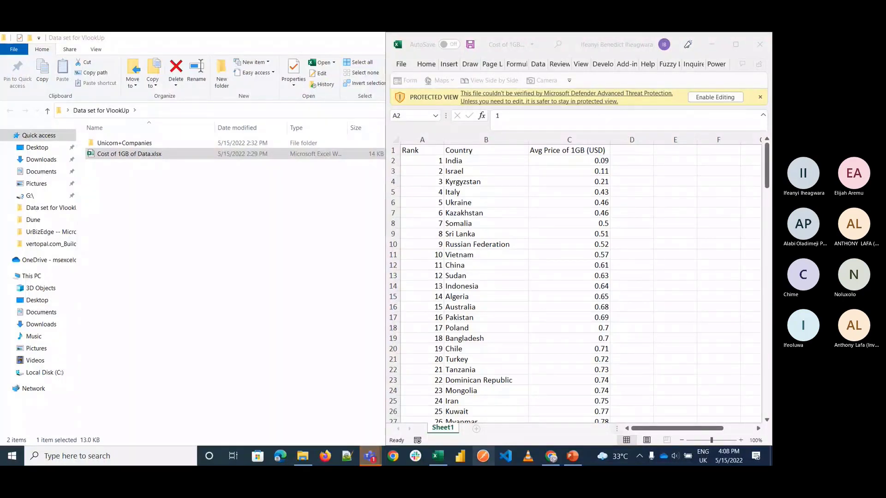
Step: Review the data.world page on 1GB mobile data cost and the Makeover Monday 2021 data sets list in the browser
left_click(557, 458)
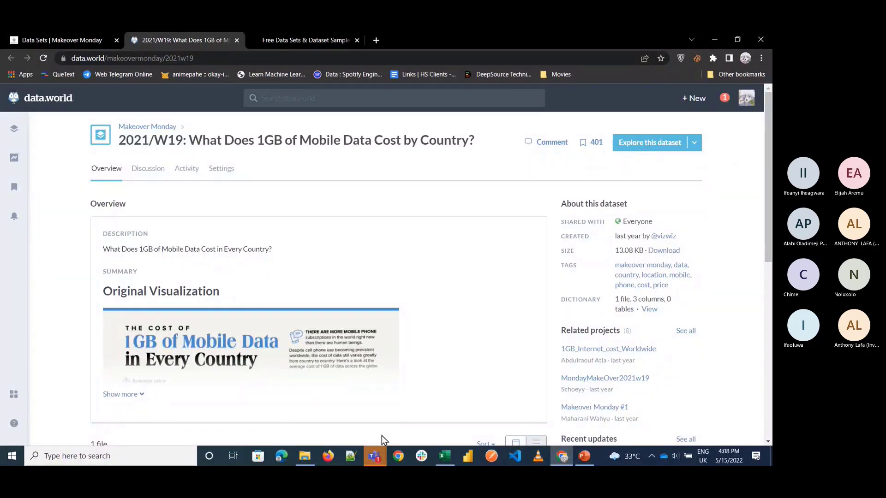
scroll(295, 345, "down", 7)
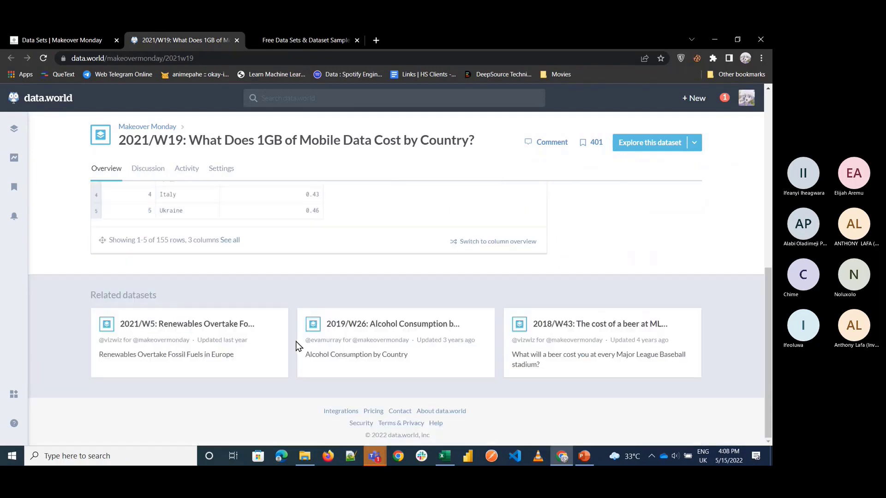
scroll(295, 345, "up", 7)
left_click(46, 39)
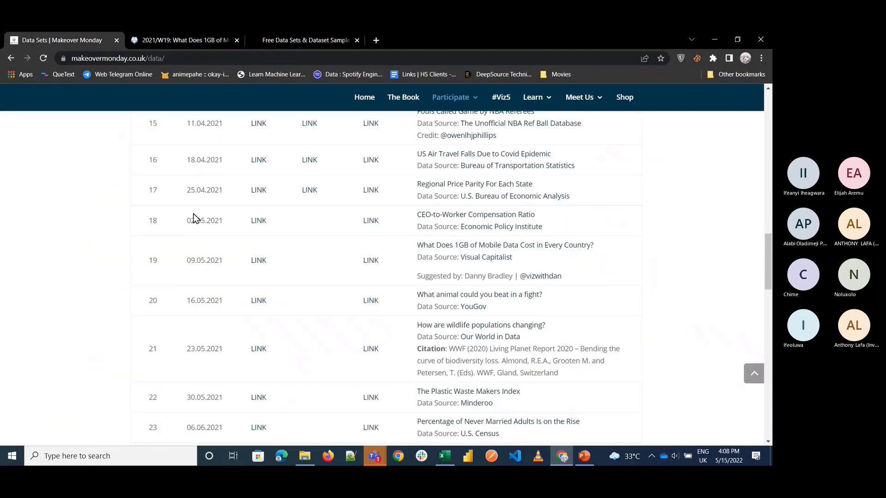
scroll(193, 214, "up", 10)
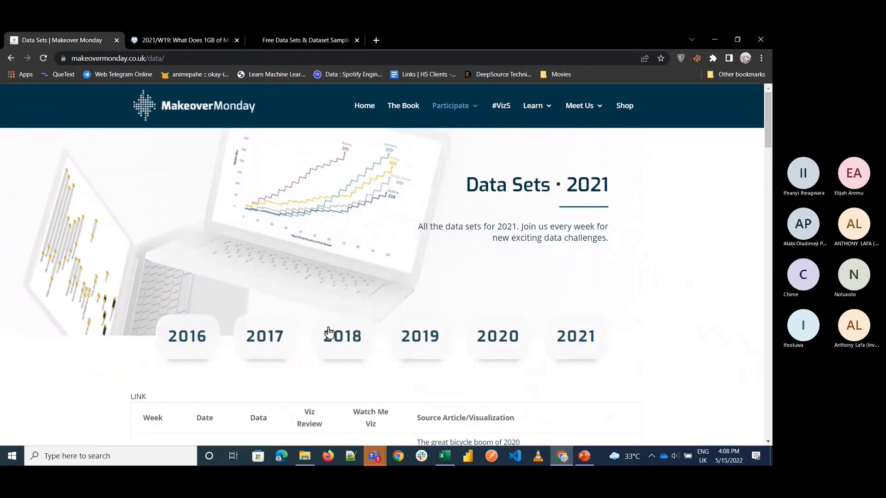
scroll(328, 332, "down", 20)
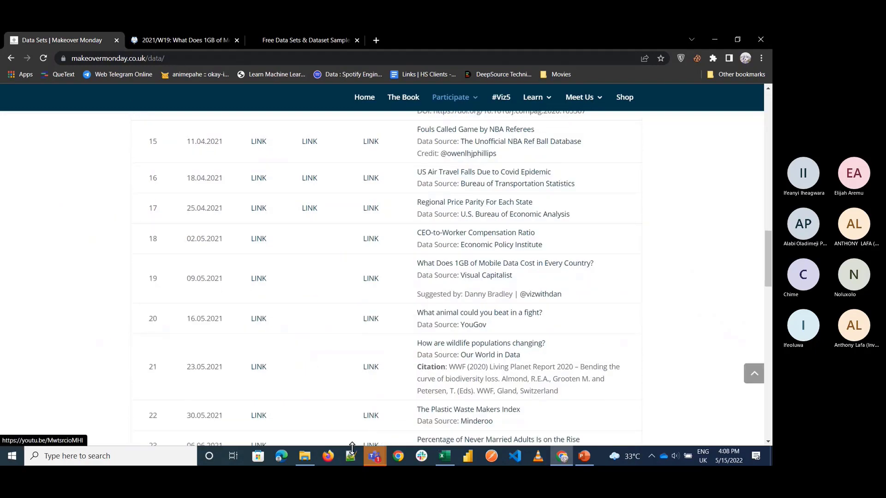
Step: Switch to the Cost of 1GB of Data workbook, maximize its window and enable editing
left_click(304, 457)
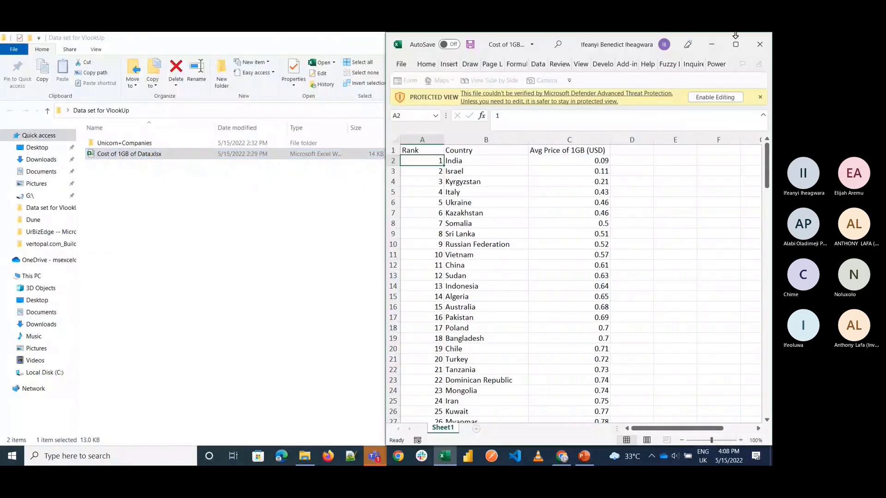
left_click(736, 44)
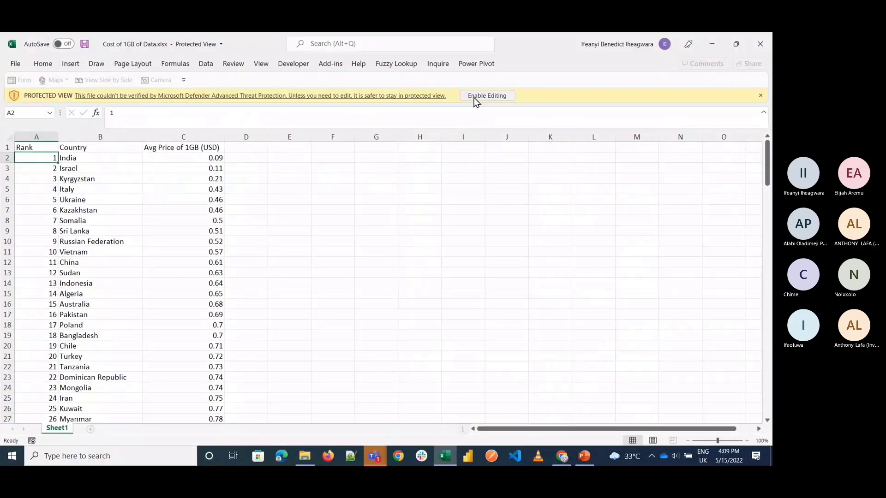
left_click(480, 95)
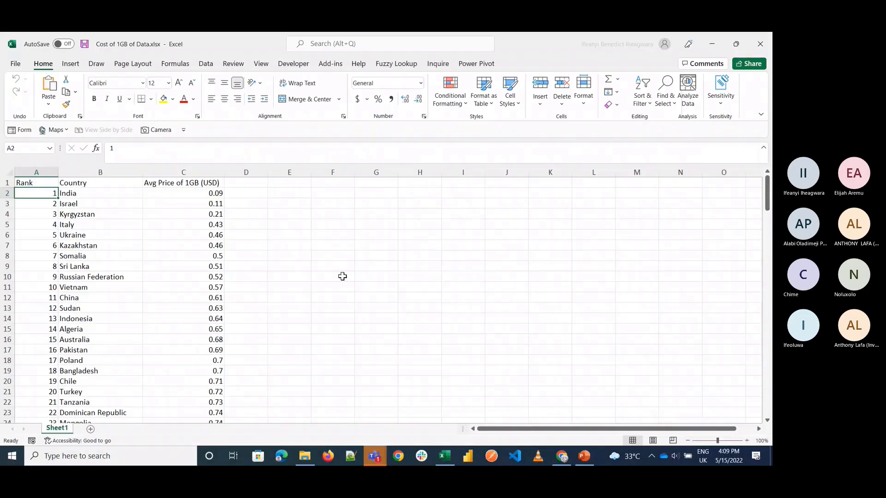
Step: Check the VLOOKUP slide in PowerPoint and the webinar chat in Teams, and return to the Excel workbook
left_click(582, 457)
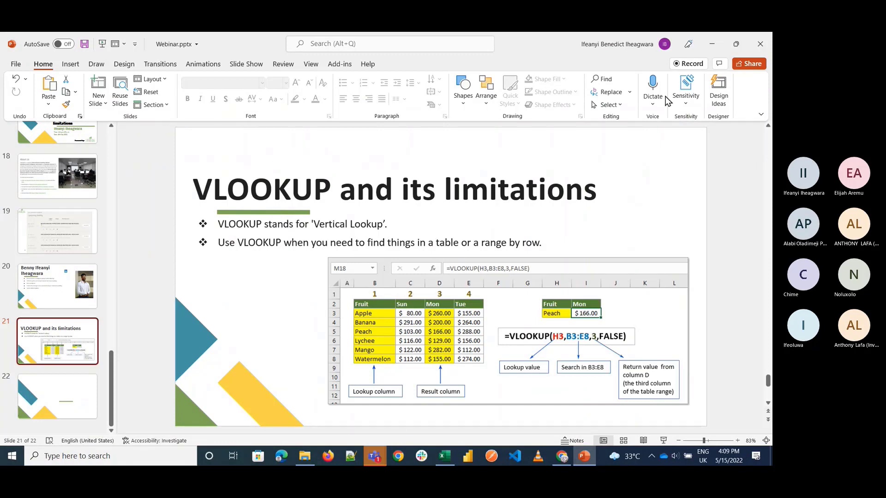
left_click(711, 45)
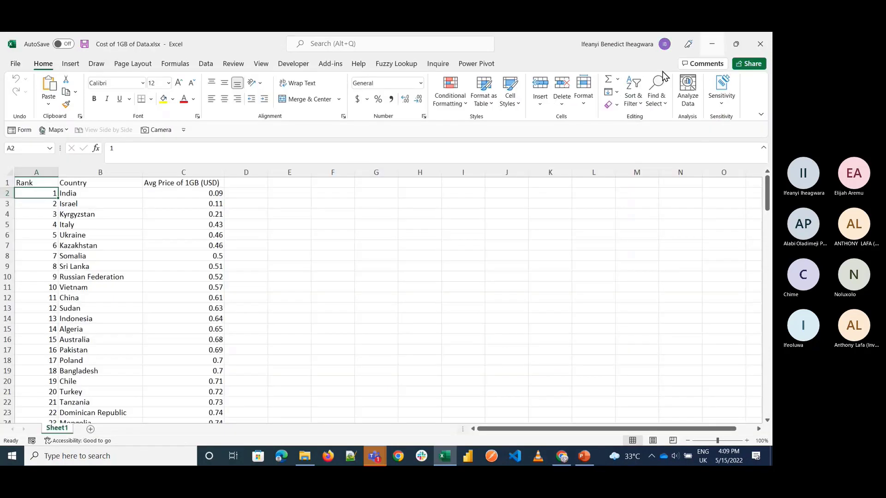
left_click(246, 329)
left_click(375, 455)
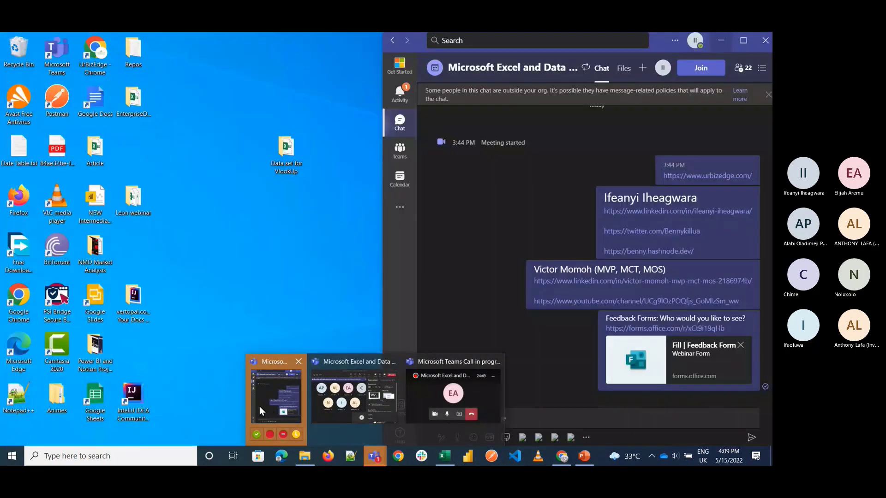
left_click(260, 410)
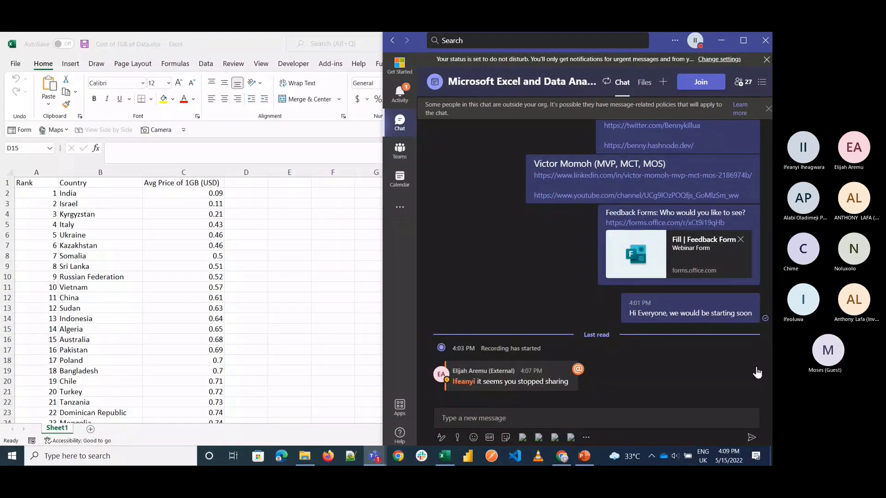
left_click(505, 424)
left_click(292, 334)
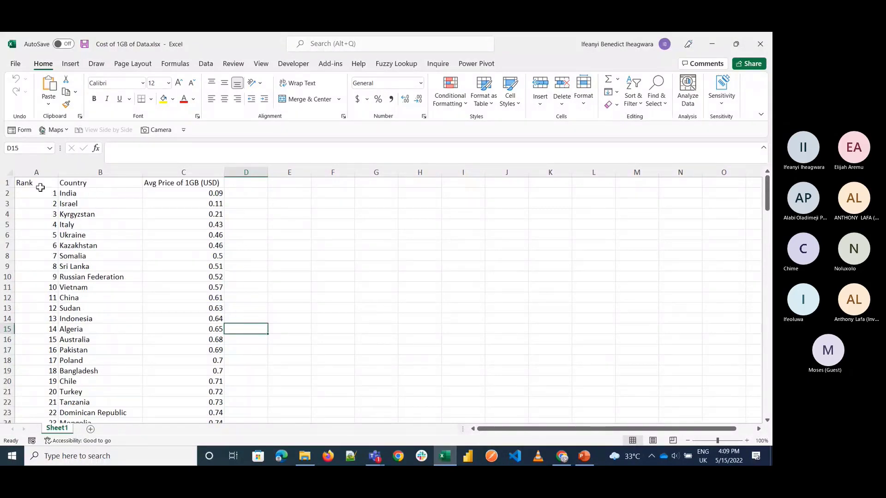
Step: Examine the Rank, Country and Avg Price of 1GB (USD) columns from the headers down to the last row
left_click(31, 174)
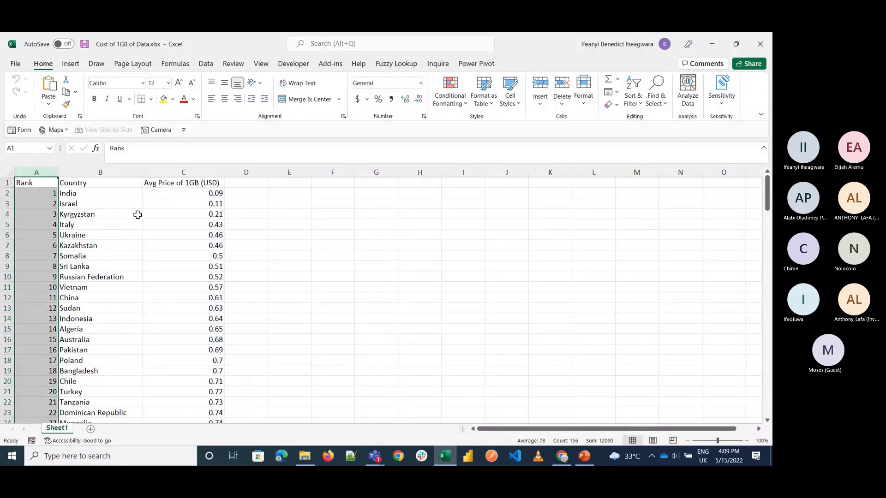
left_click(201, 197)
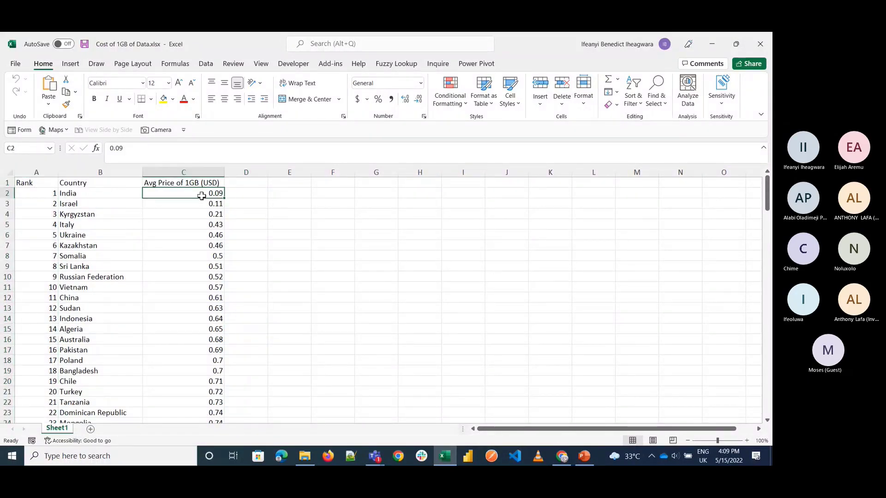
scroll(199, 302, "down", 5)
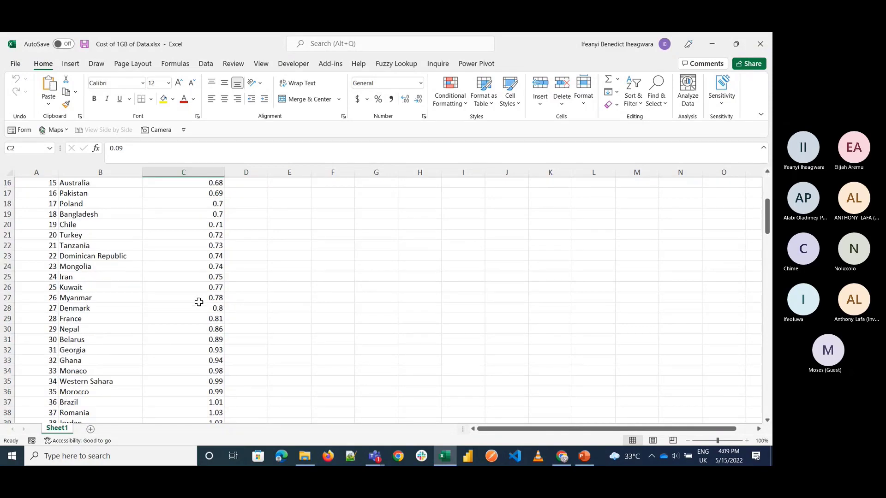
scroll(199, 302, "down", 20)
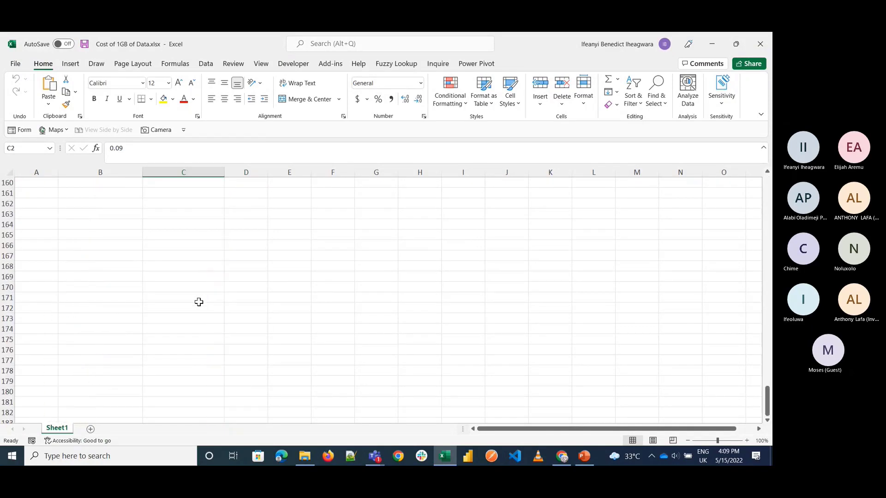
scroll(199, 302, "up", 8)
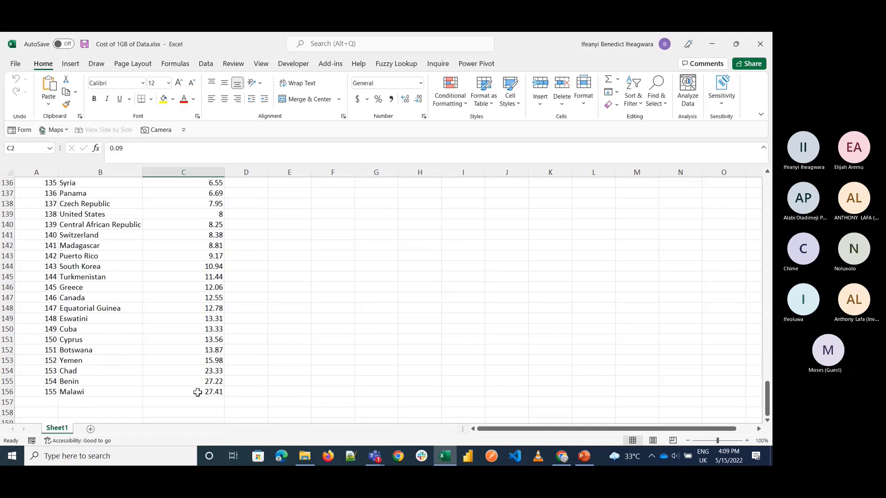
scroll(197, 392, "up", 20)
left_click(87, 206)
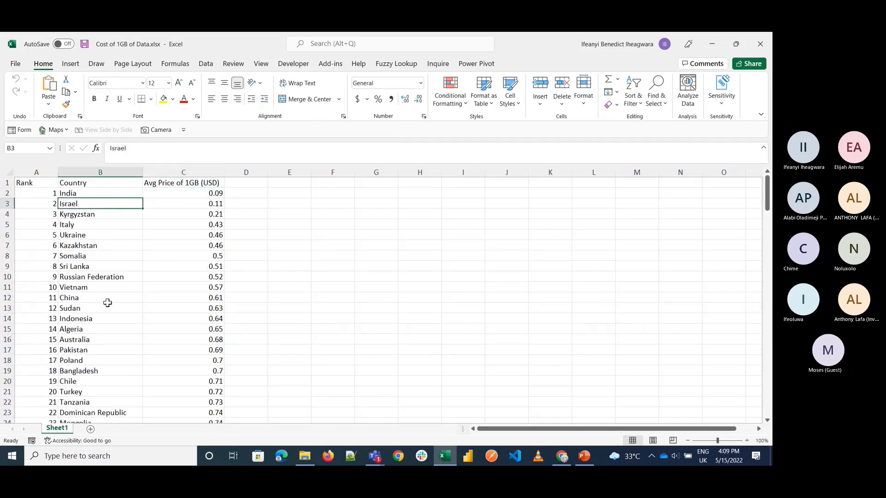
left_click(112, 349)
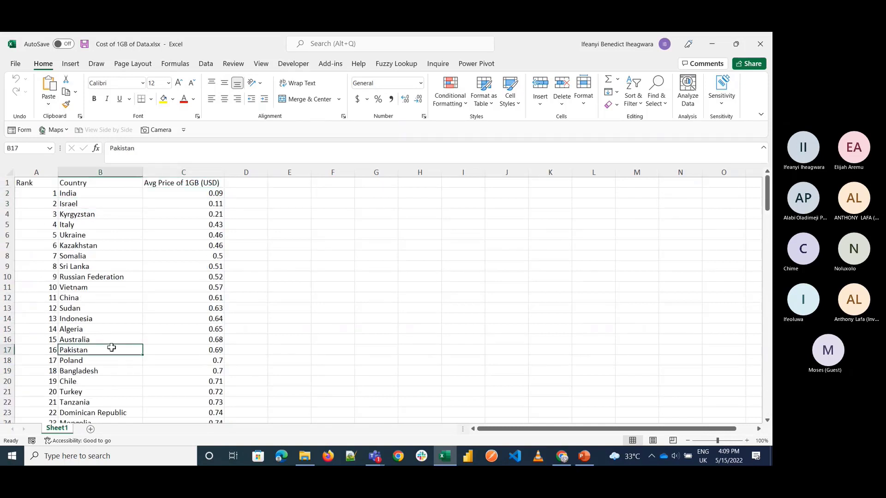
Step: Enter the label "Country" in cell F4
left_click(305, 247)
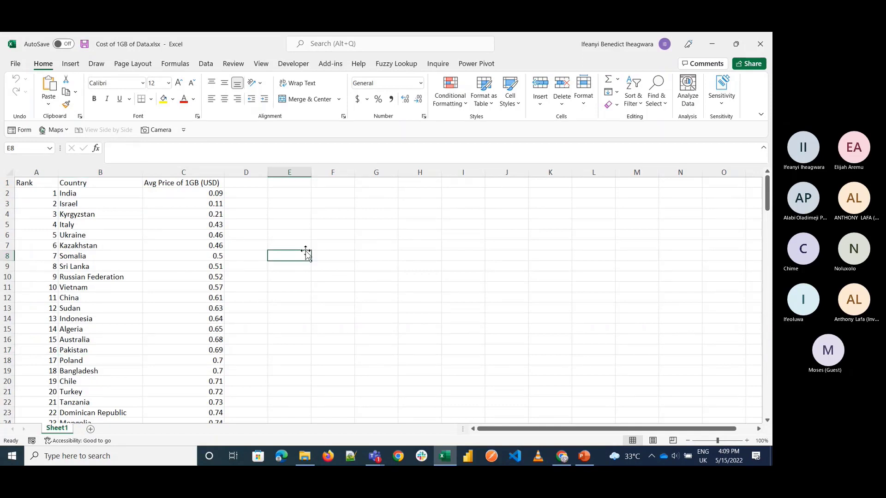
key("Right")
key("Up")
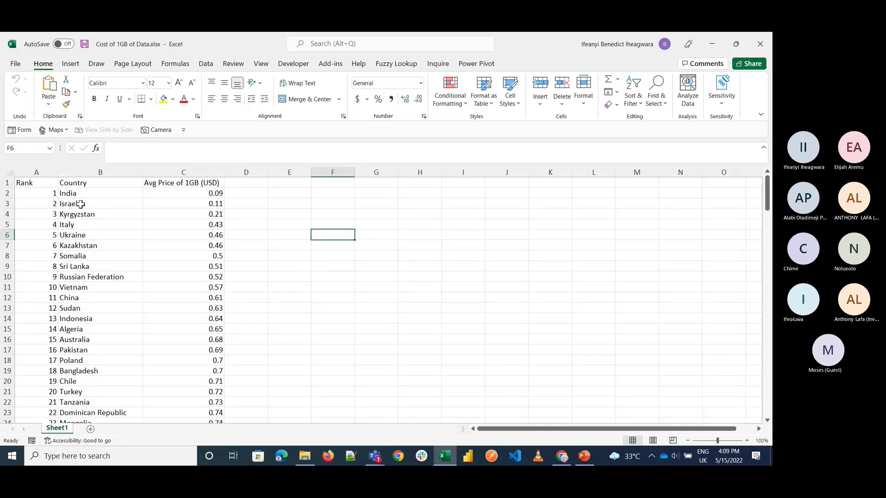
left_click(321, 214)
type("Country")
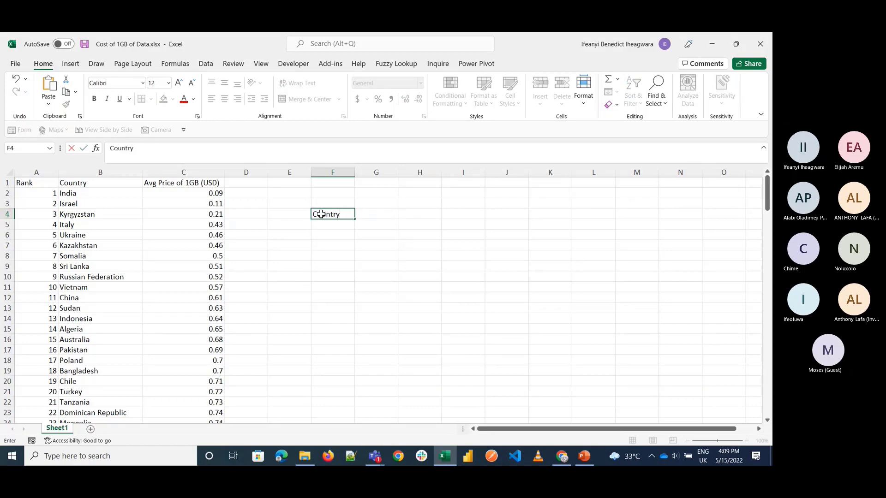
key("Return")
Step: Enter the label "Avg Price of 1 GB" in cell F5 and narrow empty column E
double_click(745, 440)
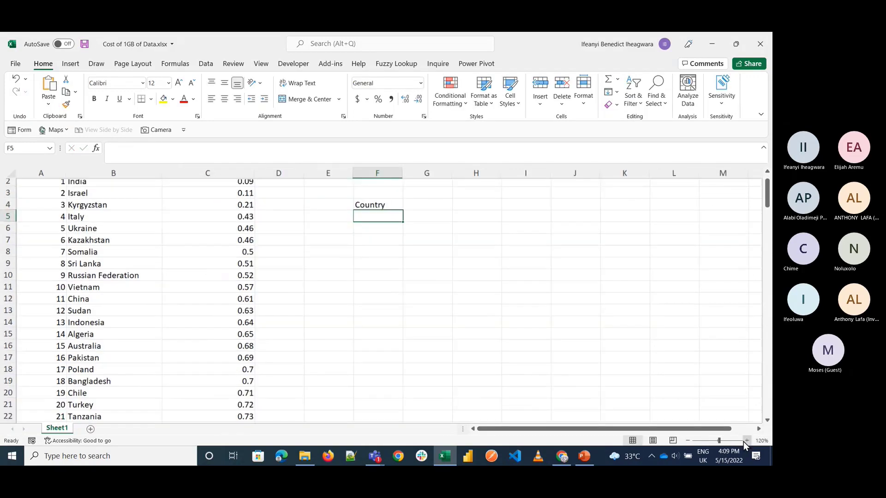
left_click(745, 440)
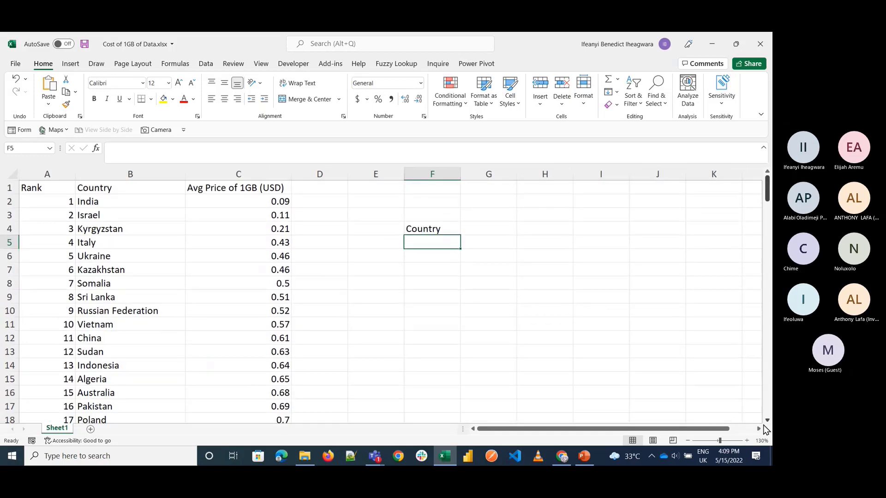
double_click(746, 440)
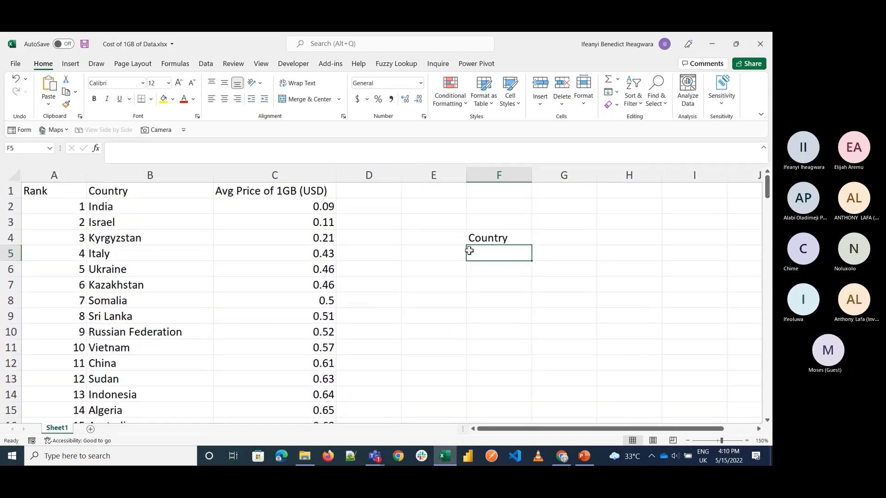
type("Aver")
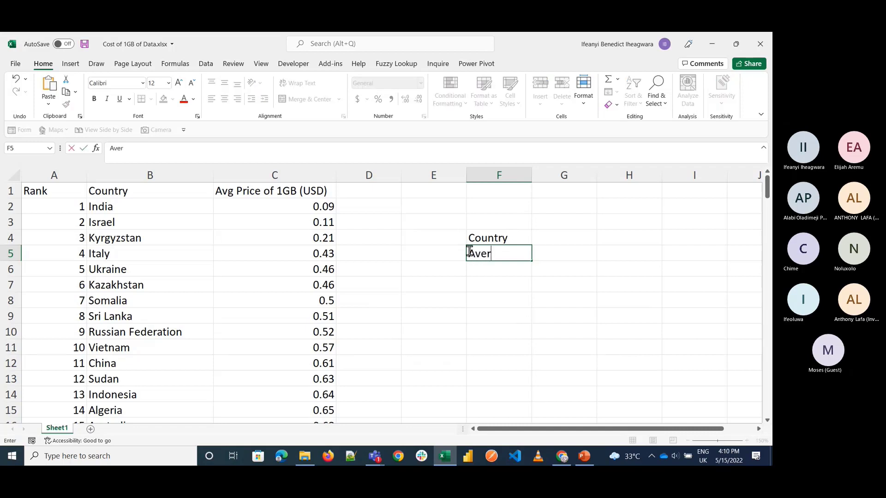
key("BackSpace")
key("BackSpace")
type("g Price of 1 ")
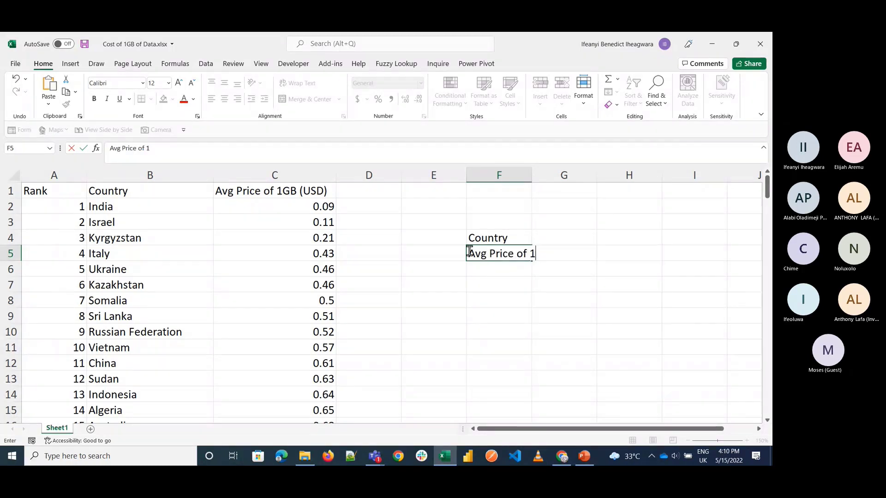
type("GB")
left_click(442, 243)
left_click_drag(466, 175, 429, 181)
Step: Add an outside border around the labels in F4:F5 and make their text bold
left_click(462, 233)
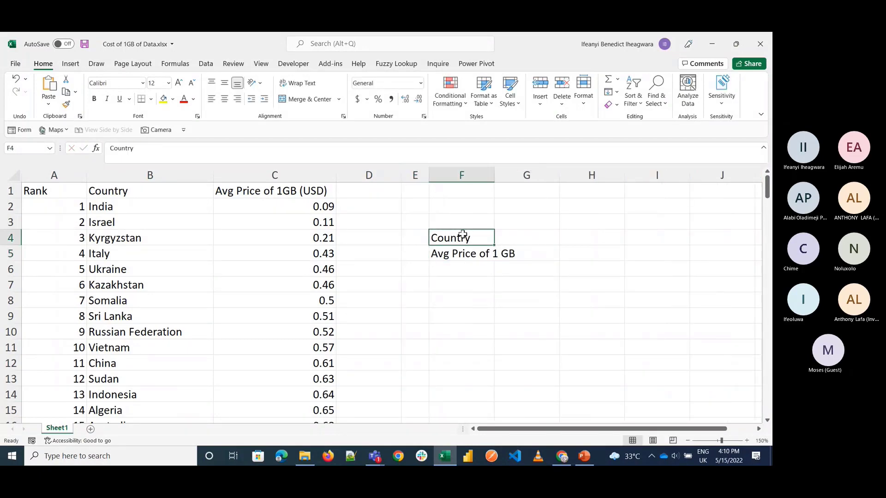
double_click(463, 234)
left_click(429, 228)
left_click(429, 228)
left_click_drag(429, 226, 461, 254)
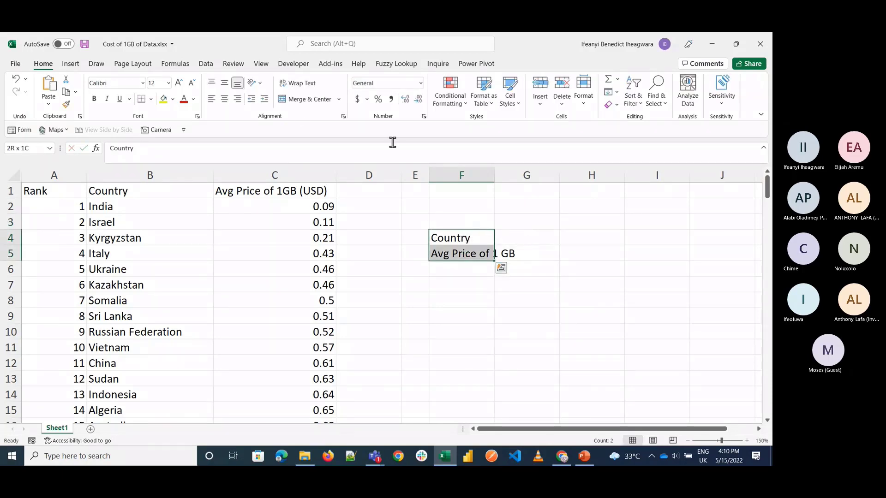
left_click(151, 99)
left_click(175, 230)
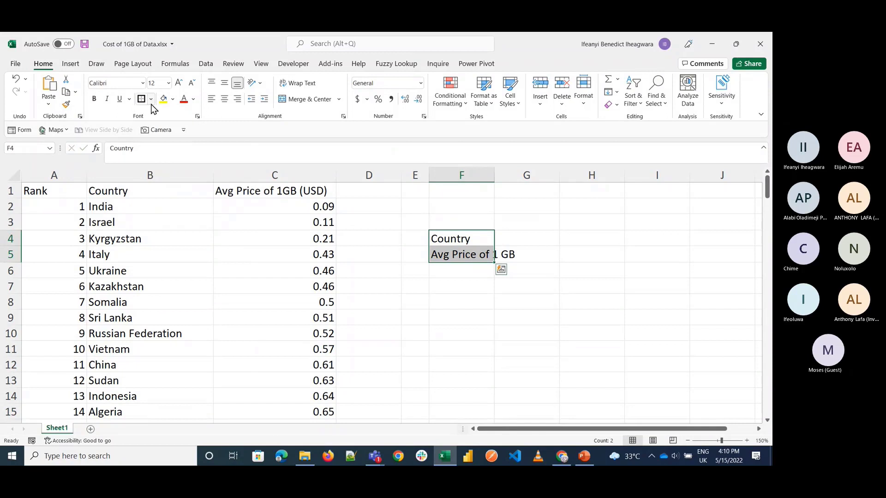
left_click(95, 99)
Step: Fill cells G4:G5 with yellow and autofit column F to its longest label
left_click_drag(518, 243, 518, 245)
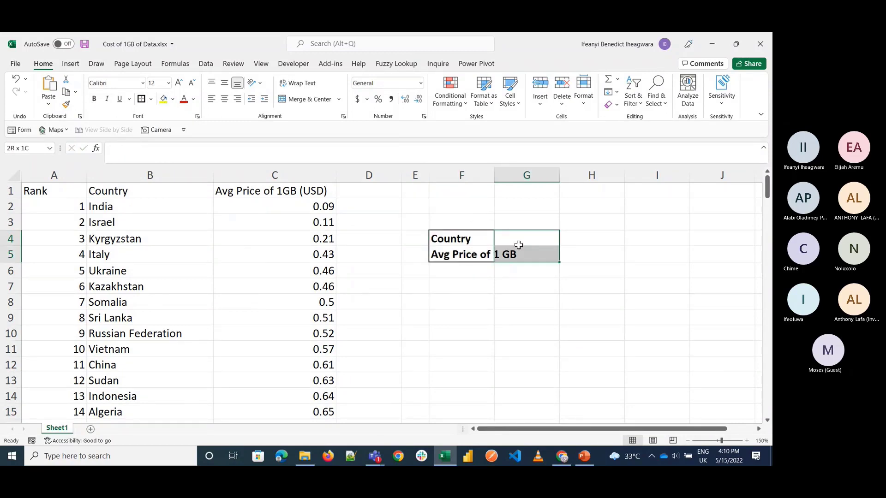
left_click(163, 98)
double_click(494, 178)
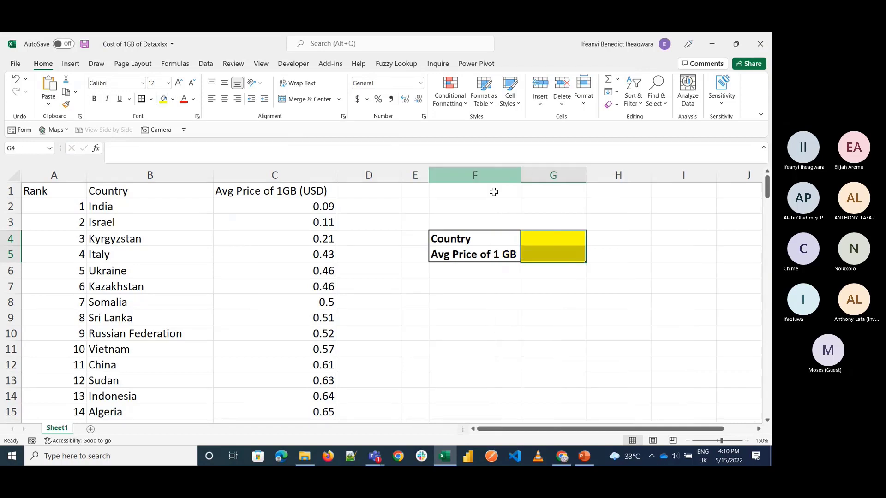
Step: Apply all borders to the lookup table in F4:G5
left_click(499, 235)
key("shift+Right")
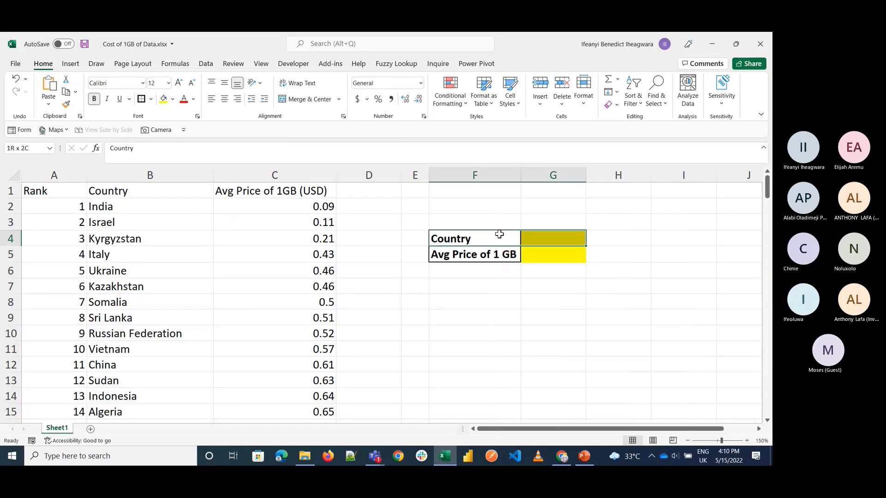
key("shift+Down")
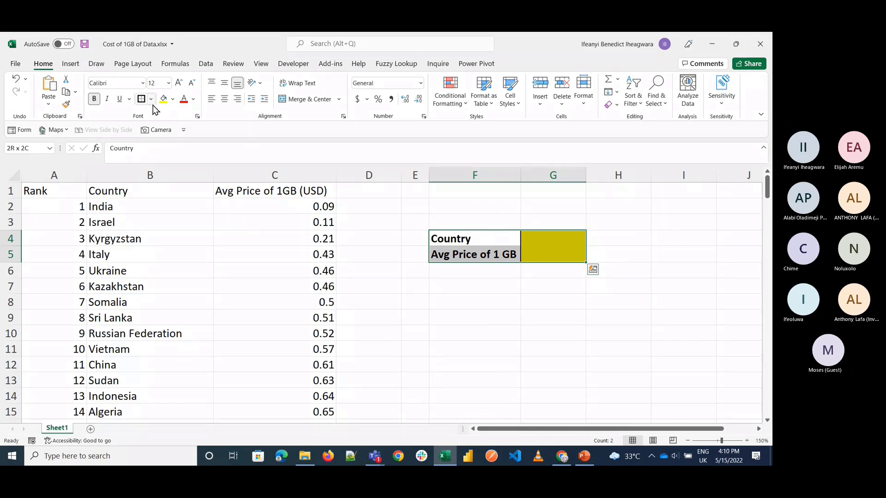
left_click(152, 104)
left_click(169, 201)
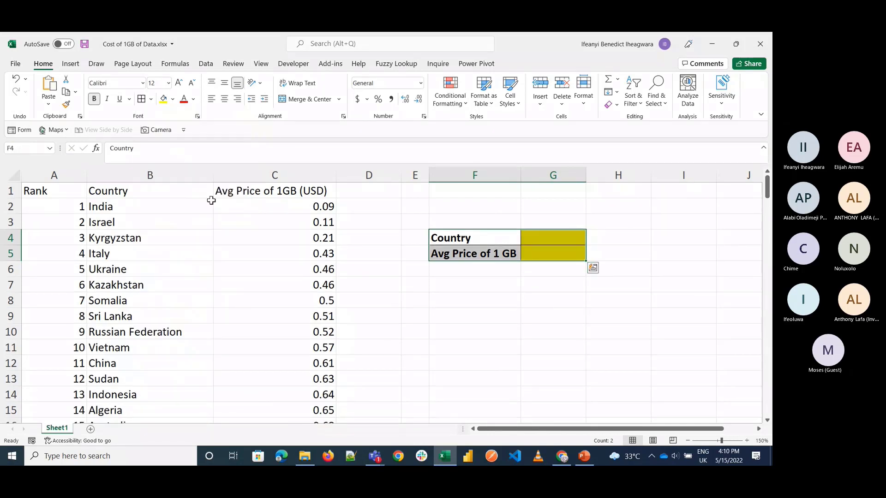
left_click(473, 284)
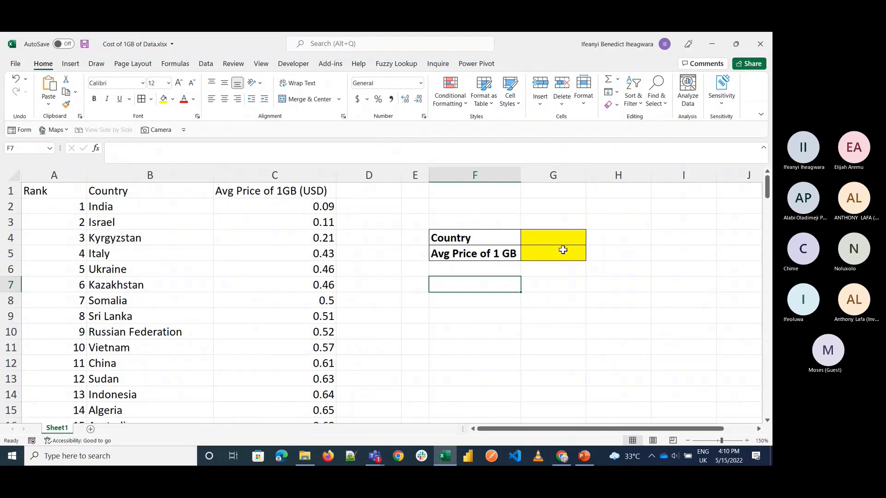
Step: Copy the country India from cell B2 into the lookup cell G4
left_click(563, 250)
left_click(562, 252)
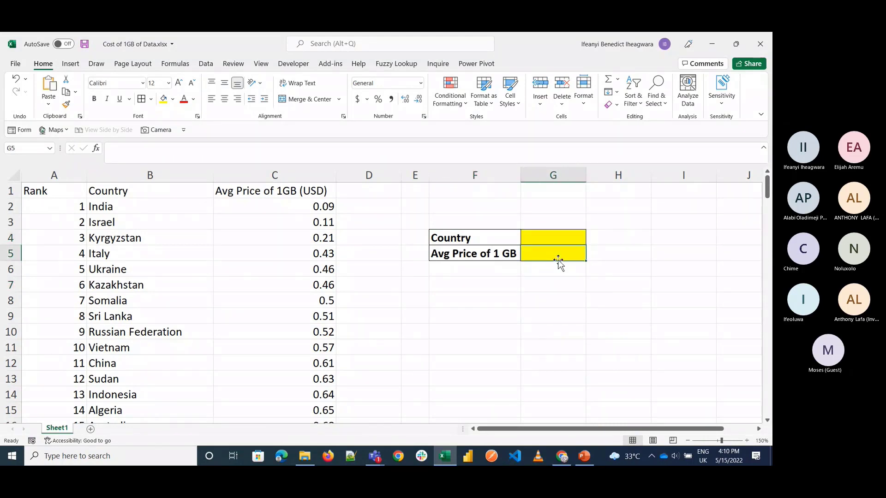
left_click(172, 208)
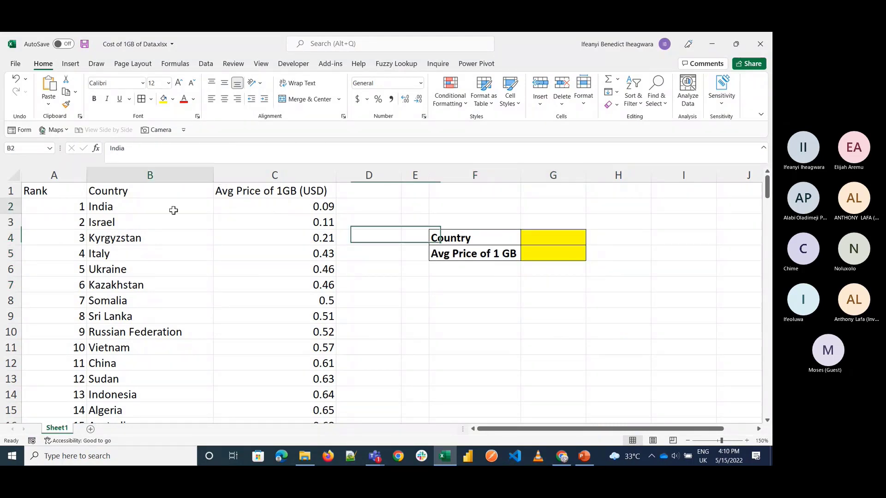
key("ctrl+c")
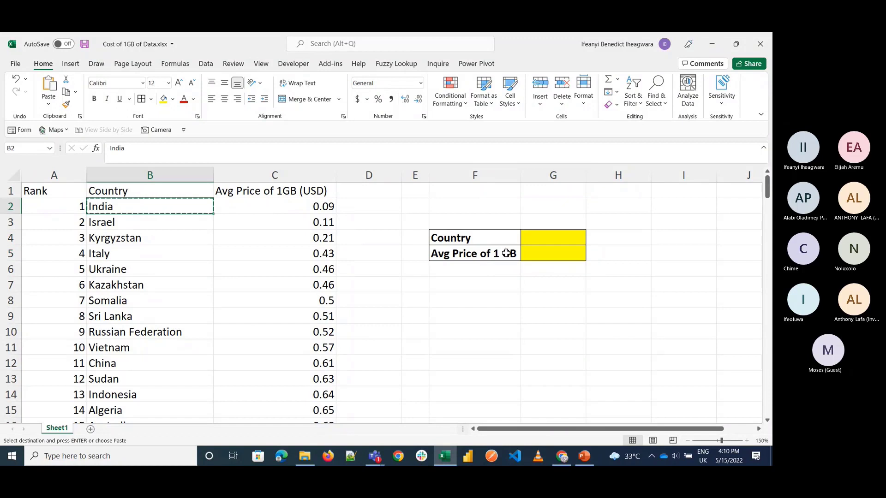
left_click(553, 244)
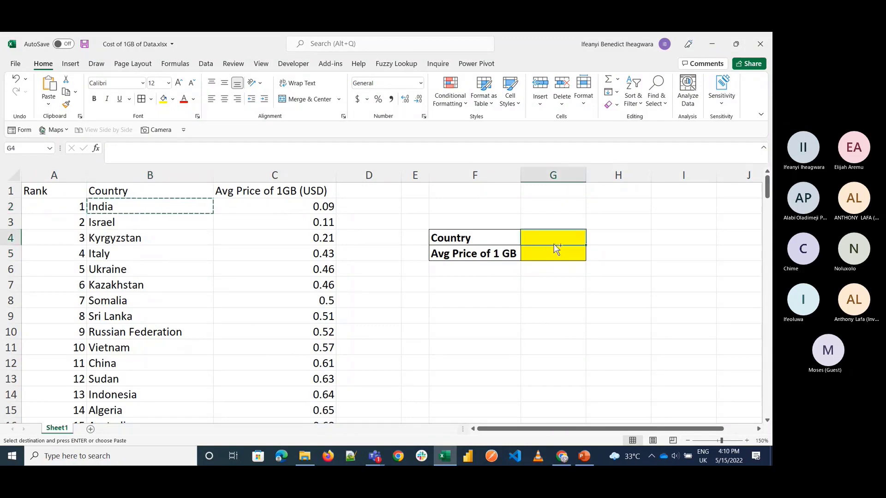
key("ctrl+v")
left_click(555, 251)
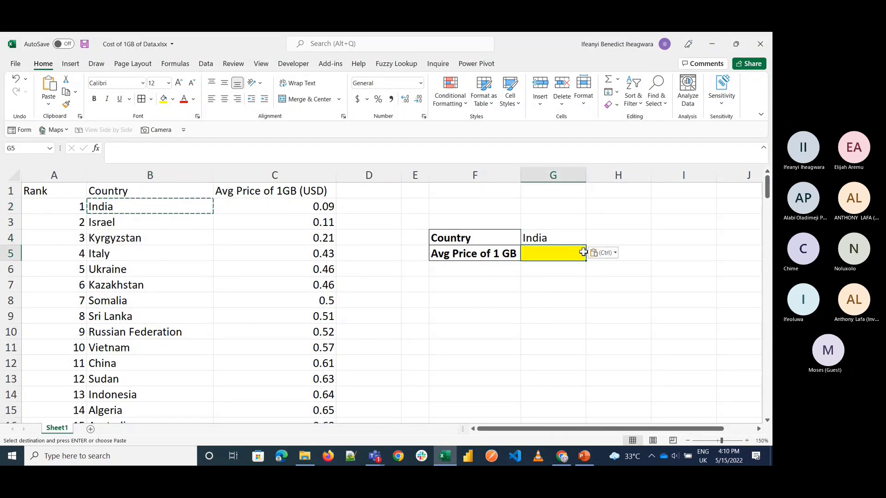
type("=")
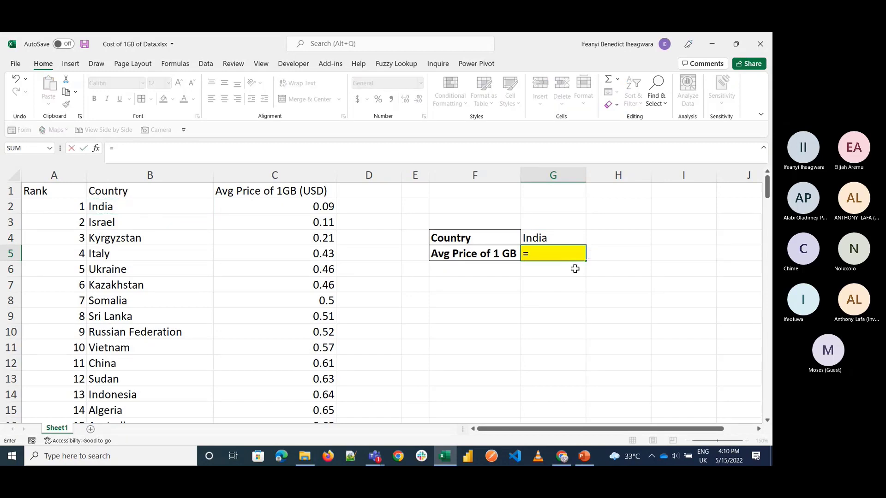
type("v")
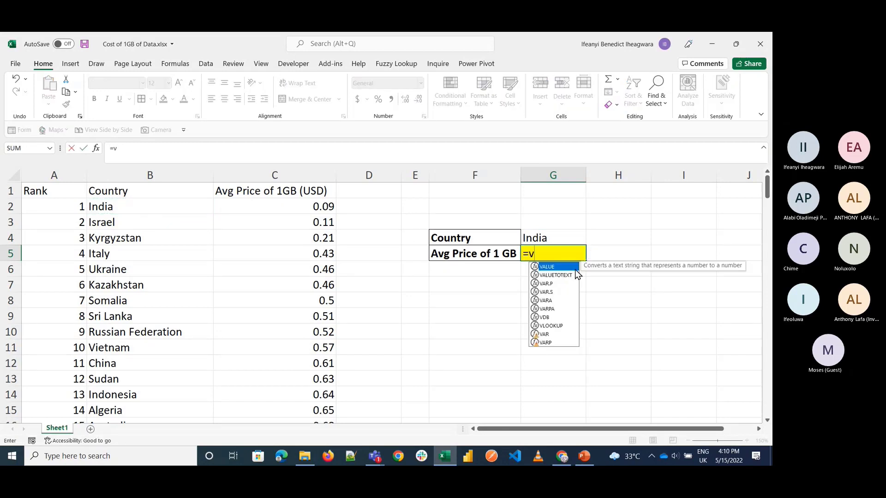
key("BackSpace")
key("Escape")
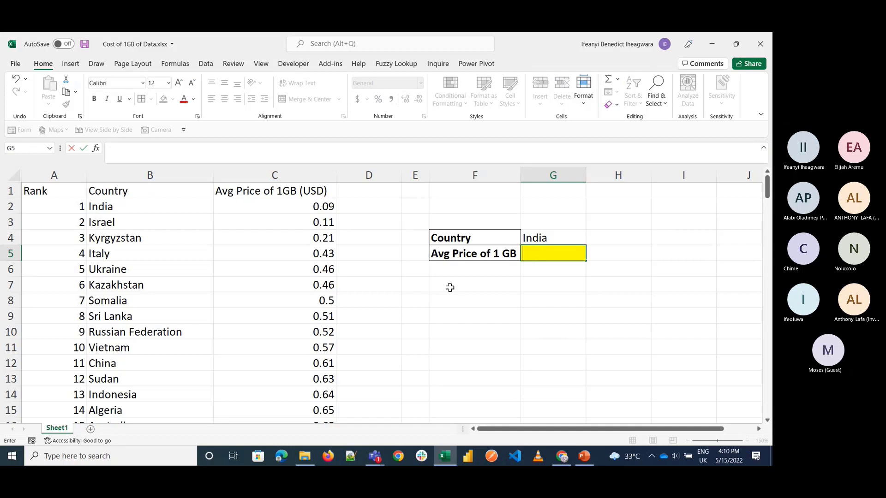
left_click(372, 211)
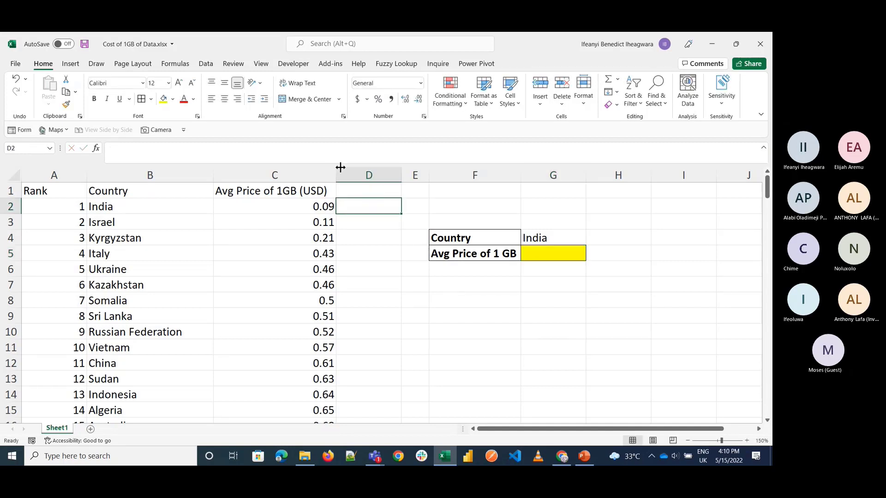
Step: Narrow column C to a width of 8.50 and wrap its header text within a taller row 1
left_click_drag(337, 174, 268, 177)
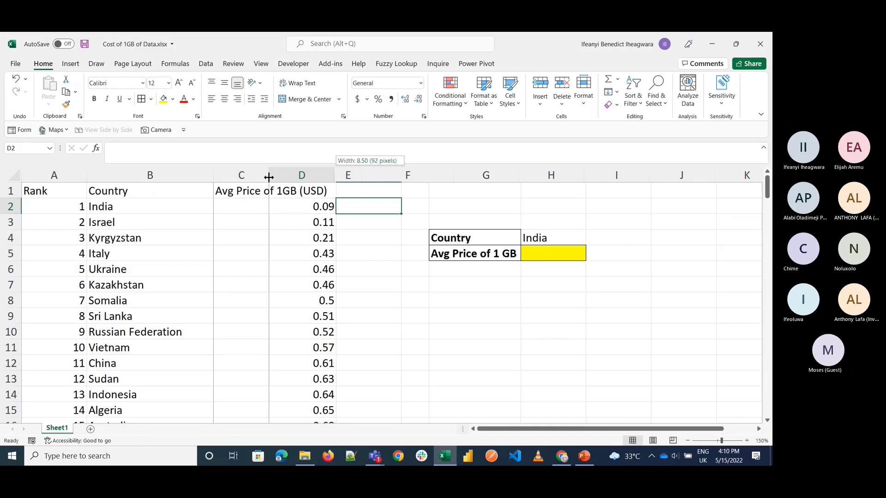
left_click_drag(268, 177, 268, 177)
left_click(240, 191)
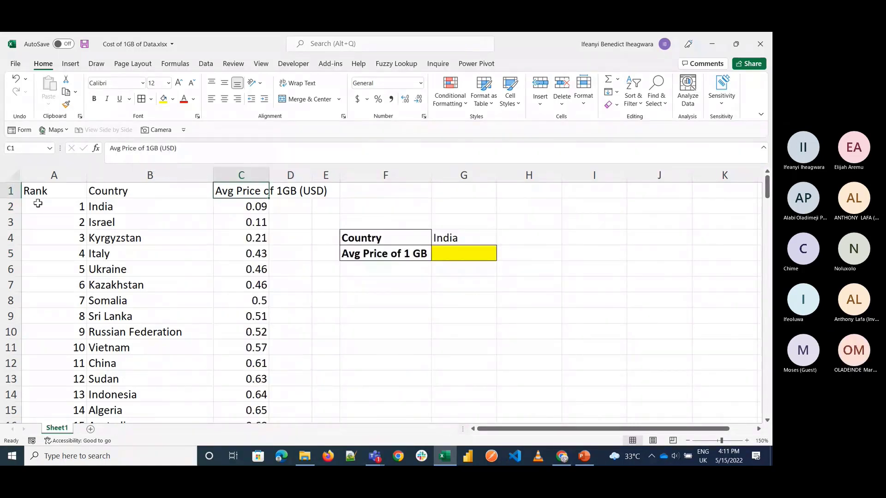
left_click_drag(18, 201, 18, 213)
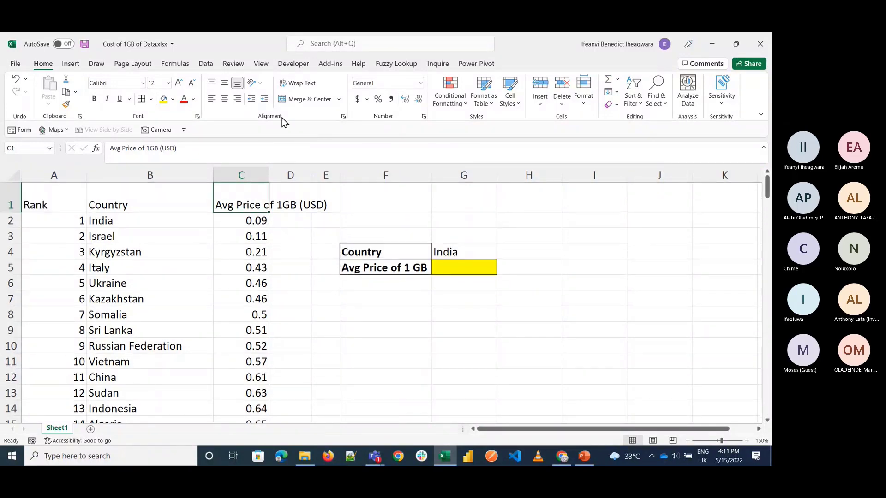
left_click(300, 86)
left_click(308, 262)
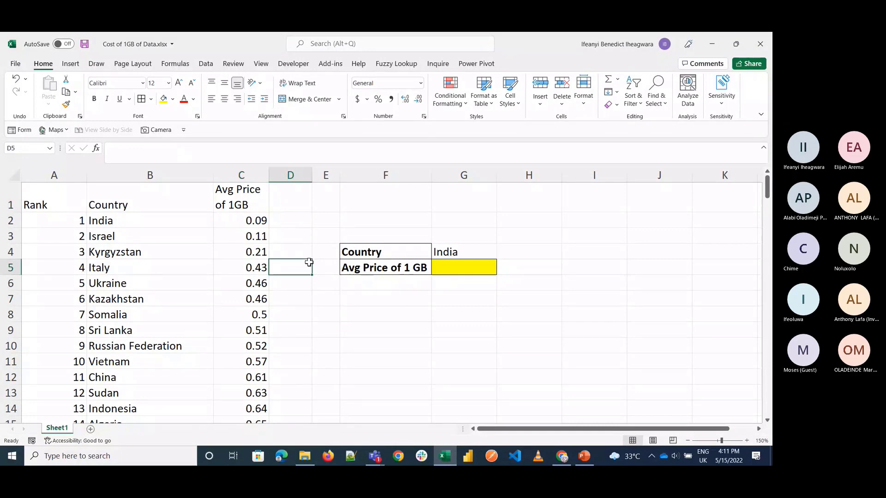
Step: Start a VLOOKUP in G5 using the Function Arguments dialog, with G4 as the lookup value
left_click(457, 265)
type("=vl")
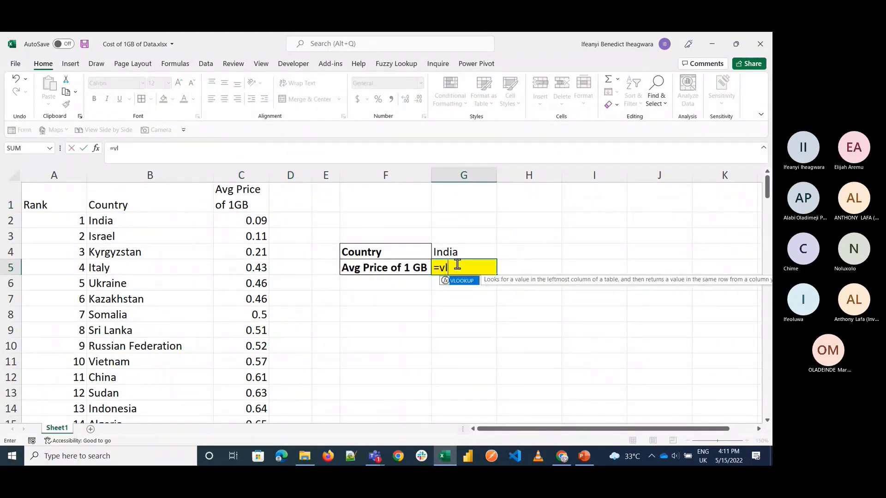
type("oo")
key("Tab")
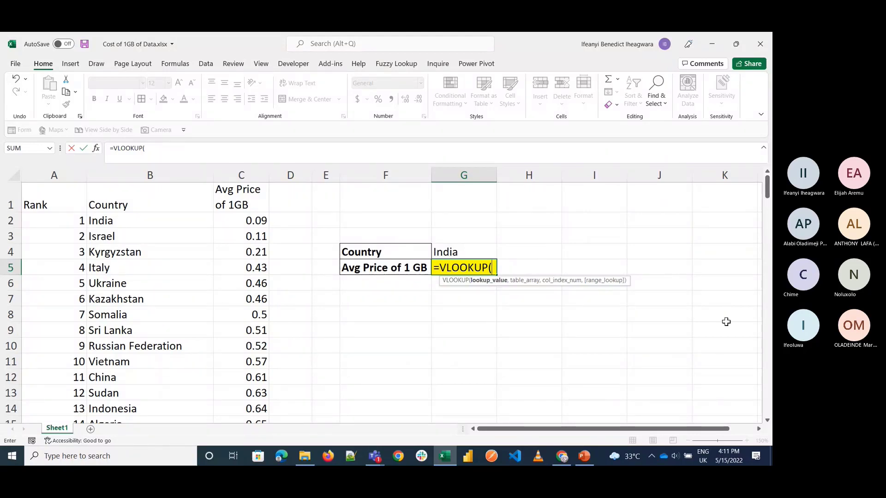
left_click(96, 149)
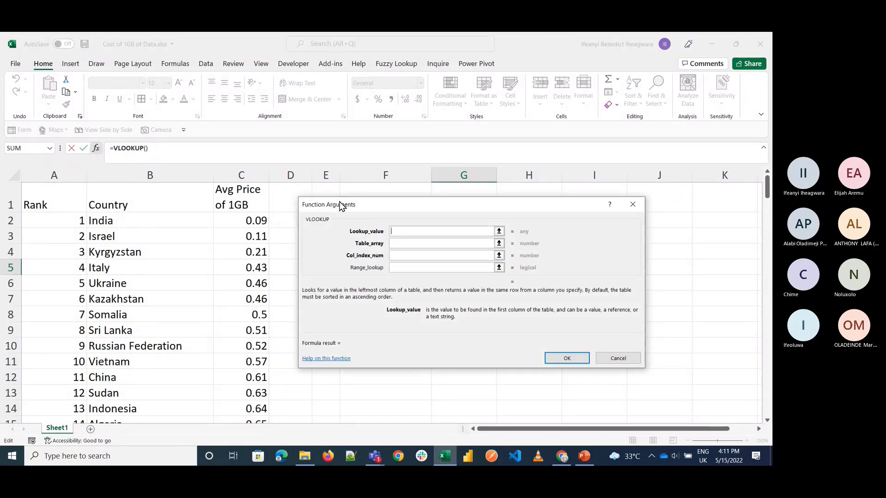
left_click_drag(340, 206, 306, 205)
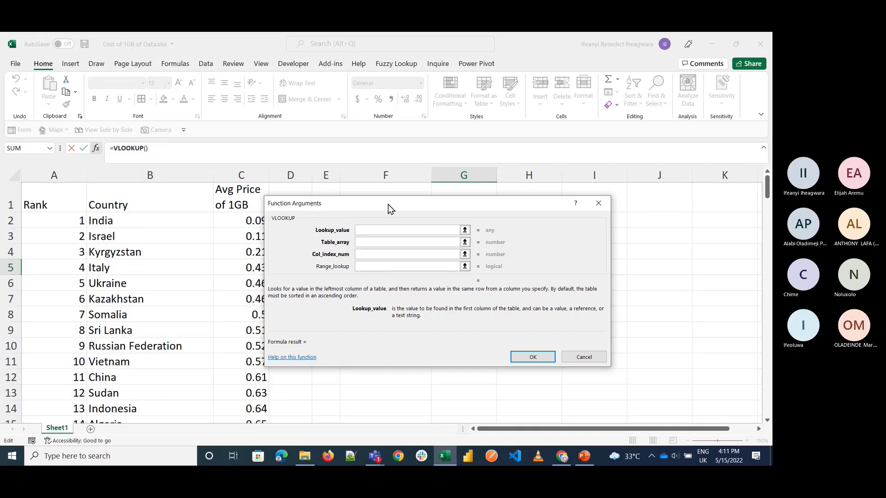
left_click_drag(389, 204, 456, 283)
left_click(451, 252)
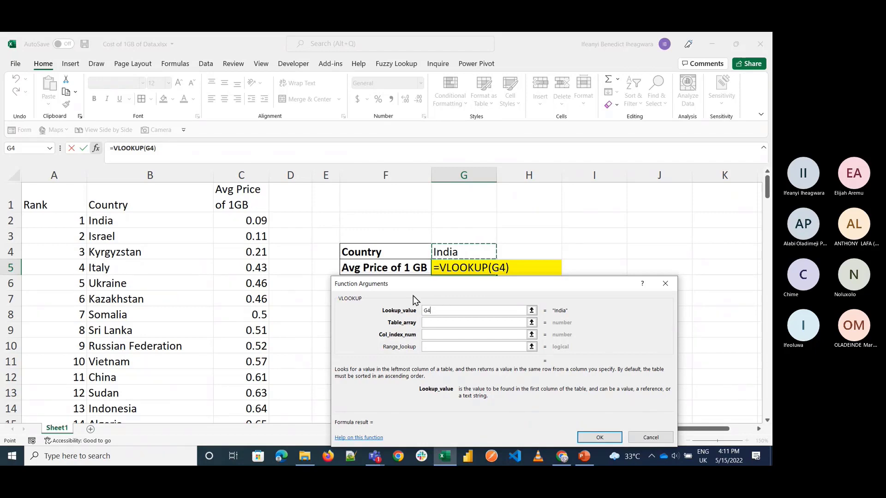
Step: Try B1:C156 as the table array of the VLOOKUP in G5 and discard the unfinished formula
left_click(434, 323)
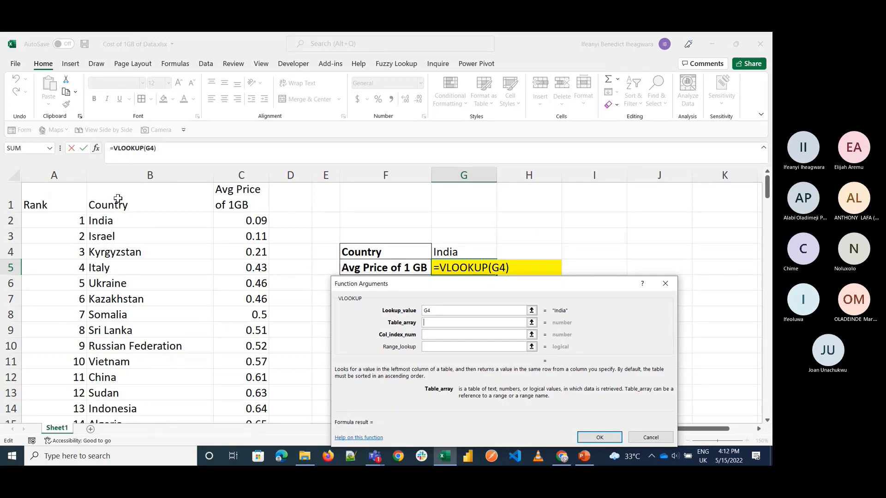
left_click(113, 198)
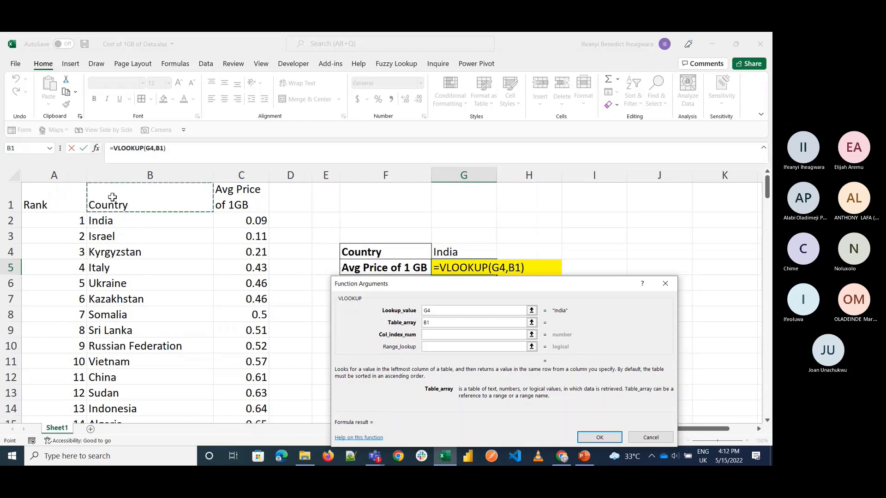
key("shift+Right")
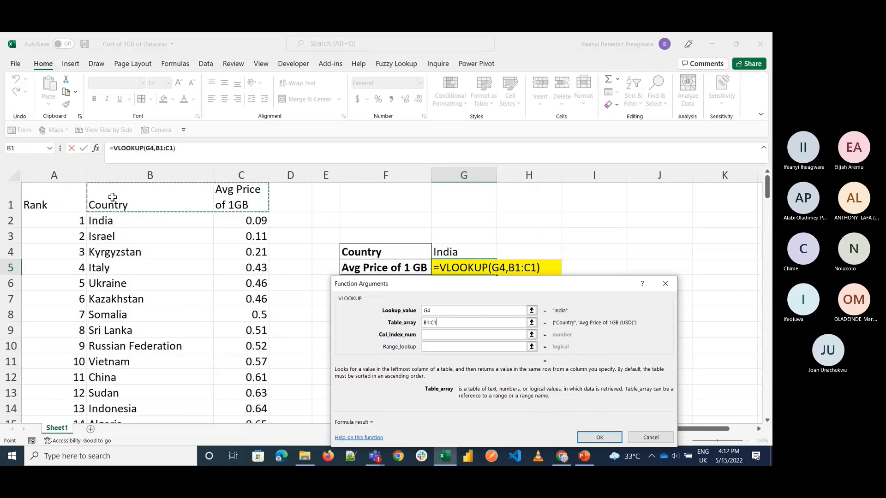
key("ctrl+shift+Down")
scroll(169, 255, "up", 20)
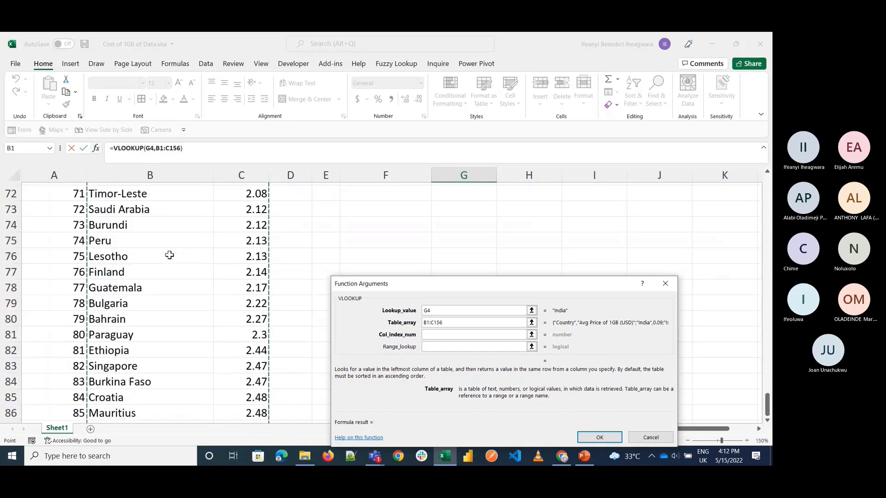
left_click(437, 336)
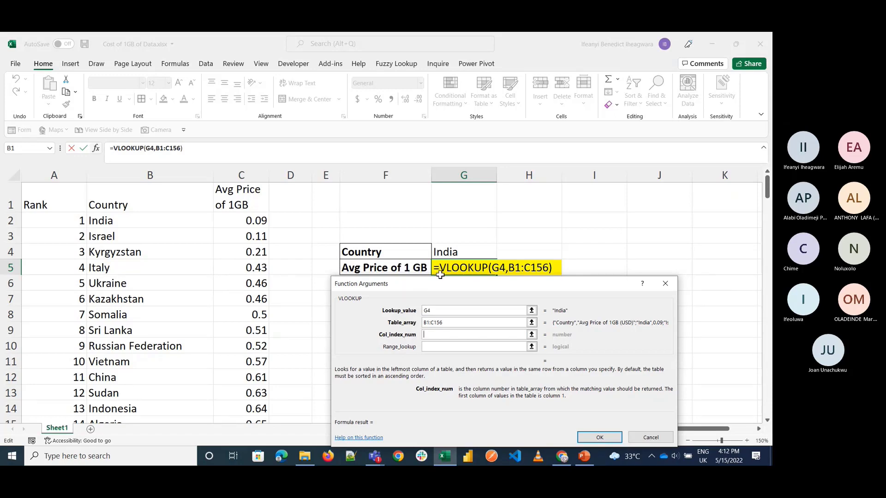
left_click(665, 283)
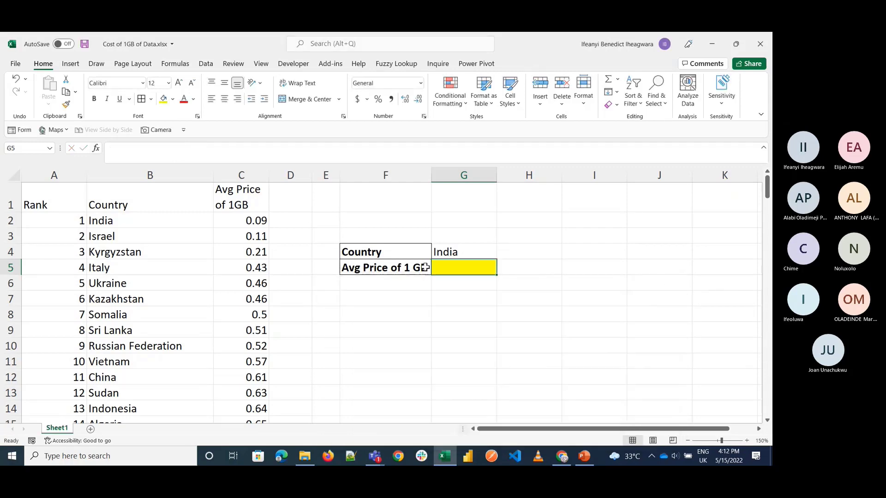
left_click(48, 170)
right_click(49, 172)
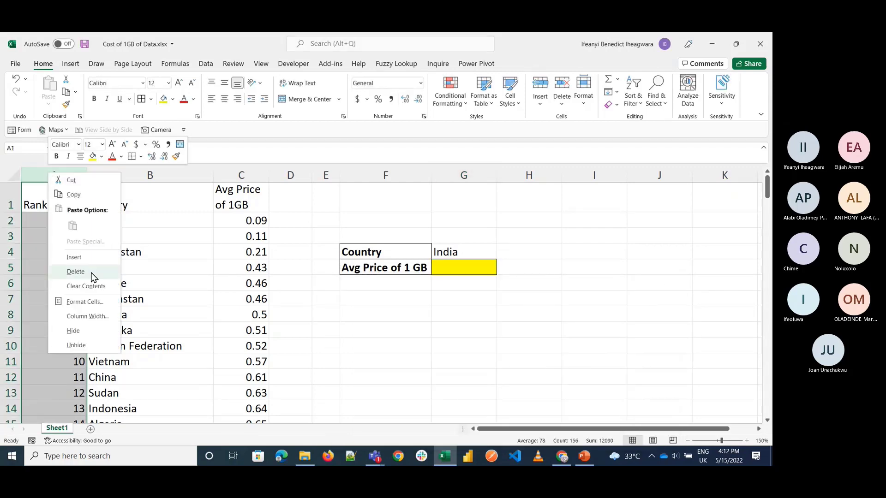
left_click(23, 265)
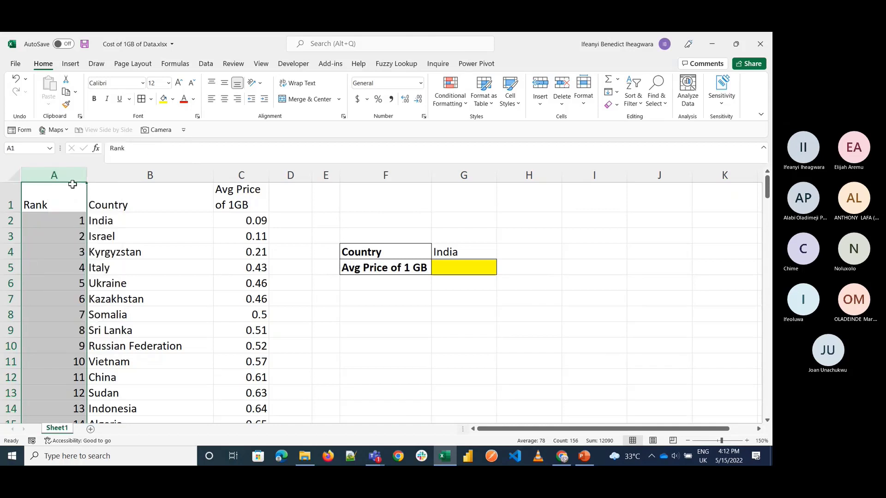
mouse_move(72, 185)
left_mouse_down()
mouse_move(109, 189)
mouse_move(68, 189)
left_mouse_up()
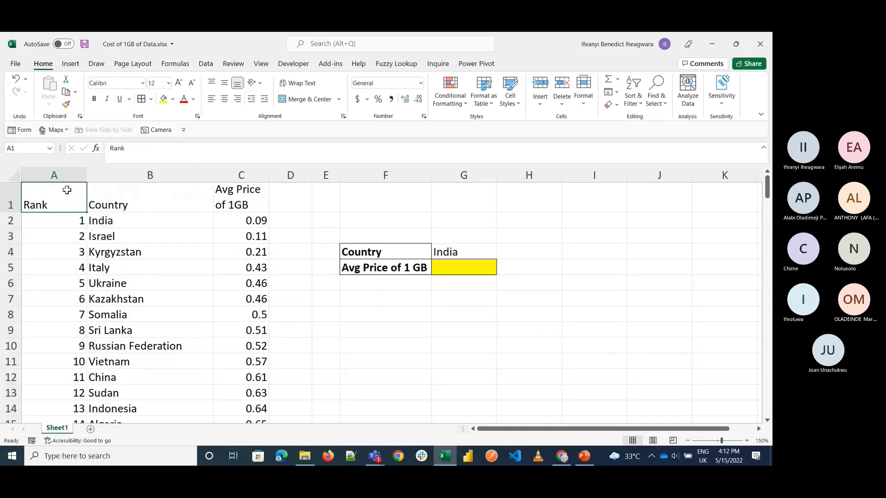
Step: Move the Rank column from A to D by cutting and pasting, and delete the emptied column A
left_click(57, 175)
key("ctrl+c")
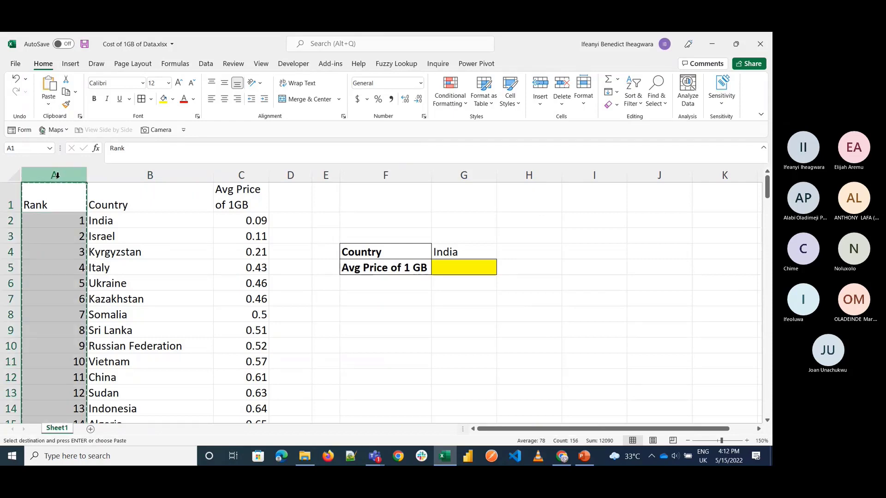
left_click(283, 170)
right_click(283, 173)
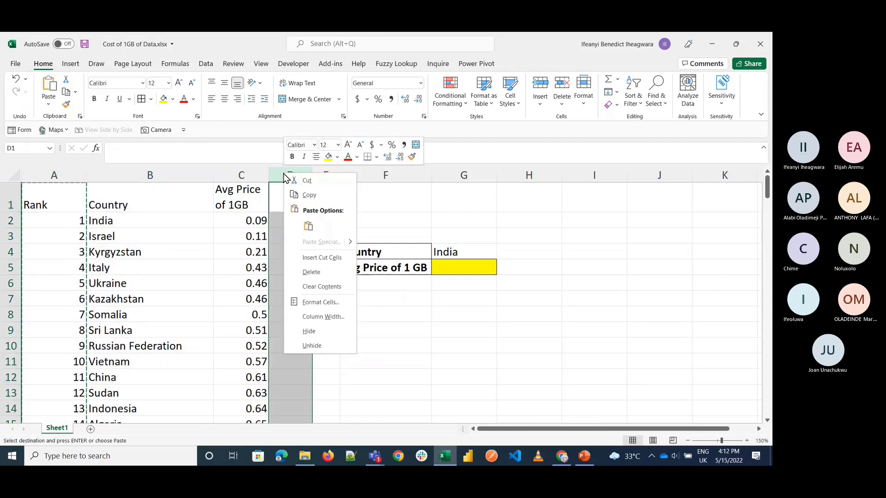
left_click(306, 226)
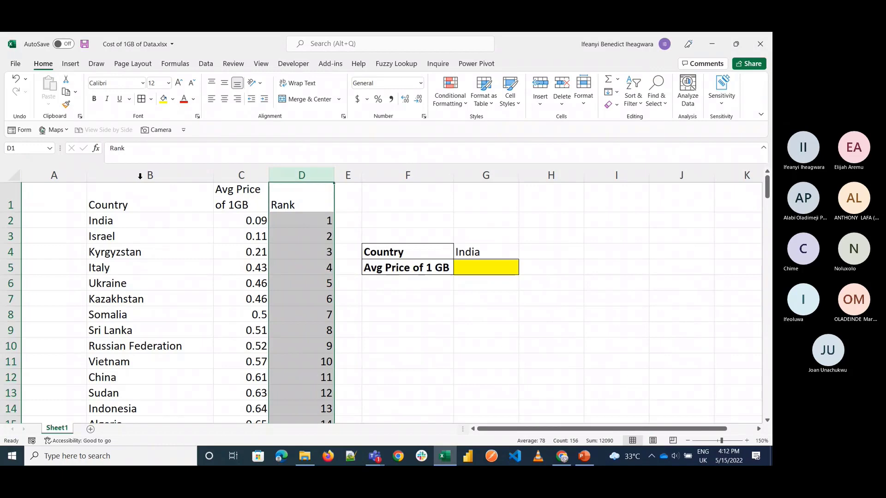
right_click(73, 175)
left_click(103, 269)
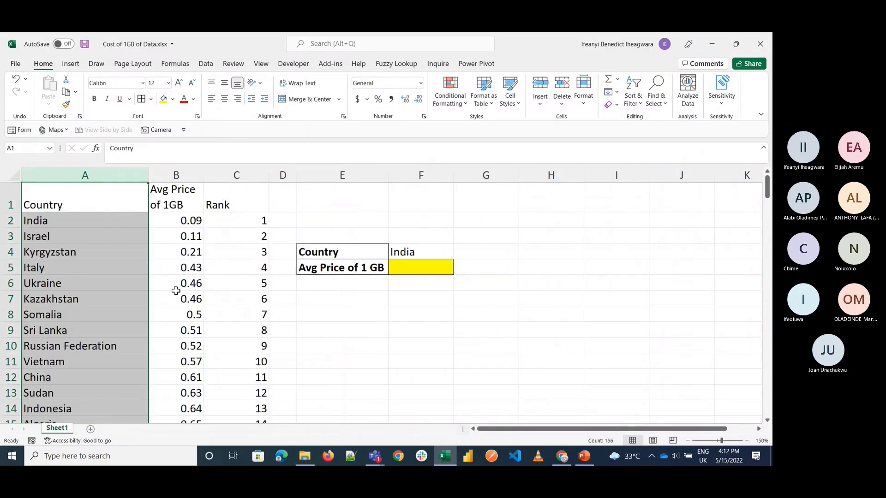
Step: Apply borders to all cells of the Country, Avg Price and Rank list in A1:C156
left_click(102, 202)
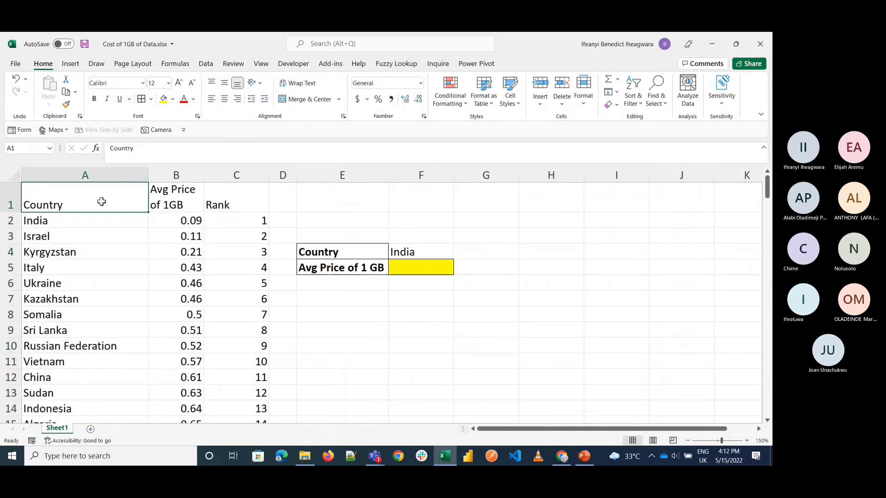
key("ctrl+shift+Right")
key("ctrl+shift+Down")
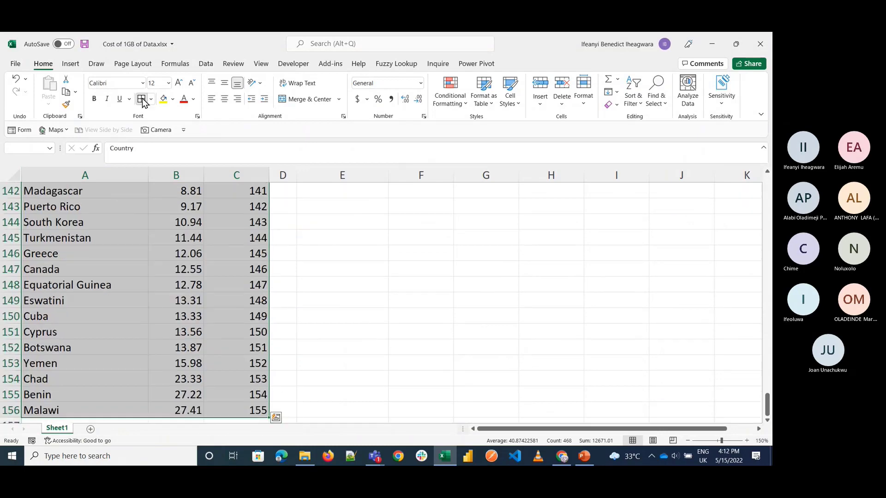
left_click(141, 100)
Step: Start a VLOOKUP in F5 using the Function Arguments dialog, with F4 as the lookup value
left_click(407, 265)
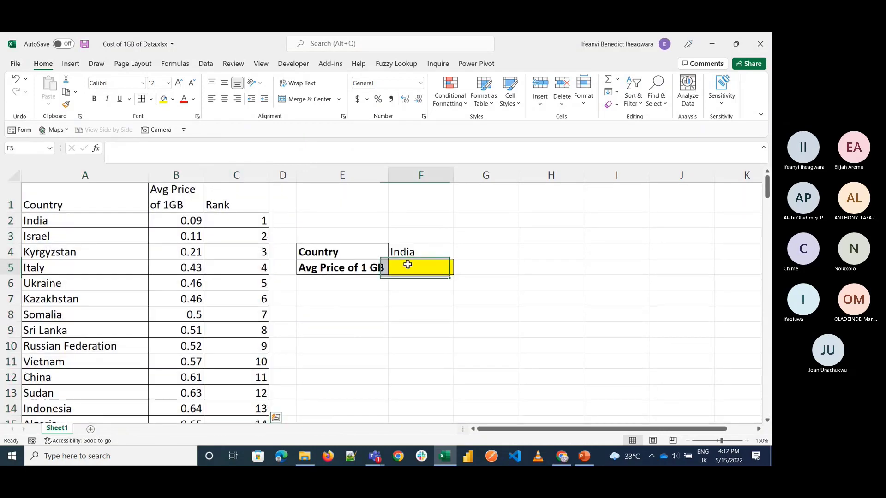
type("=vloo")
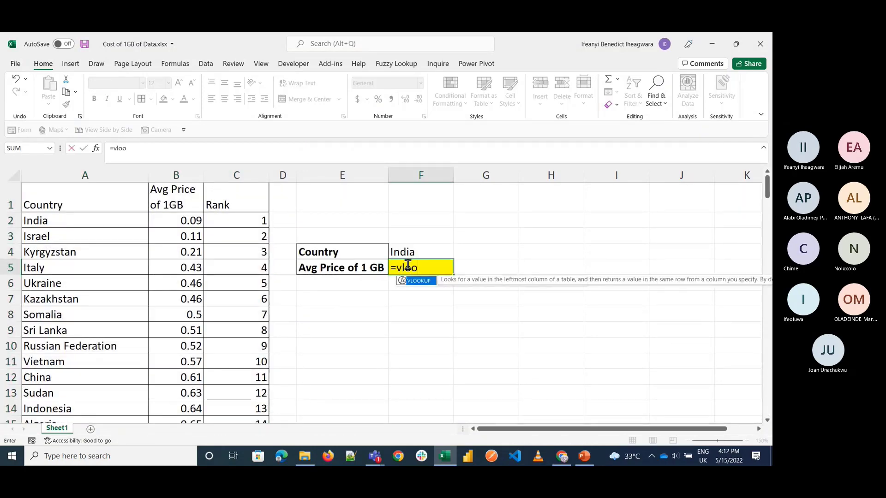
key("Tab")
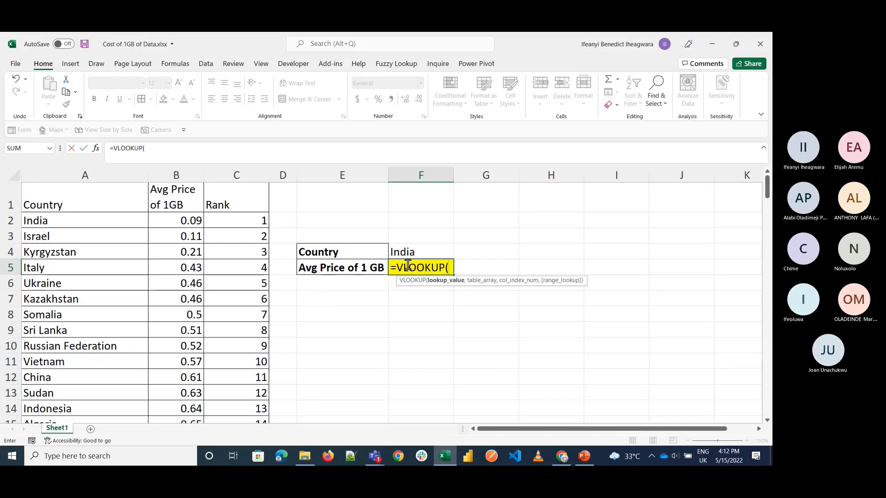
left_click(96, 149)
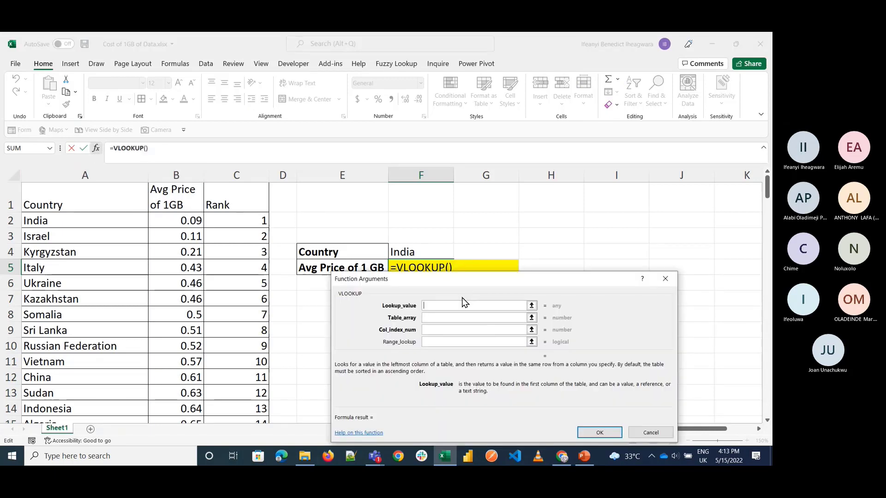
left_click(412, 252)
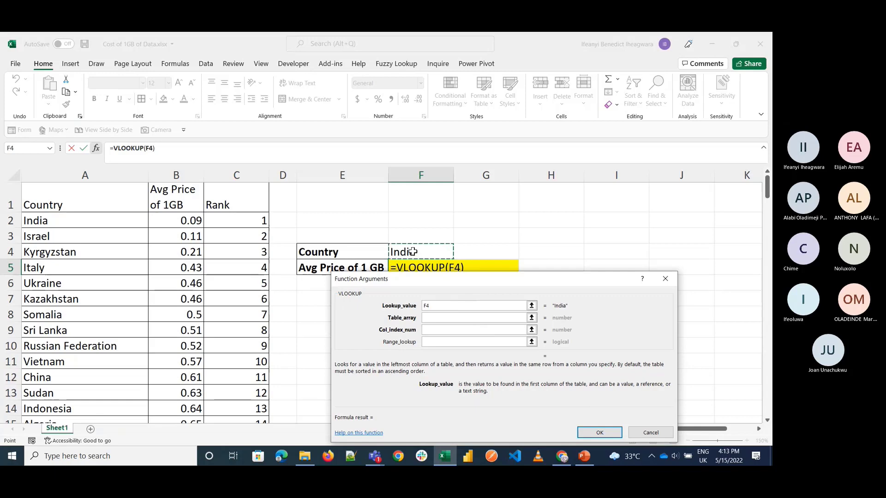
Step: Set the VLOOKUP's table array to A1:C156 and its column index number to 2
left_click(429, 318)
left_click(82, 205)
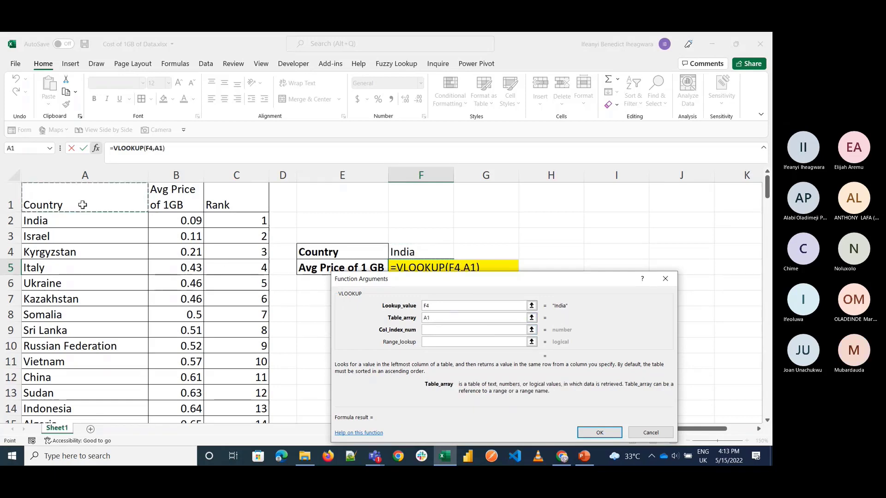
key("ctrl+shift+Right")
key("ctrl+shift+Down")
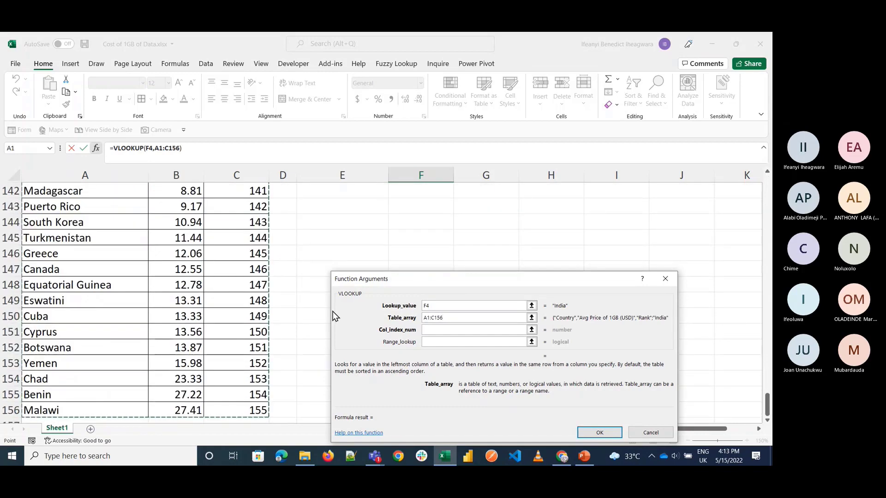
scroll(287, 283, "up", 20)
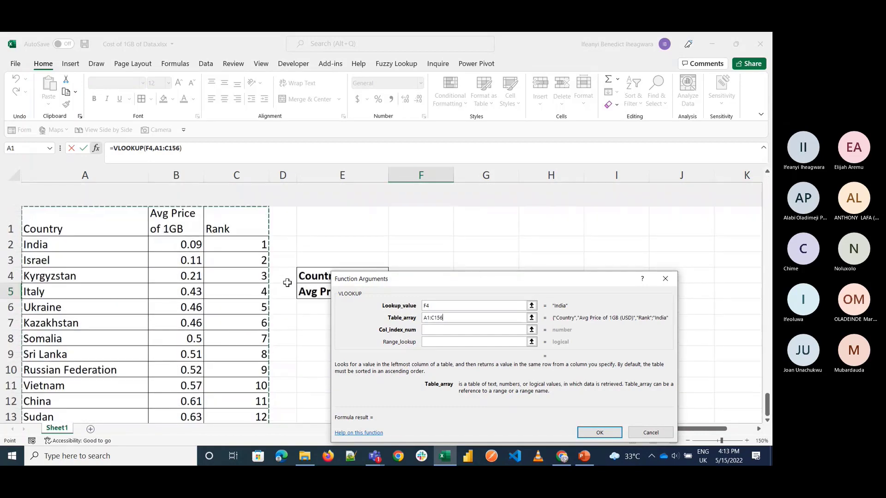
left_click(438, 329)
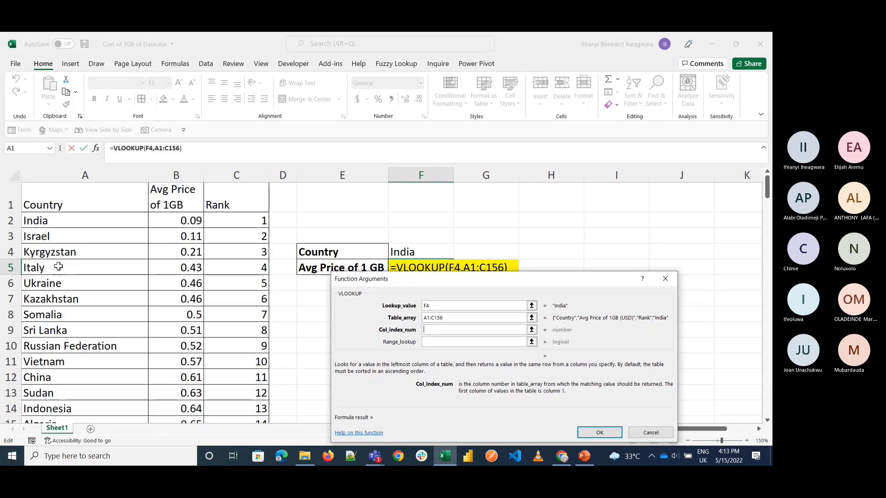
left_click(52, 175)
type("2")
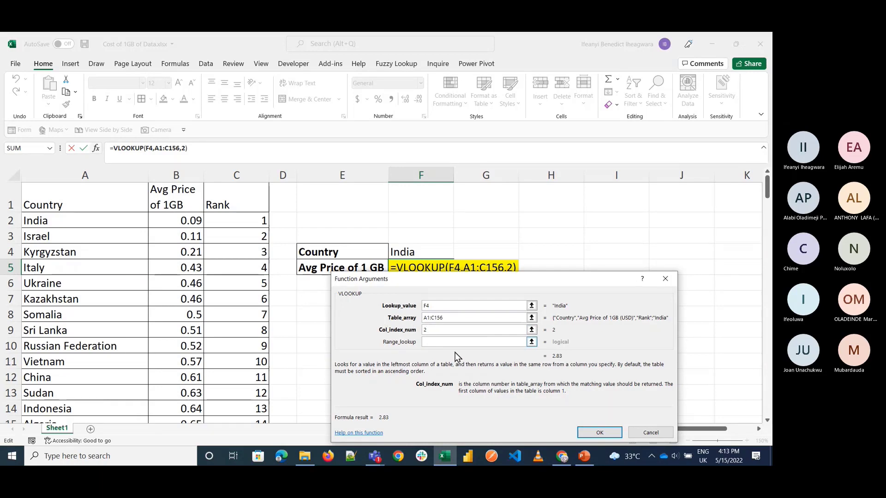
Step: Set the VLOOKUP's range lookup to FALSE for an exact match and complete the formula in F5
left_click(436, 342)
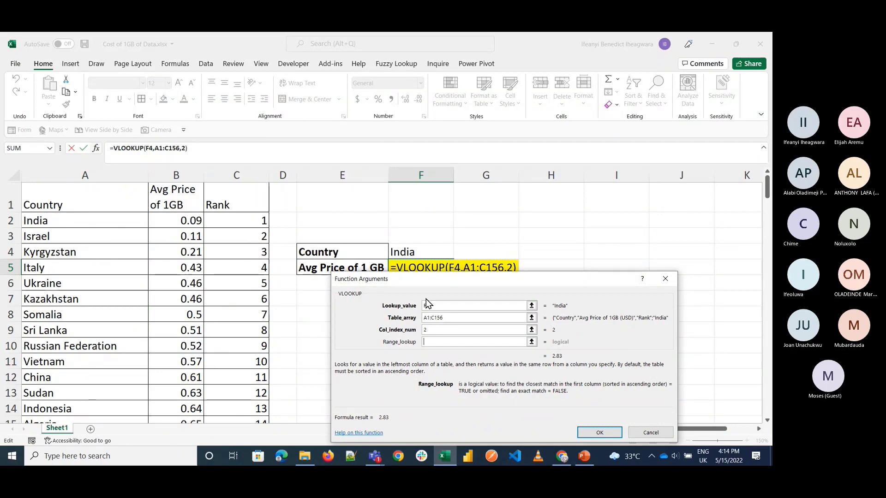
type("fal")
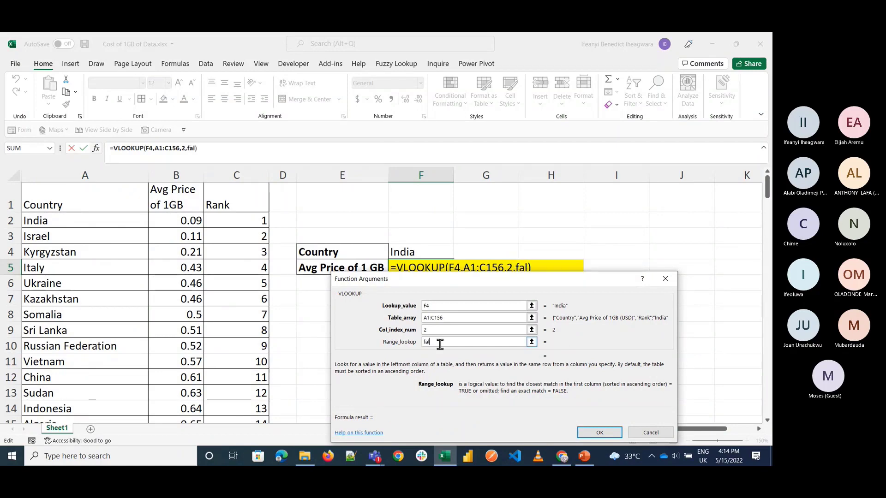
key("BackSpace")
key("BackSpace")
key("BackSpace")
type("0")
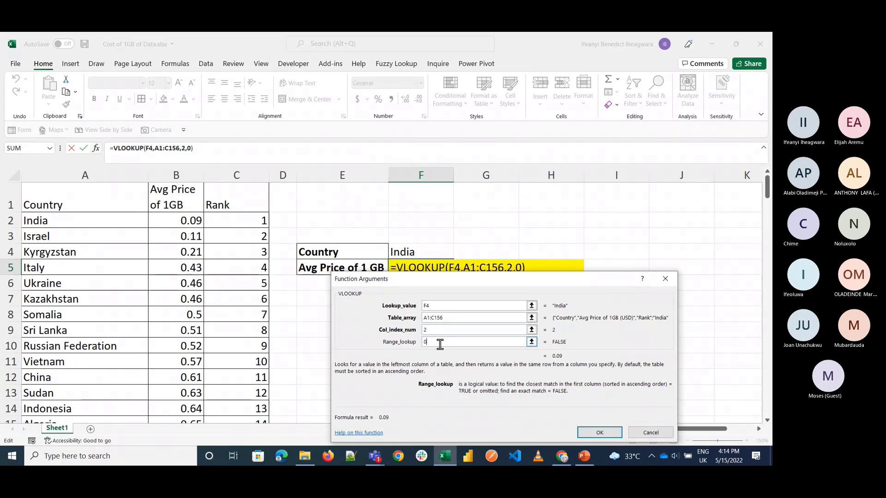
key("BackSpace")
type("false")
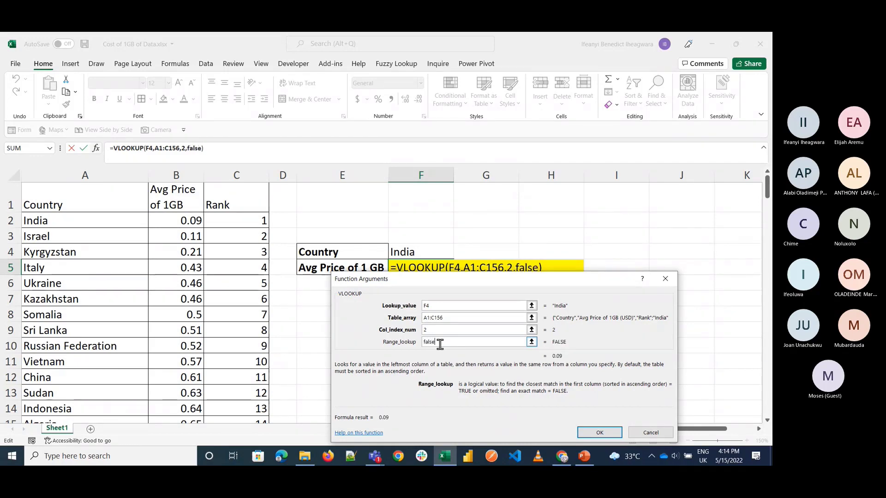
left_click(599, 432)
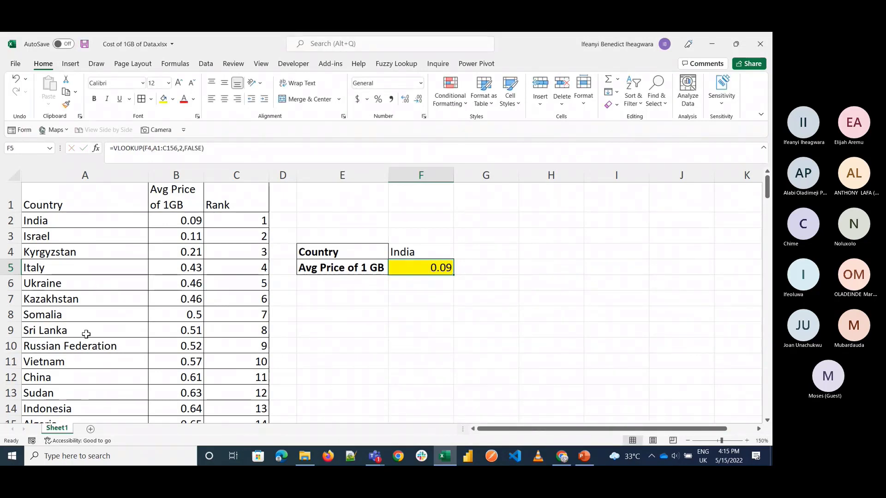
Step: Test the VLOOKUP by entering Nigeria and, after it, Dog as the country in F4
left_click(421, 251)
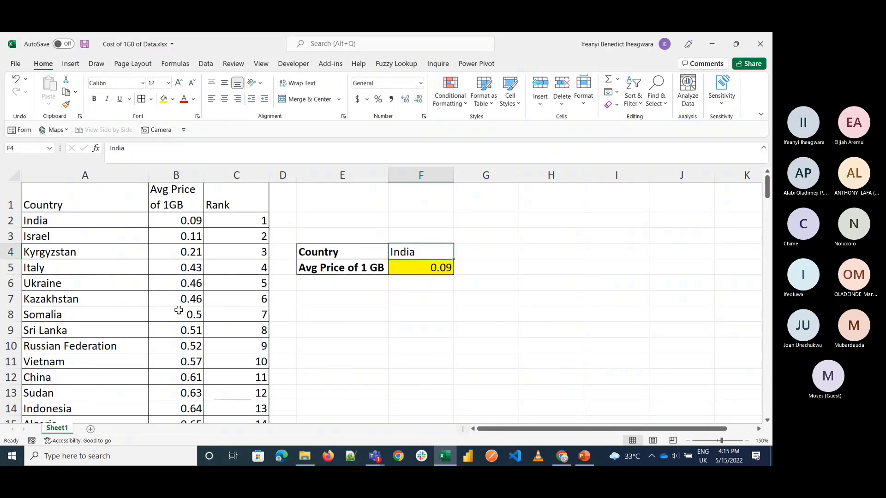
type("Niger")
type("ia")
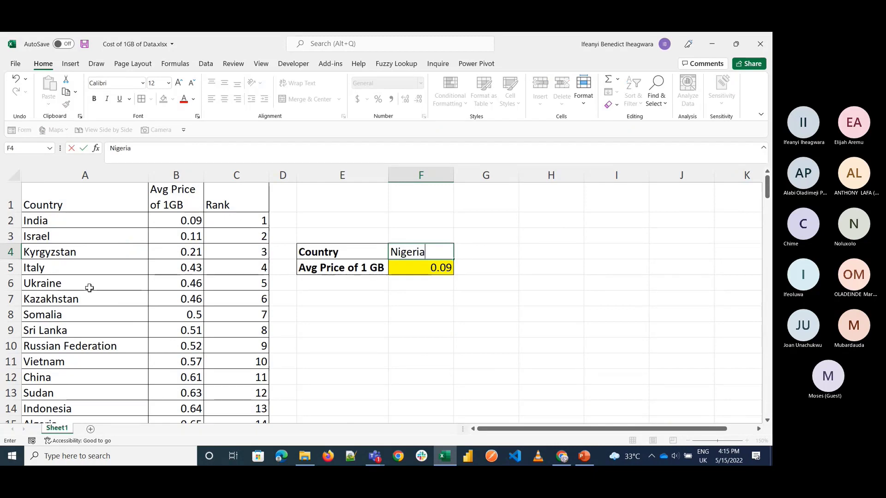
key("ctrl+Return")
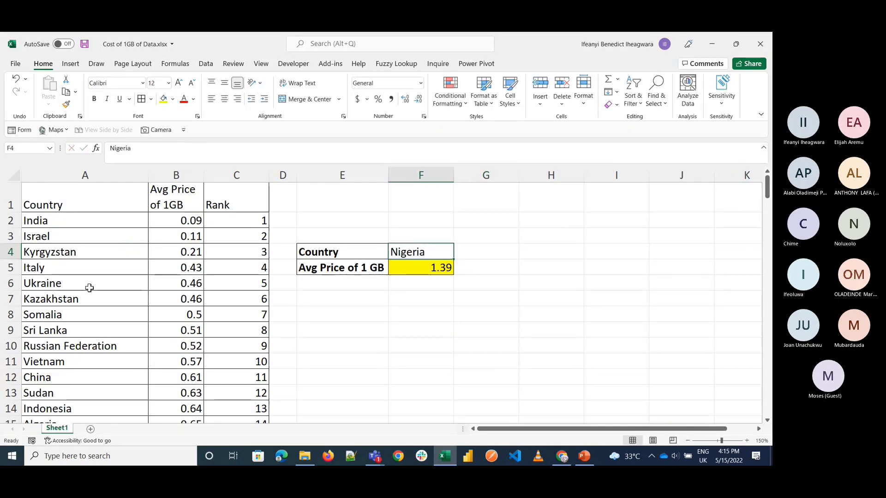
type("Do")
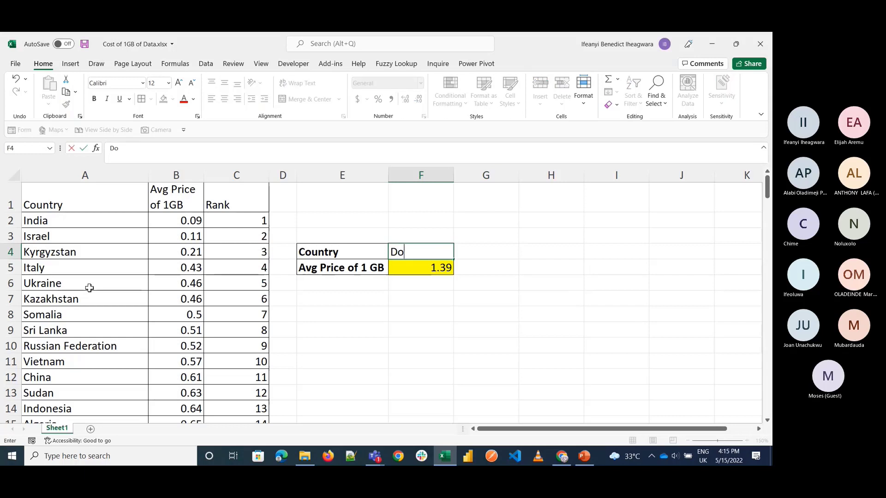
type("g")
key("Tab")
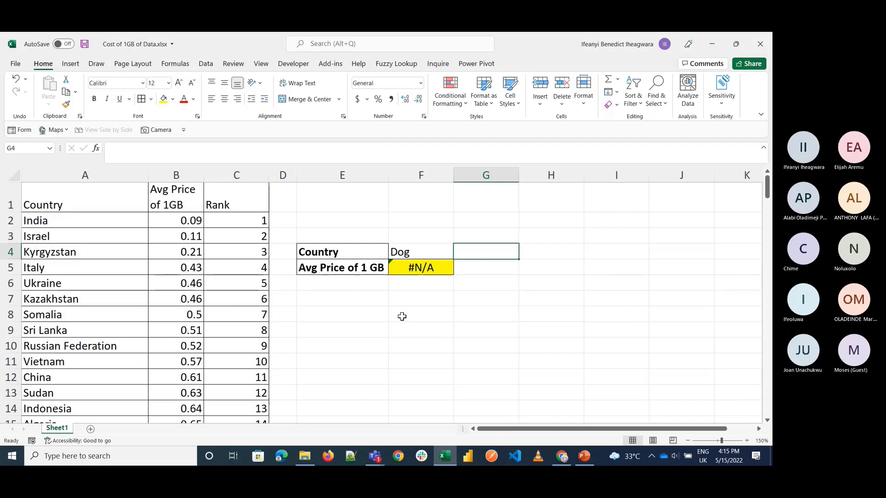
Step: Clear the country in F4 and the VLOOKUP formula in F5
left_click(415, 251)
left_click(421, 266)
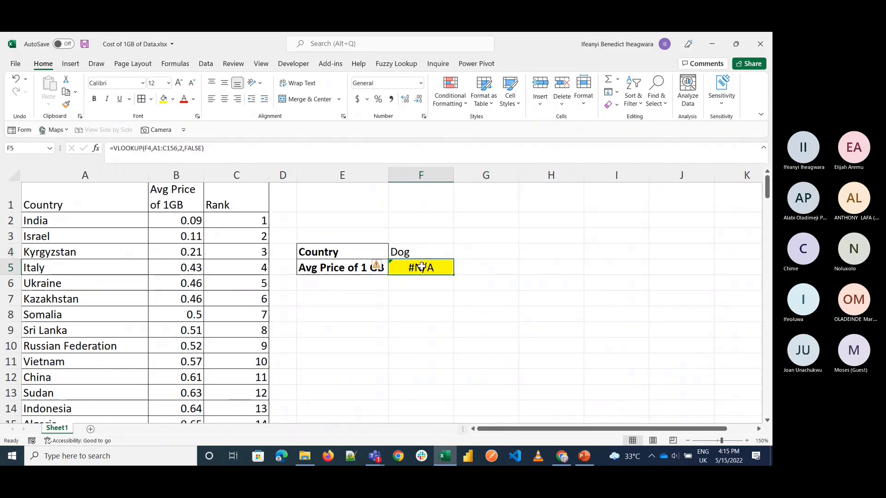
key("Up")
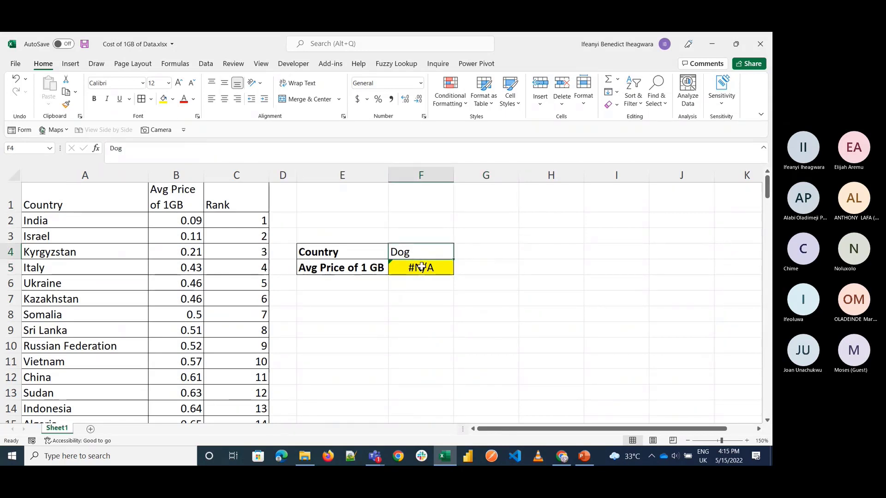
key("Delete")
key("Down")
key("Delete")
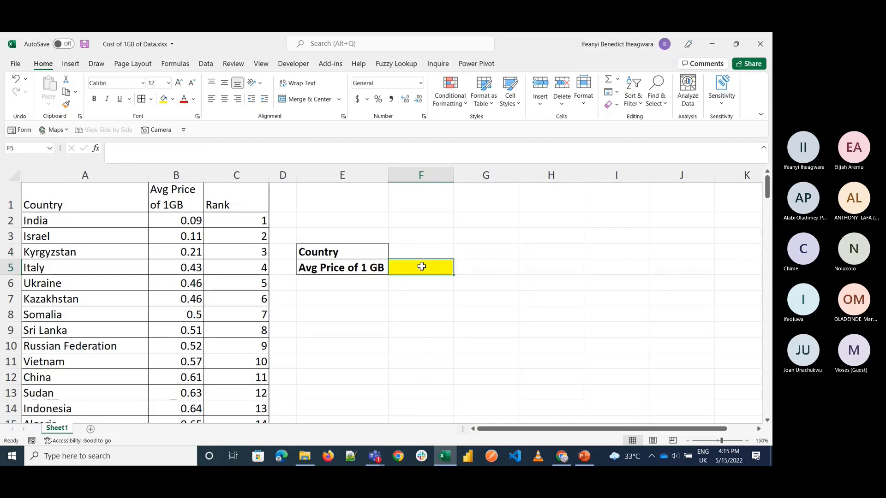
Step: Enter India as the country in F4
left_click(439, 249)
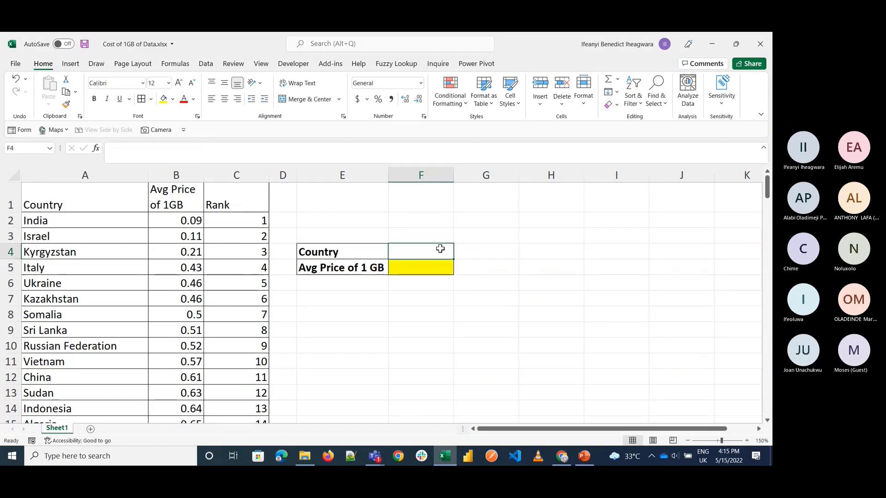
type("India")
key("Return")
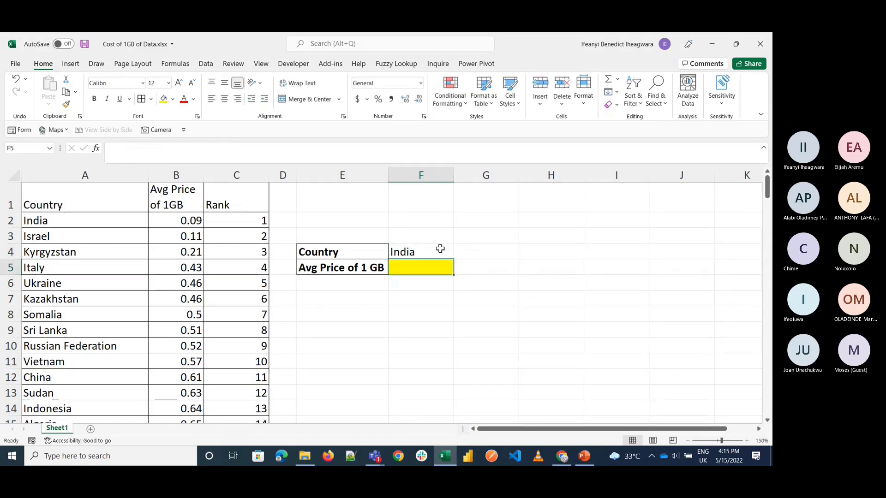
Step: Start a VLOOKUP formula in F5 with the country cell F4 as the lookup value
type("=vloo")
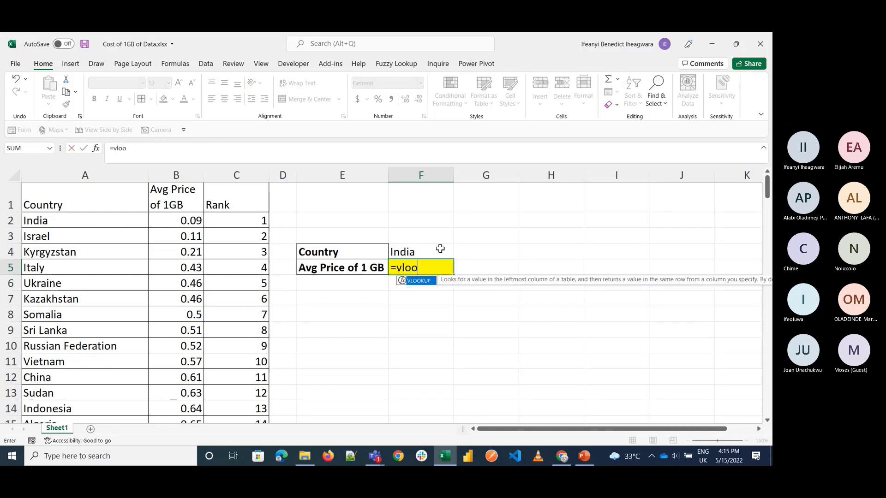
key("BackSpace")
key("BackSpace")
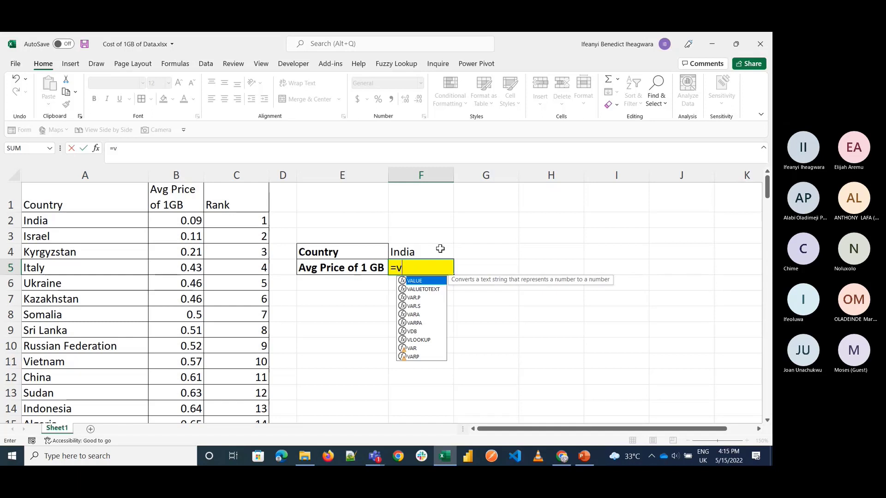
type("loo")
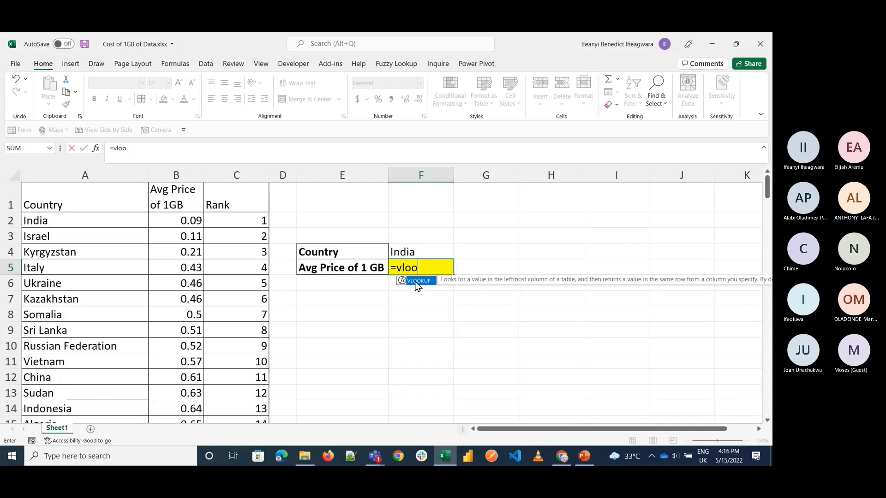
type("p")
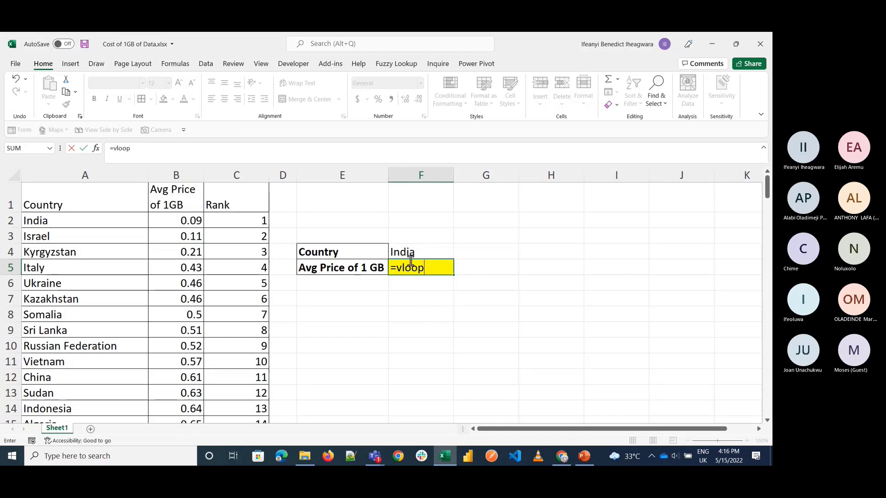
key("BackSpace")
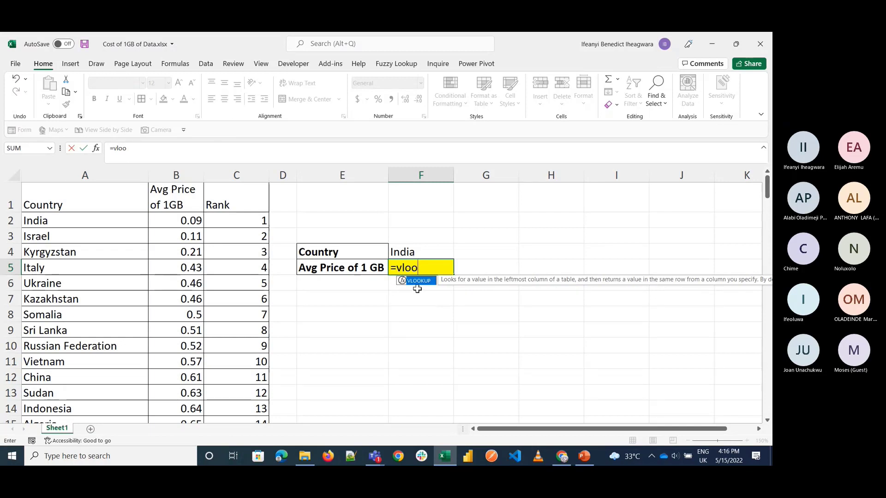
key("Tab")
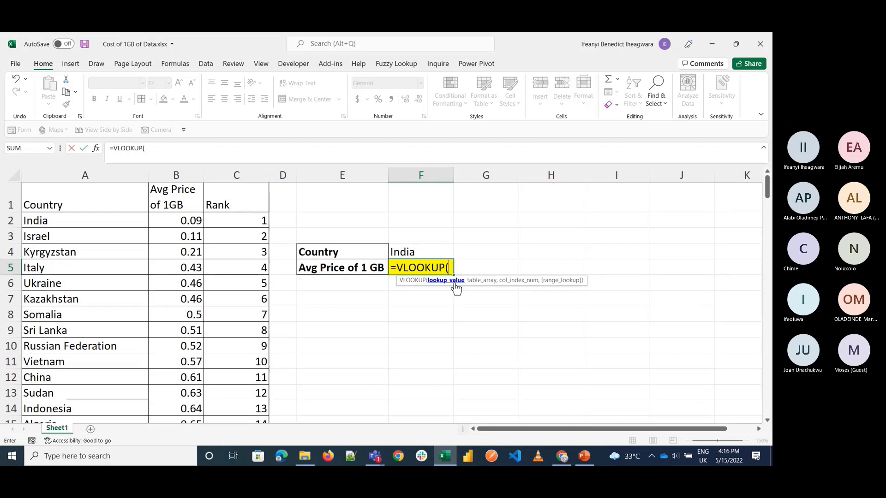
left_click(423, 252)
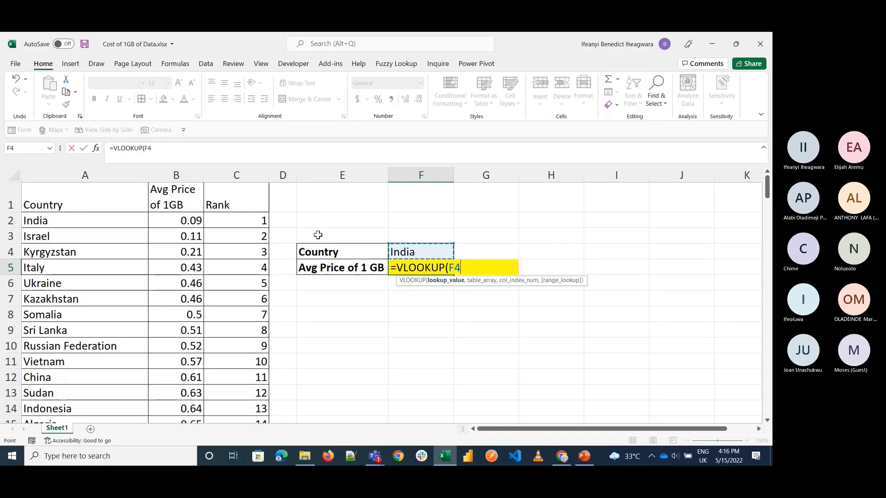
type(",")
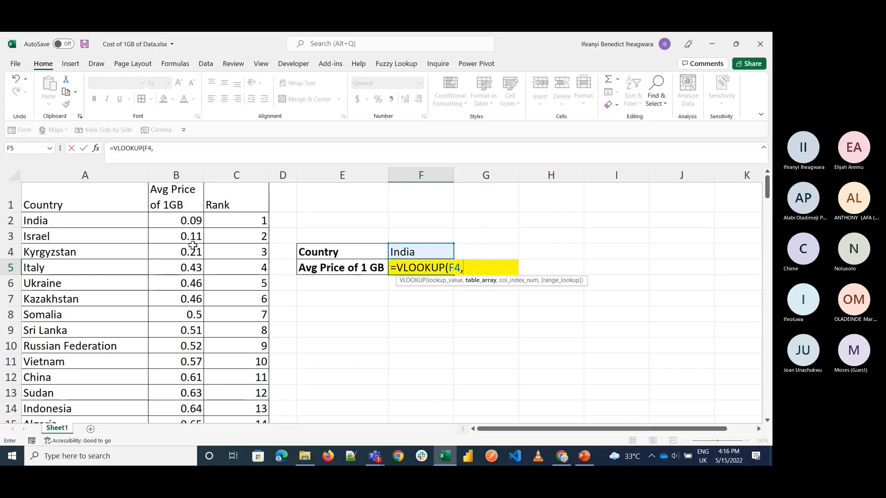
Step: Set the VLOOKUP's table array in F5 to the whole data table, A1:C156
left_click(103, 202)
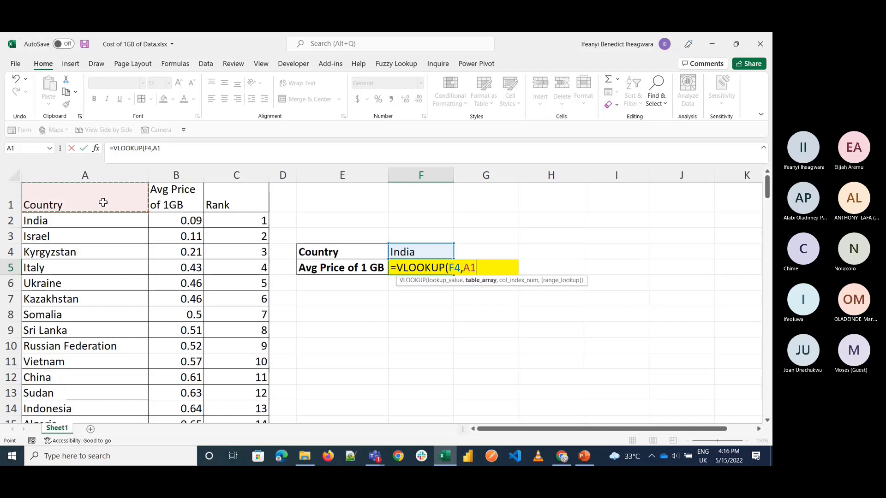
key("shift+Right")
key("shift+Right")
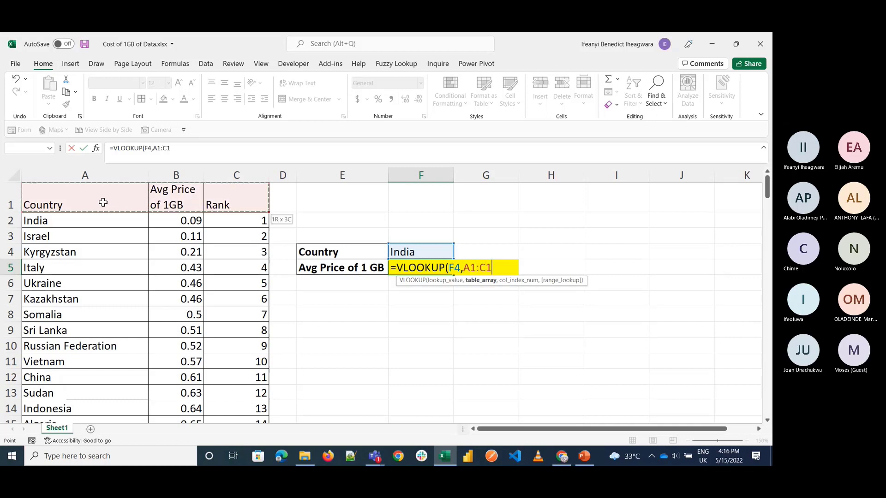
key("ctrl+shift+Down")
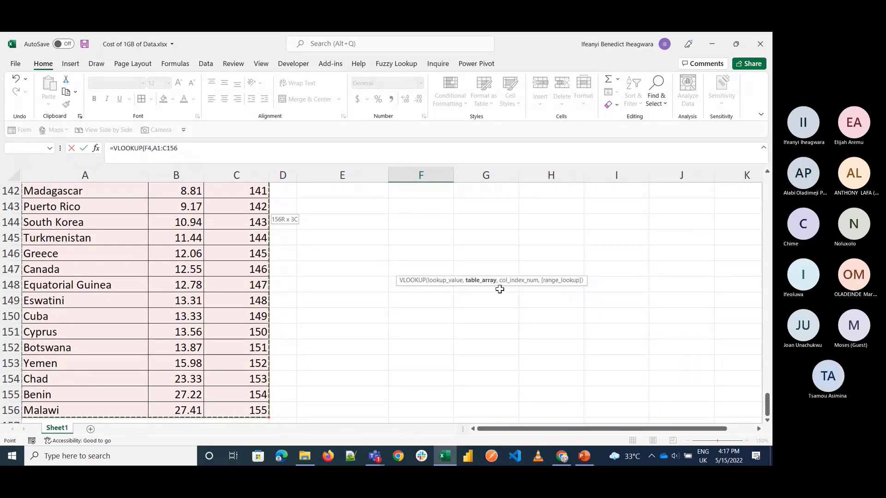
type(",")
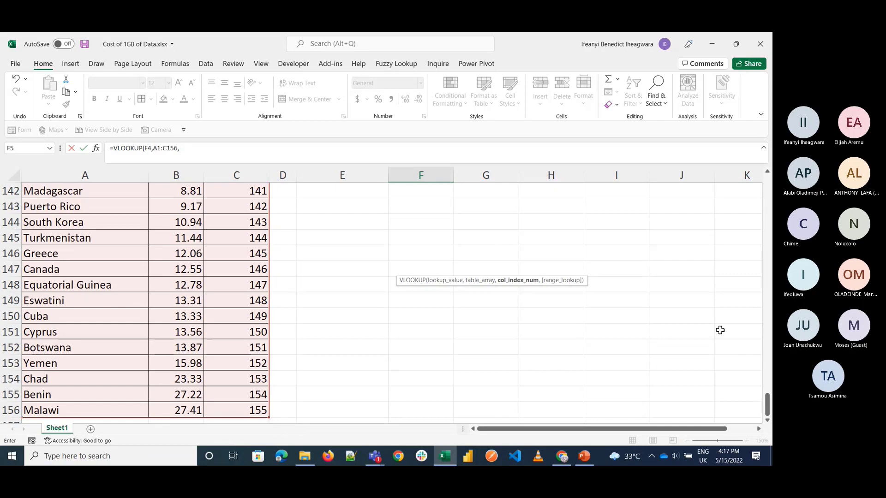
Step: Complete the VLOOKUP in F5 with column index 2 and range lookup FALSE for an exact match
left_click_drag(767, 405, 767, 184)
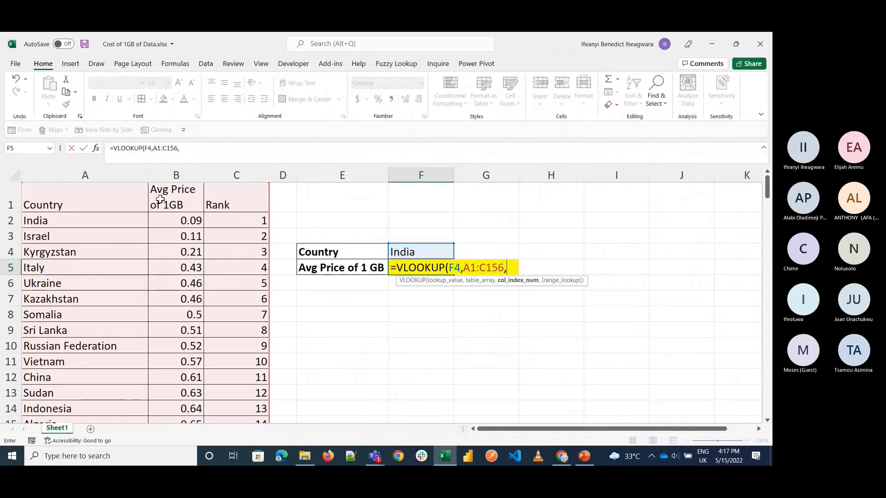
type("2,")
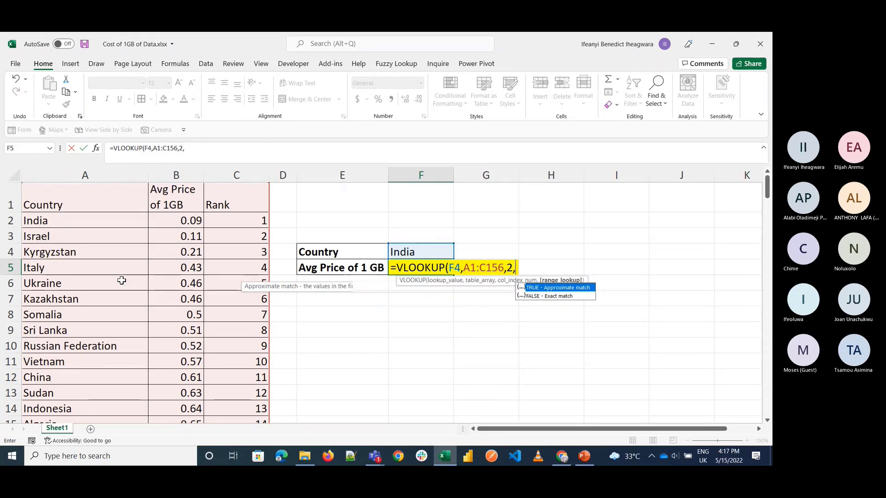
key("Down")
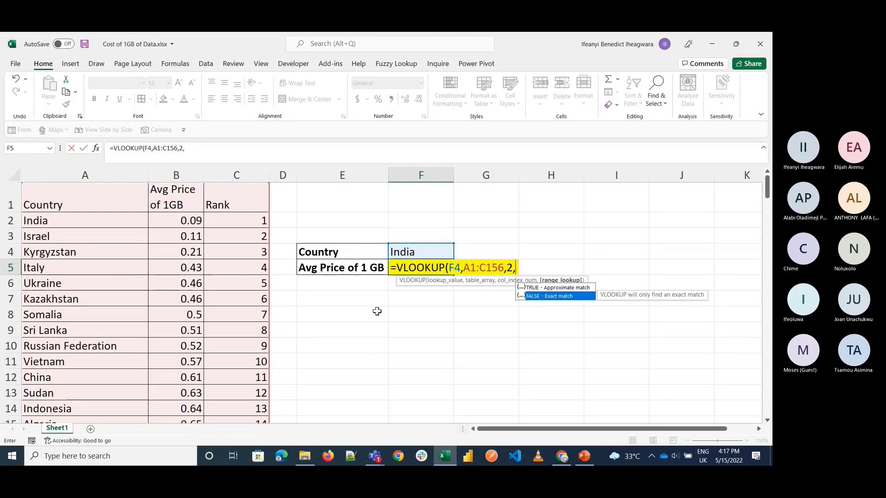
key("Tab")
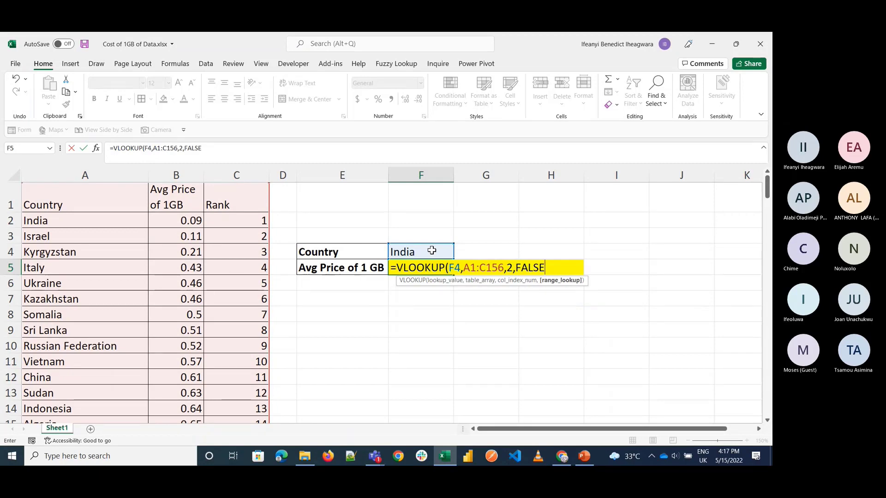
type(")")
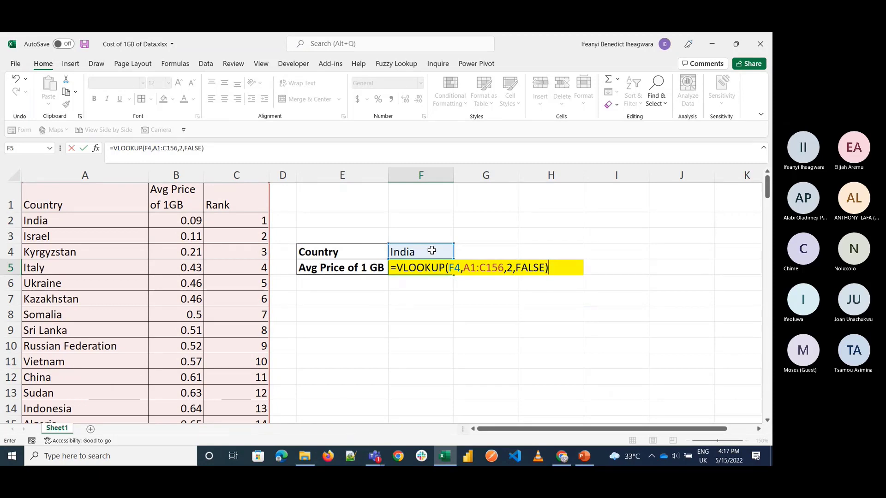
key("Return")
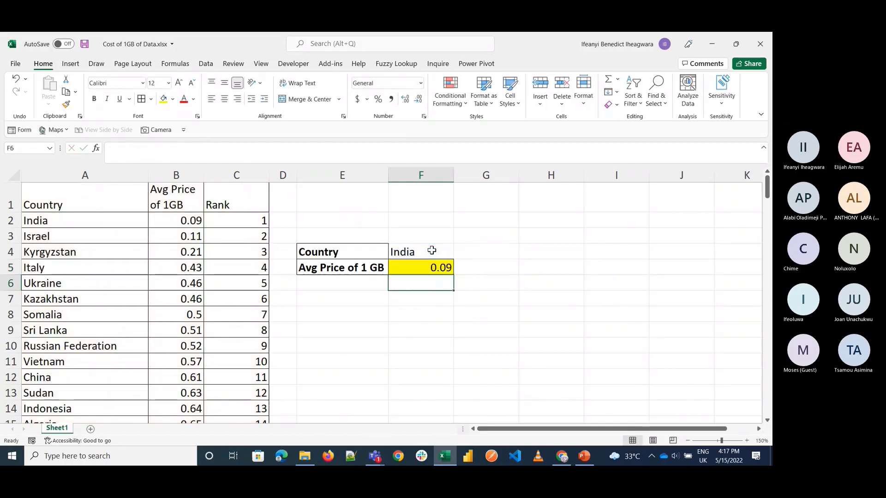
key("Up")
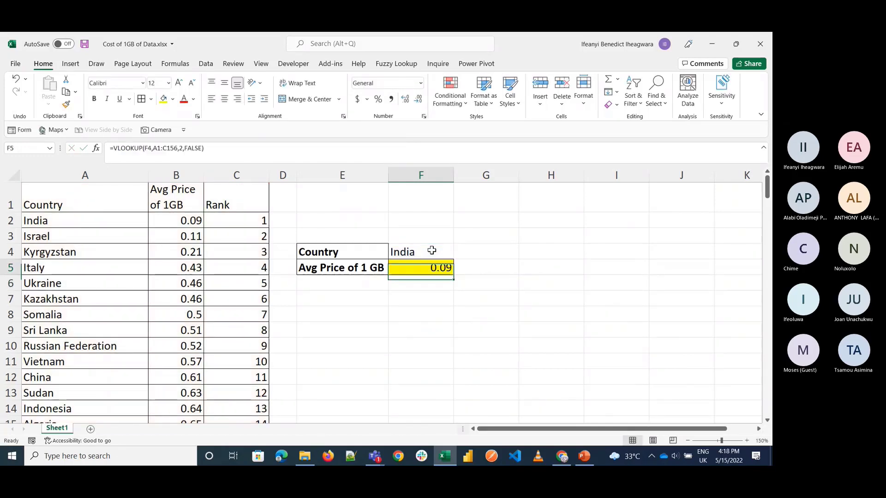
Step: Copy the Avg Price of 1 GB label and its formula cell from E5:F5 into row 6 directly below
left_click(328, 283)
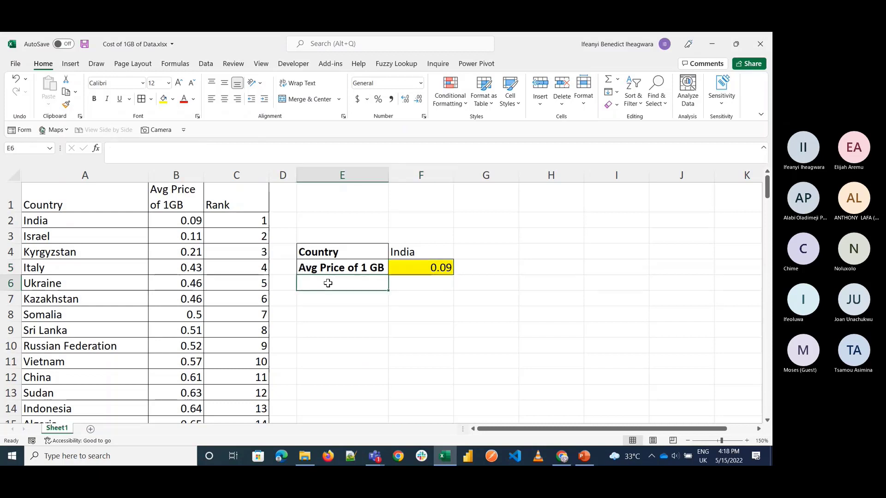
left_click(356, 269)
key("shift+Right")
key("shift+Down")
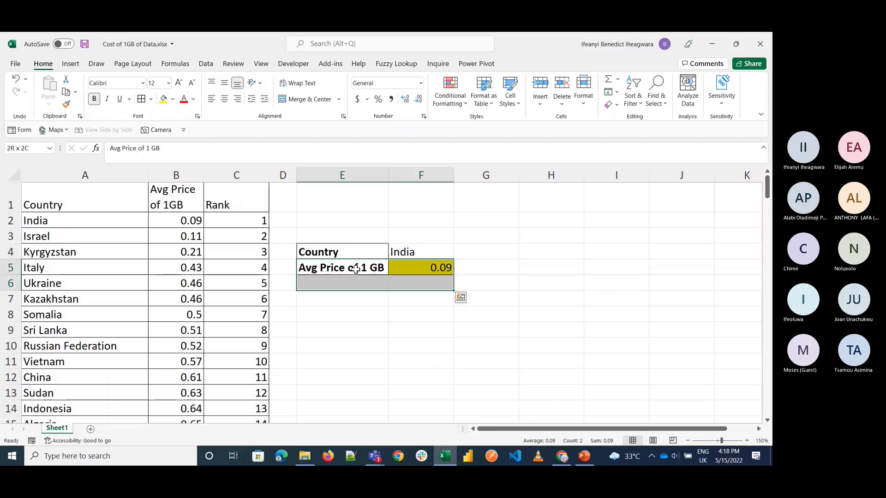
key("shift+Up")
key("ctrl+c")
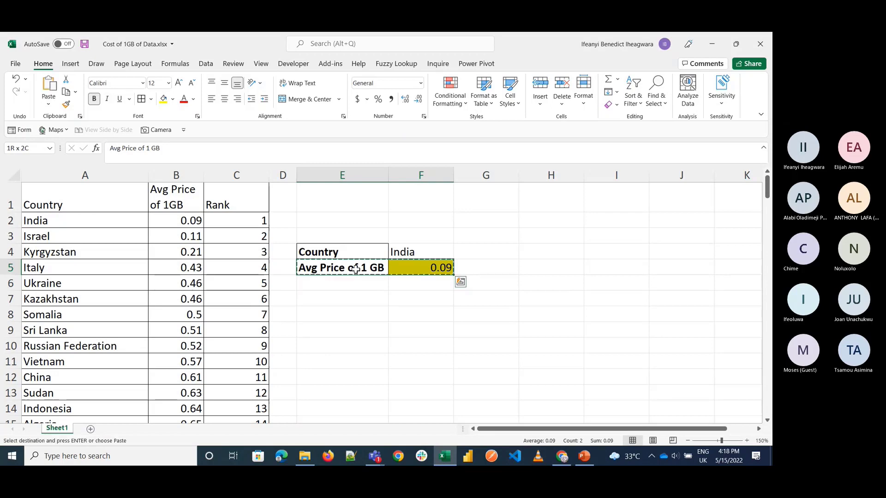
key("Down")
key("ctrl+v")
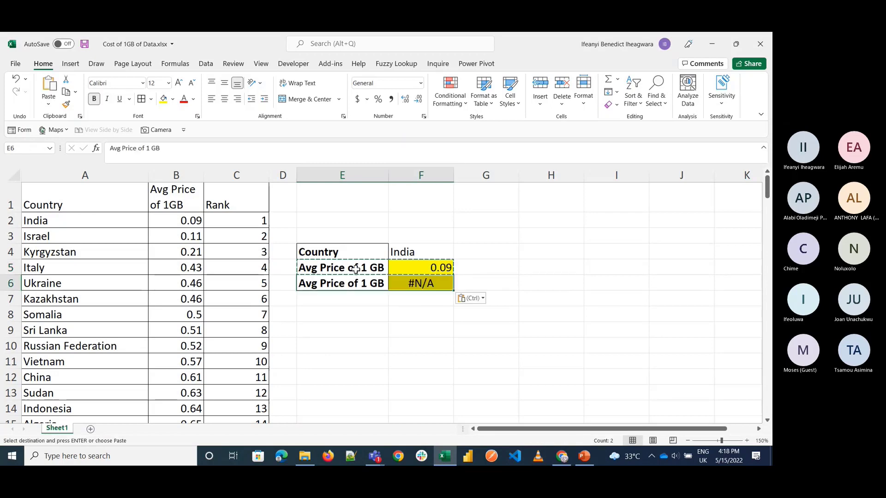
Step: Clear the copied formula from F6 and change the label in E6 to Rank
key("Right")
key("Delete")
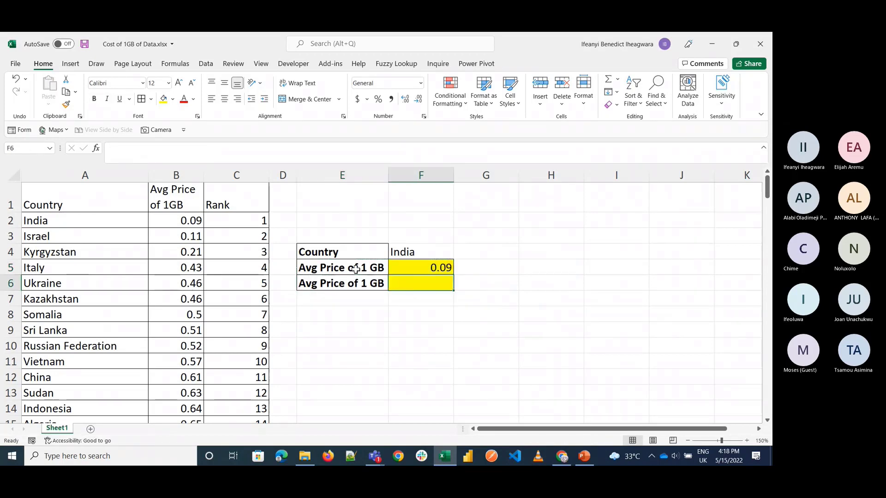
key("Left")
type("Rank")
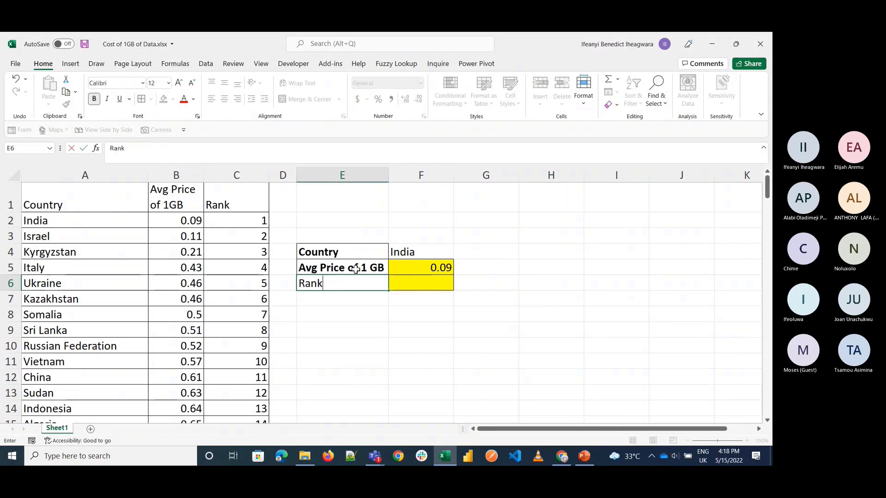
key("Tab")
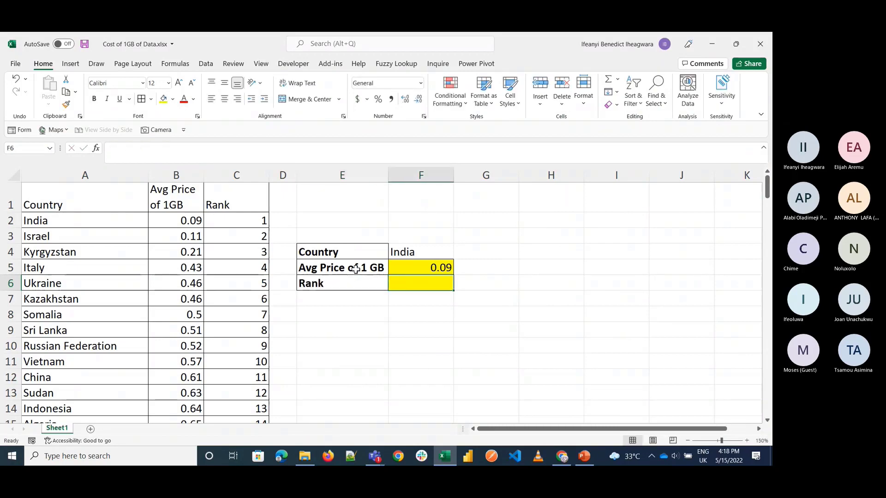
Step: Start a VLOOKUP formula in F6 beside the Rank label, using F4 as the lookup value
type("=vl")
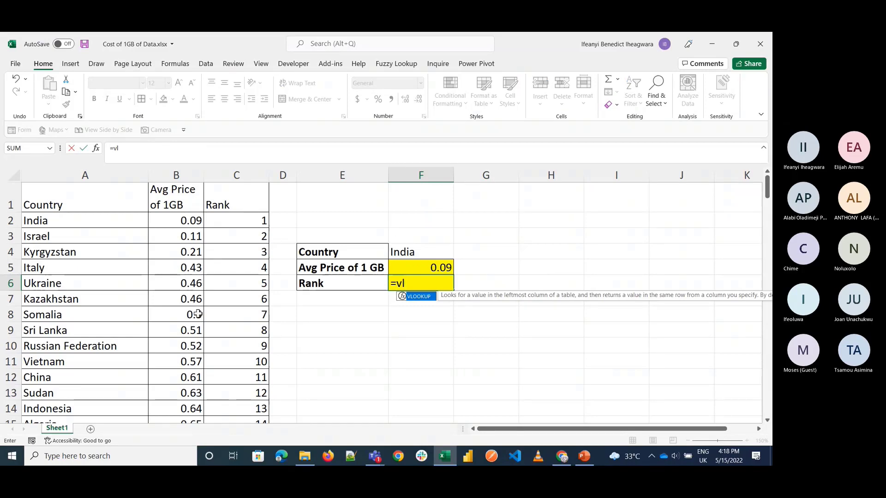
key("Tab")
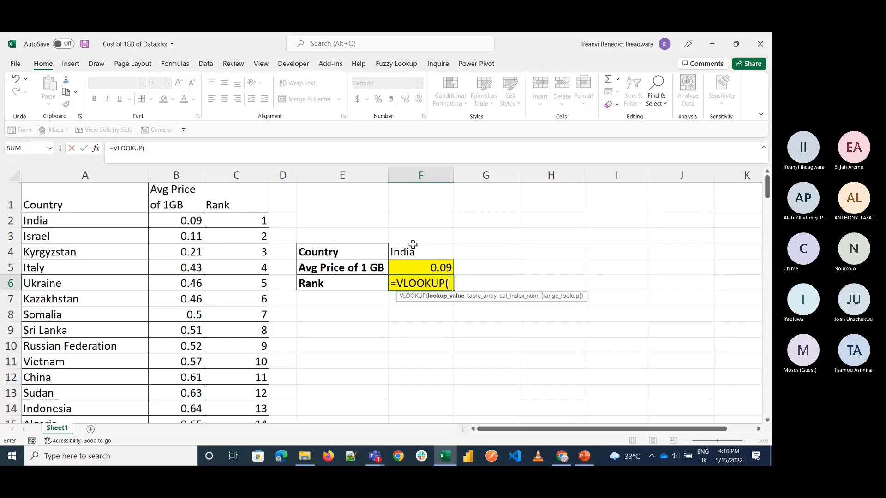
left_click(430, 252)
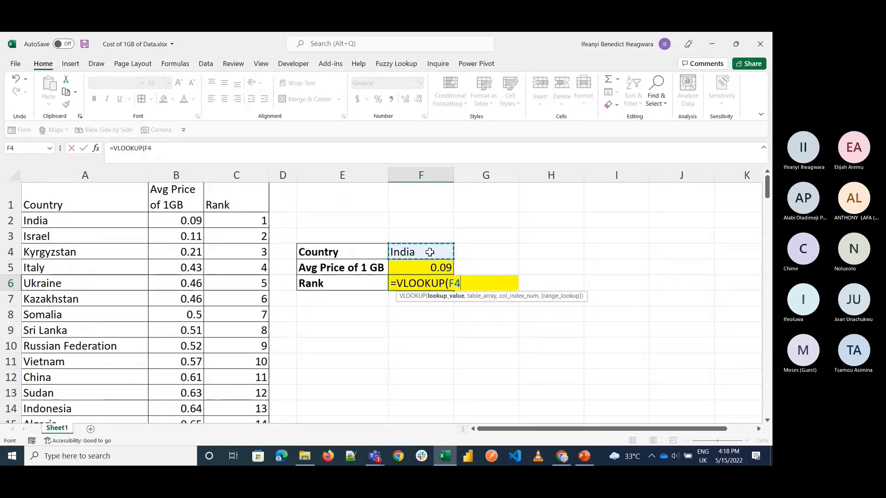
type(",")
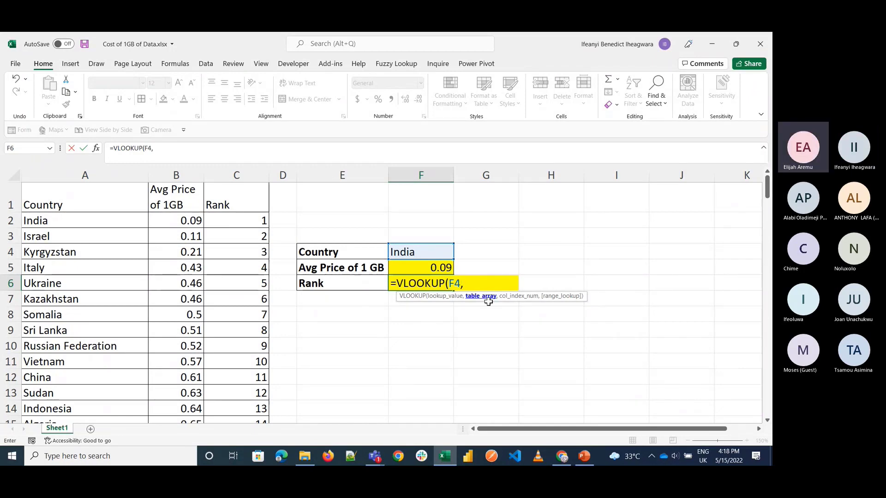
Step: Set the table array of the Rank VLOOKUP in F6 to A1:C156
left_click(87, 199)
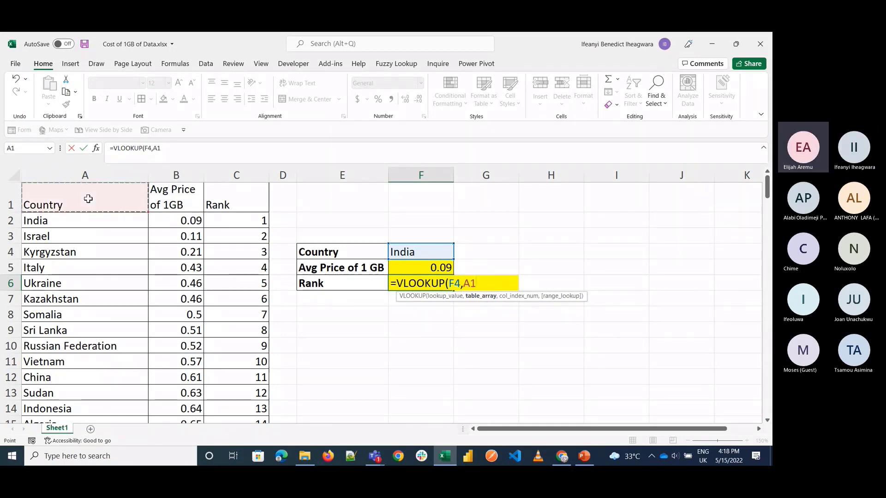
key("ctrl+shift+Right")
key("ctrl+shift+Down")
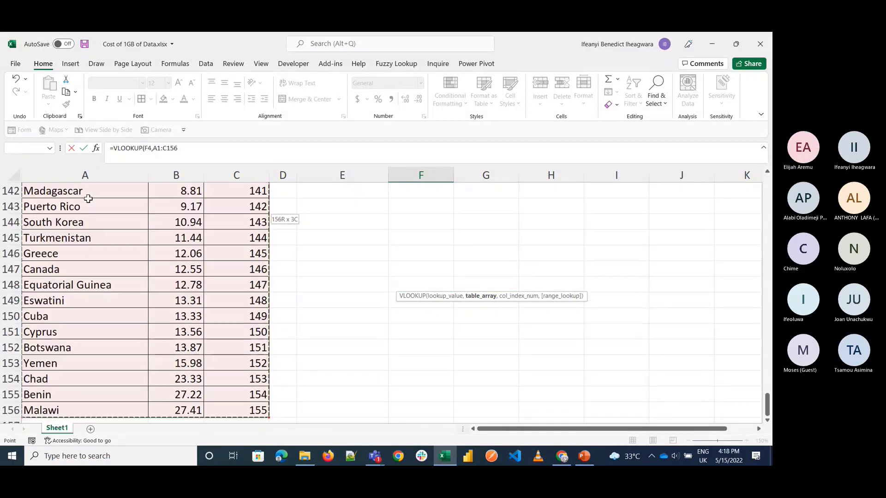
type(",")
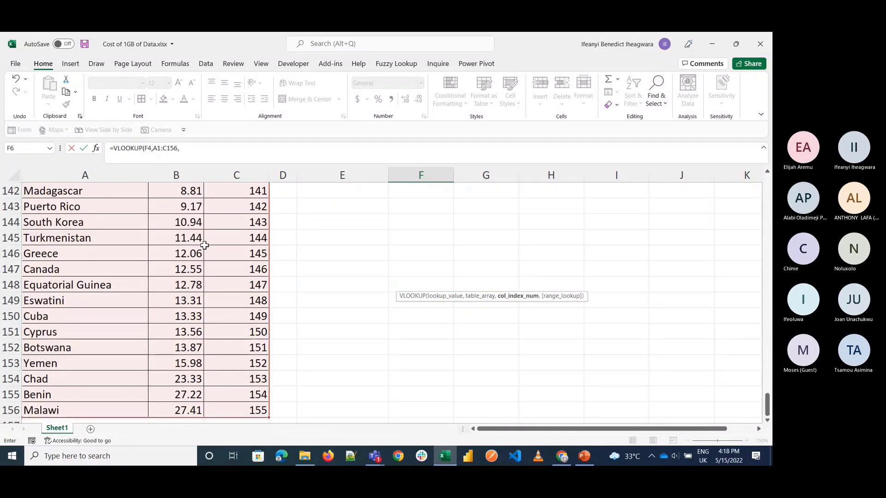
Step: Complete the Rank VLOOKUP in F6 with column index 3 and an exact match (FALSE)
scroll(287, 278, "up", 20)
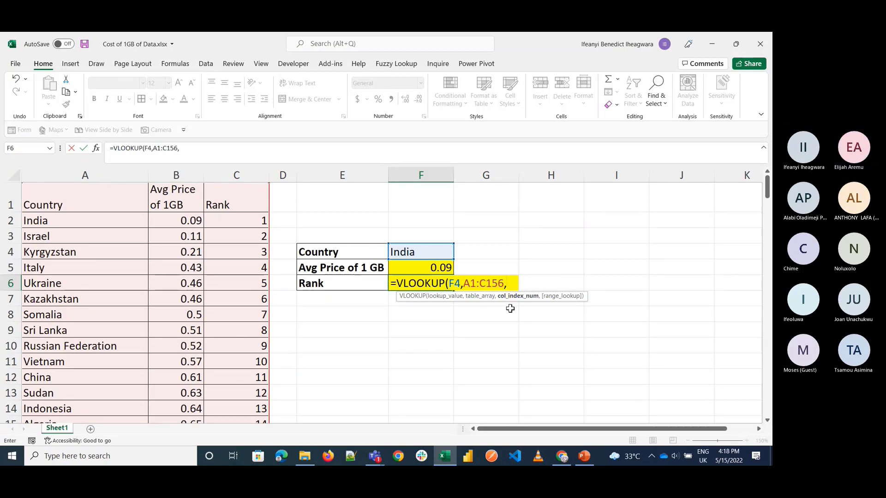
type("3,")
key("Down")
key("Tab")
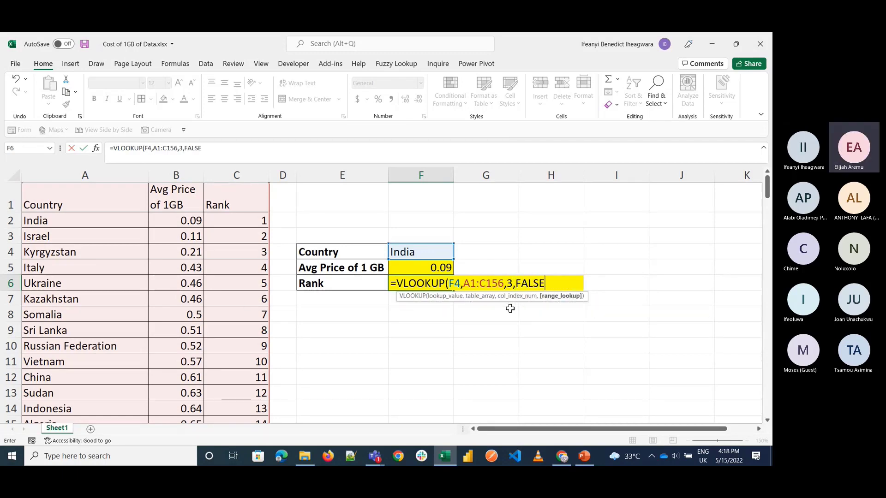
type(")")
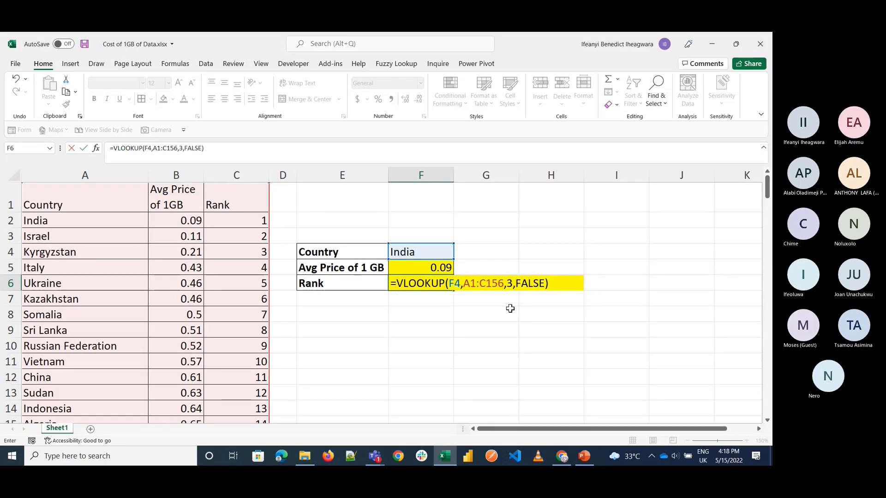
key("Return")
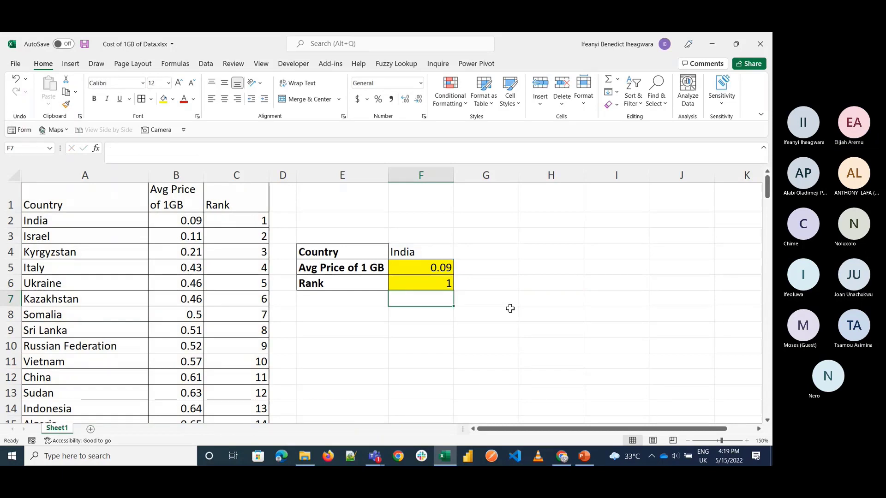
left_click(448, 285)
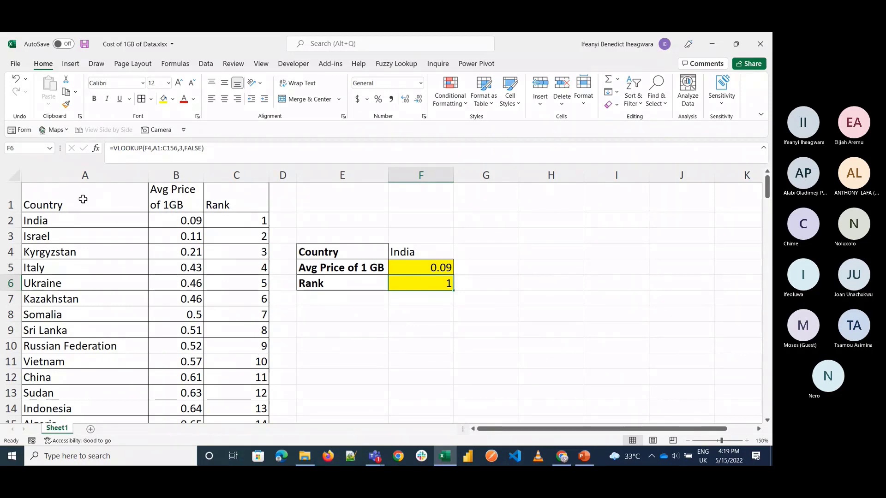
Step: Copy the country and average price cells A1:B11 into a new worksheet starting at A1
left_click_drag(83, 198, 171, 357)
key("ctrl+c")
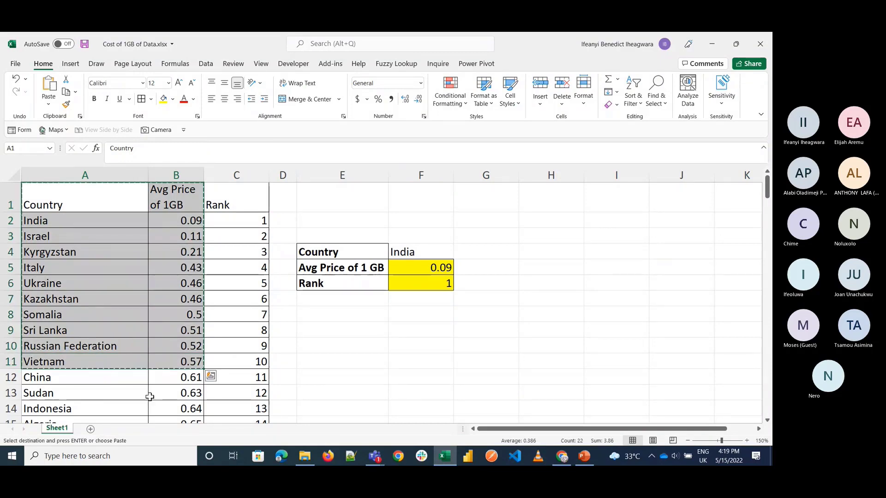
left_click(90, 430)
key("ctrl+v")
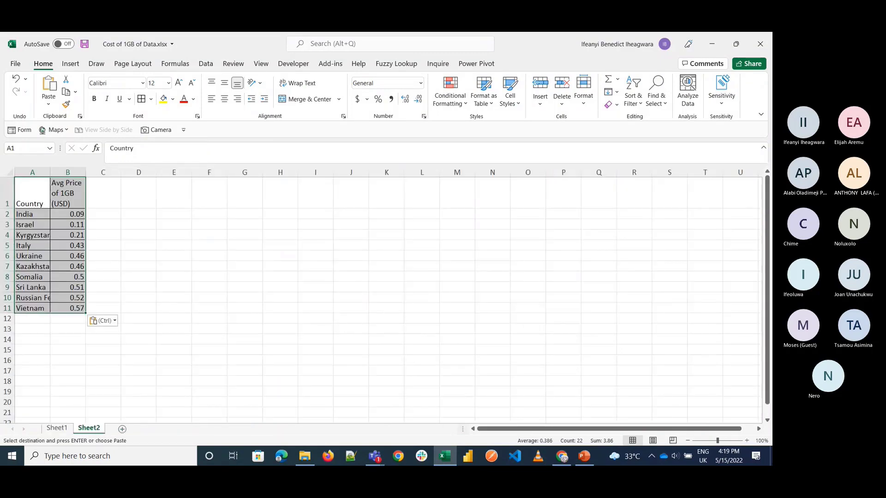
left_click(747, 440)
left_click(747, 440)
left_click(747, 440)
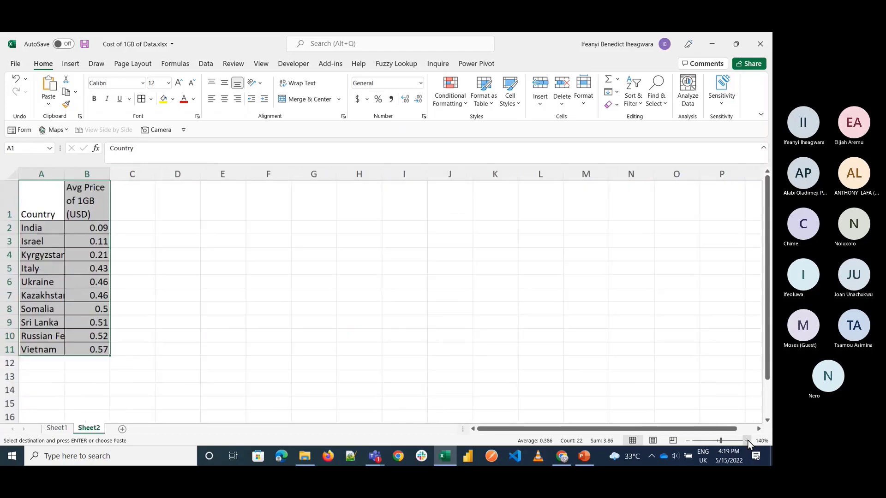
left_click(747, 440)
left_click(747, 440)
left_click(747, 440)
Step: Format the values in B2:B11 as percentages
left_click_drag(121, 243, 115, 391)
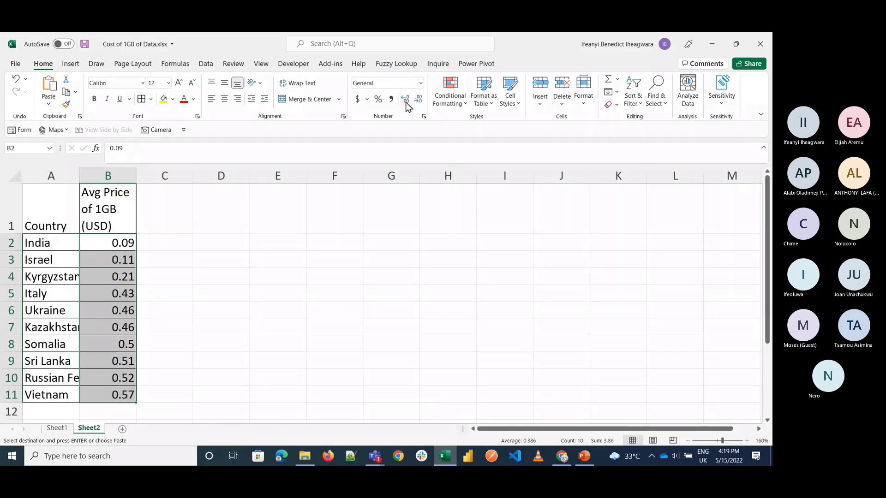
left_click(378, 99)
left_click(111, 305)
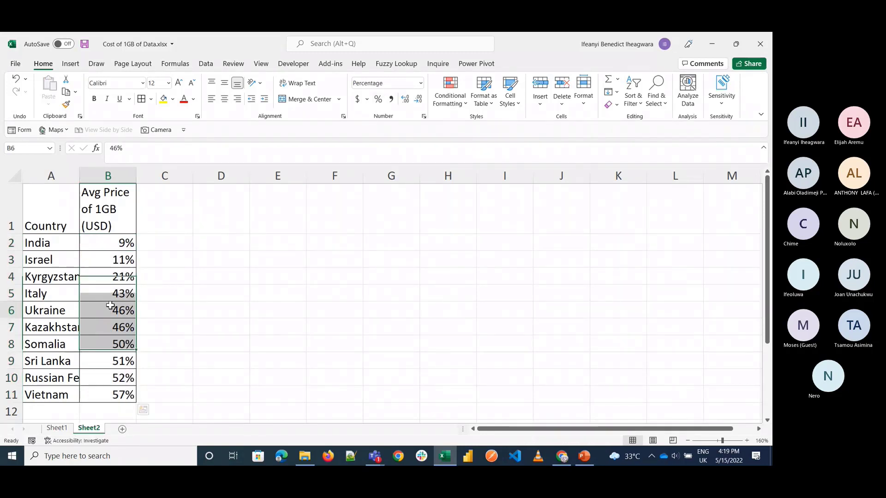
Step: Change the header in B1 to English Score and widen column B to fit it
left_click(102, 209)
type("Score")
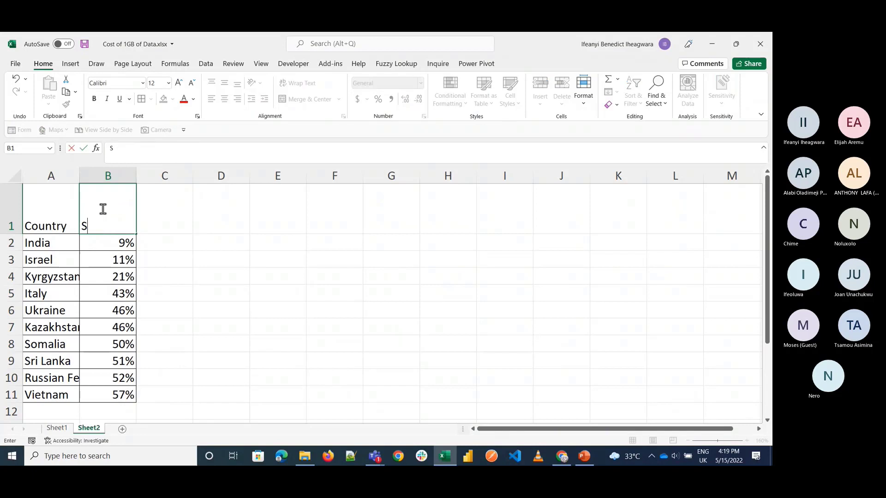
key("BackSpace")
key("BackSpace")
key("BackSpace")
key("BackSpace")
key("BackSpace")
type("English Score")
key("Return")
left_click_drag(135, 179, 161, 178)
Step: Change the header in A1 to Name
left_click(55, 205)
type("Name")
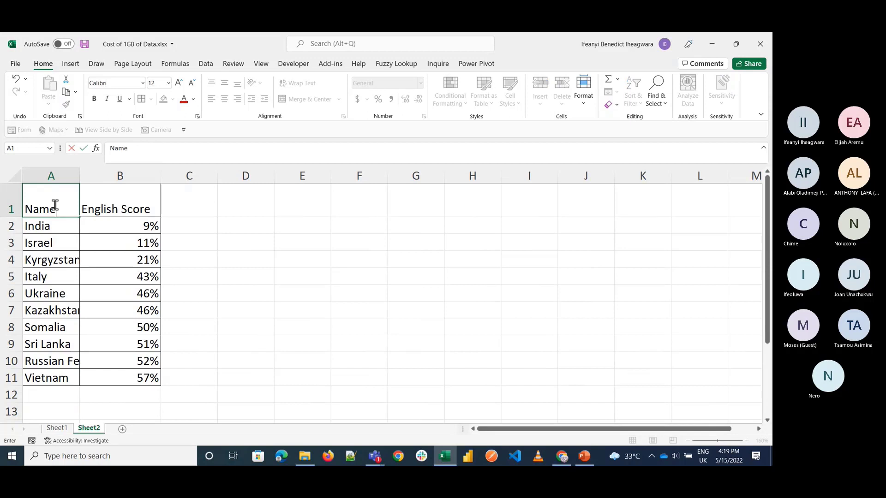
key("Return")
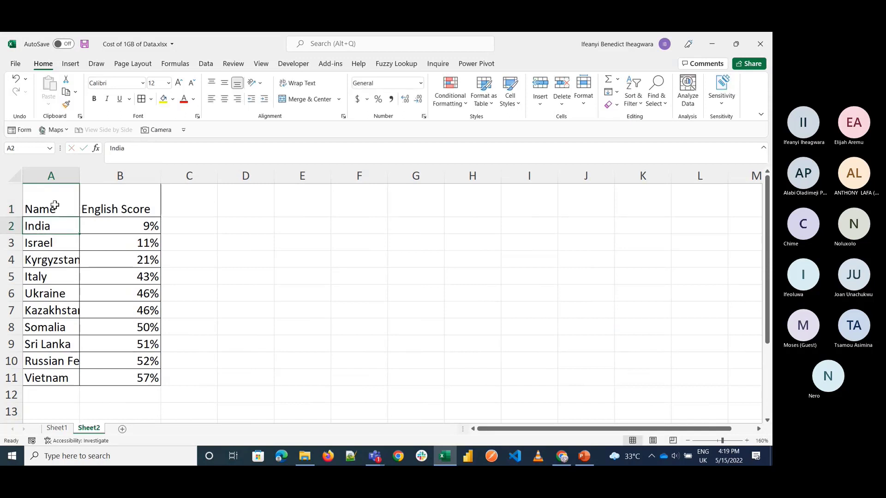
Step: Replace the countries in A2:A4 with three people's first names
type("Ade")
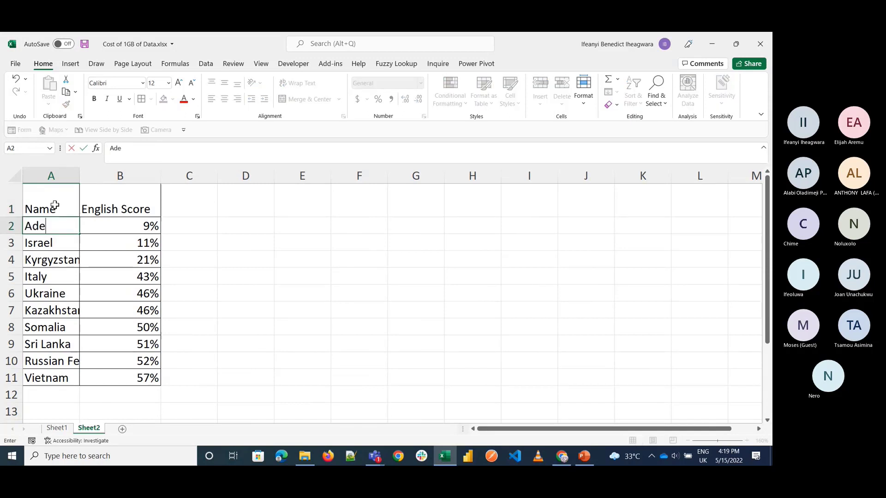
key("Return")
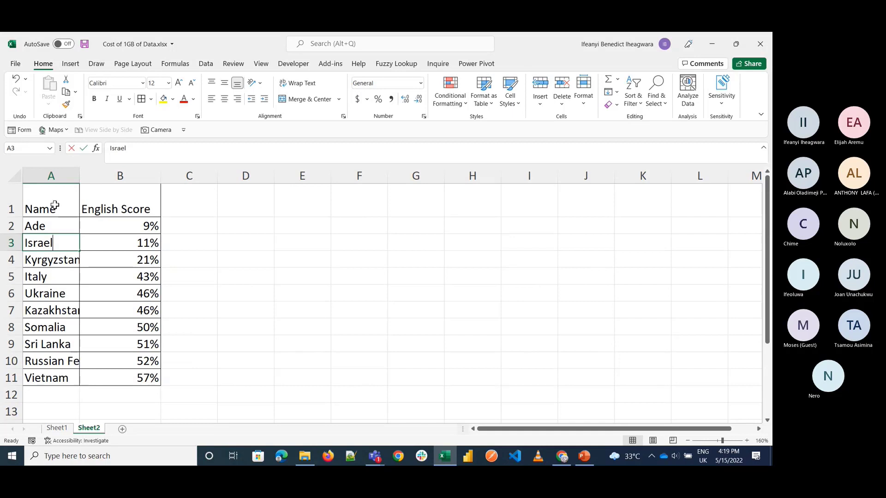
type("Mark")
key("Return")
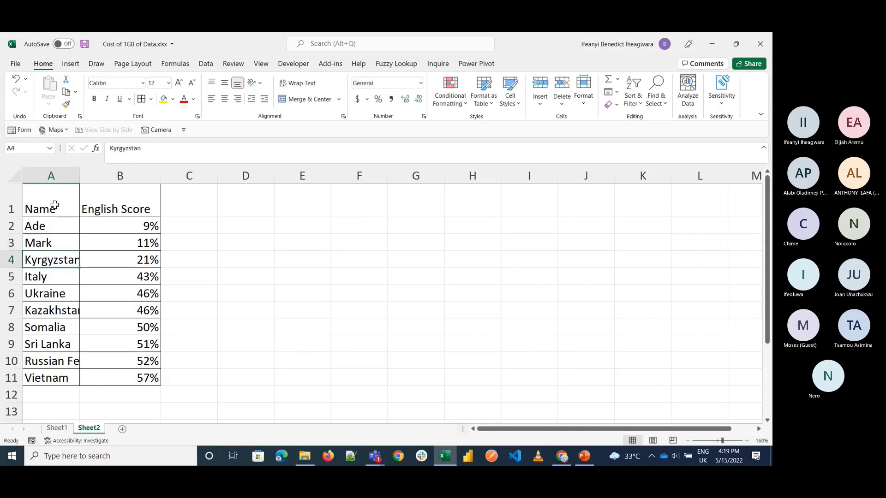
type("Ifeanyi")
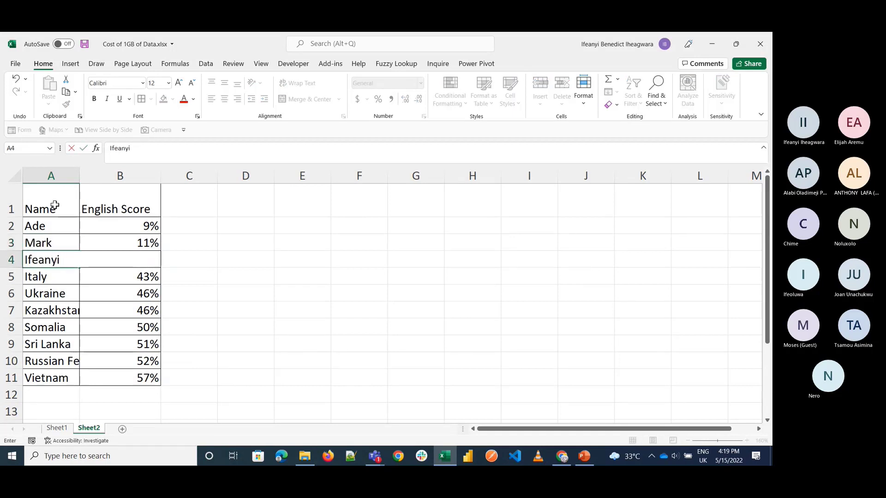
key("Return")
key("Down")
key("Down")
key("Down")
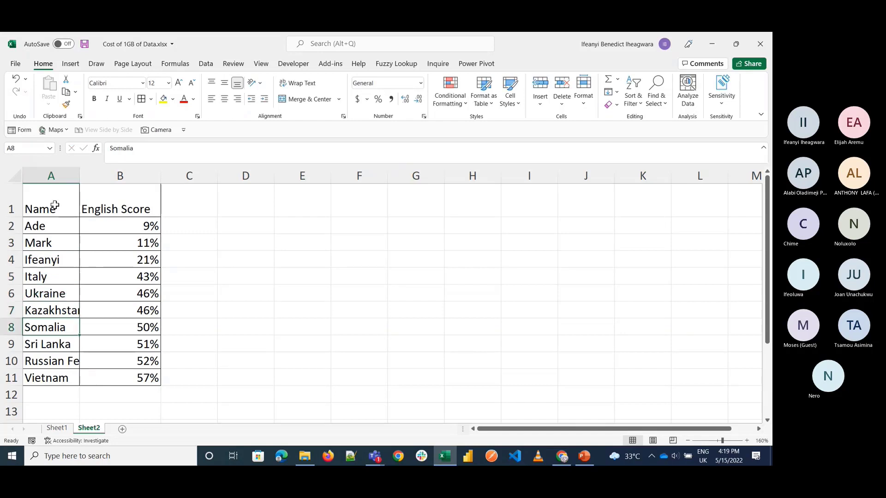
key("shift+Right")
key("shift+Down")
key("shift+Down")
key("shift+Down")
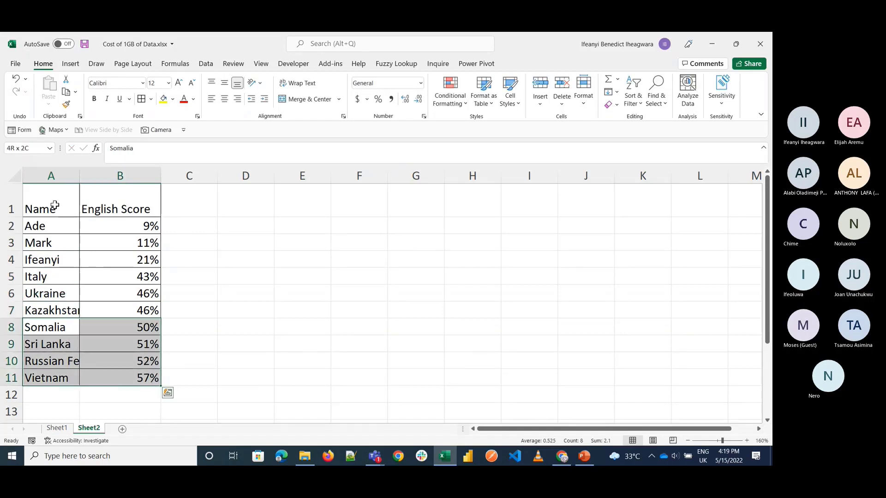
left_click(54, 276)
Step: Replace the countries in A6 and A7 with two more people's first names
left_click(54, 295)
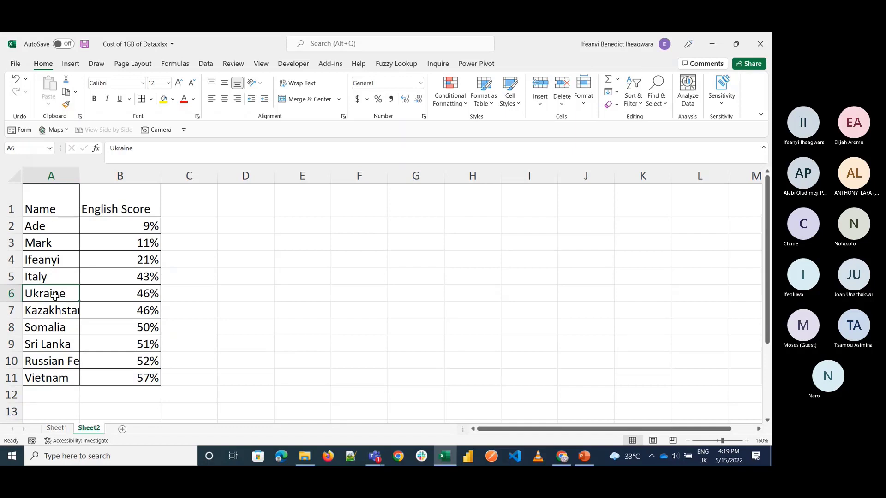
type("Kim")
key("Return")
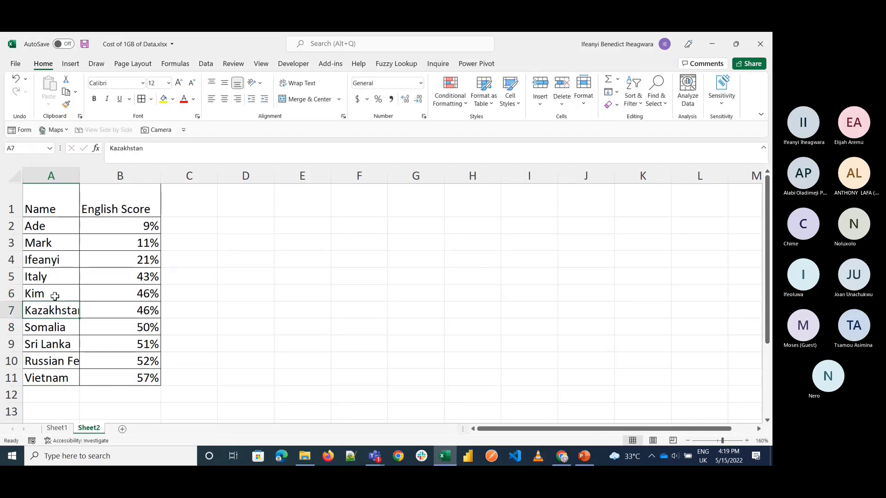
type("K")
key("BackSpace")
key("BackSpace")
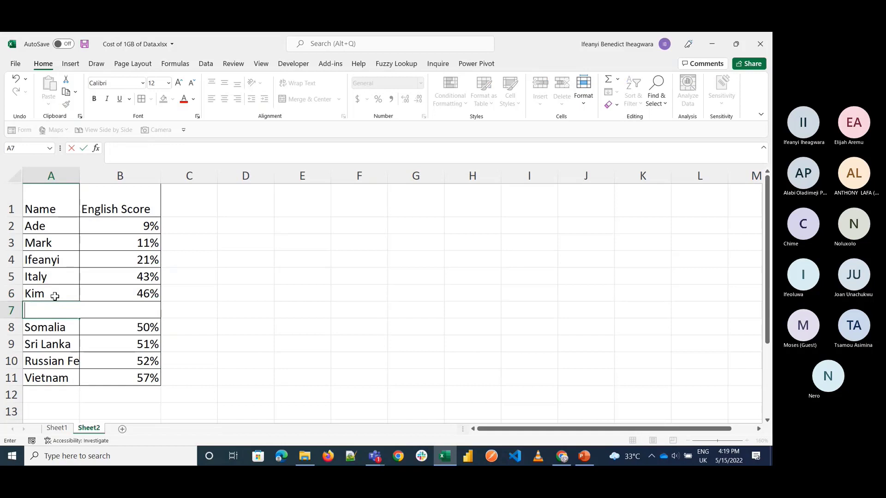
type("Cho")
type("ioma")
key("Return")
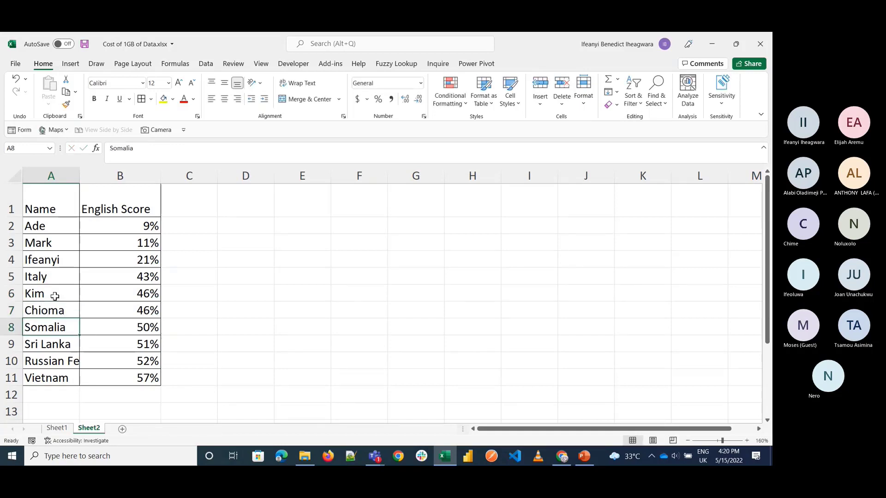
Step: Clear the contents of the last two table rows, A10:B11
key("Down")
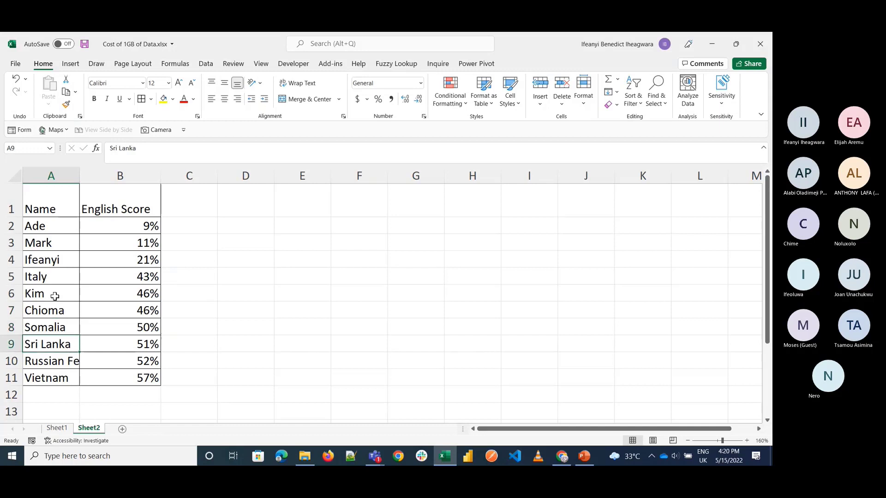
key("Down")
key("shift+Right")
key("shift+Down")
key("Delete")
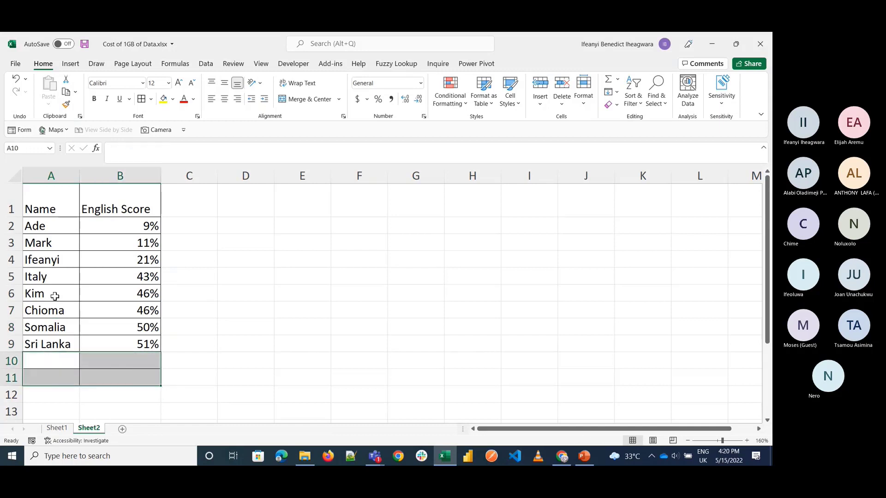
key("Up")
key("Up")
key("shift+Right")
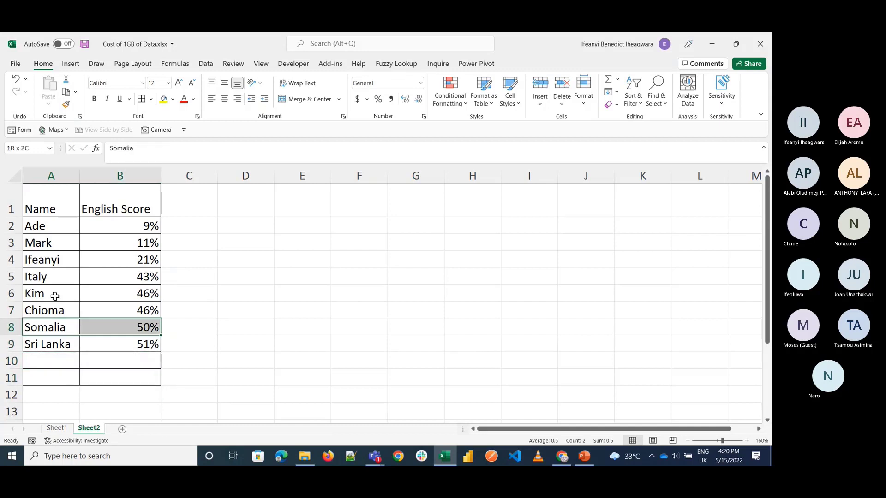
key("shift+Down")
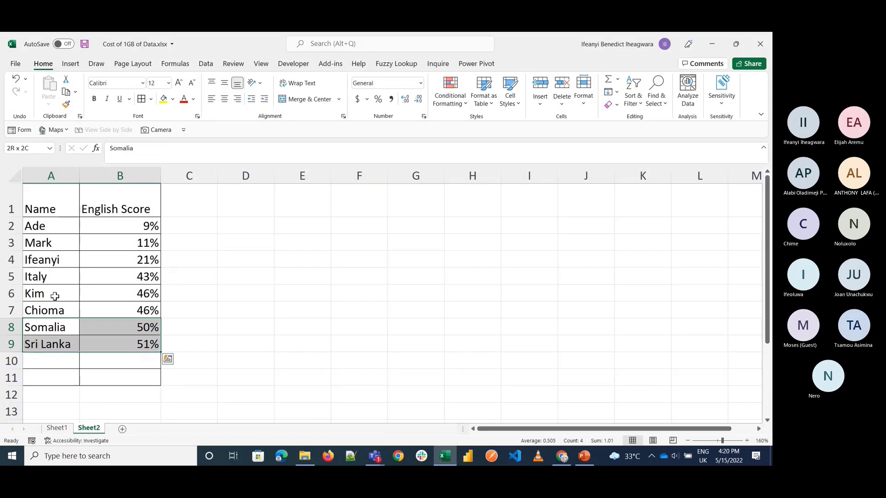
Step: Copy the percentage in B9 into B6
left_click(129, 343)
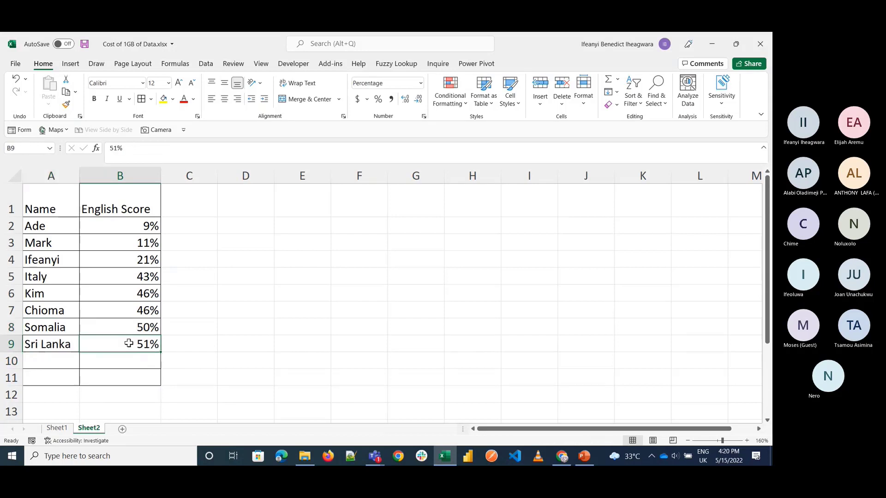
key("ctrl+c")
left_click(143, 295)
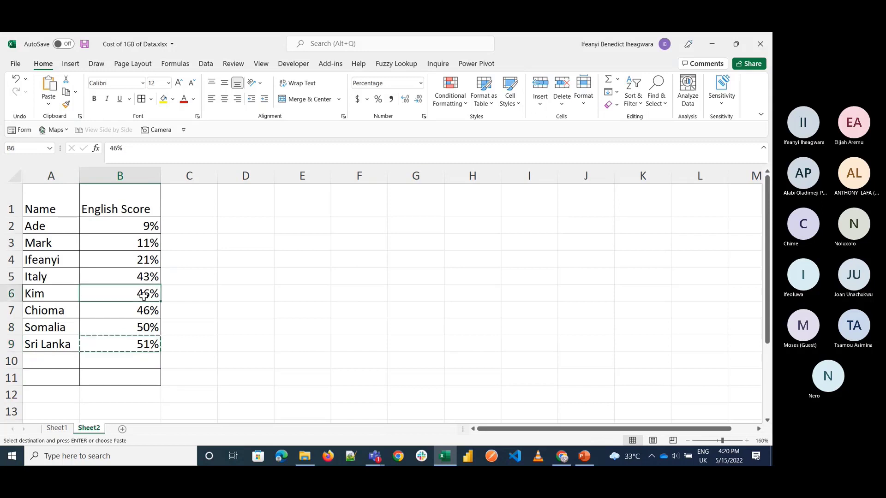
key("ctrl+v")
Step: Clear the contents of the Sri Lanka row, A9:B9
left_click(56, 338)
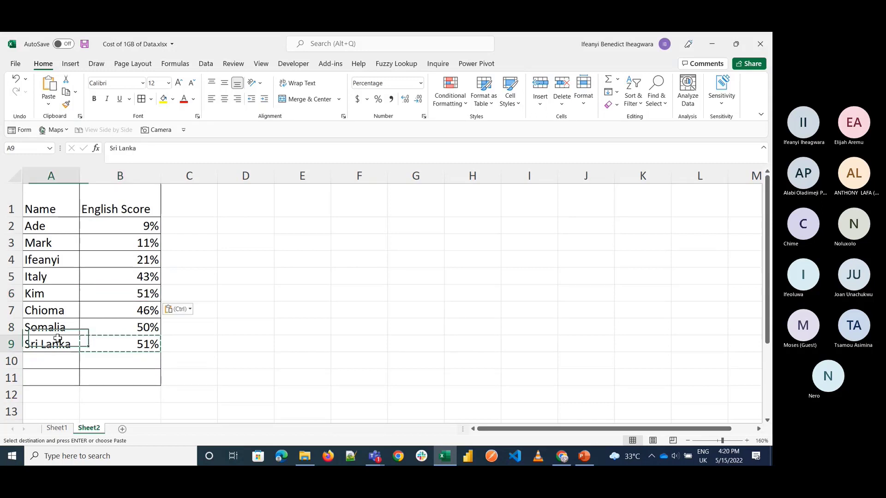
key("shift+Right")
key("Delete")
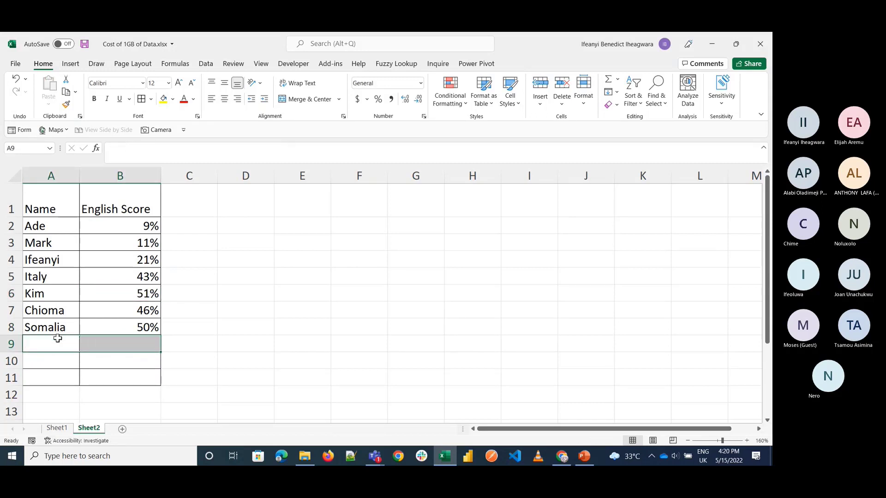
Step: Apply borders to all cells in the empty block F2:G5 beside the score table
left_click(323, 317)
left_click(293, 208)
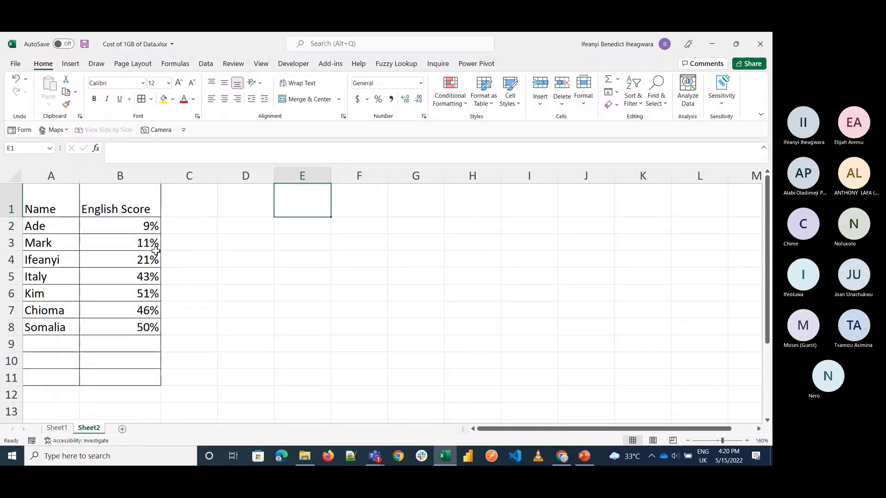
left_click(301, 225)
key("Right")
key("Down")
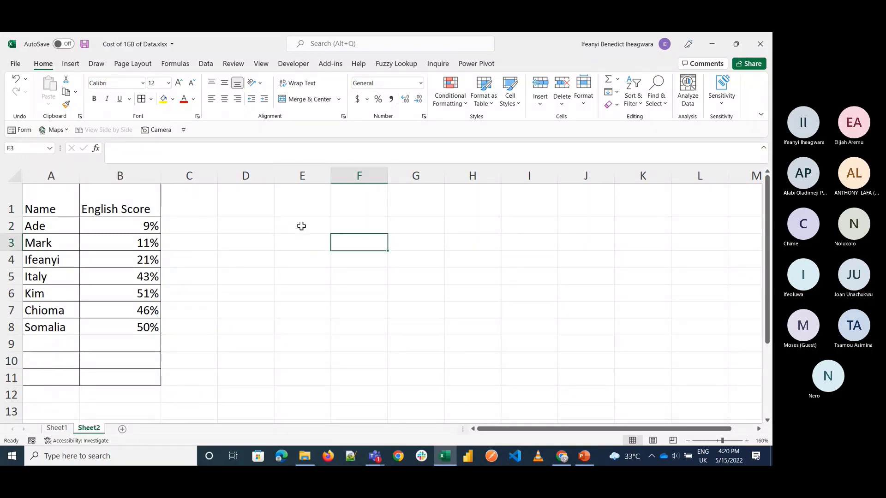
key("Up")
key("shift+Right")
key("shift+Down")
key("shift+Down")
key("shift+Down")
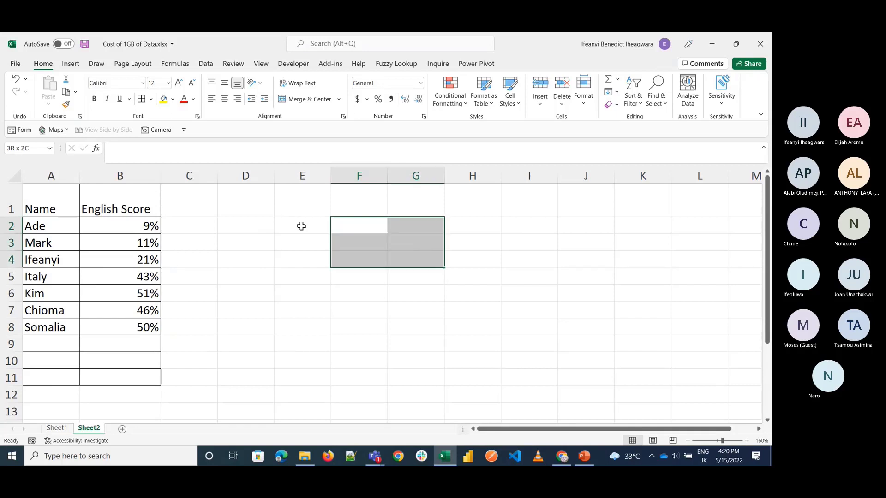
left_click(141, 99)
Step: Enter the grade letter A in F2, the first cell of the bordered block
left_click(358, 227)
type("a")
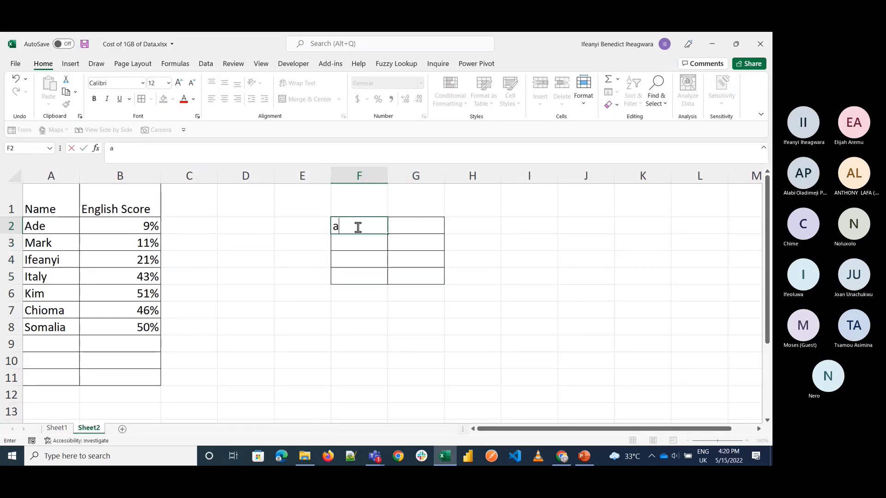
key("BackSpace")
type("A")
key("Tab")
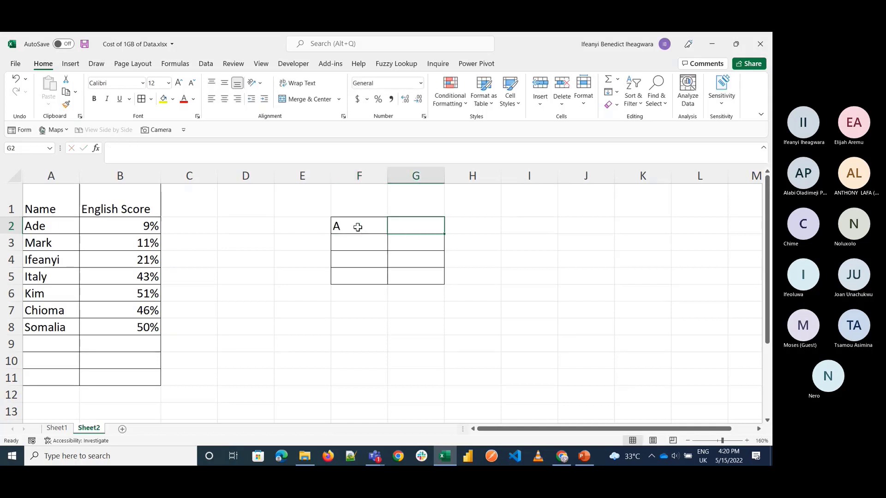
left_click(357, 227)
key("BackSpace")
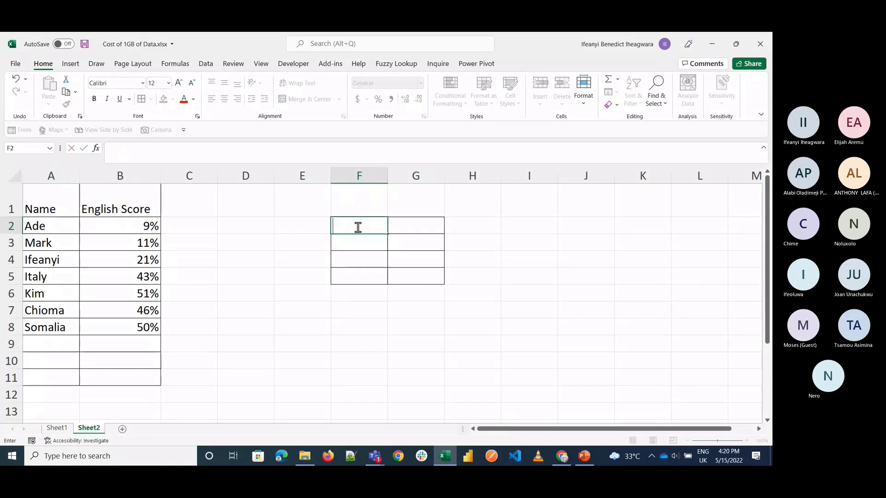
type("B")
key("BackSpace")
type("A")
key("Return")
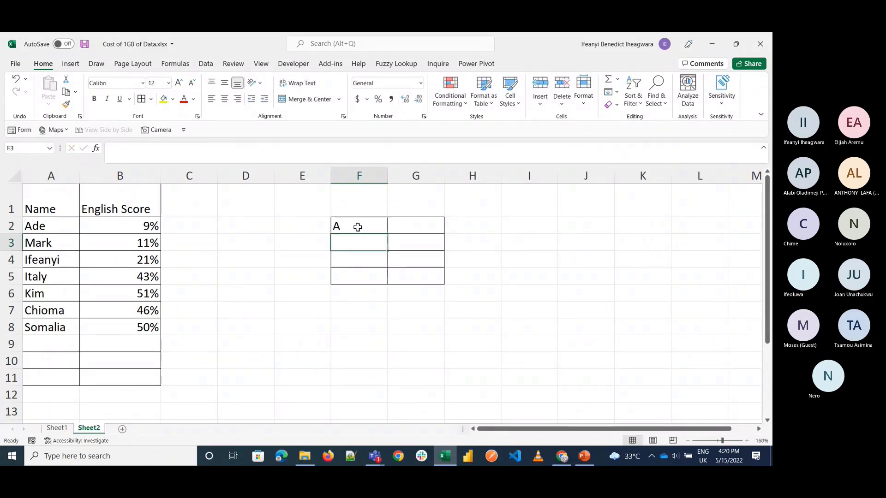
Step: Enter the grade letters B, C and F in cells F3 to F5
type("B")
key("Return")
type("C")
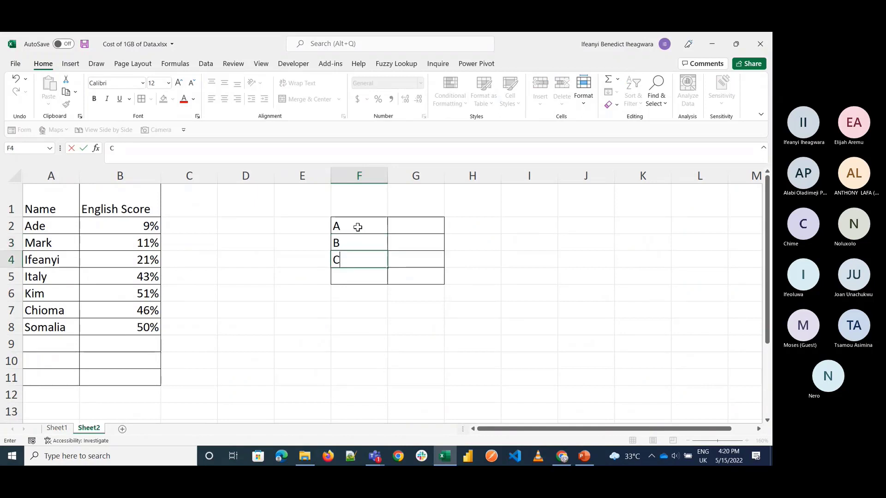
key("Return")
type("D")
key("Tab")
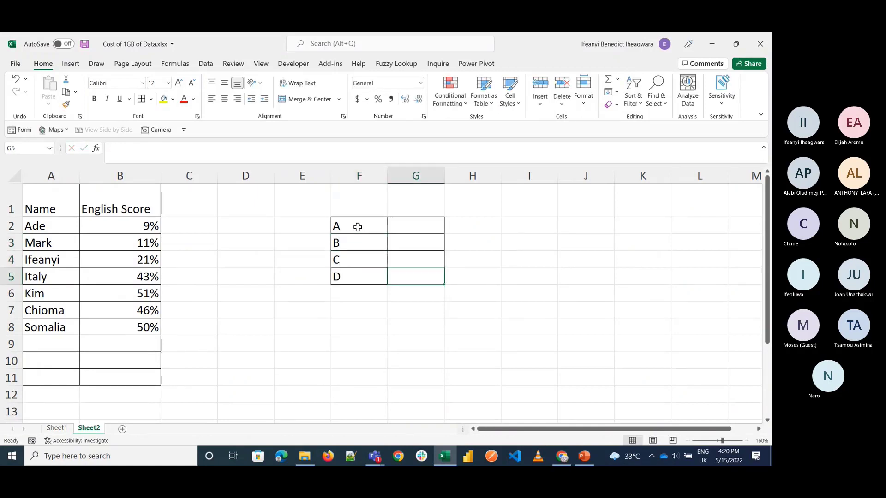
key("Left")
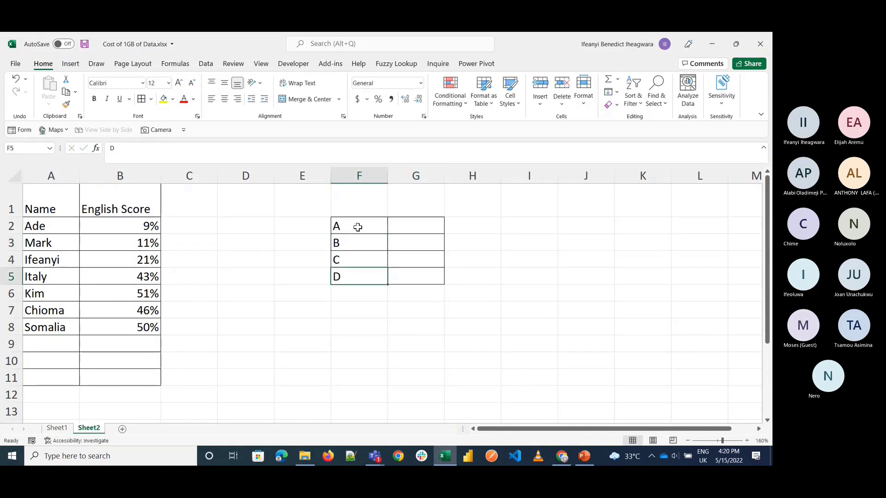
type("F")
key("Tab")
Step: Enter 0 in G5 as the F threshold and format G2:G5 as percentages
key("Up")
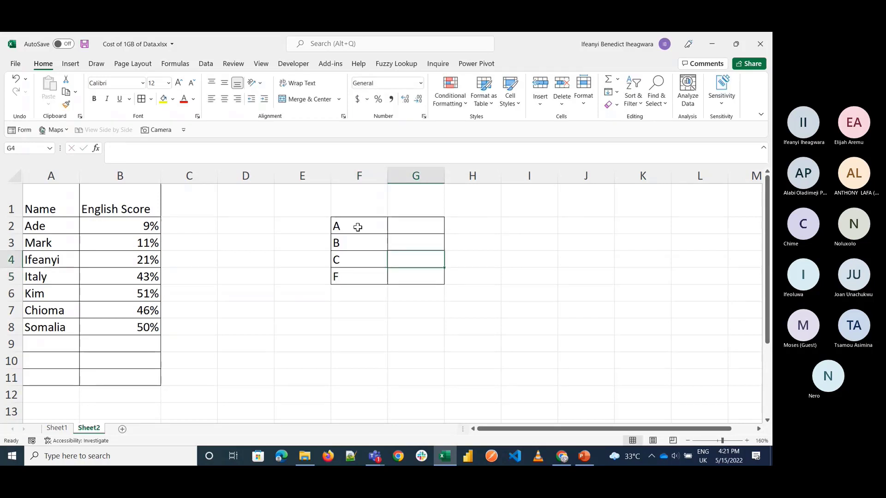
key("Down")
type("0")
key("Up")
key("Up")
key("Up")
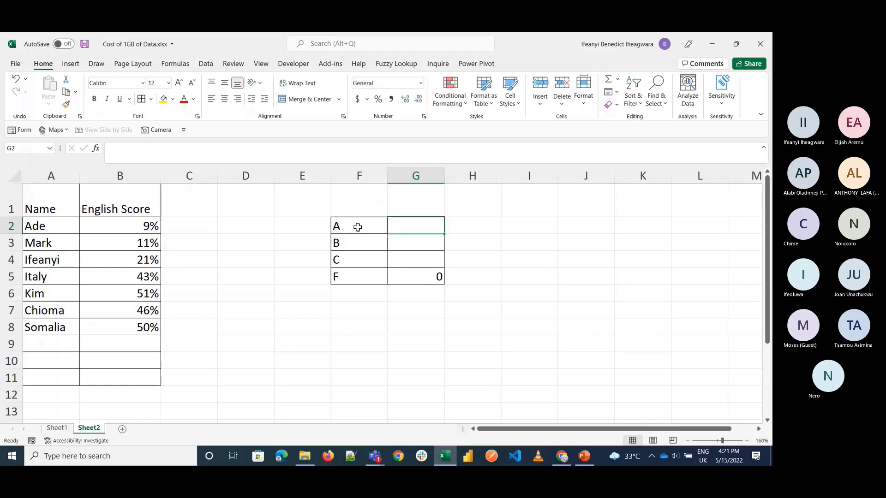
key("shift+Down")
key("shift+Down")
key("shift+Down")
left_click(380, 101)
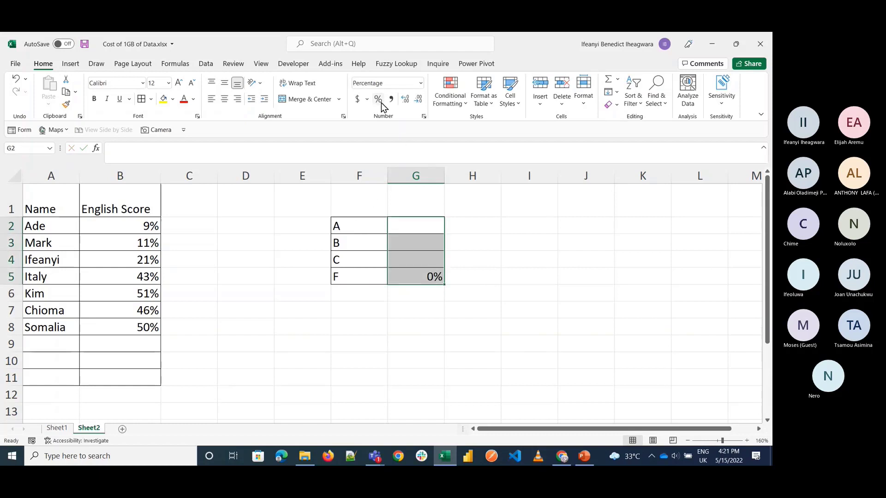
Step: Enter the remaining grade thresholds: 40% for C, 80% for B and 100% for A
left_click(410, 265)
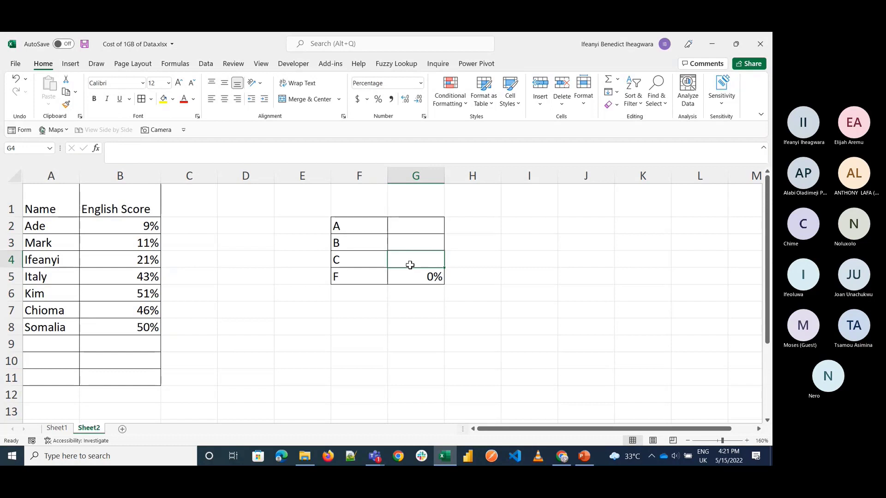
type("40")
key("Up")
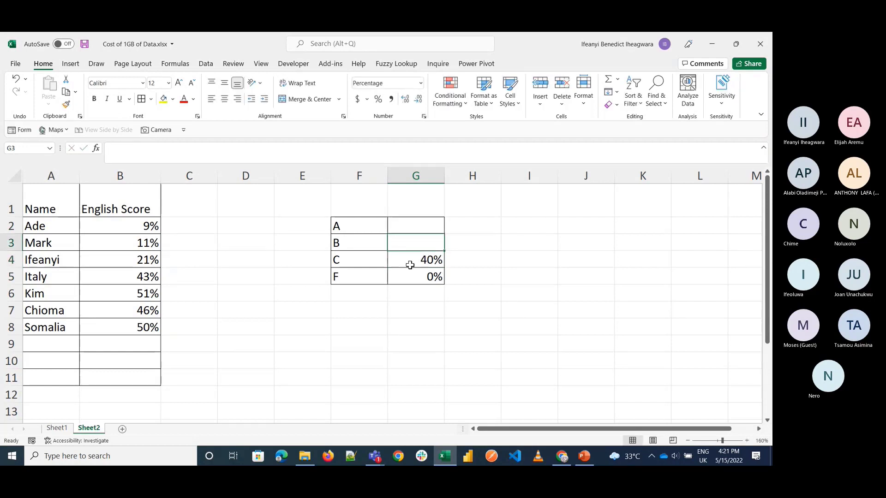
type("50")
key("BackSpace")
key("BackSpace")
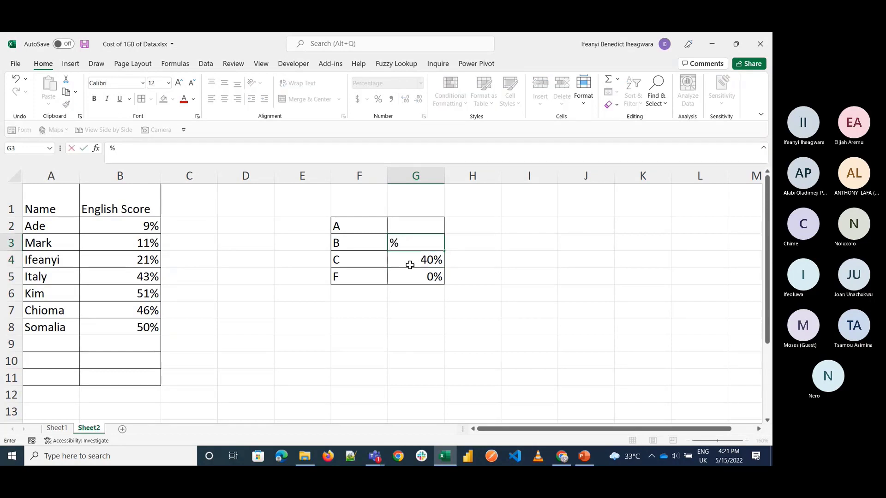
type("80")
key("Up")
type("10")
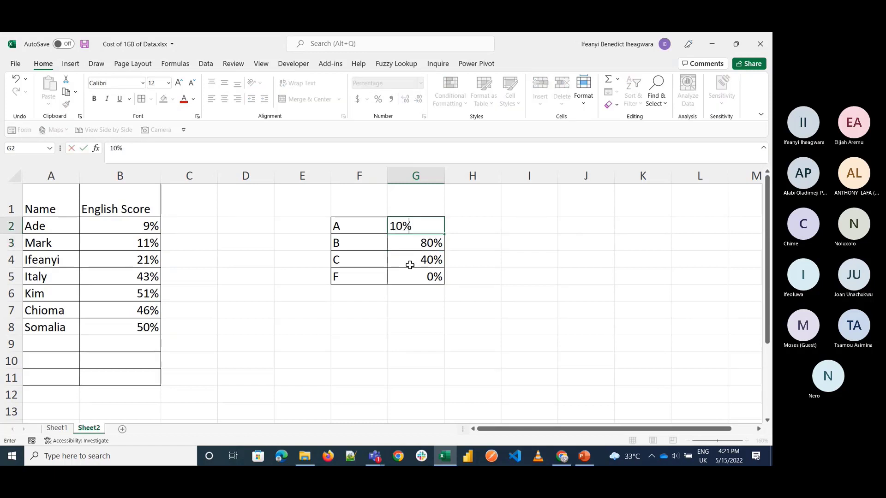
type("0")
Step: Add a Grade column header in C1 and apply borders to the table range A1:C8
key("Left")
key("Left")
key("Left")
key("Left")
key("Up")
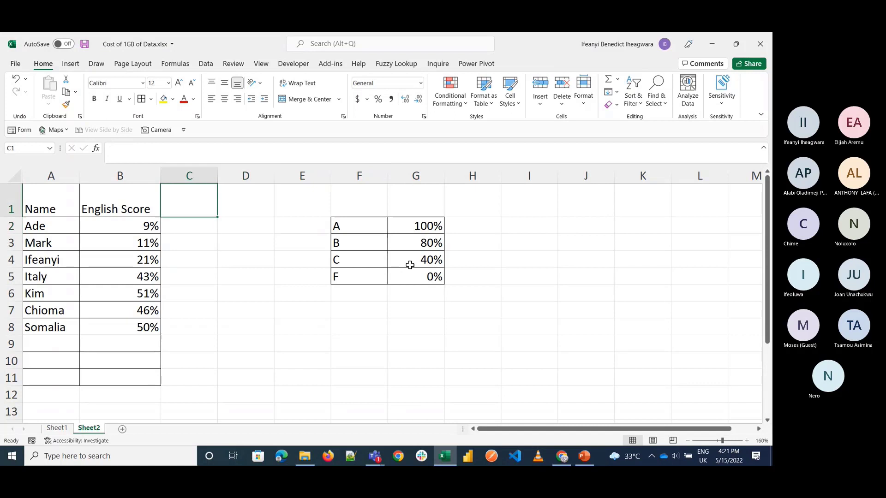
type("Gr")
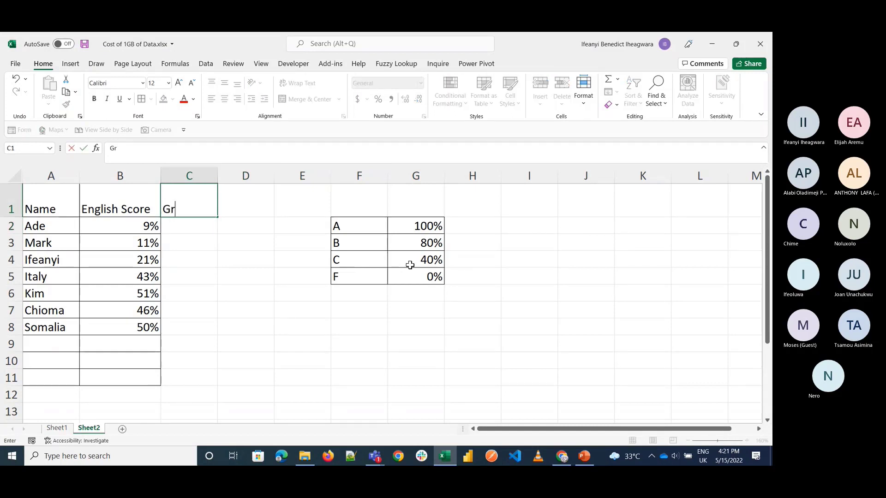
type("ade")
key("Return")
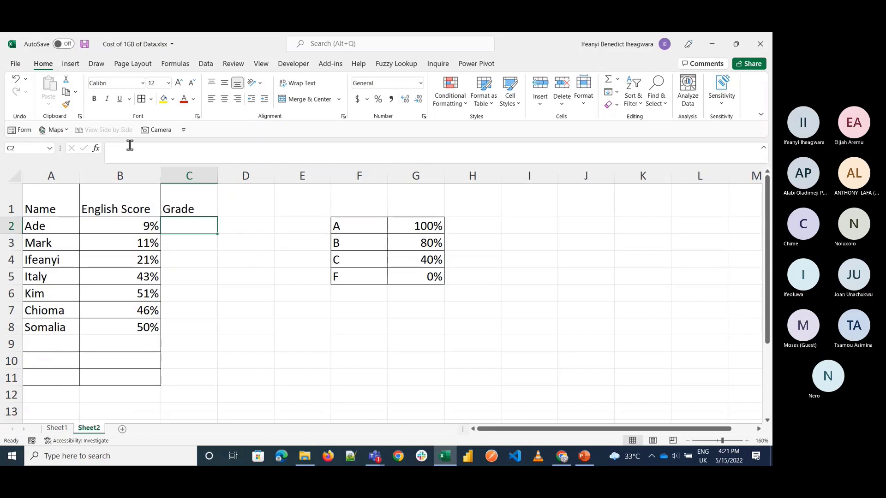
left_click_drag(49, 197, 184, 328)
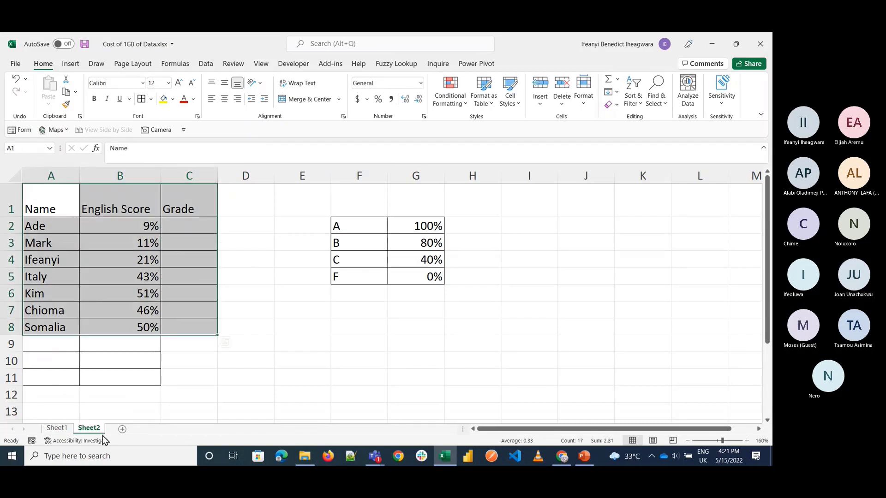
Step: Review the Rank VLOOKUP formula in F6 on Sheet1, and return to cell C2 on Sheet2
left_click(54, 429)
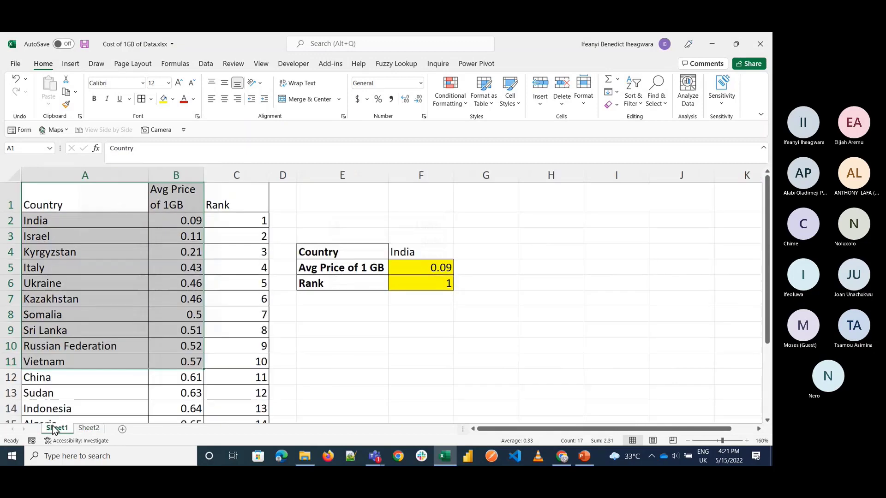
left_click(435, 286)
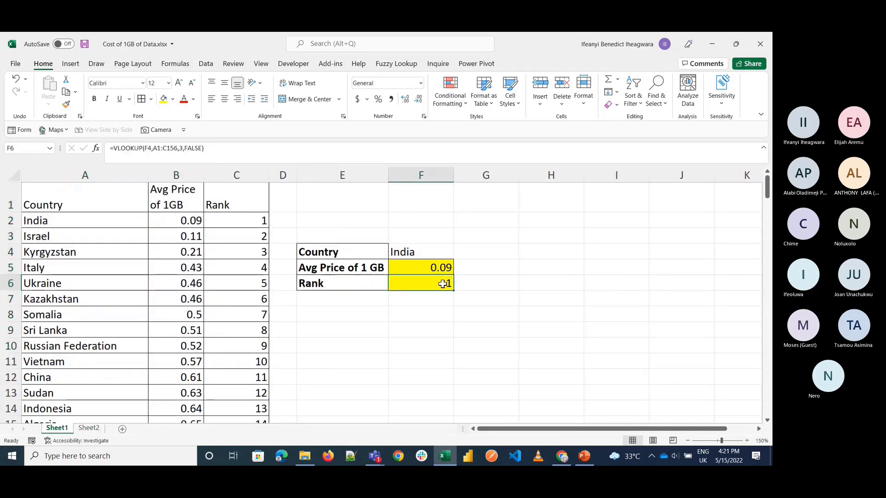
double_click(442, 284)
key("Escape")
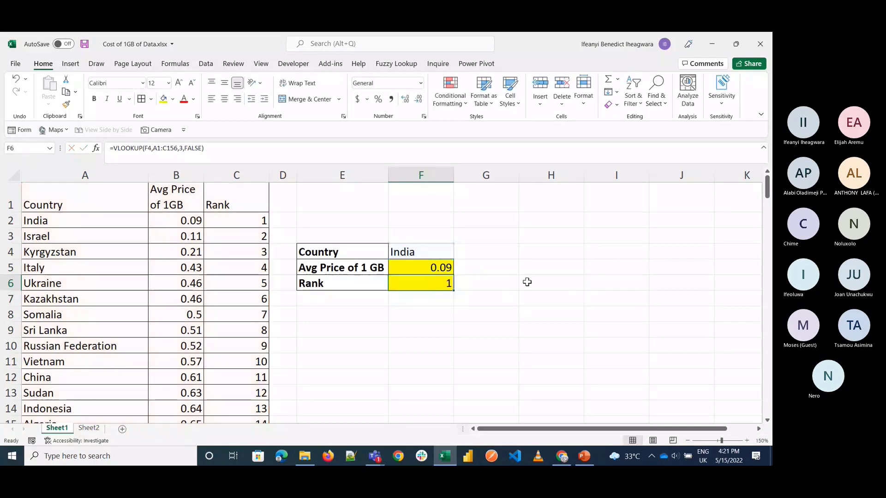
left_click(89, 428)
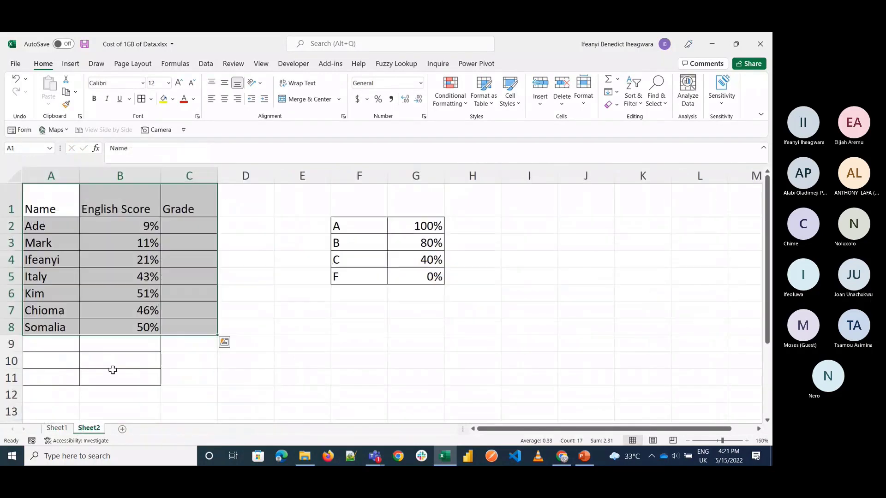
left_click(179, 236)
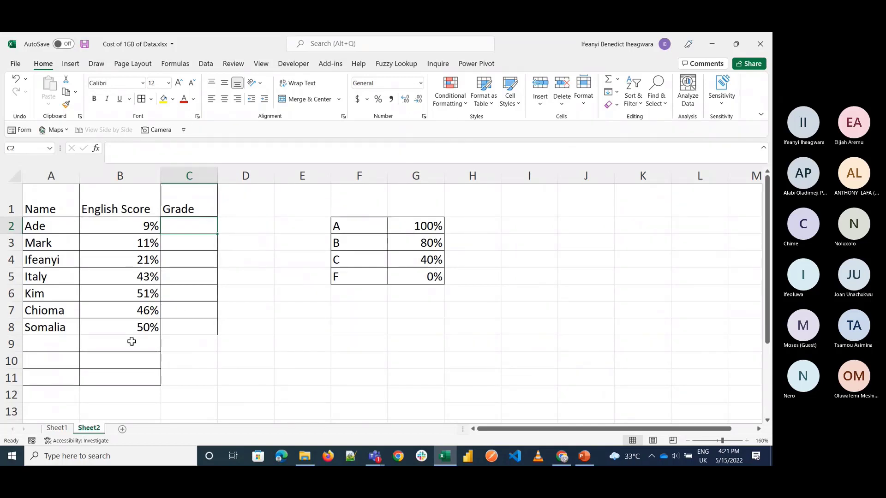
Step: Copy the full Country, Avg Price and Rank table from Sheet1 into a new sheet starting at B1
left_click(66, 433)
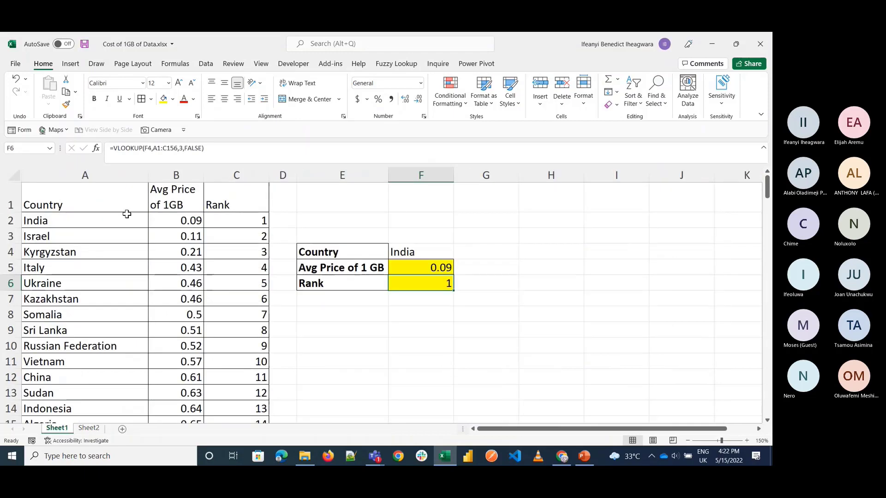
left_click(69, 208)
key("ctrl+shift+Right")
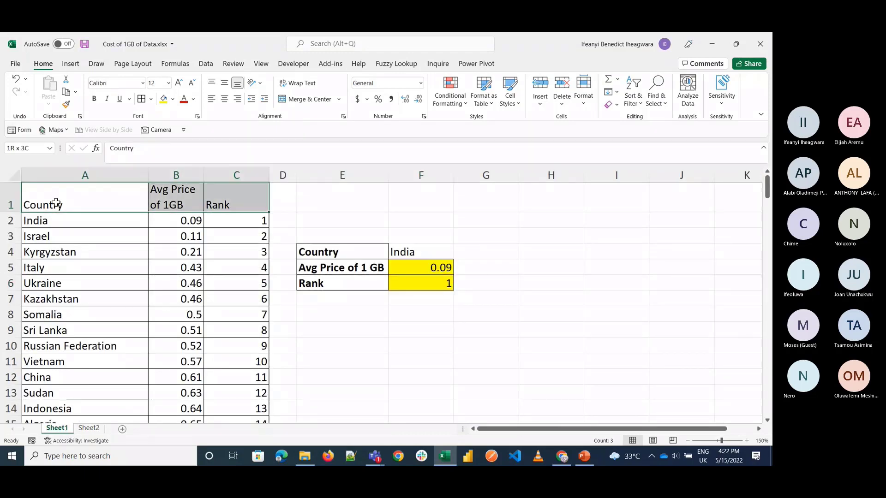
key("ctrl+shift+Down")
key("ctrl+c")
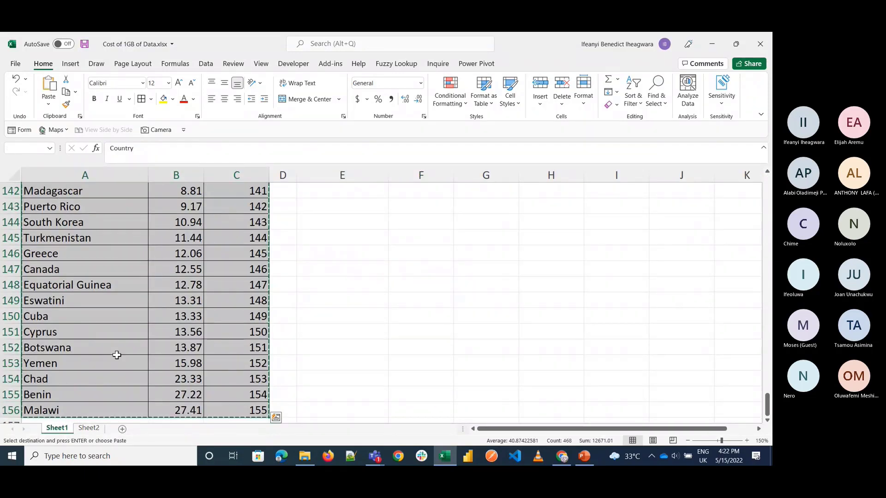
left_click(122, 429)
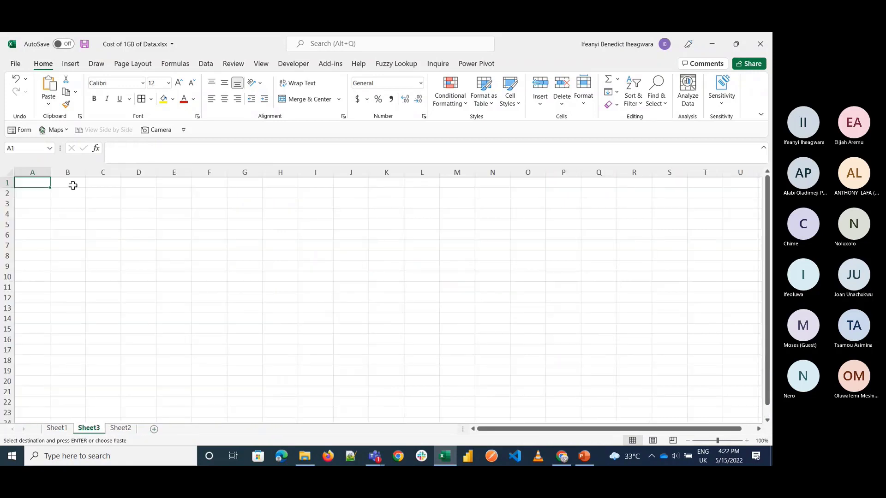
left_click(62, 184)
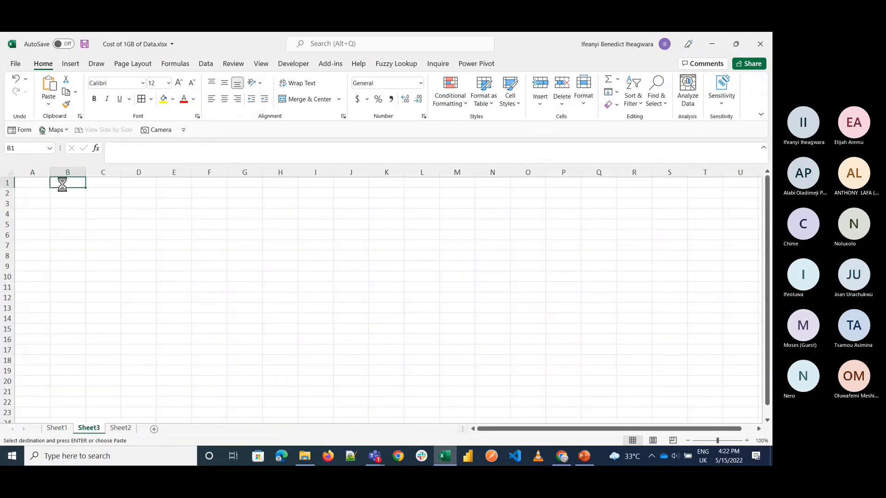
key("ctrl+v")
Step: Move the Rank column from column D to column A, in front of Country
left_click(140, 170)
key("ctrl+c")
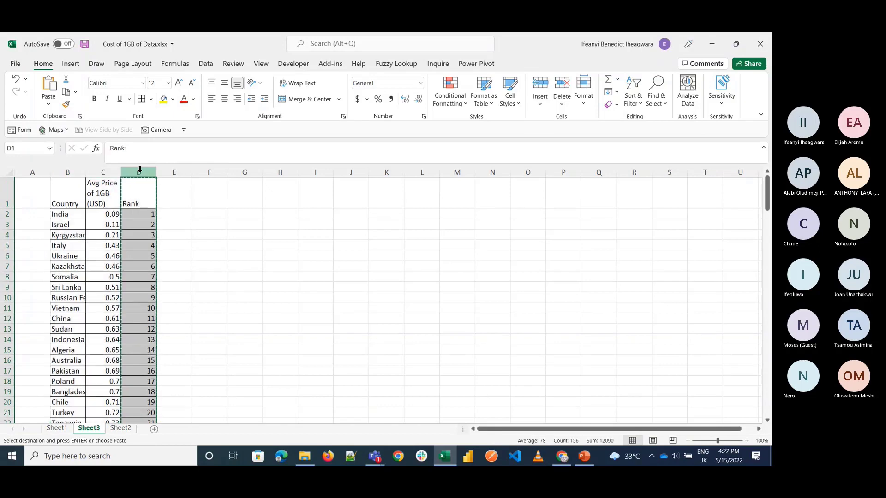
left_click(37, 169)
key("ctrl+v")
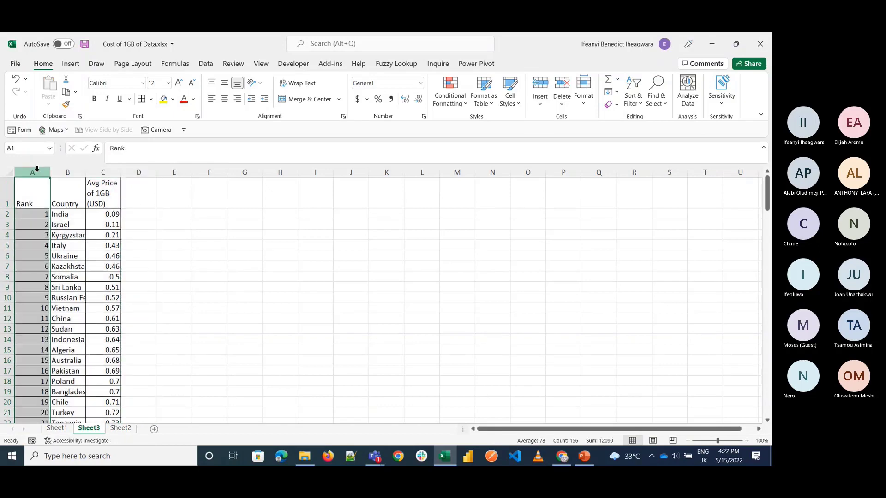
Step: Widen column C on Sheet3 so the average price header fits on two lines
left_click(174, 224)
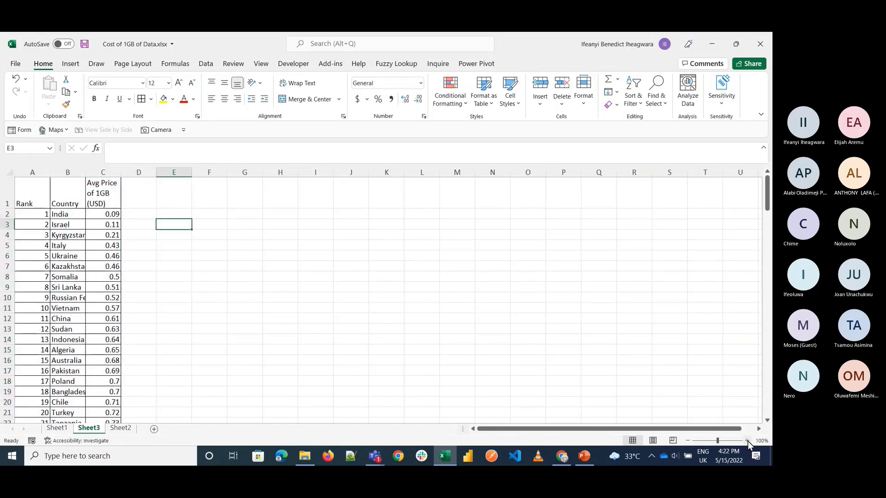
left_click(747, 441)
left_click(747, 441)
left_click(747, 440)
left_click(747, 441)
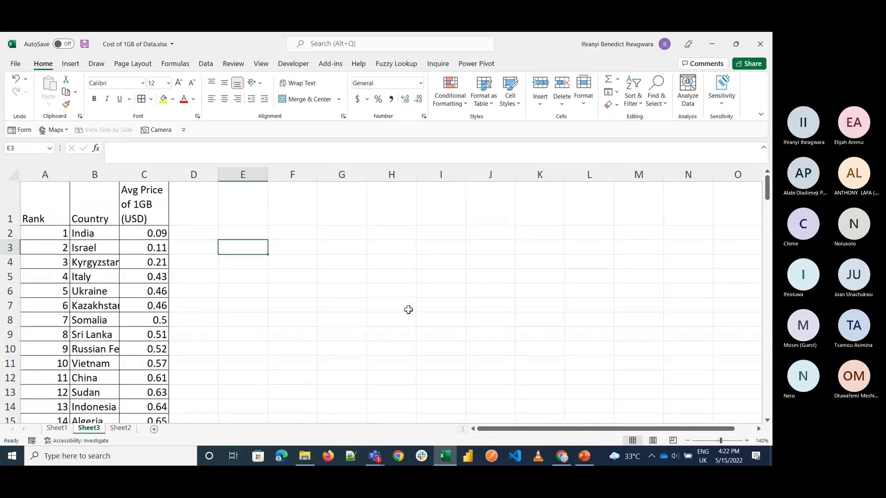
left_click(43, 174)
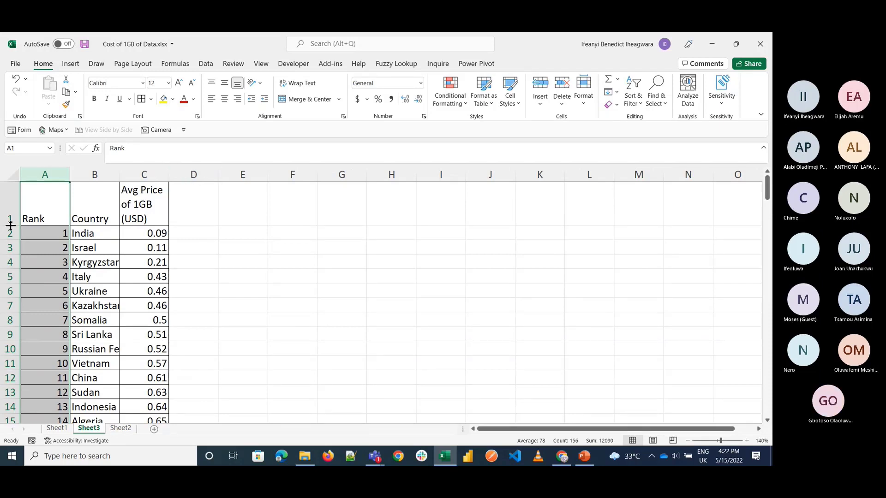
left_click_drag(167, 175, 197, 174)
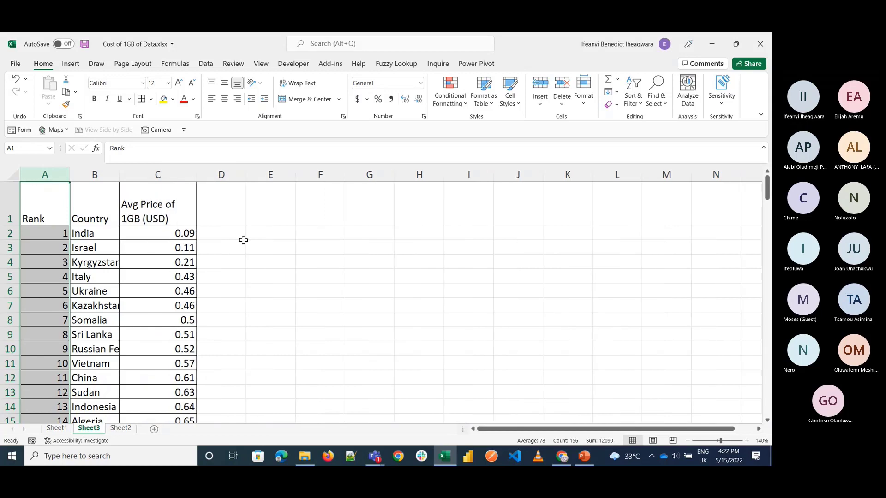
Step: Copy the Country and Avg Price of 1 GB lookup block E4:F5 from Sheet1 into Sheet3 starting at E3
left_click(57, 428)
scroll(340, 247, "up", 20)
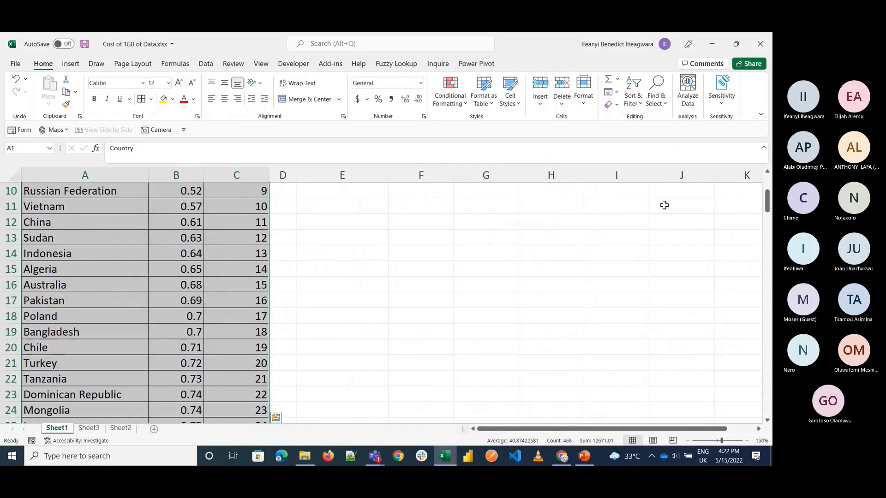
scroll(664, 205, "up", 3)
left_click_drag(354, 246, 429, 267)
key("ctrl+c")
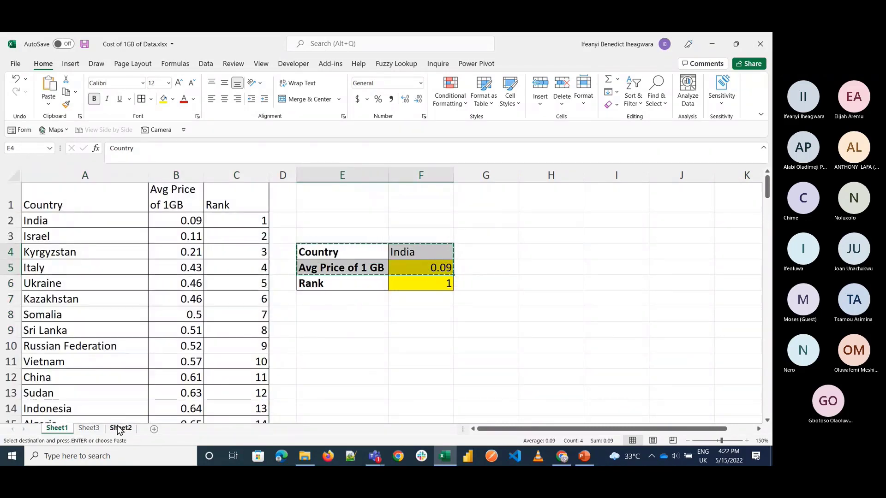
left_click(119, 428)
left_click(89, 428)
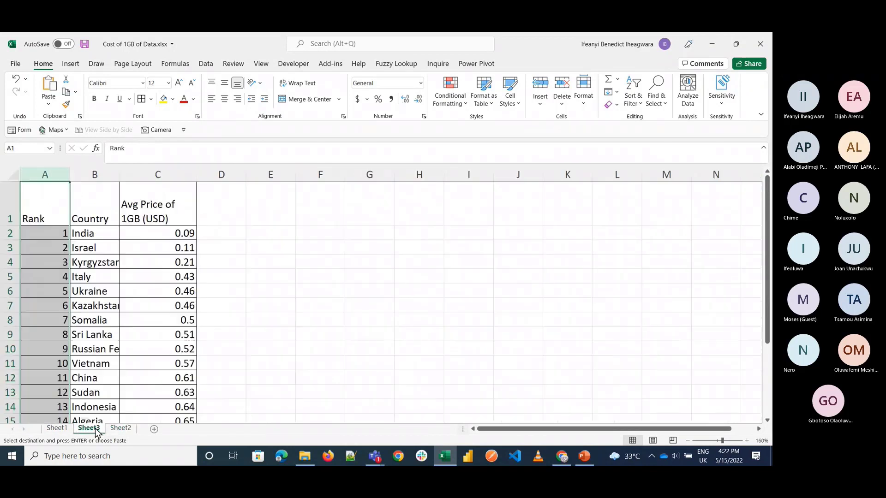
left_click(291, 249)
key("ctrl+v")
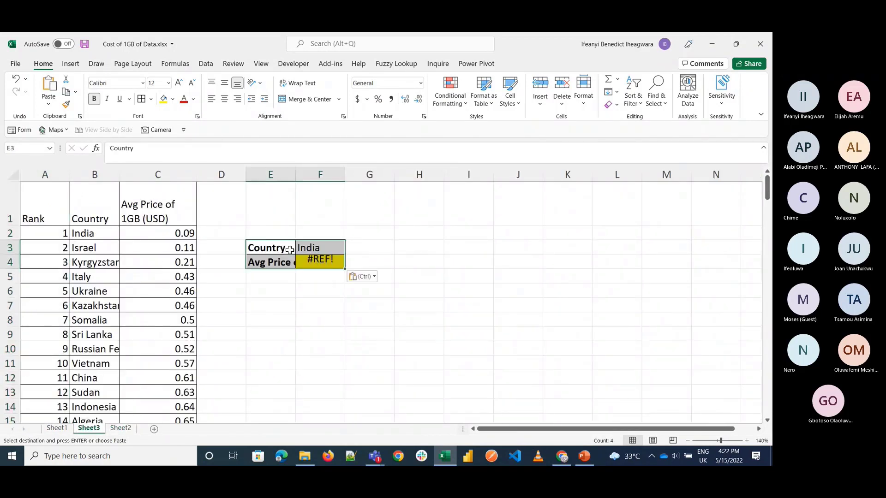
Step: Clear the pasted formula from F4 and widen column E to fit the Avg Price of 1 GB label
left_click(309, 266)
key("Escape")
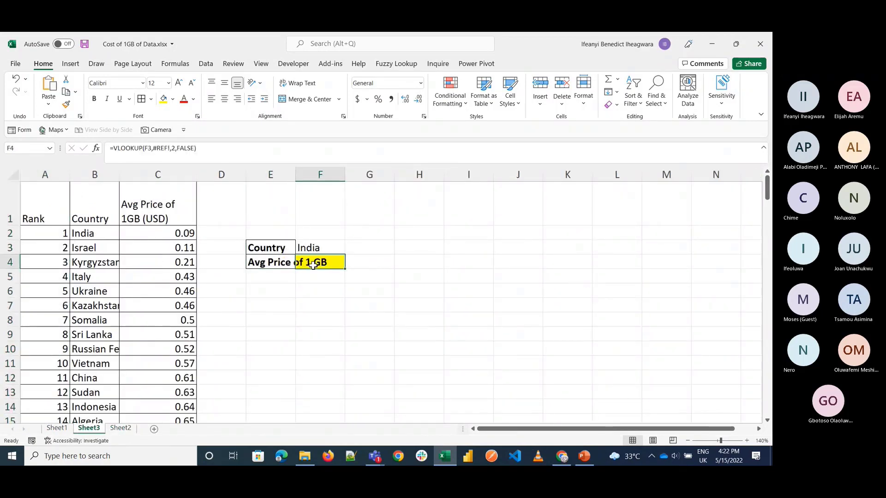
left_click_drag(295, 179, 337, 180)
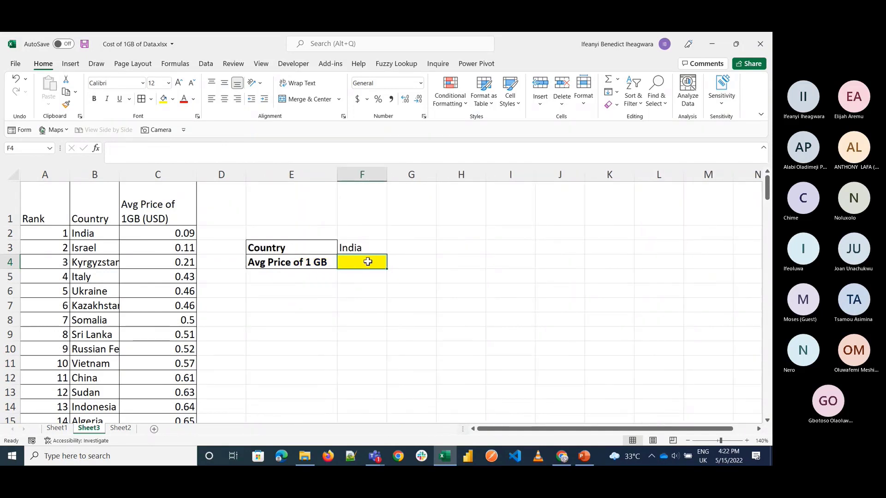
Step: Begin a VLOOKUP formula in F4 on Sheet3 with the country in F3 as the lookup value
left_click(360, 243)
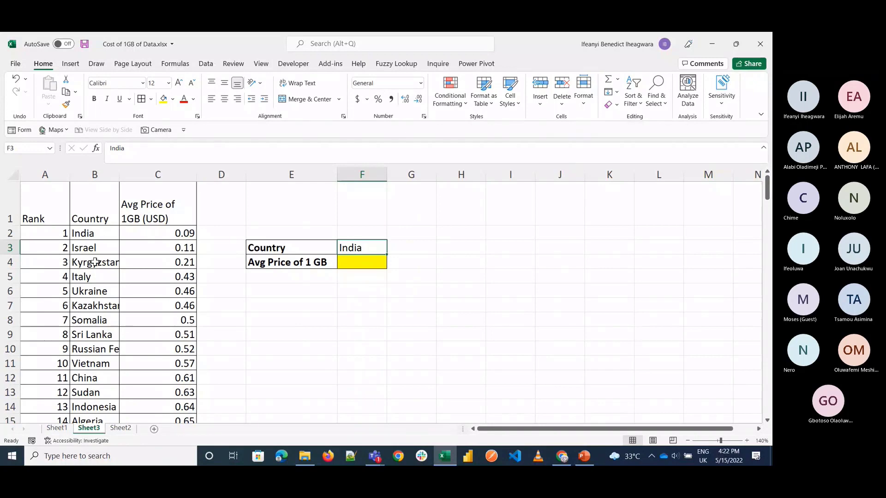
left_click(68, 430)
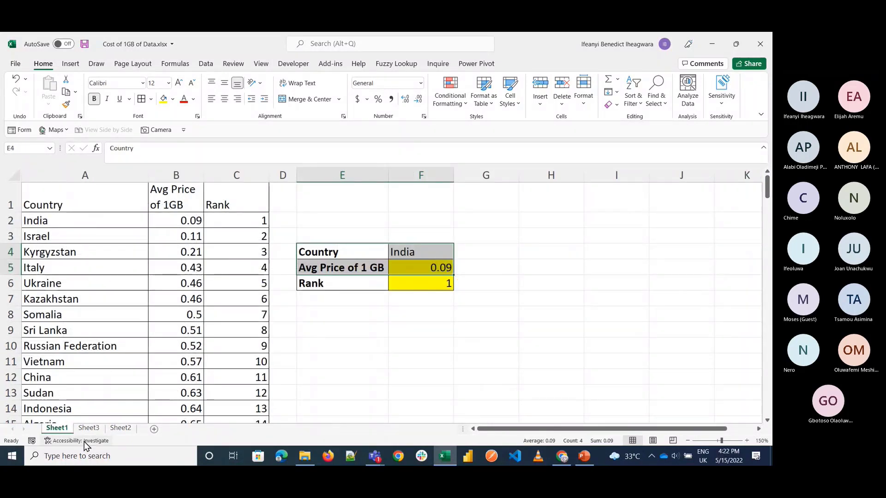
left_click(79, 431)
left_click(351, 261)
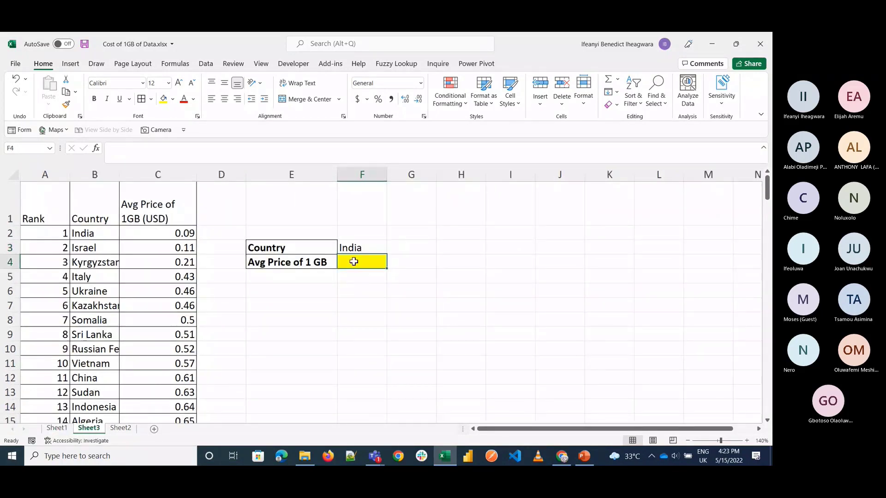
type("=v")
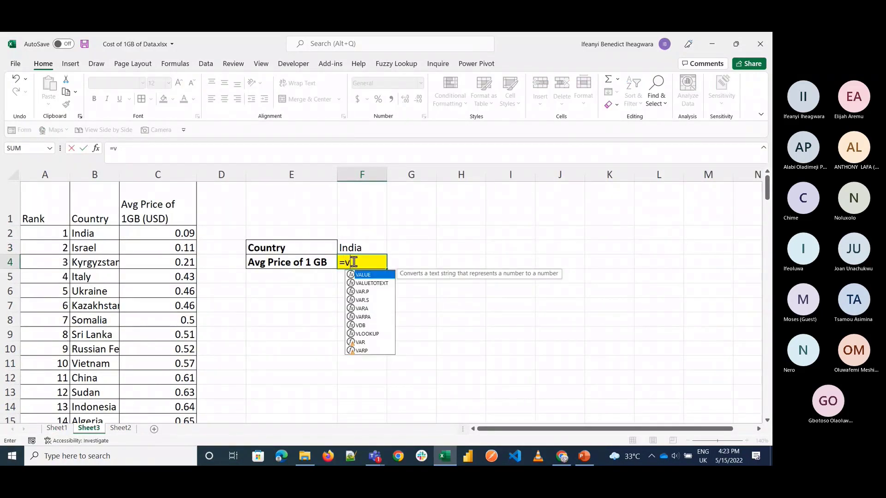
type("l")
key("Tab")
left_click(370, 248)
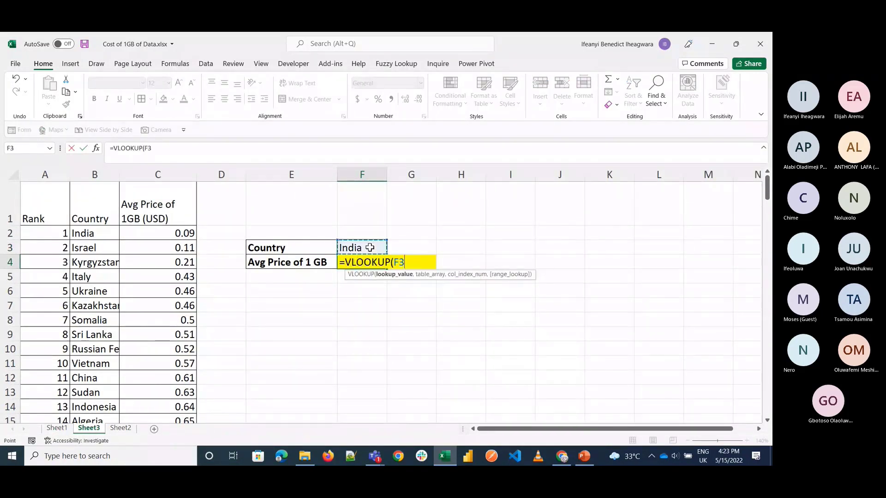
type(",")
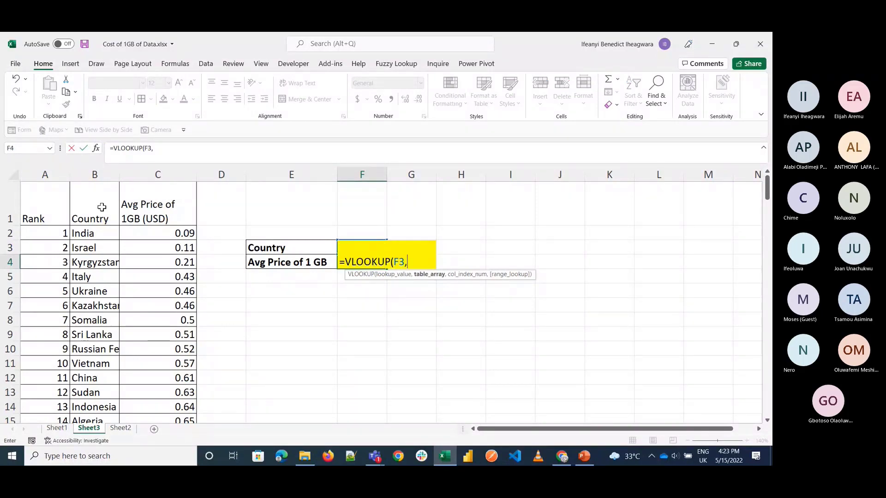
Step: Set the VLOOKUP table array to the full Rank, Country and Avg Price table, A1:C156
left_click(46, 202)
key("ctrl+shift+Right")
key("ctrl+shift+Down")
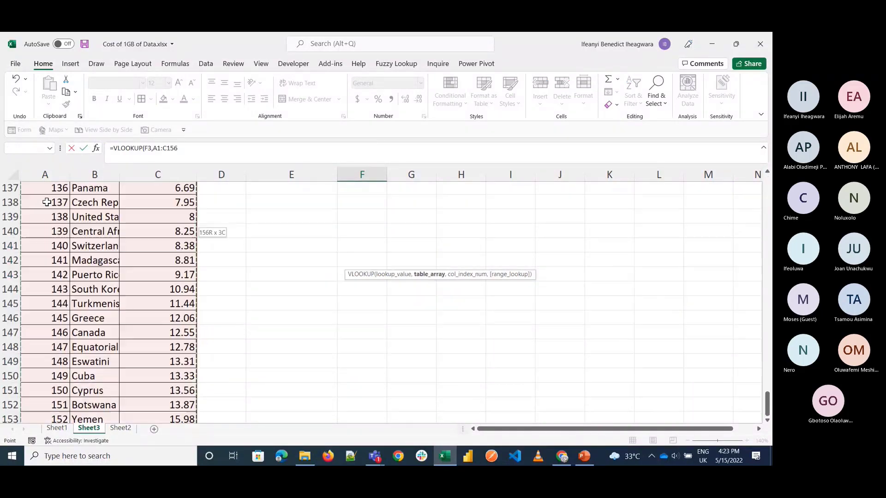
type(",")
scroll(327, 306, "up", 20)
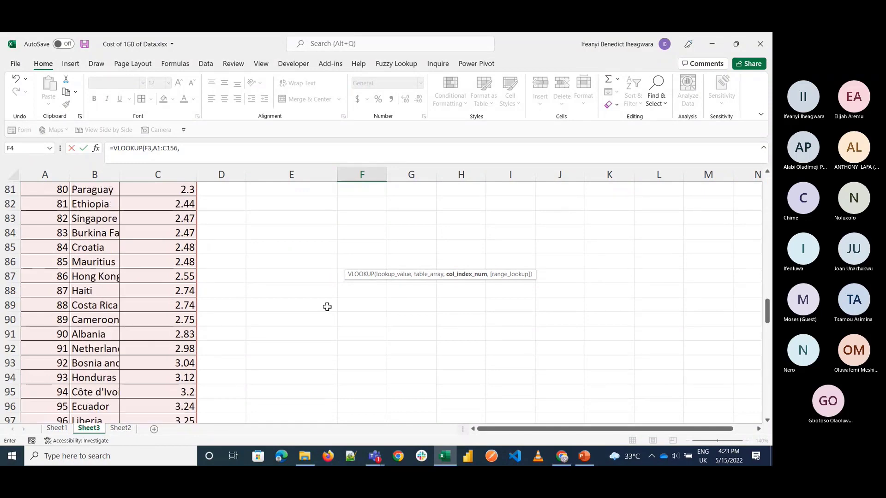
scroll(327, 306, "up", 10)
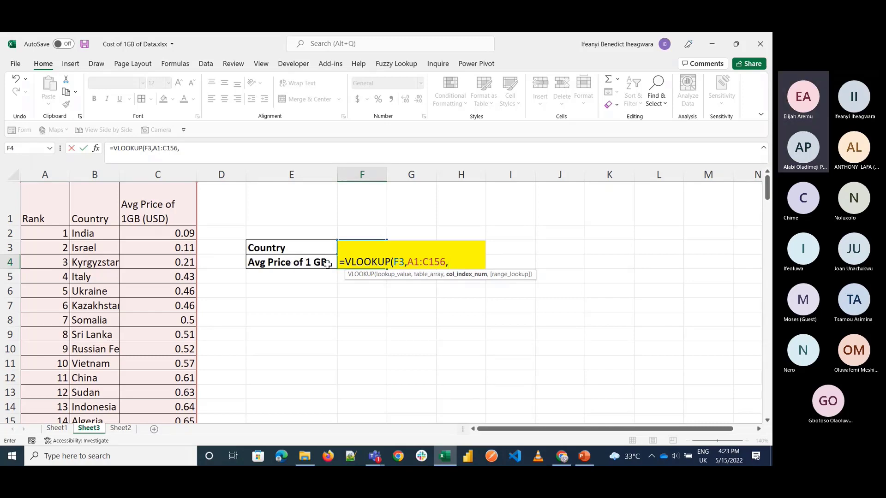
Step: Complete the F4 VLOOKUP with column index 3 and FALSE for an exact match
type("3,")
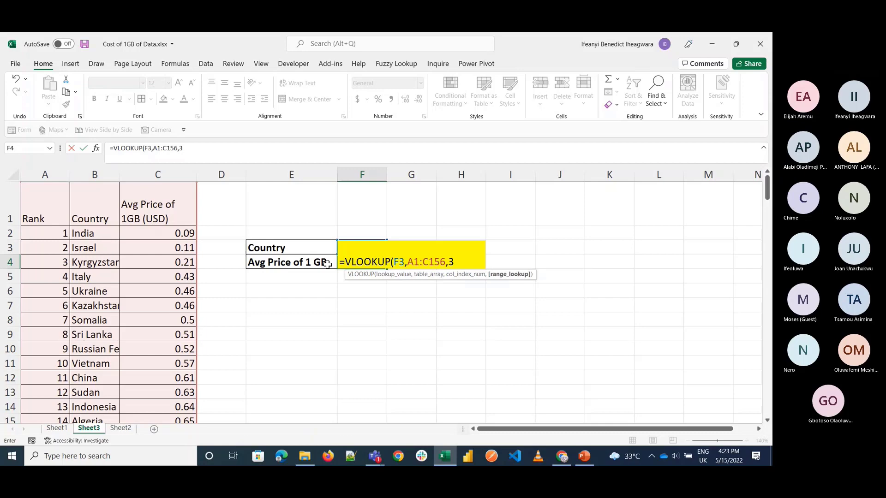
key("Down")
key("Tab")
type(")")
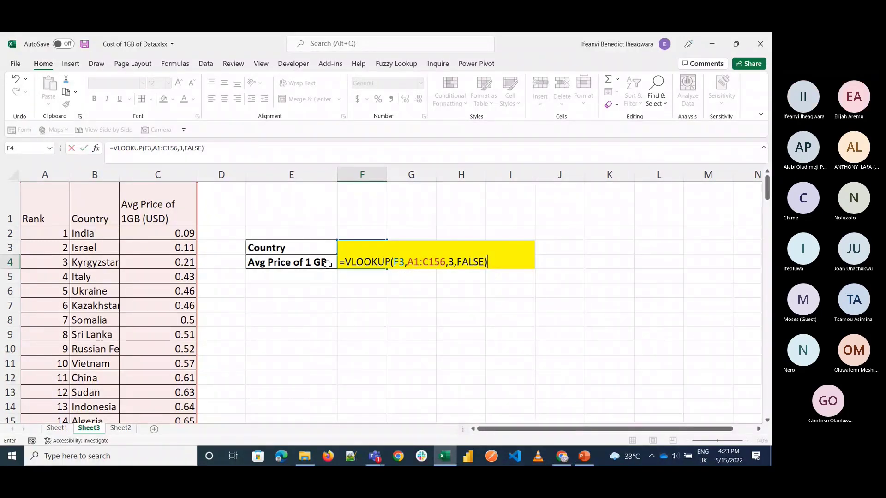
key("Return")
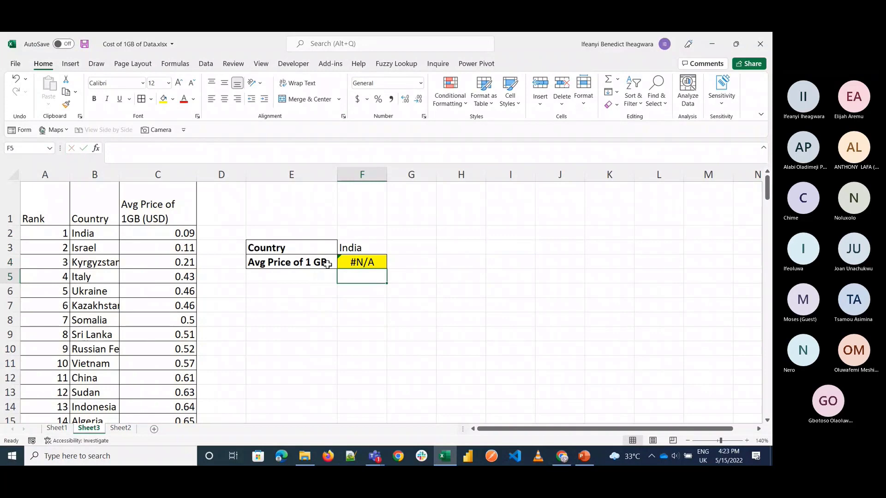
Step: Add a note with 1 in E7 and "look behind" in F7, and widen column F to fit it
left_click(343, 246)
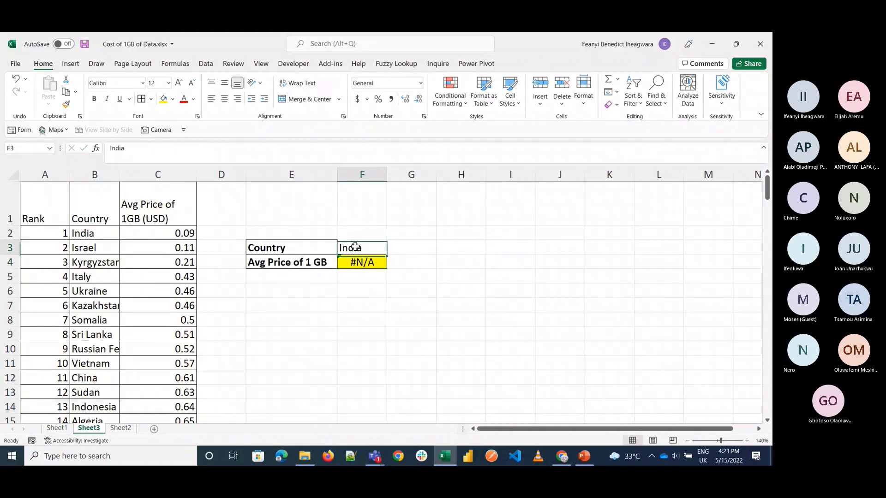
left_click(94, 200)
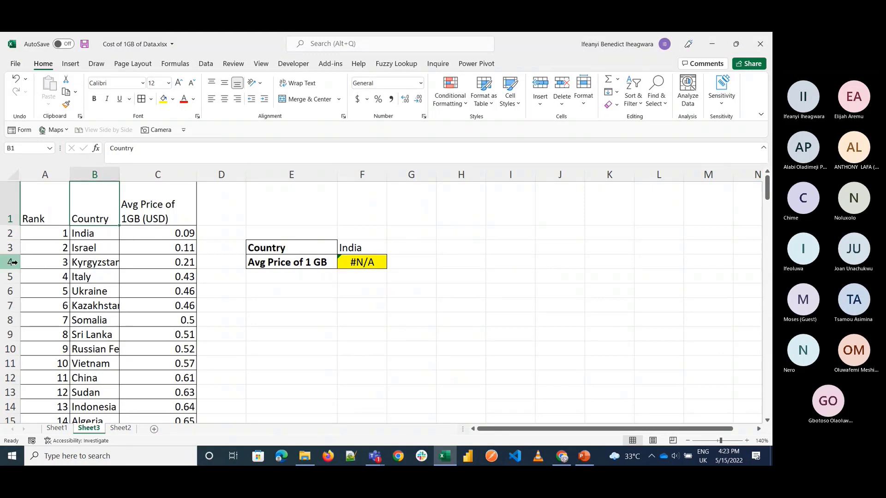
left_click(290, 308)
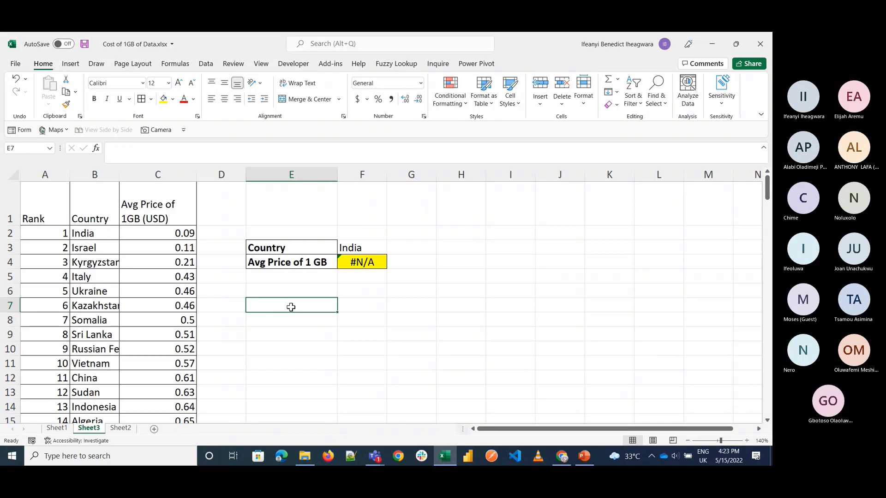
type("1")
key("Tab")
type("lo")
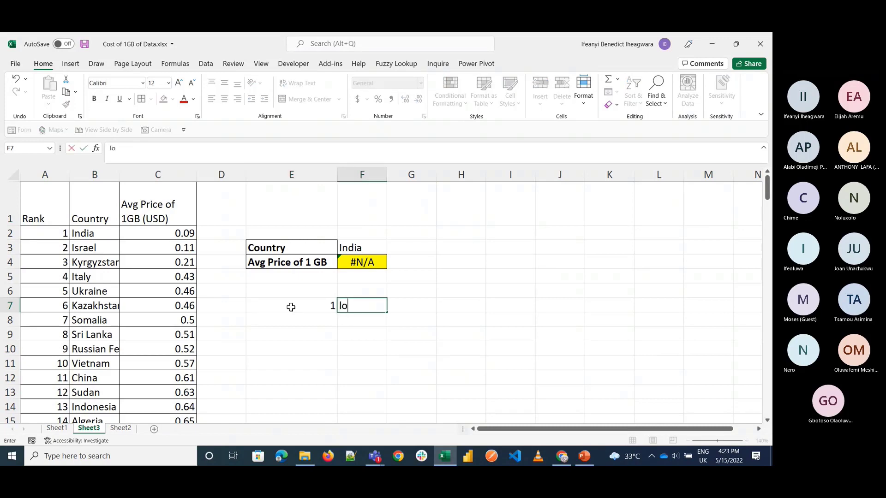
type("ok behind")
key("Return")
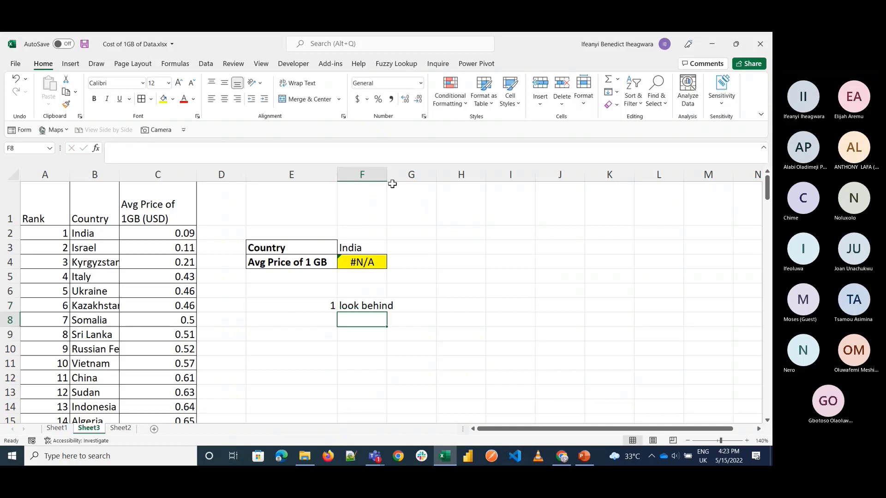
left_click_drag(387, 178, 418, 177)
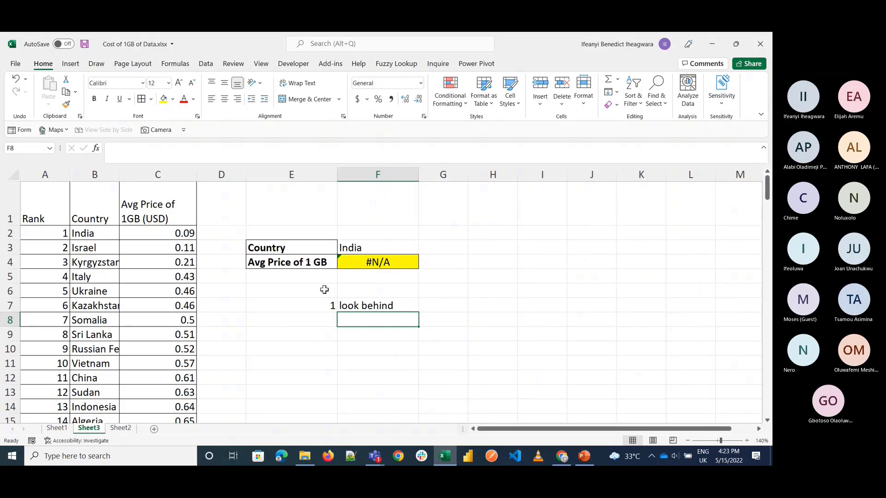
Step: Open the VLOOKUP formula in F4 and examine its lookup value argument, F3
left_click(373, 261)
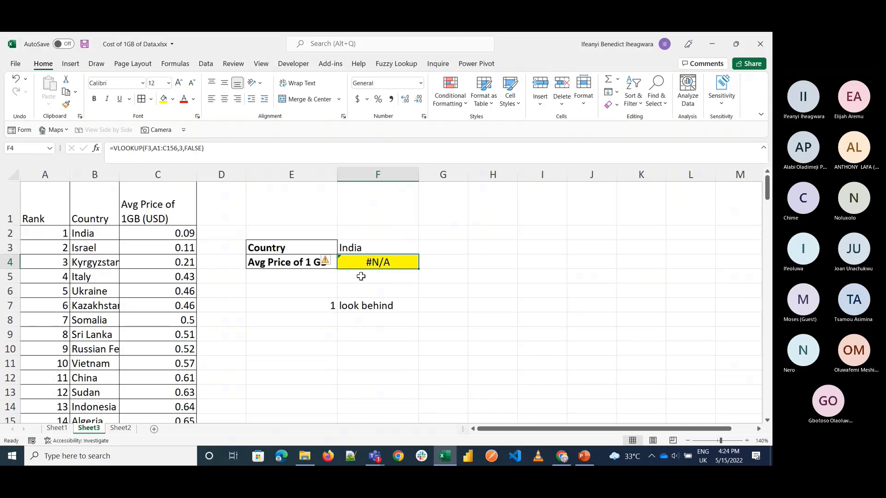
double_click(397, 257)
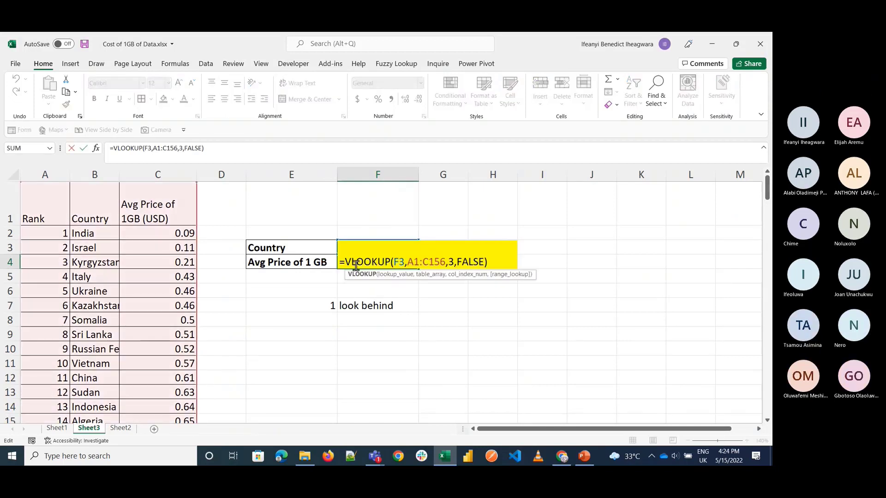
left_click(399, 263)
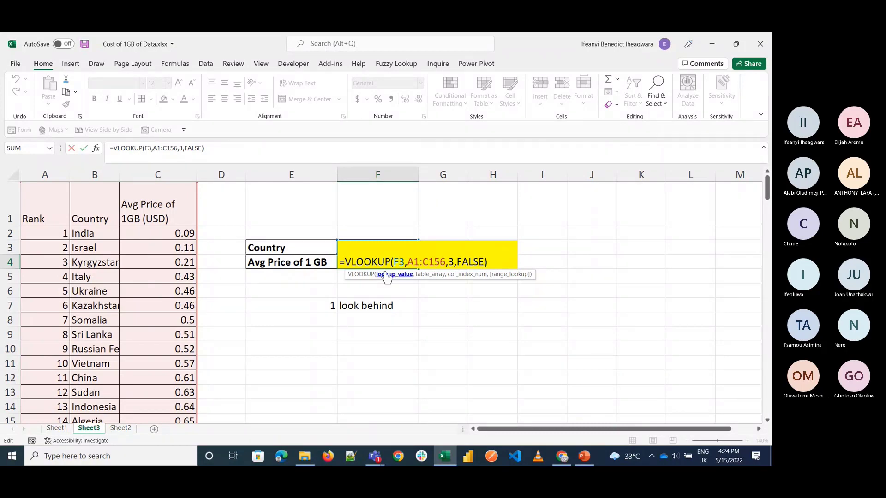
Step: Replace the table array in the F4 VLOOKUP with the Country and Avg Price range, B1:C156
key("Escape")
double_click(400, 259)
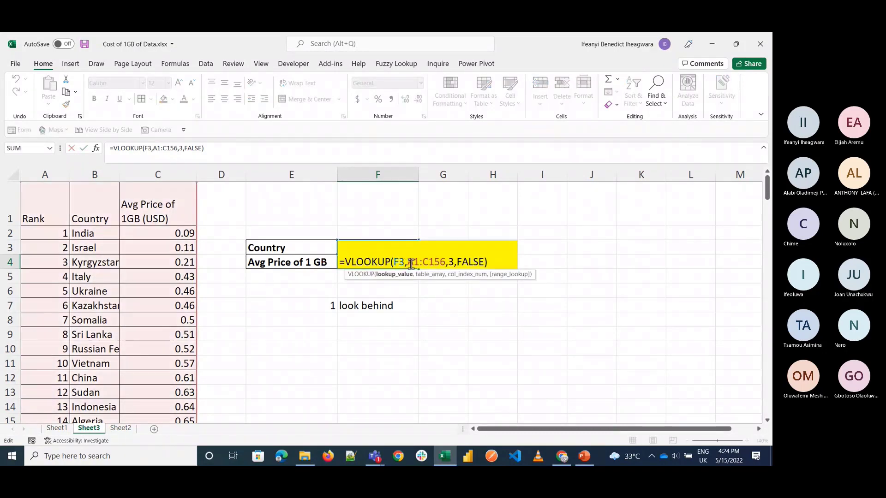
left_click(411, 263)
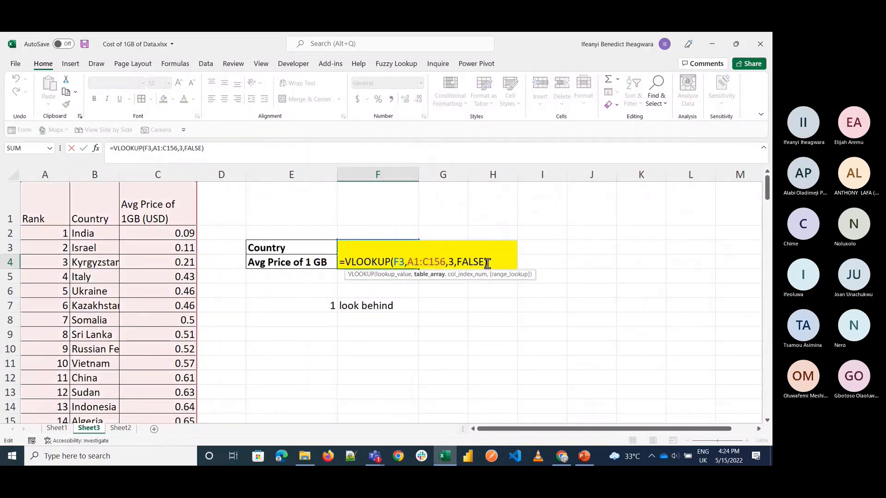
left_click(487, 263)
key("Left")
key("Left")
key("Left")
key("Left")
key("Left")
key("Left")
key("Left")
key("Left")
key("Left")
key("Left")
key("BackSpace")
key("BackSpace")
key("BackSpace")
key("BackSpace")
key("BackSpace")
key("BackSpace")
key("BackSpace")
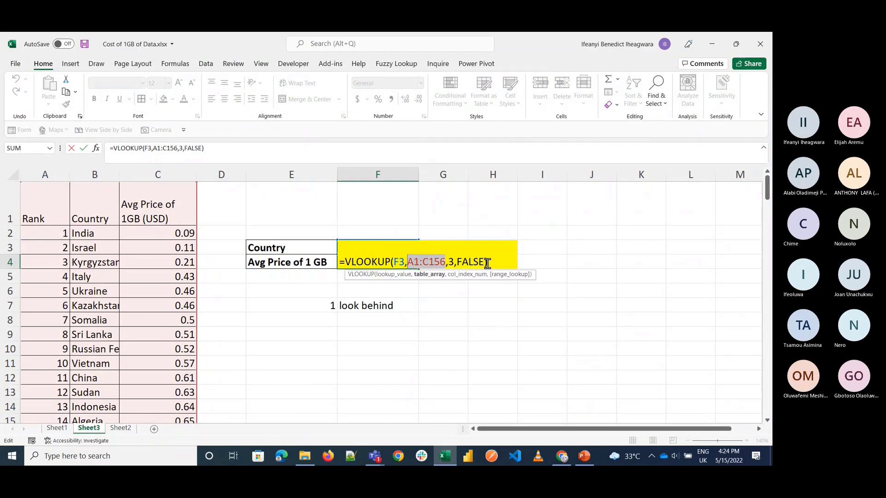
left_click(100, 195)
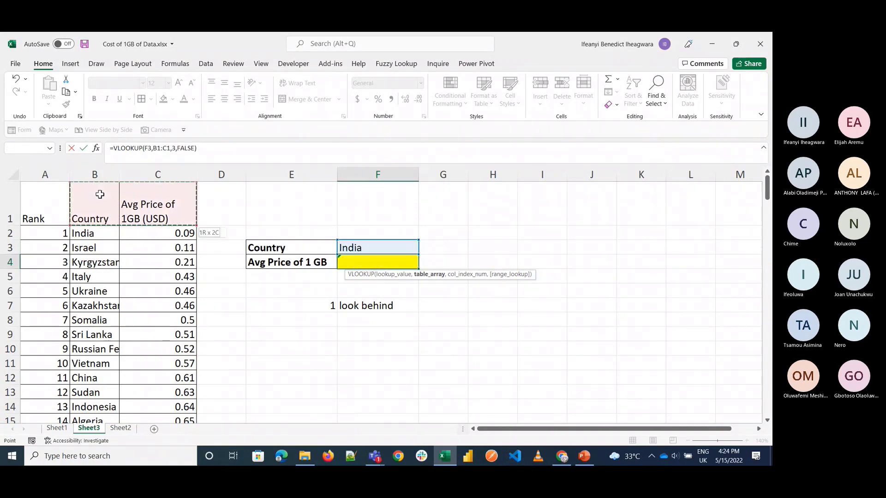
key("ctrl+shift+Right")
key("ctrl+shift+Down")
type(",")
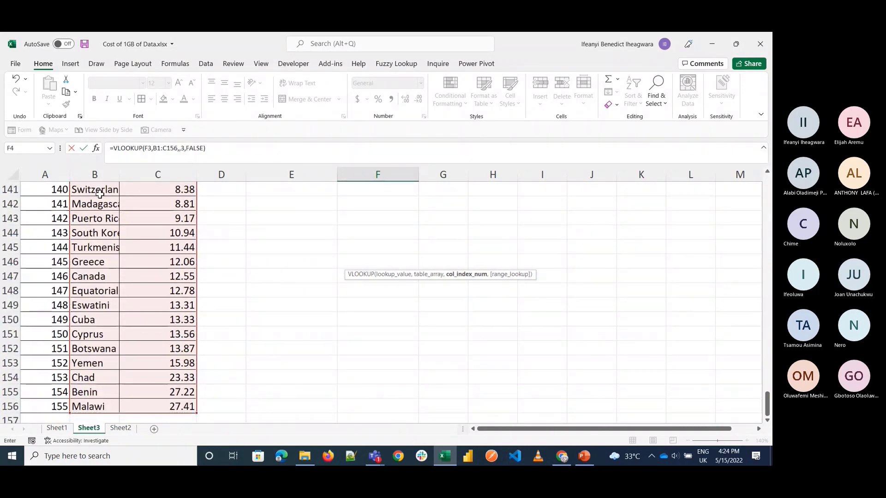
Step: Set the F4 VLOOKUP's column index to 2, keeping FALSE for an exact match, and commit the formula
scroll(248, 275, "up", 20)
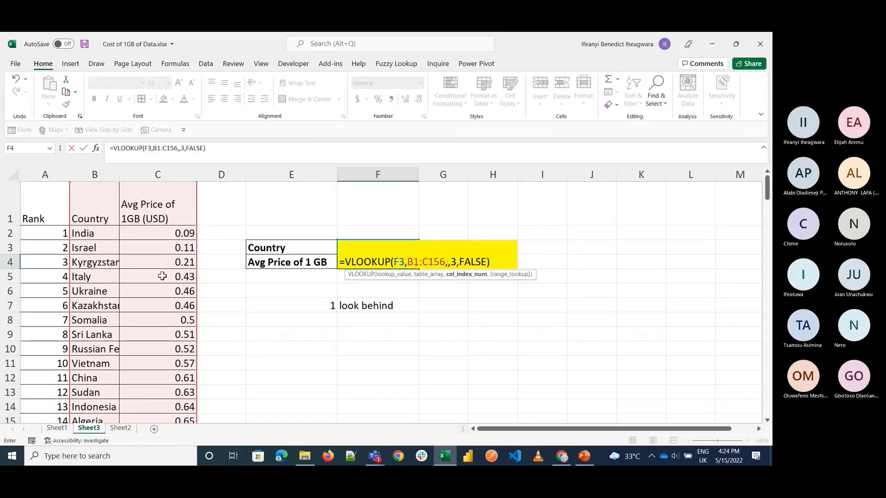
type("2")
key("Delete")
key("Delete")
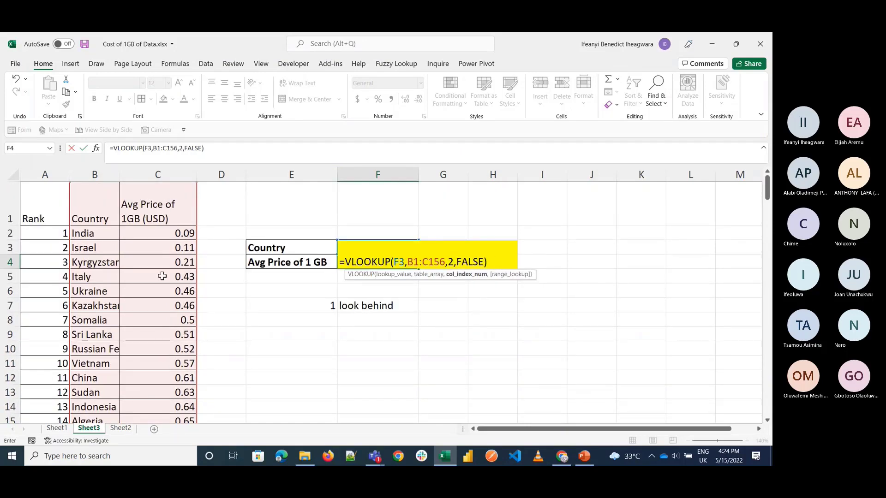
key("Return")
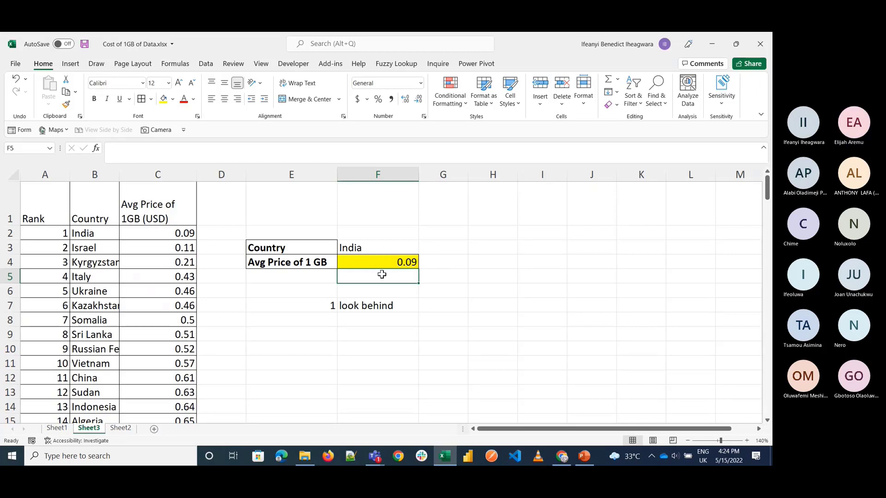
Step: Switch to the Teams meeting to read the meeting chat, and return to the Excel workbook
left_click(374, 456)
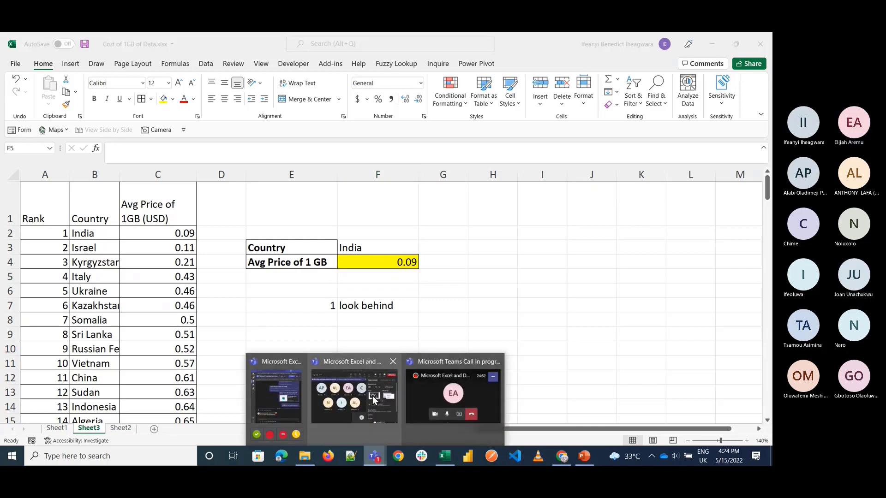
left_click(372, 397)
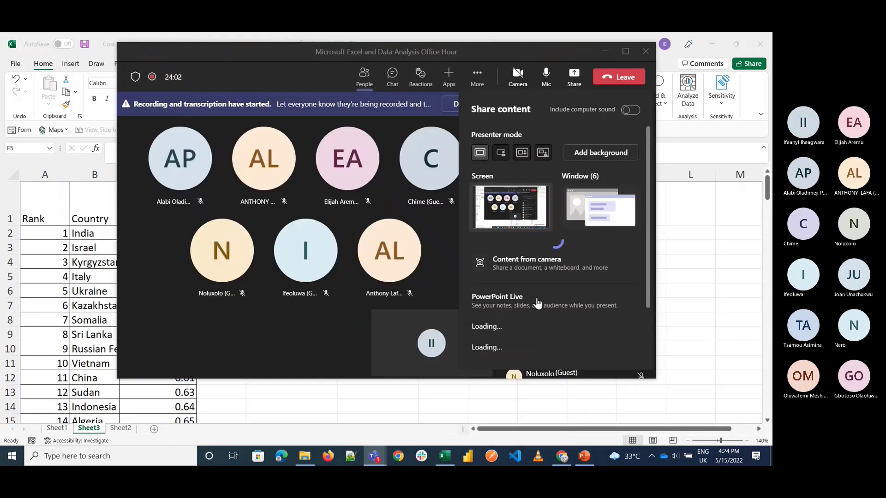
left_click(392, 74)
left_click(392, 74)
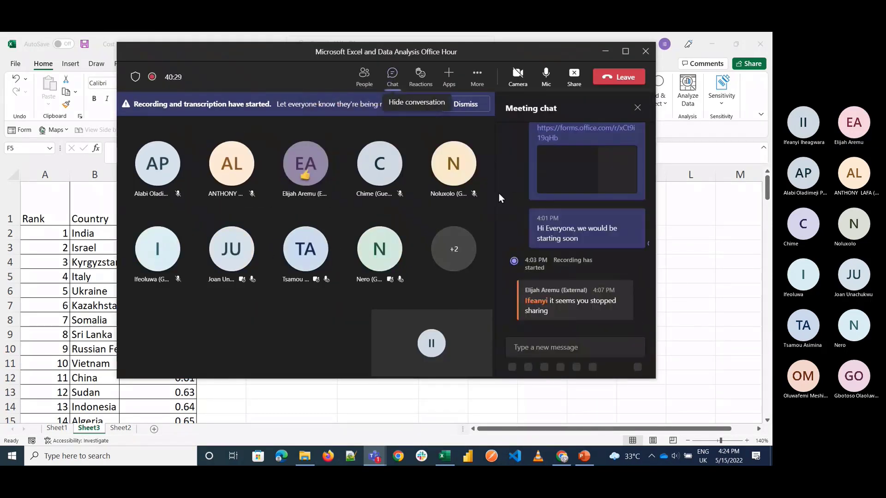
left_click(687, 324)
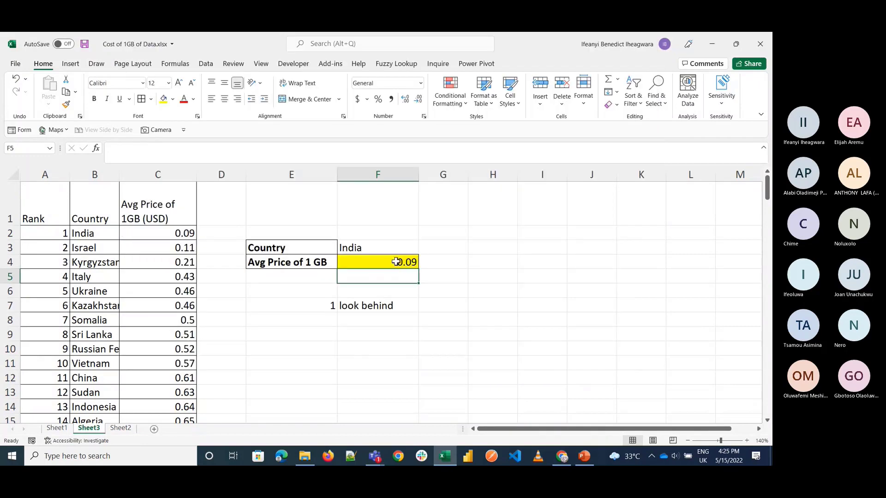
Step: Open the F4 VLOOKUP and examine its table array and column index arguments, leaving the formula as it is
double_click(395, 262)
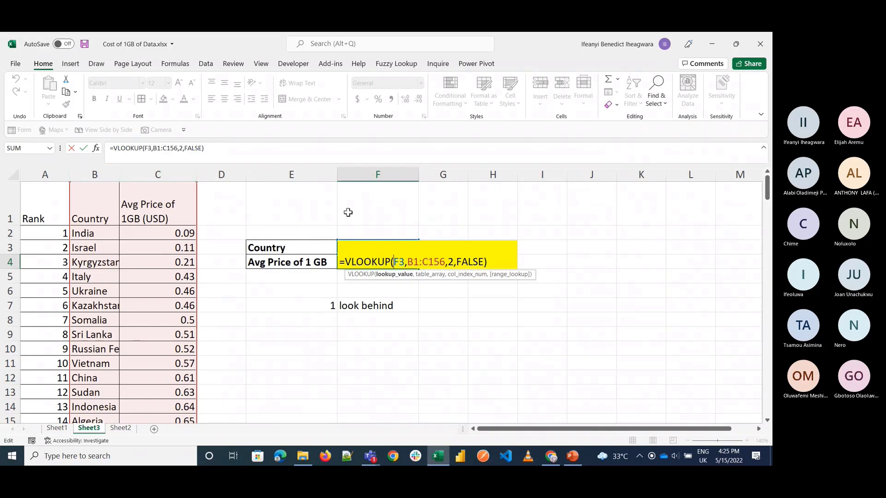
left_click(422, 263)
left_click(452, 262)
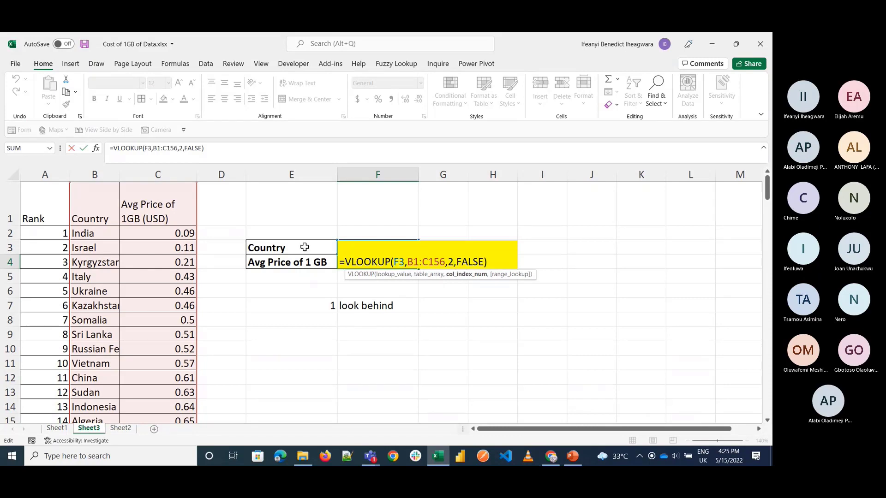
left_click(431, 263)
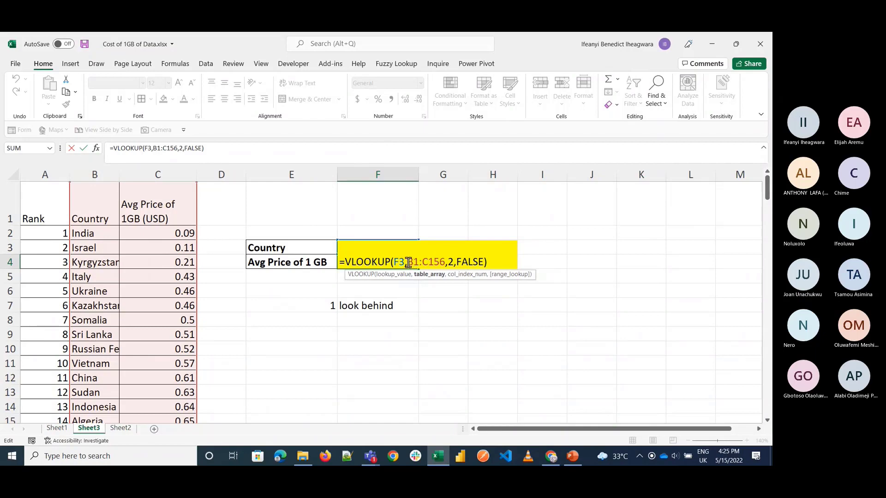
left_click_drag(408, 262, 443, 263)
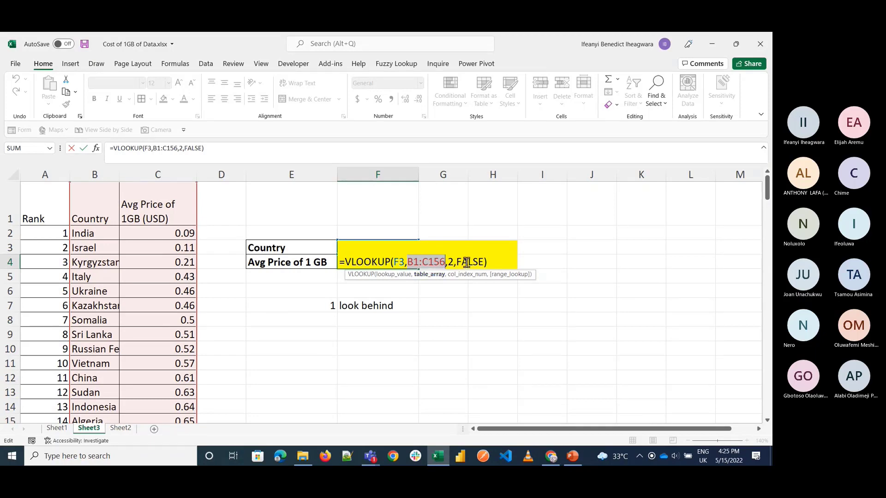
key("ctrl+Return")
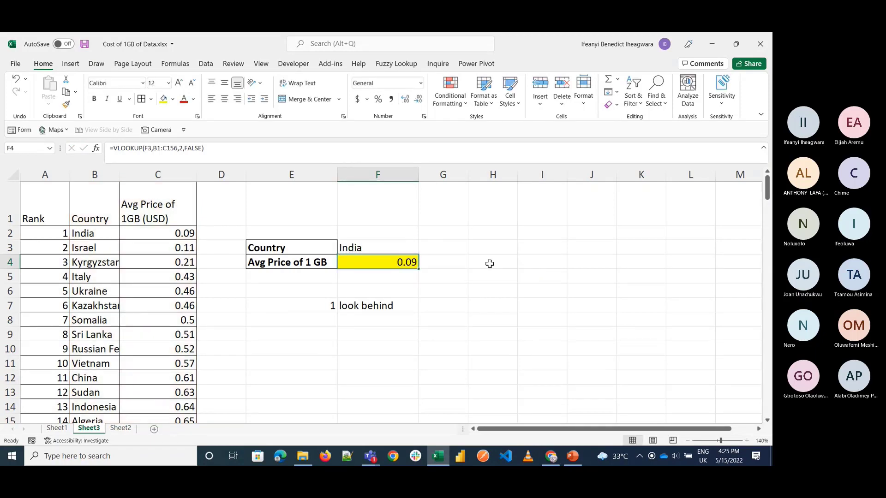
left_click(384, 301)
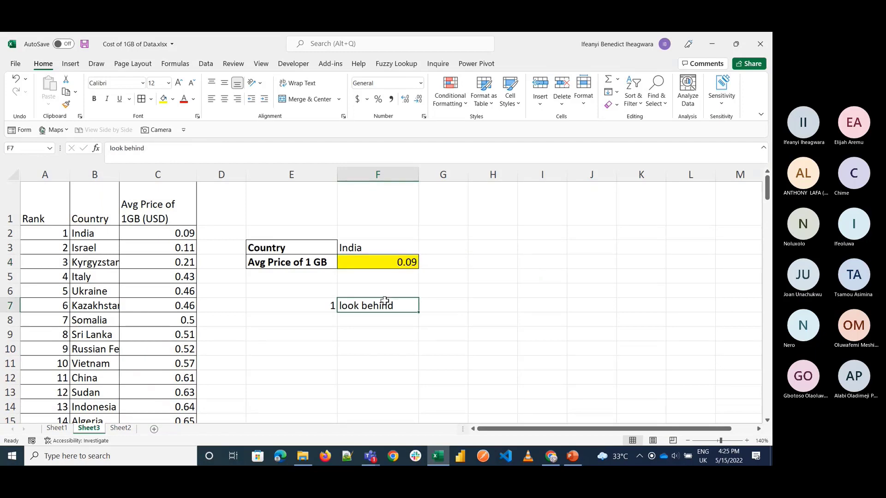
left_click(69, 431)
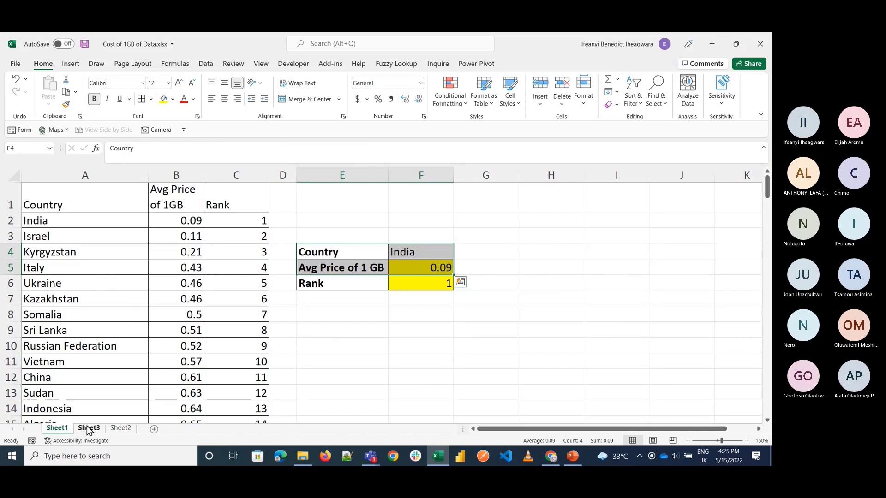
left_click(153, 430)
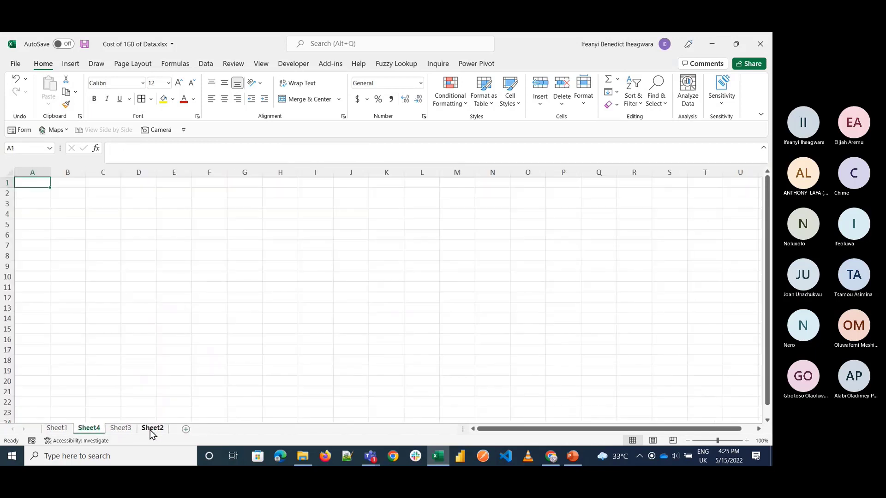
right_click(91, 429)
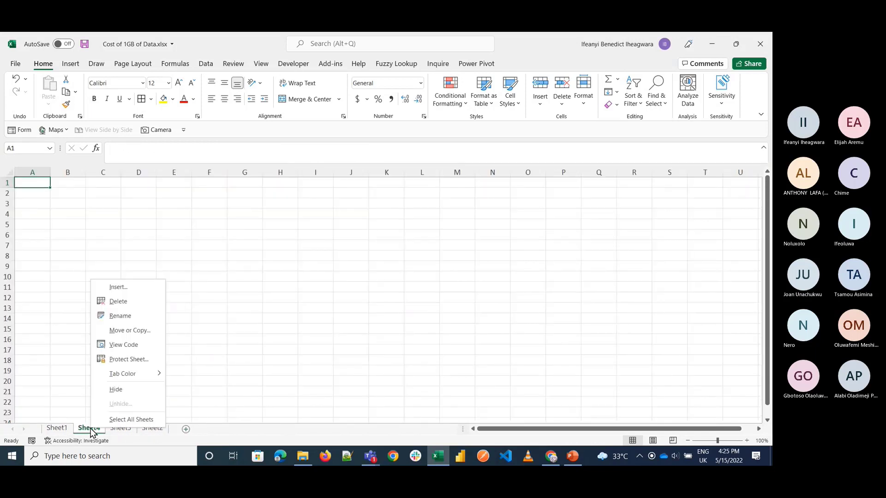
left_click(116, 303)
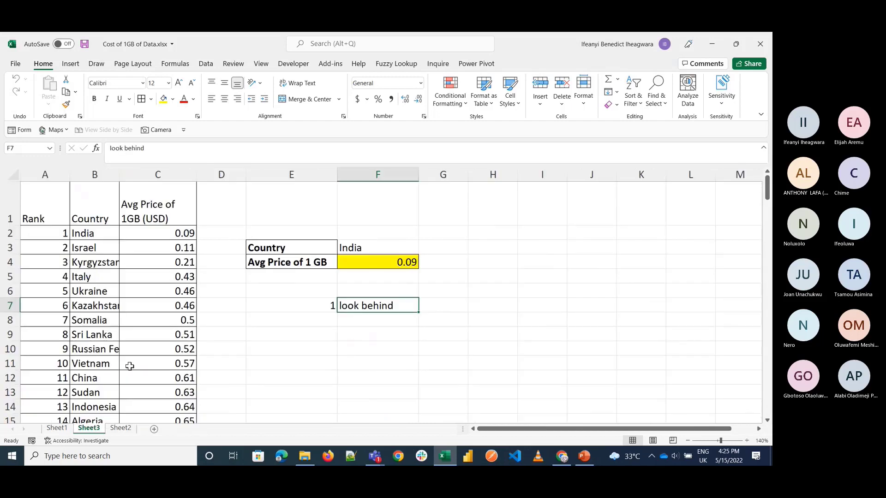
Step: Clear the formula in F4 and delete the Rank, Country and Avg Price columns, A to C, from Sheet3
left_click(385, 267)
key("Delete")
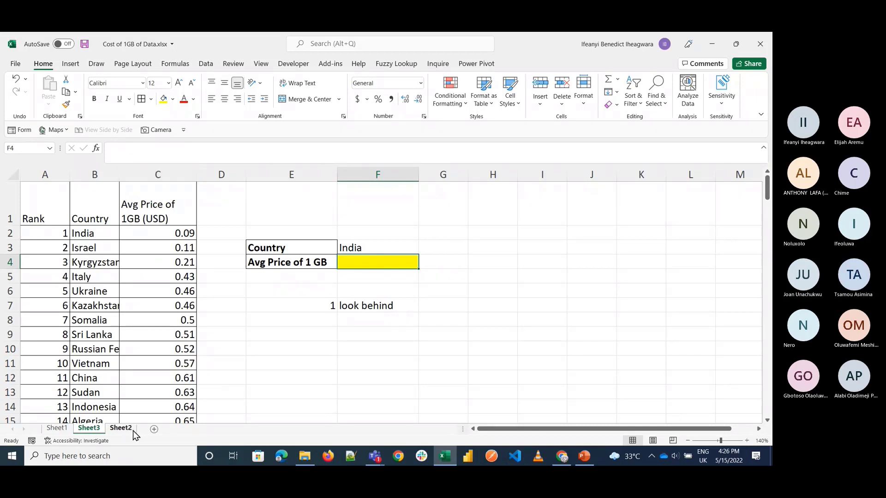
left_click_drag(45, 168, 95, 174)
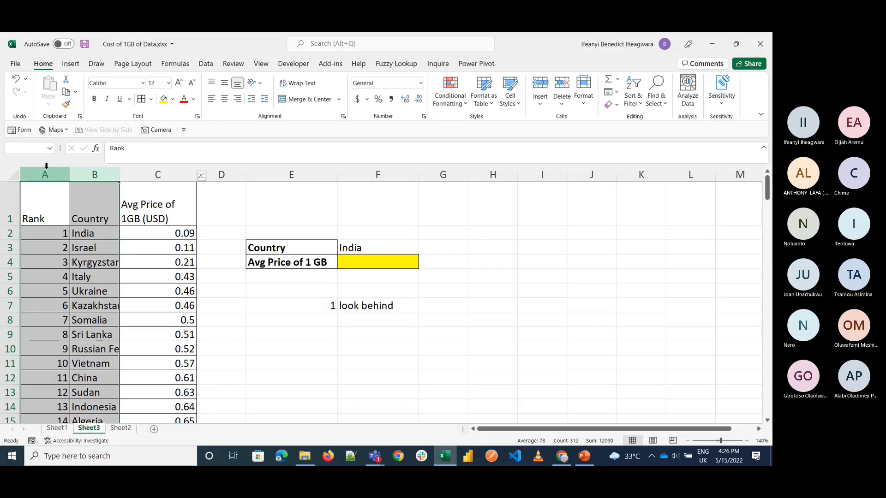
right_click(46, 170)
left_click(87, 266)
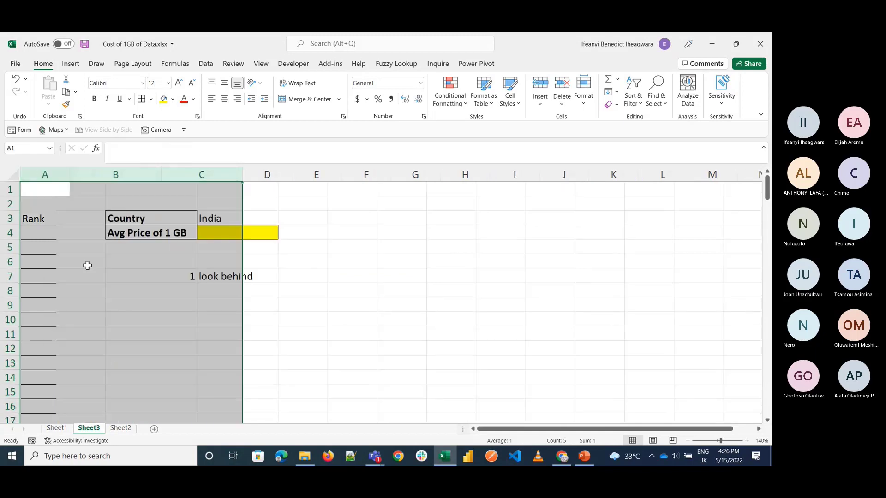
left_click(143, 276)
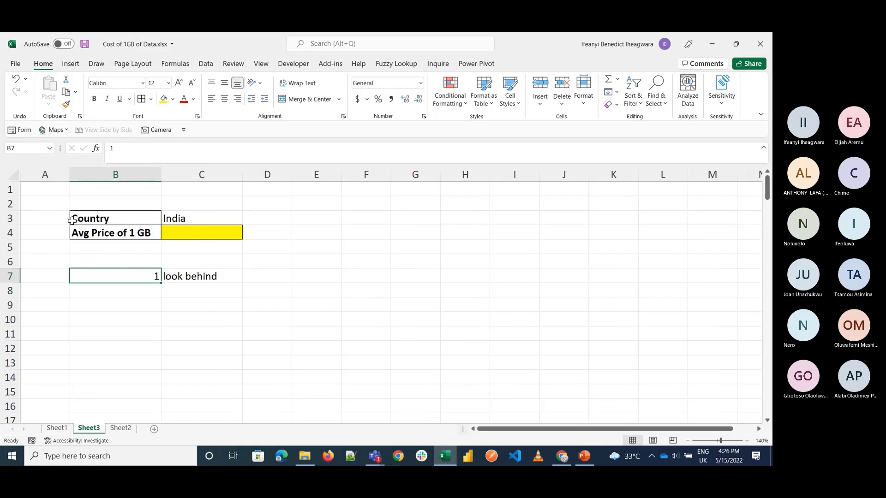
Step: Check the table on Sheet1, and undo the deletion of columns A to C on Sheet3
left_click(58, 428)
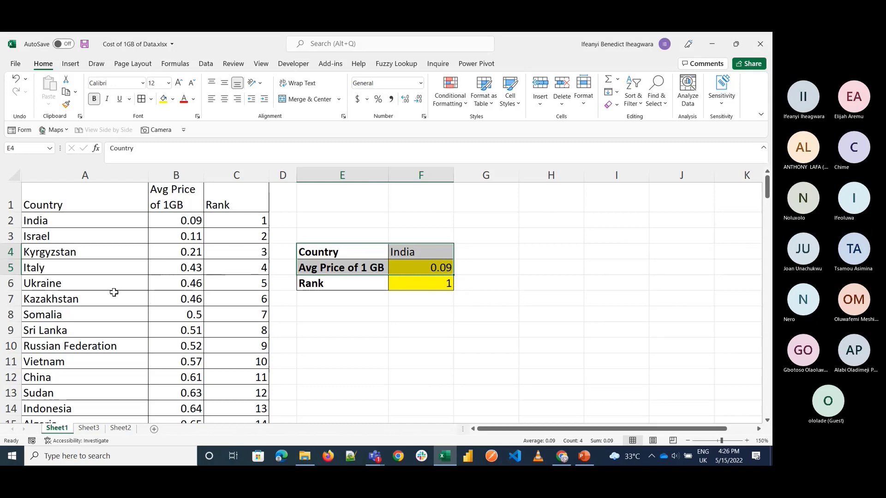
left_click(86, 429)
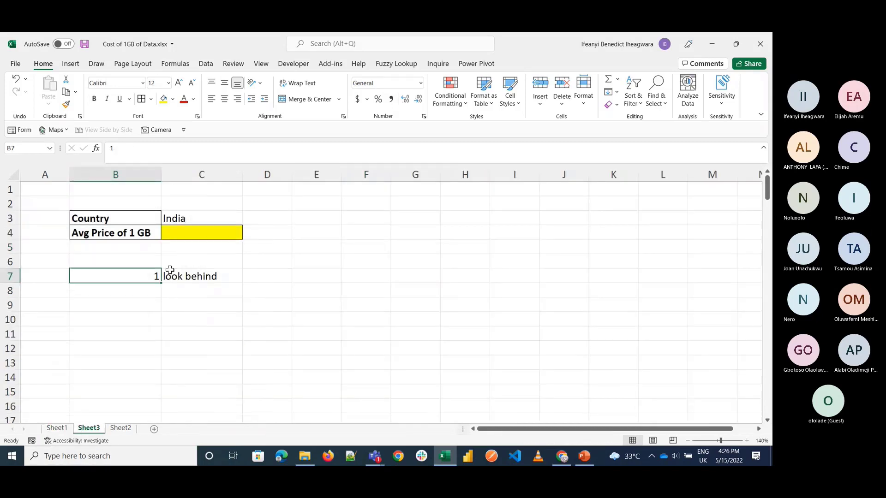
left_click(57, 428)
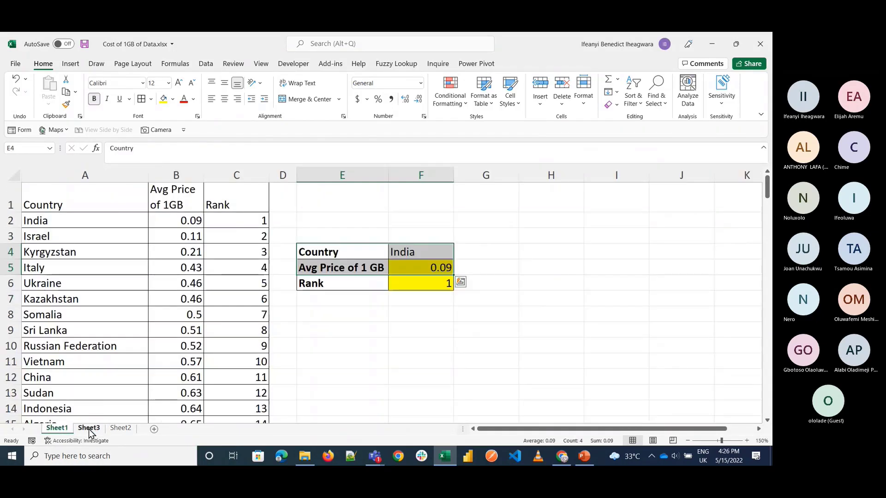
left_click(89, 429)
left_click_drag(113, 174, 202, 174)
key("ctrl+z")
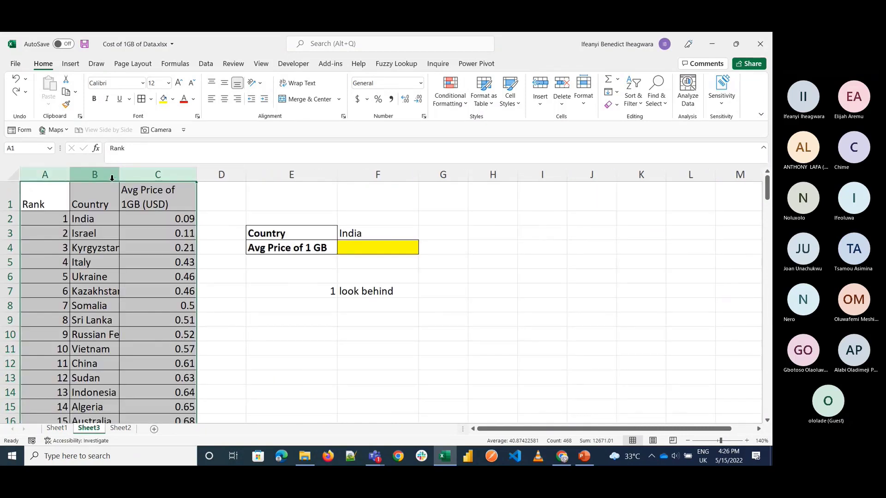
Step: Clear all contents and formatting from columns E and F on Sheet3
left_click_drag(253, 176, 378, 175)
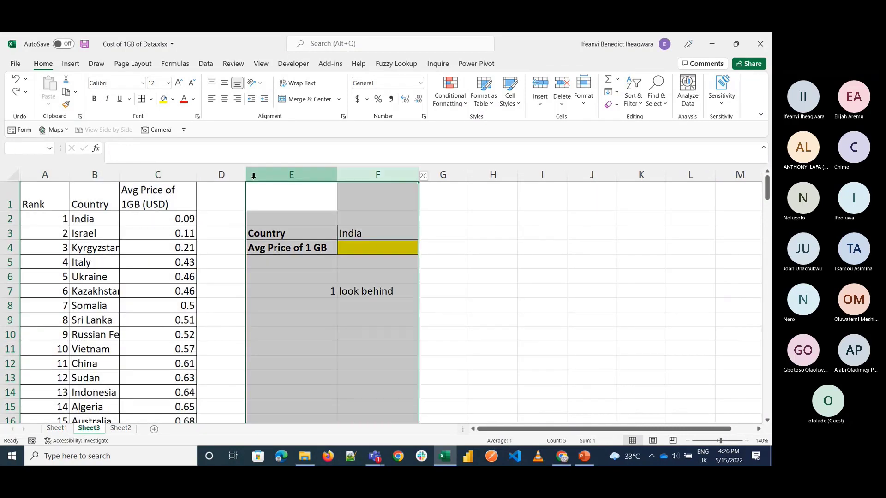
left_click(608, 105)
left_click(618, 121)
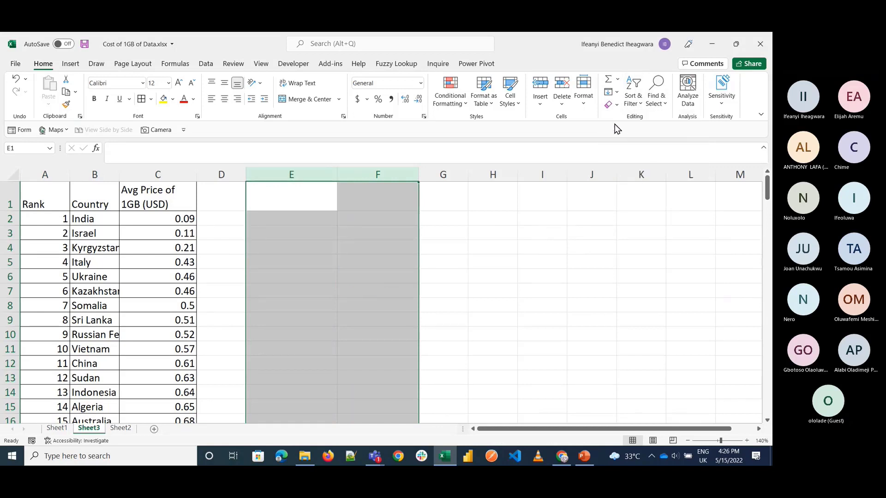
Step: Clear all the price values below the Avg Price of 1GB (USD) header in column C
left_click(148, 216)
key("ctrl+shift+Down")
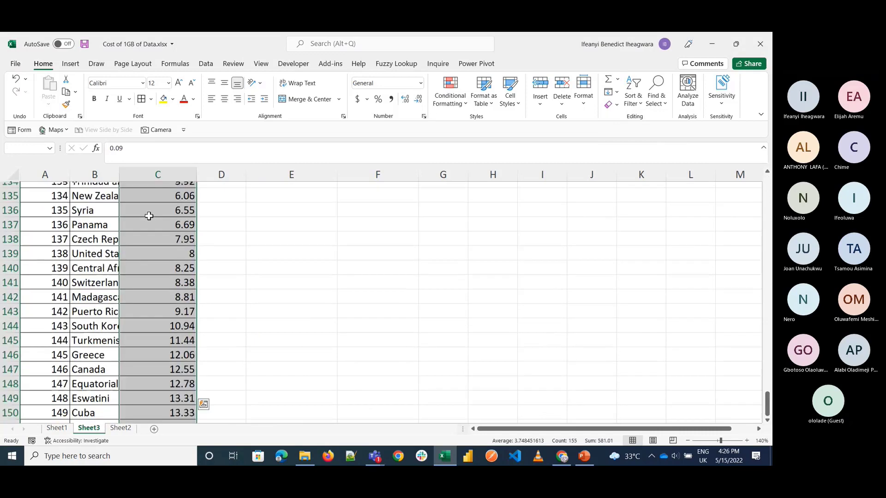
key("Delete")
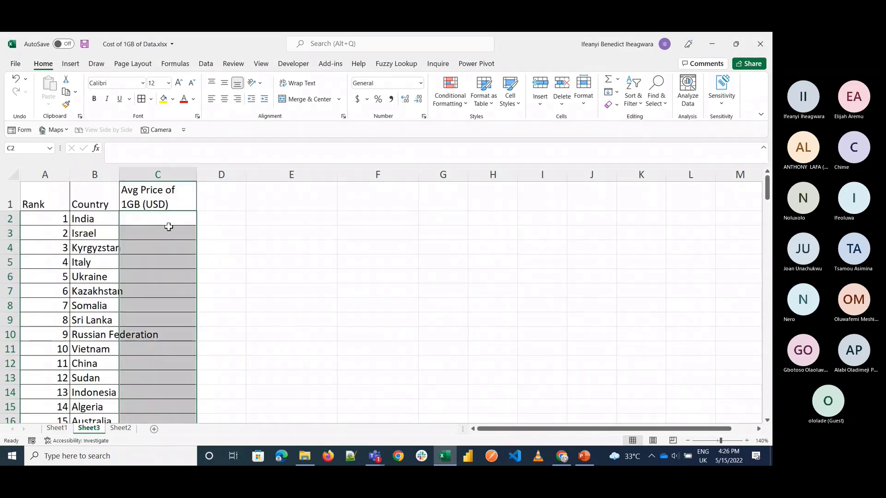
Step: Widen the Country column on Sheet3 so the longest country names fit
left_click(98, 174)
left_click_drag(120, 173, 190, 174)
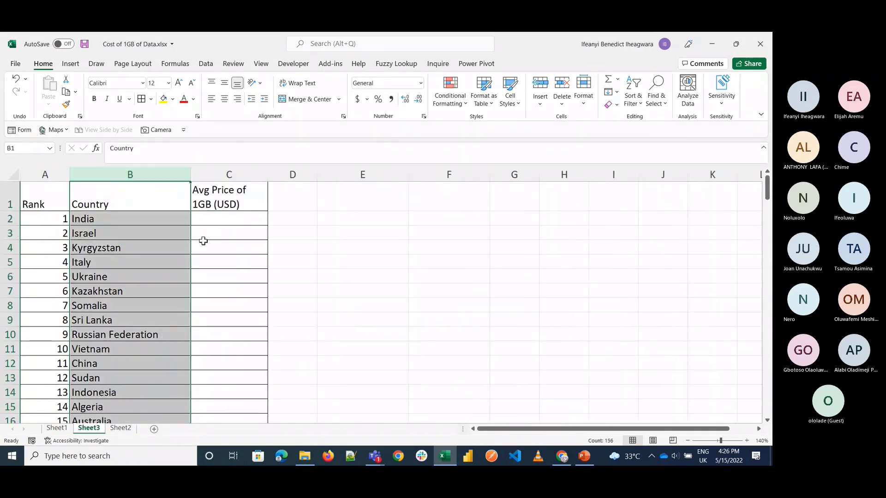
left_click(243, 270)
Step: Compare the empty price column on Sheet3 with the Country, Avg Price and Rank table on Sheet1
left_click(210, 219)
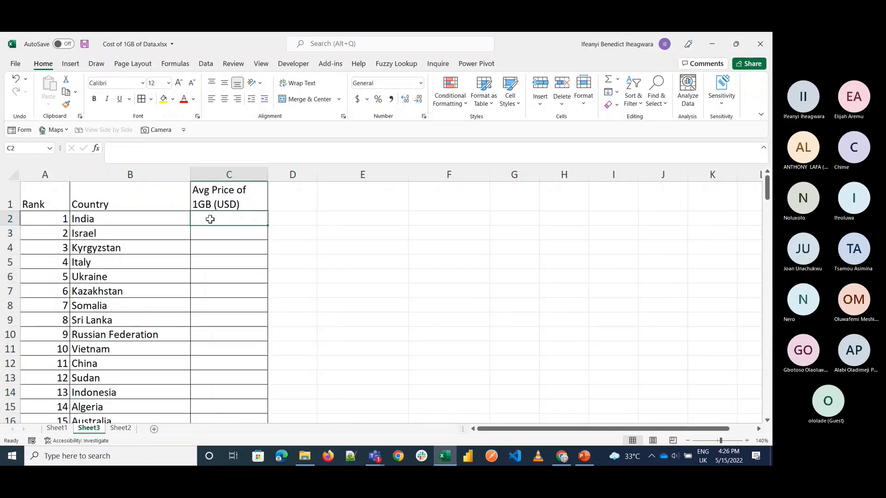
left_click(63, 428)
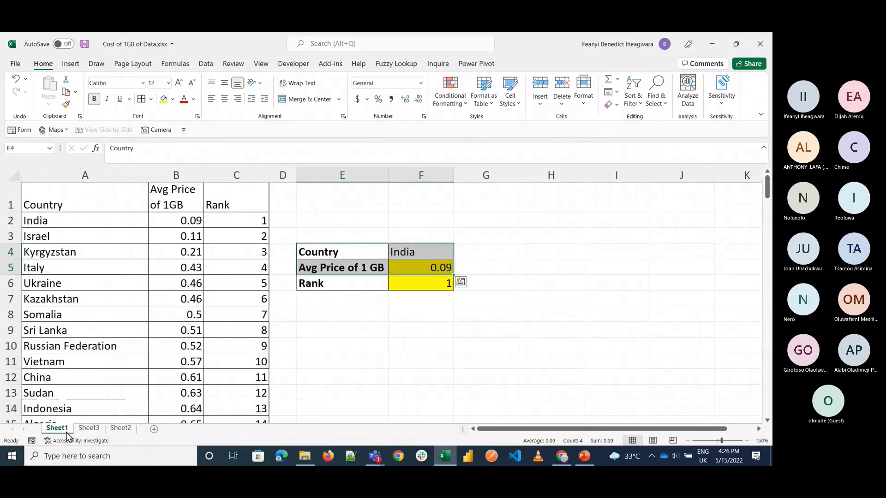
left_click(88, 428)
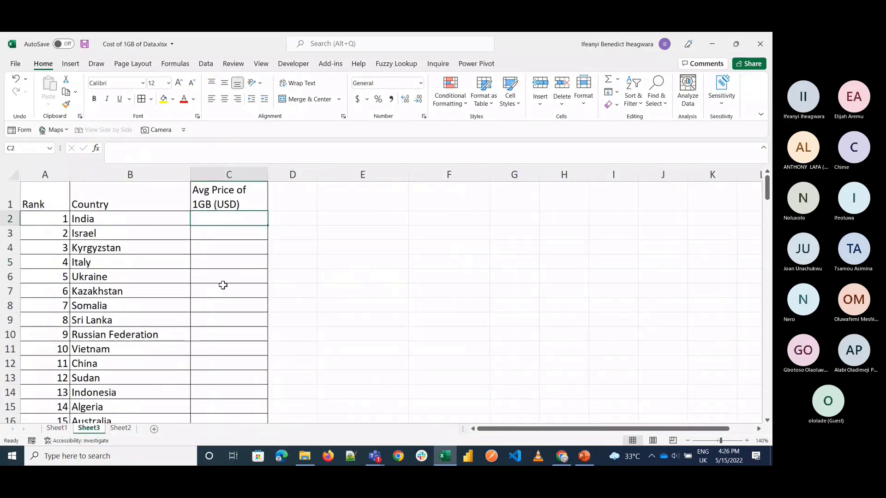
left_click(65, 429)
left_click(89, 428)
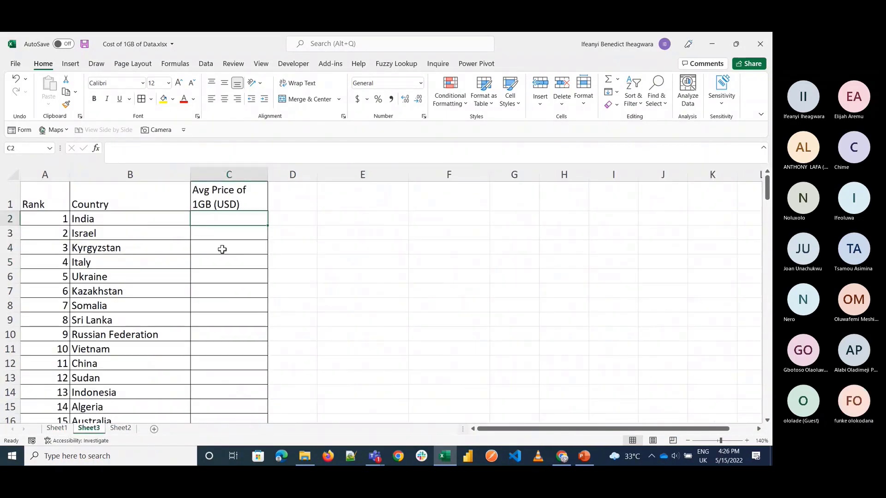
Step: Begin a VLOOKUP formula in C2 of Sheet3 with the country in B2 as the lookup value
type("=")
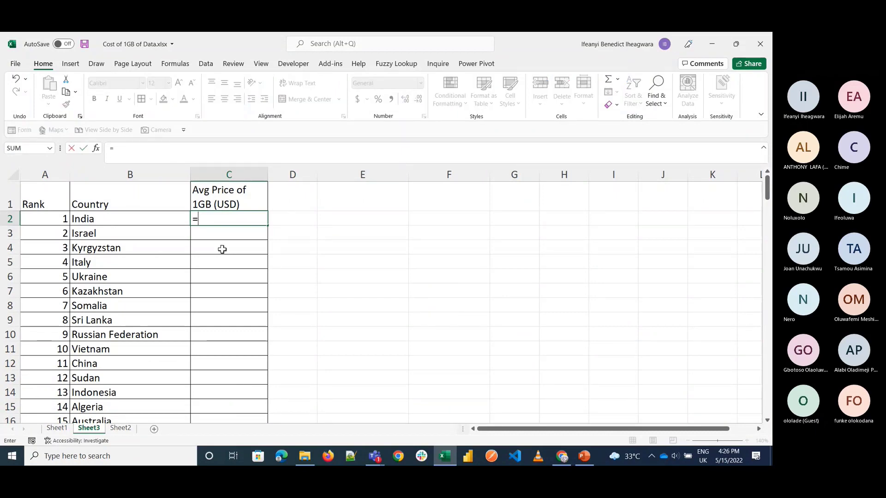
type("c")
key("BackSpace")
type("vLOOKUP(")
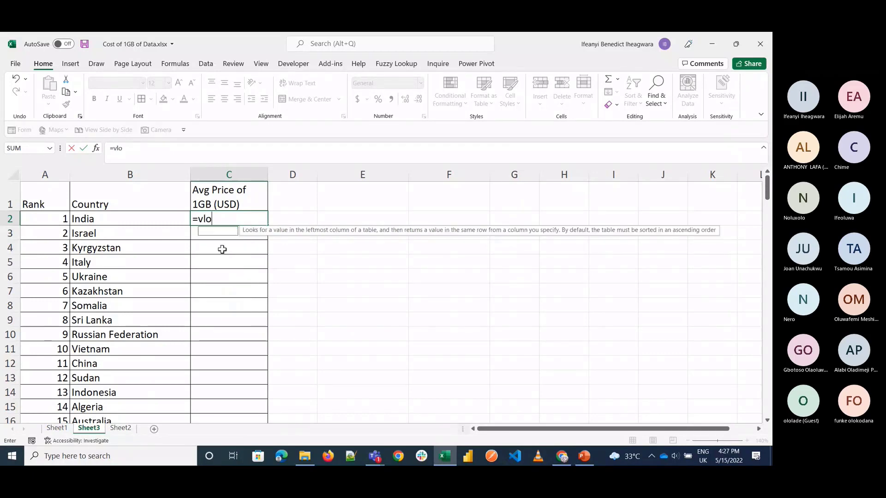
key("Tab")
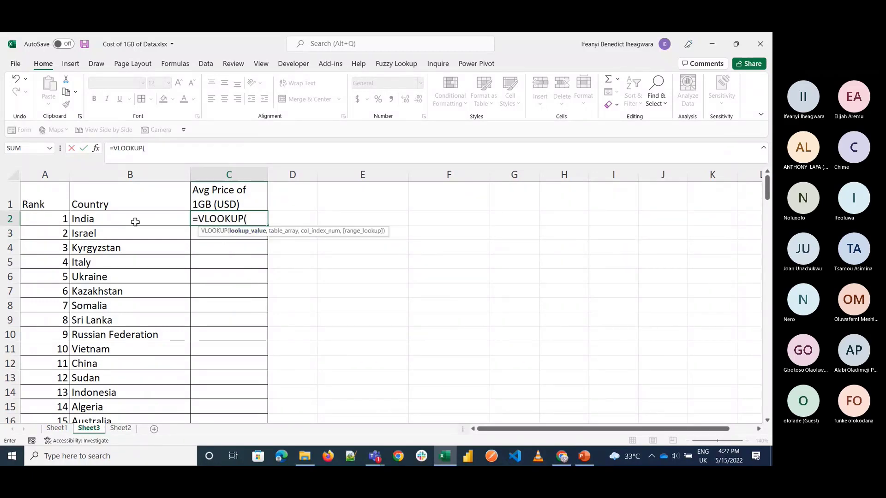
left_click(136, 221)
type(",")
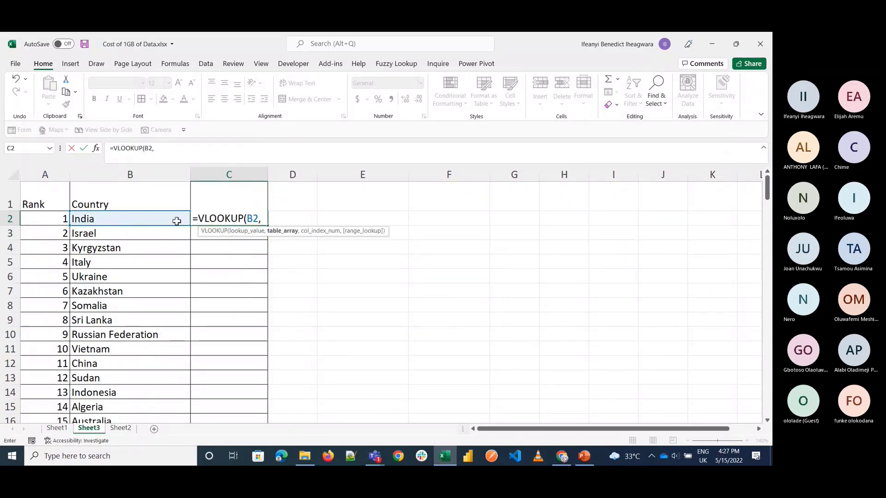
Step: Set the VLOOKUP's table array to the whole Sheet1 table, Sheet1!A1:C156
left_click(57, 431)
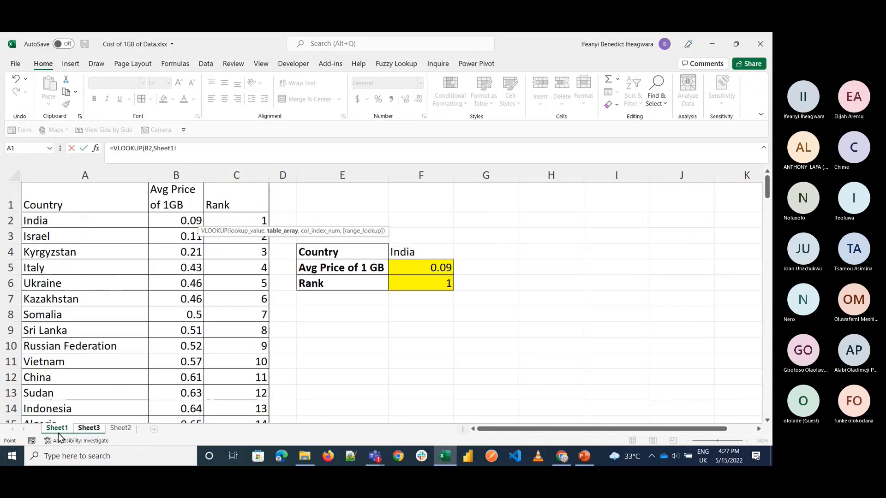
left_click(60, 200)
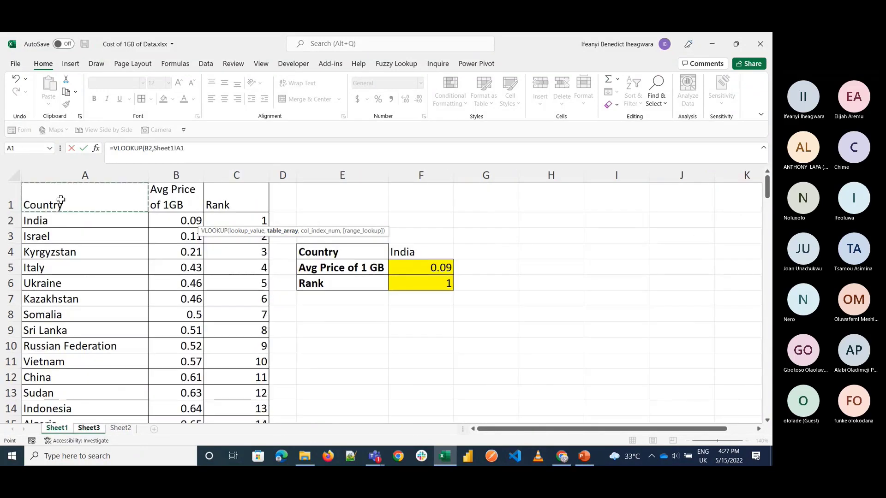
key("ctrl+shift+Down")
key("ctrl+shift+Right")
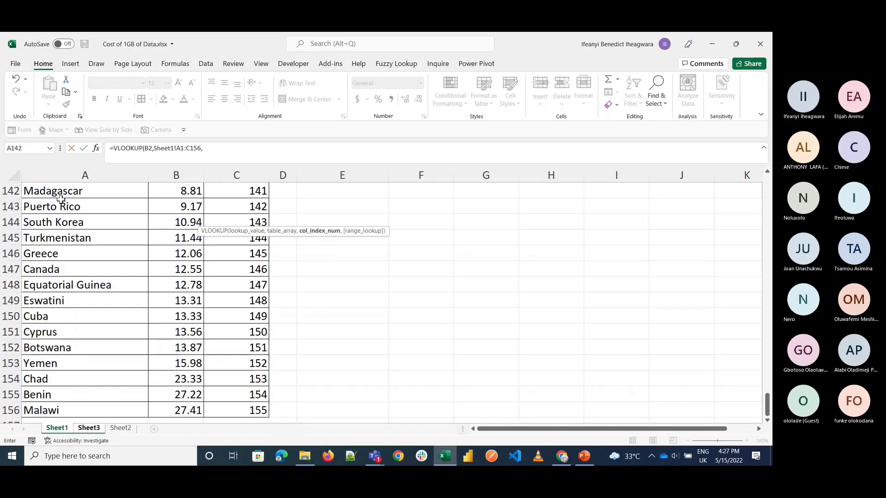
type(",")
scroll(213, 274, "up", 20)
scroll(213, 273, "up", 6)
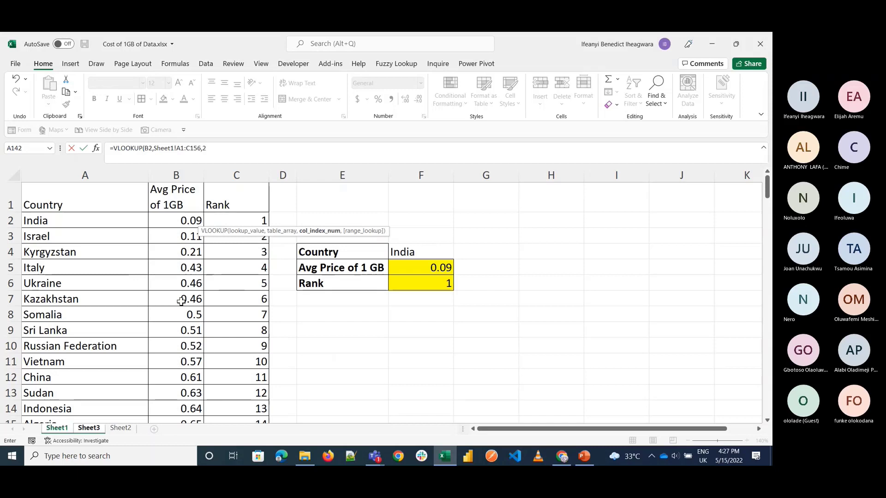
Step: Complete the VLOOKUP with column index 2 and FALSE for exact match, and fill it down column C for every country
type("2,")
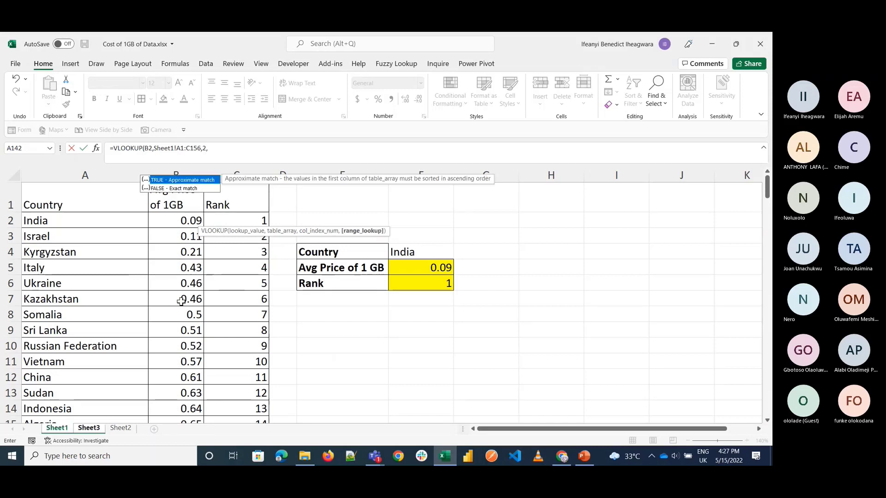
key("Down")
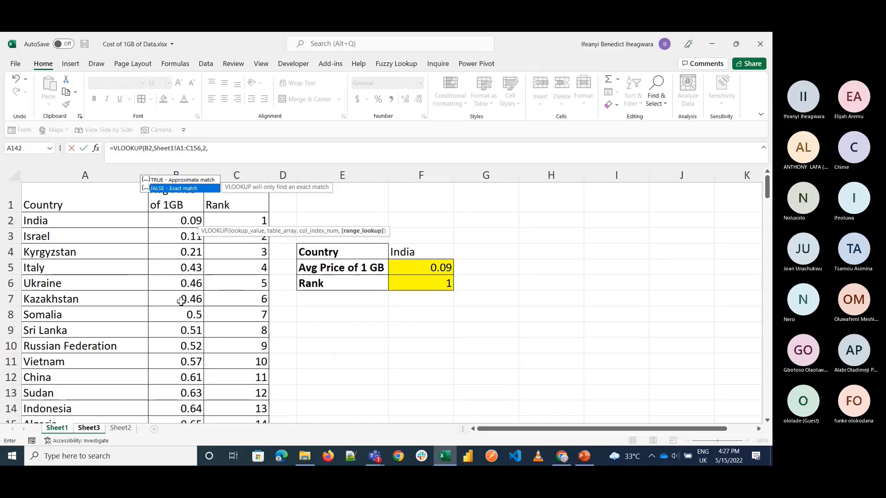
key("Tab")
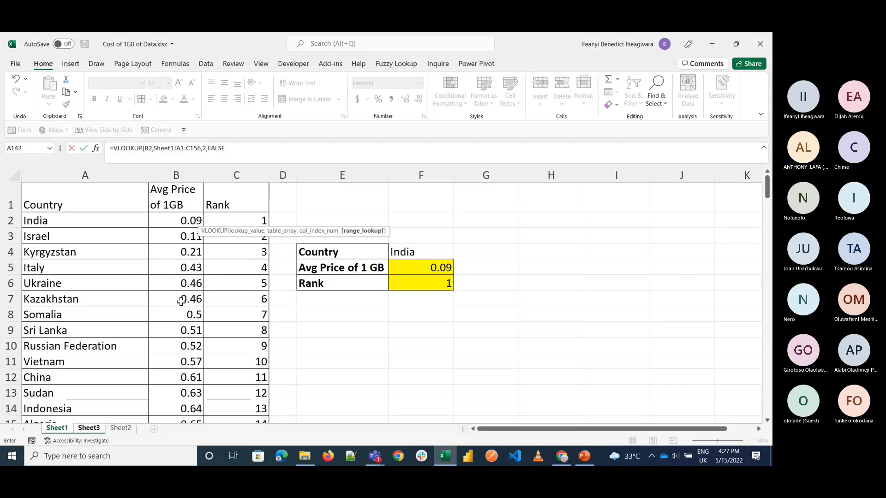
type(")")
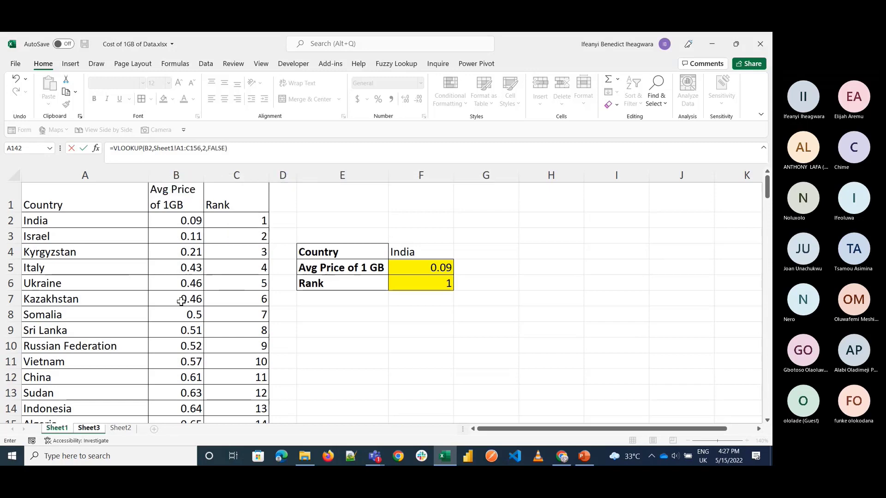
key("Return")
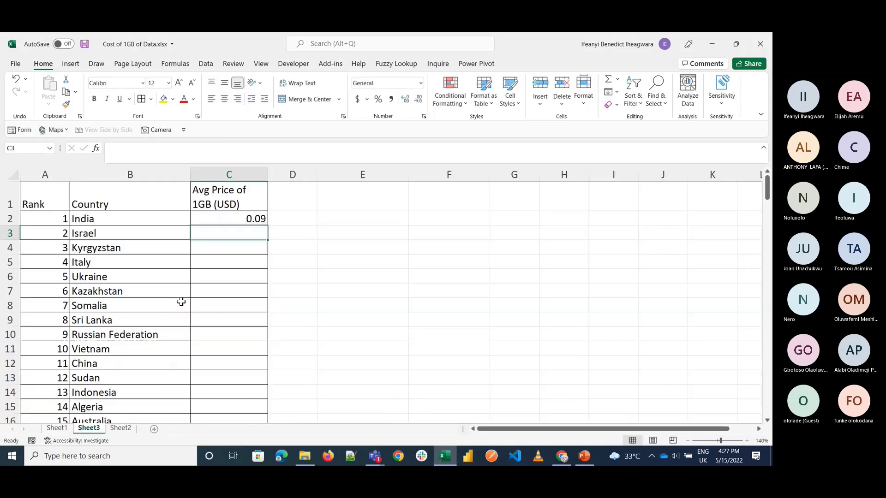
left_click(208, 214)
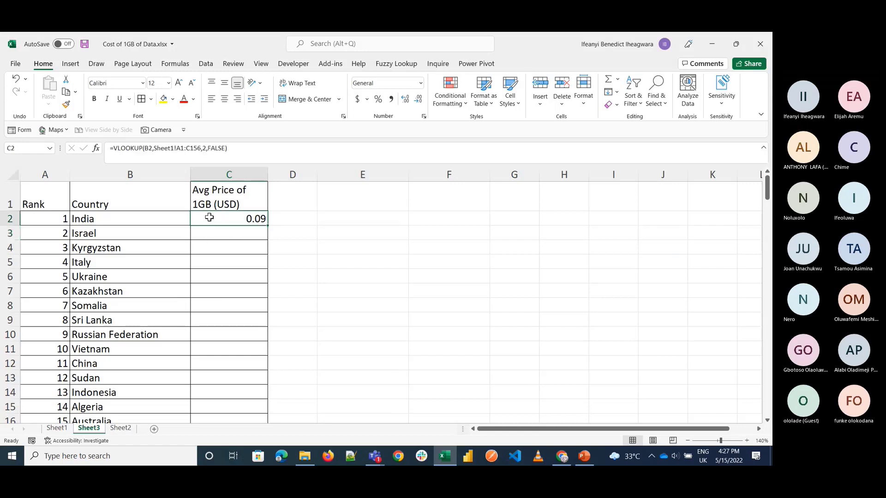
double_click(267, 225)
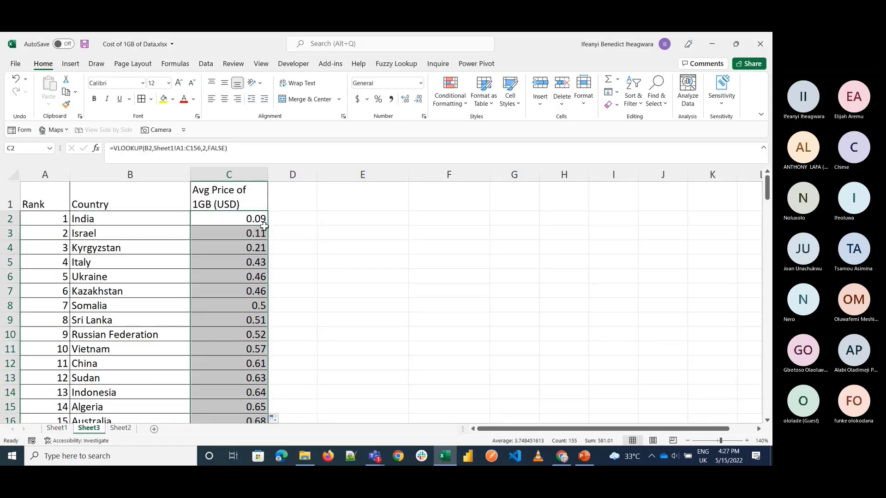
Step: Examine how the Sheet1 range reference shifts in the filled VLOOKUP formulas at several rows of column C
left_click(252, 233)
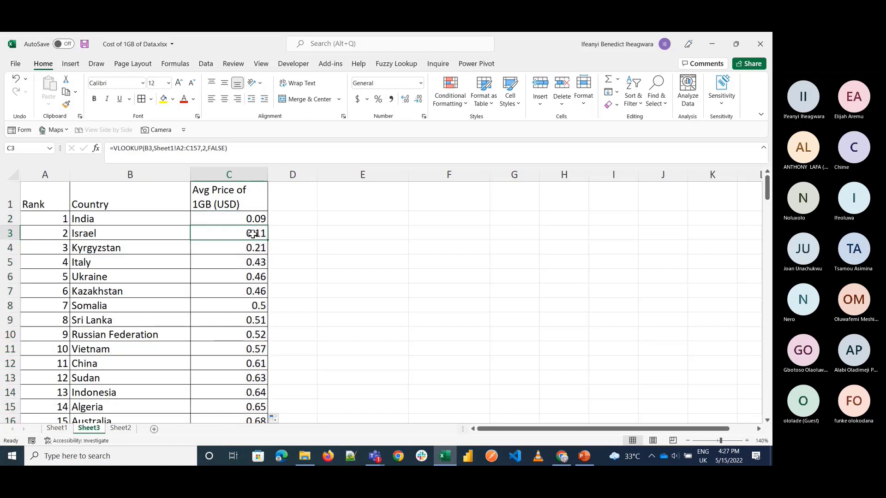
left_click(250, 247)
left_click(246, 299)
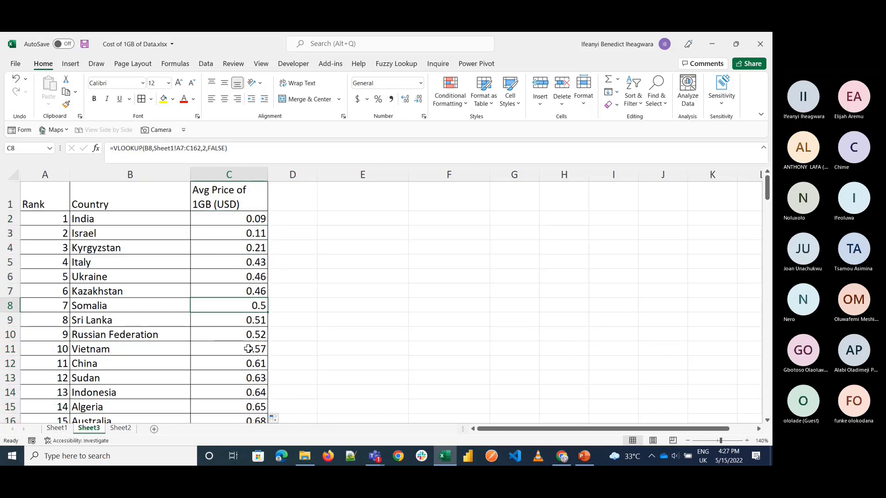
scroll(248, 348, "down", 15)
scroll(249, 349, "down", 8)
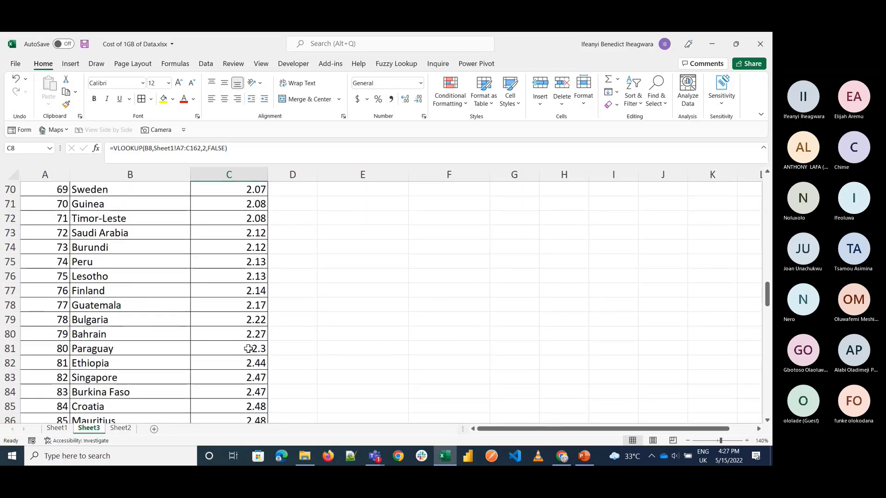
scroll(247, 351, "up", 20)
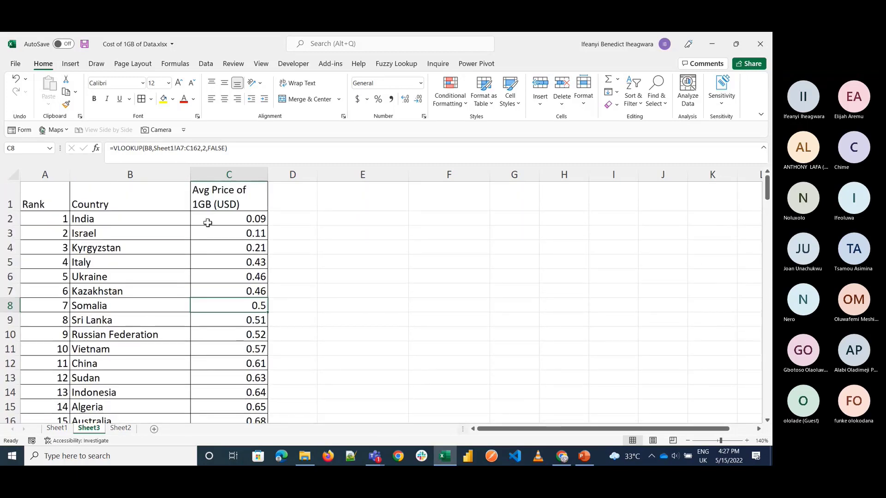
left_click(222, 220)
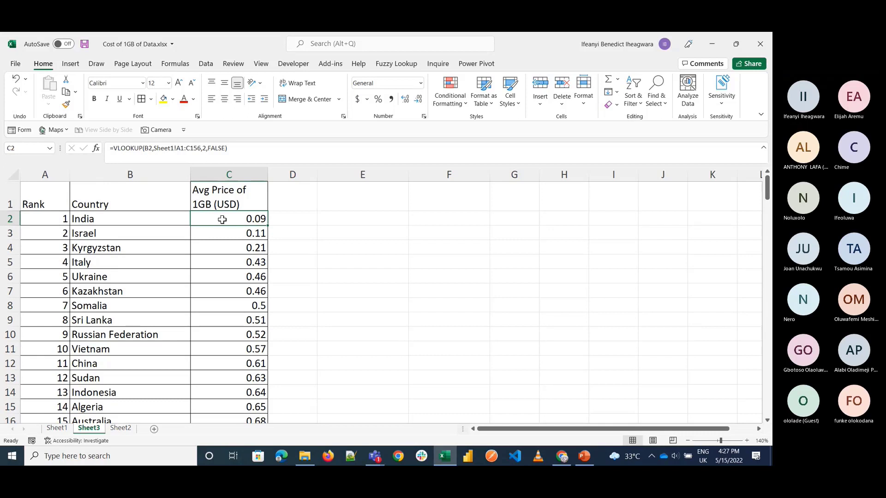
left_click(217, 349)
left_click(228, 396)
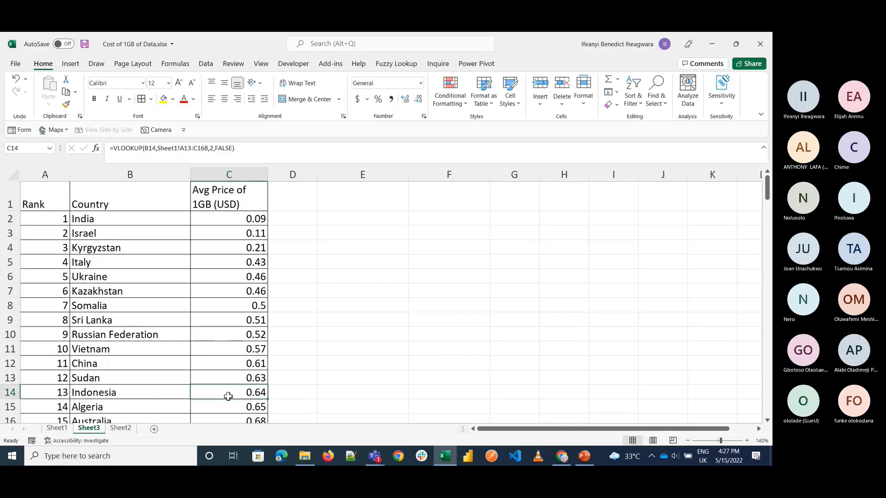
Step: Compare the looked-up prices on Sheet3 with the source prices on Sheet1
left_click(64, 432)
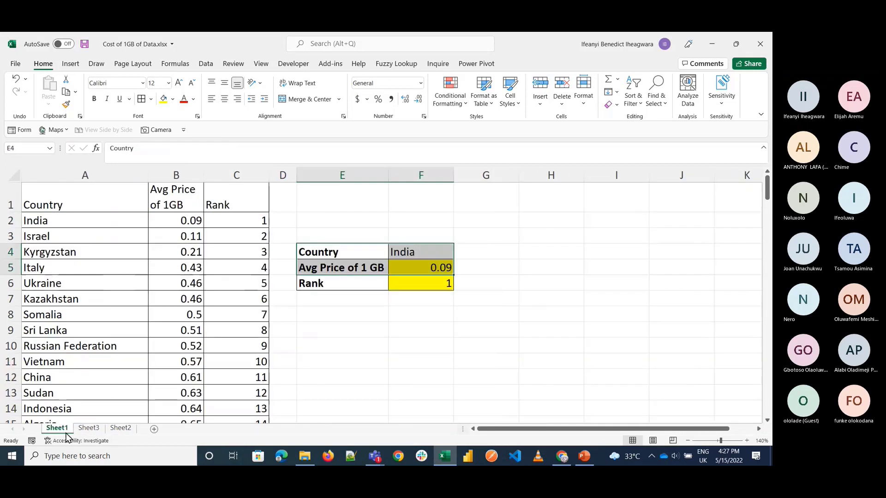
left_click(85, 431)
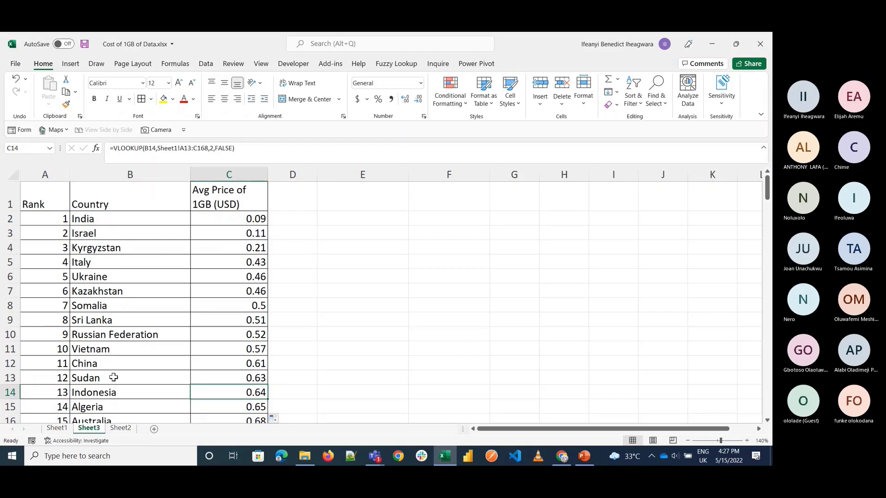
left_click(56, 428)
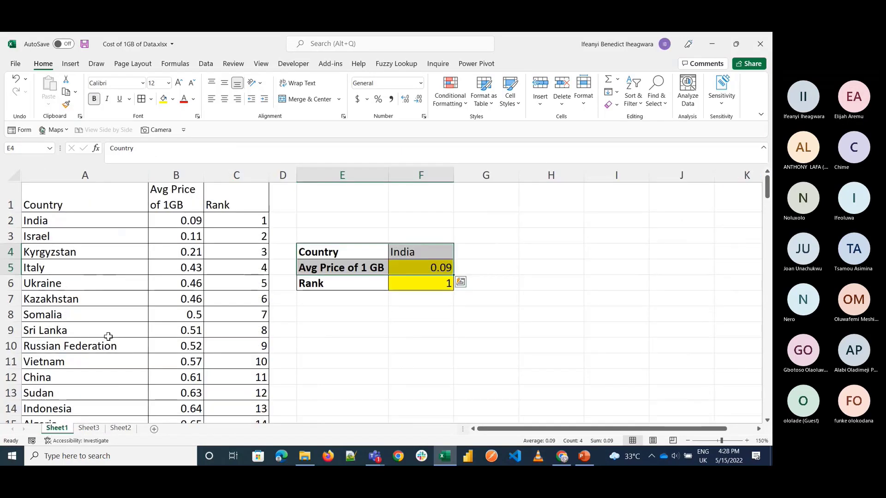
left_click(89, 428)
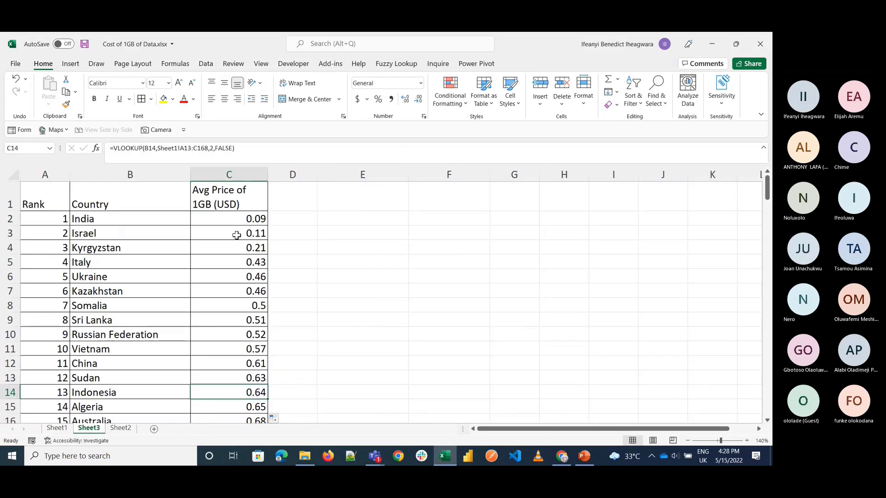
Step: Clear all the VLOOKUP results below the Avg Price of 1GB (USD) header in column C of Sheet3
left_click(230, 217)
key("ctrl+shift+Down")
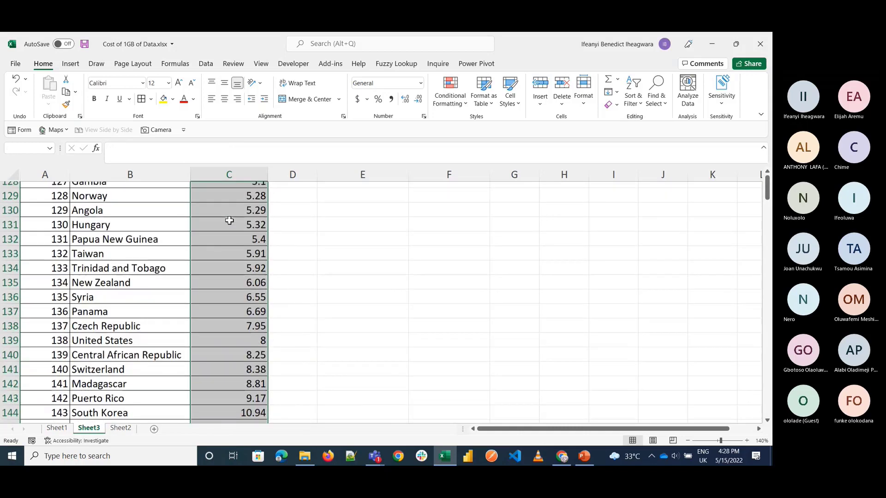
key("ctrl+BackSpace")
Step: Delete the Rank column from Sheet3
left_click(105, 220)
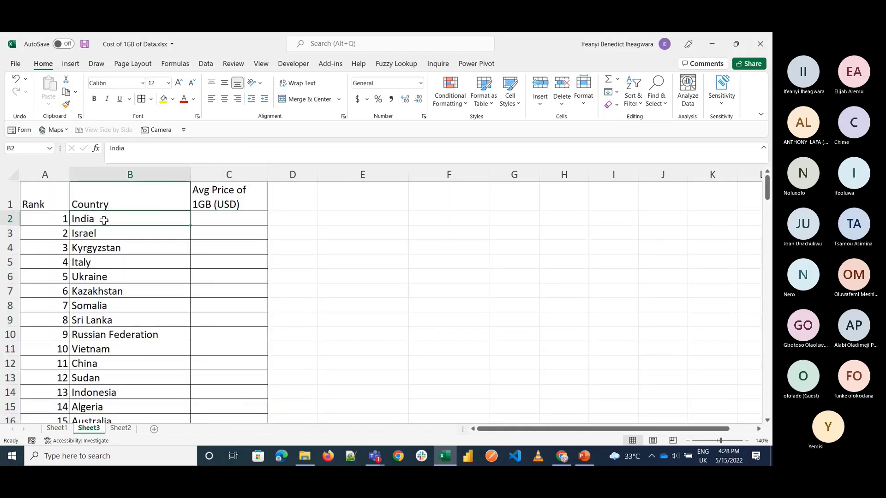
left_click(50, 169)
right_click(50, 169)
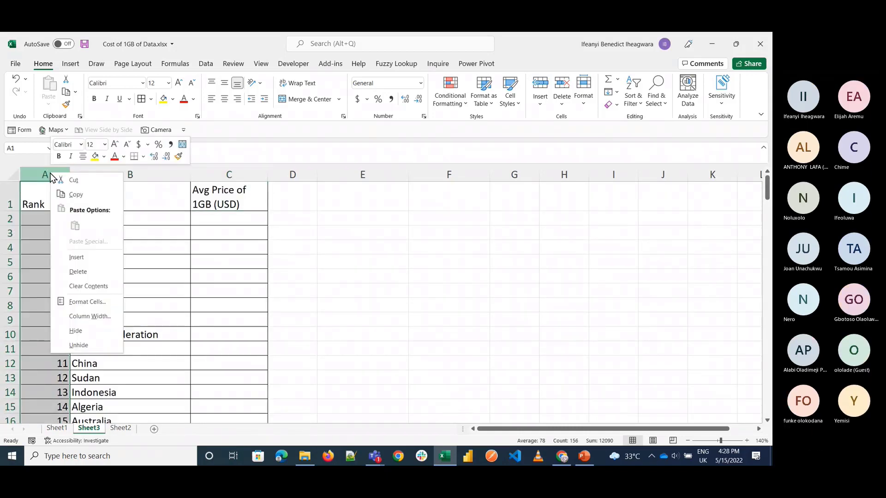
left_click(77, 270)
Step: Sort the country list on Sheet3 from A to Z, expanding the selection to the adjacent price column
left_click(52, 220)
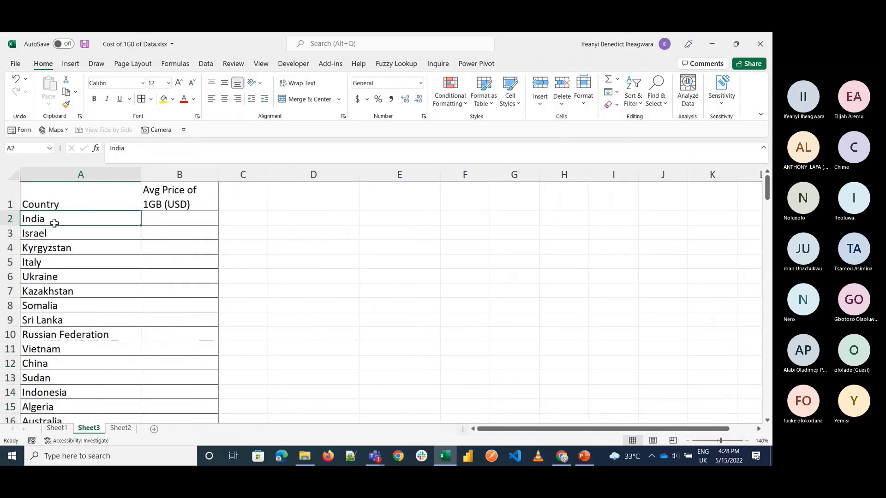
key("ctrl+shift+Down")
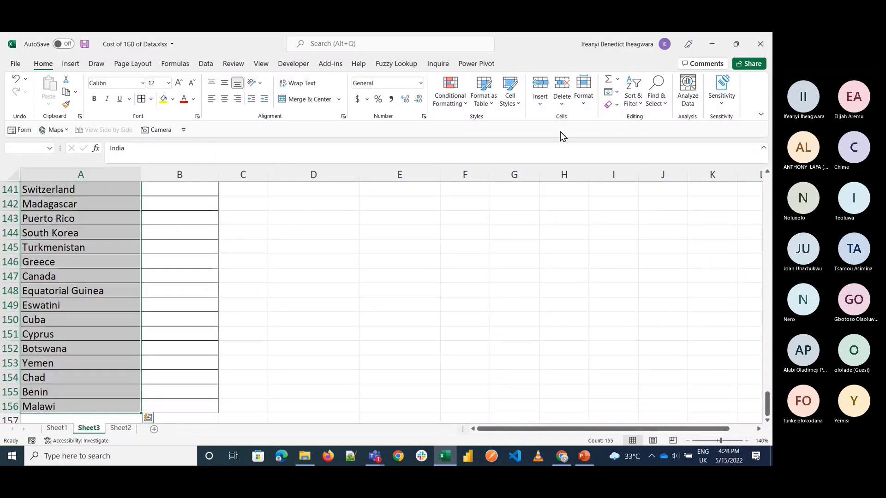
left_click(638, 106)
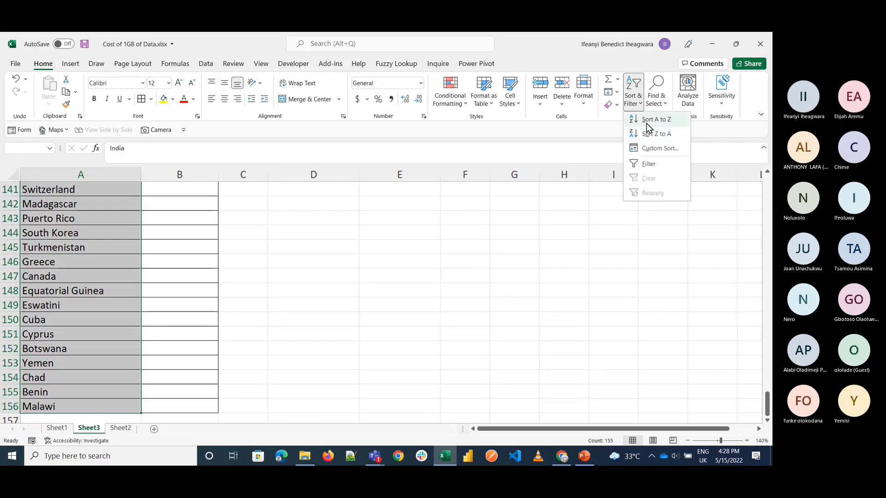
left_click(647, 123)
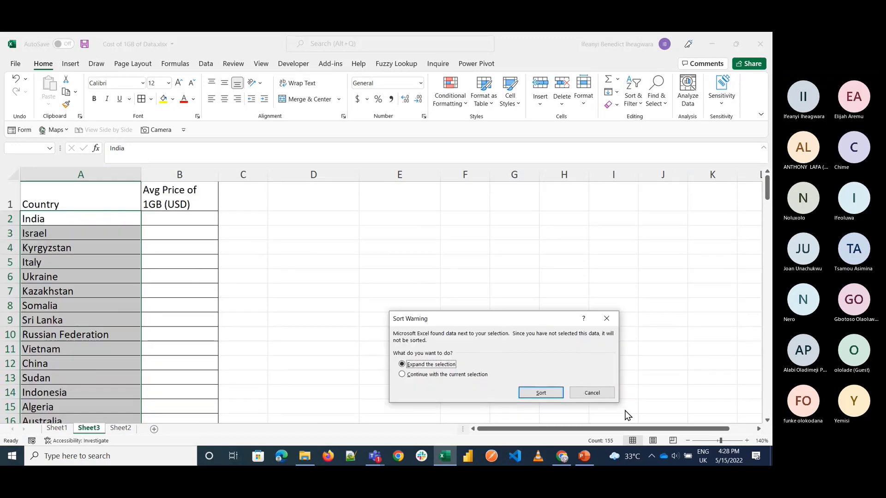
left_click(540, 394)
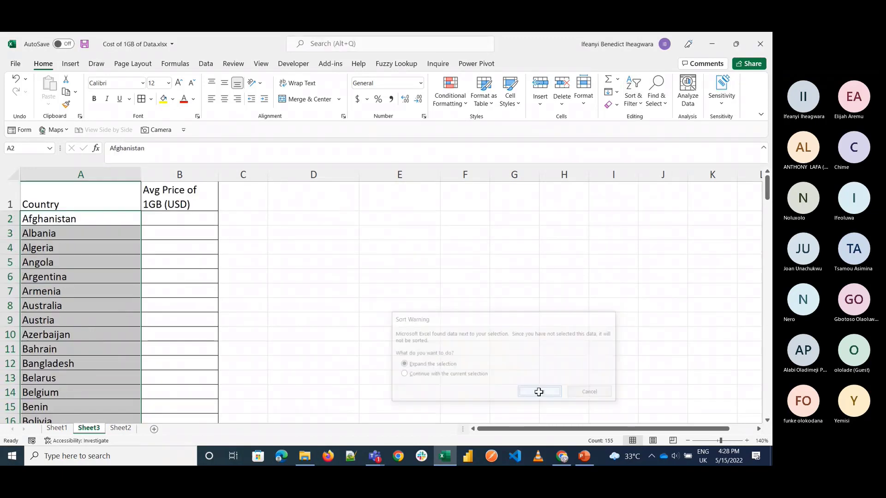
Step: Start a VLOOKUP in B2 of Sheet3 for the country in A2, referencing the range A1:C156 on Sheet1
left_click(187, 223)
type("=vlo")
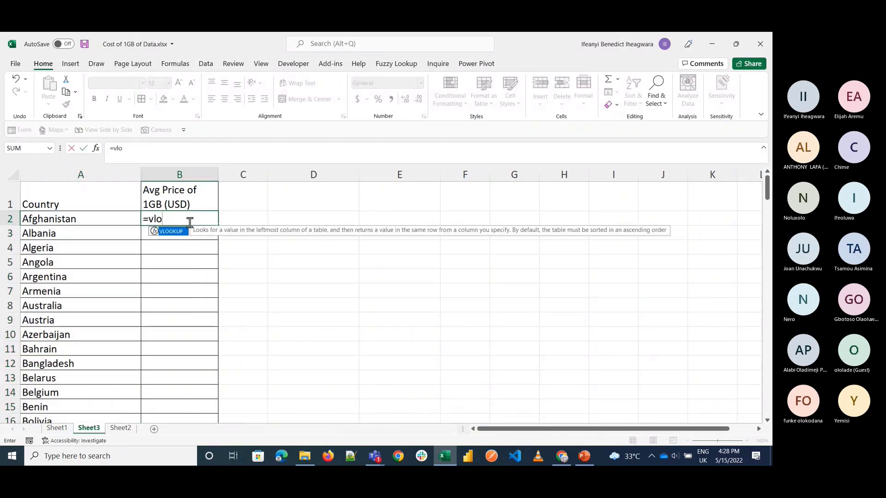
key("Tab")
left_click(99, 221)
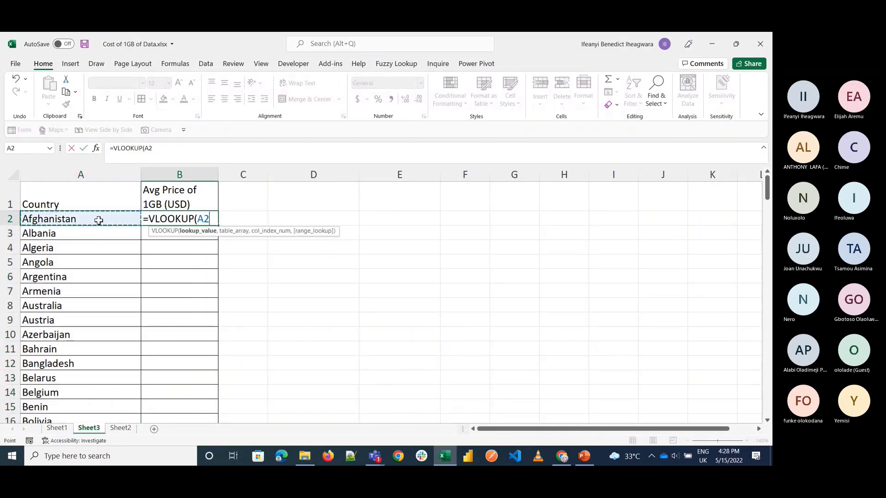
left_click(56, 428)
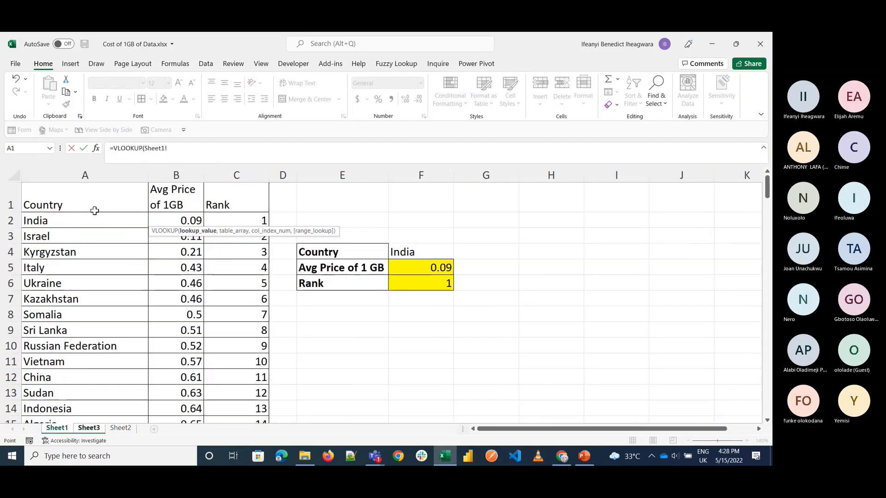
left_click(94, 211)
key("ctrl+shift+Right")
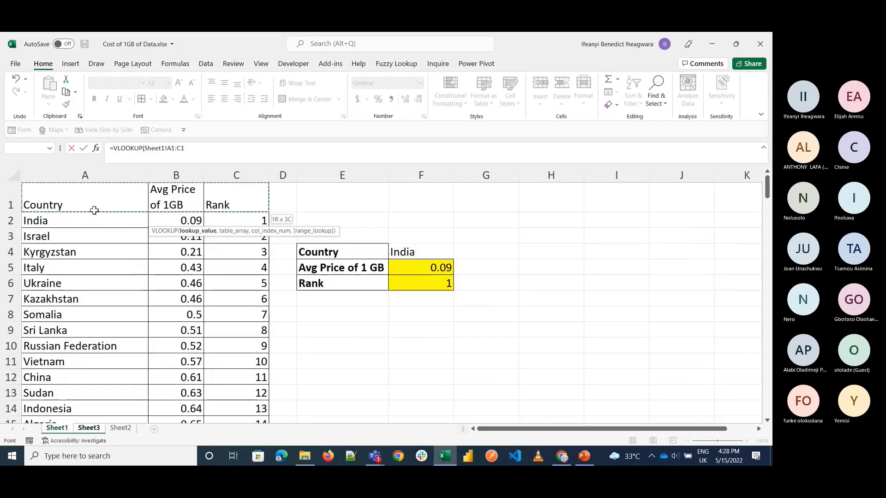
key("ctrl+shift+Down")
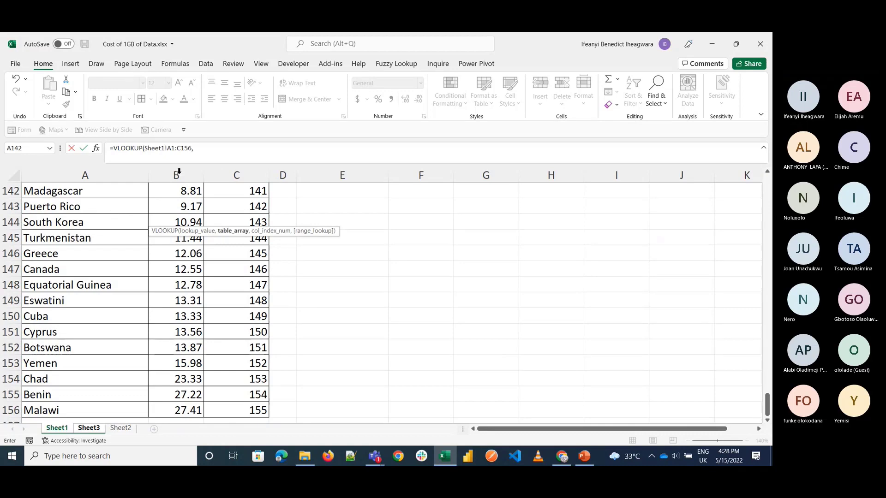
Step: Complete the VLOOKUP with column index 2 and FALSE for an exact match
type("2,")
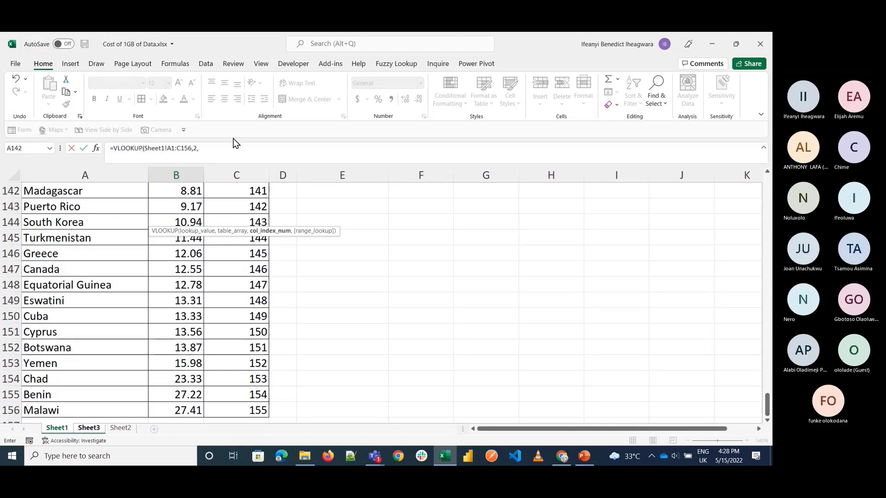
left_click(212, 152)
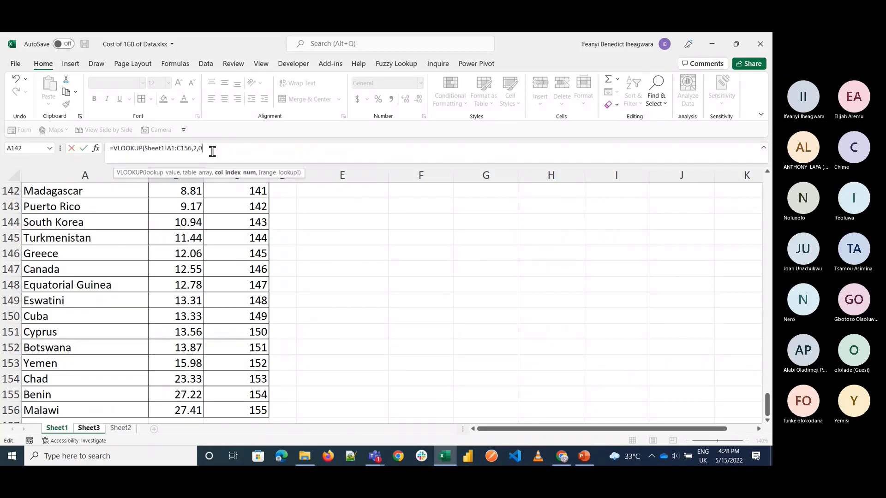
type("f")
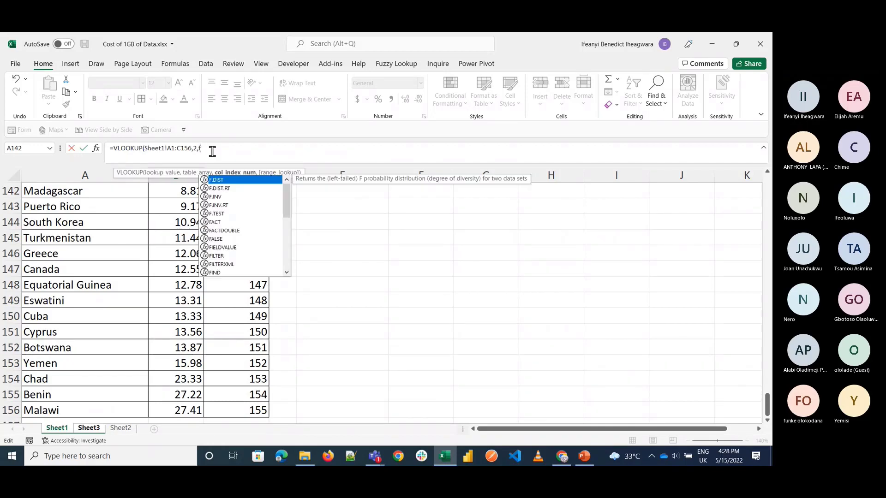
type("alse")
key("Return")
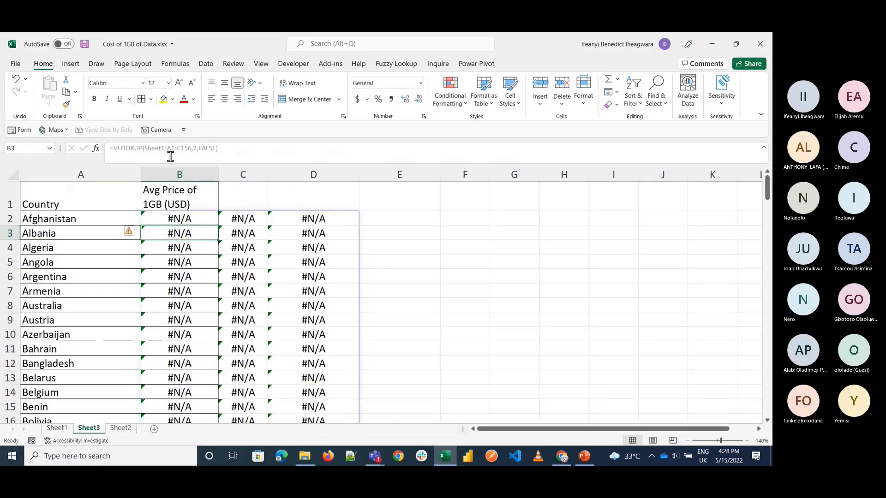
Step: Insert A2 as the lookup value in B2's formula, making it =VLOOKUP(A2,Sheet1!A1:C156,2,FALSE)
key("BackSpace")
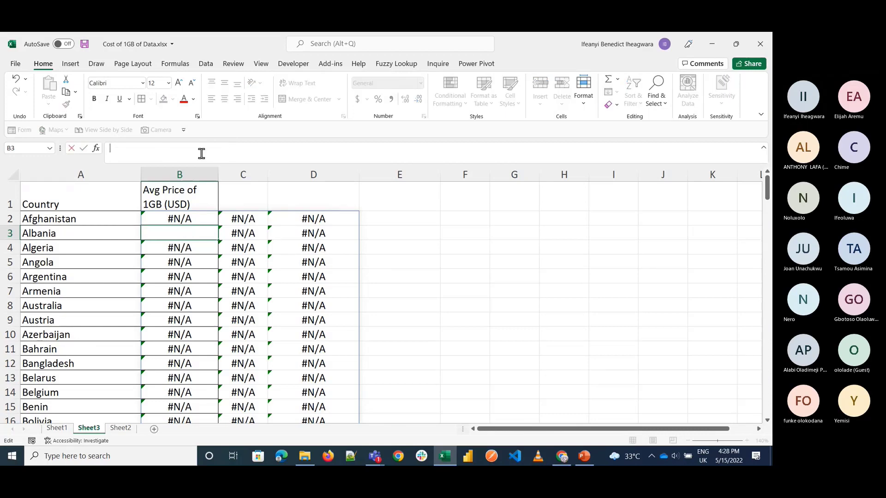
left_click(193, 214)
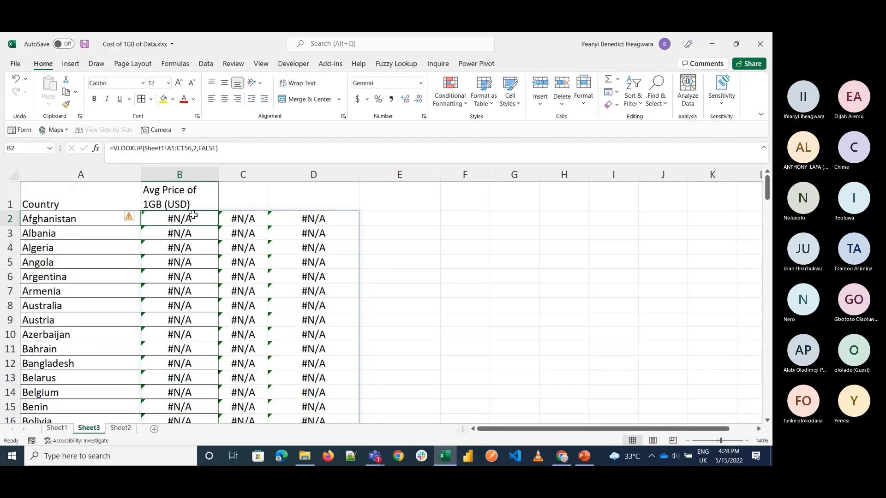
left_click(145, 148)
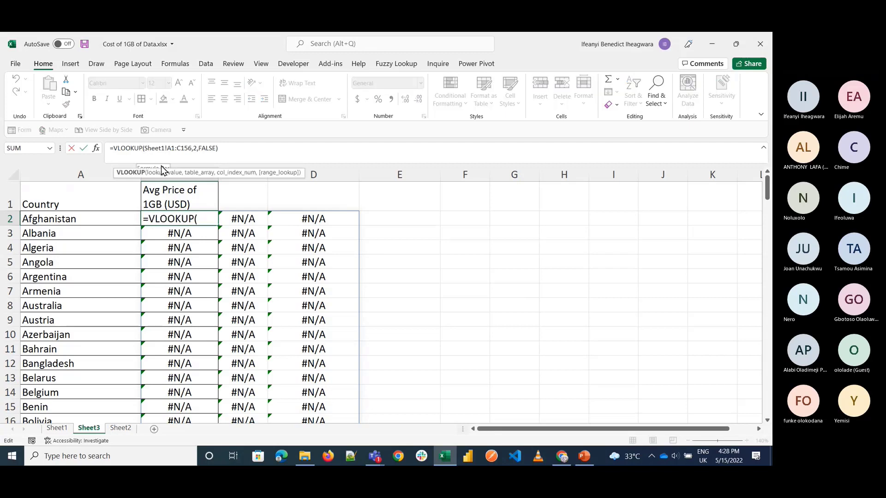
key("Right")
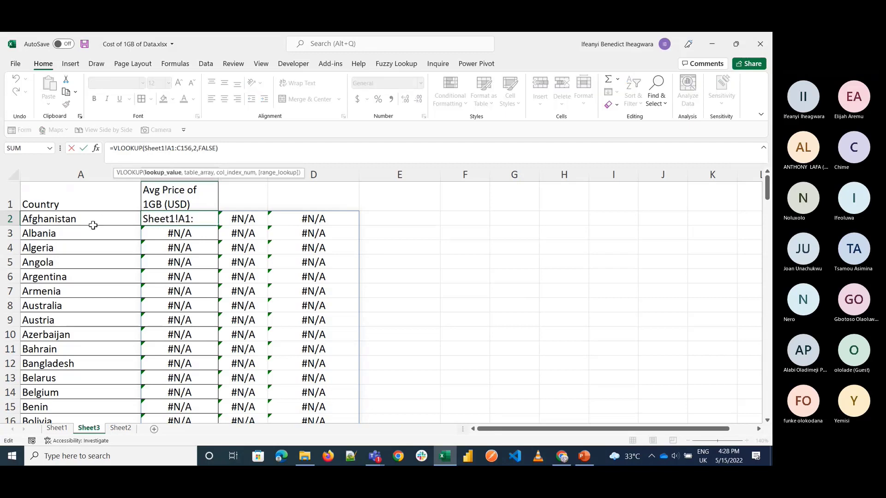
left_click(91, 225)
type(",")
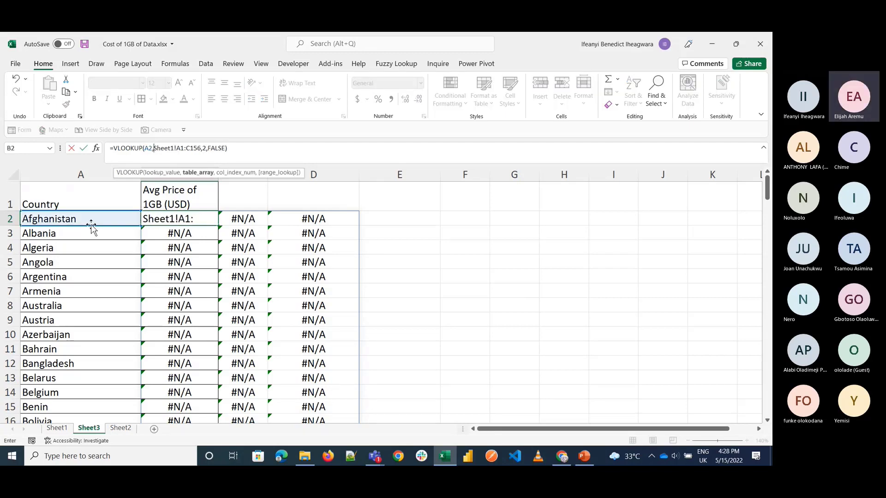
key("ctrl+Return")
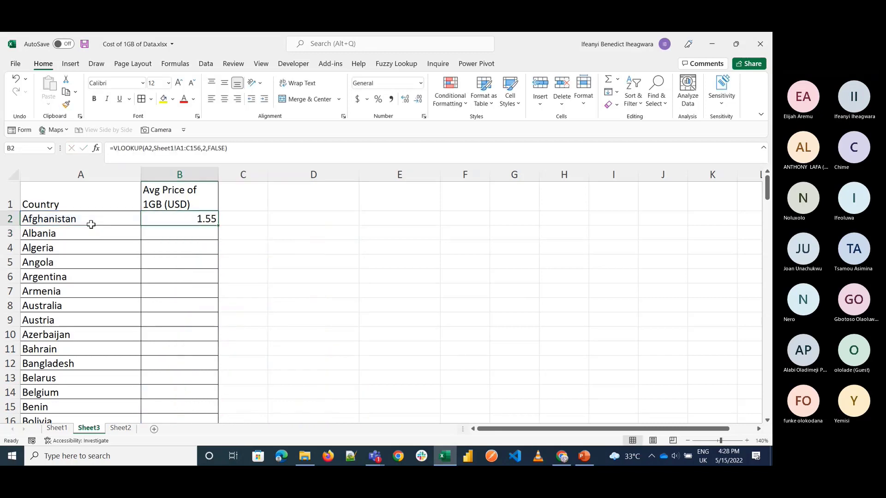
Step: Fill the VLOOKUP formula from B2 down column B for all countries and review the results down the list
double_click(218, 228)
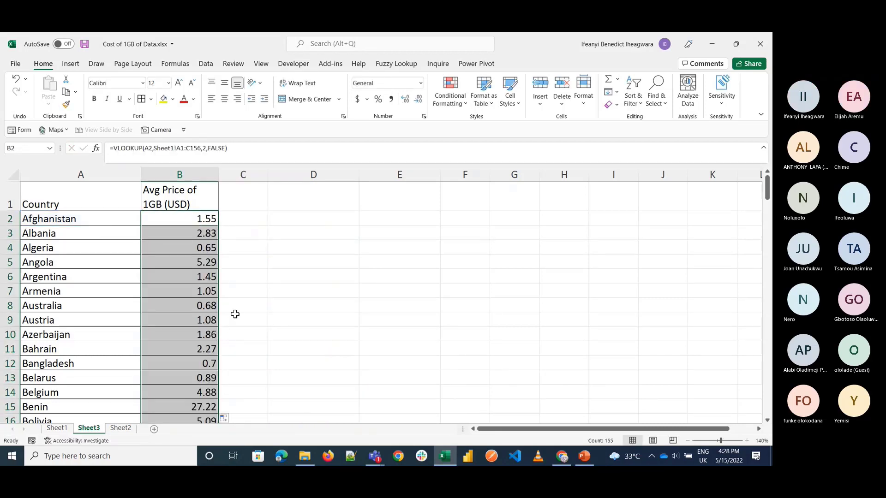
scroll(235, 314, "down", 16)
scroll(235, 314, "down", 11)
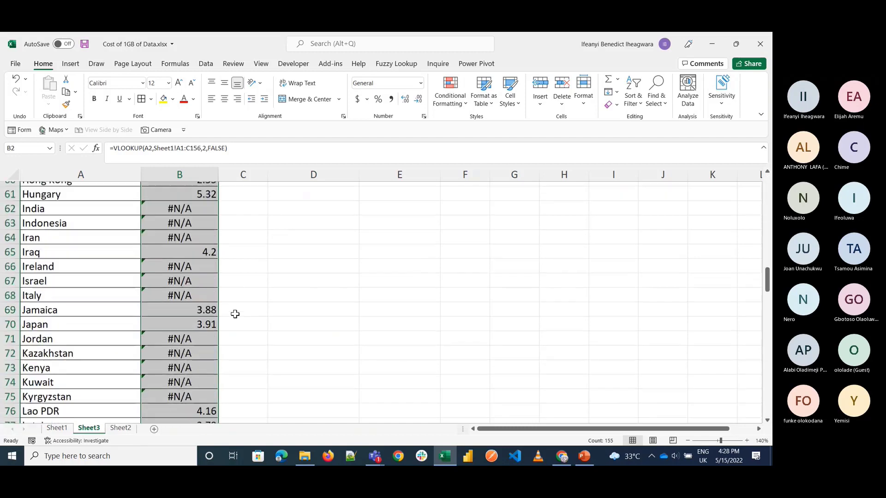
scroll(235, 314, "down", 20)
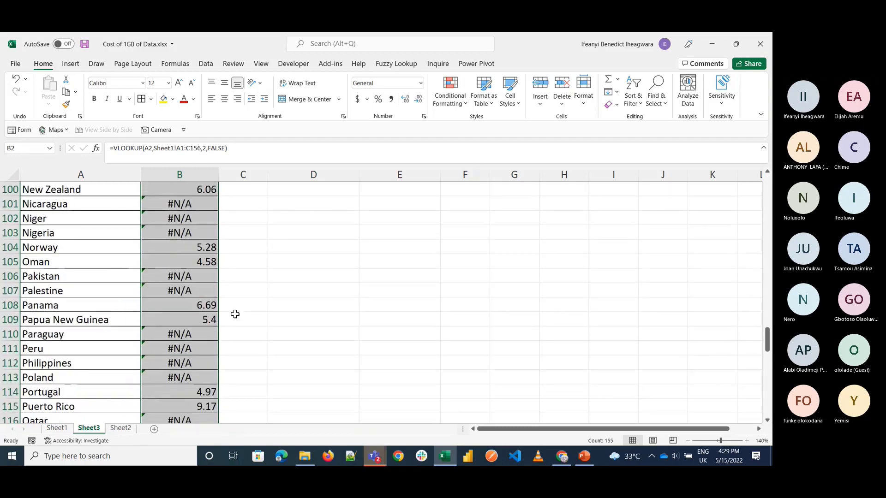
scroll(235, 314, "up", 13)
scroll(234, 314, "up", 9)
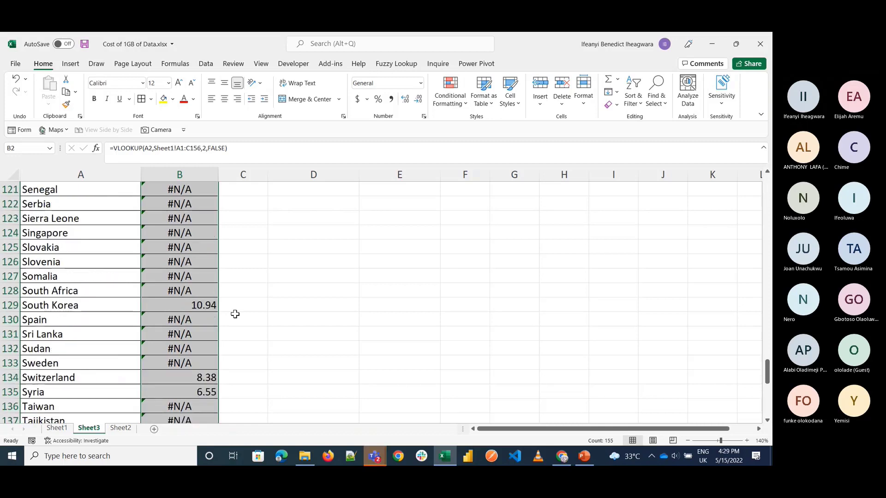
Step: Switch to Microsoft Teams to read the latest meeting chat messages, and return to the Excel workbook
left_click(378, 459)
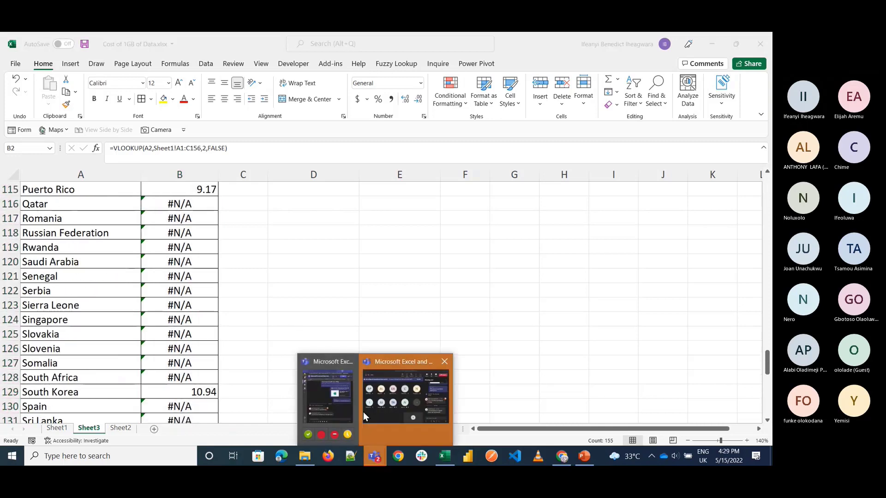
left_click(329, 402)
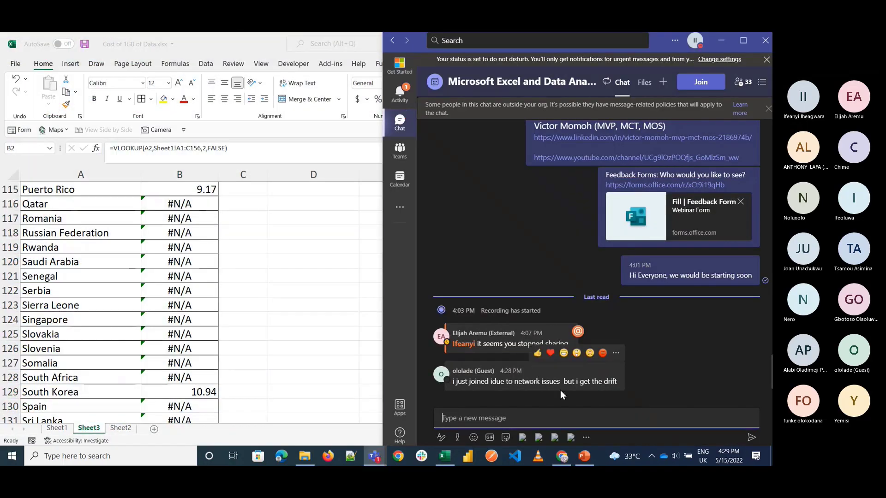
left_click(344, 333)
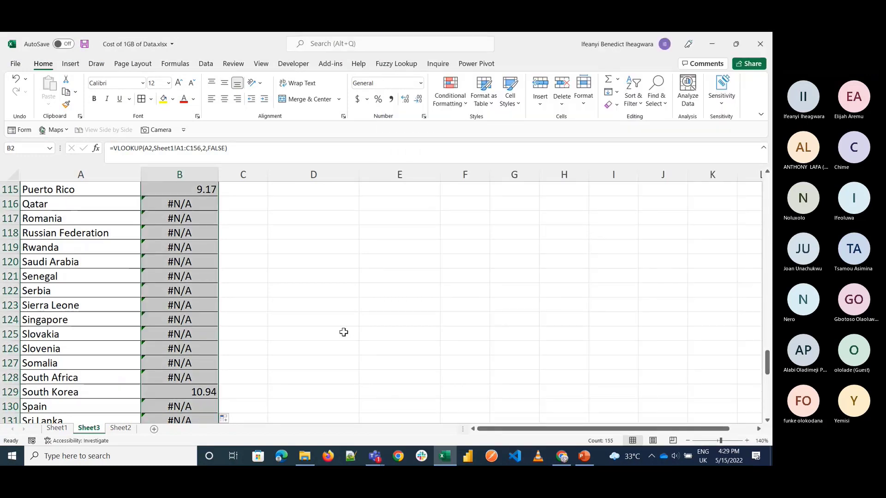
Step: Examine the arguments of the VLOOKUP formula in B2 of Sheet3
scroll(231, 348, "up", 20)
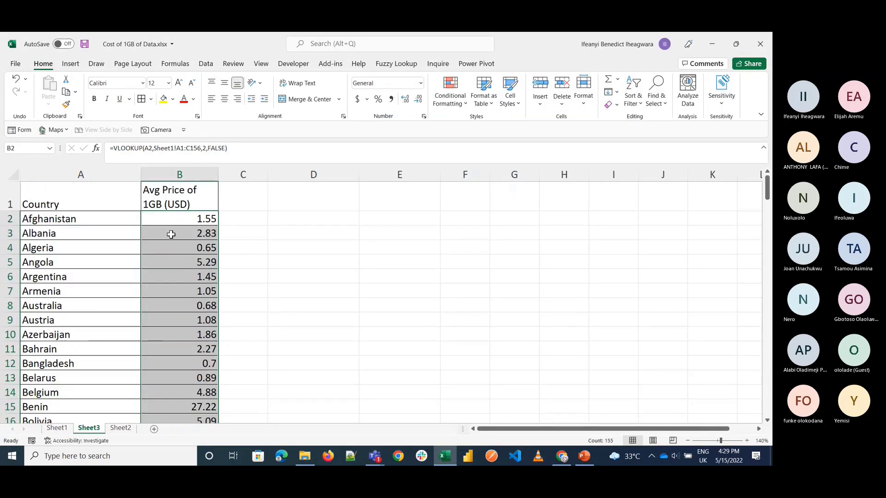
double_click(160, 217)
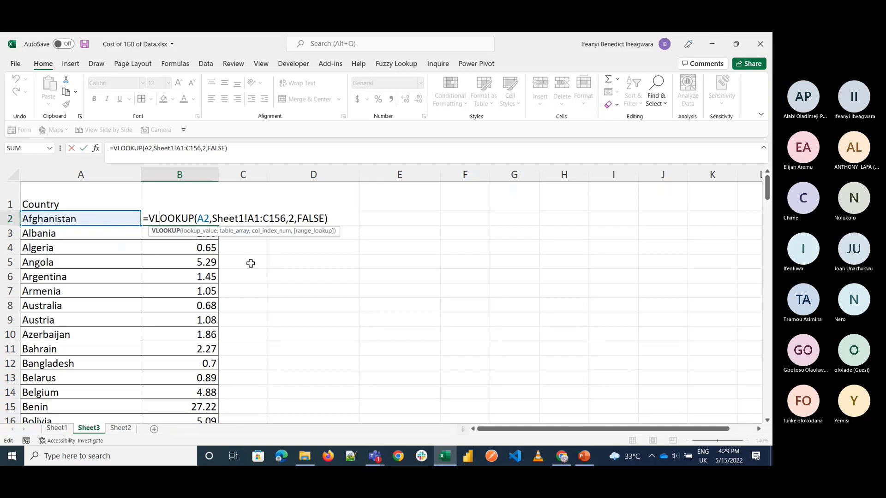
key("ctrl+Return")
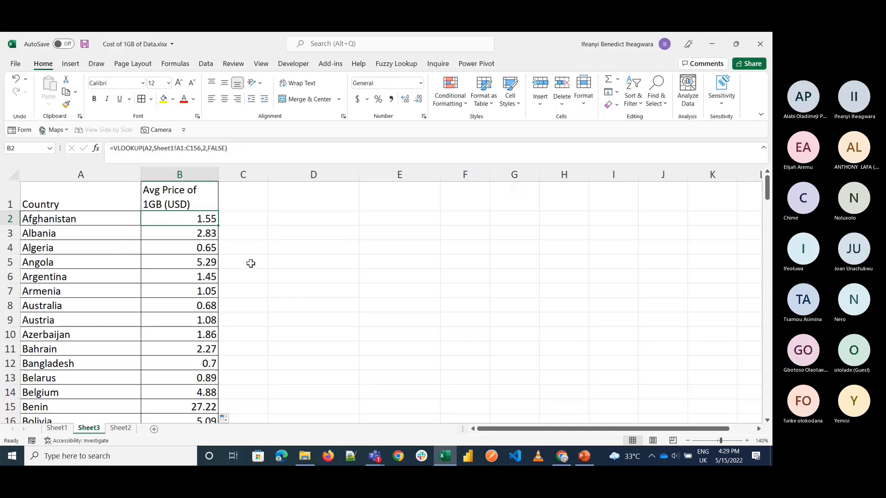
Step: Open a second window of the workbook and arrange the two windows vertically
left_click(263, 65)
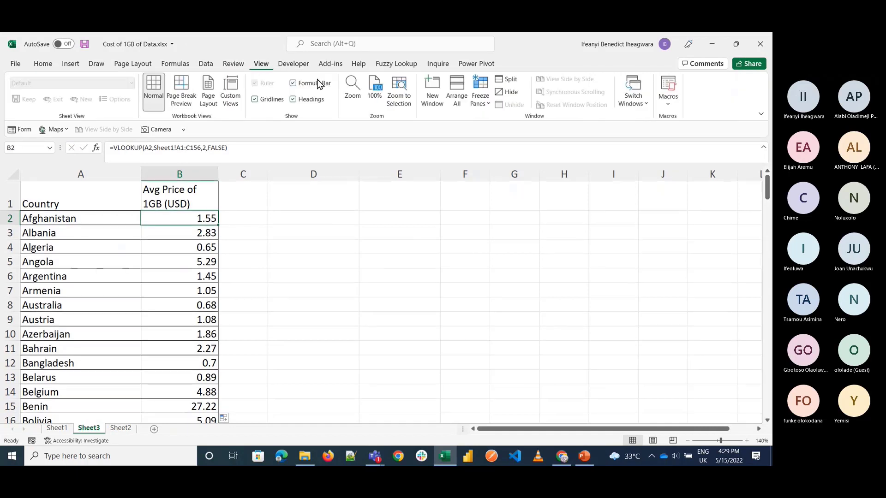
left_click(431, 92)
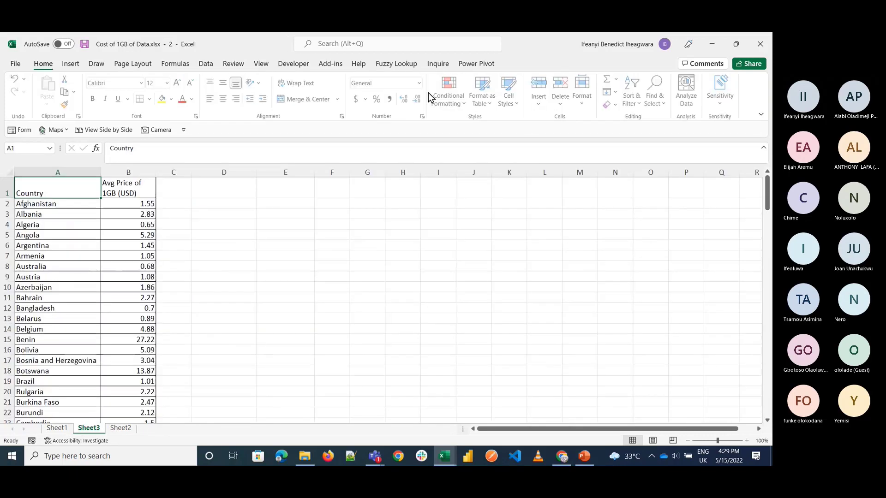
left_click(261, 65)
left_click(456, 95)
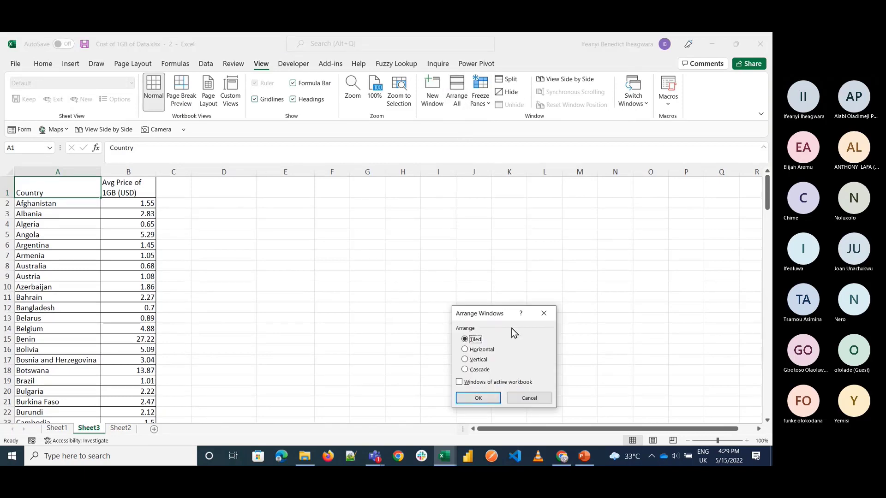
left_click(475, 360)
left_click(478, 399)
left_click(292, 241)
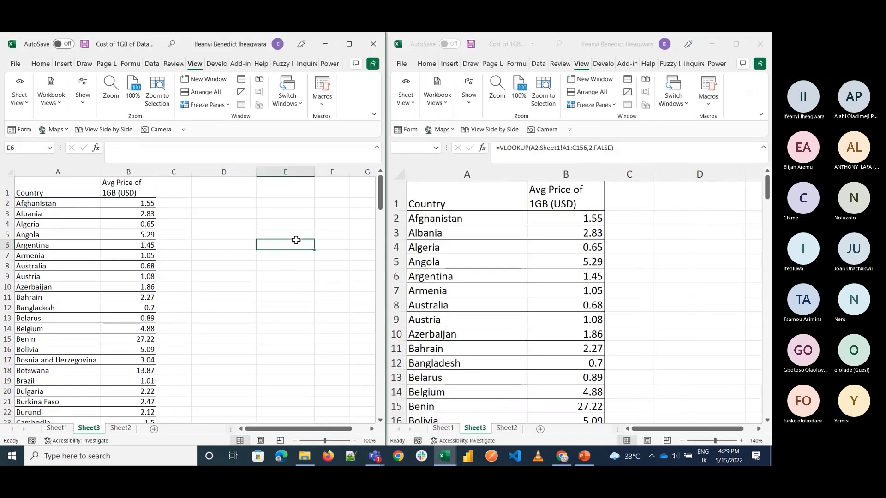
scroll(513, 296, "down", 1)
scroll(243, 207, "up", 1)
Step: Display Sheet1 in one of the two workbook windows and look through its country price table beside Sheet3
left_click(57, 429)
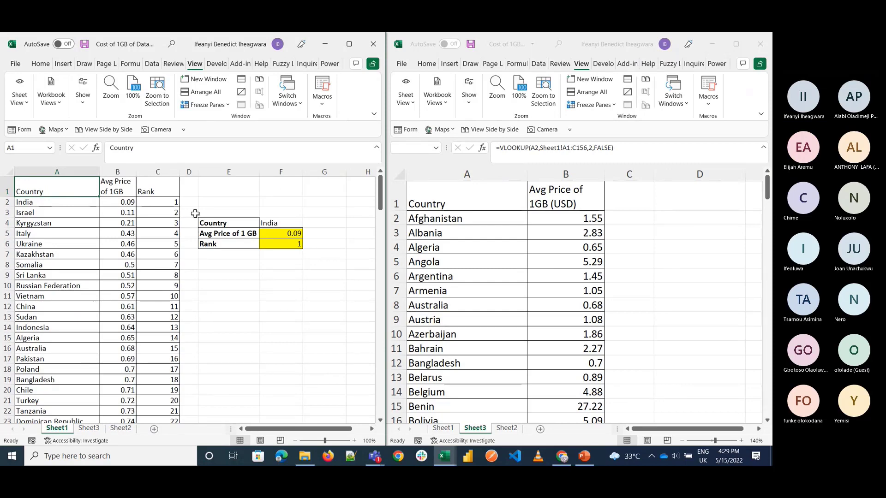
scroll(574, 302, "down", 10)
scroll(574, 302, "up", 6)
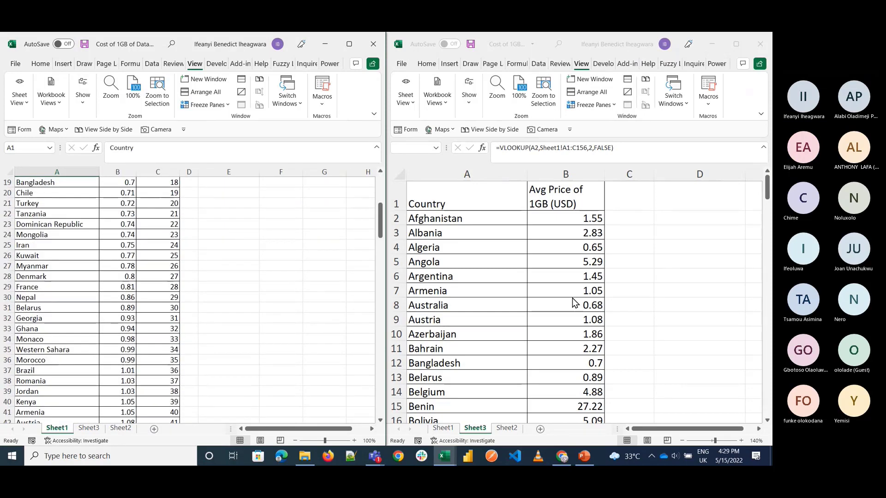
scroll(575, 277, "up", 6)
Step: Examine the table_array argument of the VLOOKUP formula in B2 of Sheet3, leaving the formula as it is
left_click(546, 215)
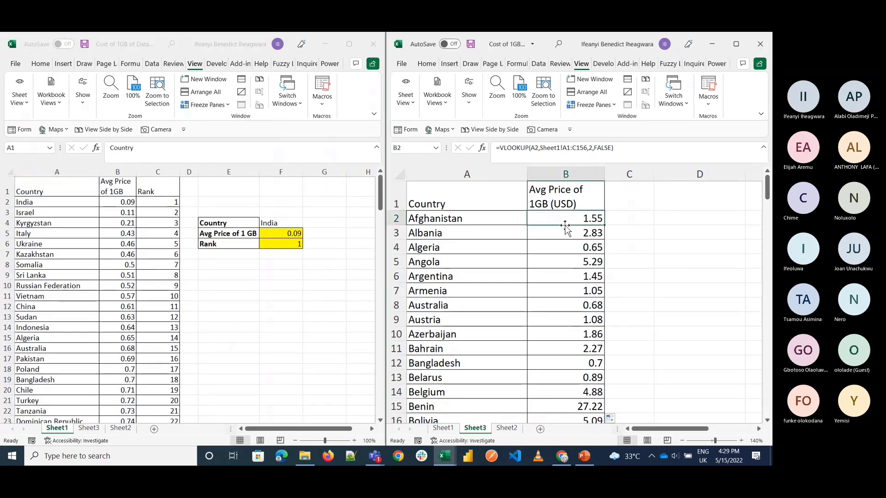
double_click(549, 218)
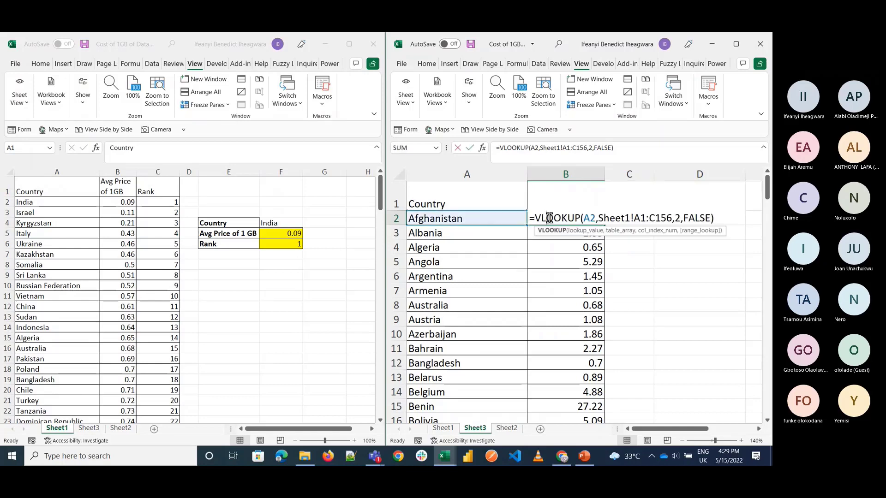
left_click(625, 218)
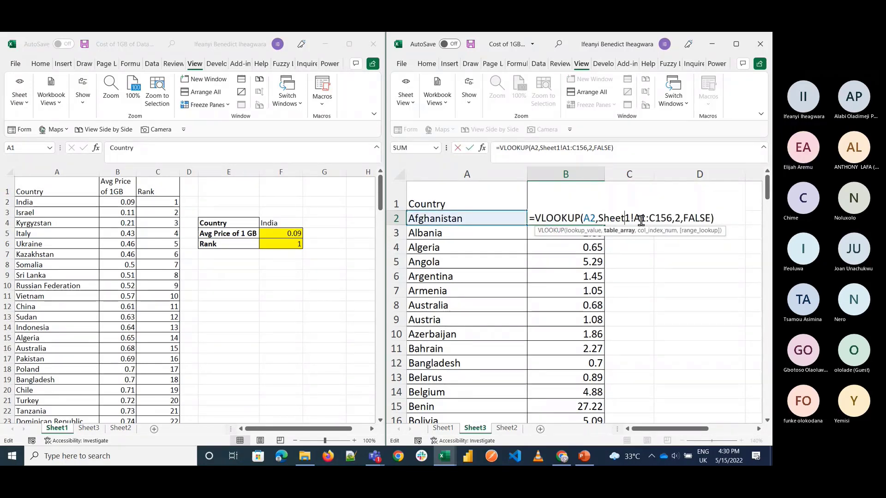
key("Escape")
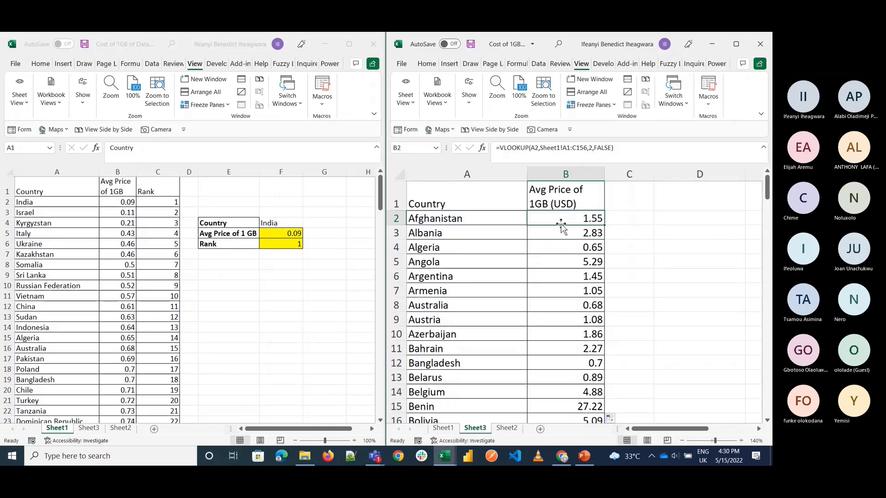
Step: Enter =FORMULATEXT(B2) in C2 of Sheet3 to show the VLOOKUP formula as text
left_click(627, 222)
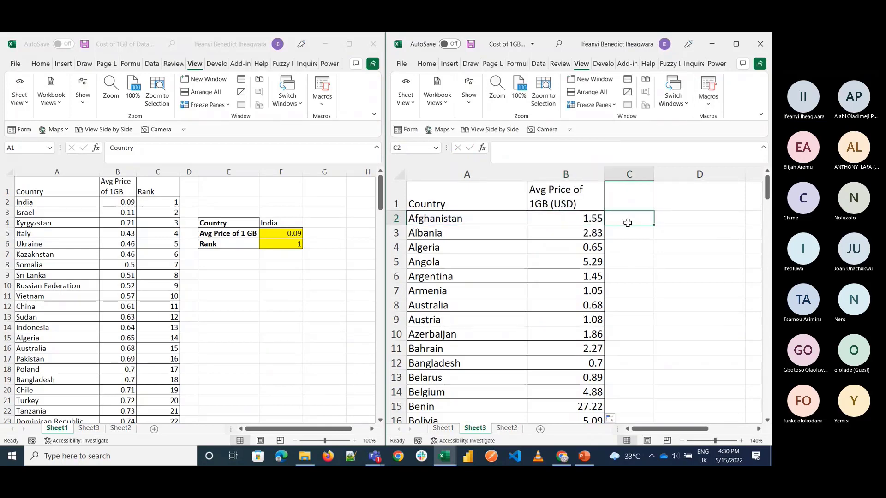
type("=form")
key("Tab")
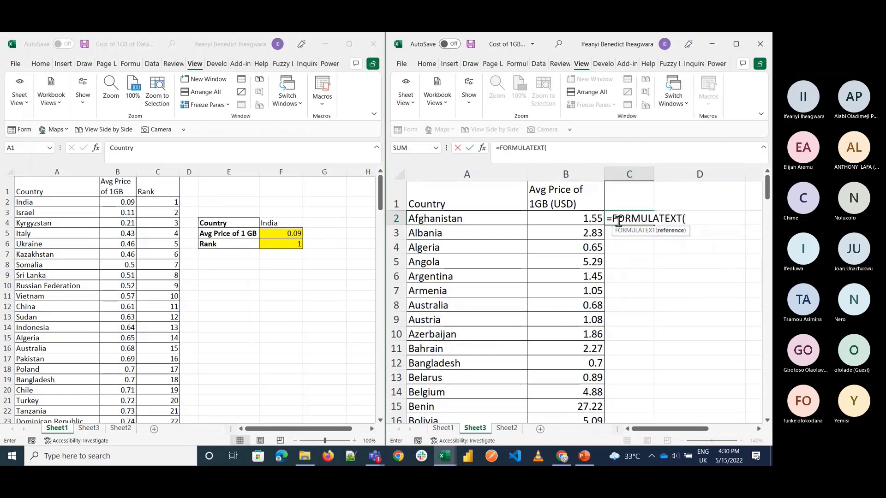
left_click(599, 220)
type(")")
key("Return")
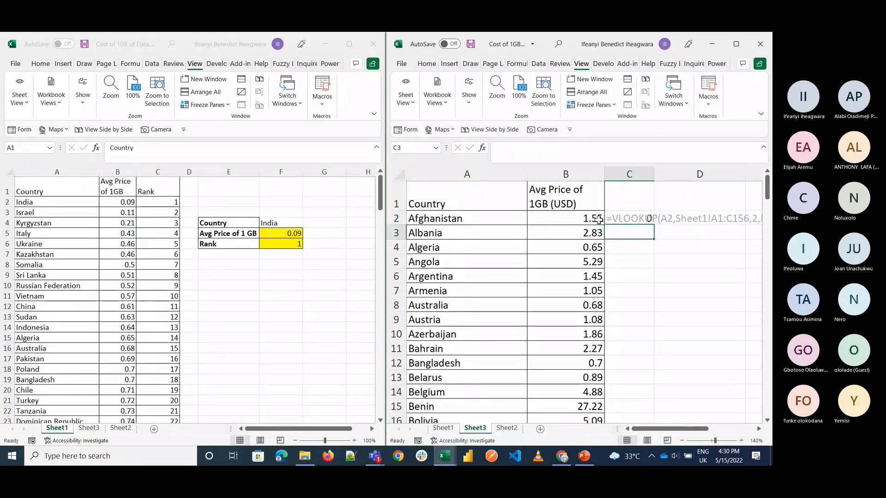
key("Up")
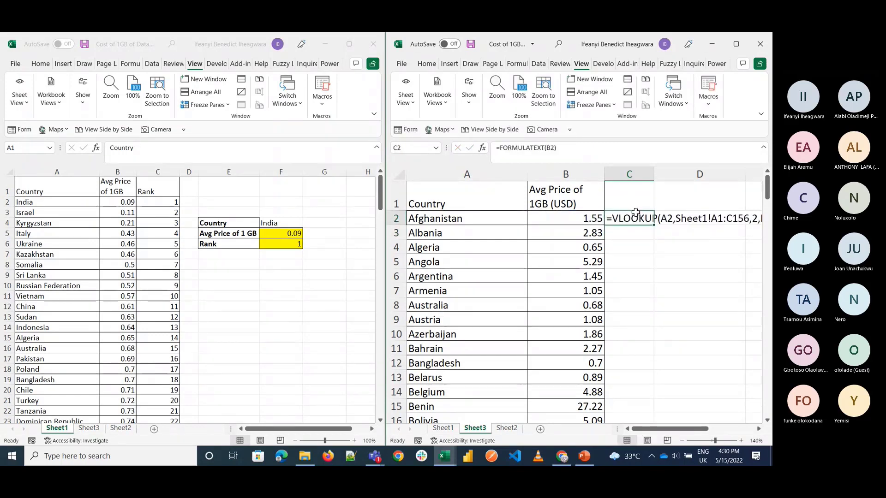
Step: Close the Sheet1 window, maximize the Sheet3 window and widen column C to fit the formula text
left_click(358, 46)
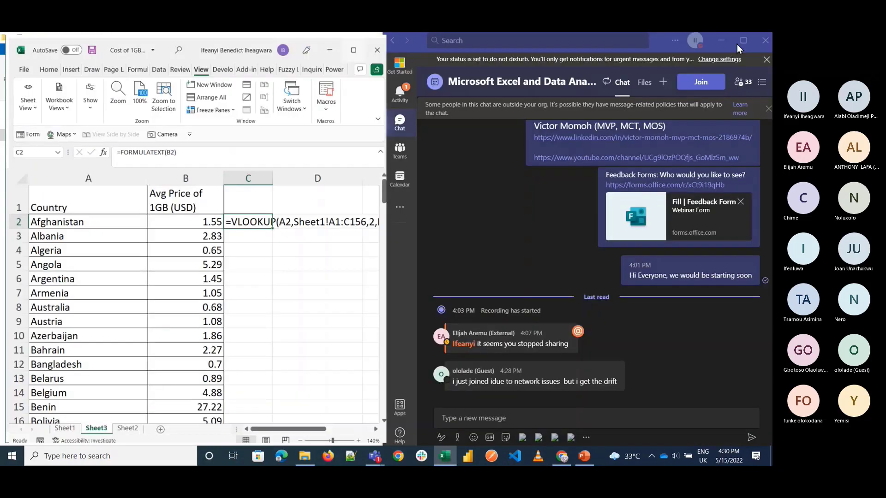
left_click(737, 44)
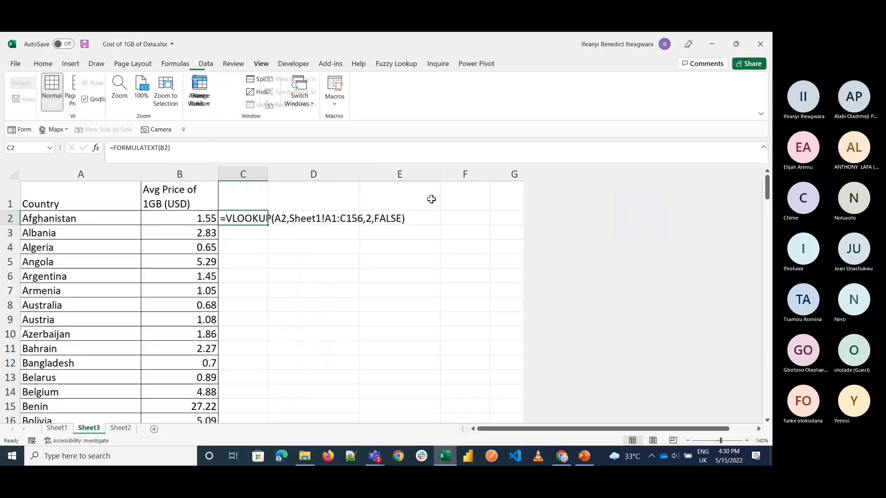
left_click_drag(268, 177, 432, 177)
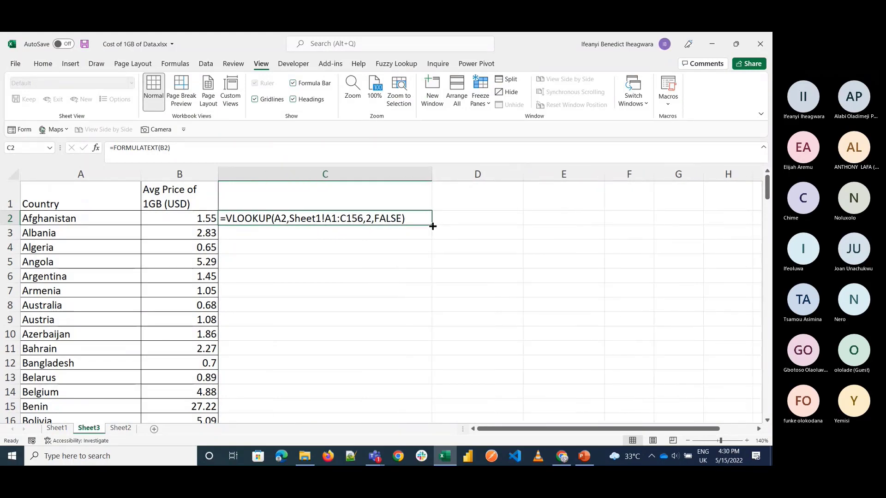
Step: Fill the FORMULATEXT formula from C2 down column C for all countries and review the table ranges row by row
double_click(432, 225)
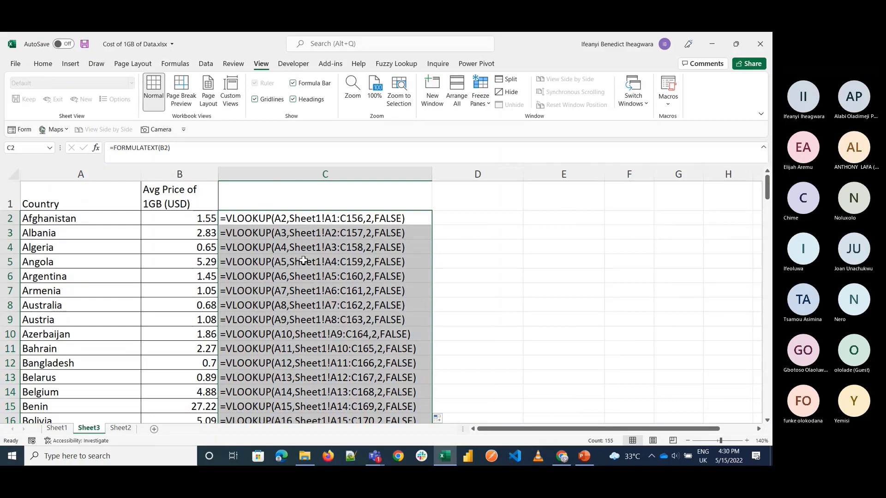
left_click(356, 276)
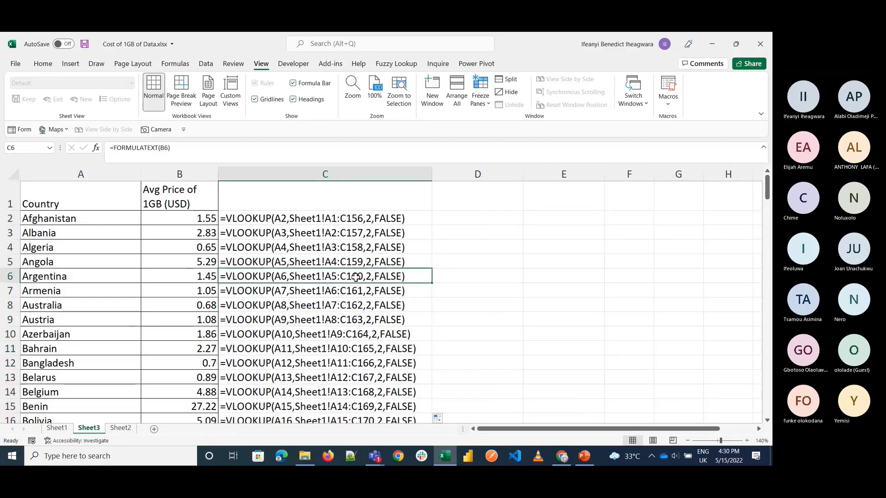
left_click(343, 305)
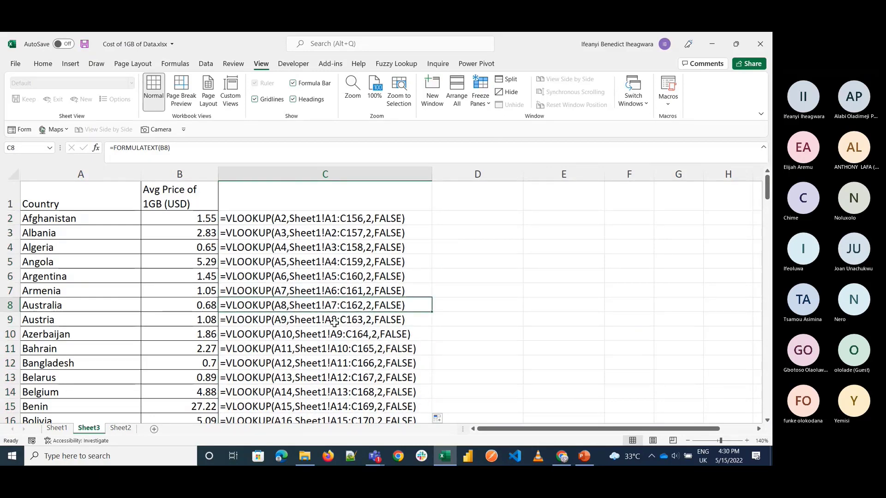
left_click(334, 321)
left_click(334, 334)
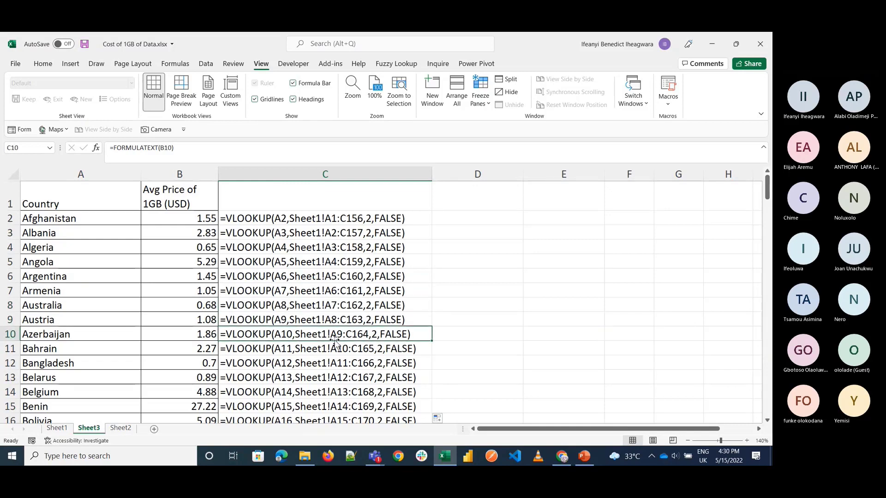
left_click(334, 347)
left_click(335, 364)
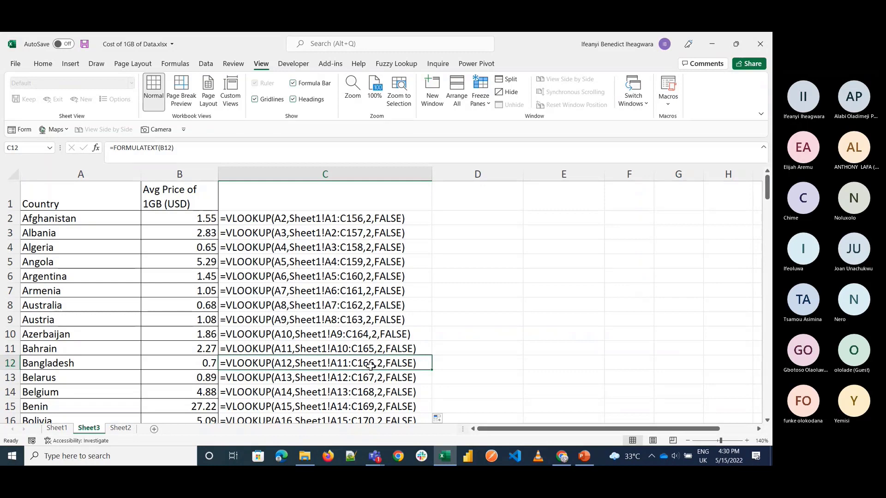
left_click(483, 276)
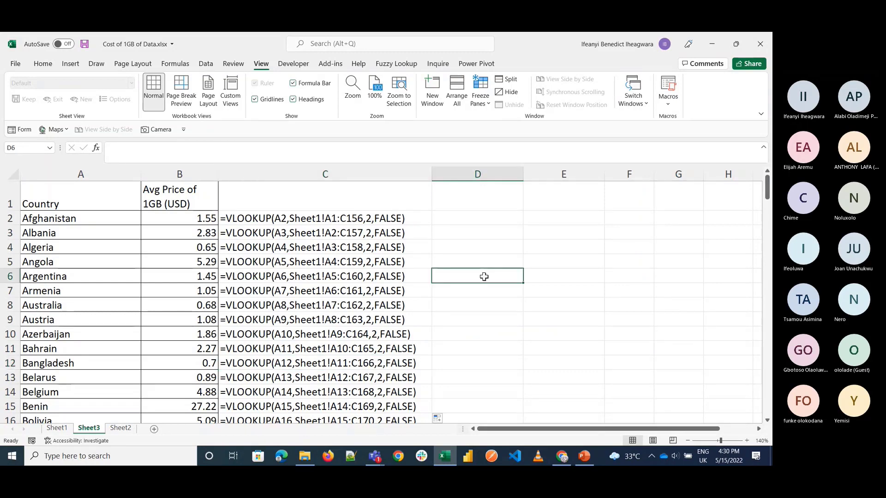
type("Refernc")
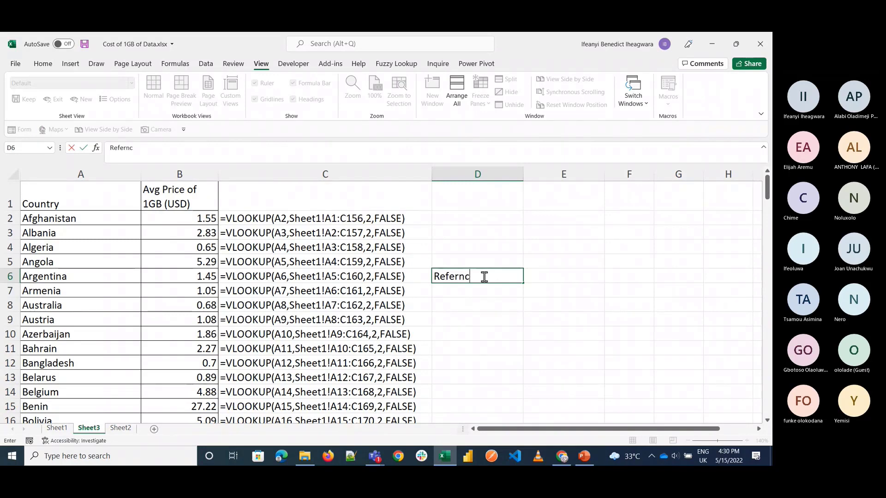
key("Escape")
key("Return")
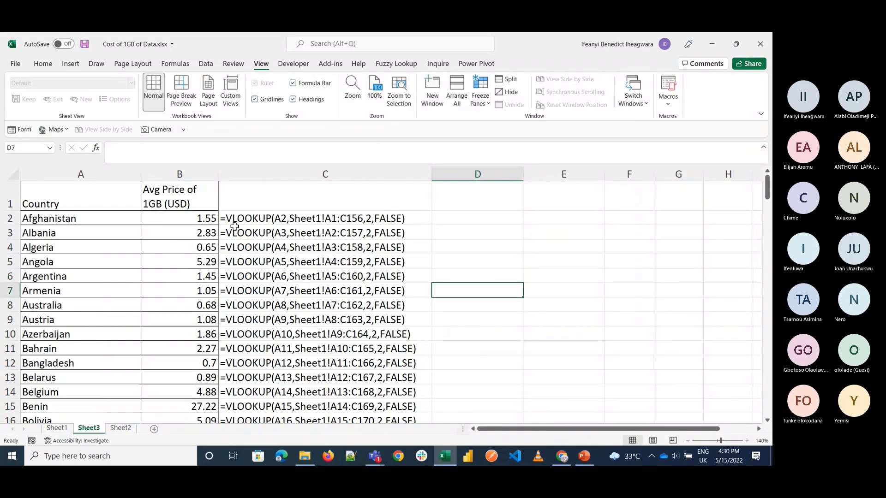
Step: Lock the table range in B2's VLOOKUP formula as the absolute reference Sheet1!$A$1:$C$156
left_click(203, 215)
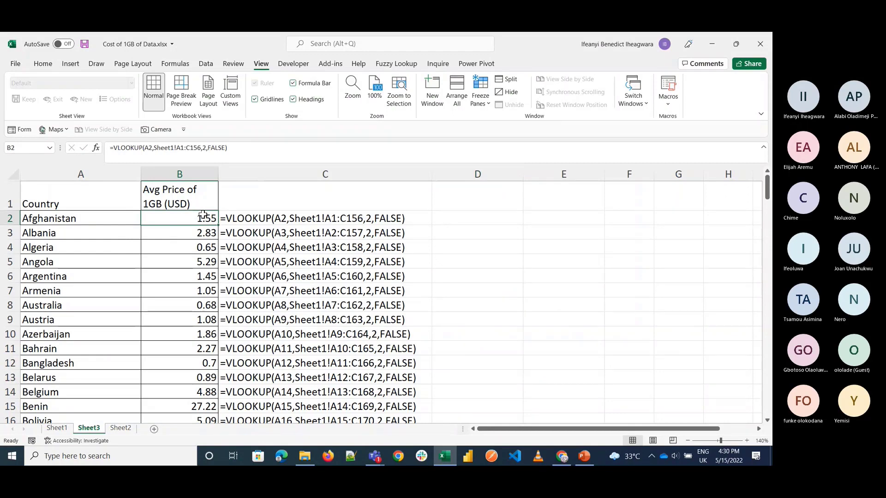
double_click(167, 222)
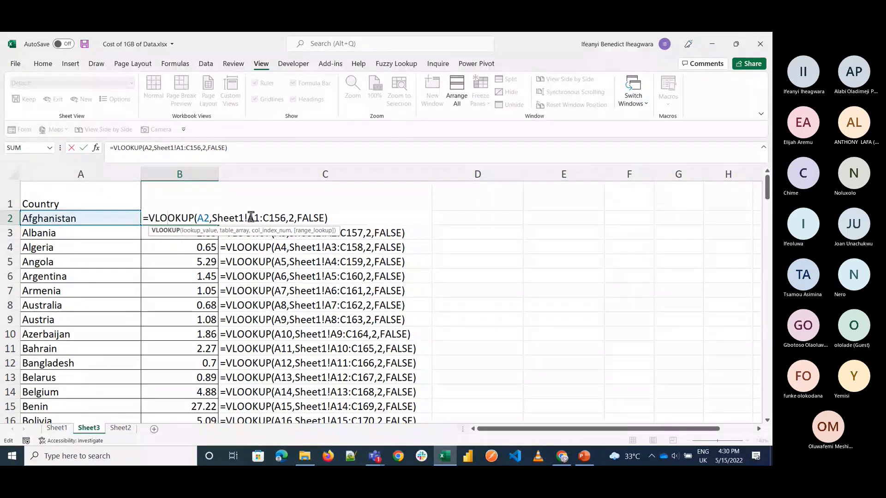
left_click(250, 216)
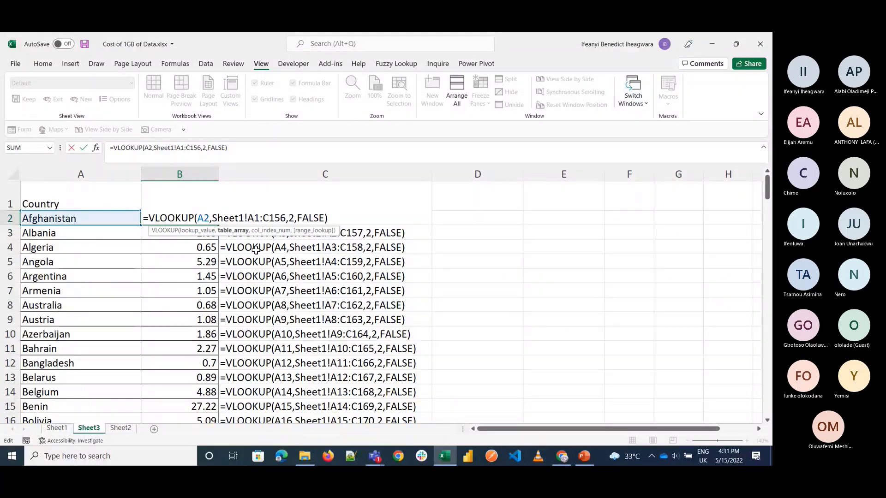
key("F4")
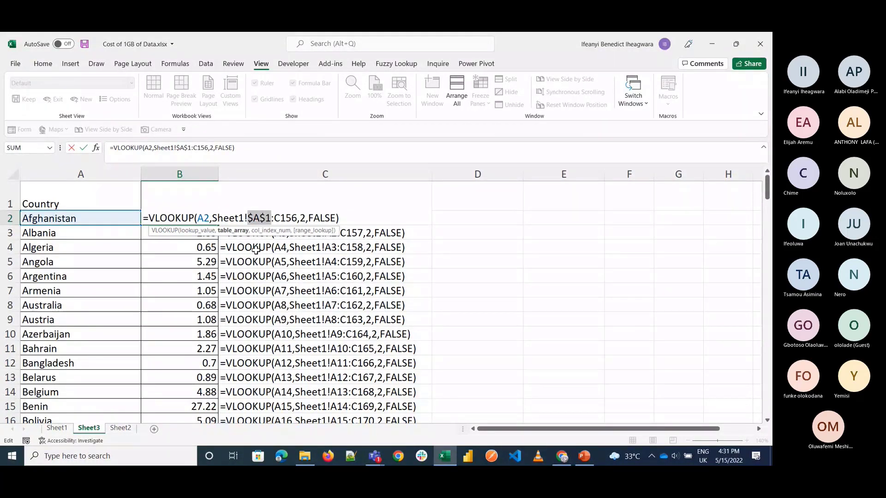
left_click(291, 219)
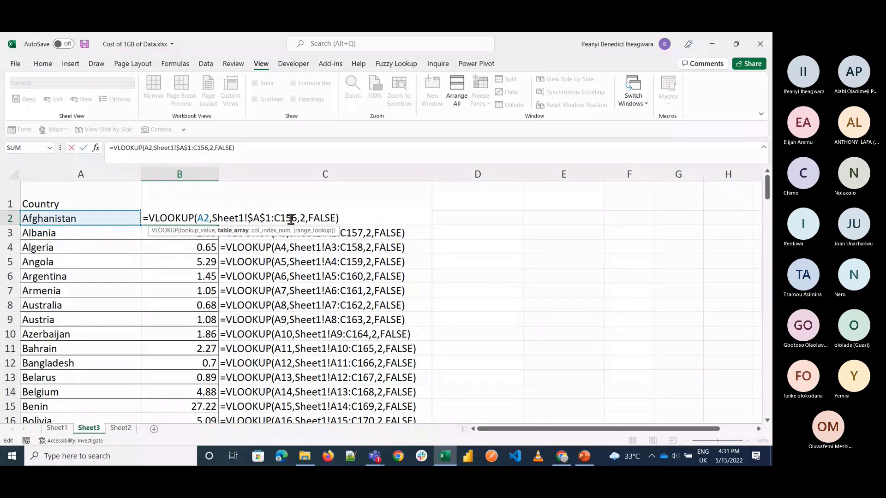
key("F4")
key("Return")
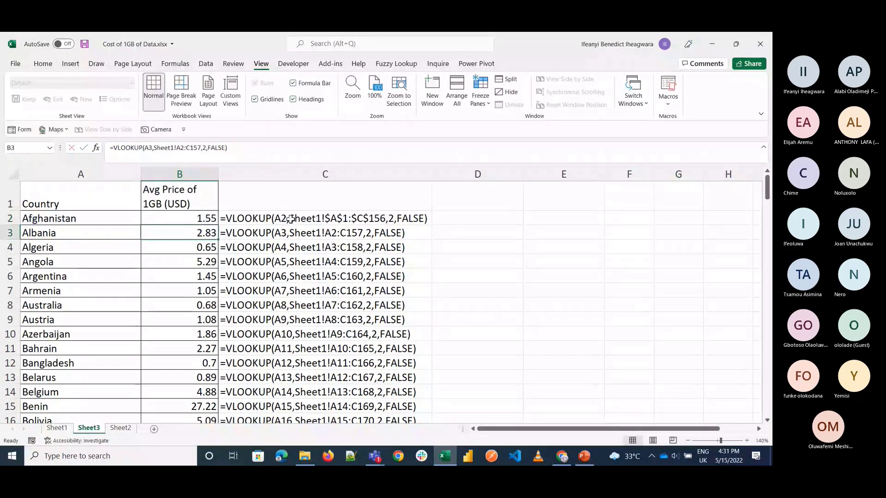
Step: Fill the VLOOKUP formula with the locked range from B2 down column B and review the rows through the list
left_click(210, 217)
double_click(218, 225)
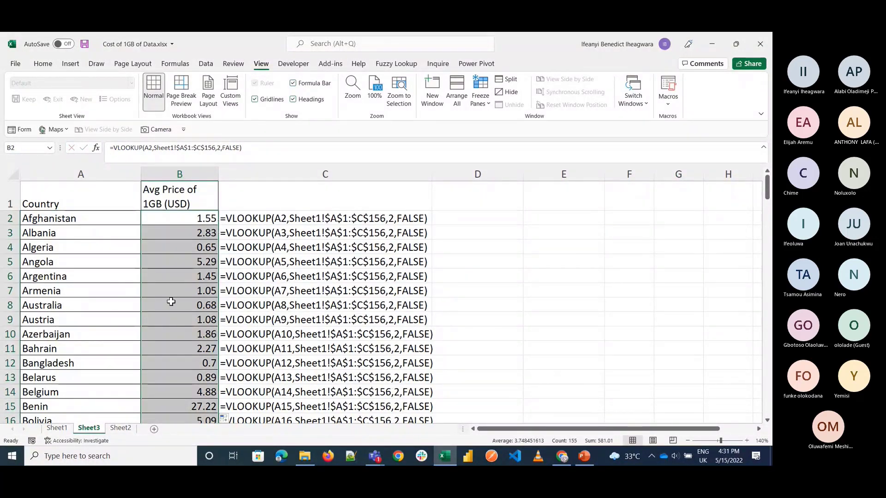
scroll(197, 341, "down", 20)
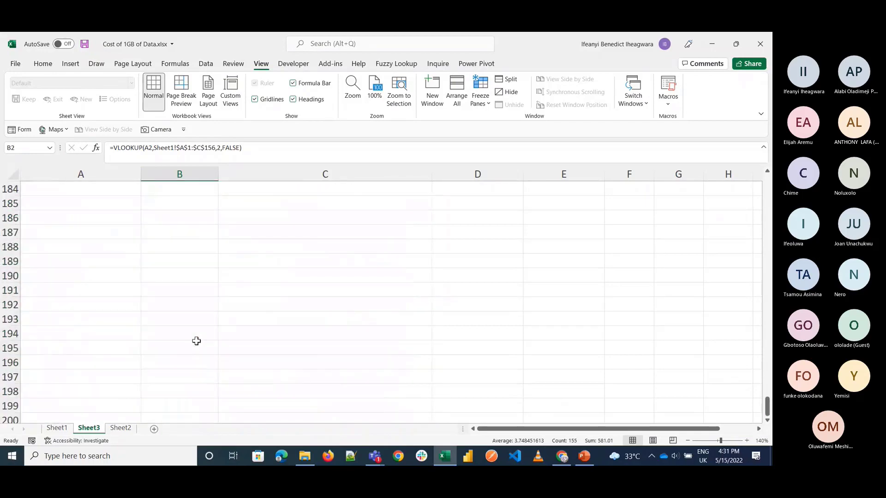
scroll(197, 341, "up", 8)
scroll(196, 341, "up", 20)
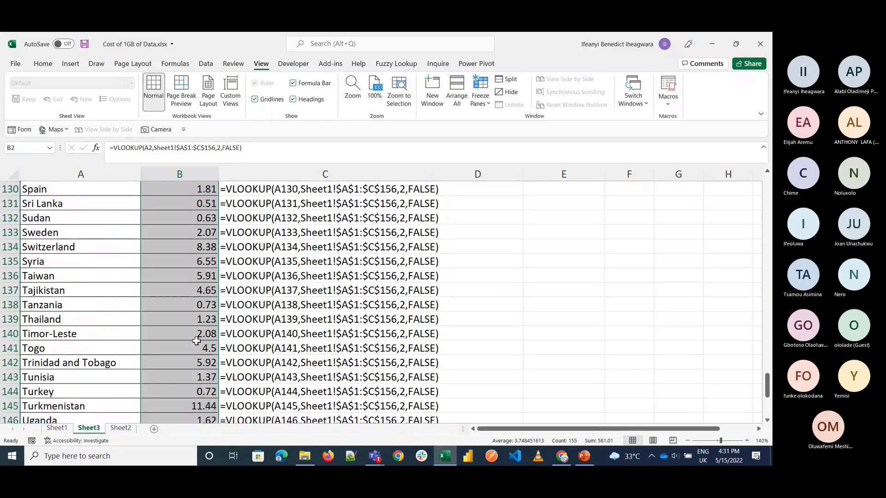
scroll(197, 341, "up", 7)
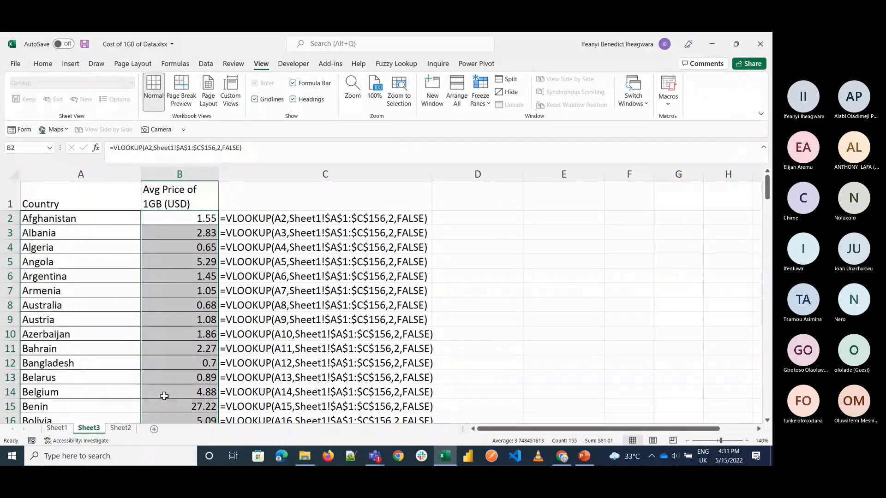
Step: Look over the source price table on Sheet1 and return to Sheet3
left_click(54, 428)
scroll(84, 275, "up", 20)
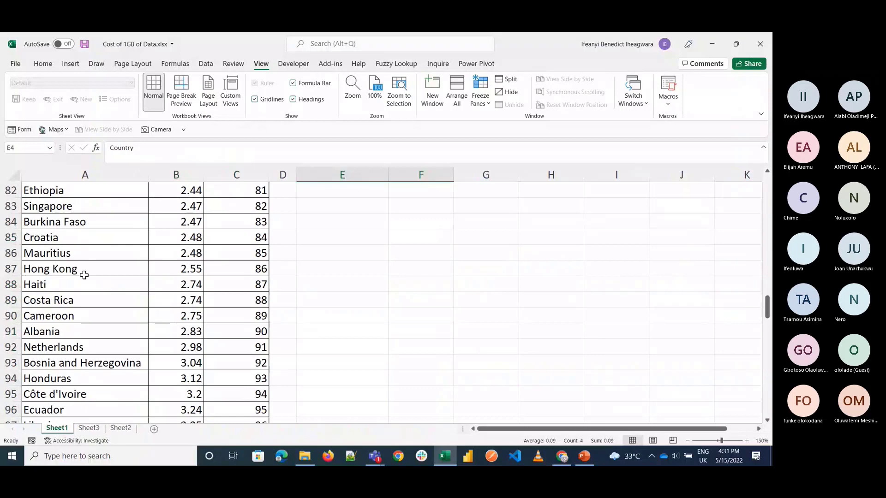
scroll(84, 275, "up", 20)
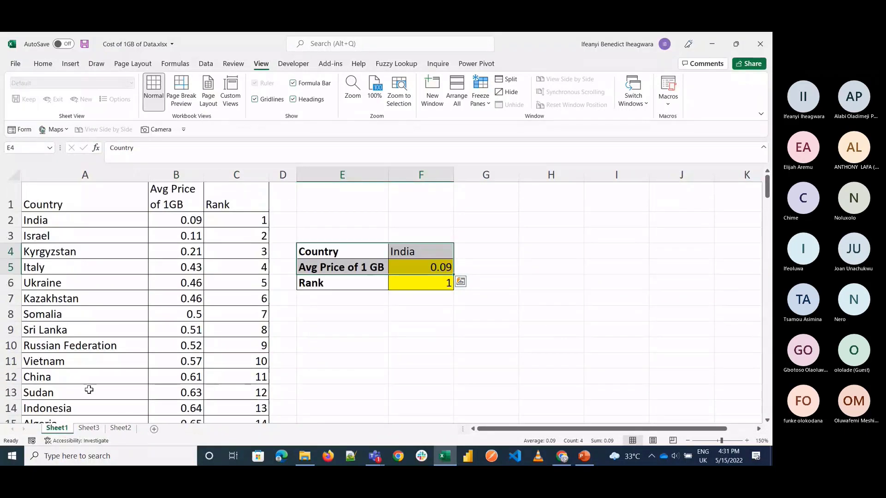
left_click(89, 428)
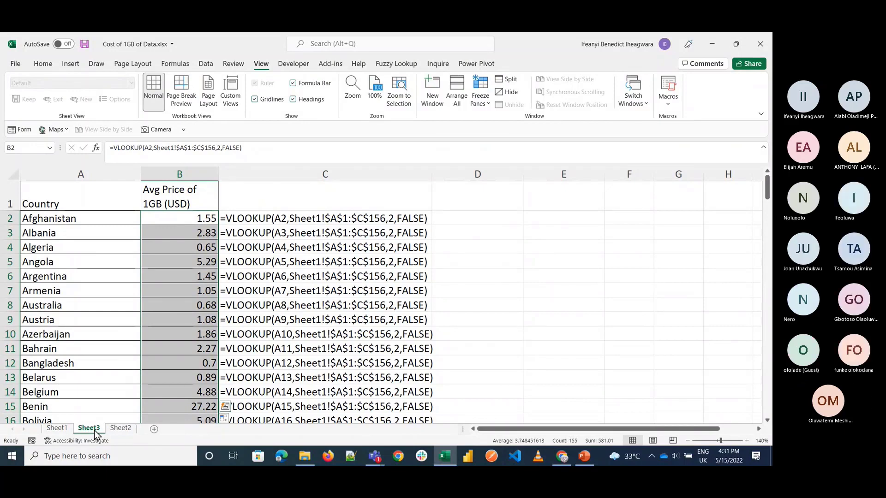
Step: Open the Unicorn+Companies folder in File Explorer and view the Unicorn Companies data set page in the browser
left_click(313, 456)
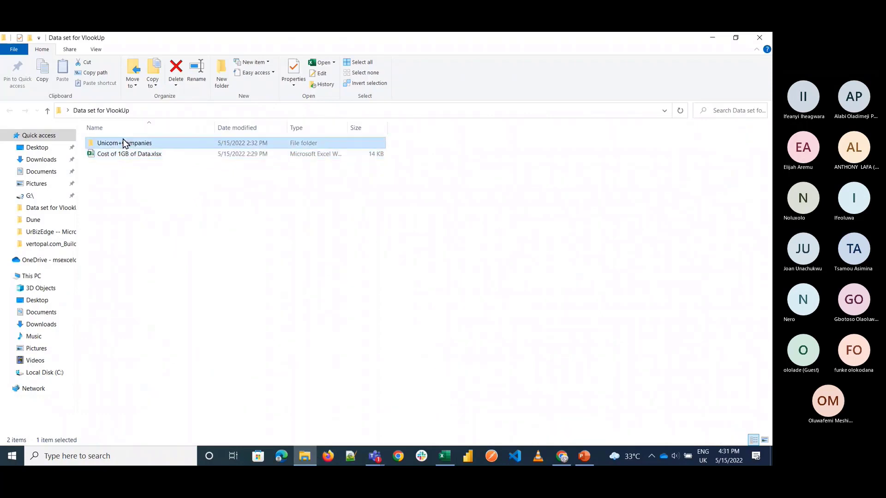
double_click(122, 144)
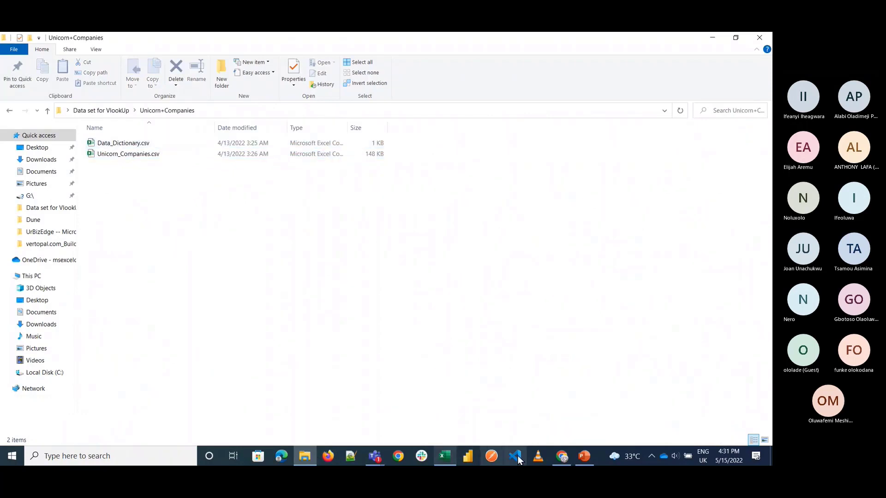
left_click(563, 459)
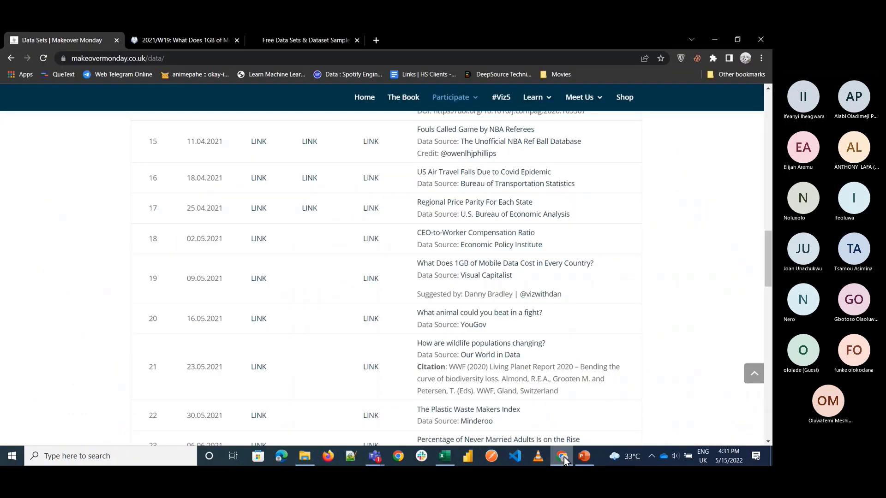
left_click(286, 36)
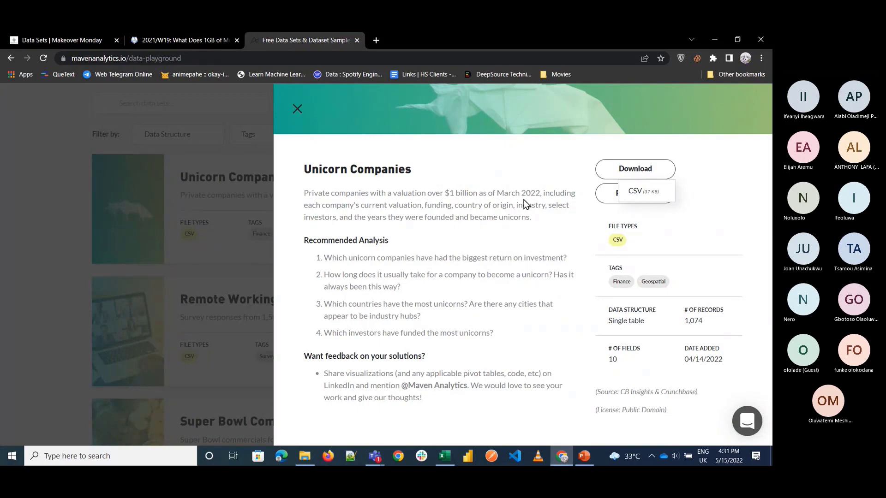
Step: Switch back to File Explorer and open Unicorn_Companies.csv in Excel
left_click(313, 456)
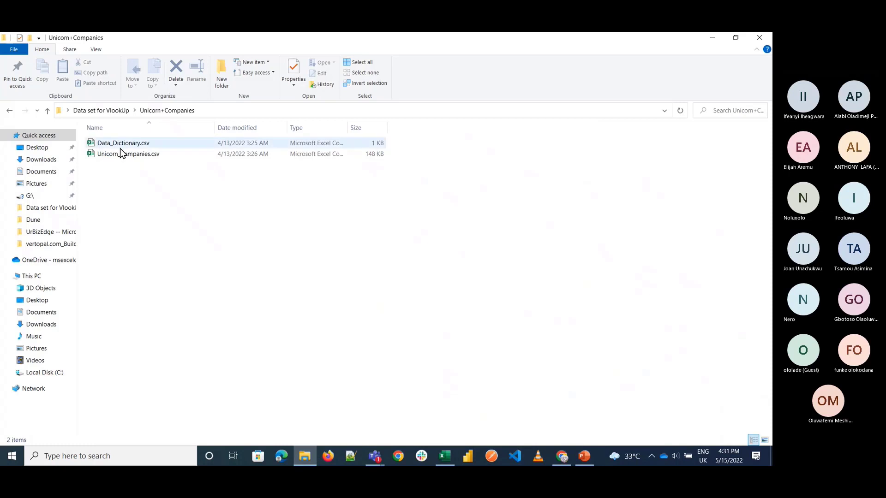
left_click(126, 159)
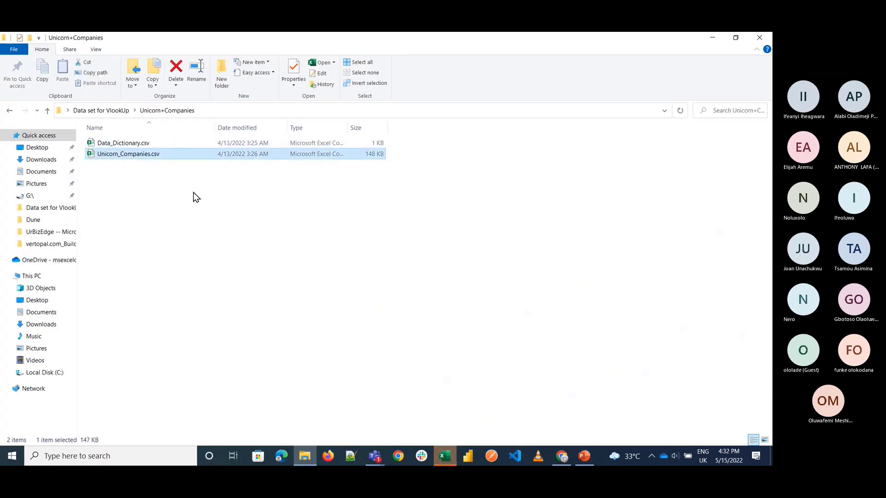
left_click(443, 458)
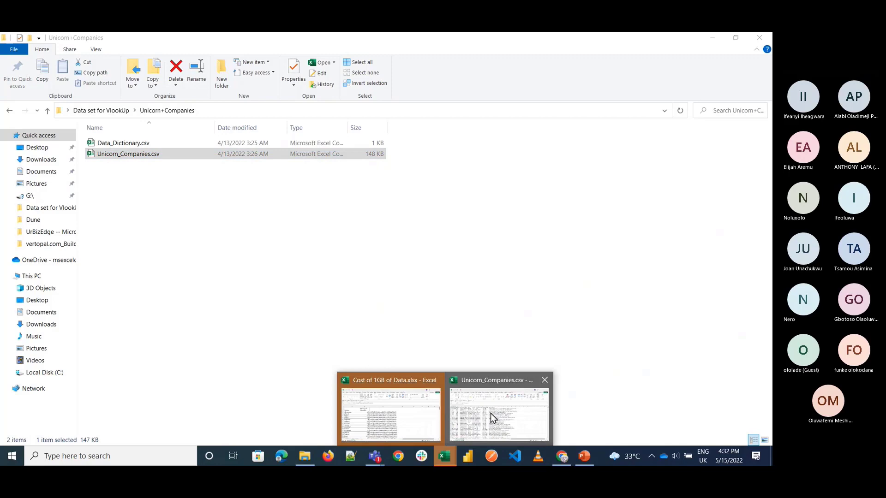
mouse_move(492, 418)
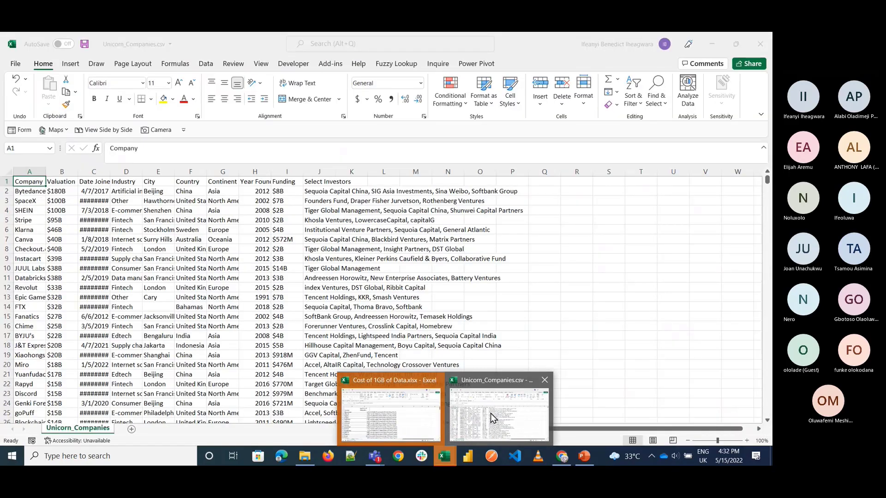
left_click(493, 419)
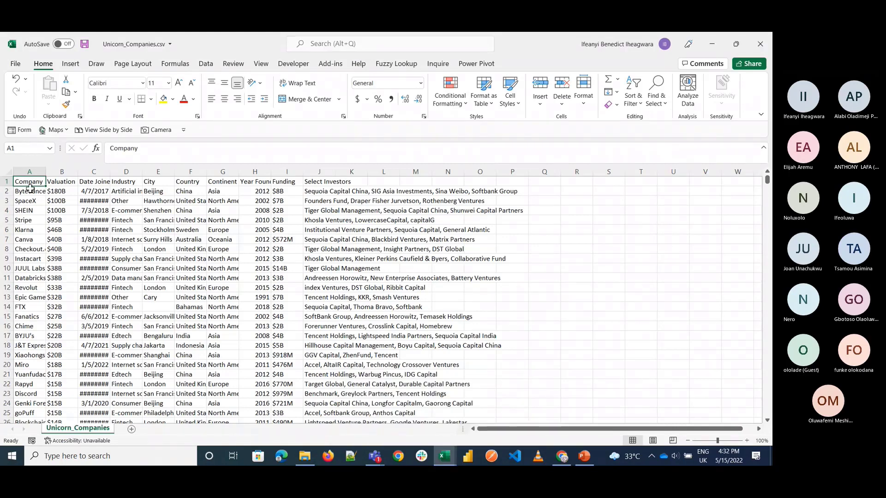
Step: Auto-fit the width of all columns on the Unicorn_Companies sheet
left_click(9, 171)
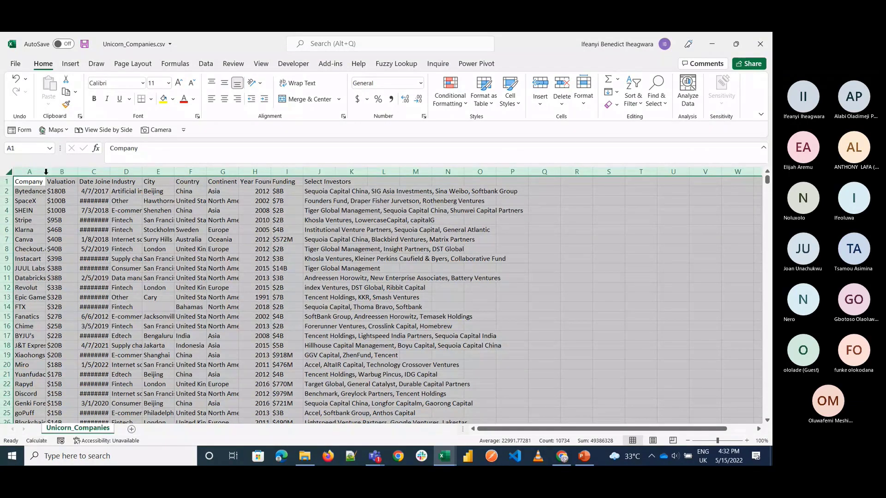
double_click(46, 172)
left_click(179, 256)
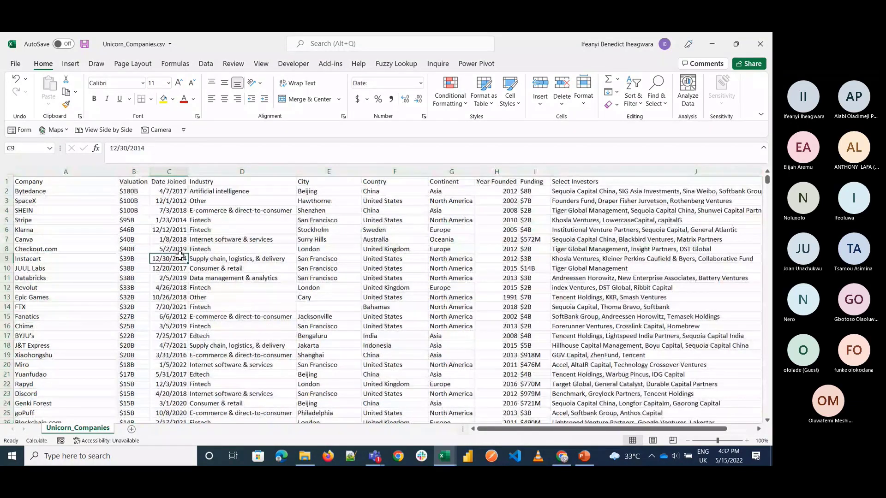
Step: Examine the column headers from Company to Select Investors and look through the company list
left_click(169, 182)
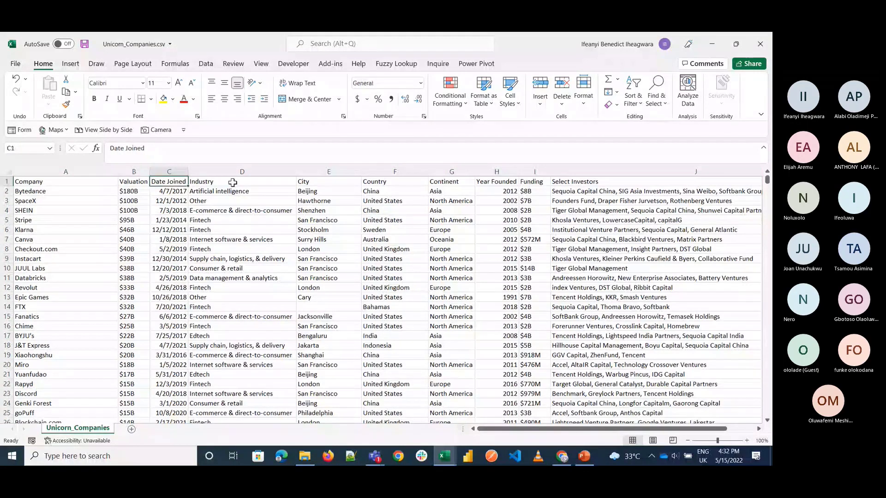
left_click(233, 183)
key("ctrl+Right")
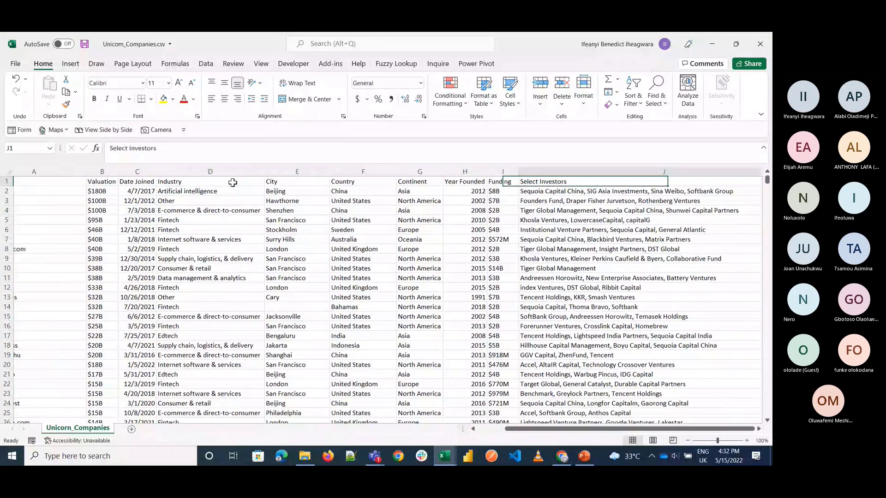
key("Left")
key("Left")
key("Left")
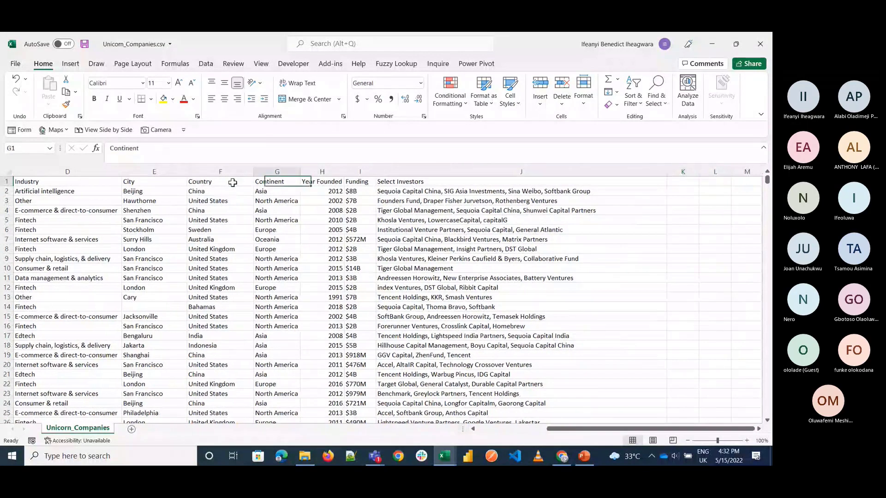
key("Left")
key("Left")
key("Left")
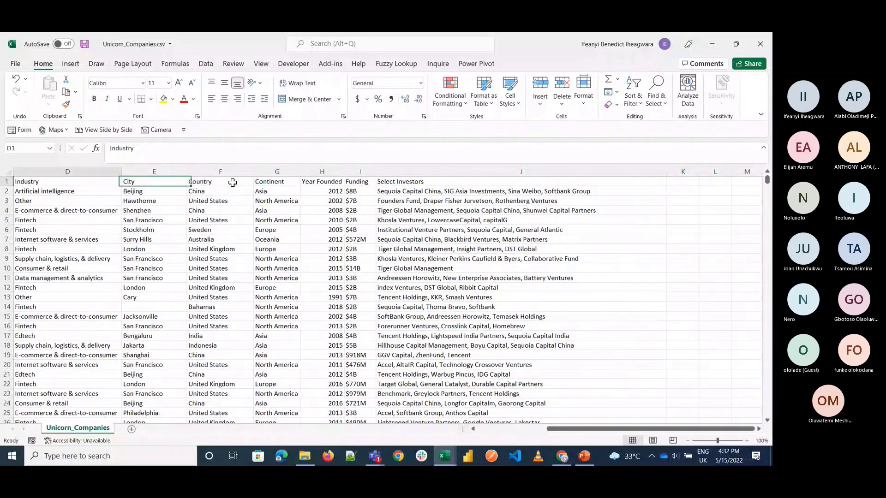
key("Left")
key("Left")
key("Left")
key("Down")
key("Down")
key("Down")
key("Down")
key("Down")
key("Down")
key("Down")
key("Down")
key("Down")
key("Down")
key("Down")
key("Down")
key("Down")
key("Down")
key("Down")
key("Down")
key("Down")
key("Down")
key("Down")
key("Down")
key("Up")
key("Up")
key("Up")
key("Up")
key("Up")
key("Up")
key("Up")
key("Up")
key("Up")
key("Up")
key("Up")
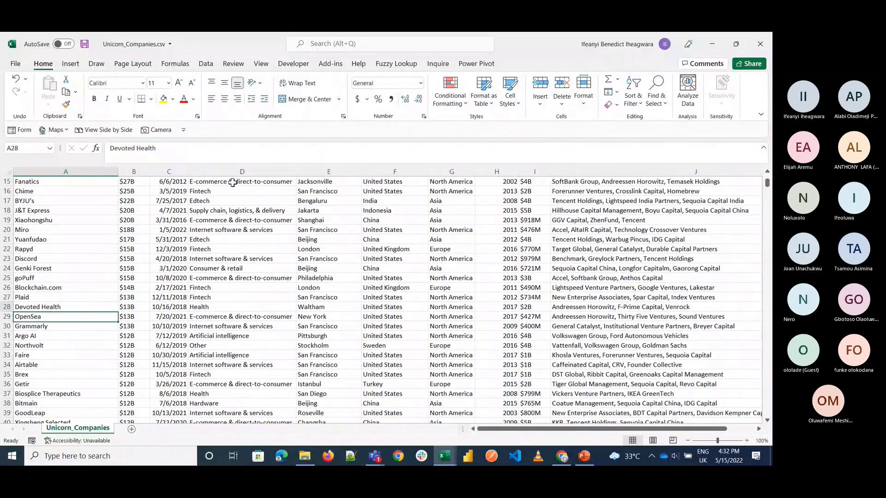
key("Up")
key("Up")
key("Up")
key("Up")
key("Up")
key("Up")
key("Up")
key("Up")
key("Up")
key("Up")
key("Up")
key("Up")
key("Up")
key("Up")
key("Up")
key("Up")
key("Up")
key("Up")
key("Up")
key("Up")
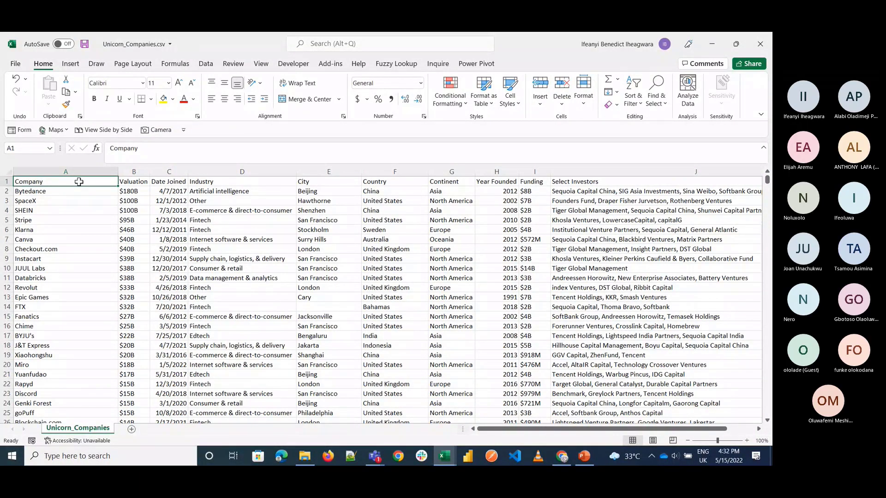
Step: Insert six entire blank rows above the header row
key("shift+Down")
key("shift+Down")
key("shift+Down")
key("shift+Down")
key("shift+Down")
key("ctrl+shift+plus")
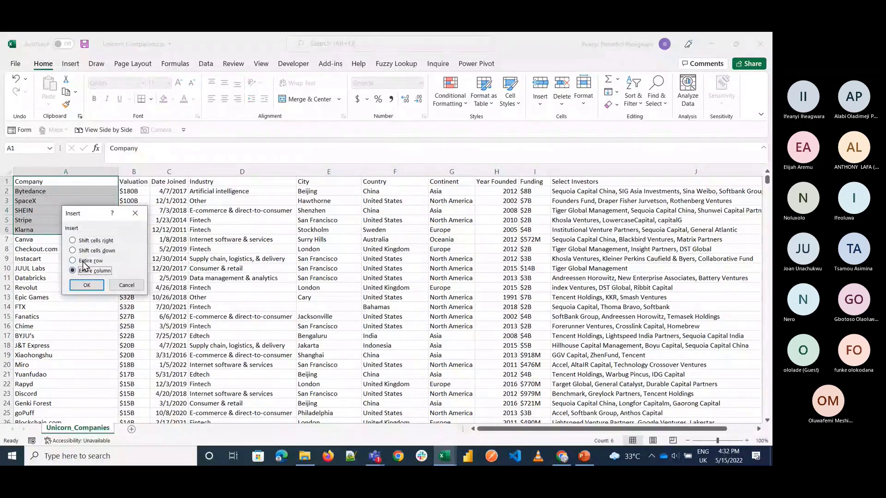
left_click(88, 261)
left_click(86, 285)
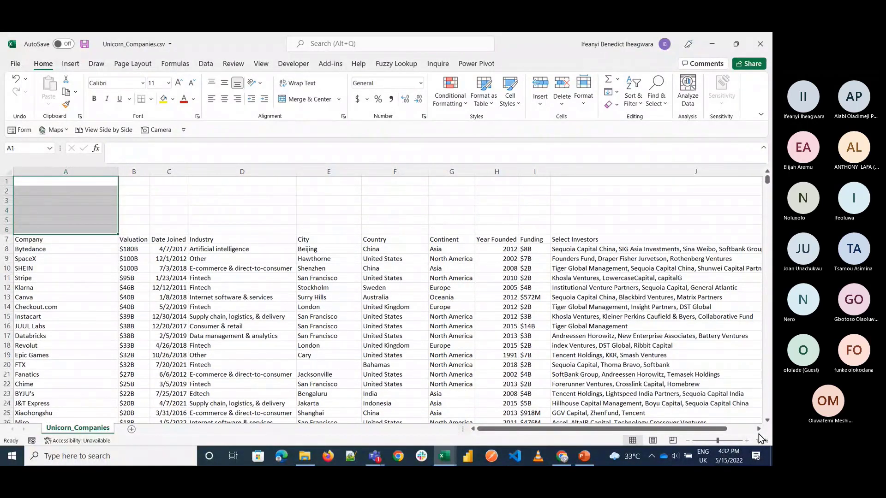
Step: Format the data range A7:J1081 as a table with headers in the Light style with the black header row
left_click(746, 443)
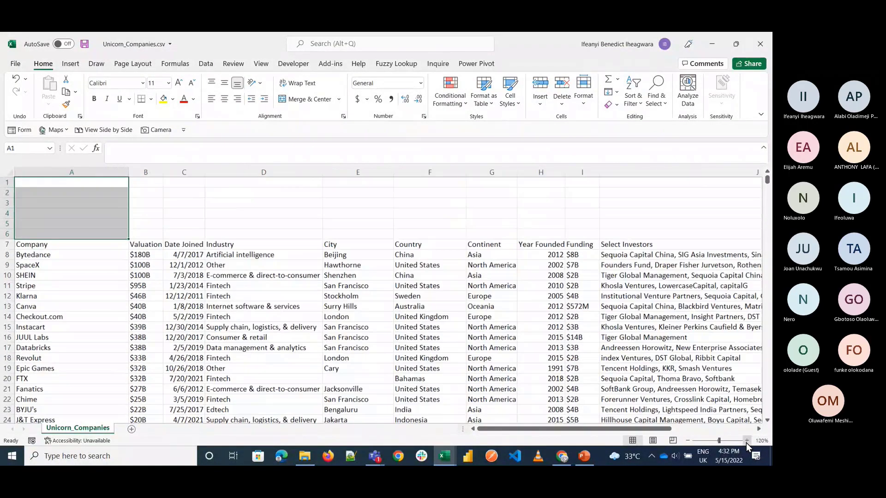
left_click(745, 443)
left_click(59, 252)
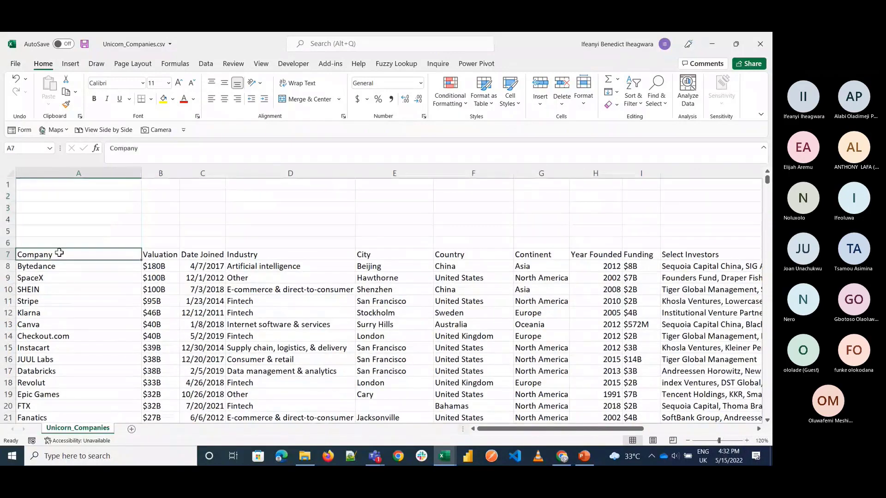
key("ctrl+shift+Right")
key("ctrl+shift+Down")
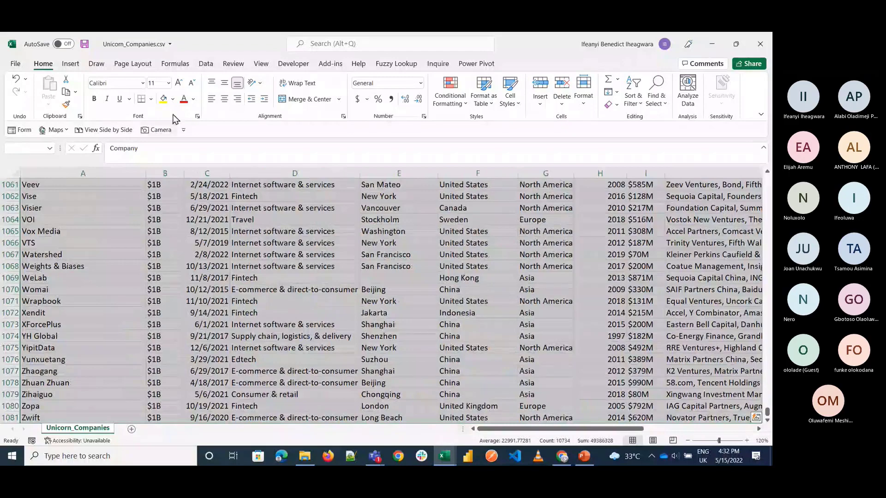
left_click(483, 98)
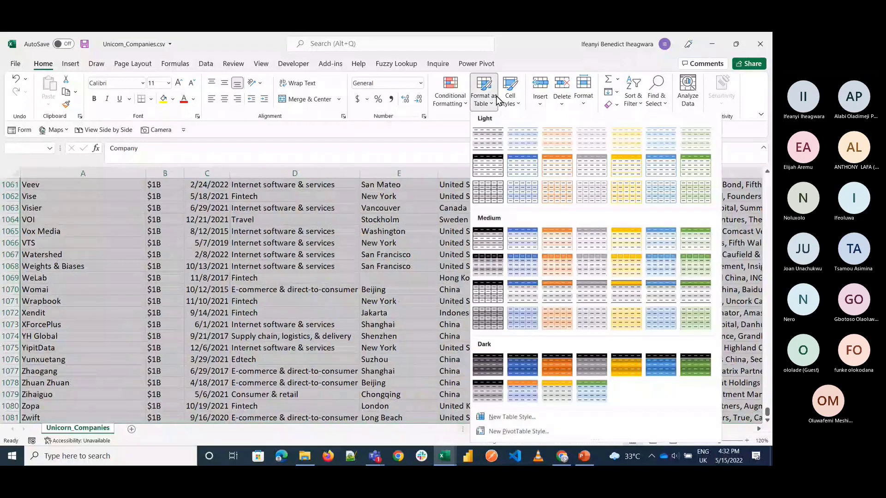
left_click(503, 169)
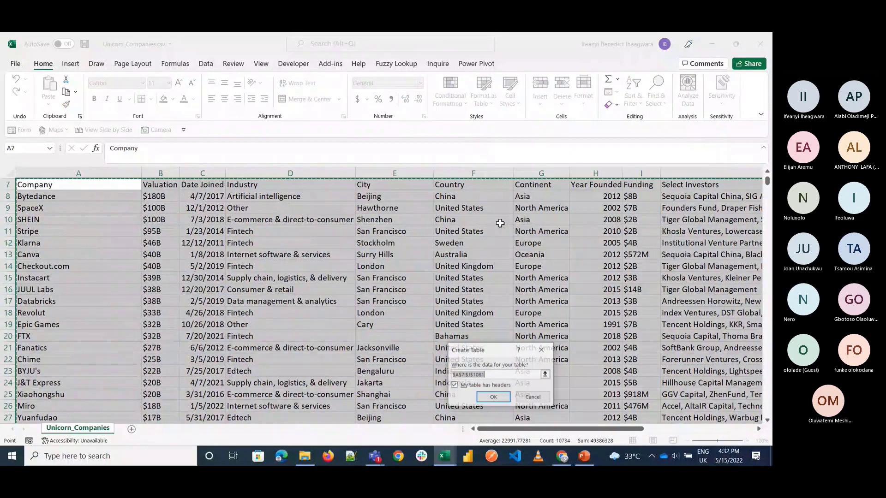
key("Return")
scroll(69, 218, "up", 2)
Step: Enter the heading Company in cell A1
left_click(71, 217)
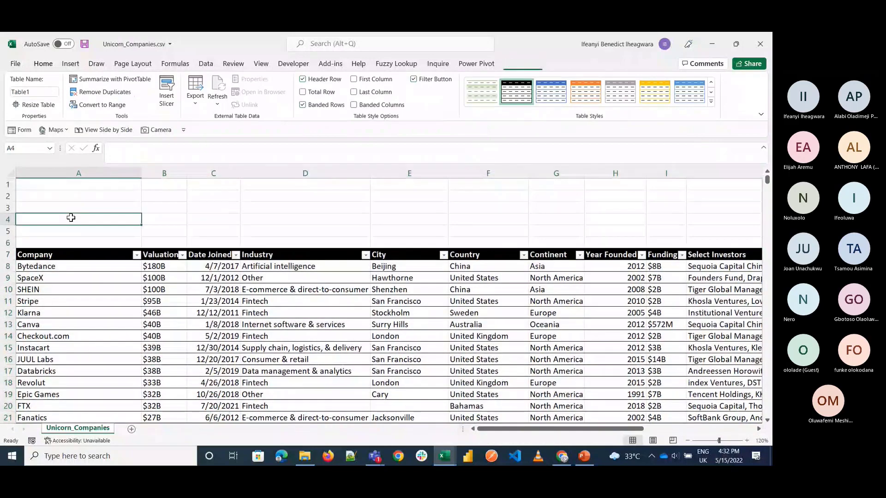
left_click(56, 189)
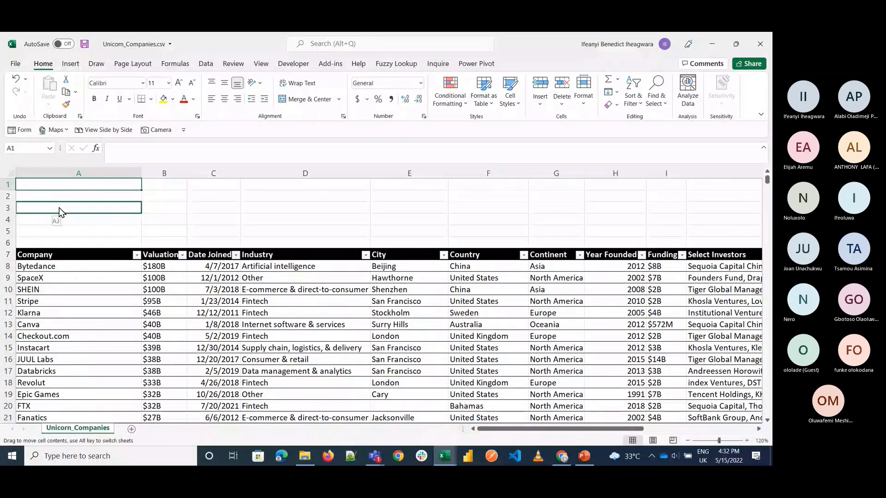
left_click(73, 195)
key("Up")
type("C")
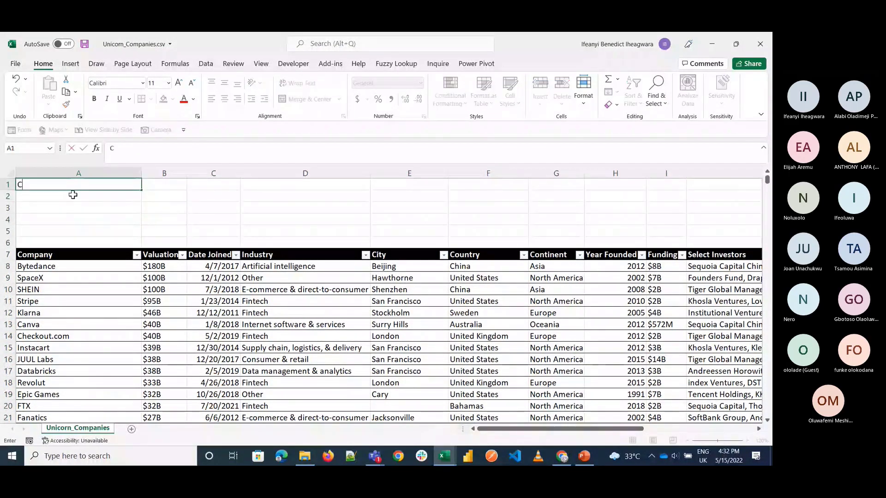
type("ompany")
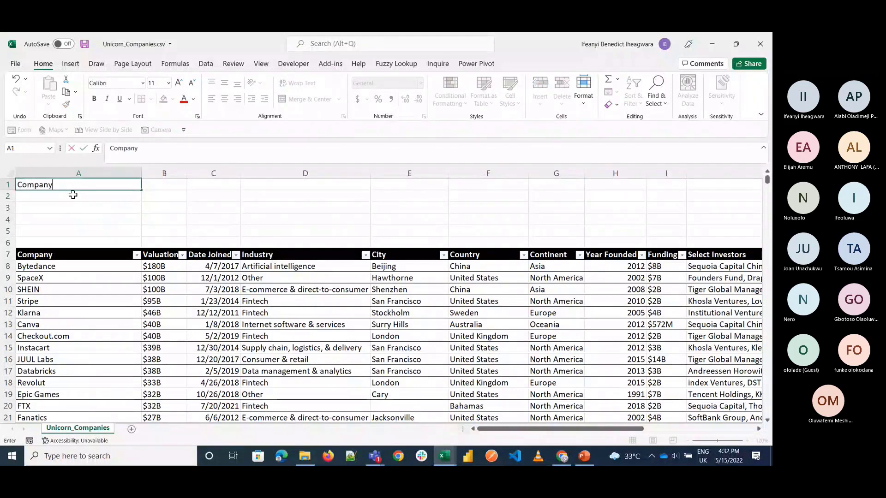
key("Return")
key("Up")
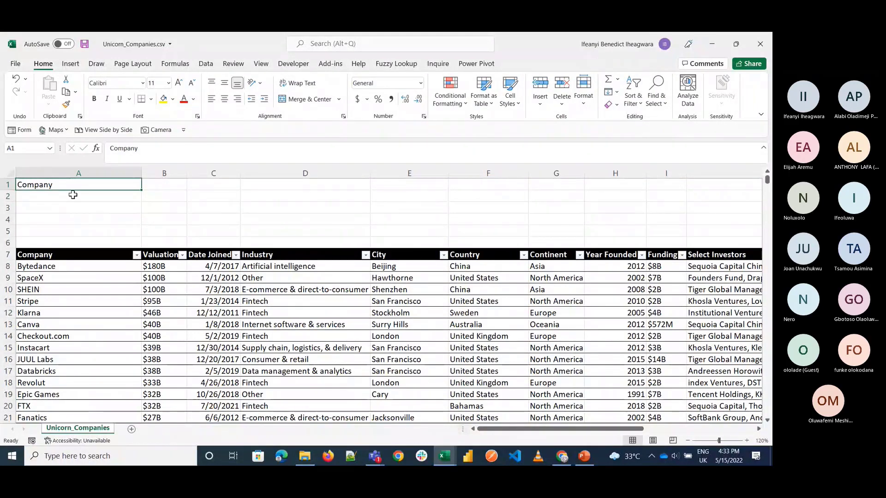
Step: Copy the table's header row, Company through Select Investors, into row 1 starting at cell A1
left_click(75, 254)
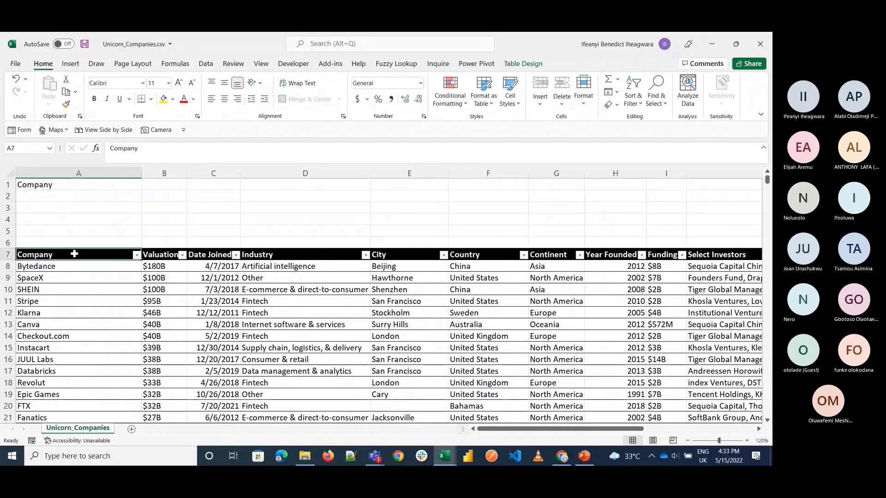
key("ctrl+shift+Right")
key("ctrl+c")
scroll(203, 305, "left", 5)
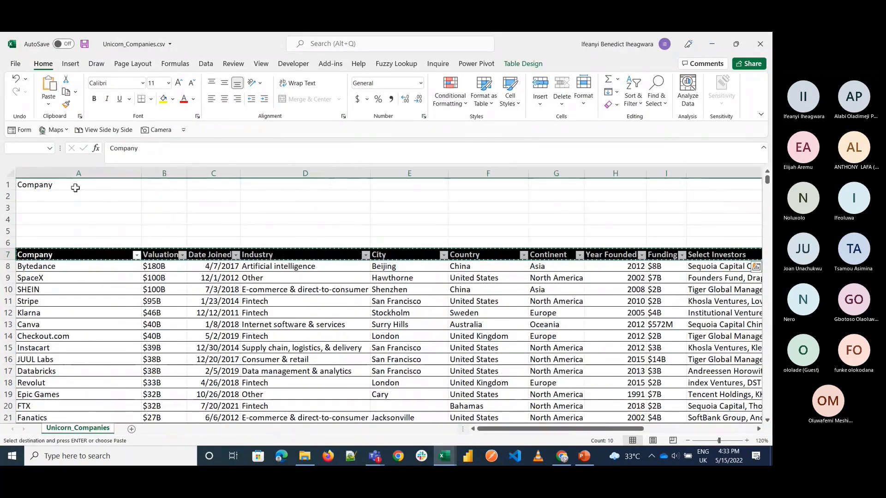
left_click(75, 188)
key("ctrl+v")
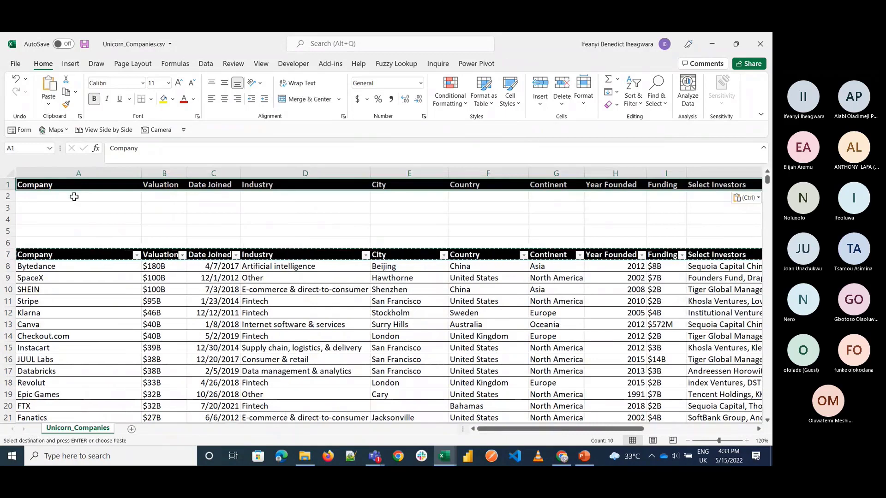
Step: Apply borders to row 2 below the copied headers
left_click(74, 196)
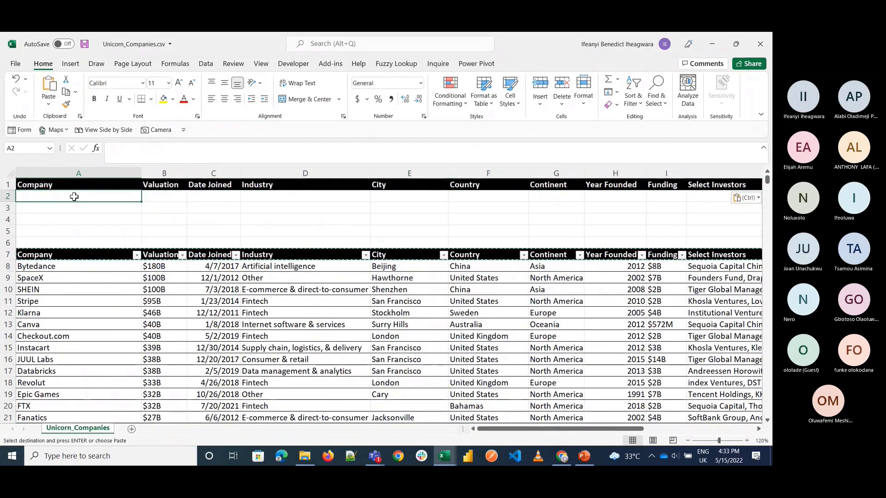
key("shift+space")
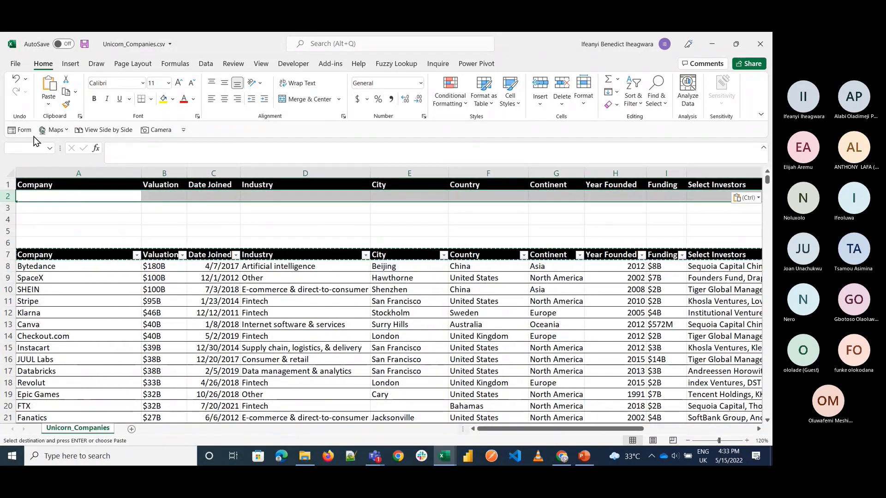
left_click(151, 99)
left_click(169, 201)
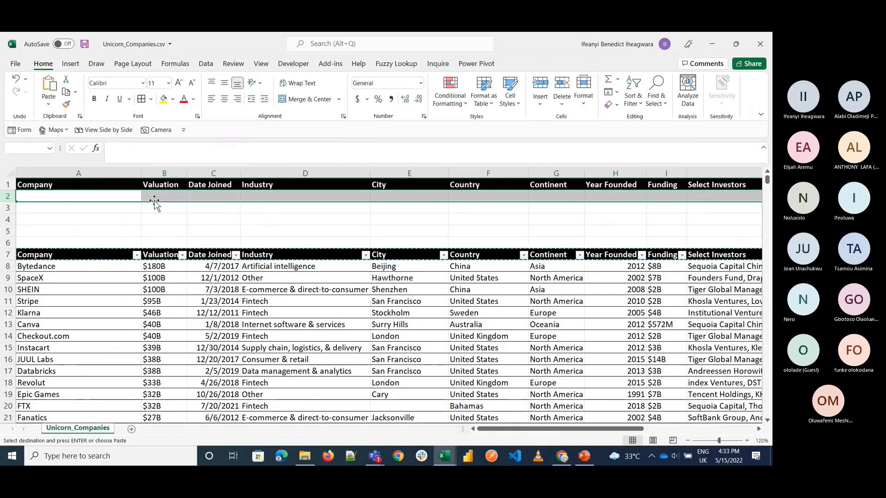
Step: Review the empty row 2 cells under the copied headers, Company through Select Investors, against the company table below
left_click(213, 230)
left_click(123, 199)
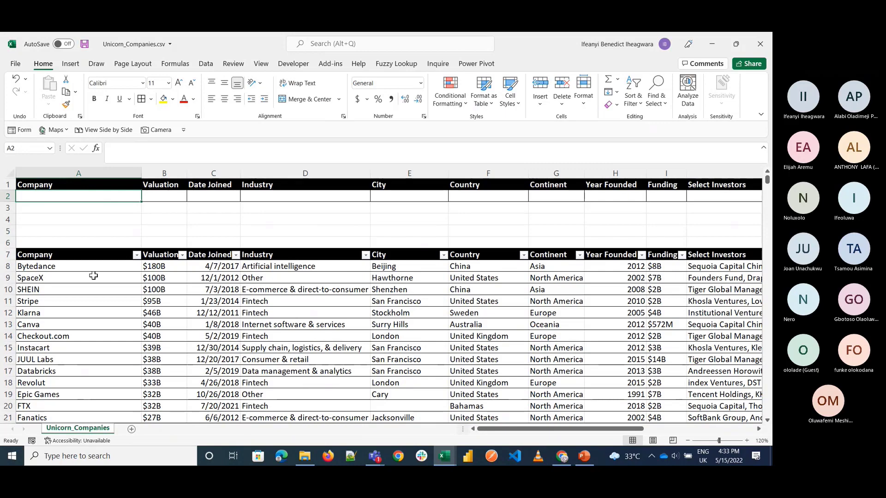
scroll(70, 330, "down", 4)
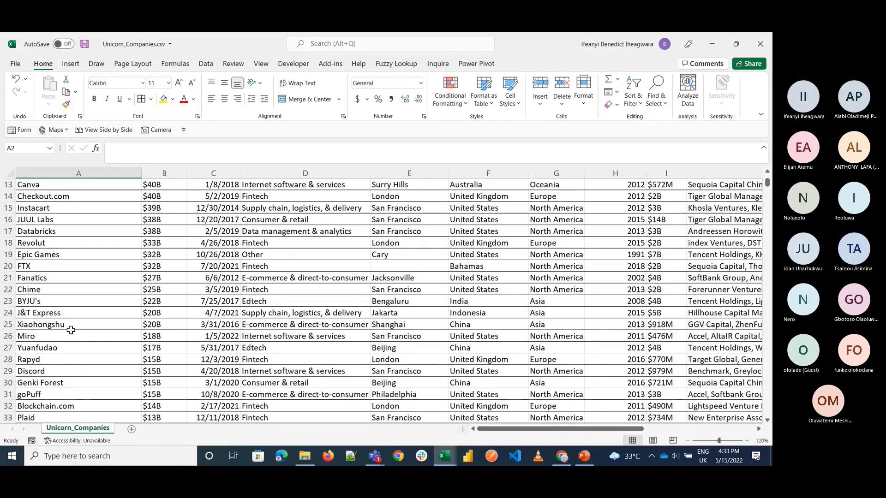
scroll(70, 329, "up", 4)
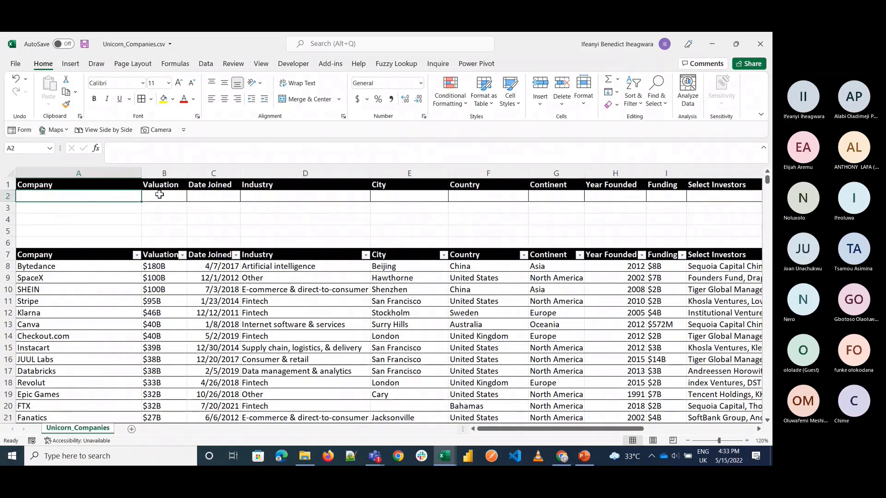
left_click(159, 195)
left_click(213, 194)
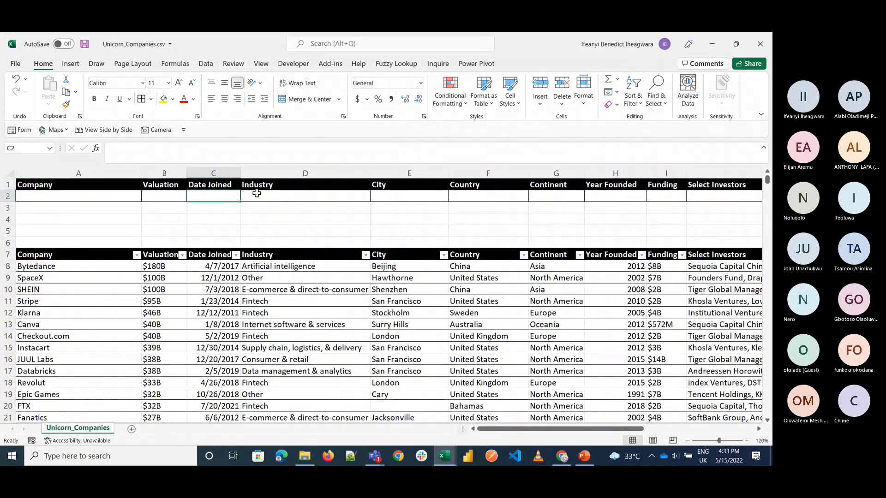
left_click(281, 193)
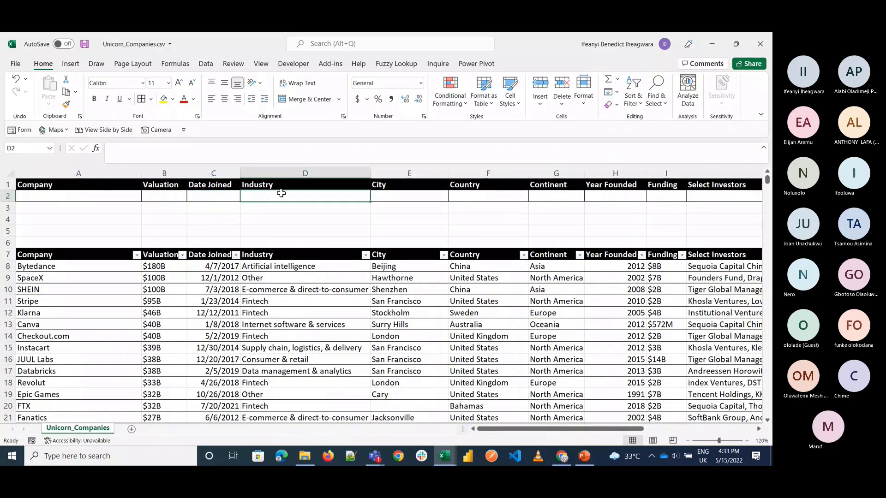
left_click(390, 195)
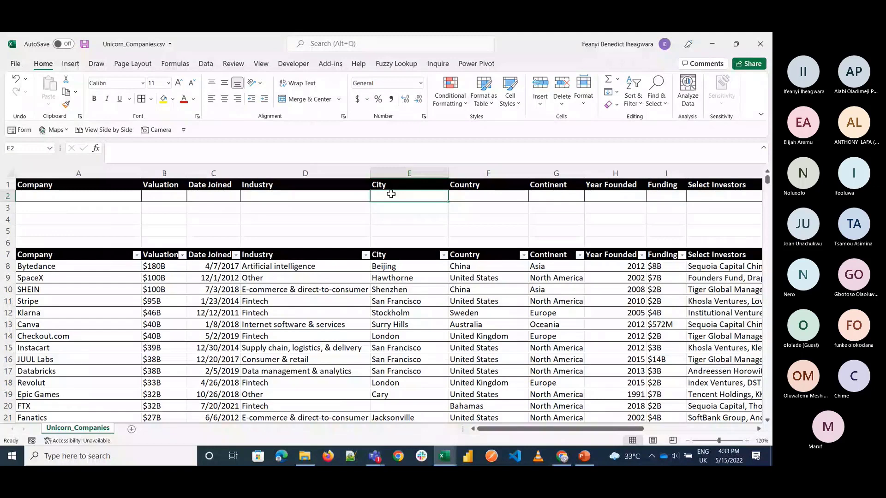
left_click(556, 197)
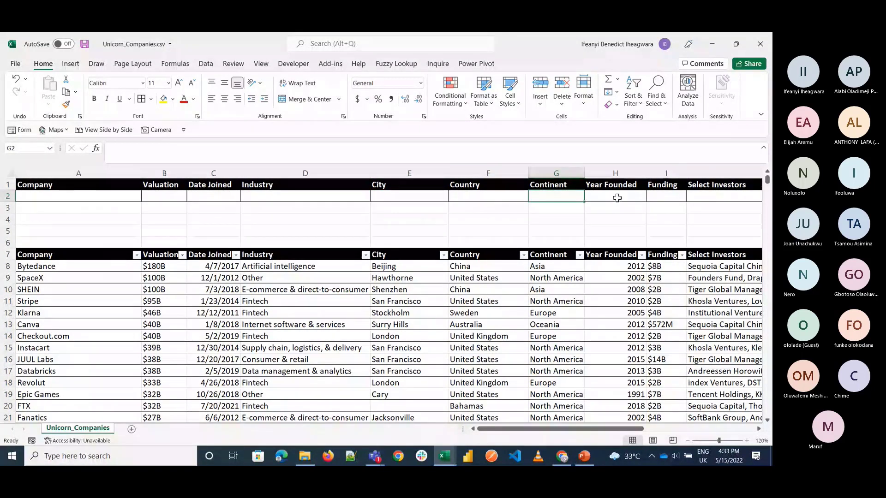
left_click(669, 197)
key("Tab")
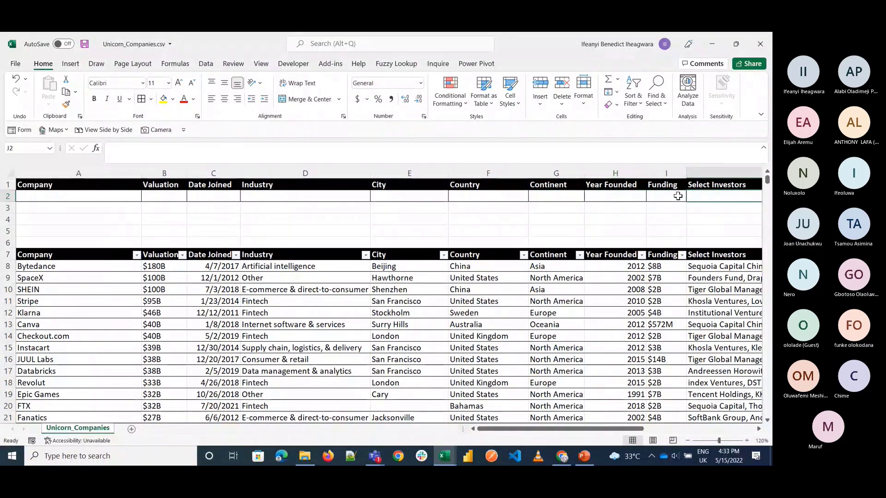
left_click(95, 195)
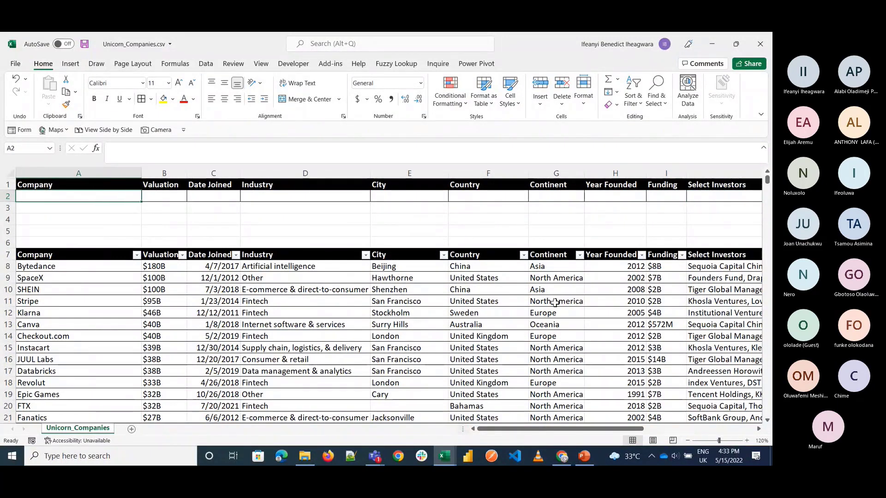
scroll(555, 303, "right", 4)
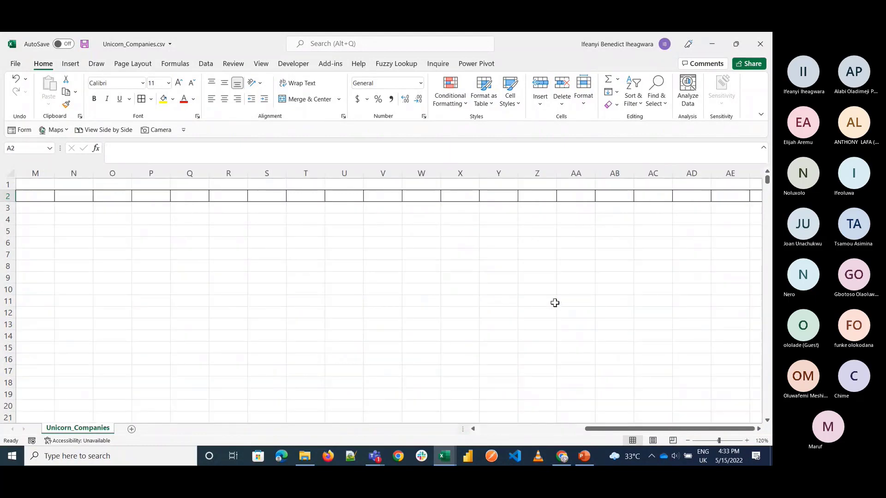
scroll(554, 303, "left", 4)
Step: Create a copy of the Unicorn_Companies sheet, placed before the original
right_click(78, 428)
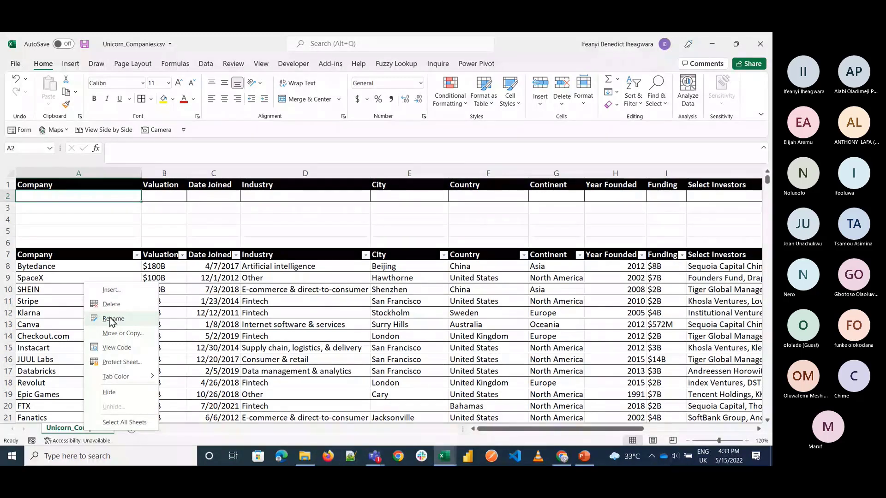
key("Escape")
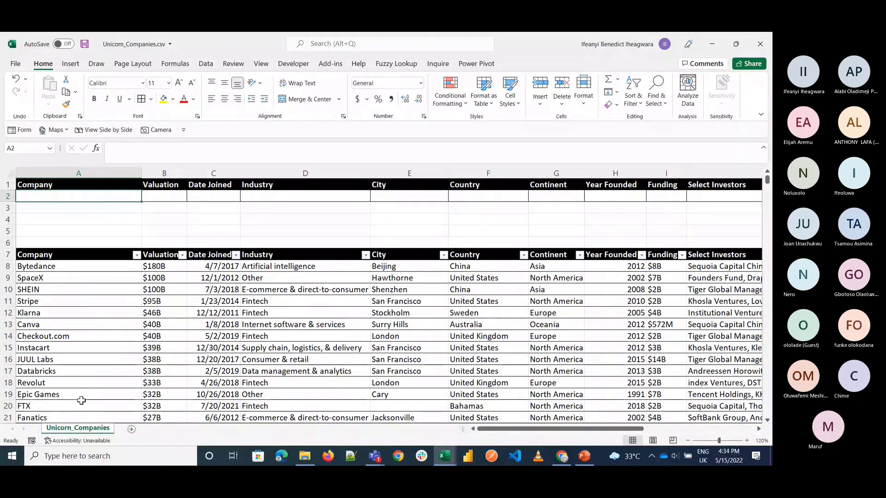
right_click(89, 433)
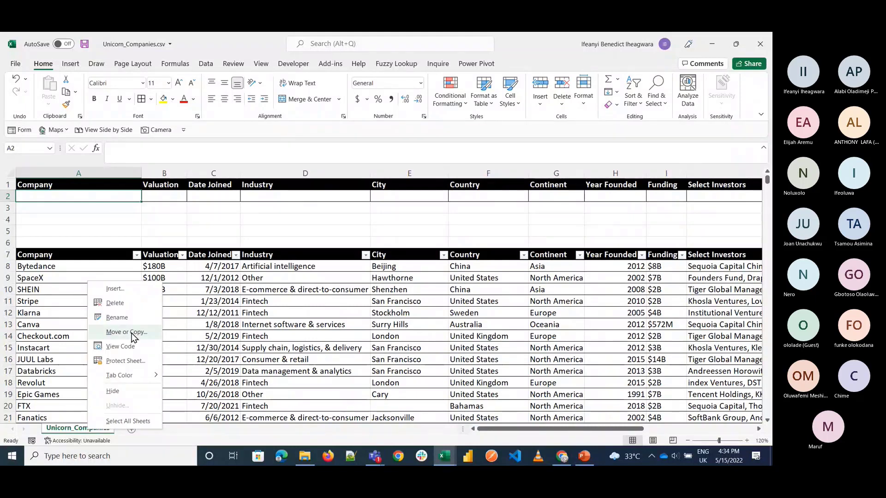
left_click(134, 332)
left_click(76, 388)
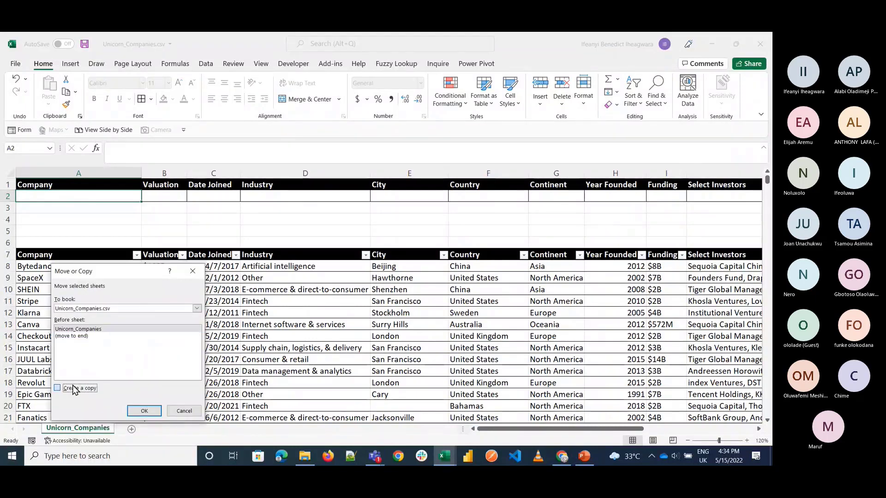
left_click(144, 411)
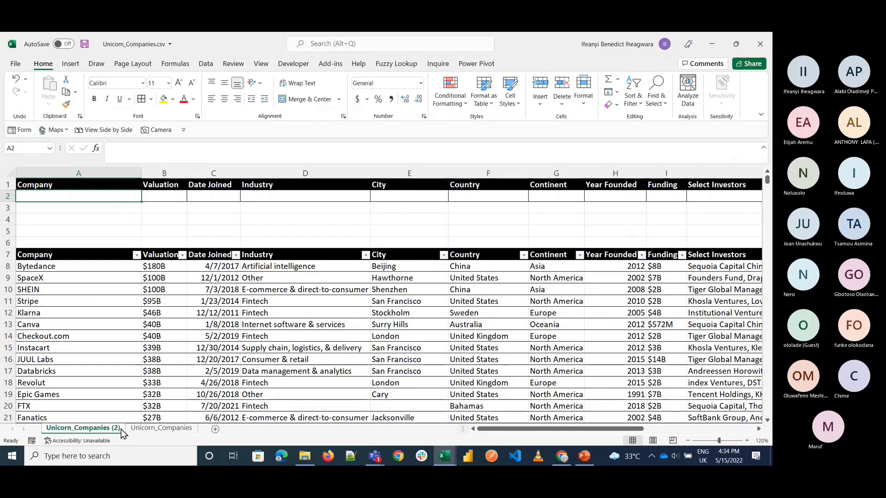
Step: Add list data validation to cell A2 of the copied sheet with the company names =$A$8:$A$1081 as source
left_click(205, 64)
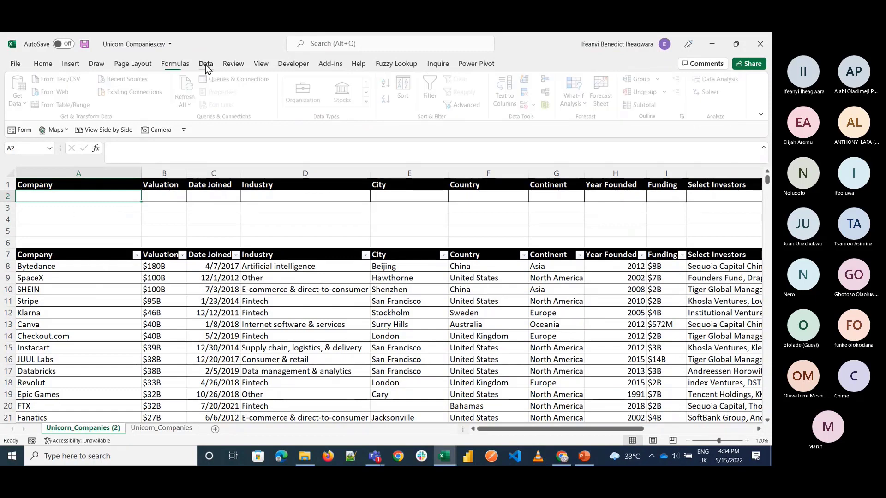
left_click(527, 105)
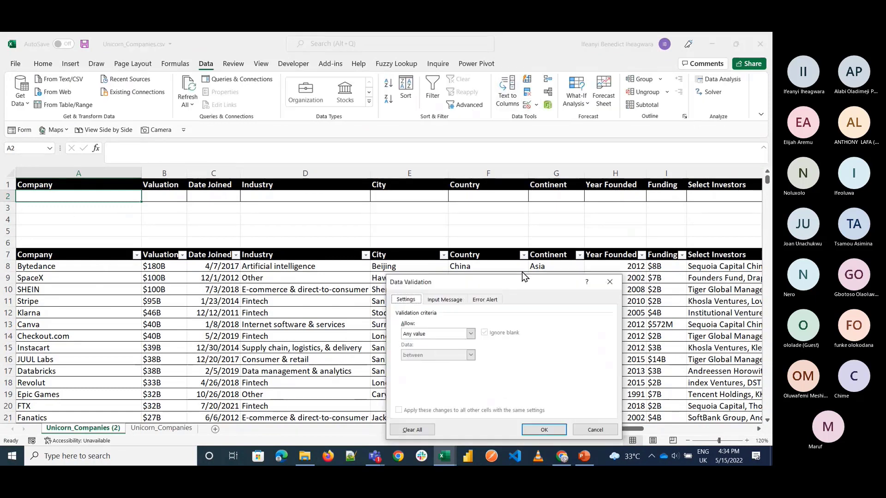
left_click(470, 333)
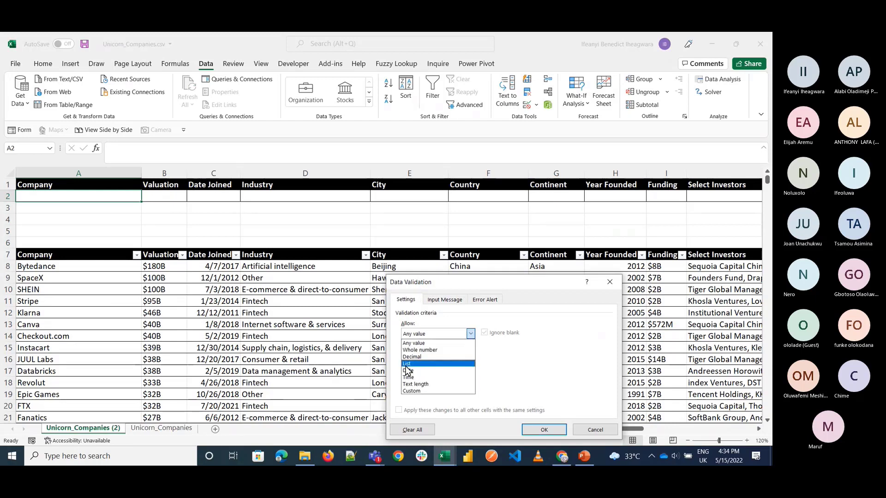
left_click(407, 364)
left_click(438, 379)
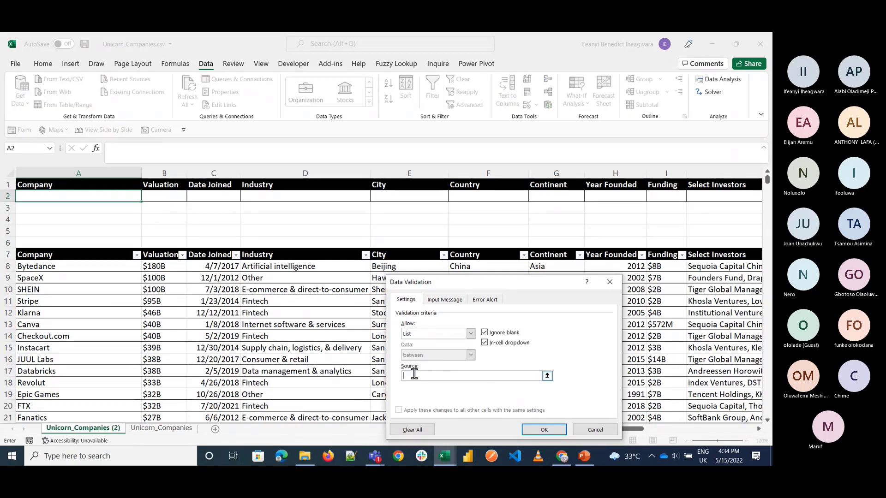
left_click(81, 267)
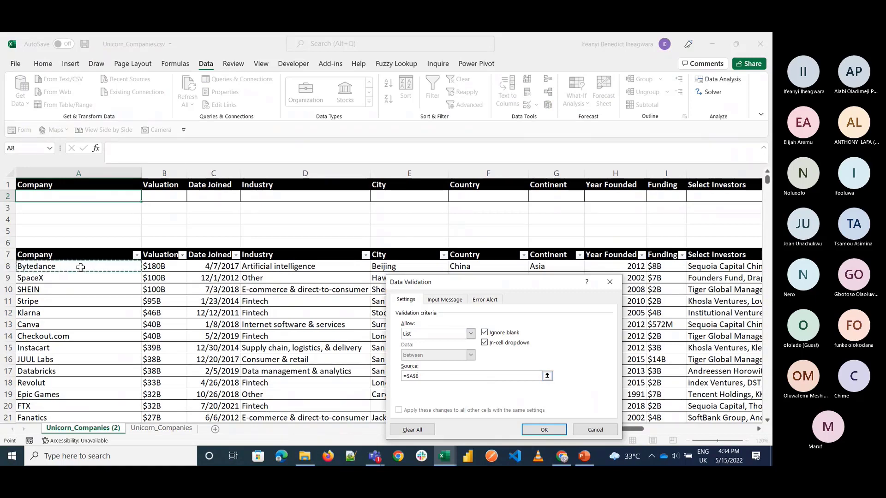
key("ctrl+shift+Down")
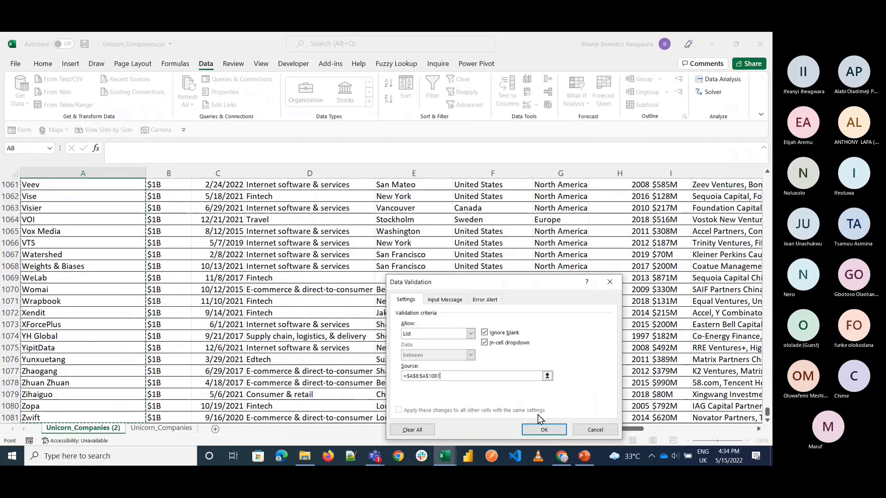
left_click(545, 431)
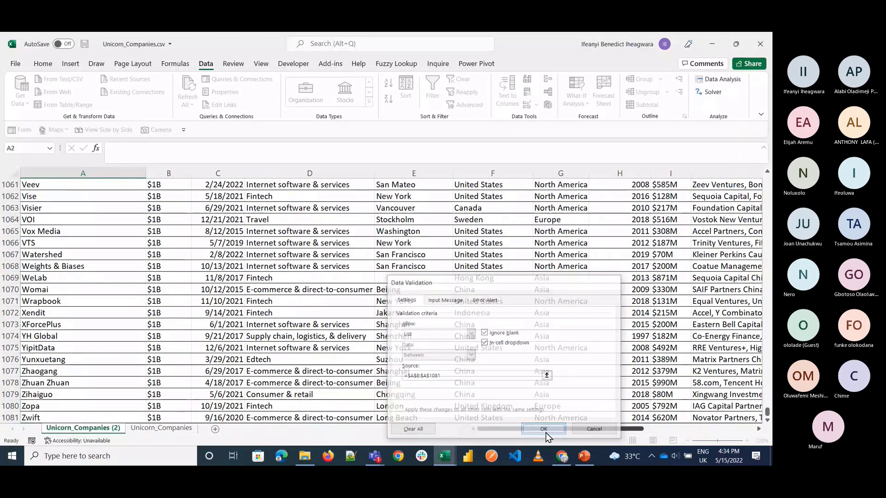
Step: Return to cell A2 and choose SHEIN from its company drop-down list
scroll(63, 326, "up", 20)
left_click(62, 326)
key("ctrl+Up")
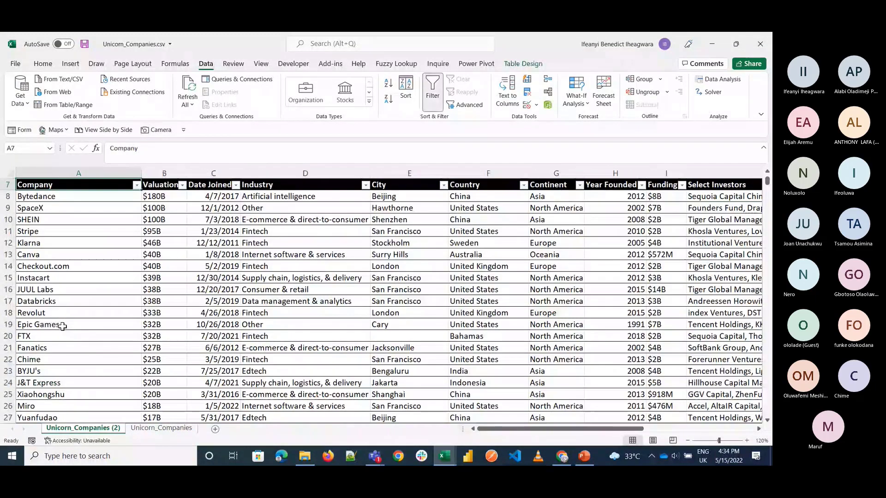
key("ctrl+Up")
key("Down")
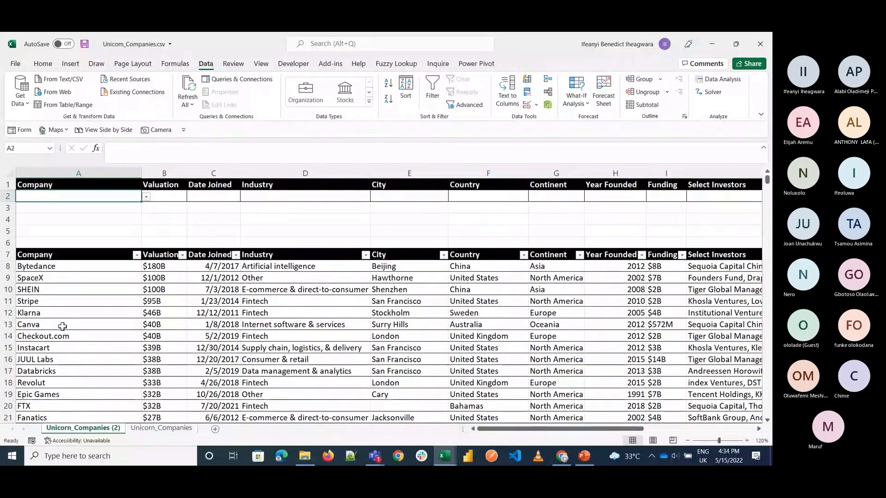
left_click(146, 197)
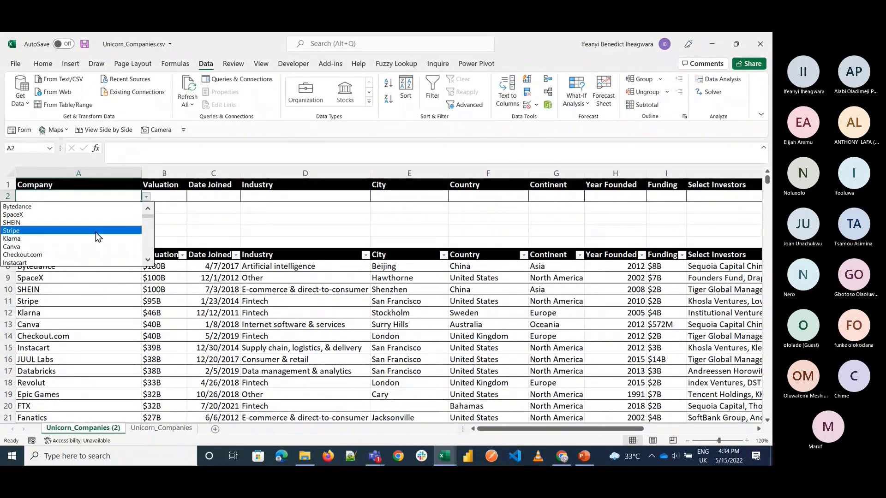
left_click(95, 221)
Step: Start a VLOOKUP formula in the Valuation cell B2 with A2 as the lookup value
left_click(162, 199)
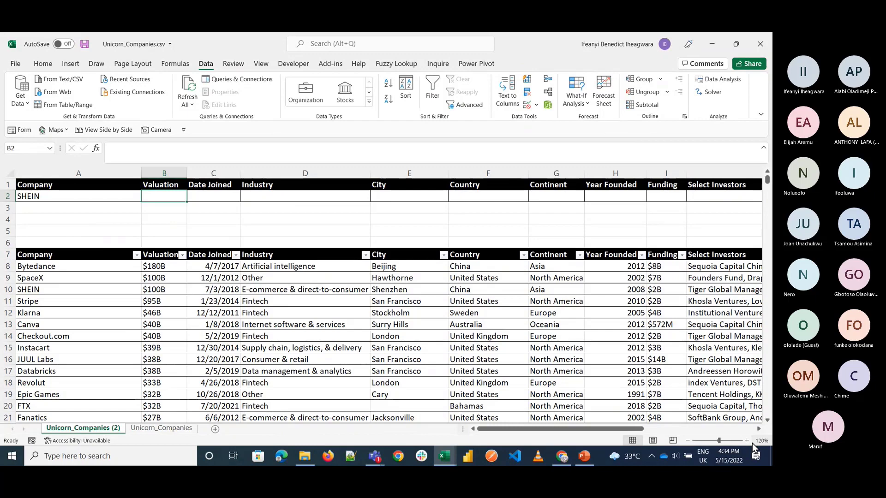
left_click(746, 440)
left_click(746, 441)
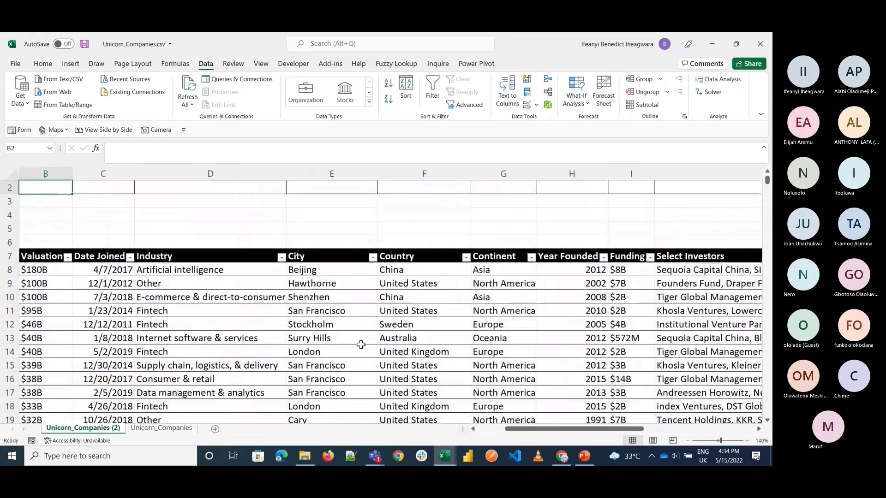
scroll(360, 344, "left", 1)
scroll(360, 343, "up", 1)
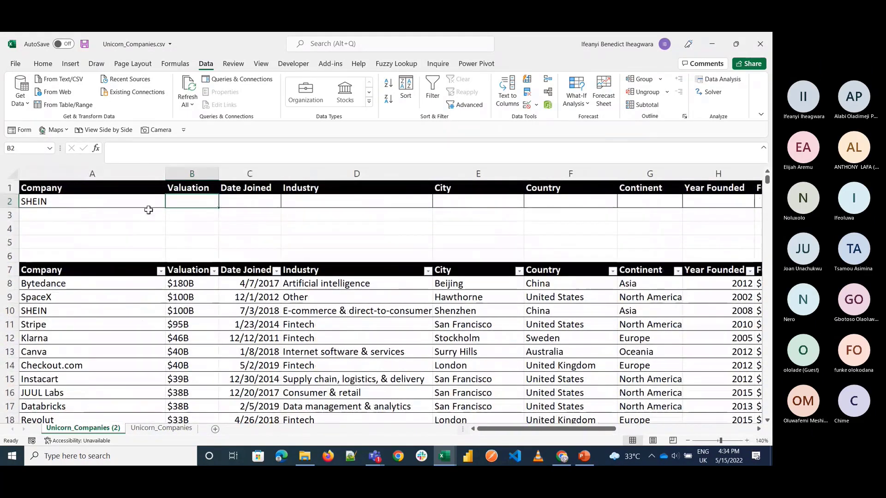
type("=vloo")
key("Tab")
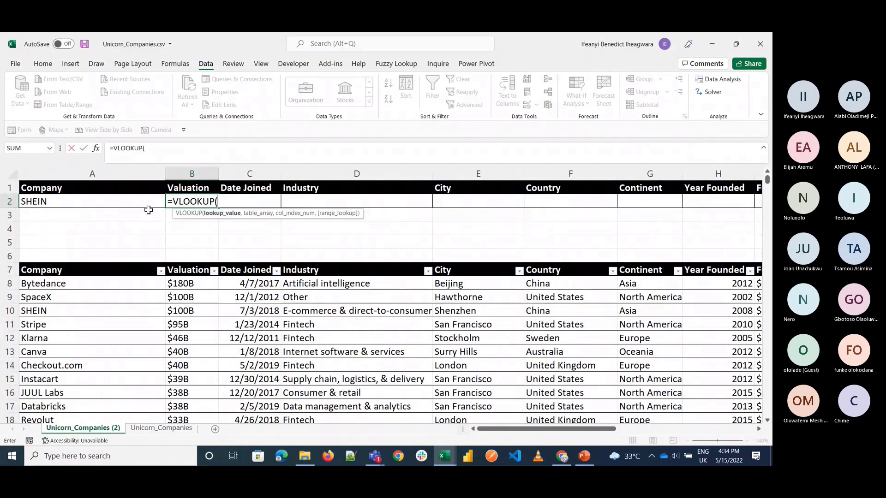
left_click(94, 202)
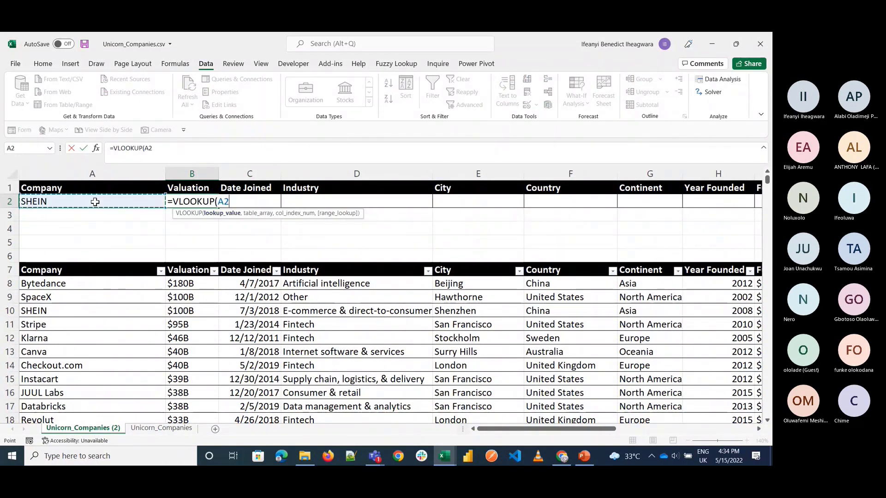
type(",")
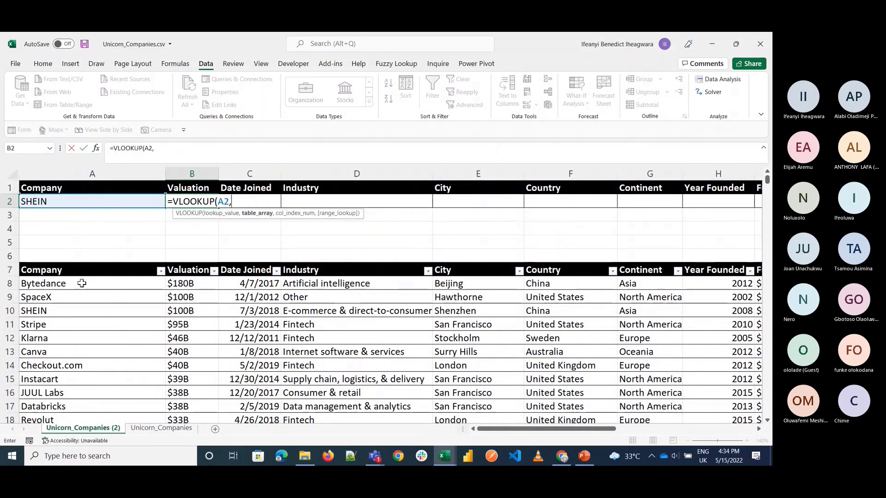
Step: Set the VLOOKUP's table array in B2 to the entire company table including its headers, Table13[#All]
left_click(63, 270)
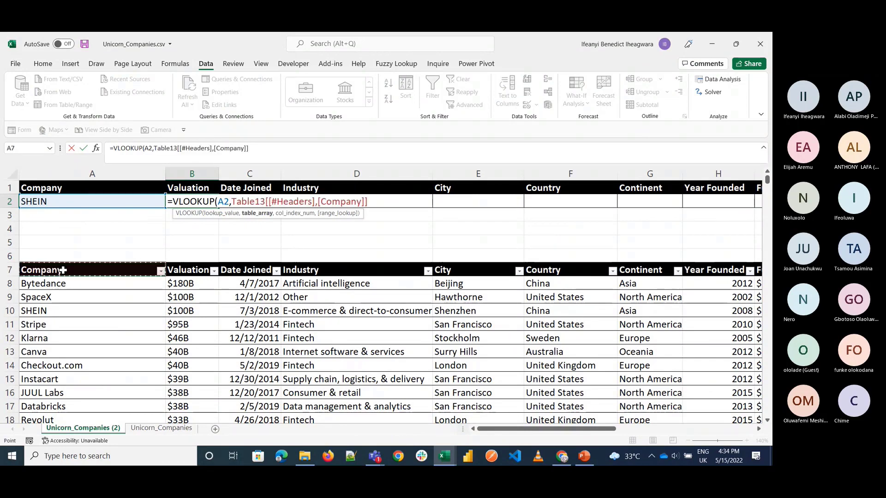
key("ctrl+shift+Right")
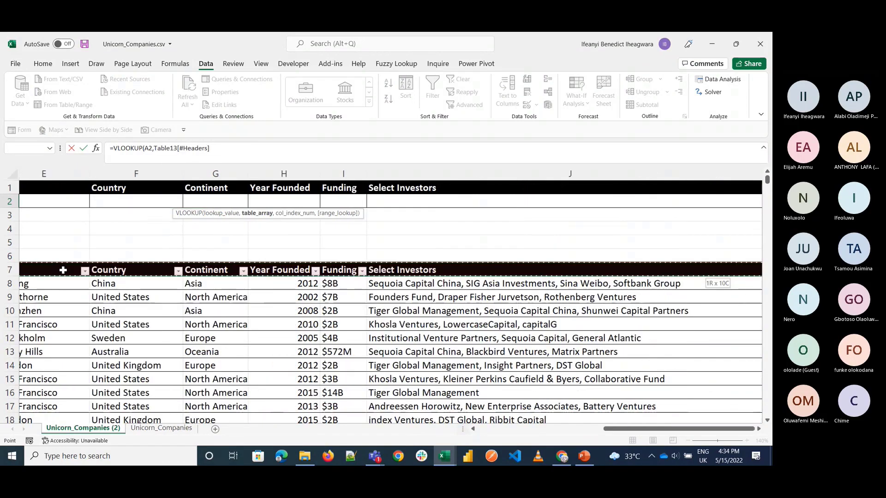
key("ctrl+shift+Down")
type(",")
scroll(274, 295, "left", 5)
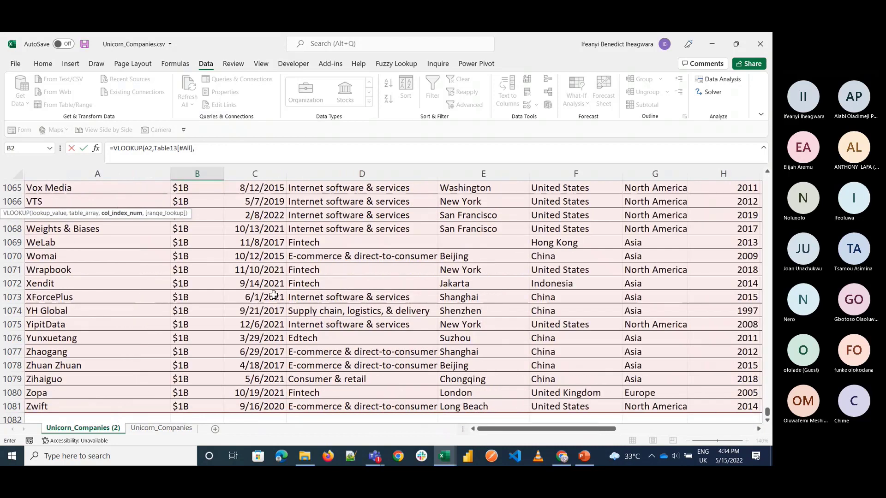
scroll(273, 295, "up", 20)
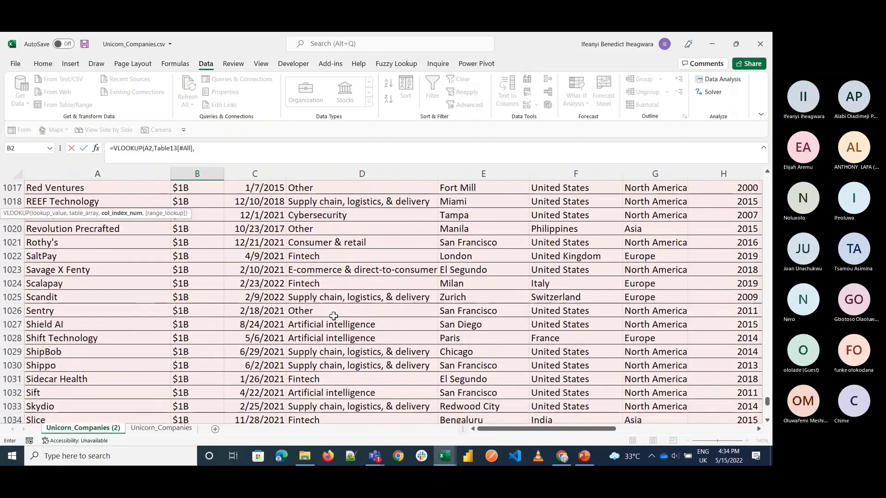
scroll(333, 316, "up", 20)
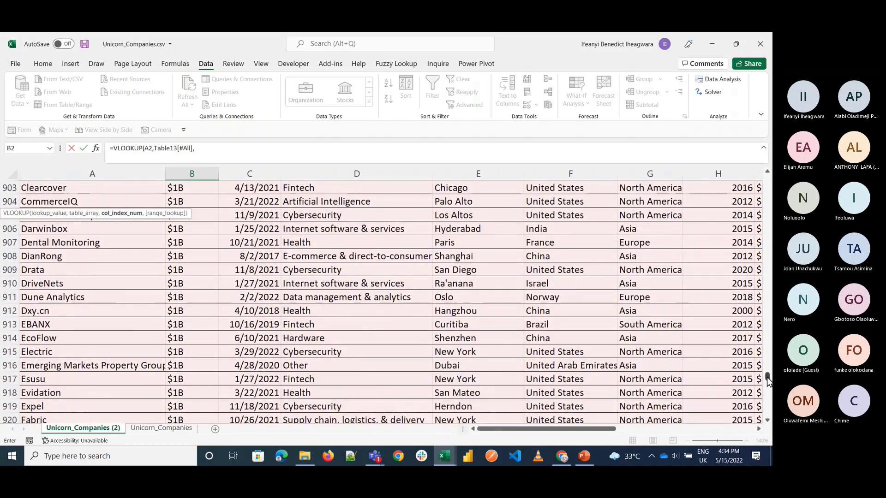
left_click_drag(766, 380, 754, 169)
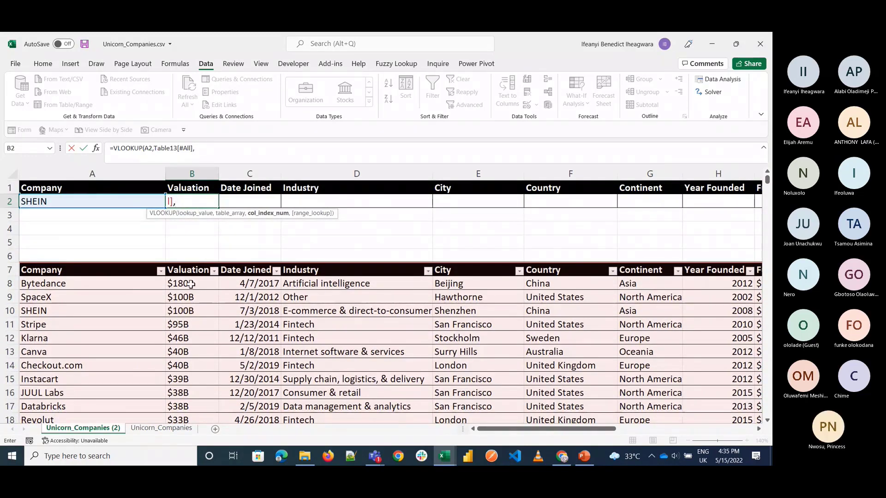
Step: Complete the VLOOKUP in B2 with column index 2 and an exact match (FALSE)
type("2,")
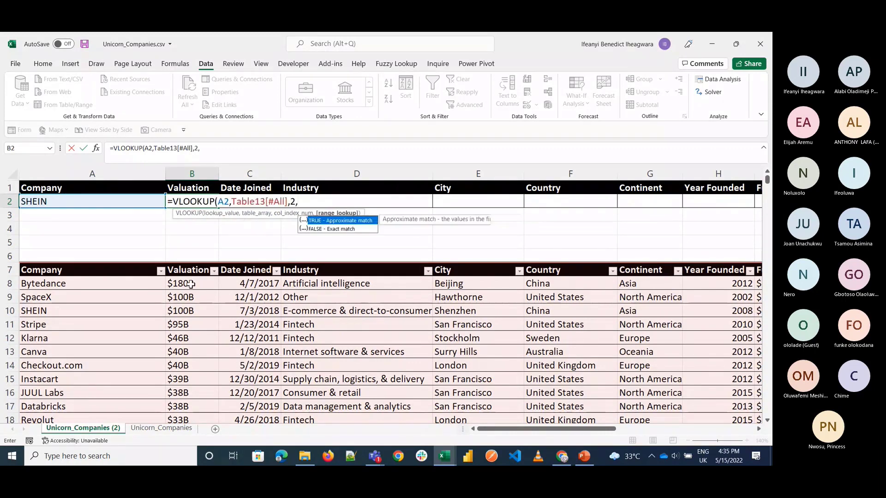
key("Down")
key("Tab")
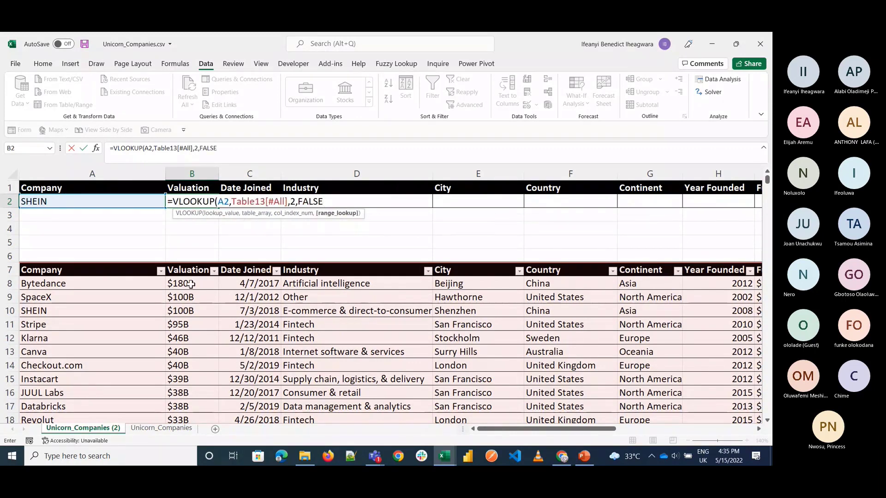
key("Return")
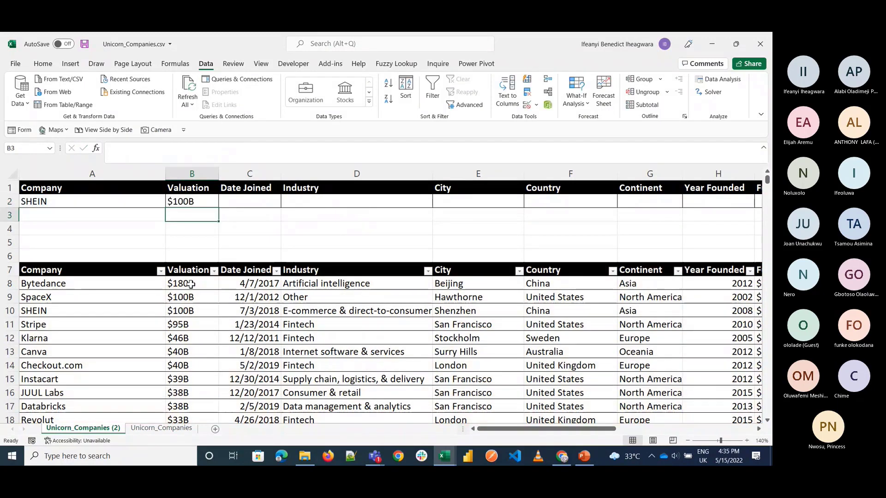
Step: Choose Canva from the company drop-down list in A2 and widen the Valuation column slightly
left_click(152, 205)
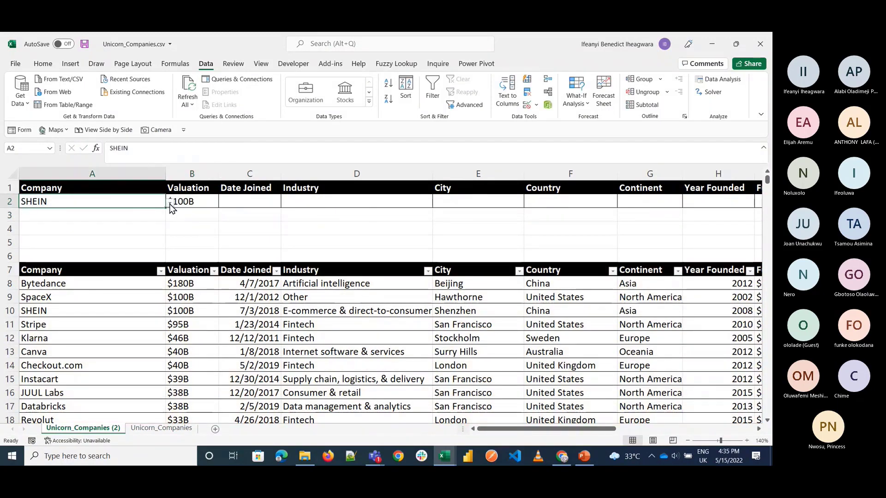
left_click(172, 203)
left_click(122, 242)
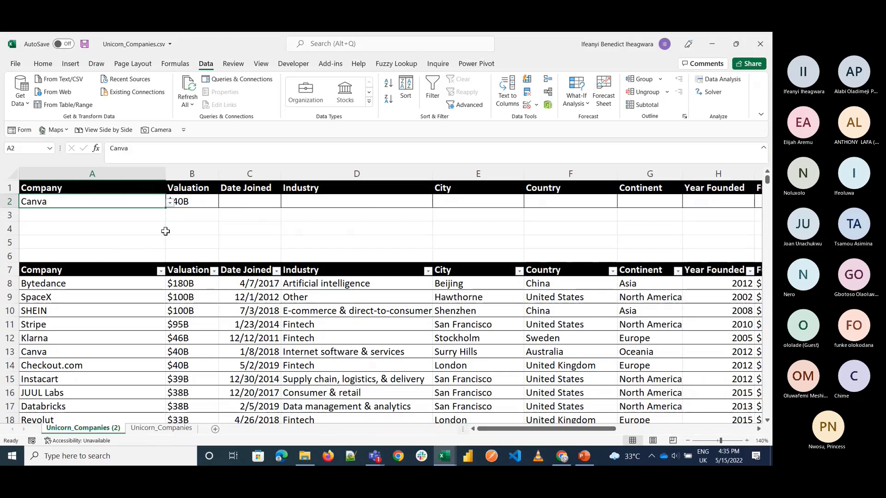
left_click_drag(219, 174, 240, 174)
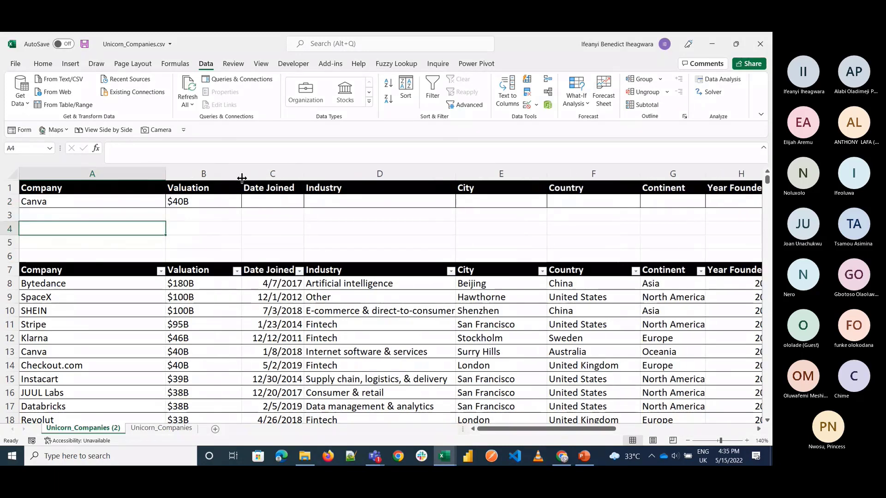
left_click(229, 202)
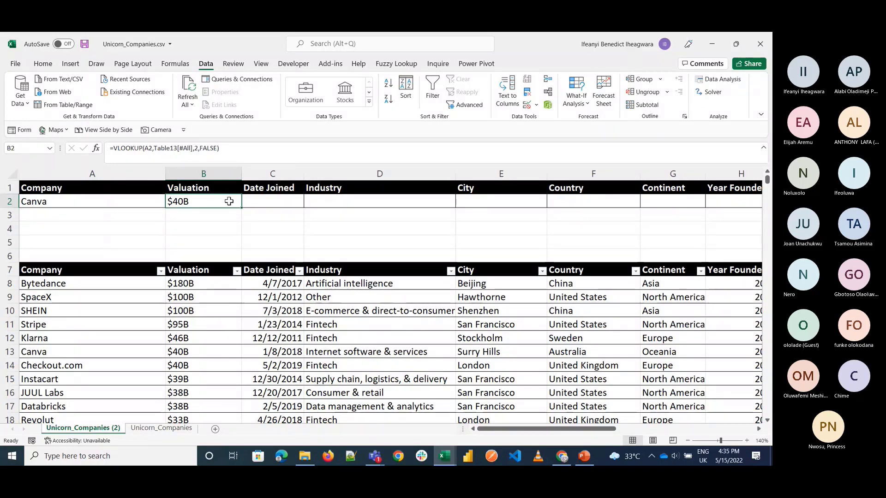
Step: Copy Checkout.com, Instacart and JUUL Labs from the table into A3:A5 and fill the B2 VLOOKUP down to B5
left_click(91, 212)
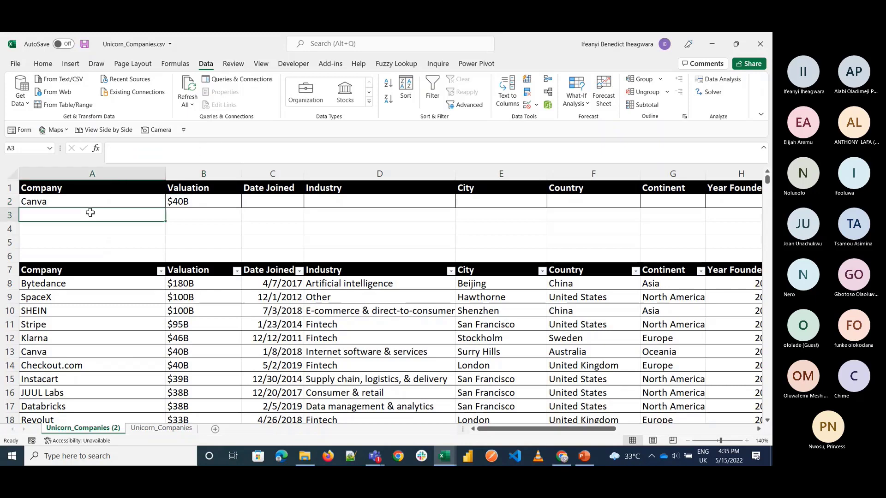
left_click(51, 203)
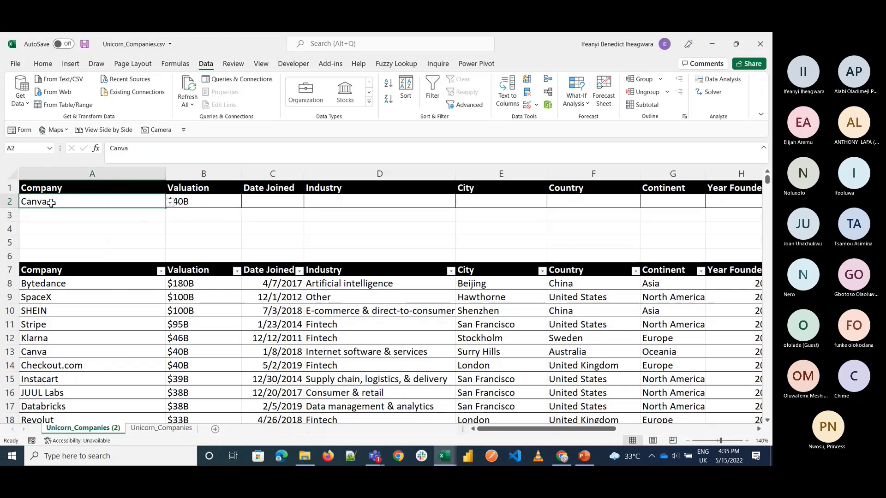
left_click(54, 366)
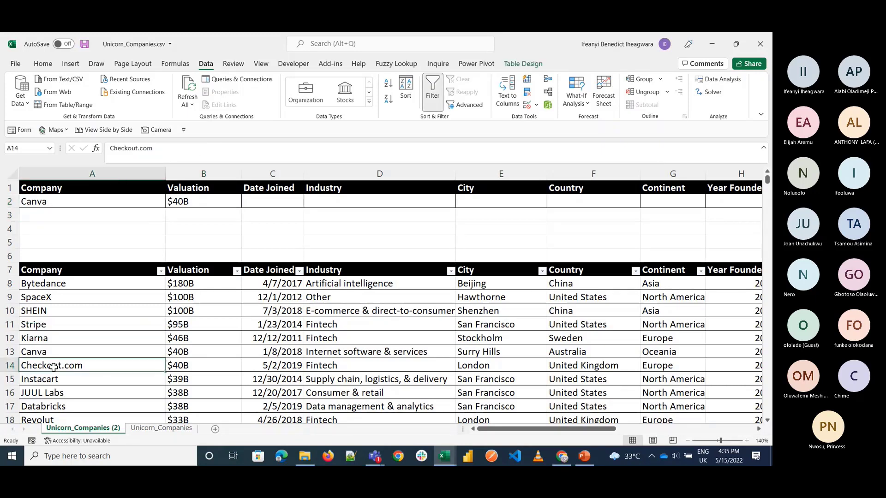
key("shift+Down")
key("shift+Down")
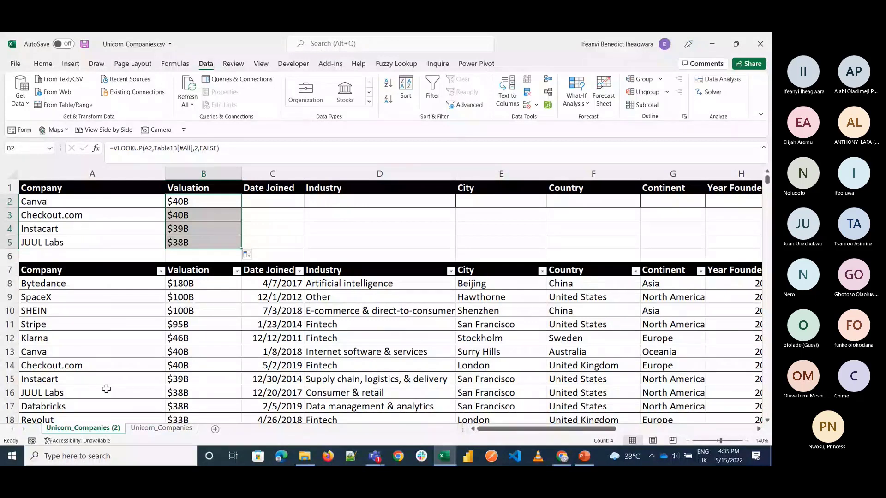
Step: Copy cell A2 with its drop-down list over the company names in A3:A5
left_click(67, 203)
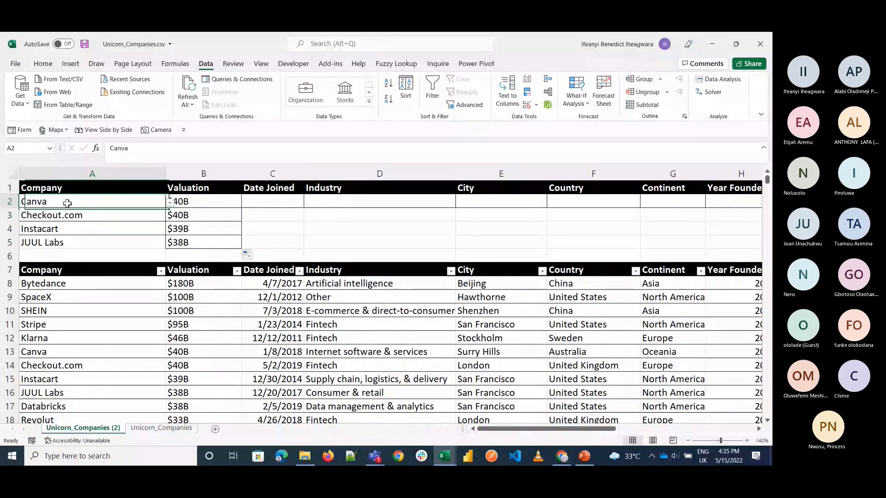
key("ctrl+c")
left_click_drag(69, 216, 73, 242)
key("ctrl+v")
Step: Choose Revolut in A3, FTX in A5 and YITU Technology in A4 from their company drop-down lists
left_click(81, 216)
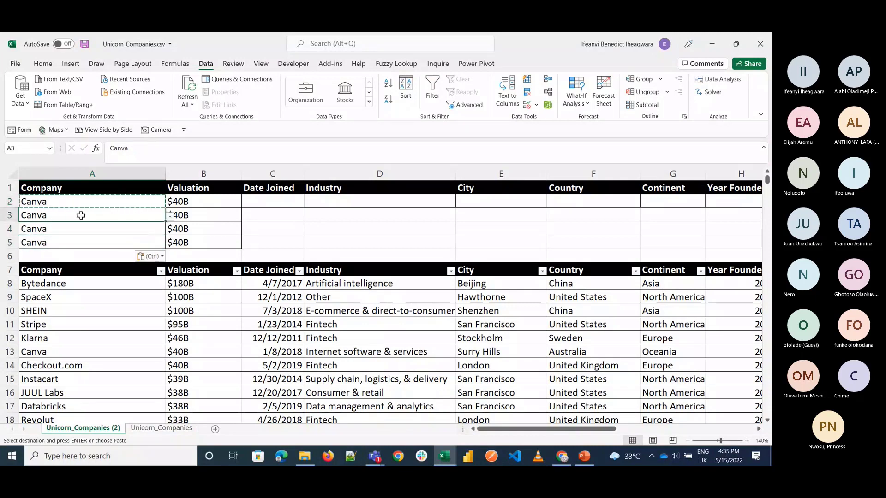
key("alt+Down")
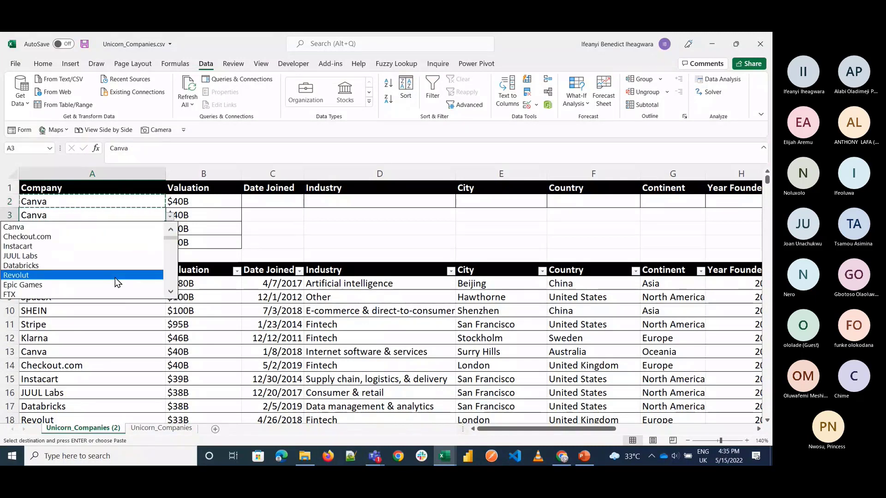
left_click(115, 275)
left_click(138, 243)
left_click(171, 242)
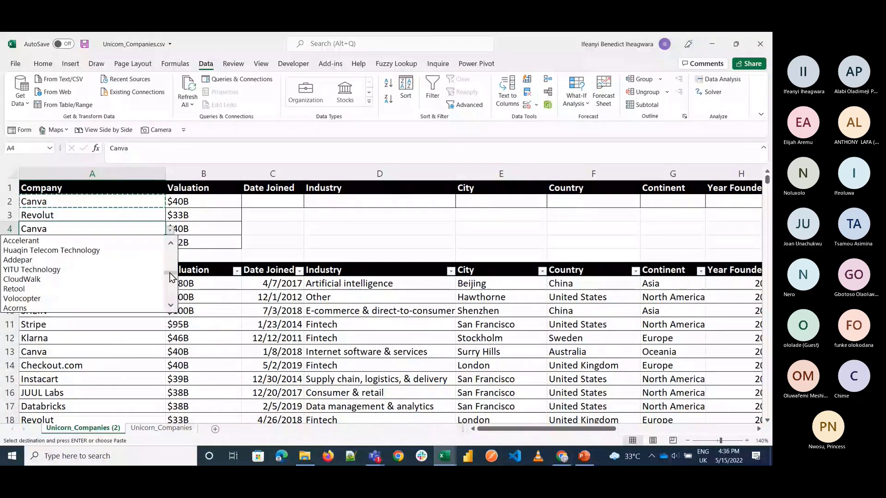
left_click(32, 270)
left_click(272, 215)
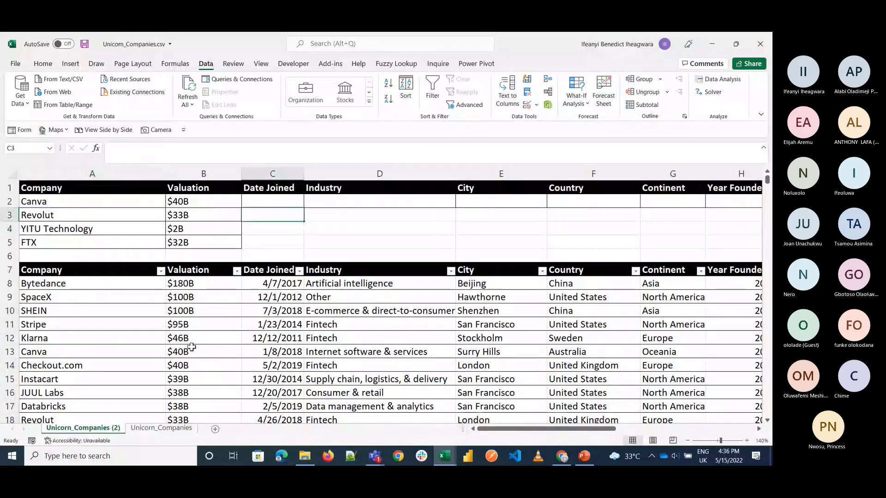
Step: Try to fill the Valuation VLOOKUP formula from B2 across to the City cell E2
scroll(198, 370, "down", 2)
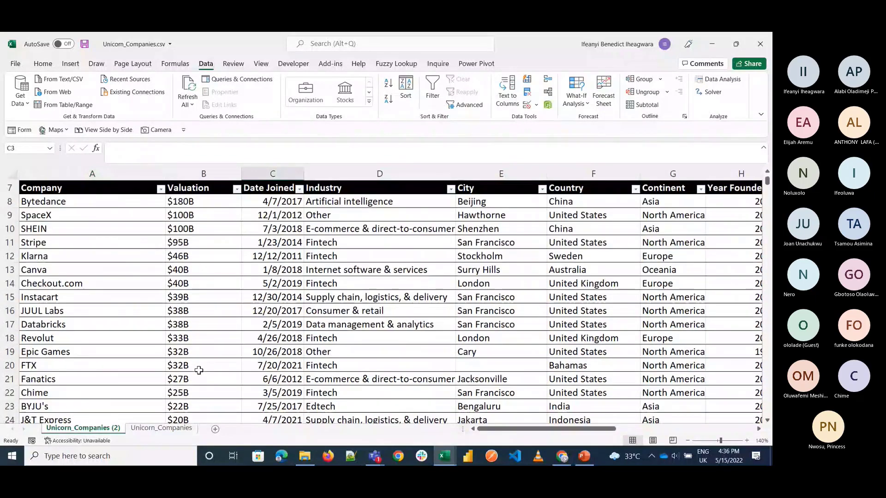
scroll(199, 370, "up", 2)
left_click(185, 201)
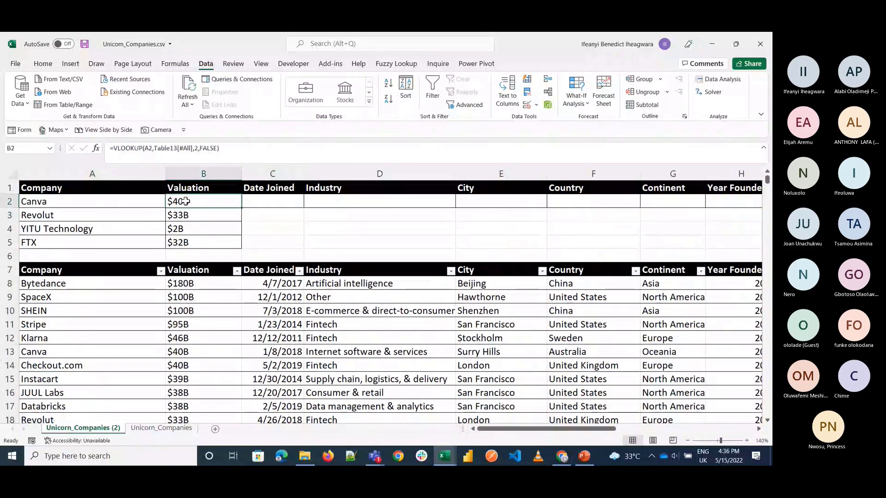
left_click_drag(240, 208, 513, 205)
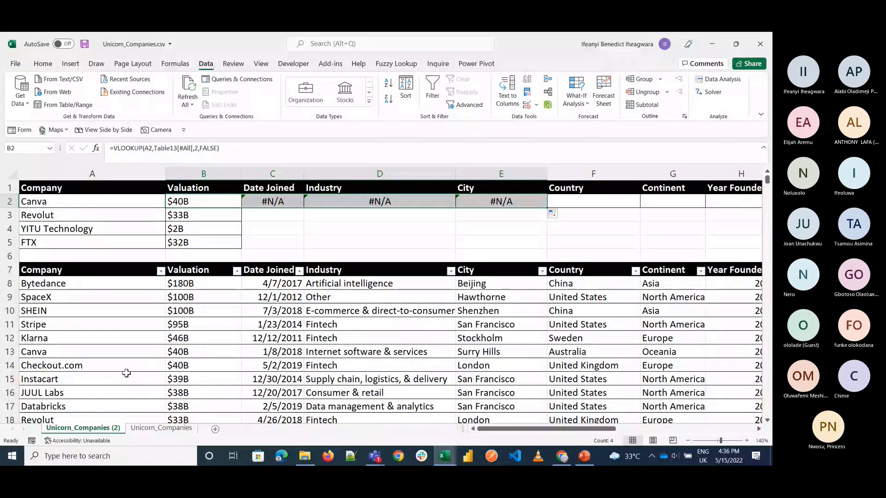
key("Delete")
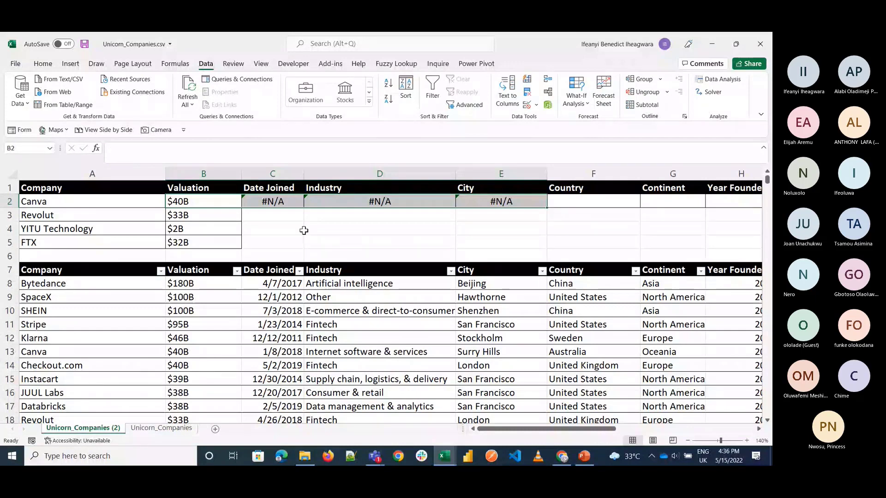
Step: Convert the company table Table13 to a normal range
left_click(194, 379)
key("ctrl+a")
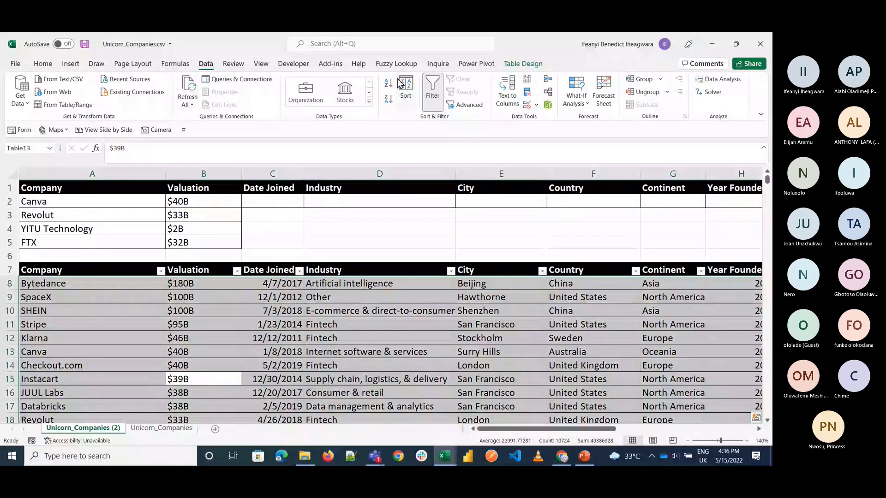
left_click(510, 65)
left_click(99, 105)
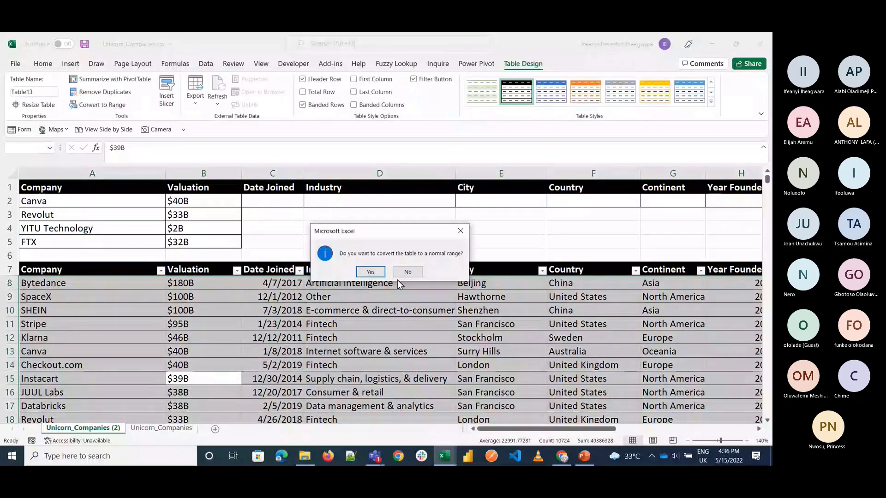
left_click(370, 272)
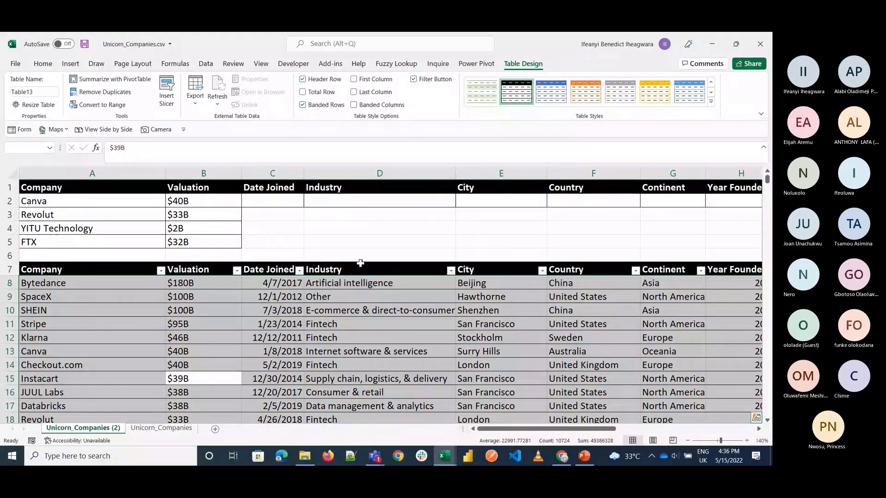
Step: Fill the VLOOKUP formula from B2 across the Date Joined, Industry and City columns for rows 2 to 5
left_click(209, 201)
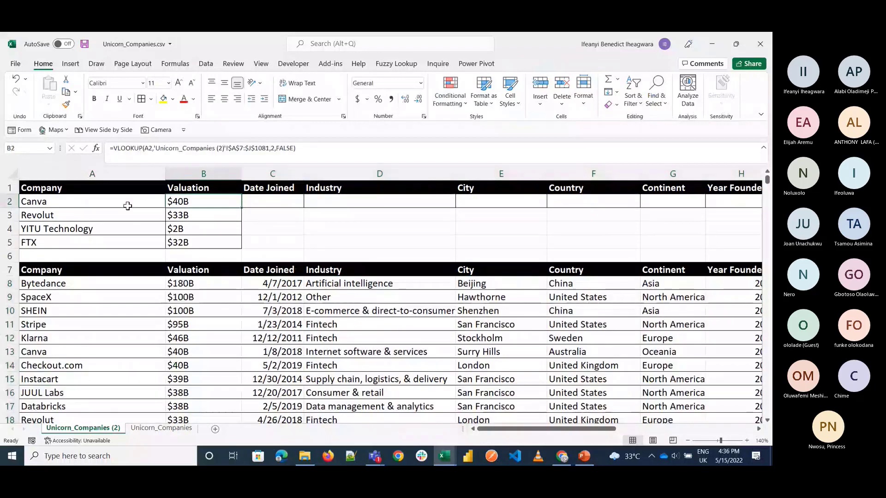
left_click(128, 206)
left_click(222, 207)
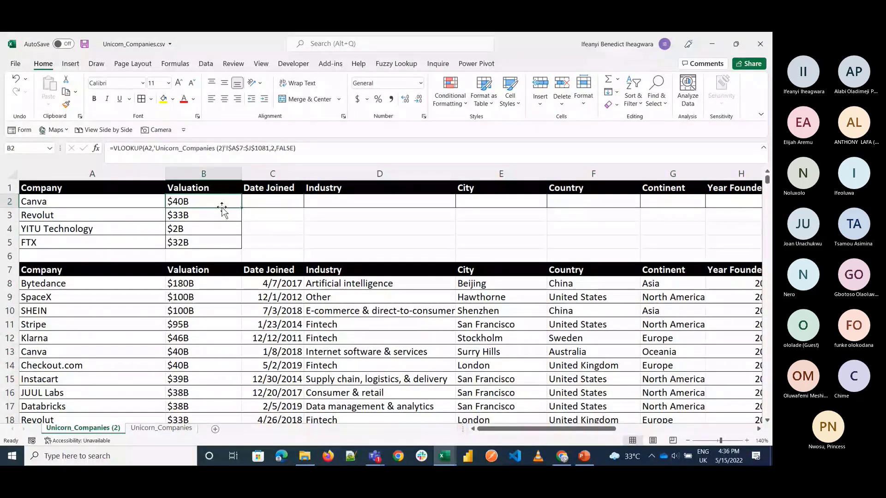
left_click_drag(242, 208, 295, 209)
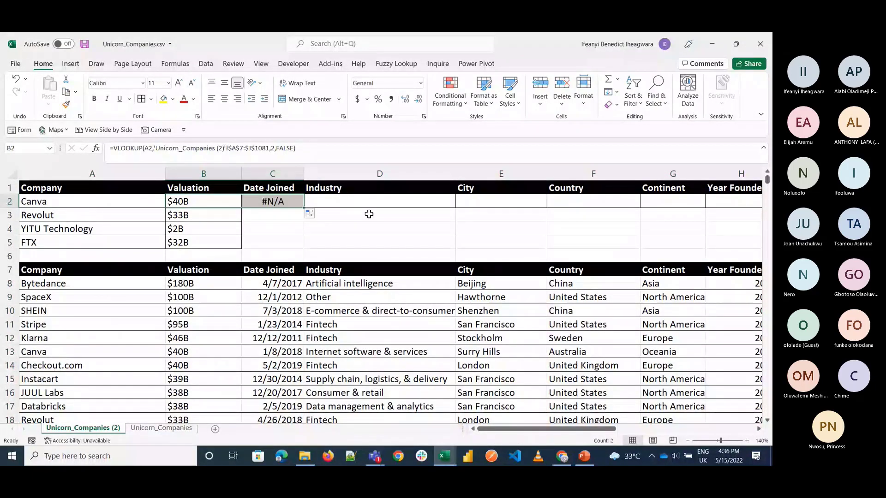
left_click_drag(303, 208, 442, 215)
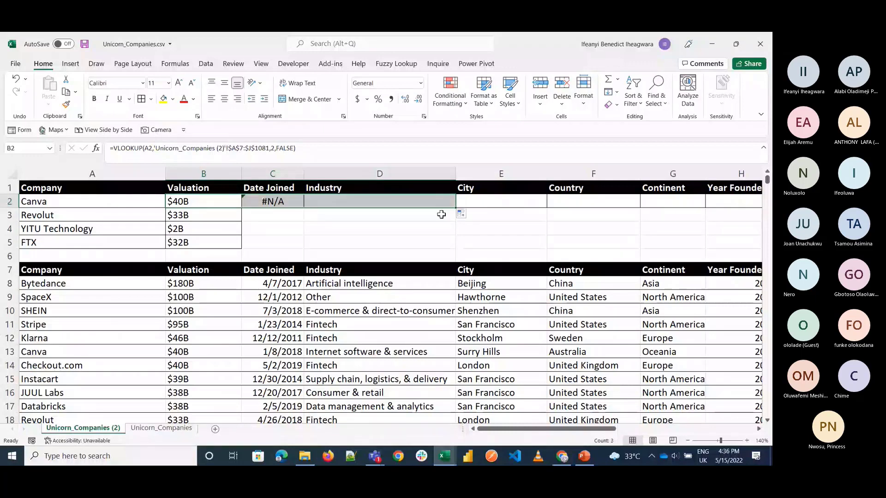
left_click(366, 199)
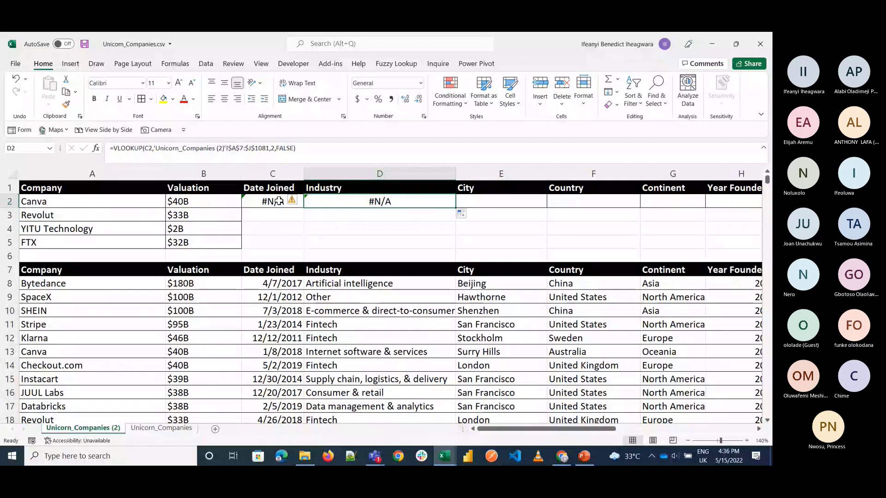
left_click(226, 202)
left_click_drag(241, 208, 521, 254)
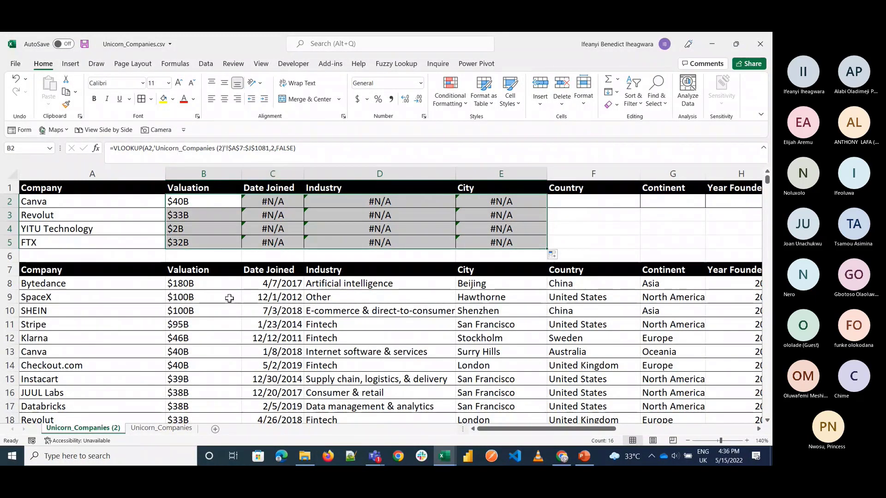
Step: Fill the Valuation VLOOKUP formula from B2 across row 2 to the Country cell F2
double_click(175, 204)
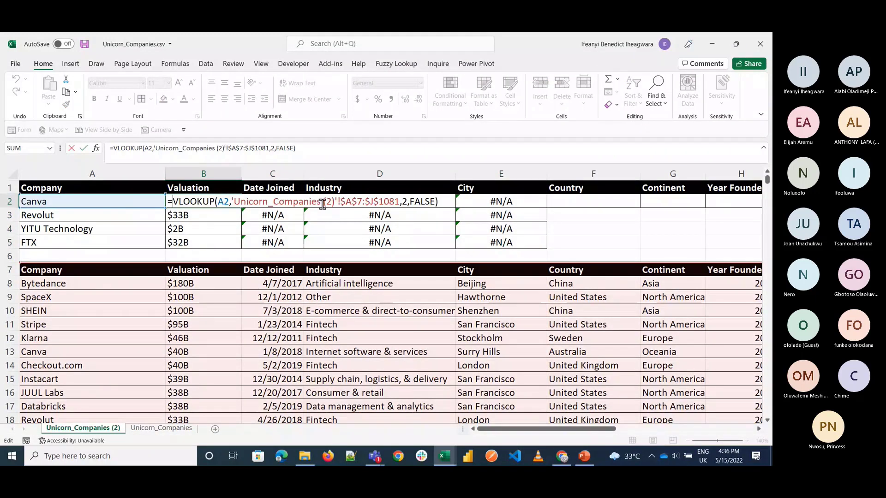
key("Escape")
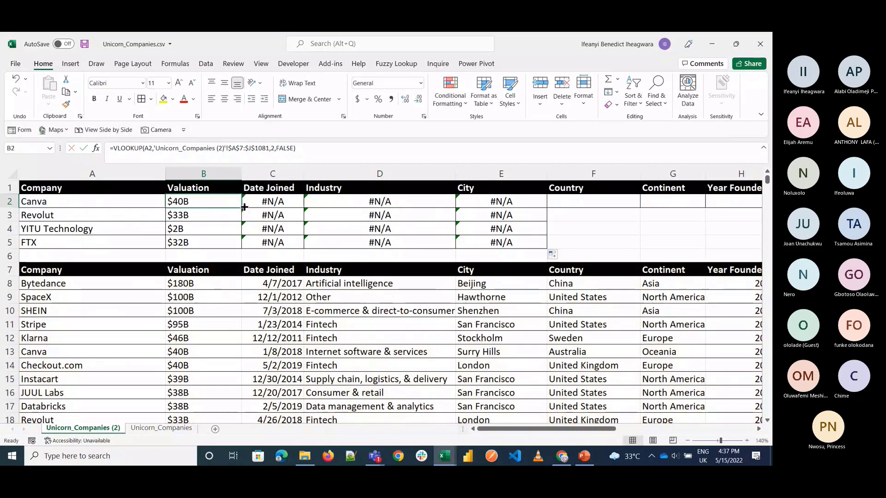
left_click_drag(241, 208, 622, 210)
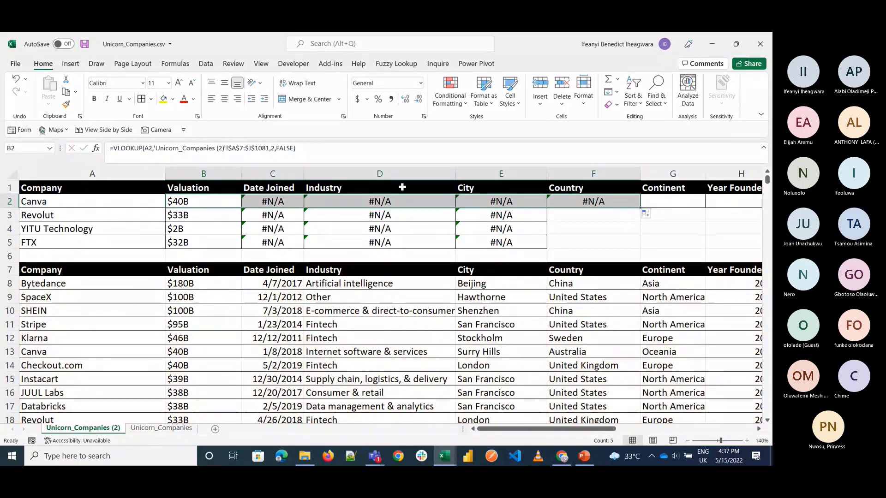
Step: Examine the VLOOKUP arguments in Date Joined cell C2, particularly its lookup value, without changing the formula
left_click(284, 201)
key("shift+Down")
key("shift+Down")
key("shift+Down")
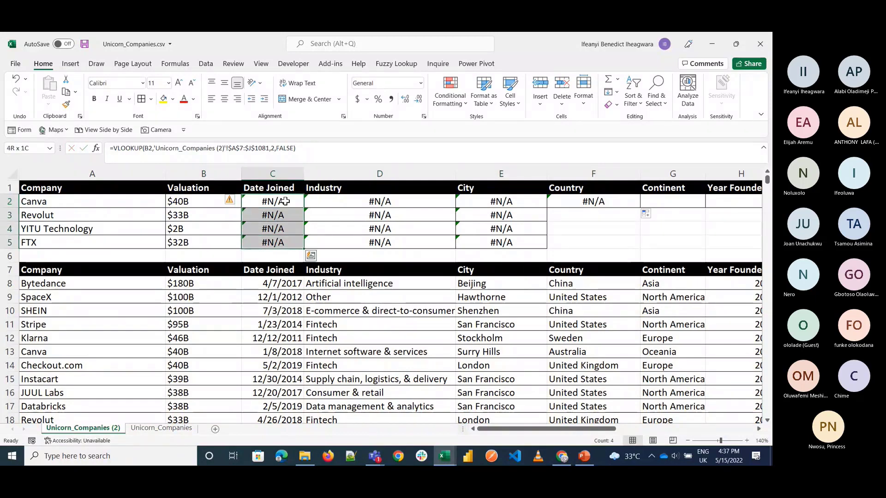
left_click(284, 201)
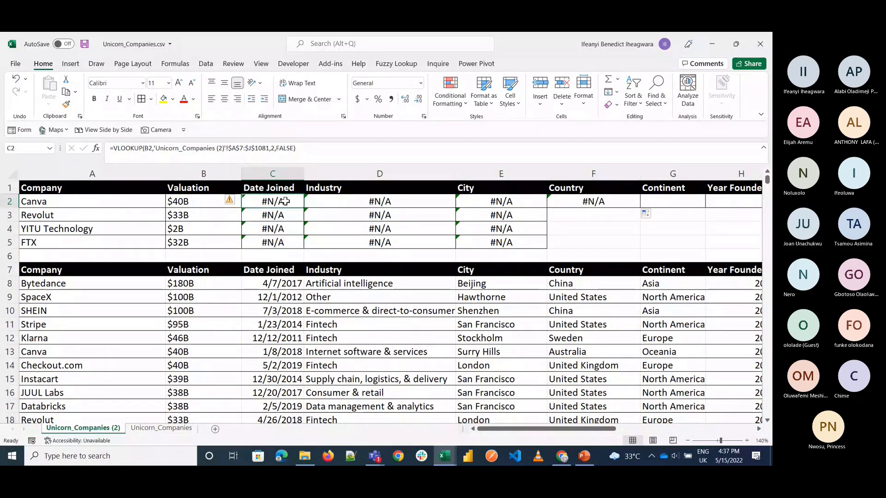
double_click(284, 201)
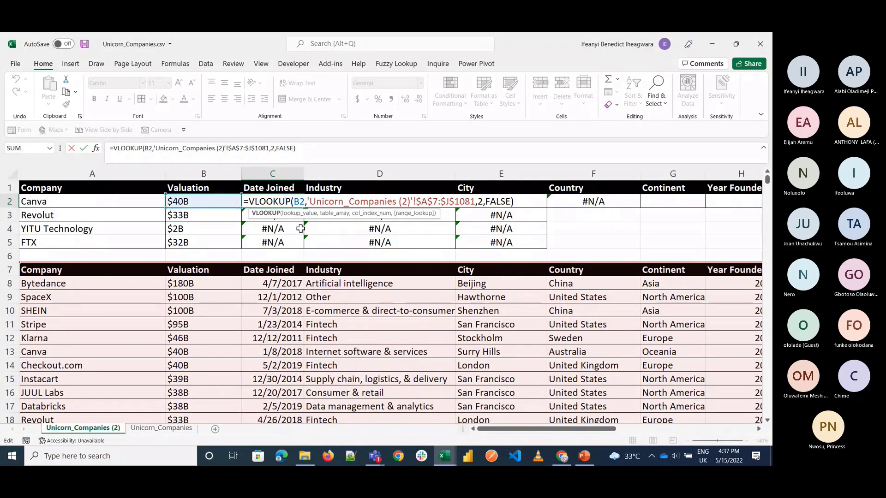
left_click(302, 204)
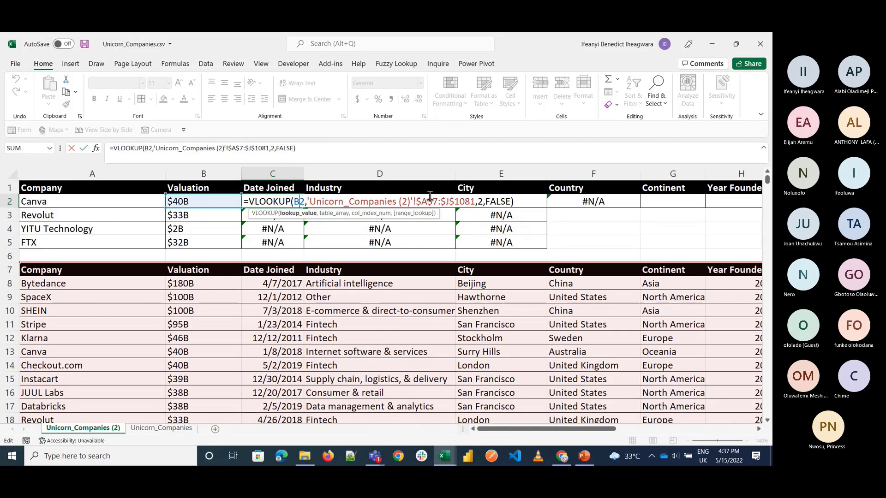
key("Escape")
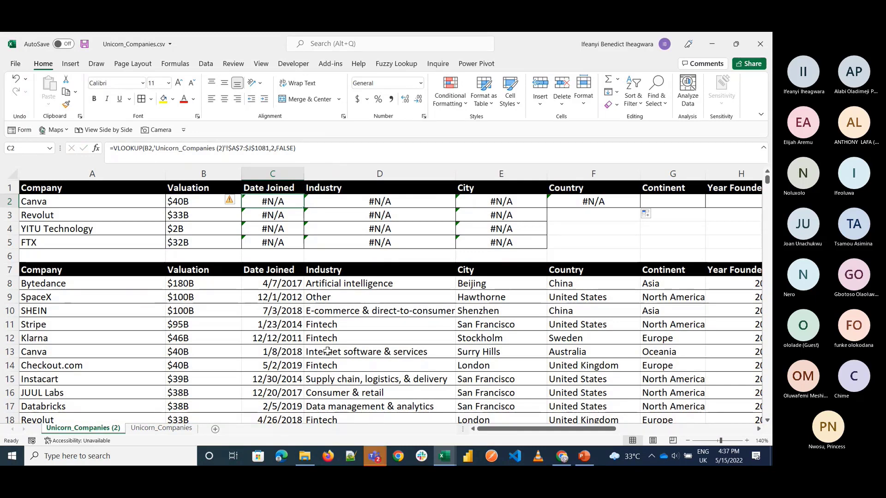
Step: Switch to the Microsoft Teams meeting chat to read the newest message, and return to the Excel workbook
left_click(375, 456)
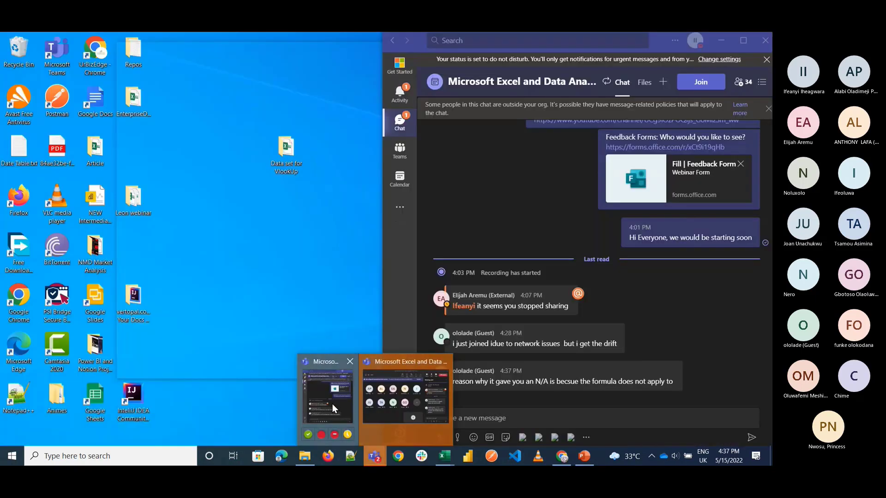
left_click(332, 403)
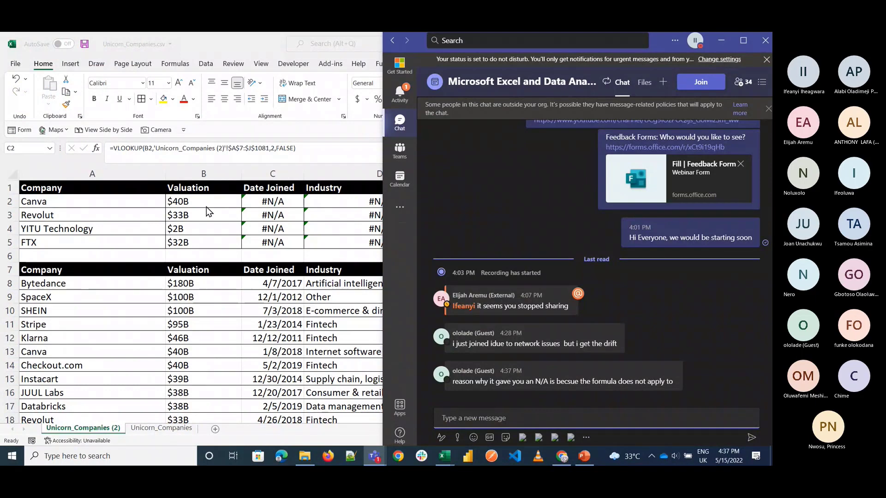
left_click(248, 252)
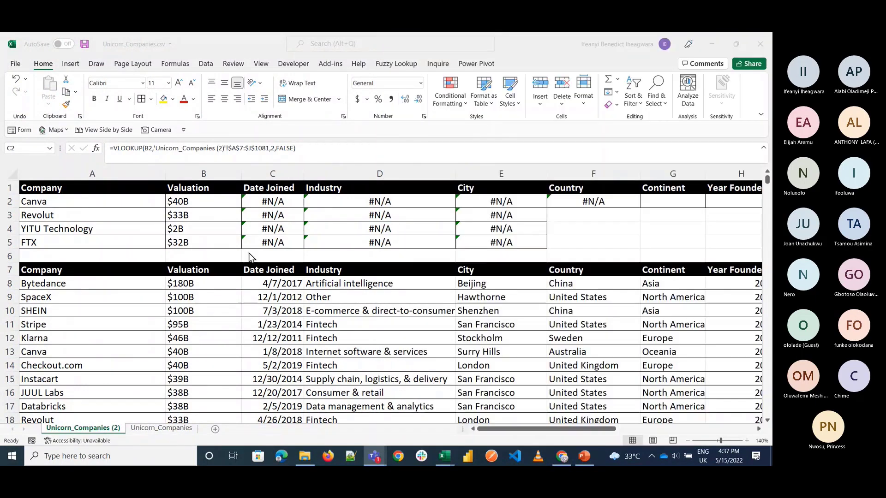
Step: Insert three entire rows at row 6 above the company data table, and clear everything from cell A6
left_click_drag(80, 227, 501, 242)
key("shift+Right")
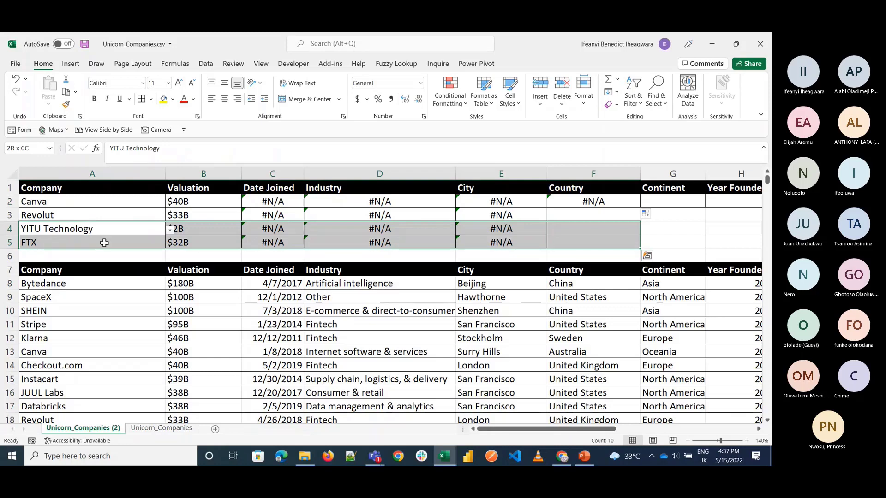
left_click(70, 259)
key("shift+Down")
key("shift+Down")
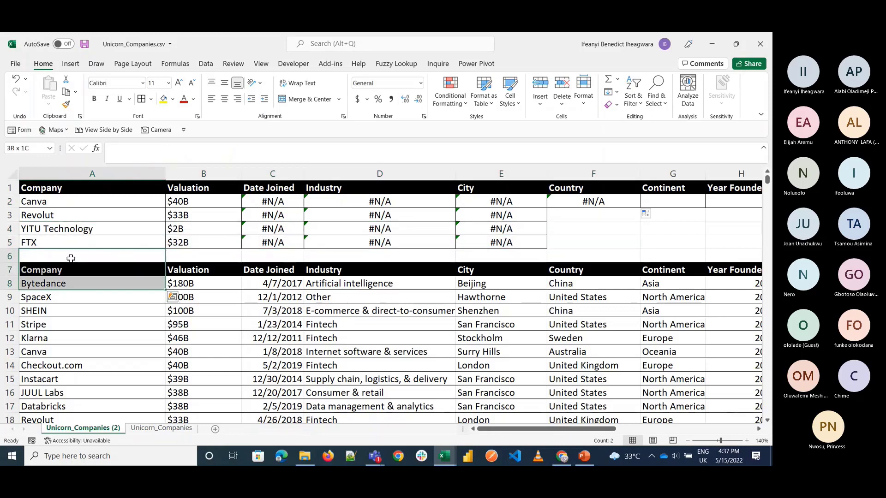
right_click(70, 258)
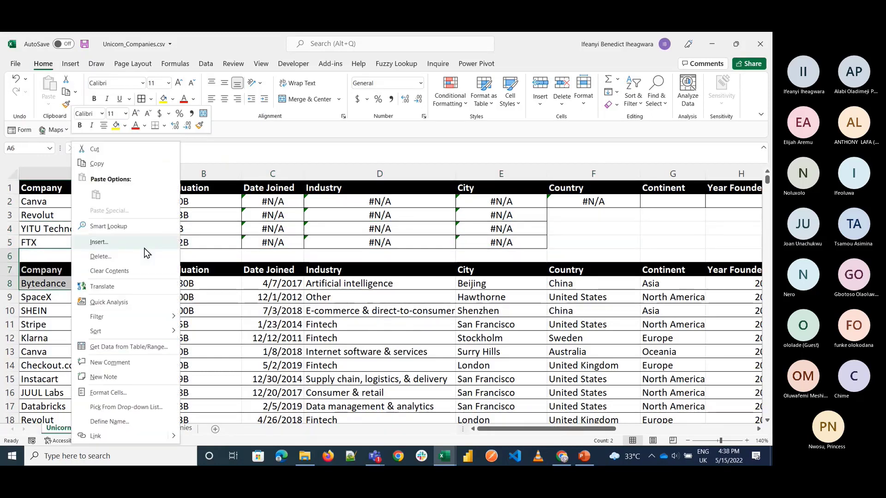
left_click(145, 251)
left_click(124, 267)
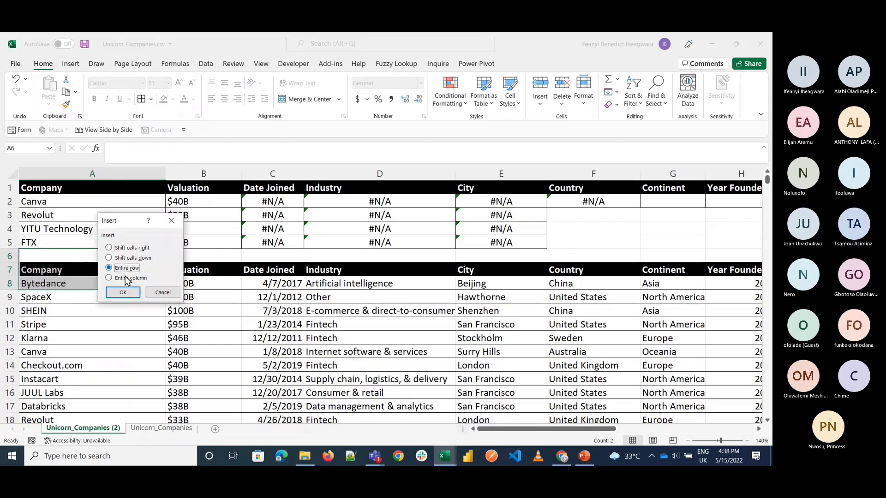
left_click(124, 293)
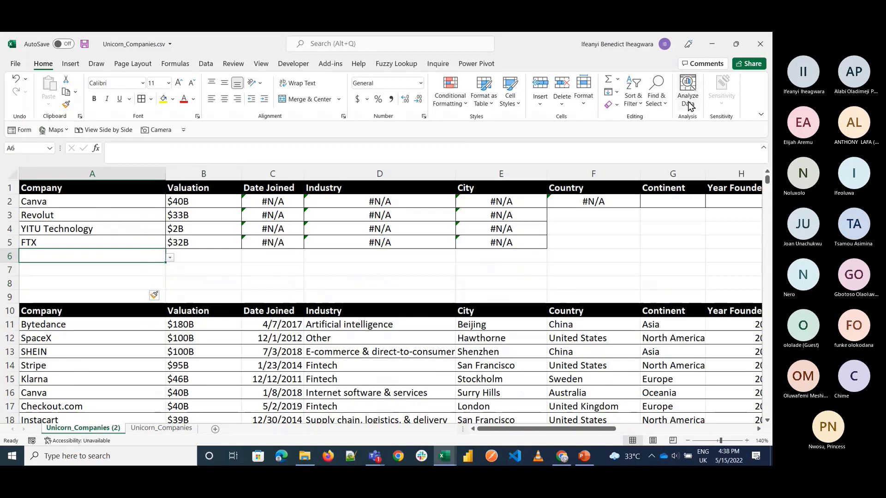
left_click(615, 105)
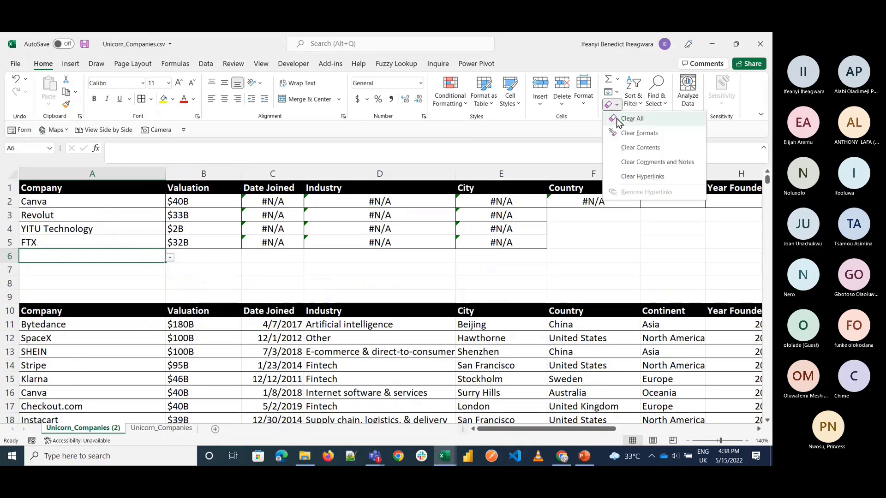
left_click(618, 120)
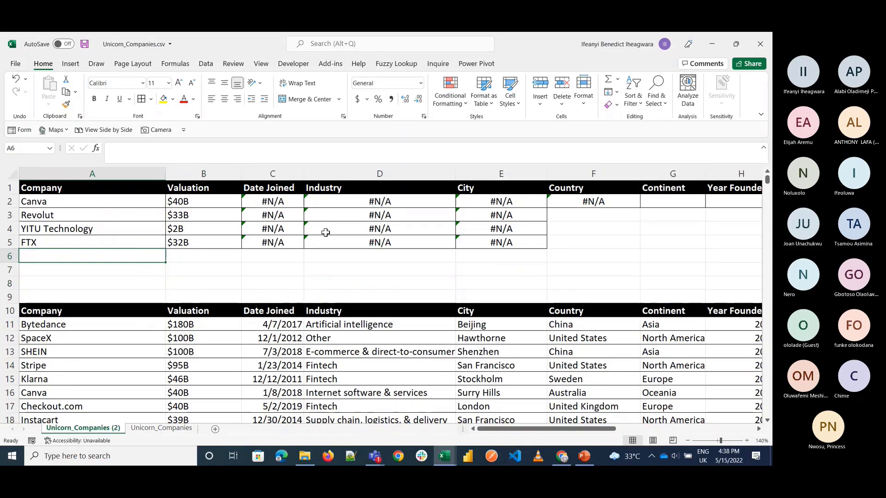
Step: Enter the labels "column" in B7 and "match" in B8
left_click(213, 274)
type("colum")
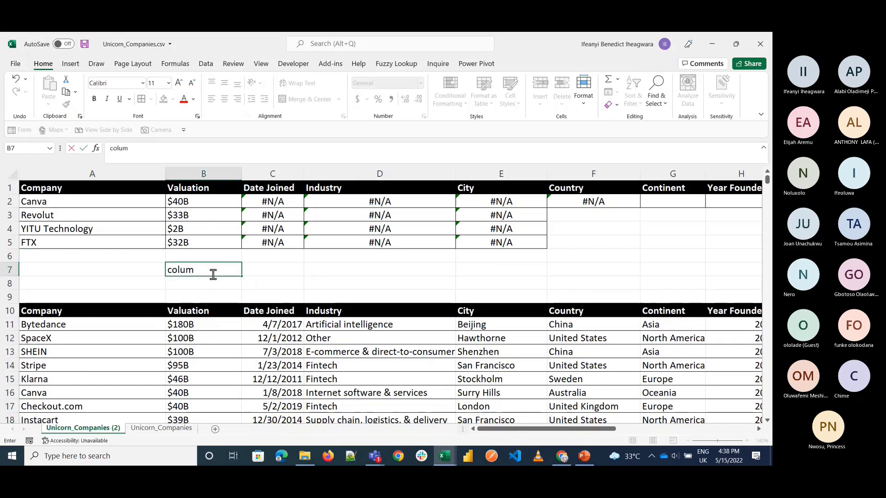
type("n")
key("Return")
type("match")
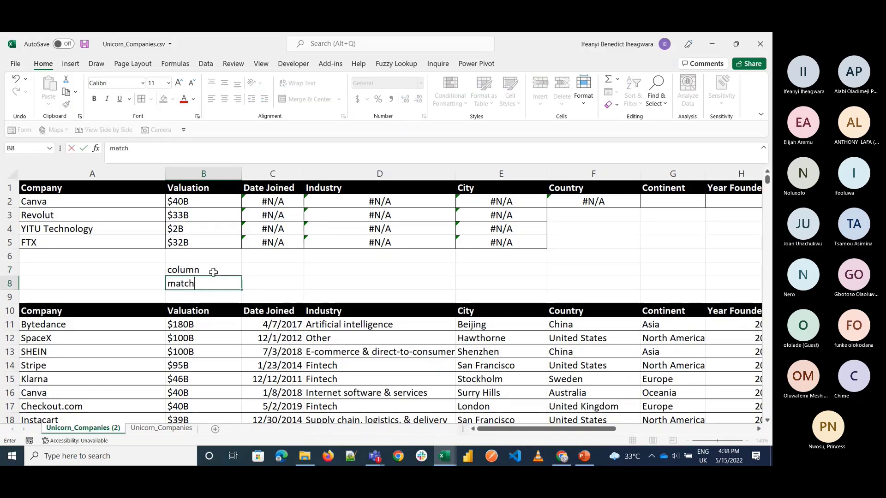
left_click(213, 270)
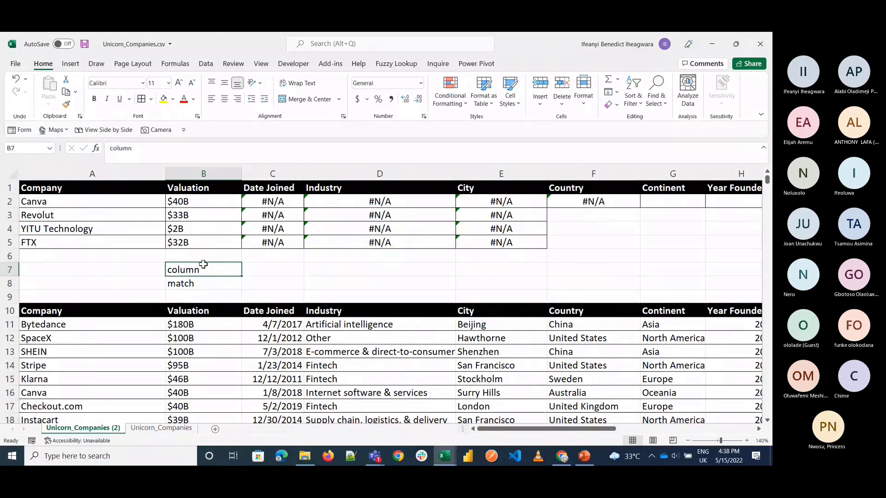
Step: Delete the VLOOKUP formulas from the Industry, City and Country cells D2:F5
double_click(187, 202)
key("Escape")
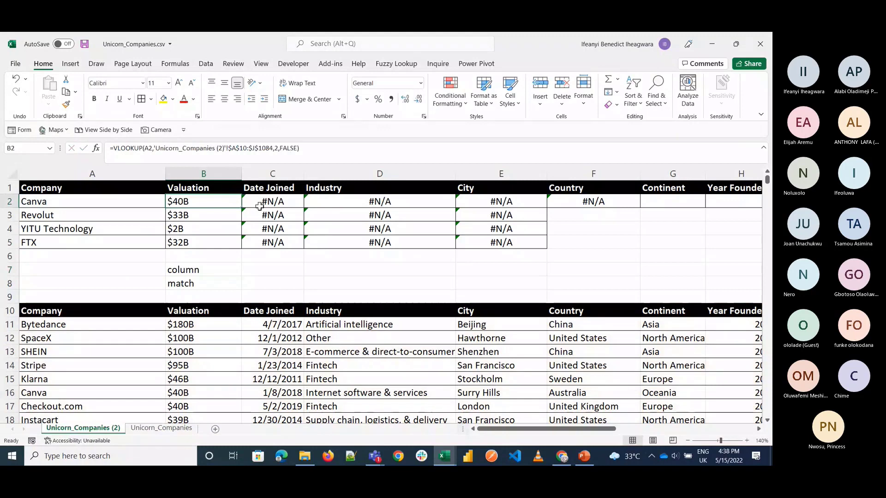
left_click(346, 202)
key("shift+Down")
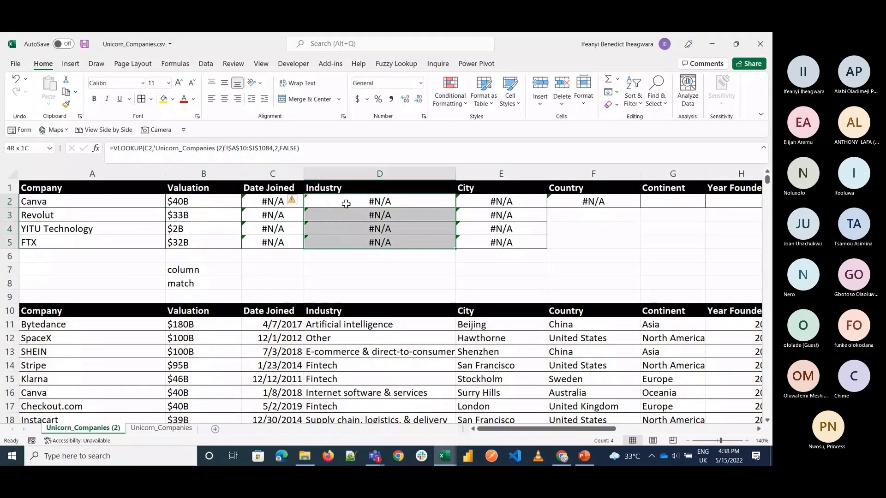
key("shift+Right")
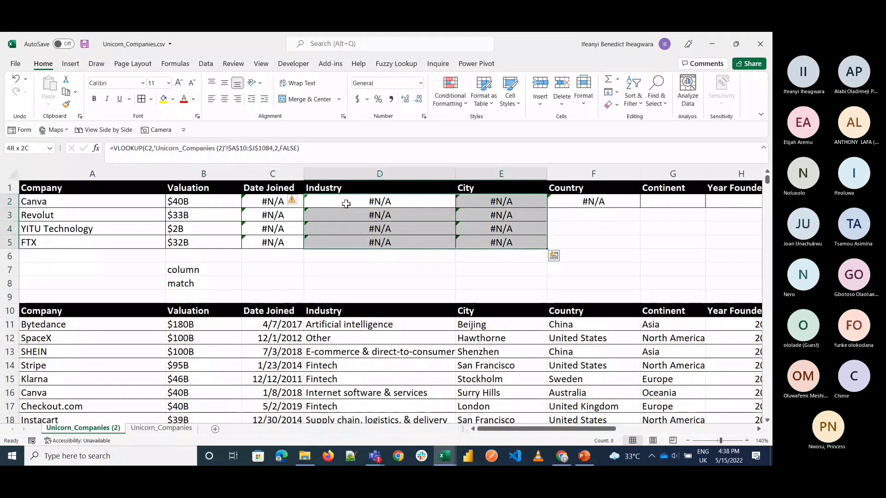
key("shift+Right")
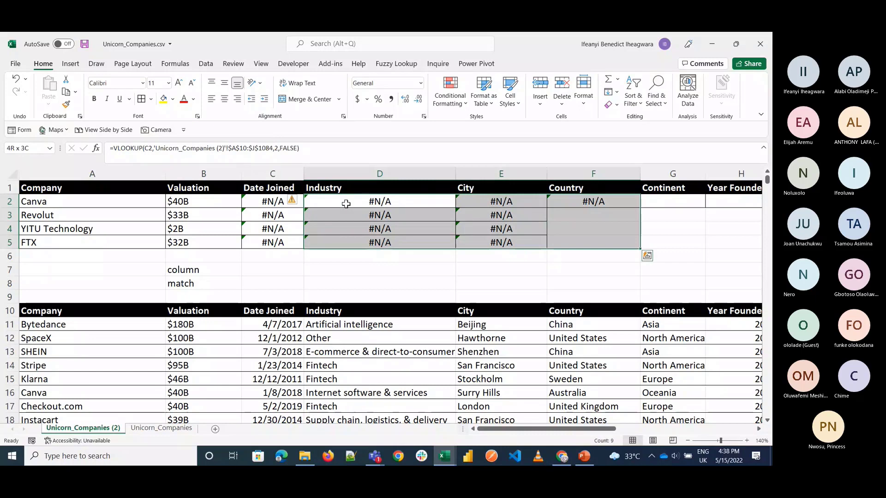
key("Delete")
Step: Show the formulas in the sheet's cells briefly, and return to displaying the values
left_click(281, 198)
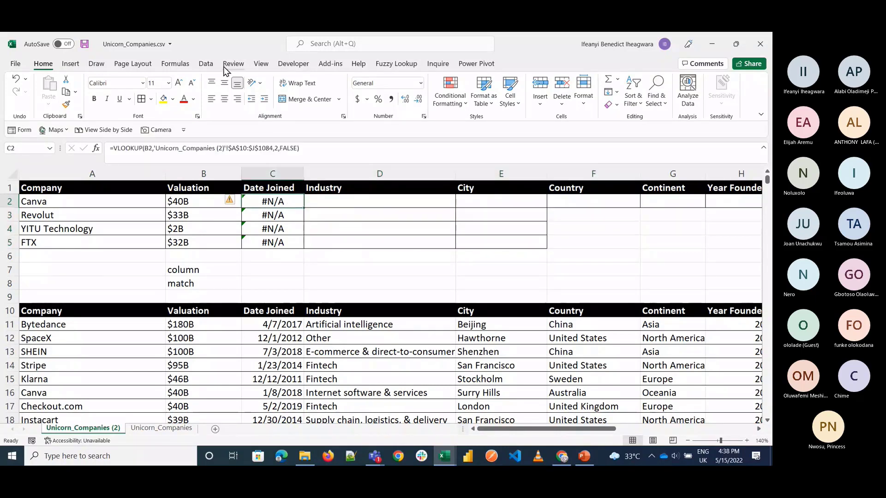
left_click(184, 66)
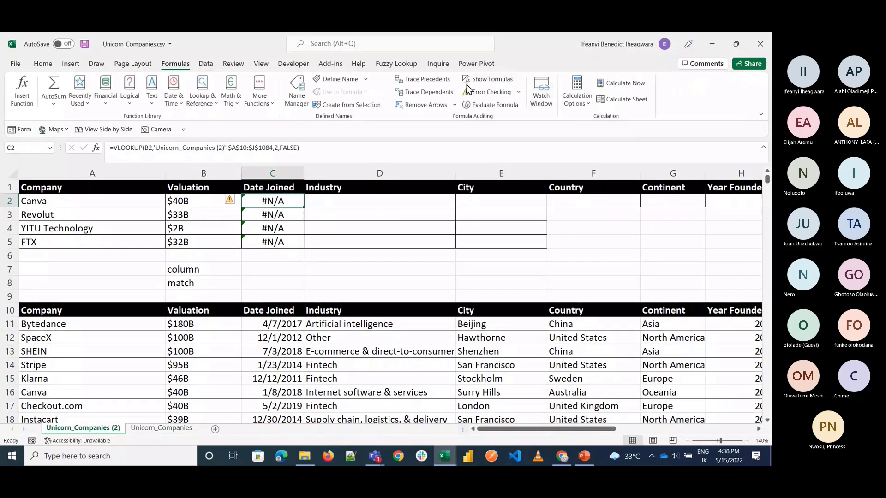
left_click(473, 81)
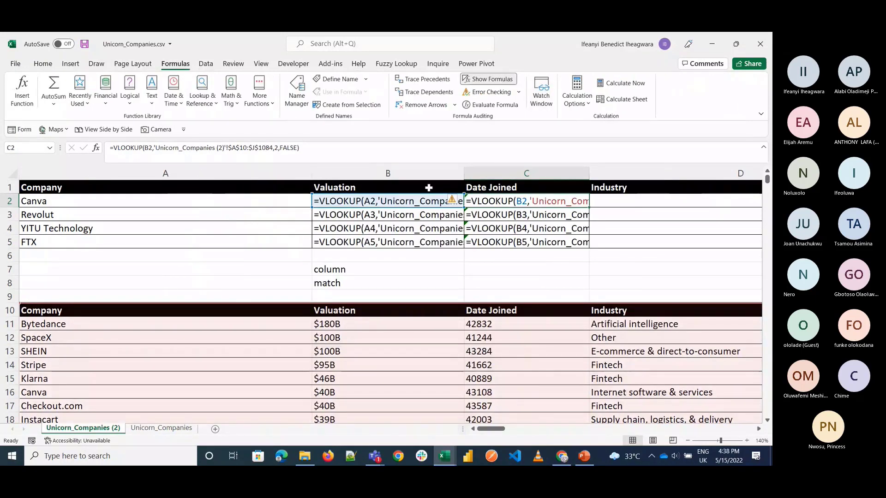
left_click(486, 81)
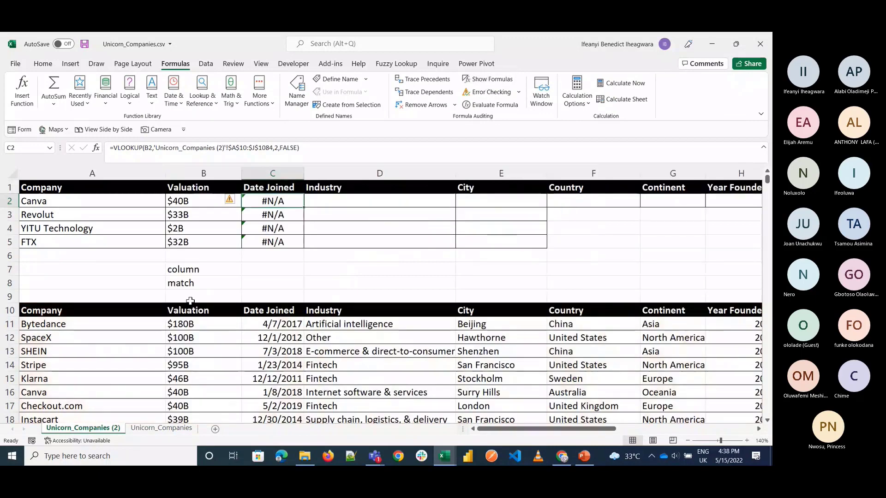
Step: Enter =FORMULATEXT(C2) in C7 to display the Date Joined formula beside the "column" label
left_click(271, 272)
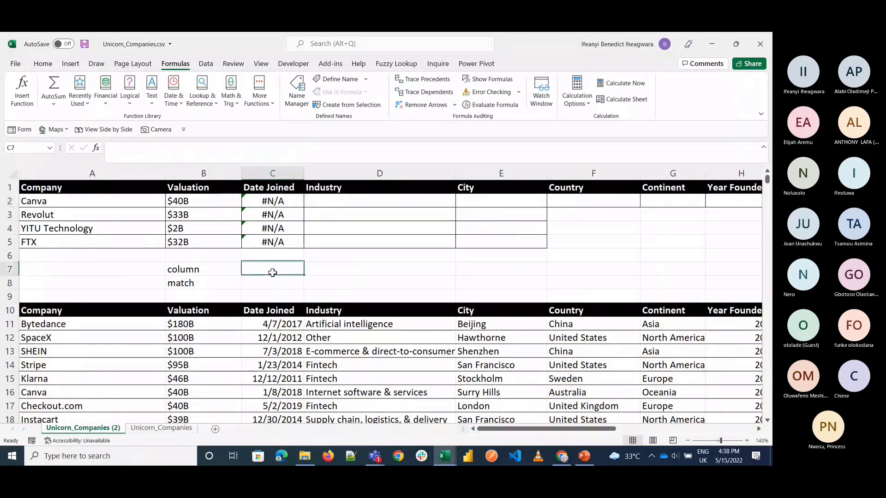
type("=form")
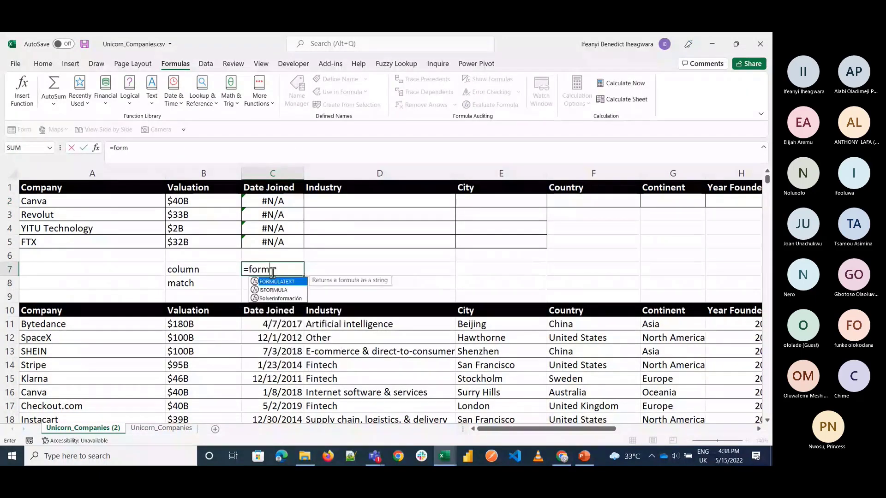
type("u")
key("Tab")
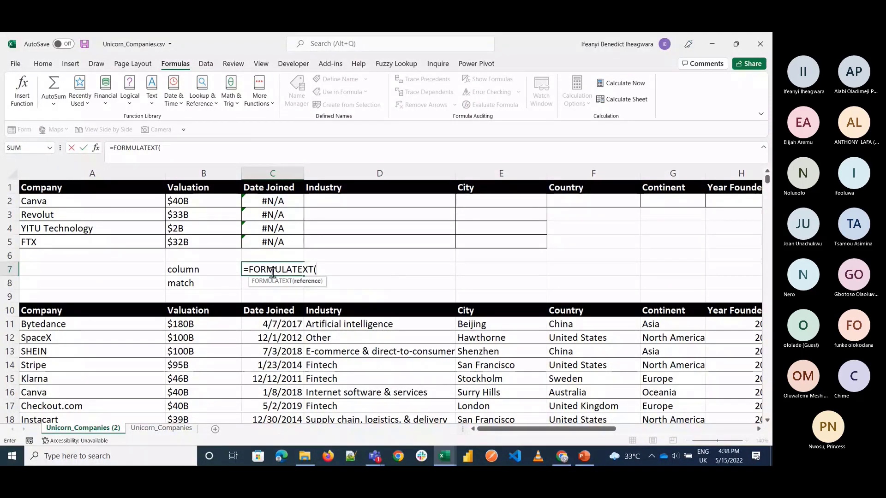
left_click(263, 200)
type(")")
key("Return")
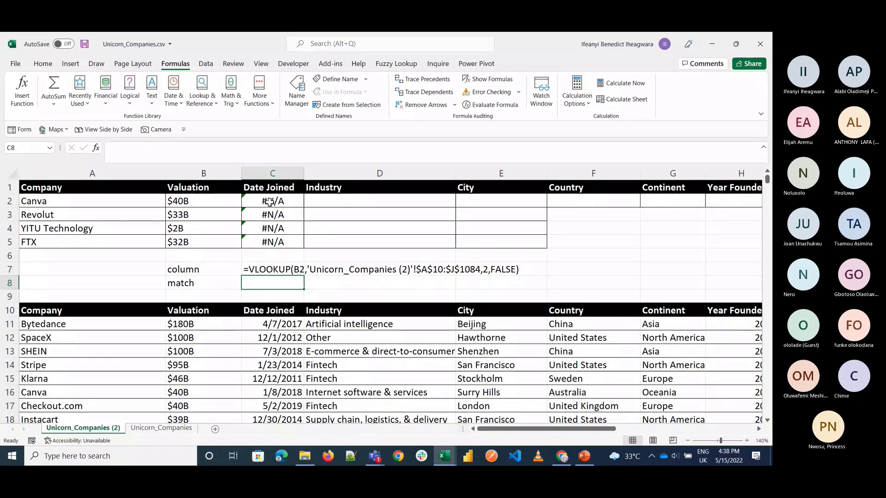
Step: Enter =VLOOKUP(A3,A10:J1084,3,FALSE) in C3 to look up Revolut's Date Joined
left_click(271, 217)
type("=v")
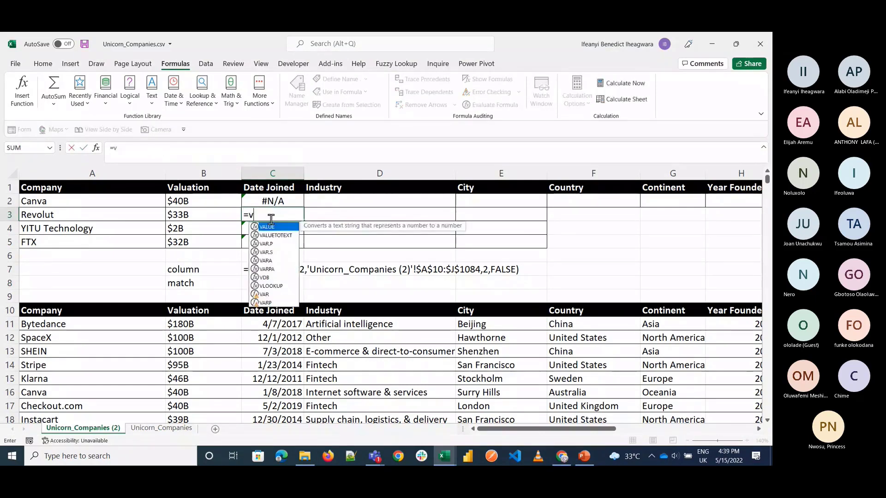
type("loo")
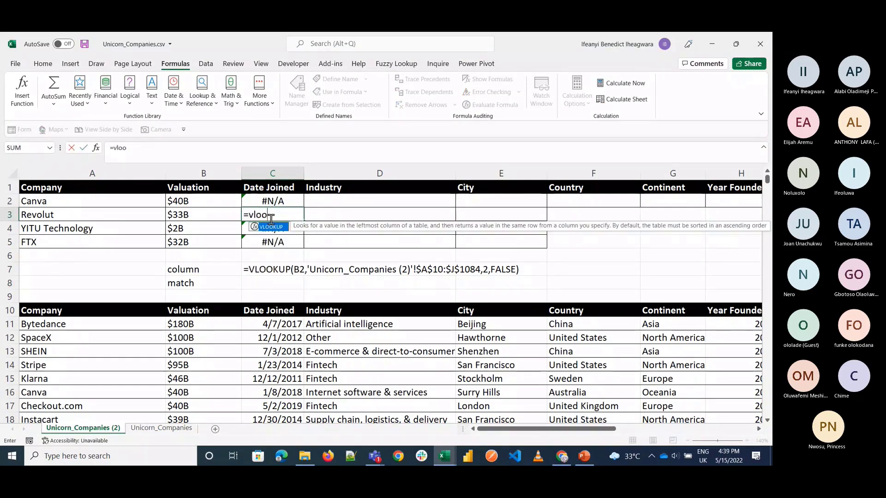
key("Tab")
left_click(125, 215)
type(",")
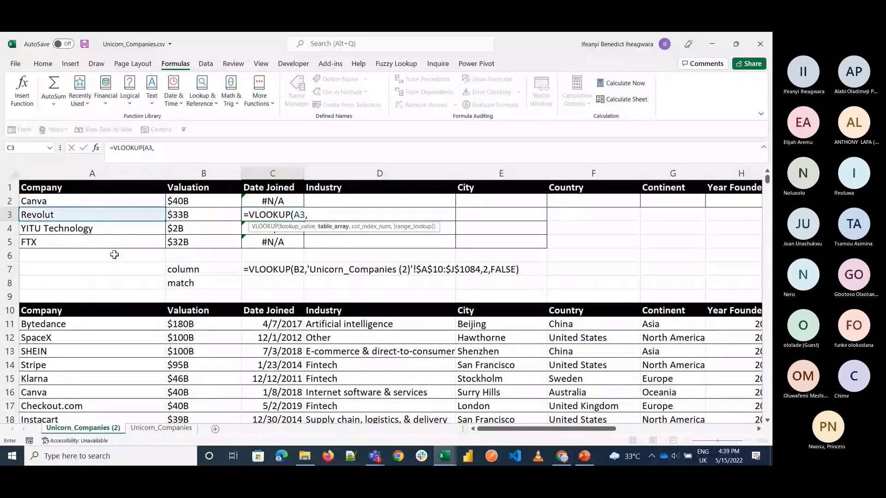
left_click(92, 310)
key("ctrl+shift+Right")
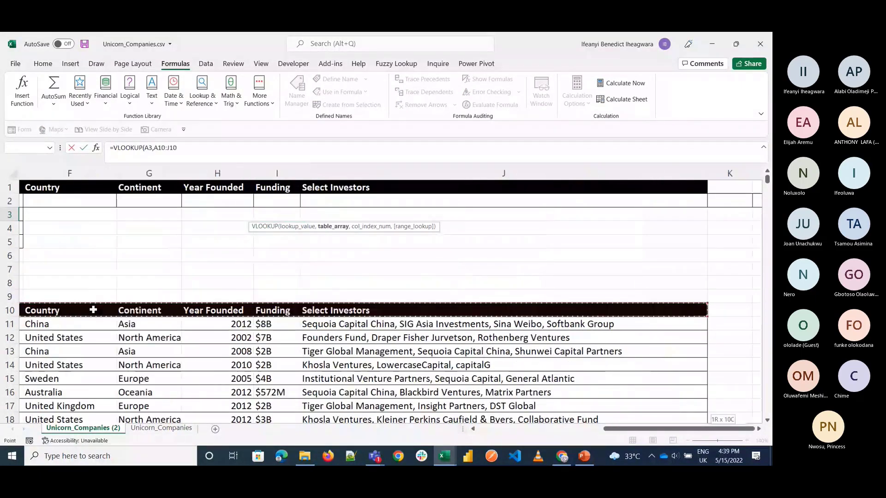
key("ctrl+shift+Down")
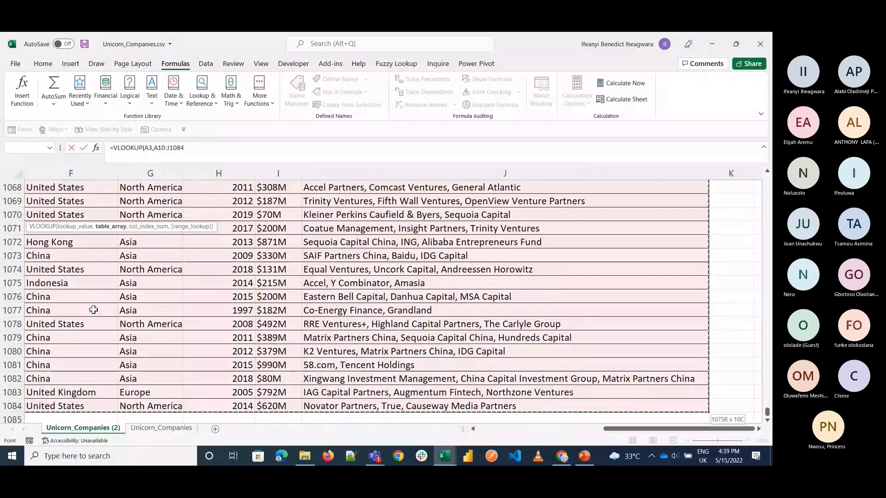
type(",")
left_click(491, 428)
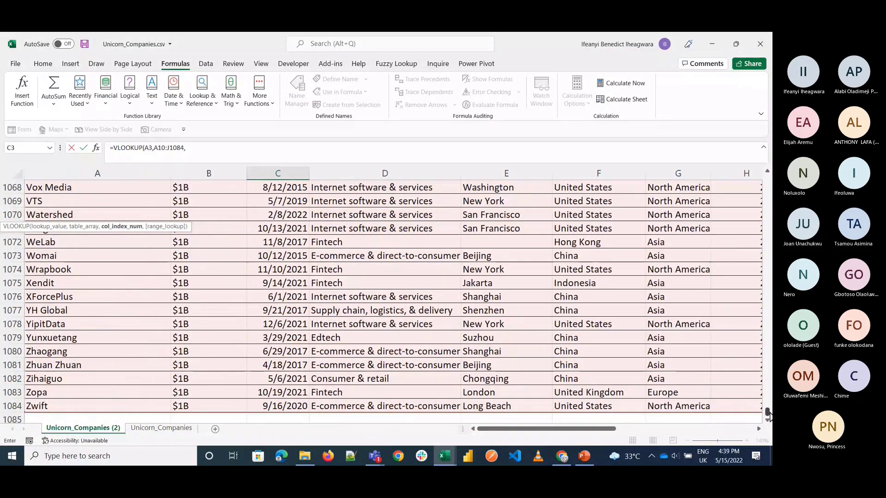
left_click_drag(767, 414, 767, 165)
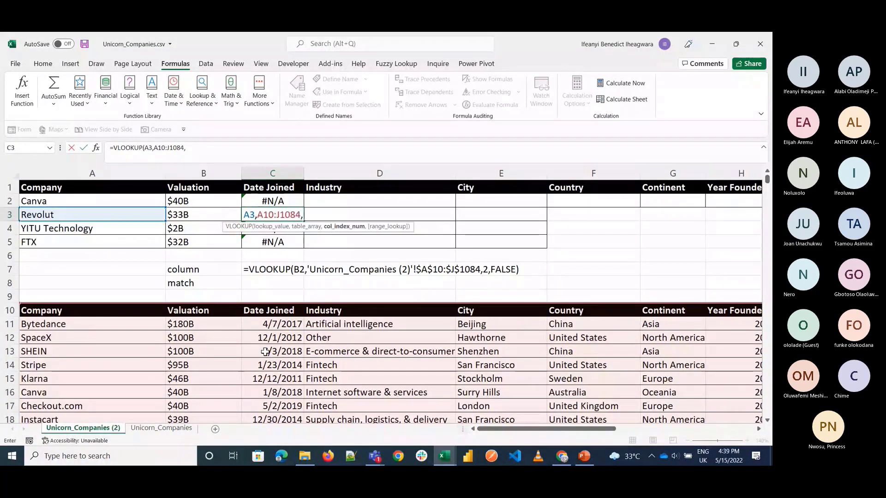
type("3,")
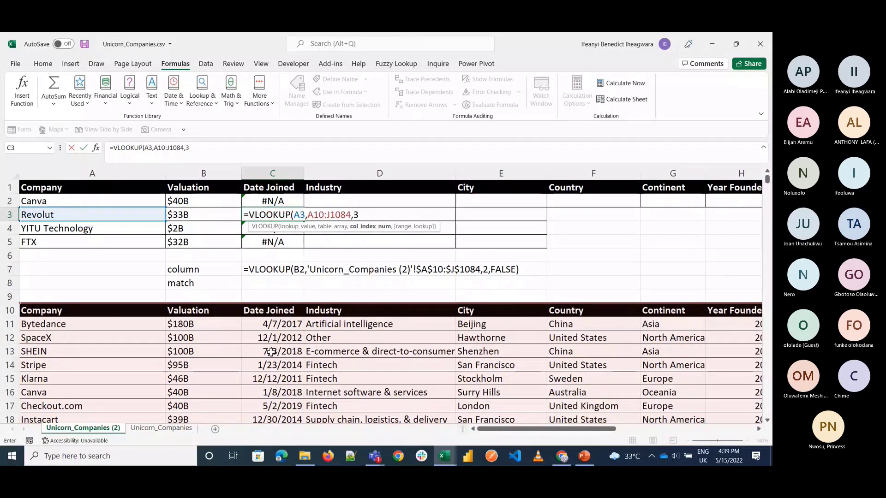
type("FALSE")
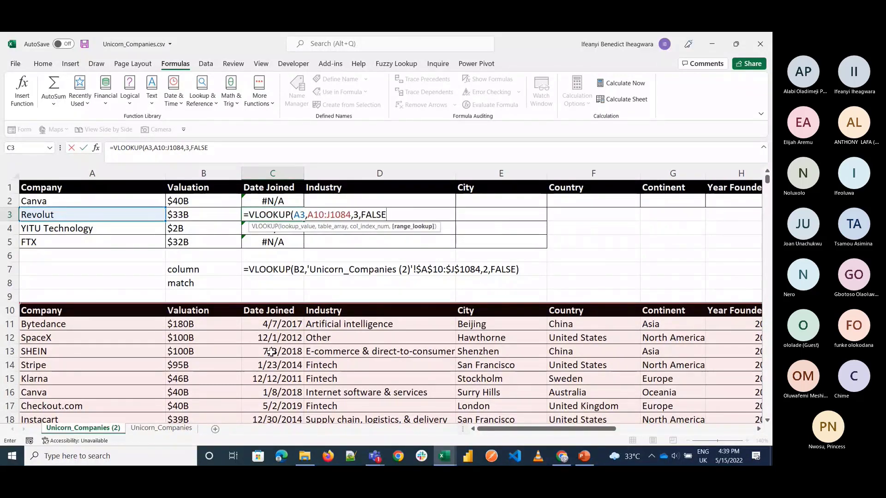
key("ctrl+Return")
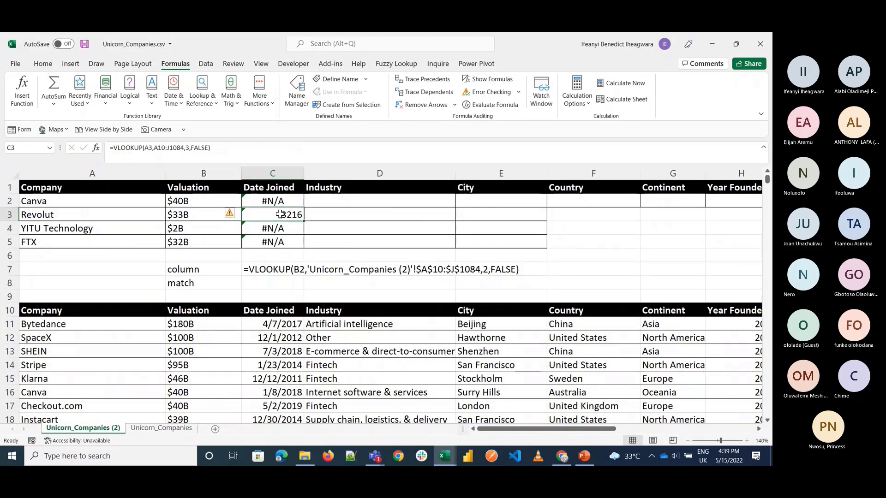
Step: Copy the date formatting from the Date Joined cell C13 onto the Revolut lookup result in C3
left_click(286, 352)
left_click(43, 63)
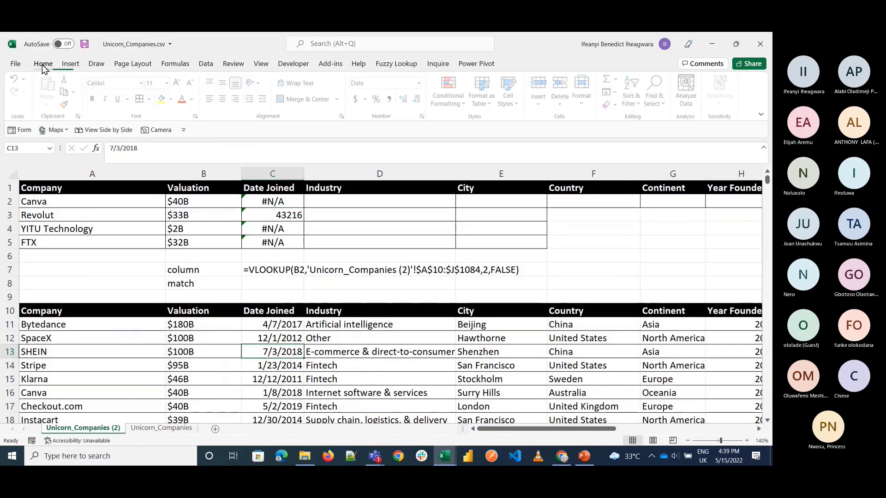
left_click(66, 104)
left_click(292, 215)
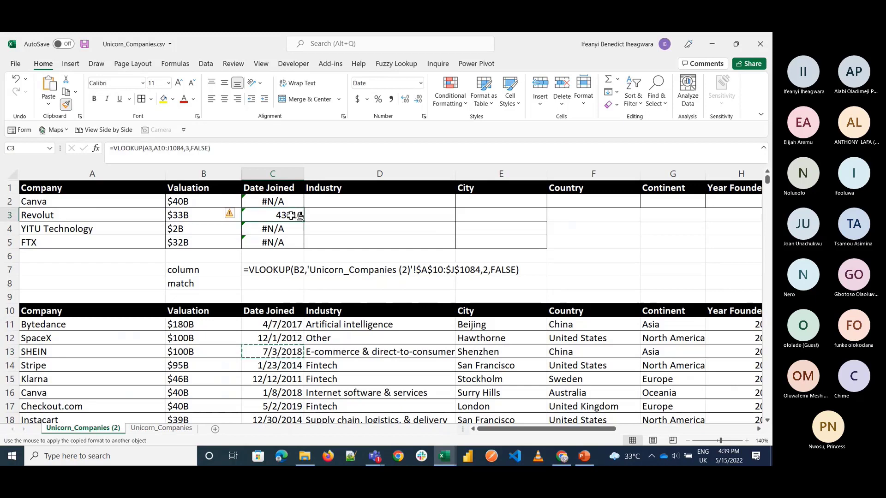
Step: Enter =FORMULATEXT(C3) in C8 to display Revolut's Date Joined formula beside the "match" label
left_click(279, 284)
type("=form")
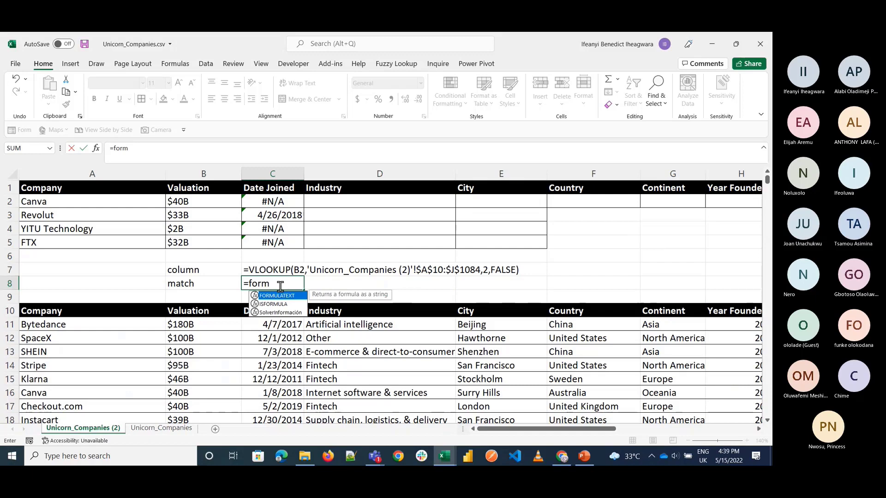
key("Tab")
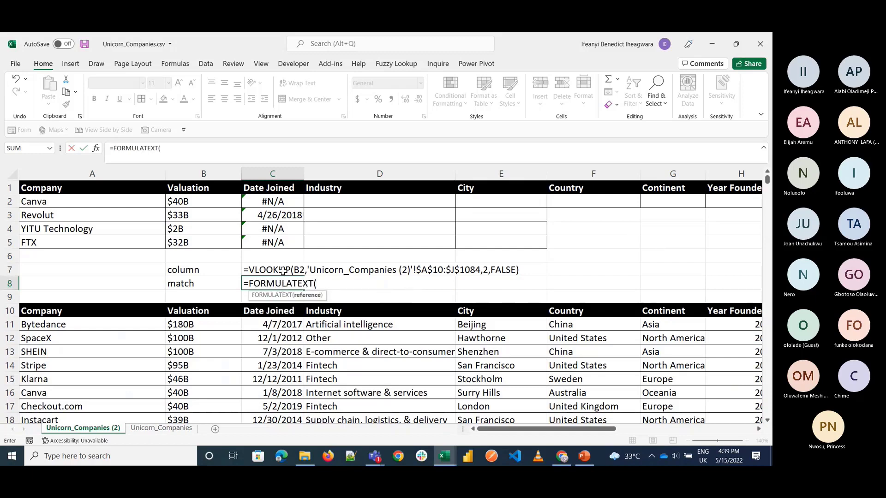
left_click(282, 216)
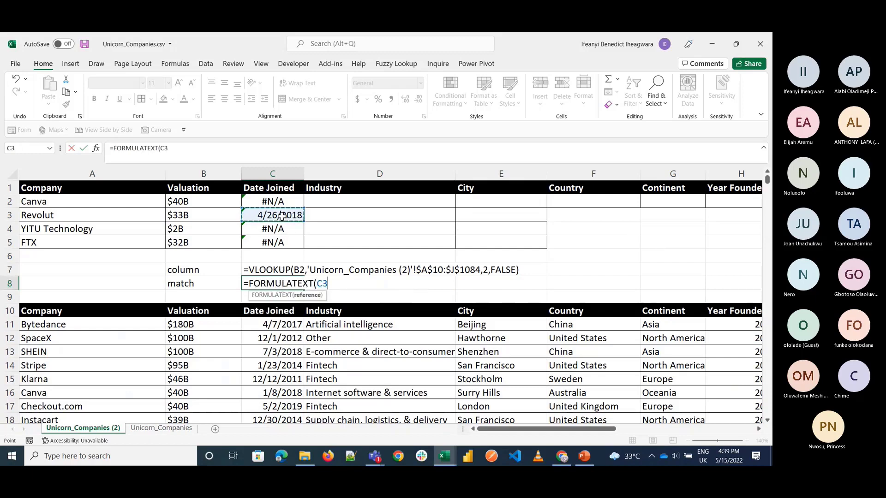
key("Return")
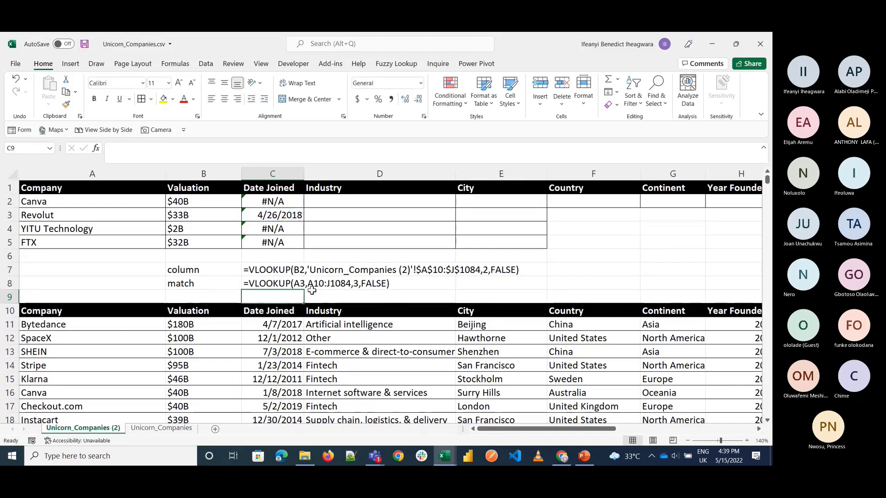
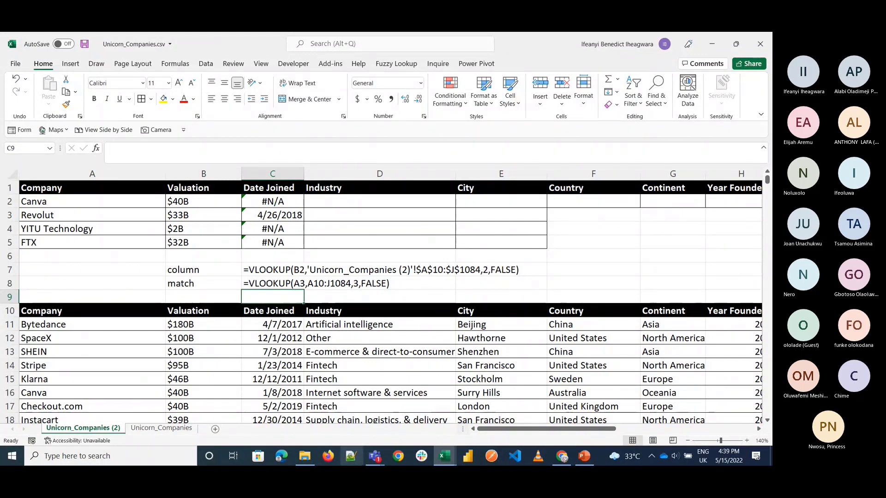
Step: Switch to the Microsoft Teams meeting, show its participants and make the first listed attendee a presenter
mouse_move(366, 463)
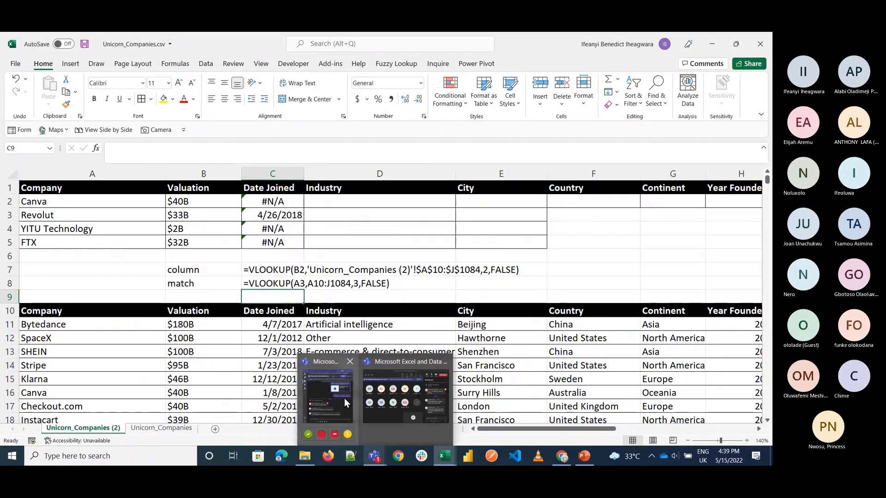
mouse_move(417, 403)
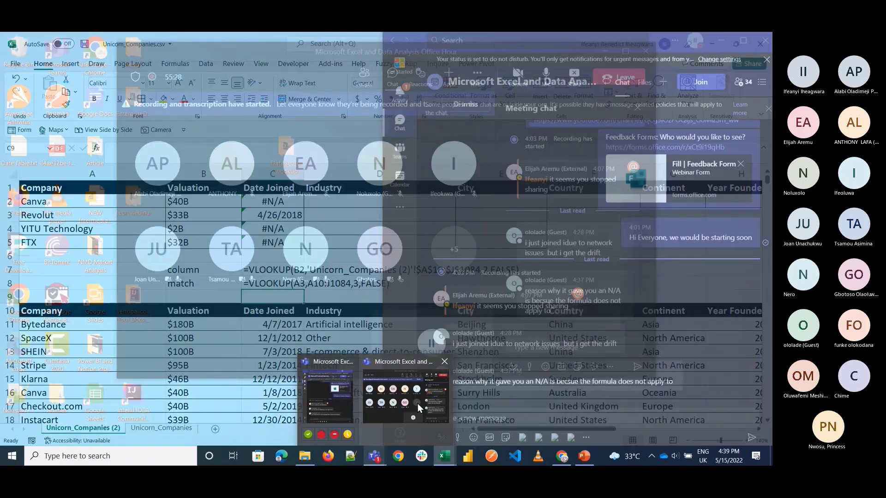
left_click(417, 403)
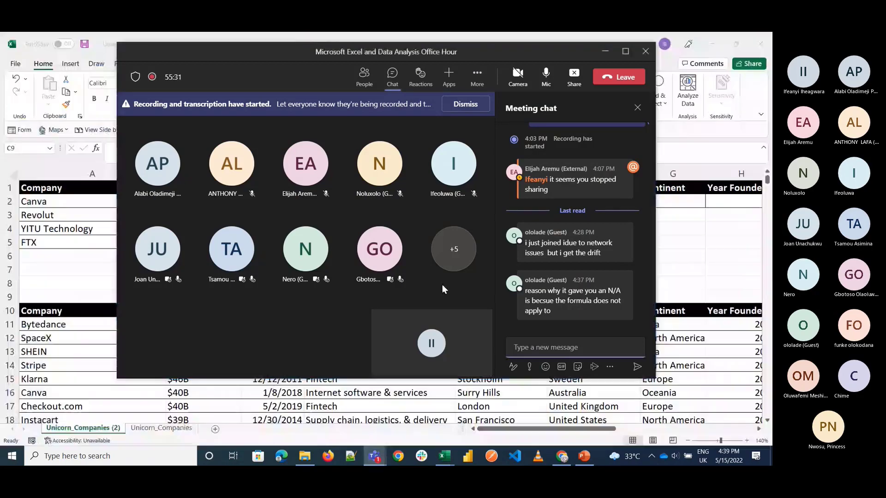
left_click(365, 81)
scroll(565, 325, "down", 3)
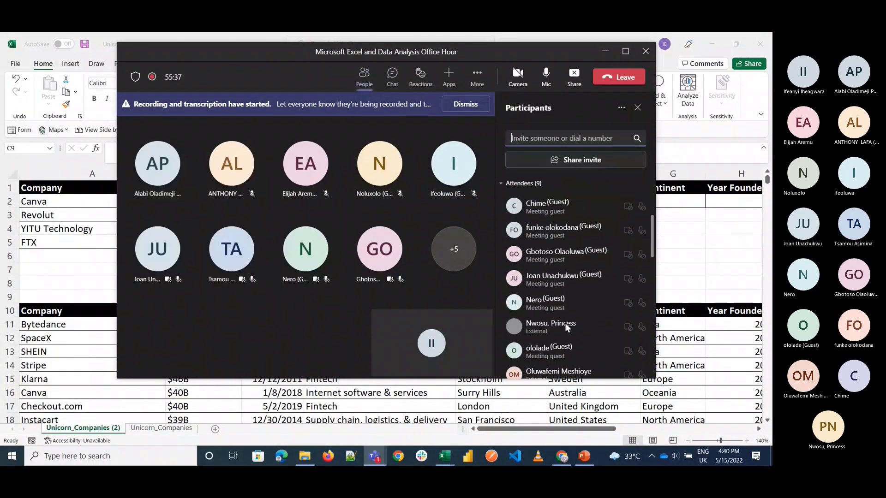
right_click(555, 207)
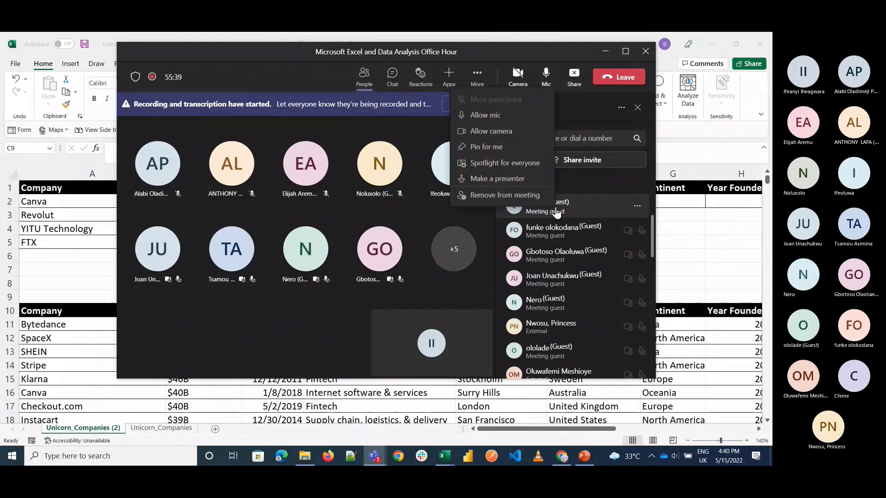
left_click(526, 184)
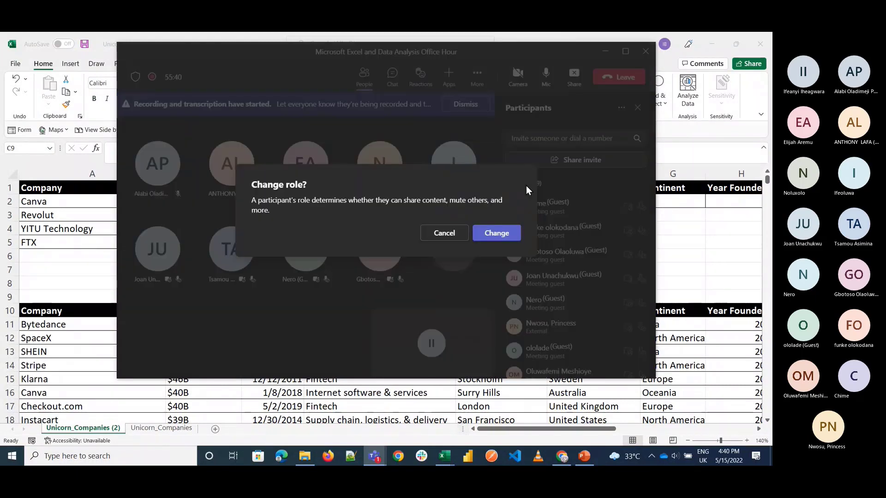
left_click(506, 234)
Step: Change the roles of the second and the last person in the attendee list to presenter
right_click(546, 251)
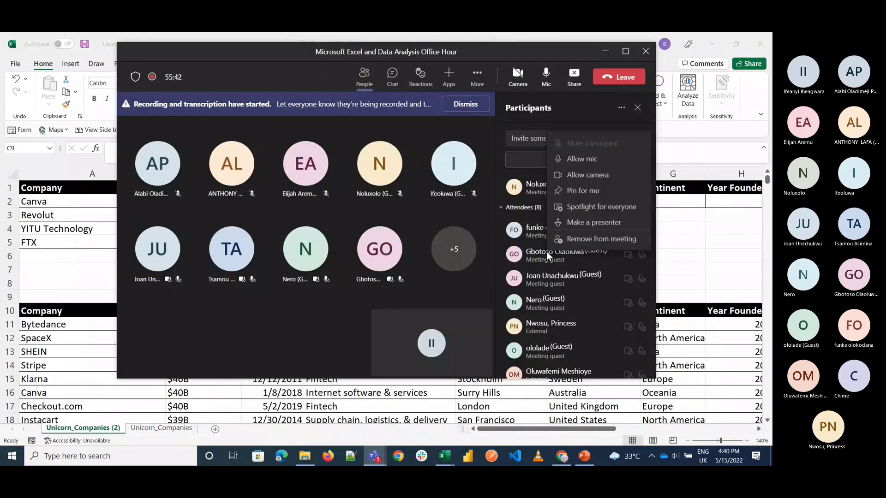
left_click(595, 223)
left_click(503, 233)
scroll(547, 319, "down", 5)
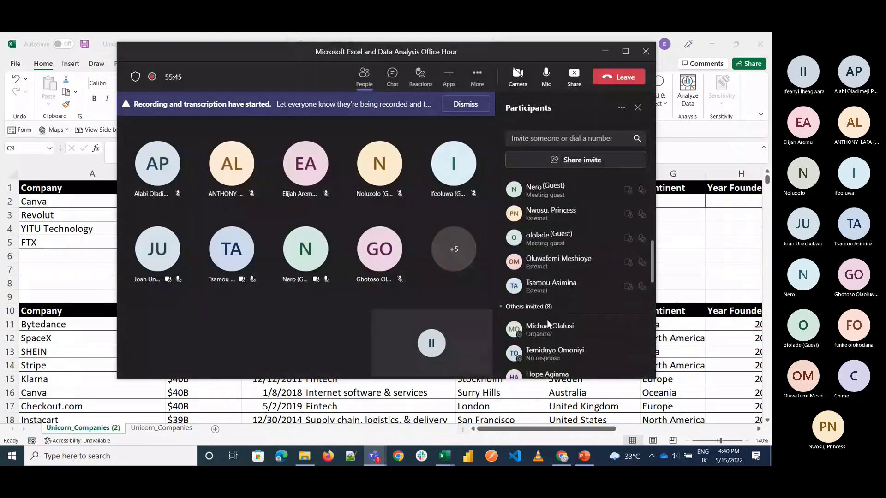
right_click(549, 277)
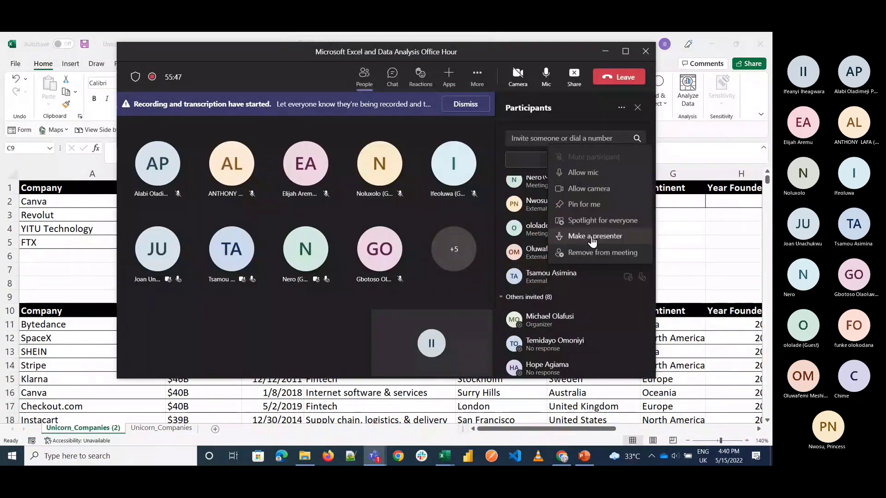
left_click(591, 234)
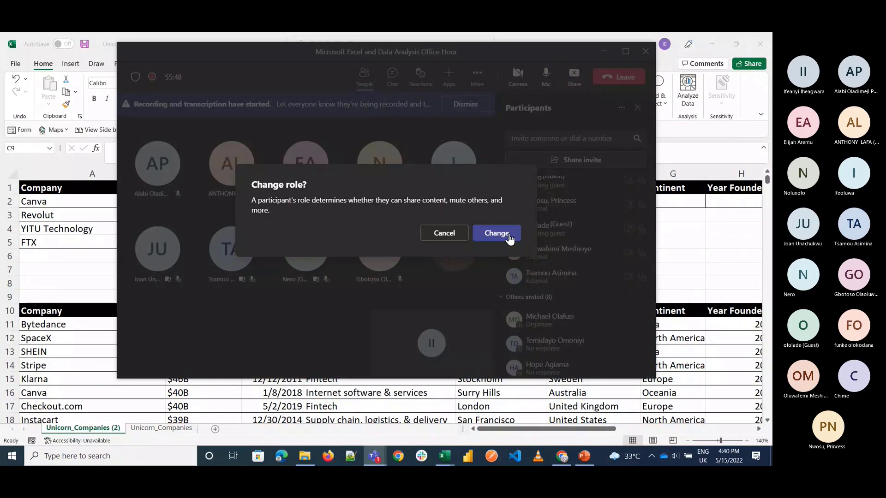
left_click(508, 236)
Step: Make the next two meeting guests heading the attendee list presenters, one after the other
right_click(550, 254)
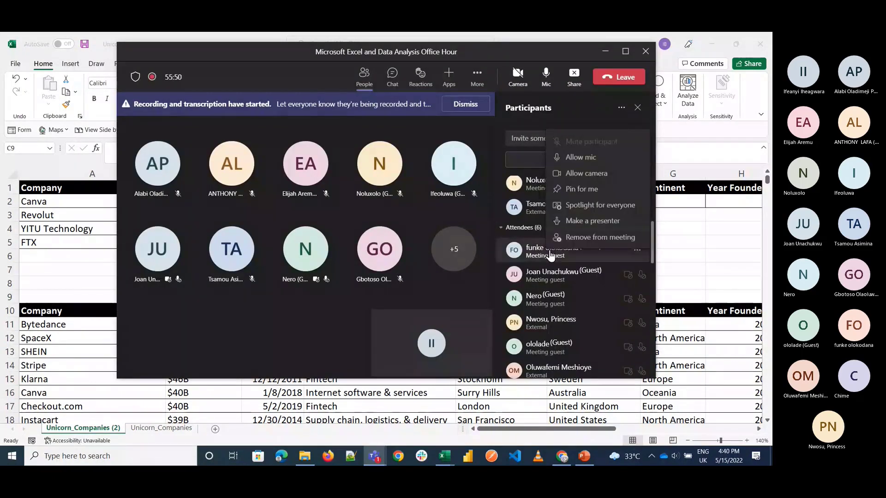
left_click(586, 221)
left_click(500, 232)
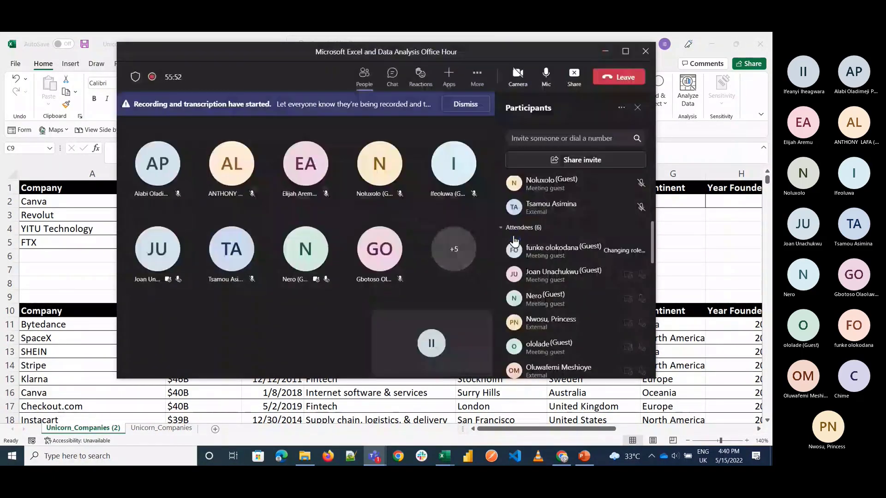
right_click(551, 272)
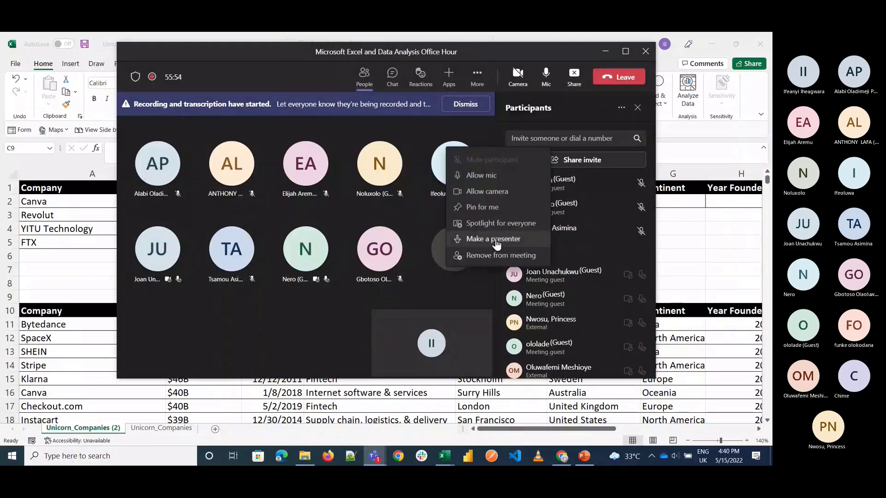
left_click(496, 240)
left_click(494, 234)
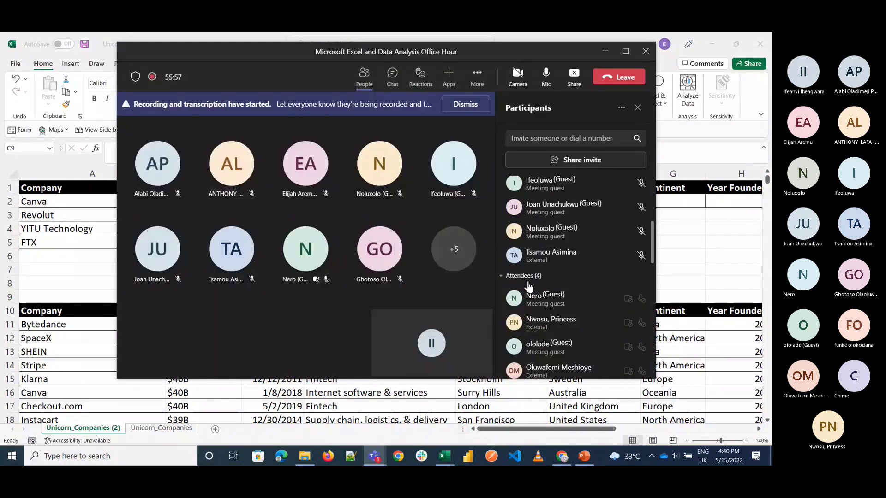
Step: Make the guest heading the attendee list and the guest who has just joined presenters
right_click(537, 296)
left_click(561, 262)
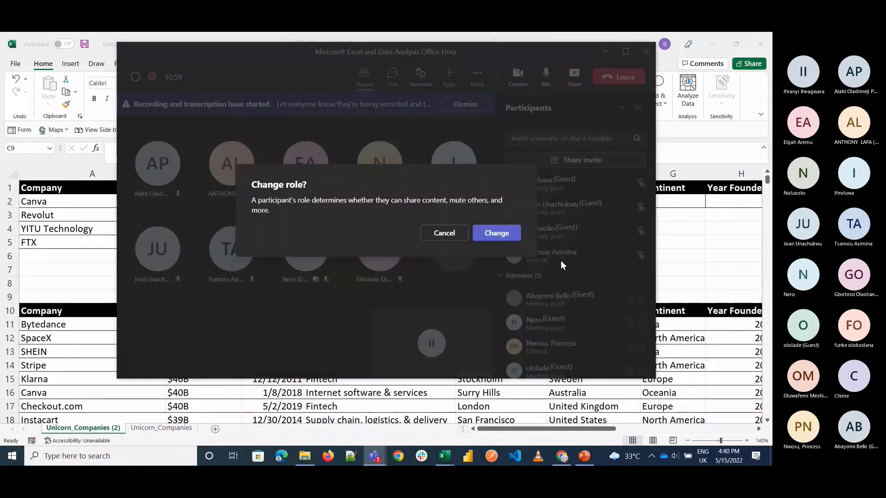
left_click(494, 238)
right_click(549, 324)
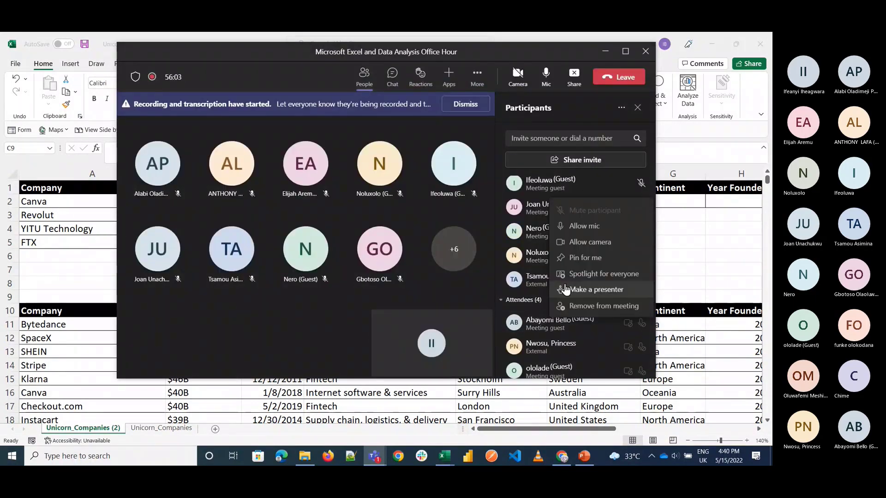
left_click(565, 284)
left_click(491, 234)
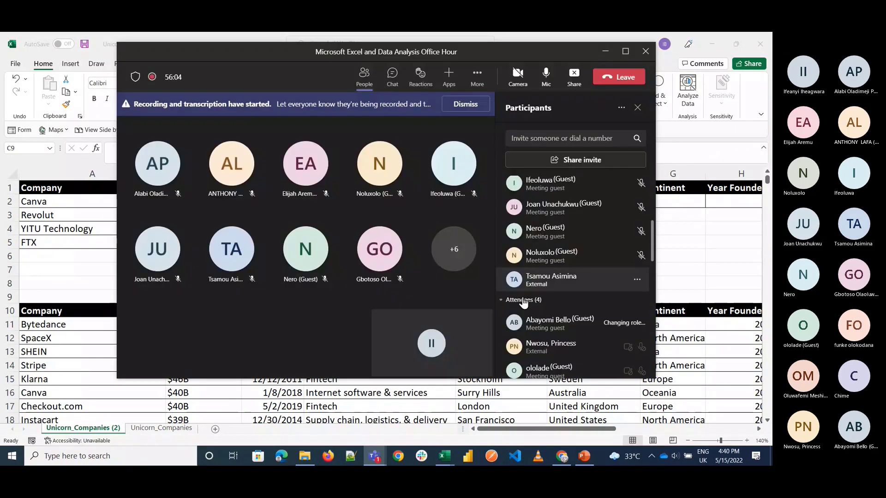
Step: Make the two remaining external attendees presenters
scroll(539, 335, "down", 1)
right_click(549, 319)
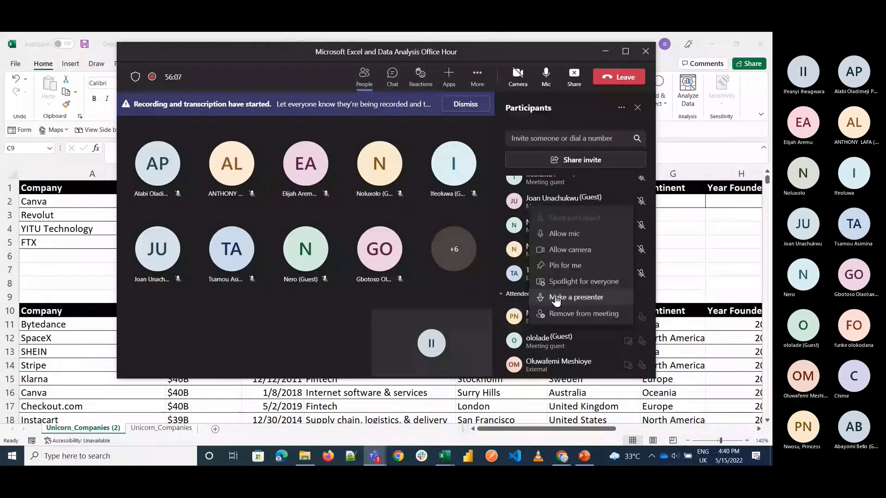
left_click(556, 298)
left_click(493, 234)
scroll(568, 340, "down", 2)
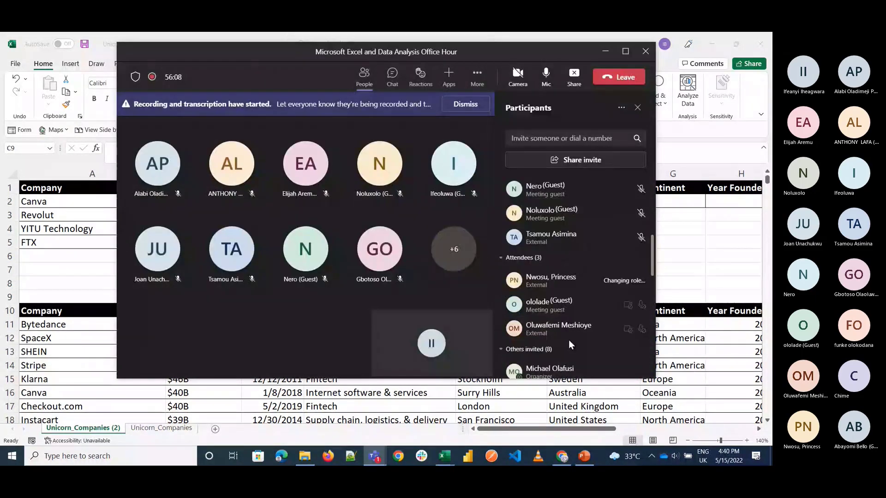
right_click(557, 318)
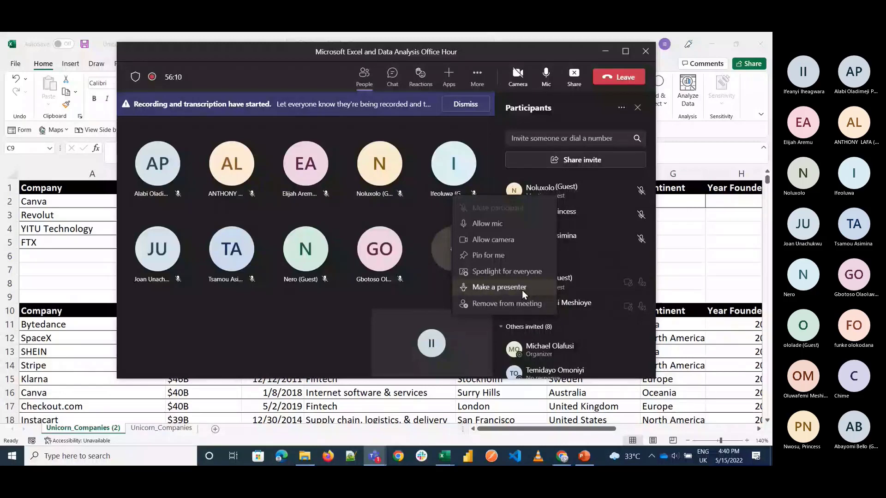
left_click(525, 290)
left_click(496, 234)
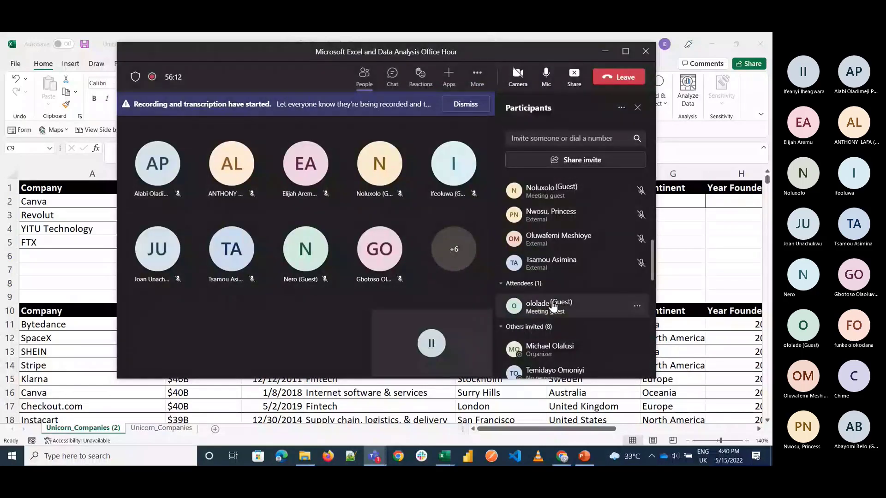
Step: Make the last remaining attendee a presenter and return to the Unicorn_Companies workbook in Excel
right_click(552, 306)
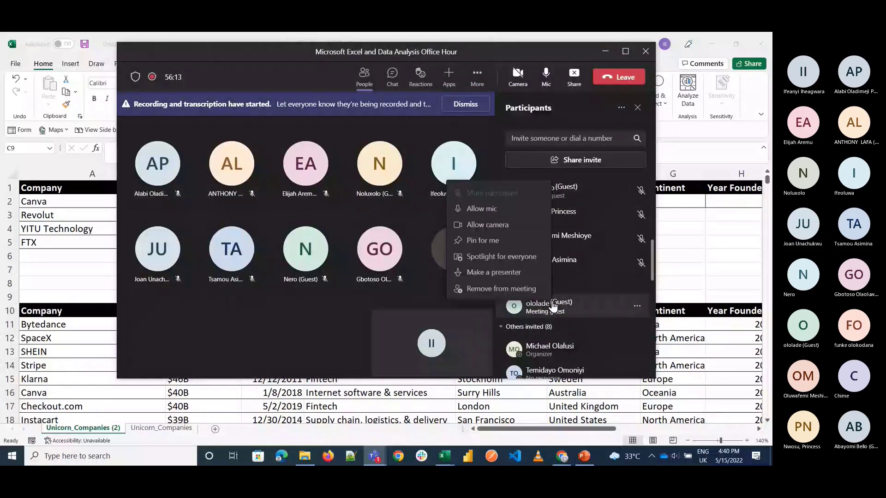
left_click(493, 273)
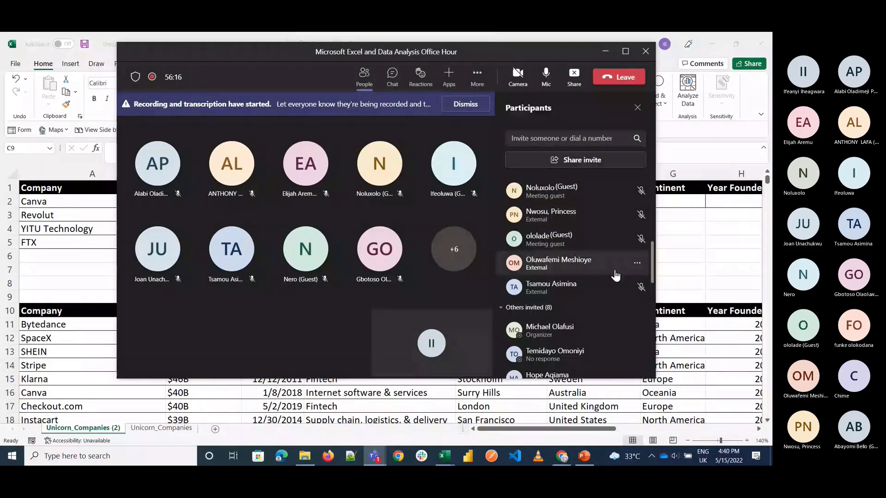
scroll(614, 270, "up", 10)
left_click(684, 233)
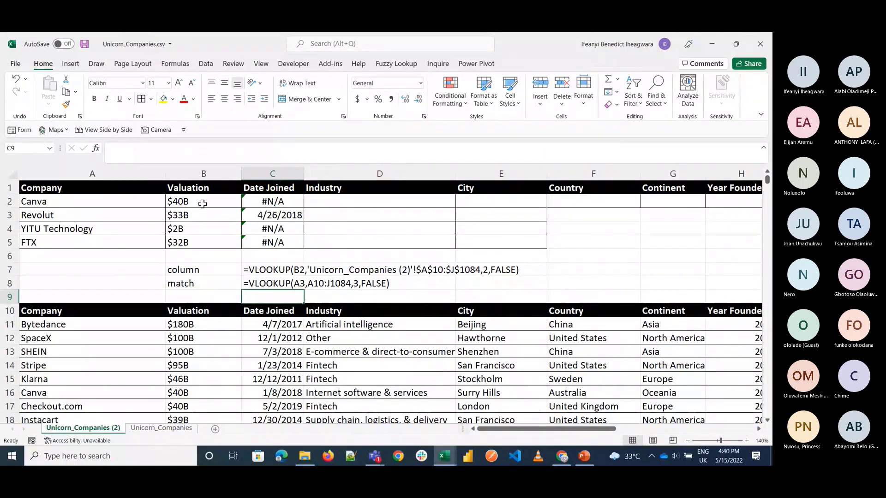
Step: Make the lookup value in B2's VLOOKUP formula absolute as $A$2 and fill the formula through B2:C5
double_click(203, 204)
double_click(222, 205)
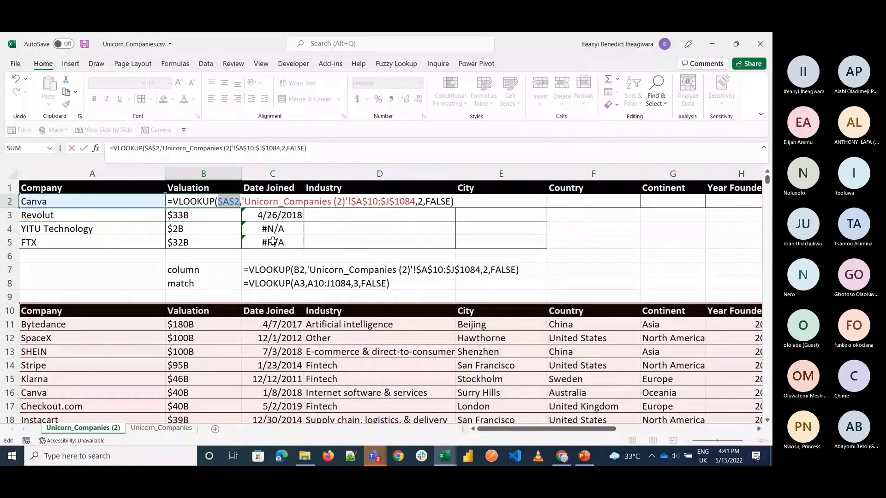
key("Return")
left_click(218, 203)
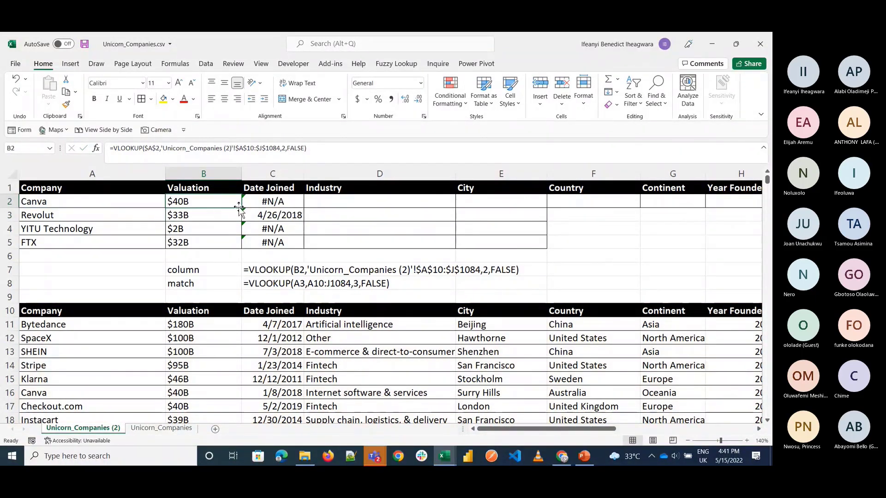
left_click_drag(241, 208, 326, 257)
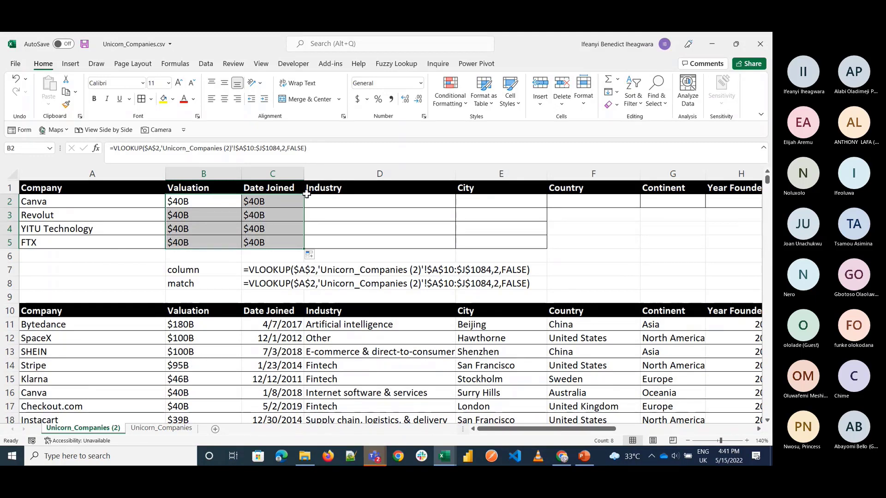
Step: Enter =VLOOKUP(A4,A10:J1084,3,FALSE) in C4 to look up YITU Technology's Date Joined
double_click(289, 214)
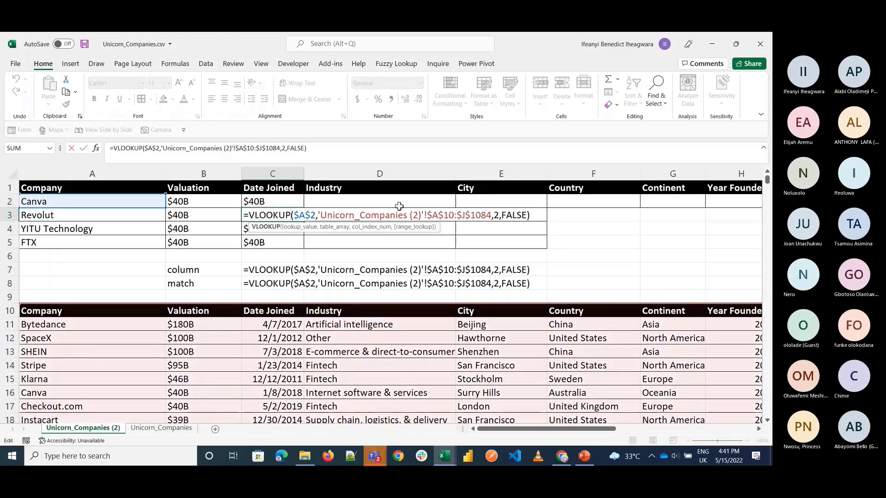
left_click(257, 228)
type("=vloo")
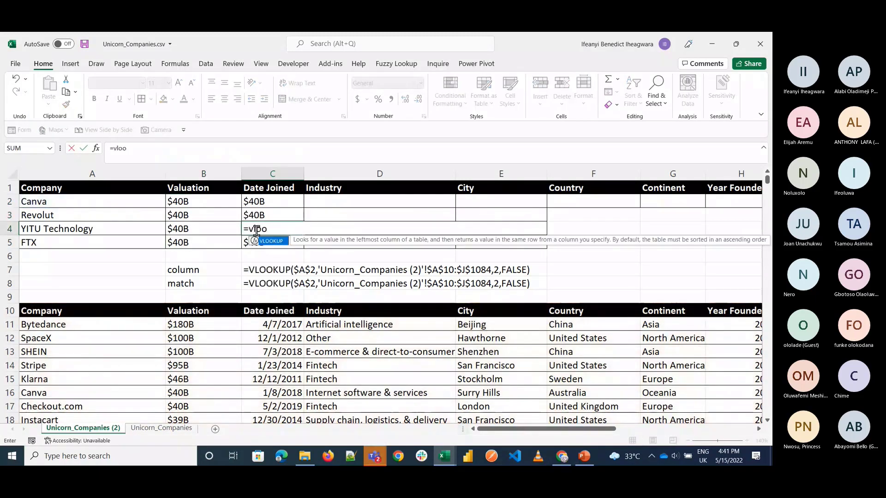
key("Tab")
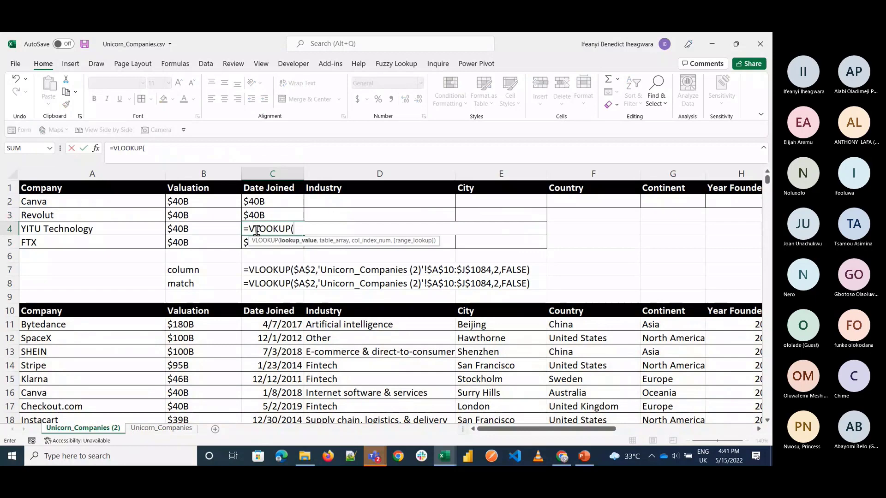
left_click(156, 231)
type(",")
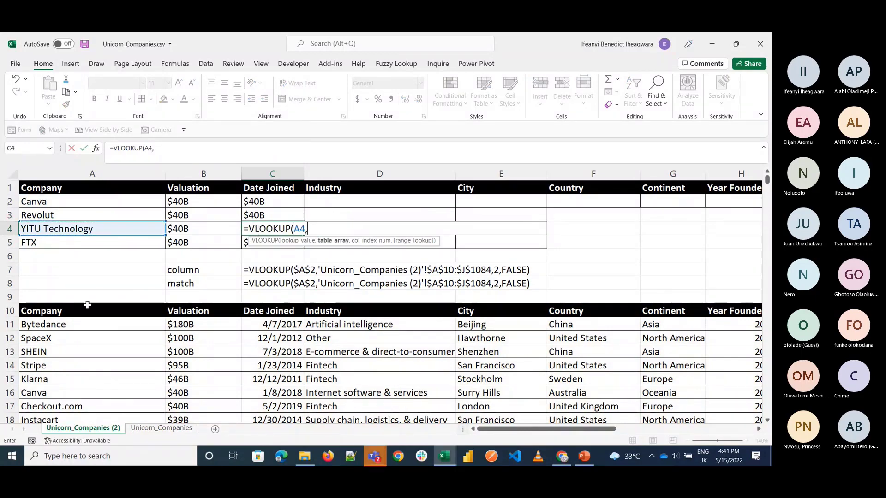
left_click(86, 309)
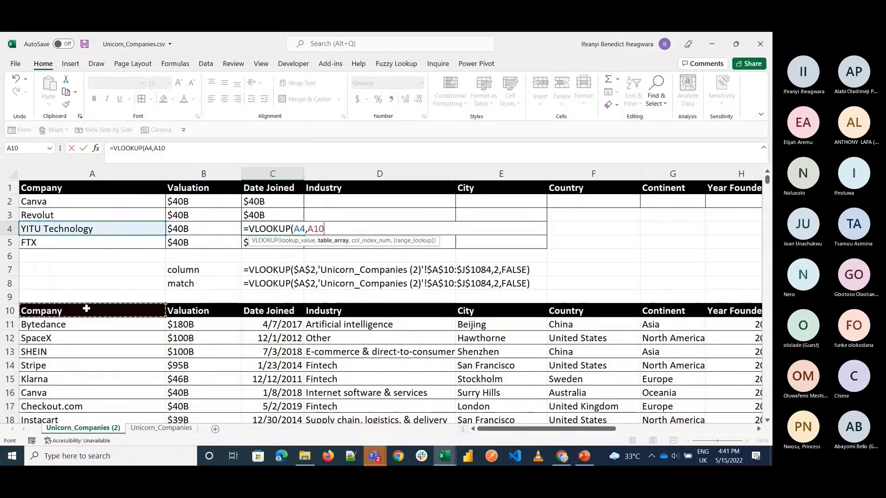
key("ctrl+shift+Right")
key("ctrl+shift+Down")
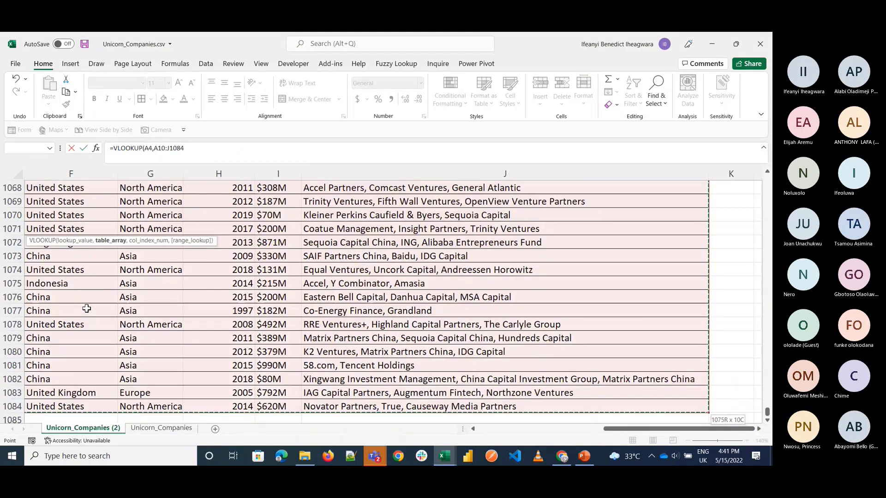
type(",")
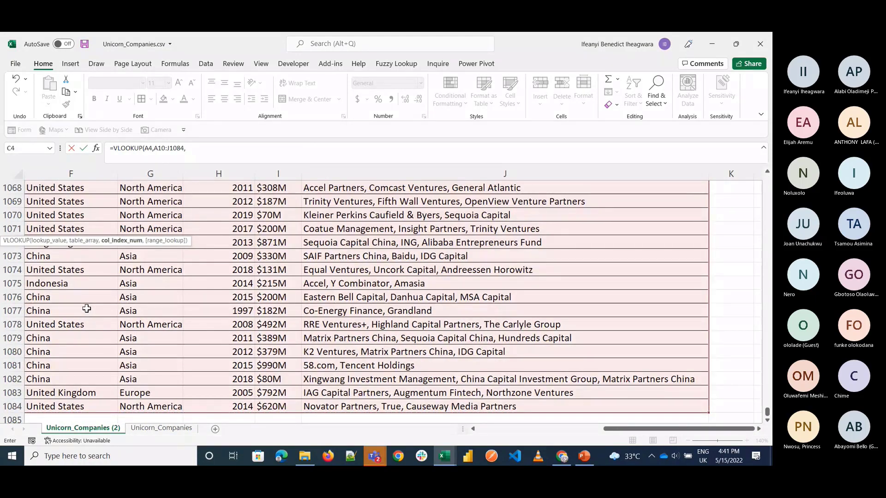
type("3,FALSE")
key("Return")
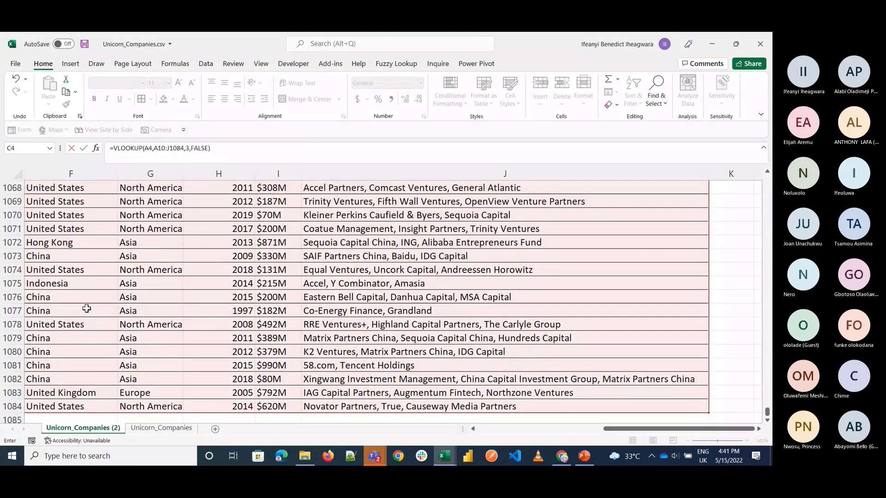
Step: Copy the date format from Date Joined cell C13 to the lookup cells C2:C5 with Format Painter
scroll(103, 311, "left", 2)
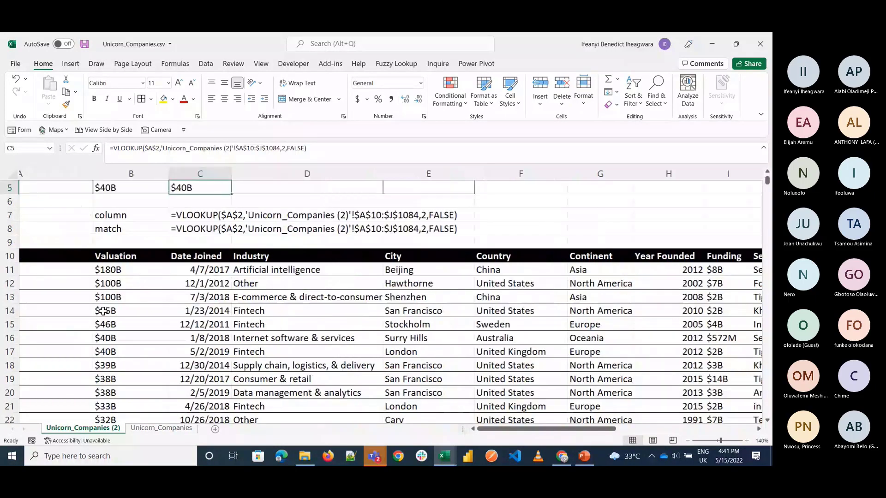
scroll(104, 311, "up", 2)
left_click(276, 347)
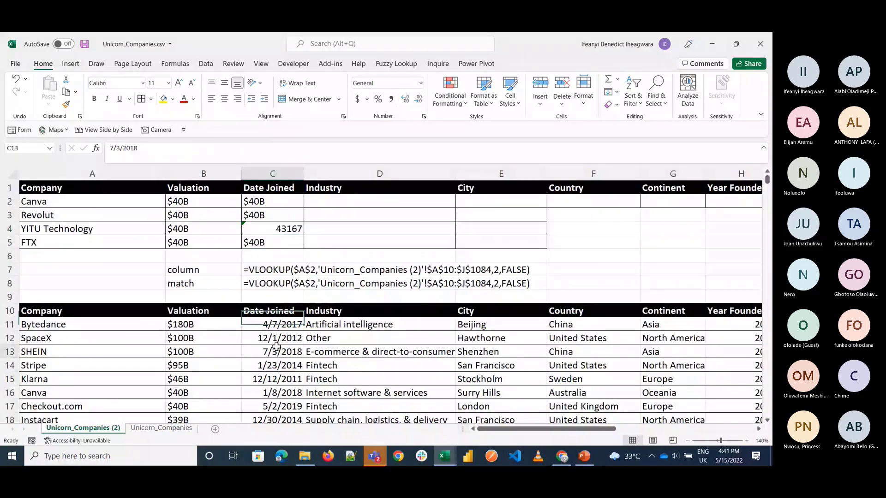
left_click(66, 105)
left_click_drag(277, 237, 276, 243)
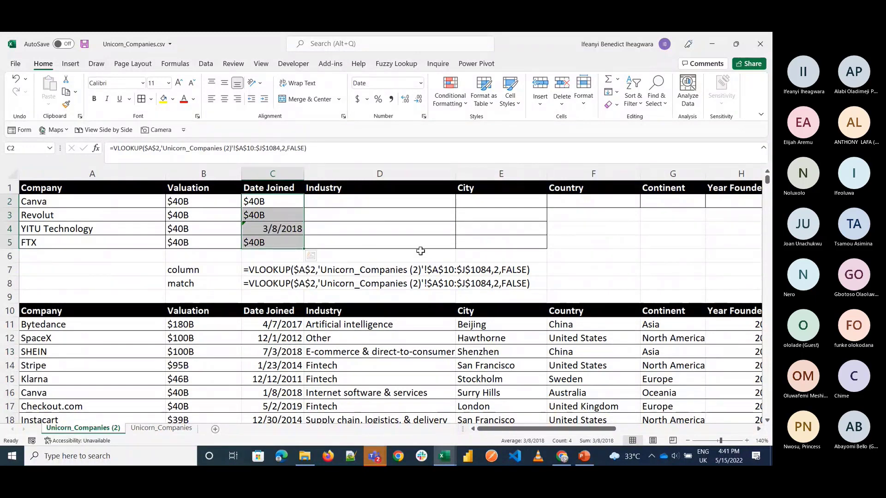
left_click(279, 229)
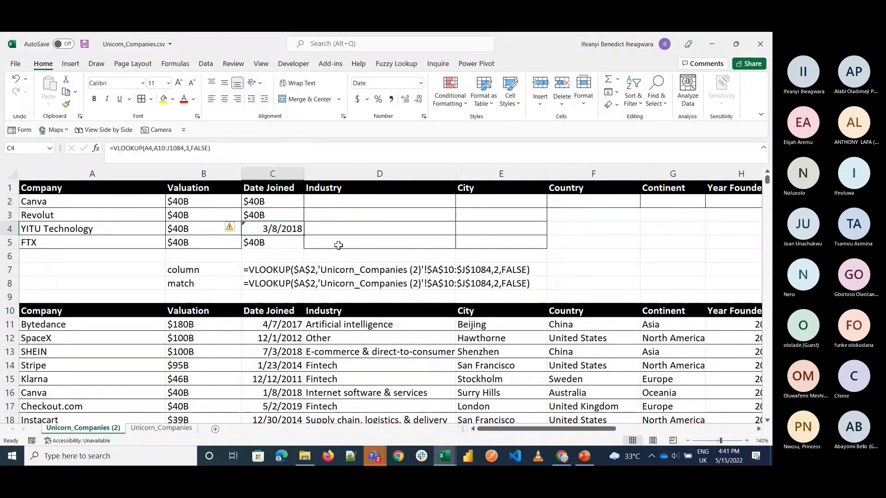
Step: Read the meeting chat in Teams and view the Unicorn Companies data set page in Chrome, returning to the Excel workbook
left_click(373, 459)
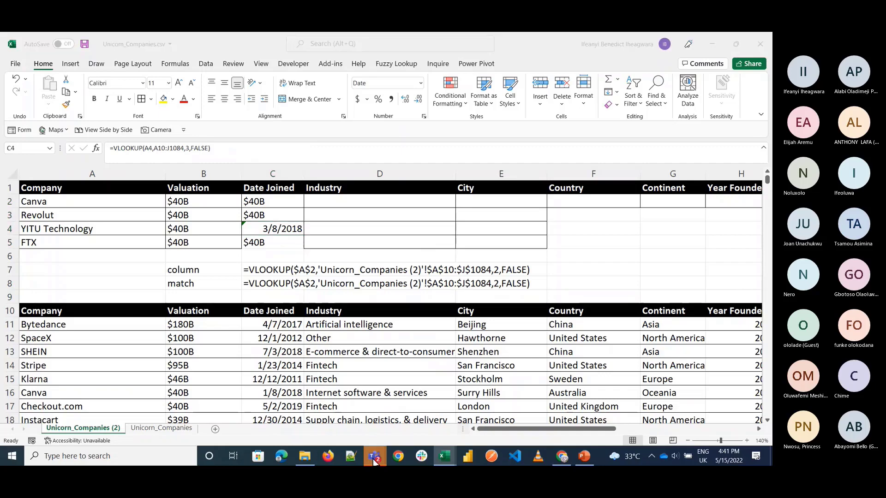
mouse_move(347, 414)
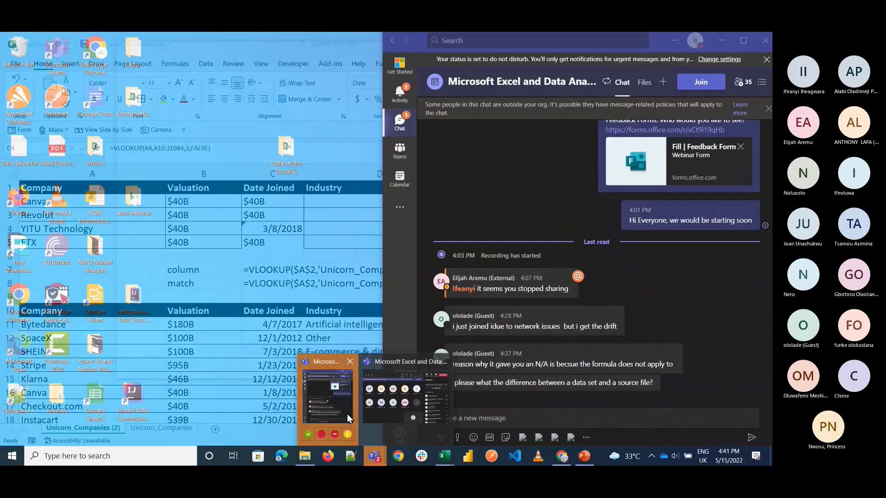
left_click(347, 413)
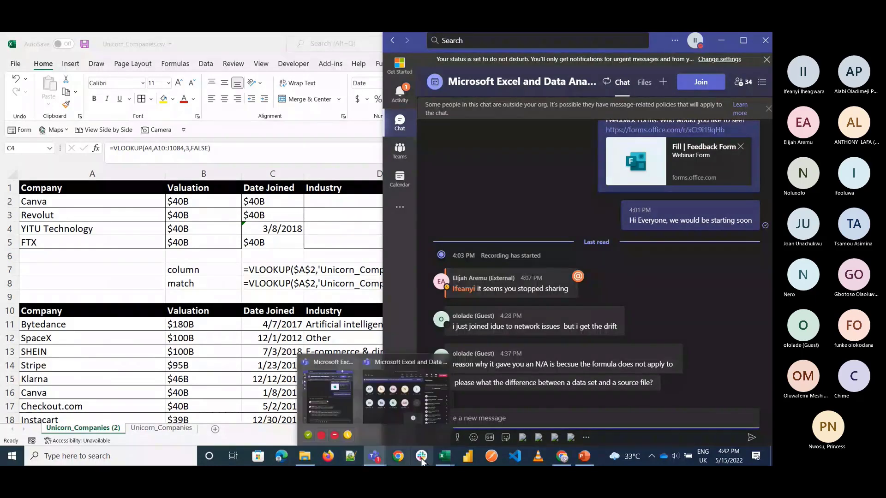
mouse_move(571, 460)
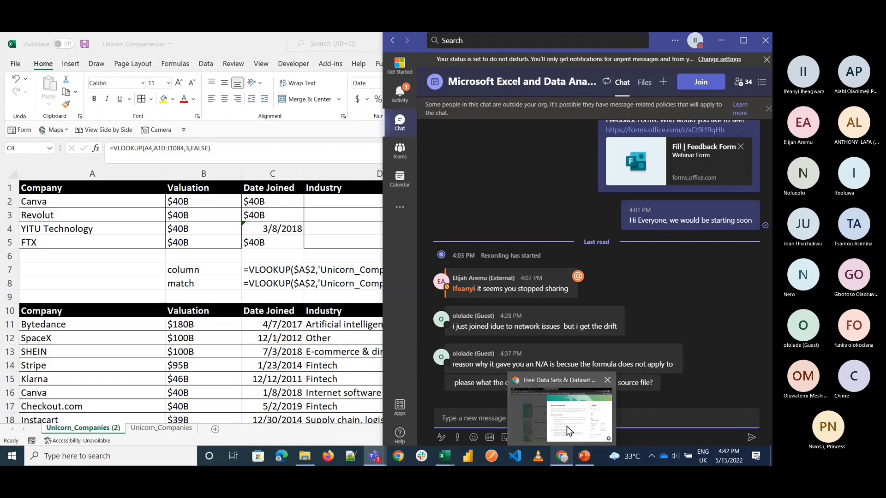
left_click(567, 426)
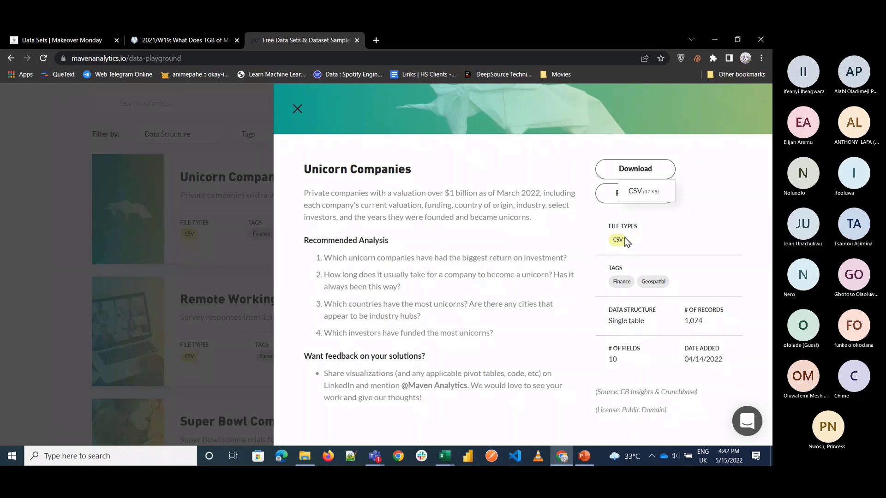
left_click(714, 40)
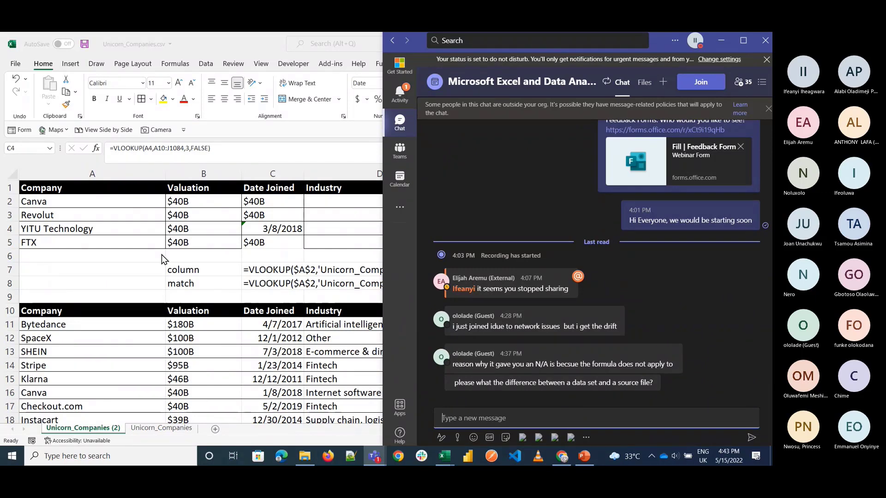
key("alt+Tab")
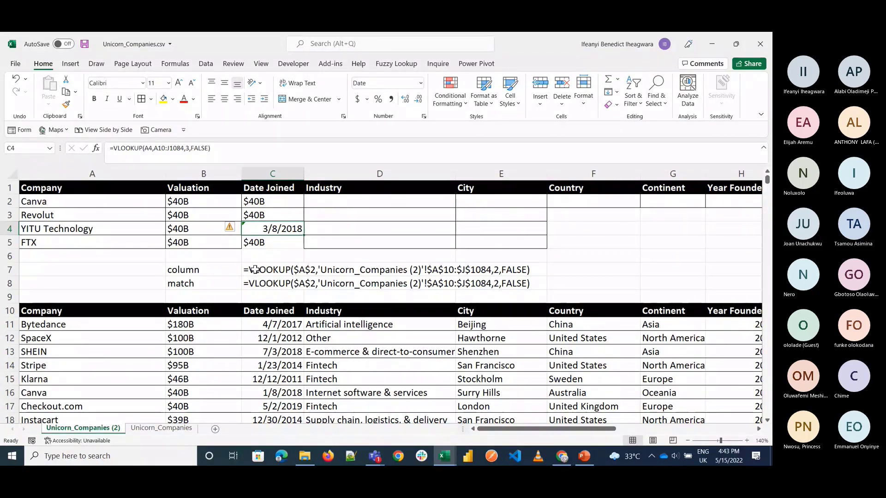
Step: Examine the formula text in C8 and the VLOOKUP formula in B2, checking the Teams chat for new messages
left_click(256, 283)
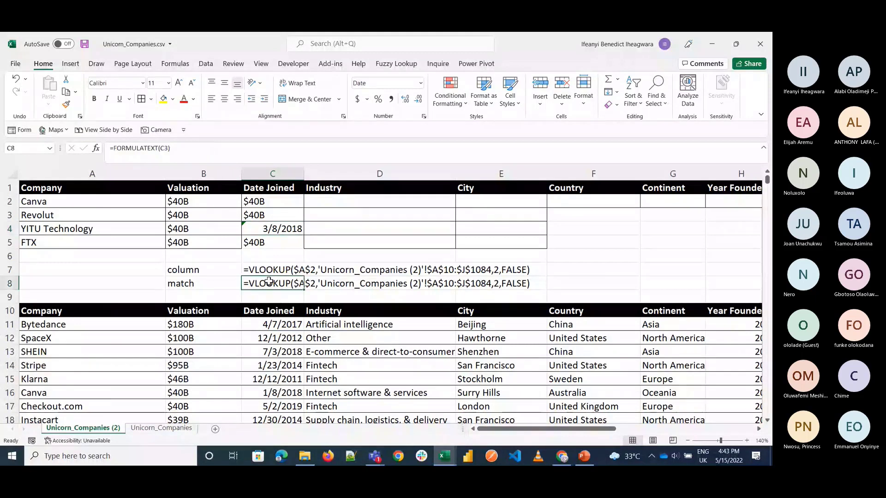
double_click(182, 202)
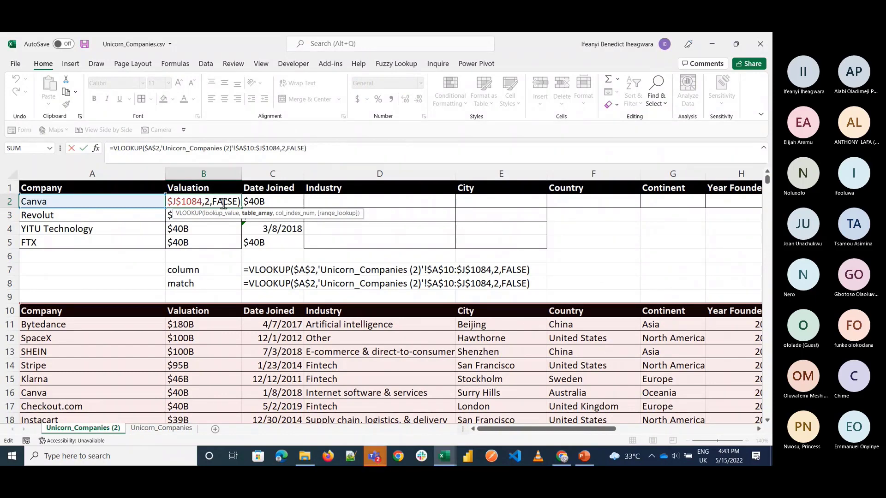
left_click(369, 456)
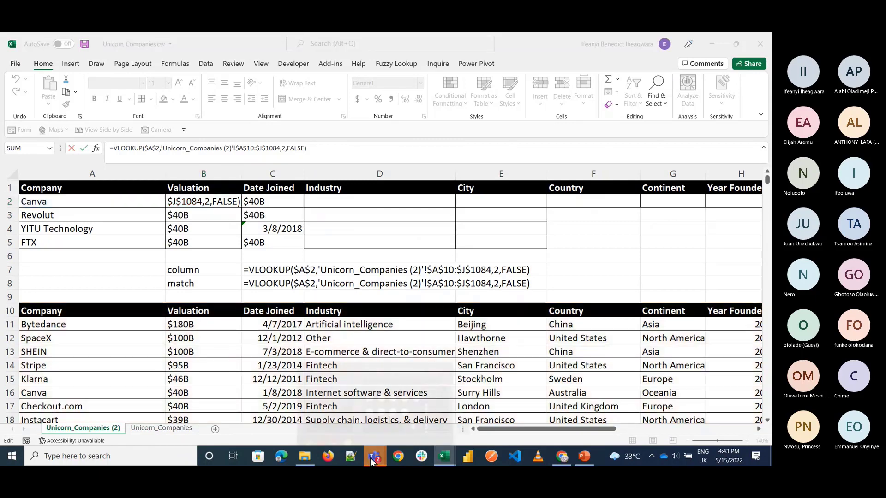
left_click(333, 399)
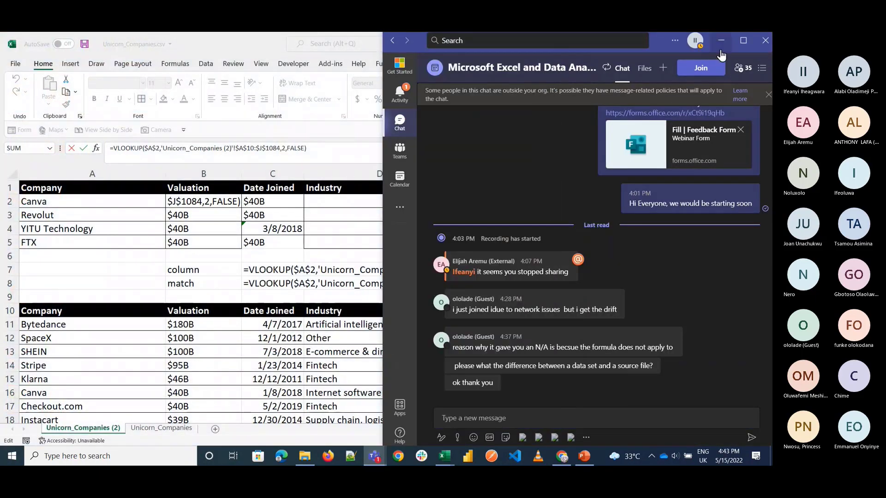
left_click(720, 42)
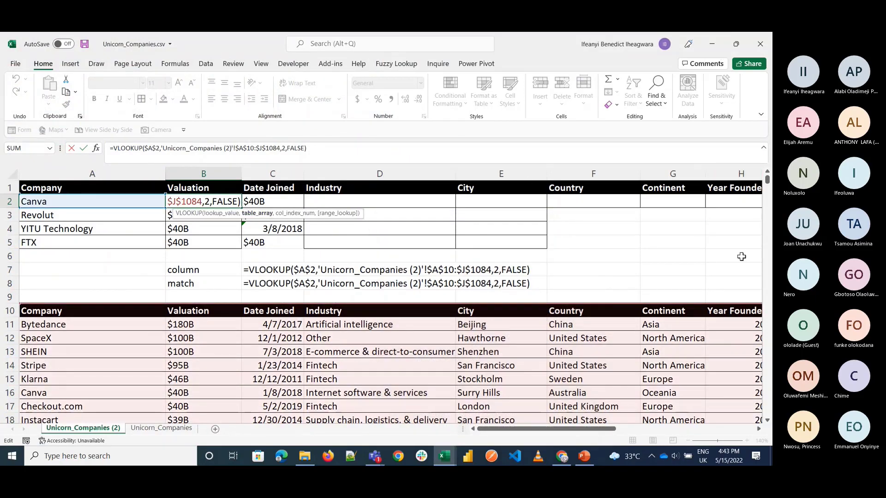
left_click(213, 271)
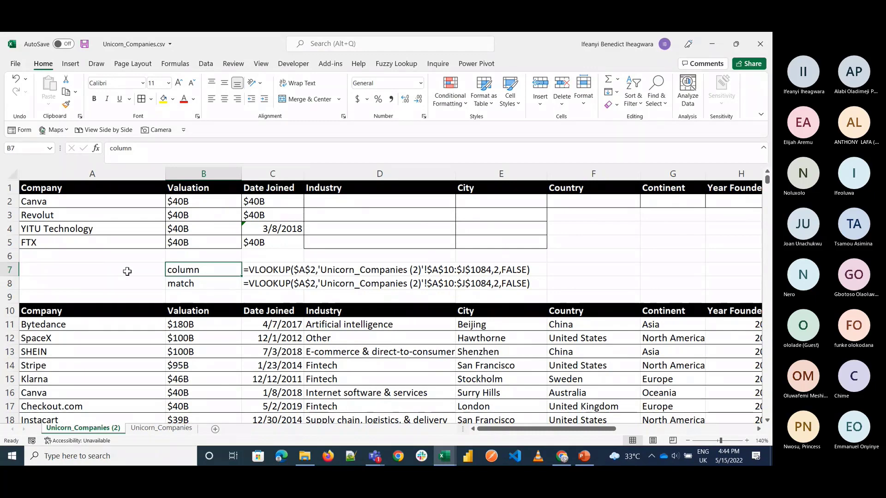
left_click(99, 269)
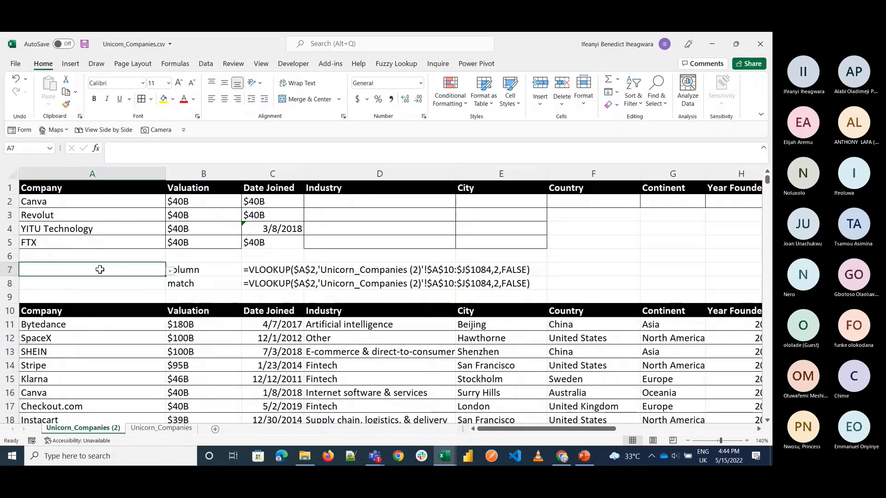
Step: On the Unicorn_Companies sheet, enter =COLUMNS(Table1[#Headers]) in B5 to count the table's columns
left_click(155, 428)
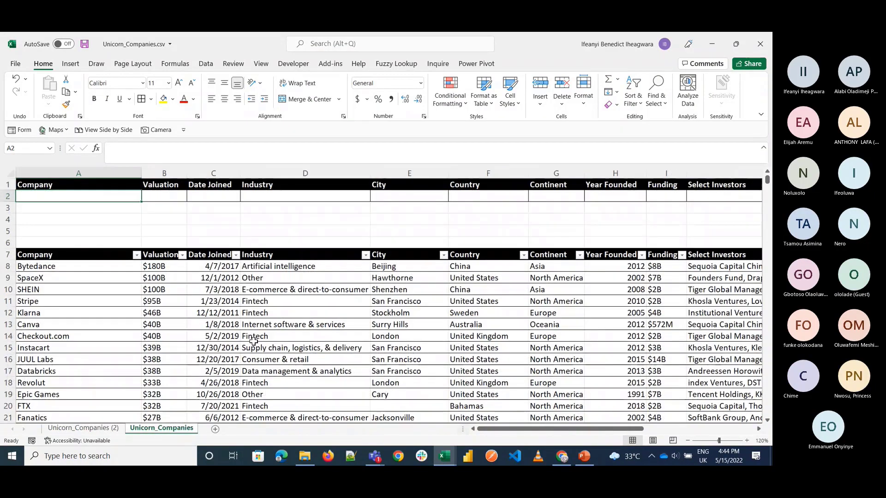
left_click(133, 224)
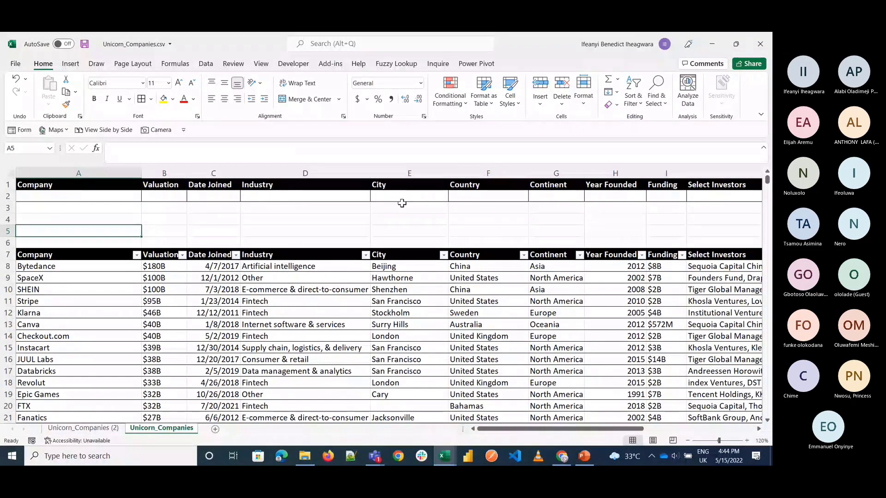
type("=")
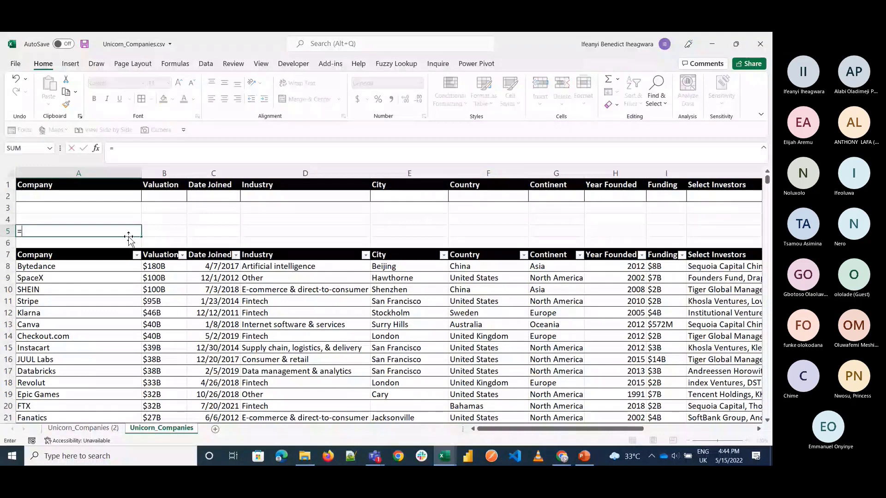
key("BackSpace")
key("Return")
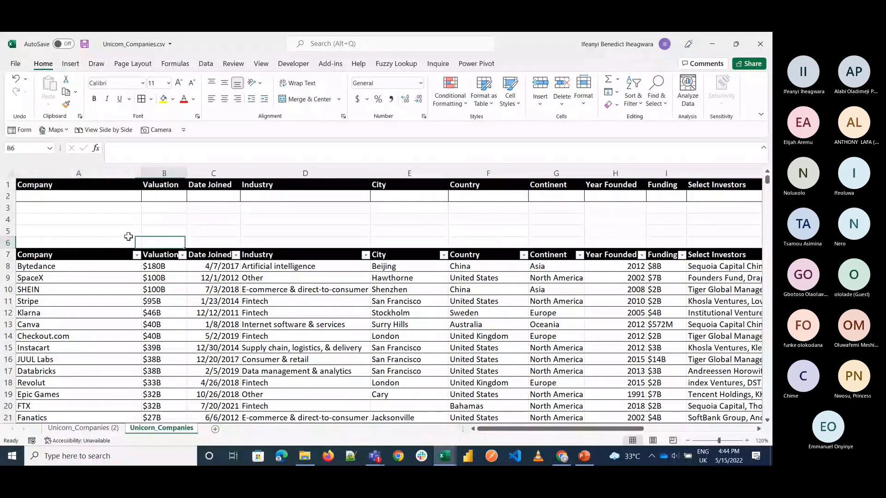
key("Up")
key("Right")
type("=columns")
key("Tab")
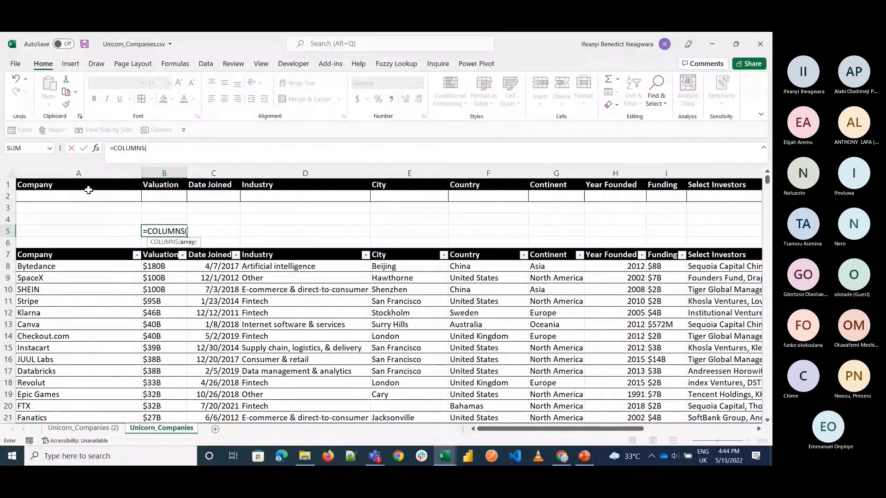
left_click(59, 255)
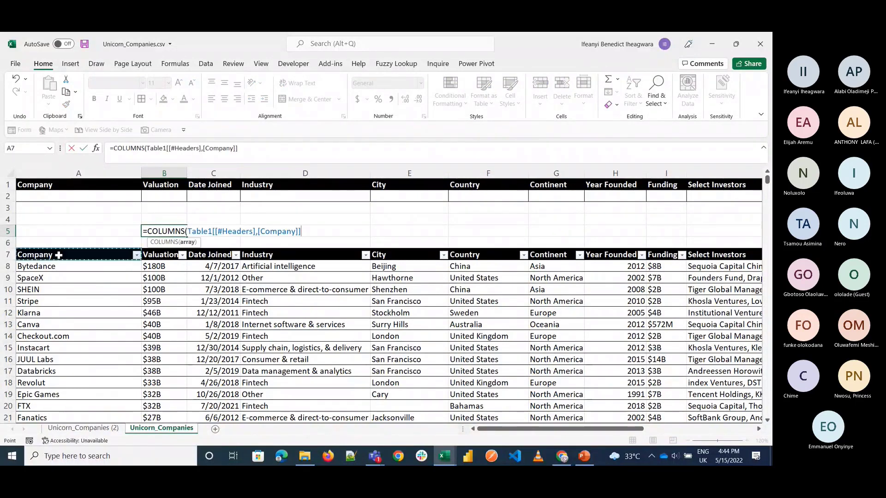
key("ctrl+shift+Right")
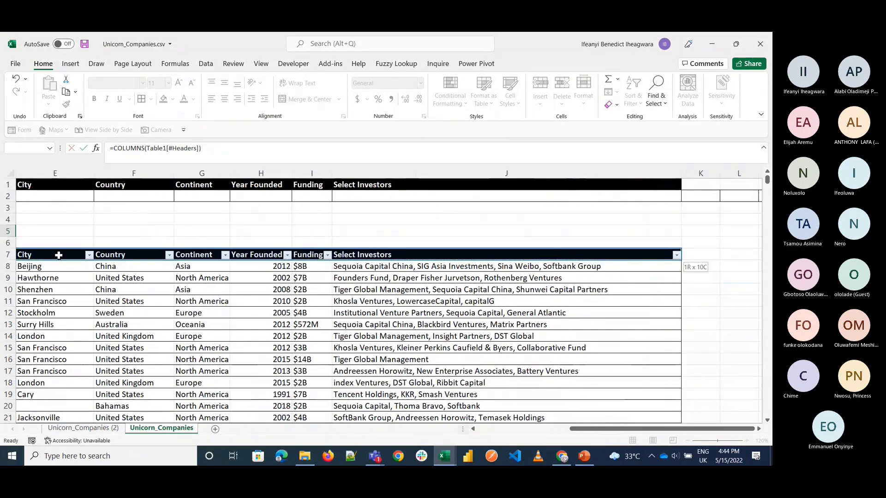
key("Return")
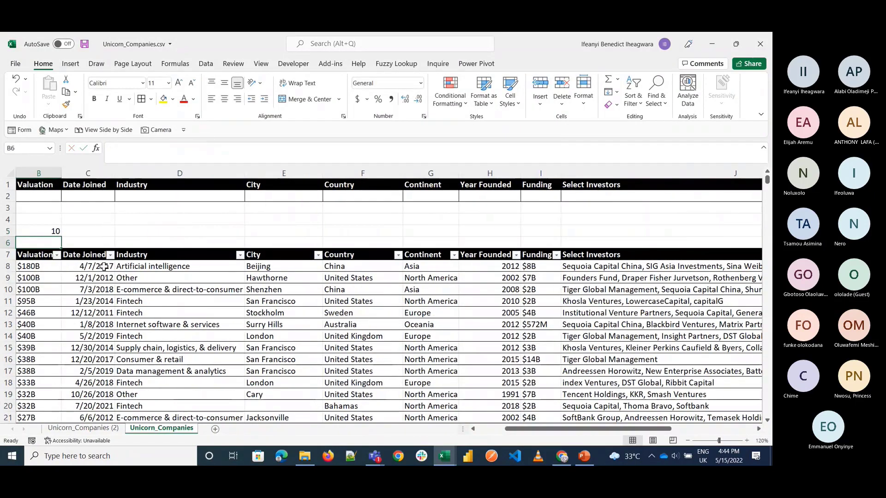
Step: Select the table's header cells from Company to Select Investors in row 7 and copy their count to the clipboard
left_click(166, 231)
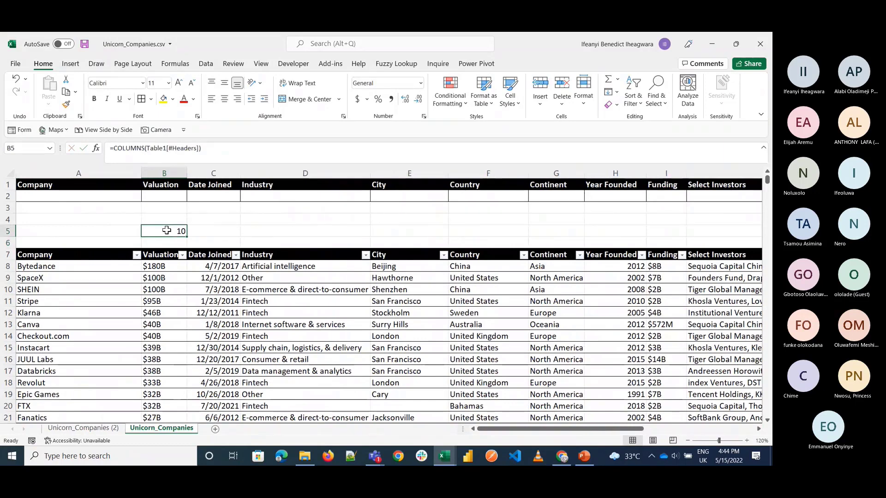
left_click(107, 256)
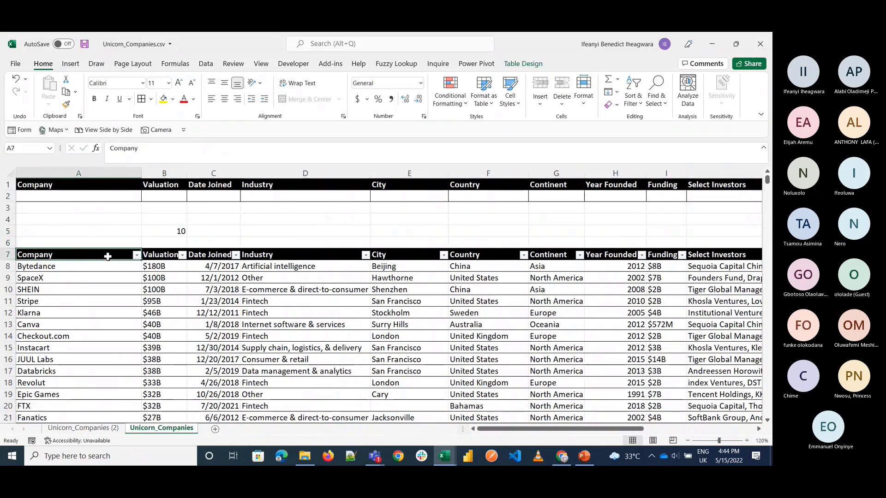
key("ctrl+Right")
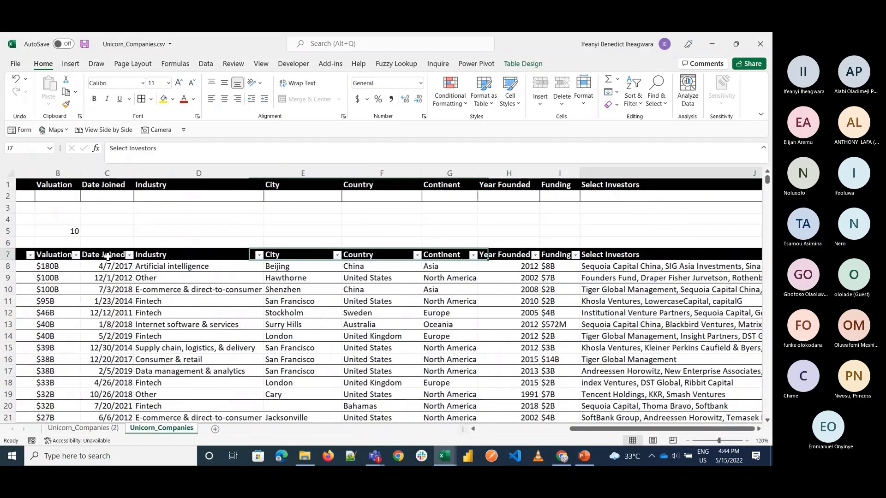
key("Left")
key("ctrl+Left")
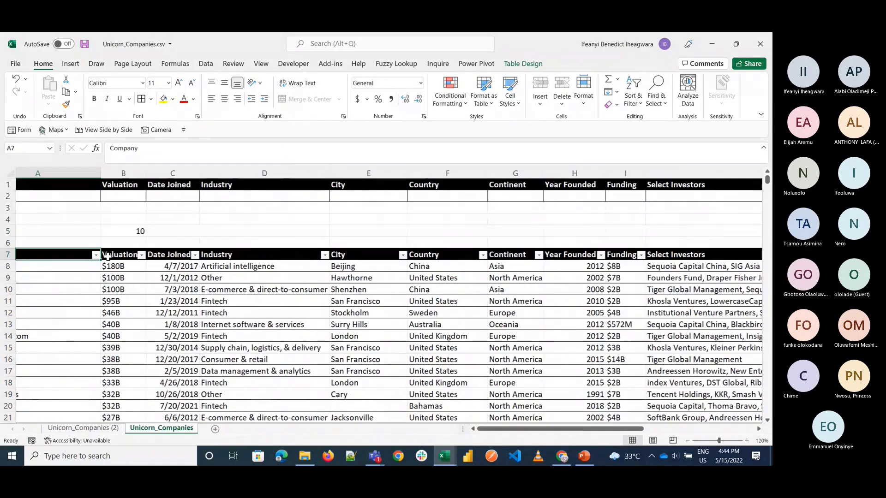
key("shift+Right")
key("shift+Right")
key("shift+Right")
key("shift+Right")
key("shift+Right")
key("shift+Right")
key("shift+Right")
key("shift+Right")
key("shift+Right")
key("shift+Right")
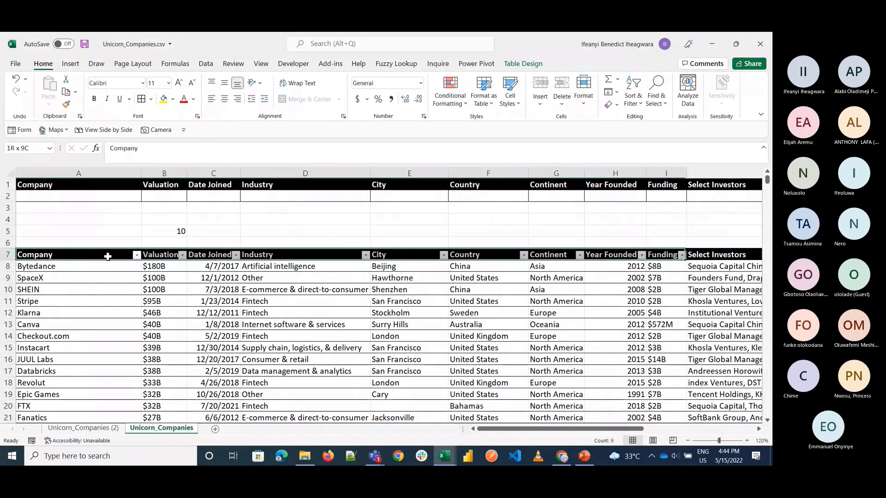
key("shift+Left")
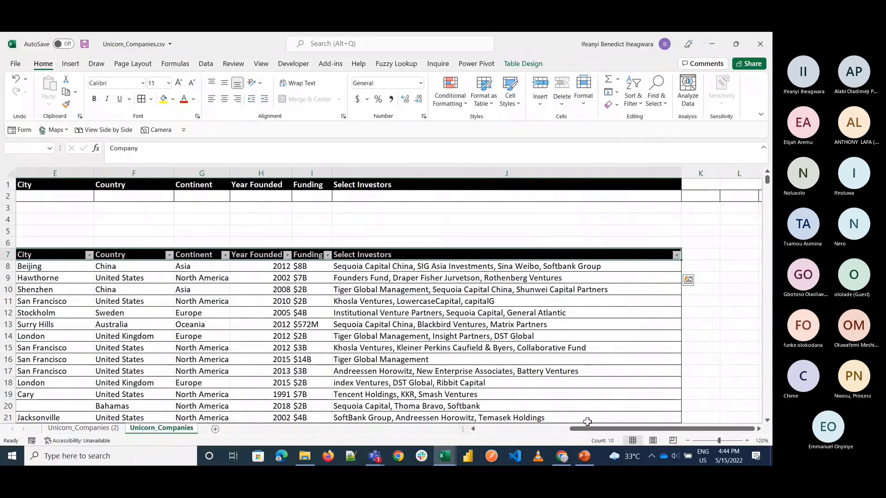
left_click(604, 440)
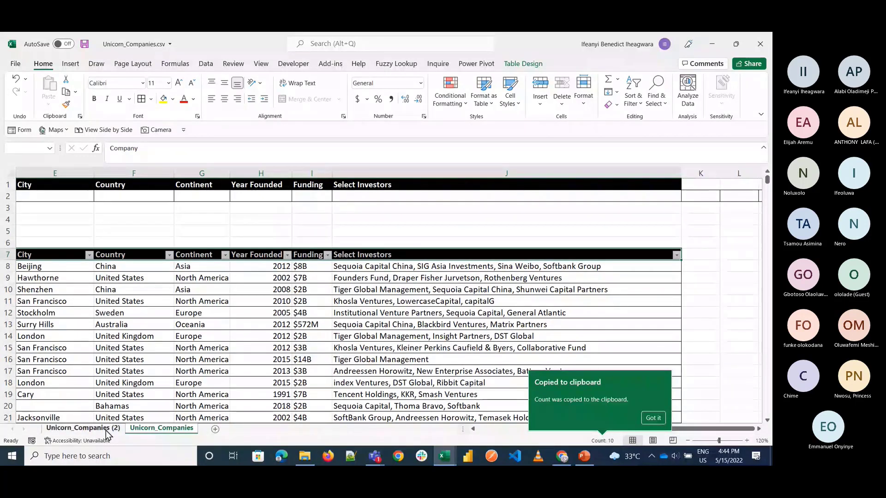
Step: Inspect the range referenced by the COLUMNS formula in B5 and leave the formula as it is
left_click(142, 432)
scroll(223, 316, "left", 4)
double_click(164, 231)
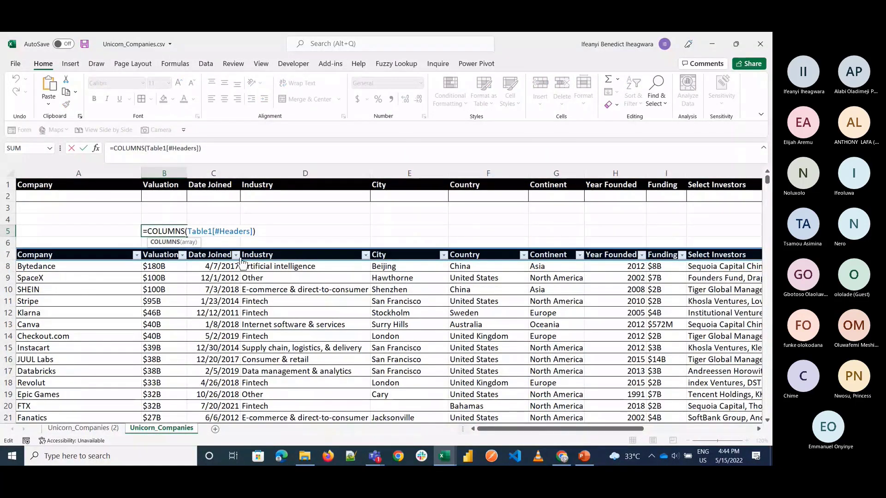
key("Escape")
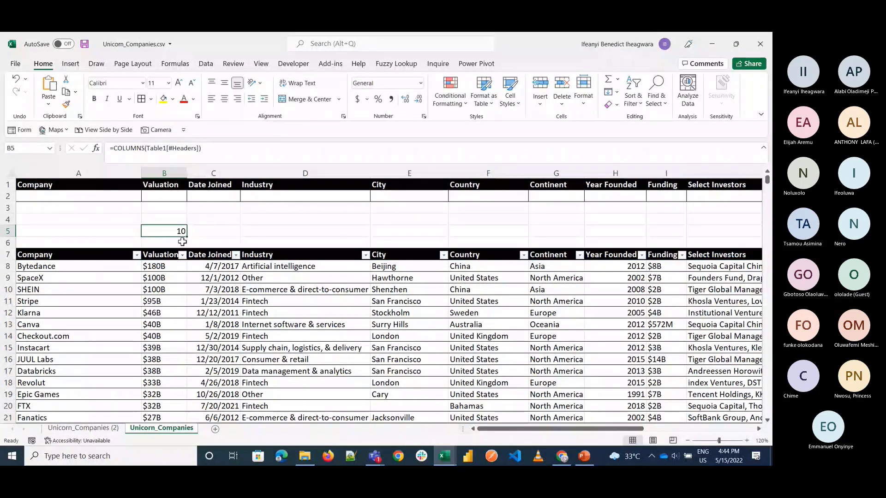
Step: Clear the COLUMNS formula from B5 and inspect the VLOOKUP formula in B3 on the Unicorn_Companies (2) sheet
key("Delete")
left_click(83, 428)
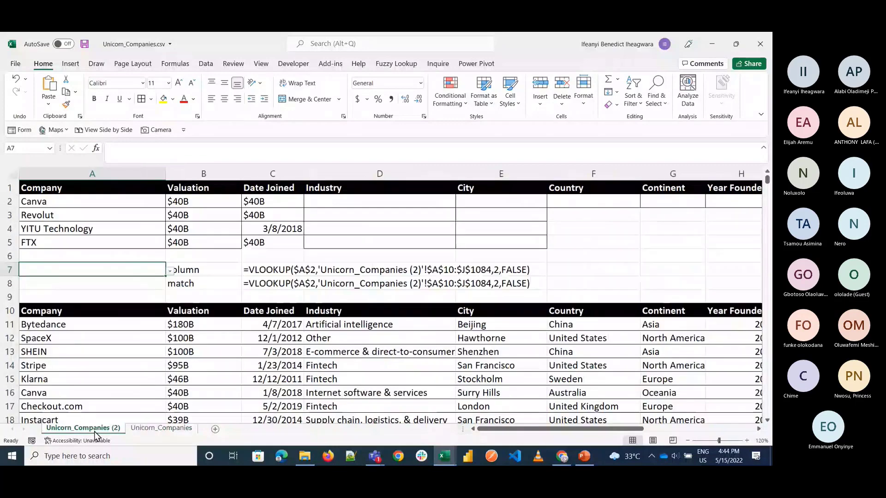
double_click(202, 211)
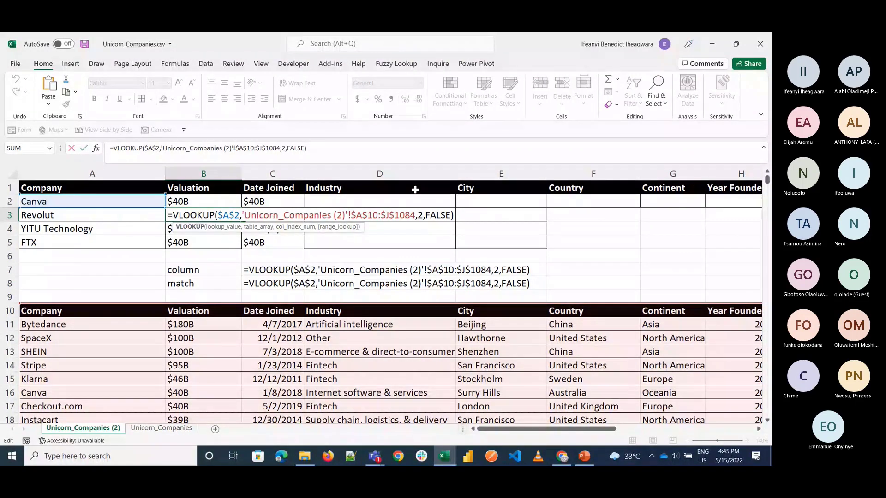
key("ctrl+Return")
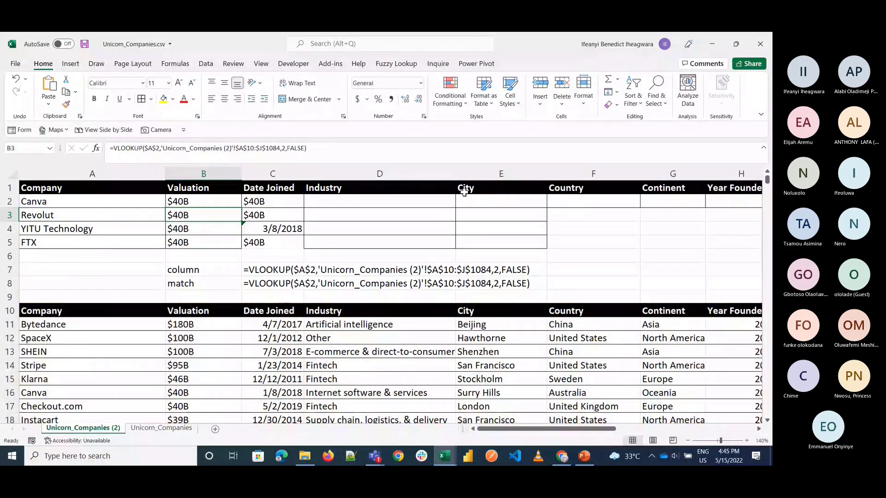
left_click(128, 260)
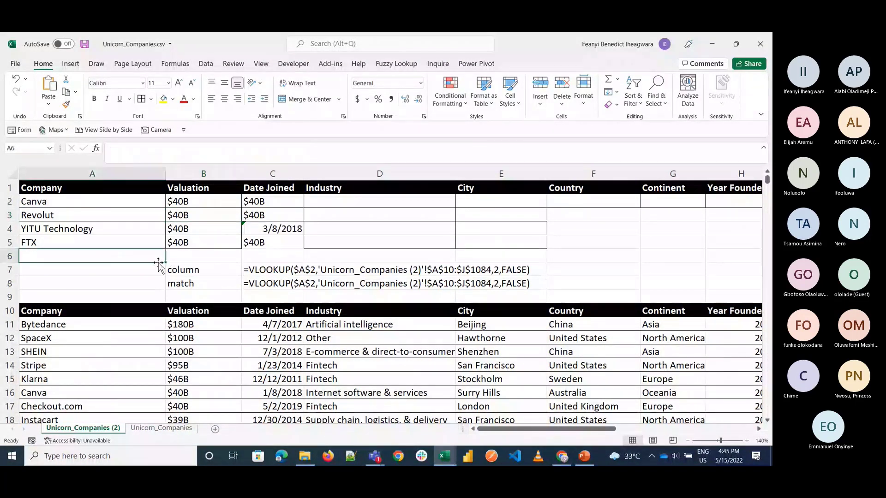
key("Right")
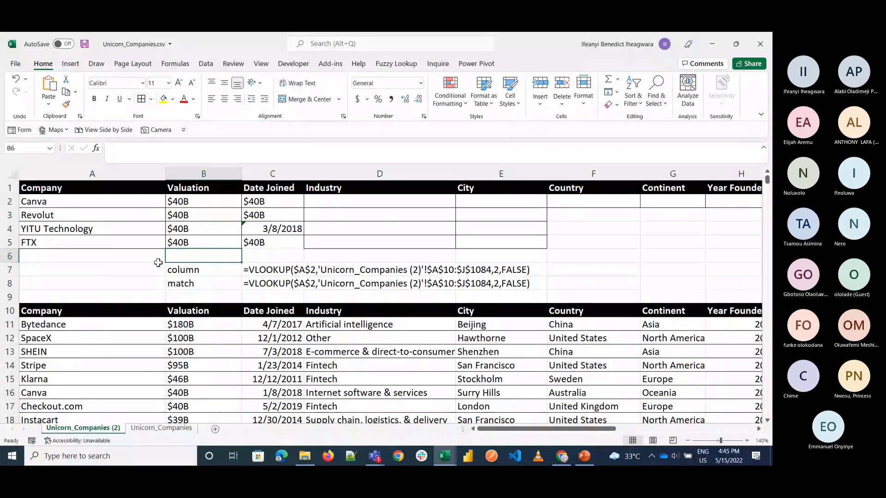
type("=column")
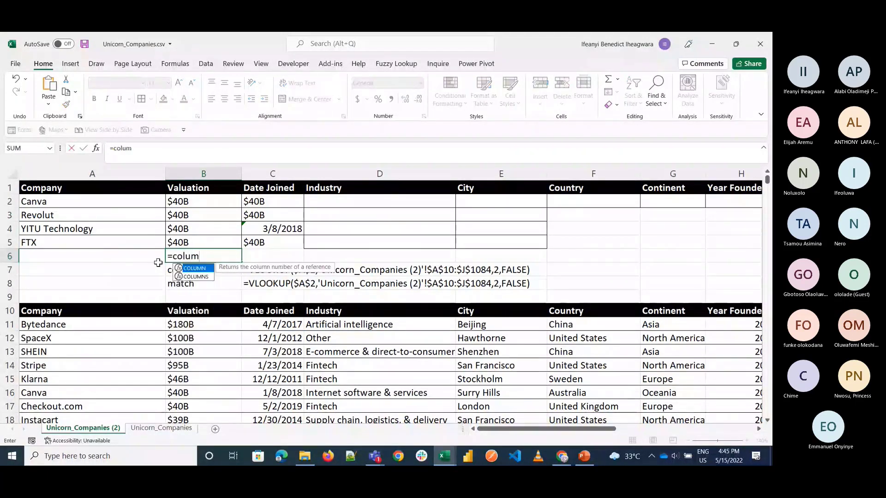
key("Tab")
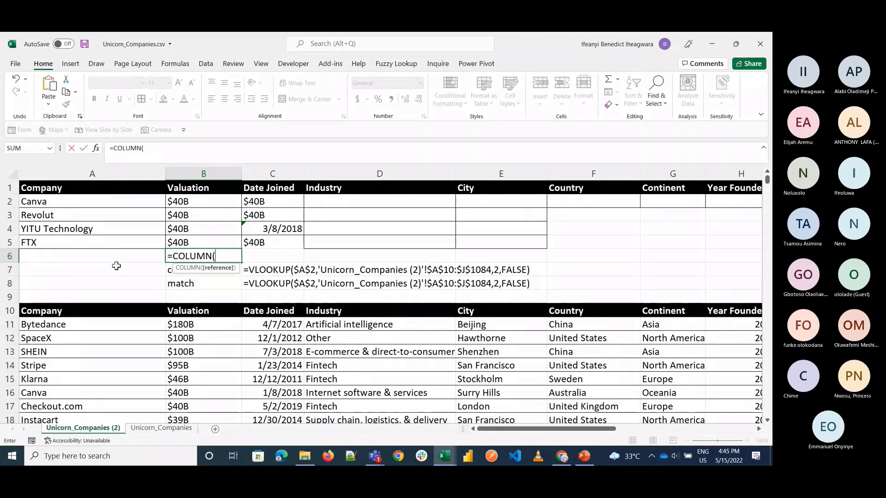
left_click(81, 183)
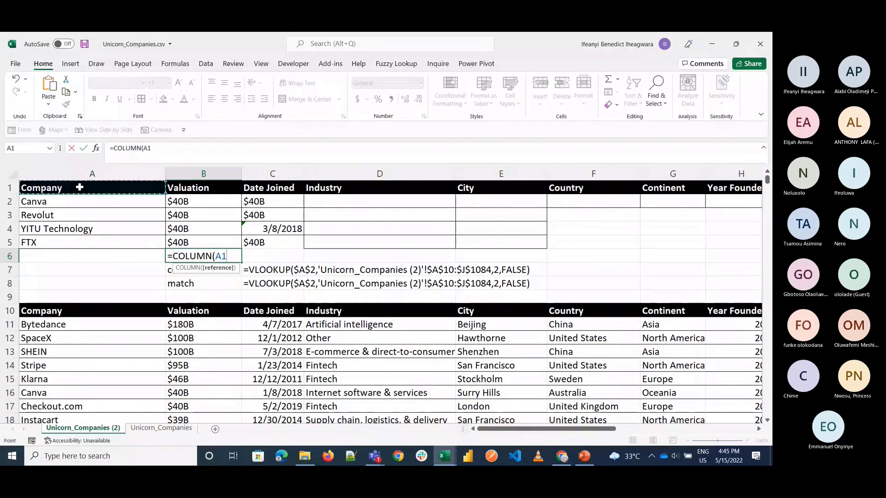
key("ctrl+shift+Right")
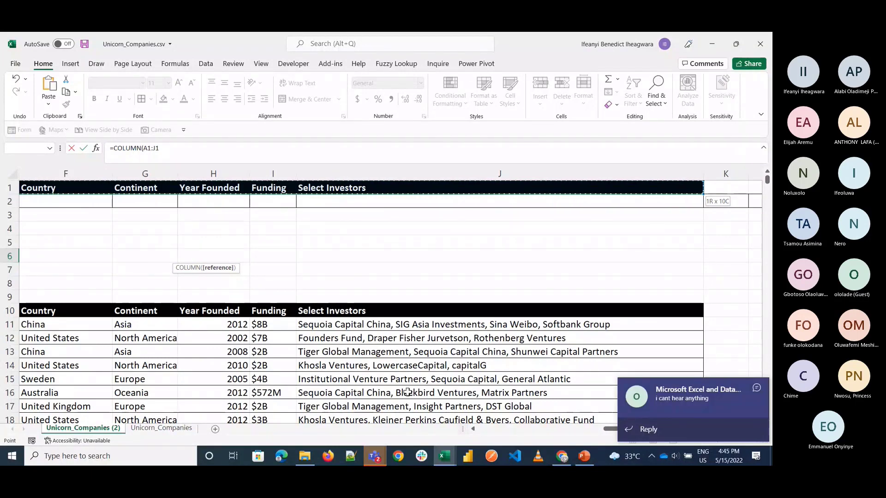
Step: Check the Teams chat for the new message and discard the unfinished COLUMN formula in B6
left_click(375, 456)
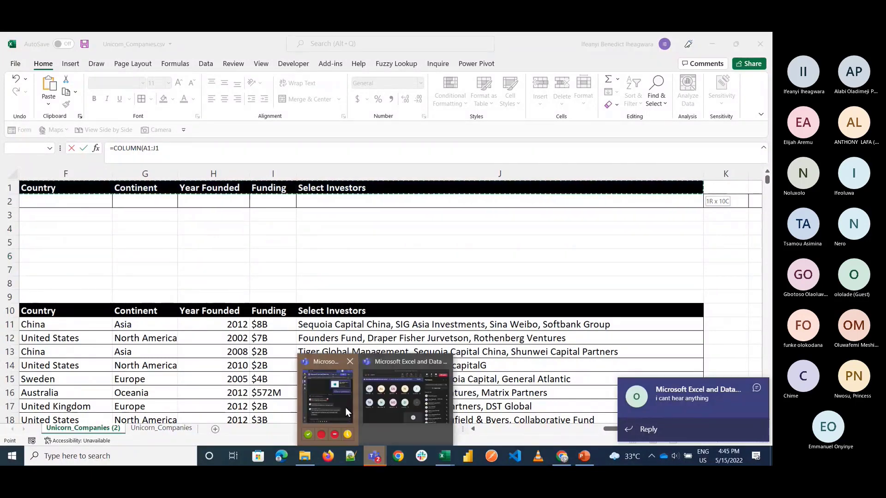
left_click(341, 404)
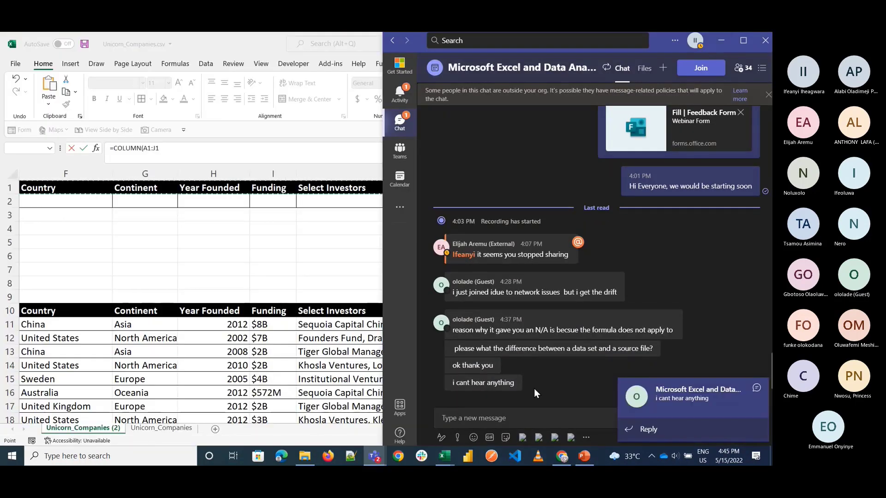
left_click(507, 422)
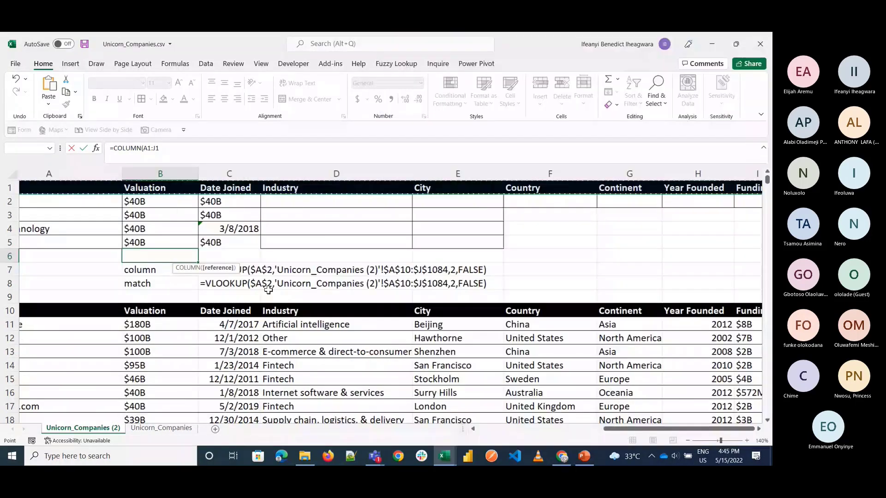
scroll(264, 291, "left", 1)
key("Escape")
Step: Enter =COLUMNS(A1:B1) in B6 to compute the column index for Valuation
type("=")
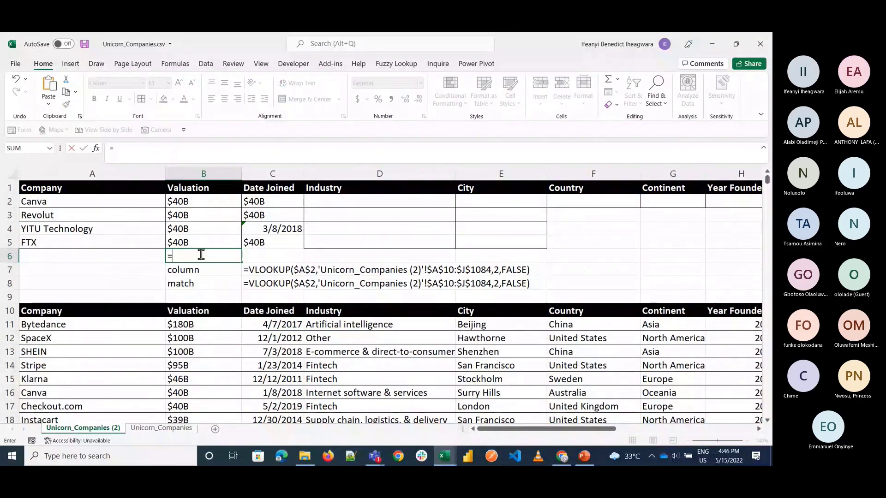
left_click(95, 191)
key("shift+Right")
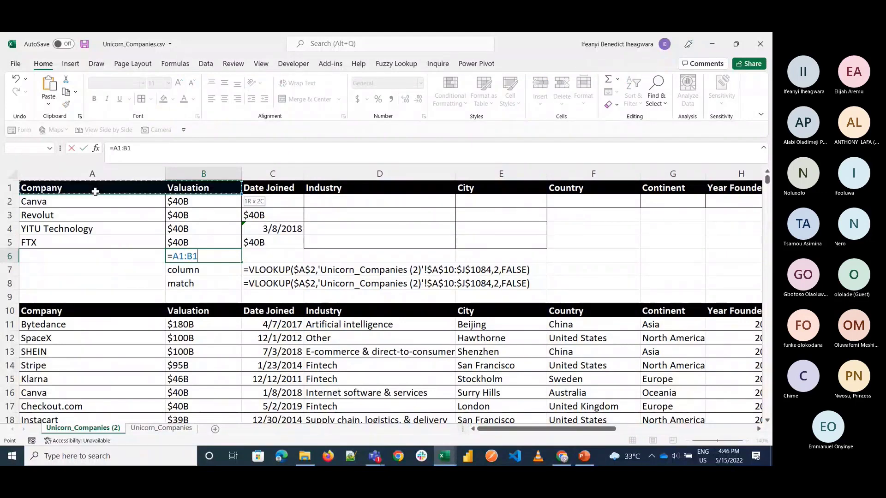
key("shift+Left")
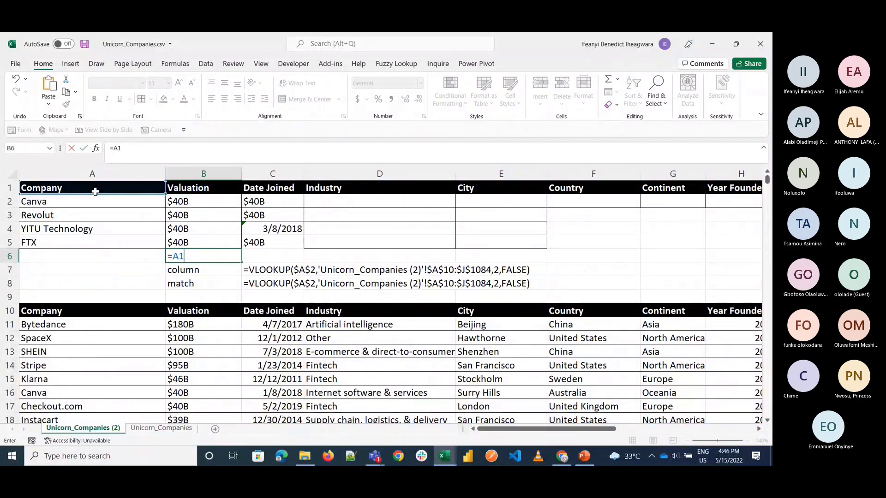
key("BackSpace")
key("BackSpace")
type("colu")
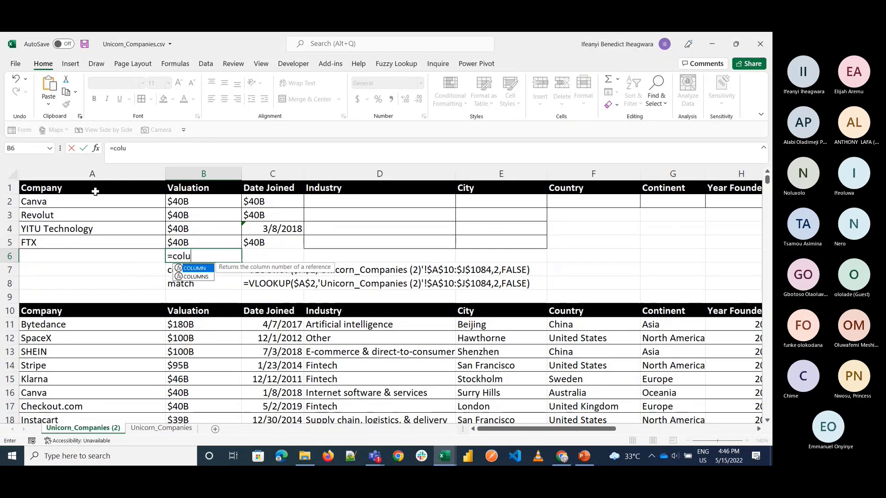
type("mns")
key("Tab")
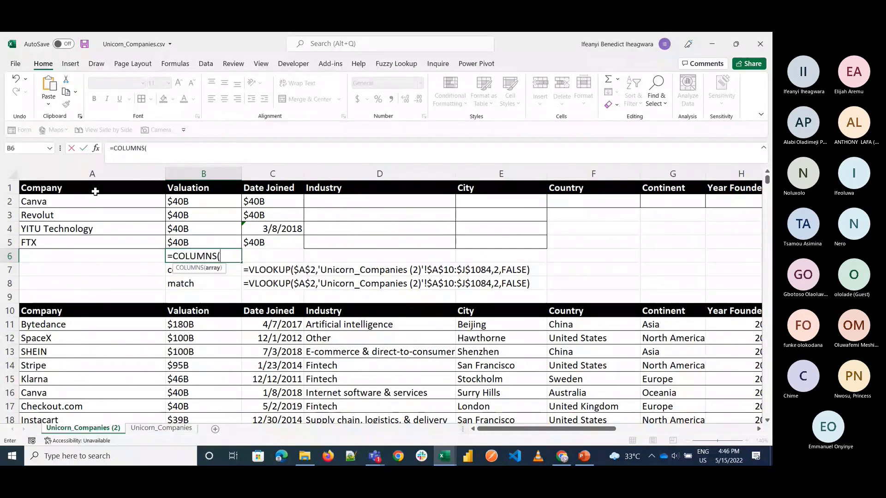
left_click(85, 192)
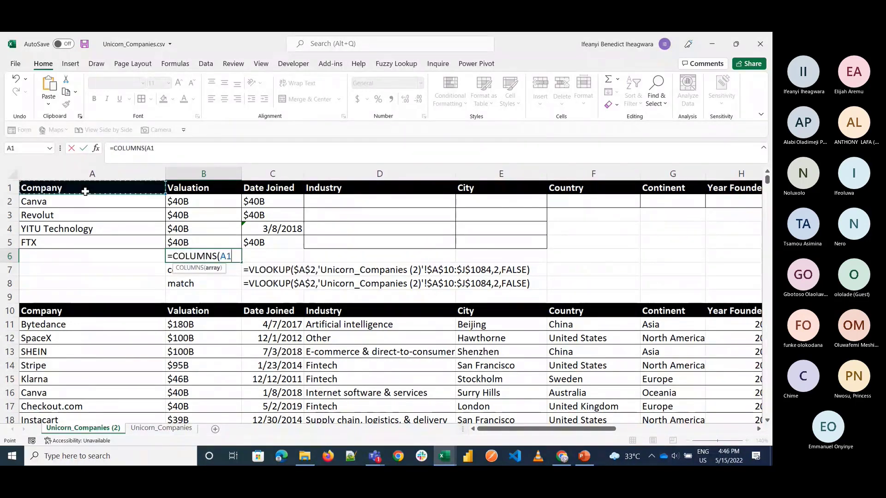
left_click_drag(86, 191, 198, 189)
key("Return")
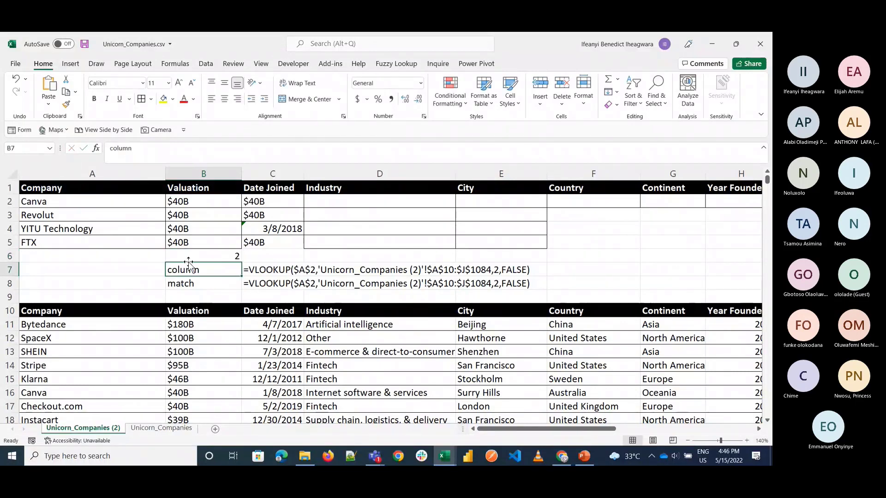
Step: Try the COLUMN function over the header range A1:B1 in C6
left_click(235, 255)
left_click(259, 256)
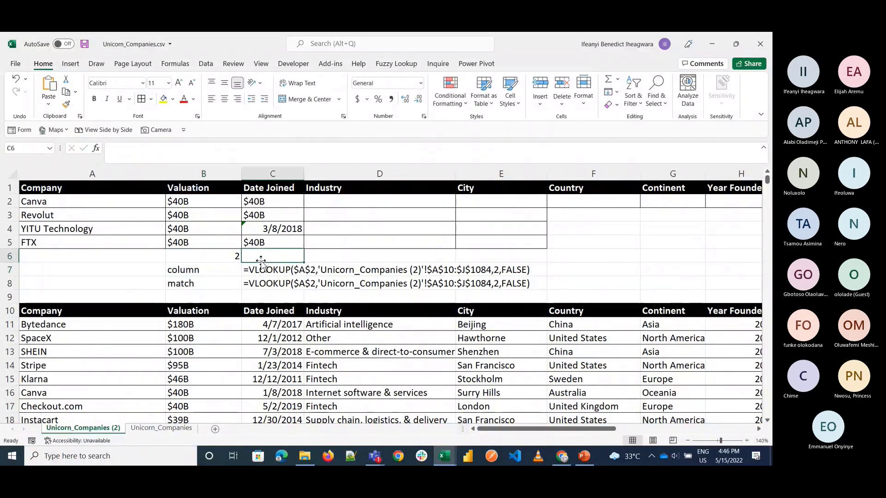
type("=column")
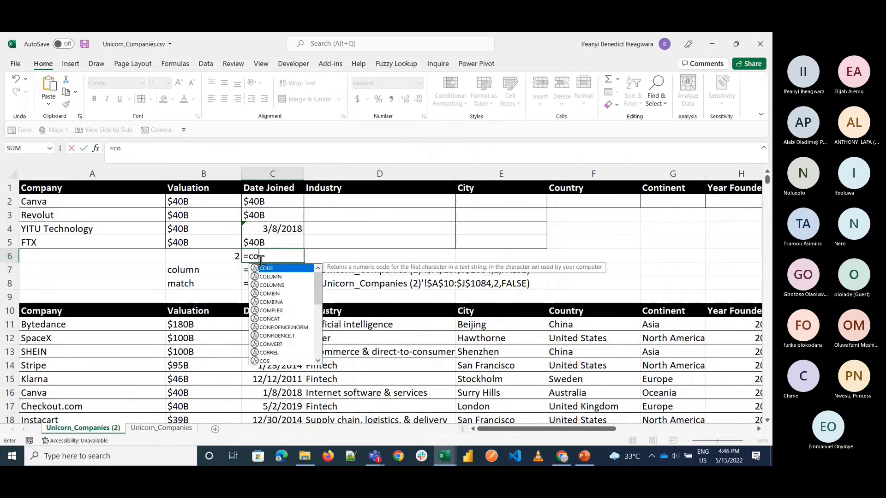
key("Tab")
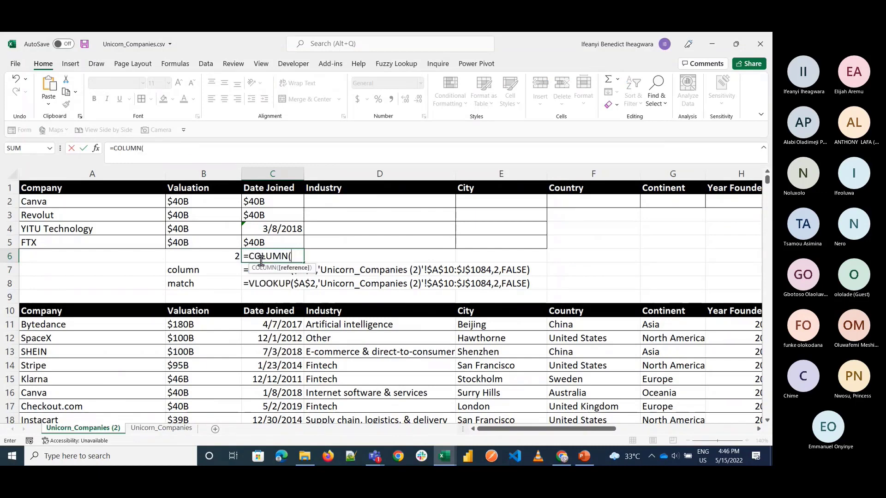
left_click(133, 190)
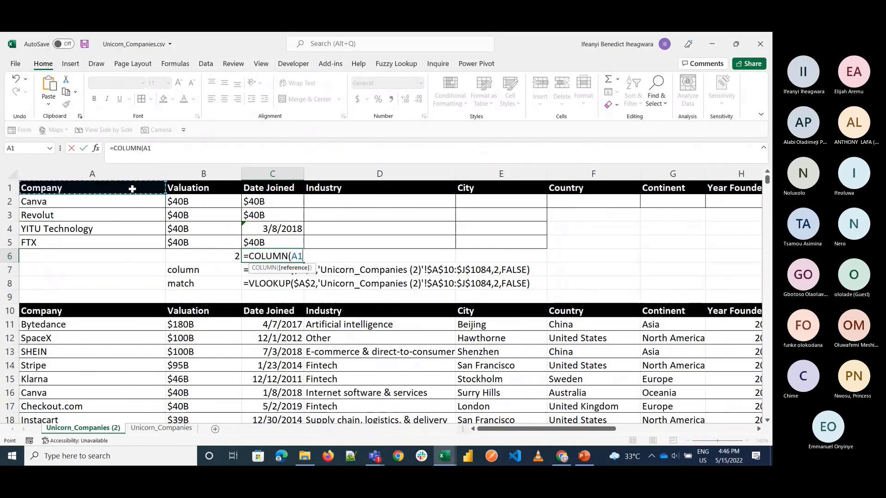
left_click_drag(133, 189, 230, 190)
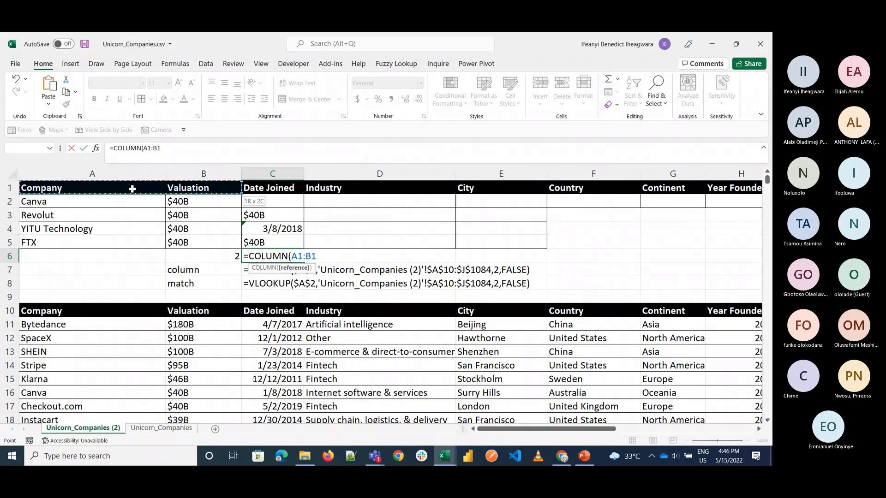
key("Return")
Step: Replace the formula in C6 with =COLUMNS(A1:C1) to compute the column index for Date Joined
key("Up")
type("=co")
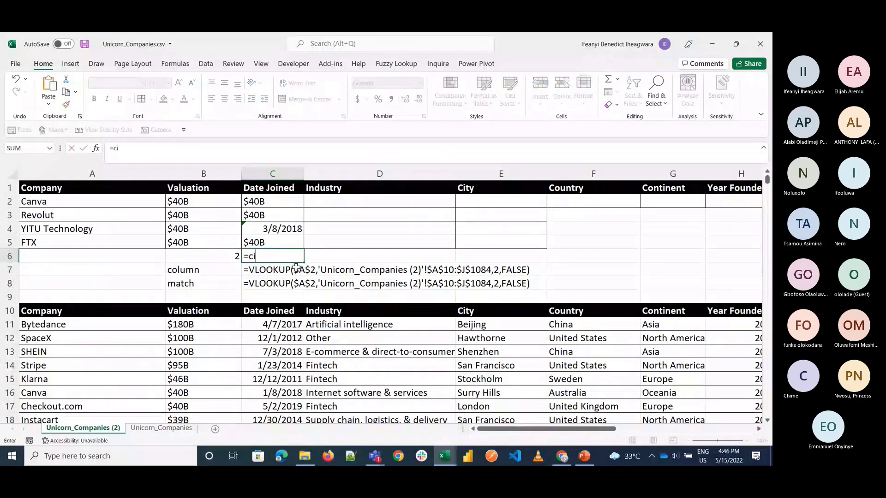
type("lum")
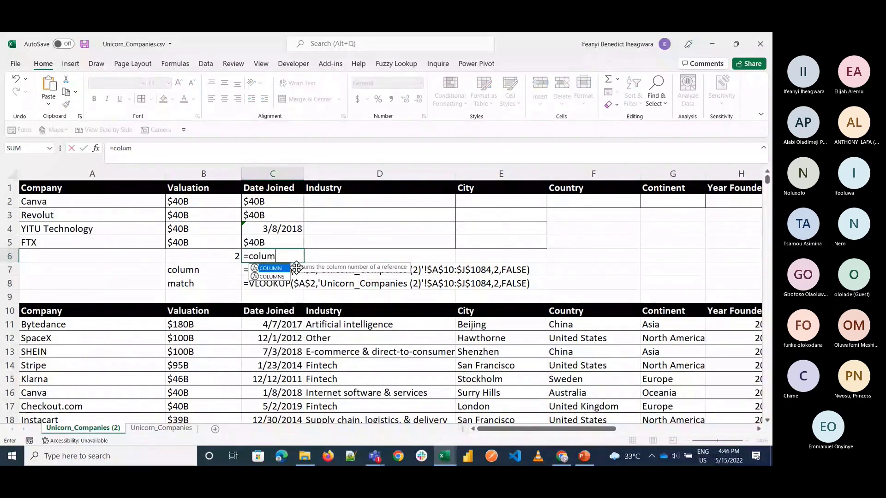
key("Down")
key("Tab")
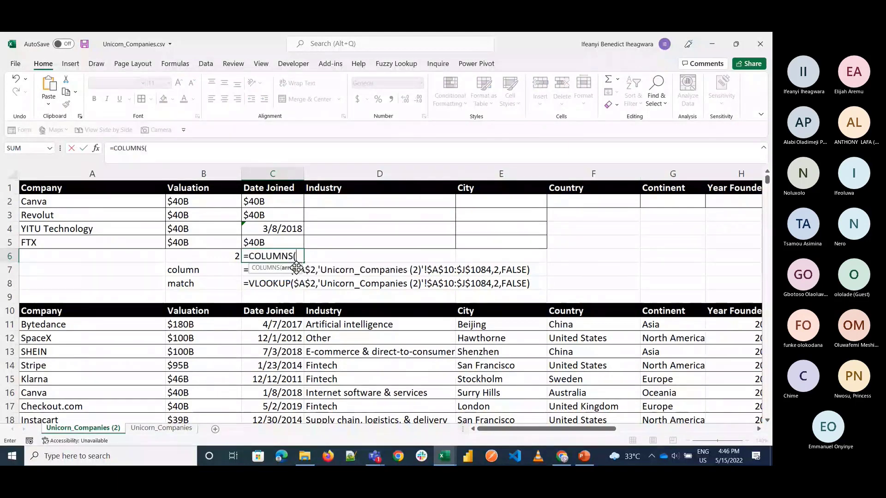
left_click(125, 187)
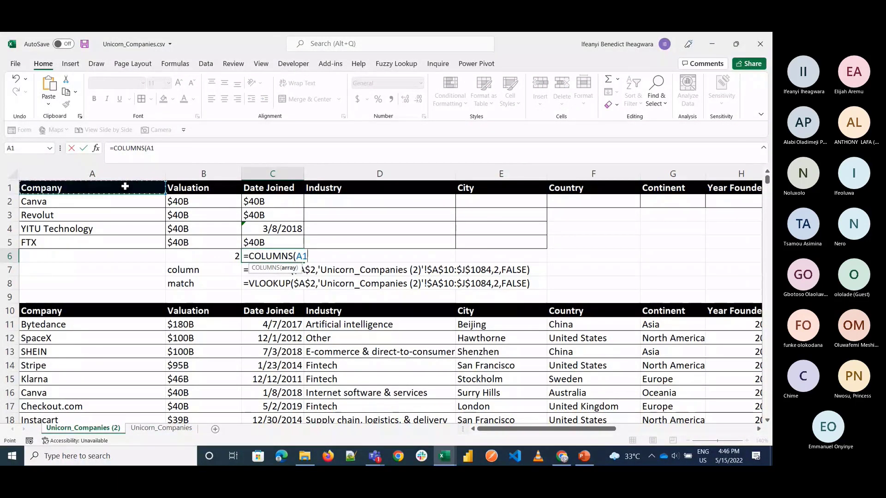
key("shift+Right")
key("shift+Right")
key("Return")
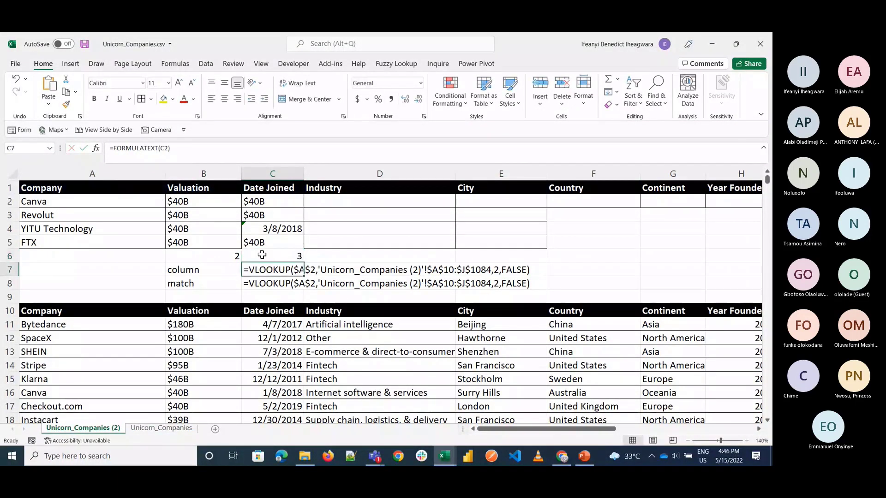
Step: Enter =FORMULATEXT(B6) in B9 and fill it across to C9 to display both COLUMNS formulas
left_click(222, 255)
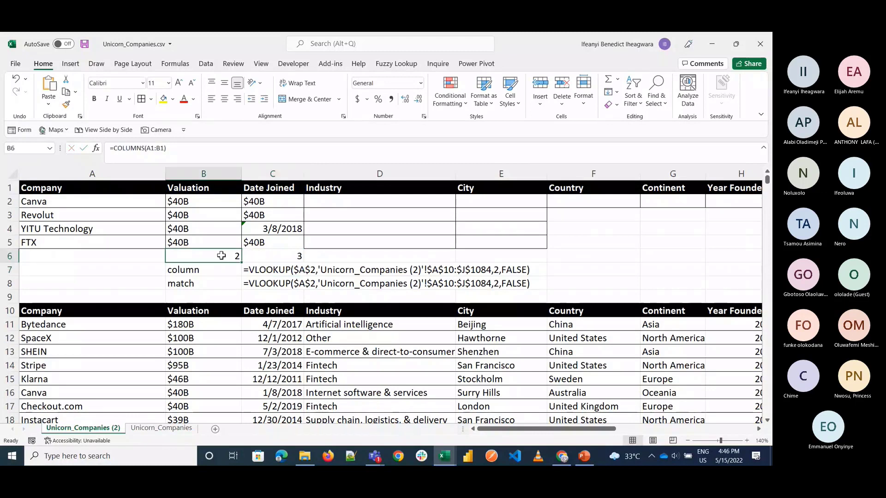
left_click(222, 295)
type("=f")
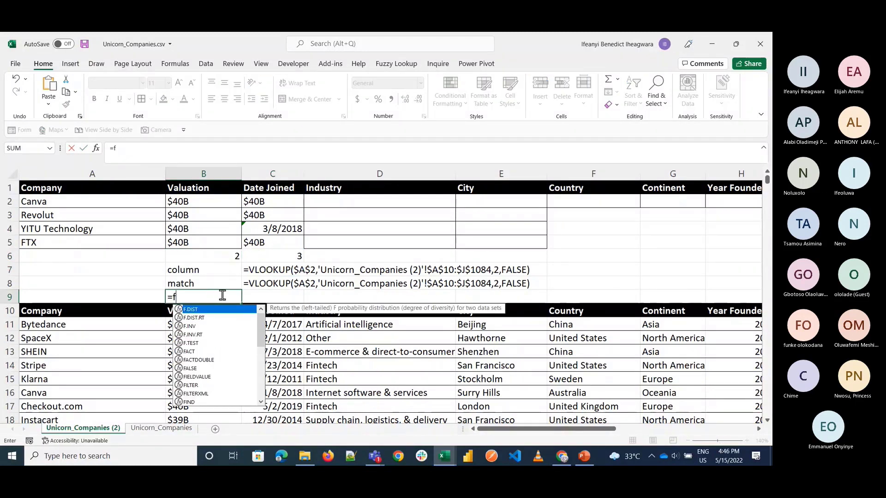
type("ormu")
key("Tab")
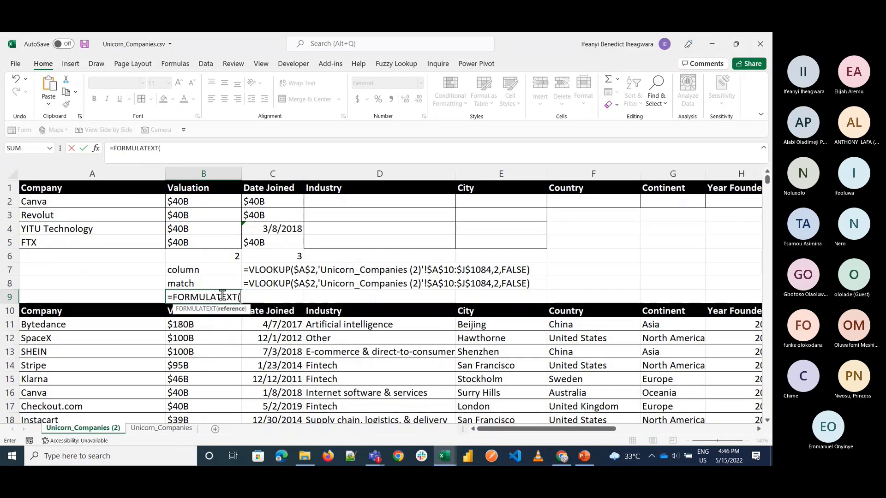
left_click(215, 254)
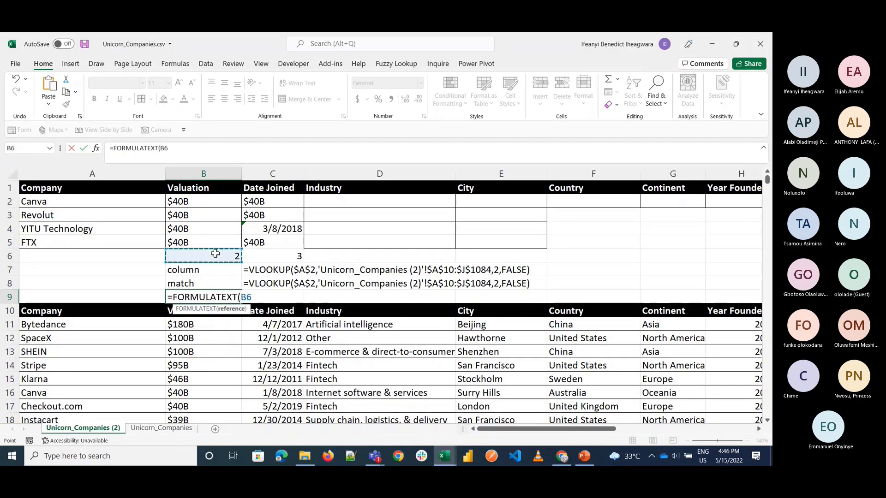
type(")")
key("Return")
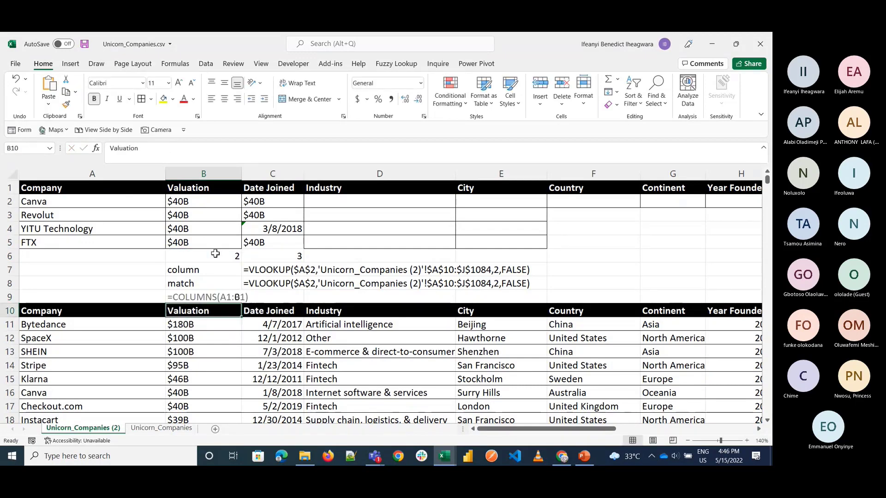
left_click(231, 301)
left_click_drag(241, 303, 290, 302)
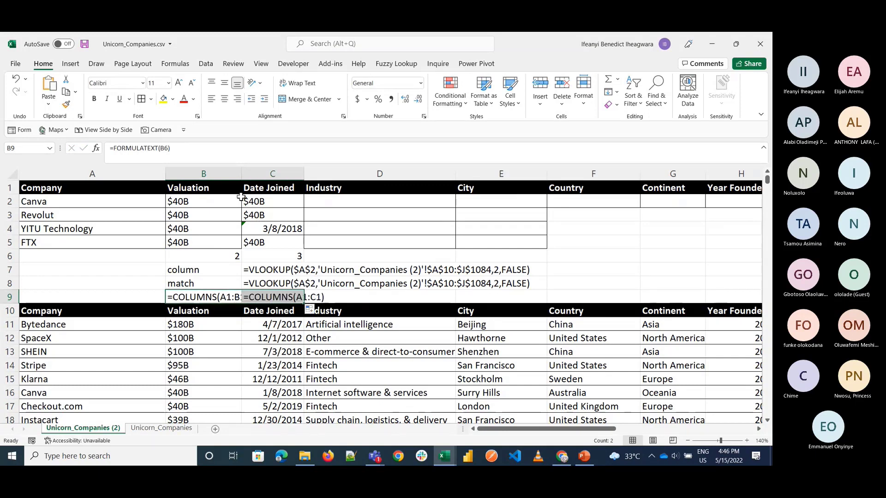
Step: Autofit the width of column B and clear the FORMULATEXT formulas from B9:C9
double_click(242, 174)
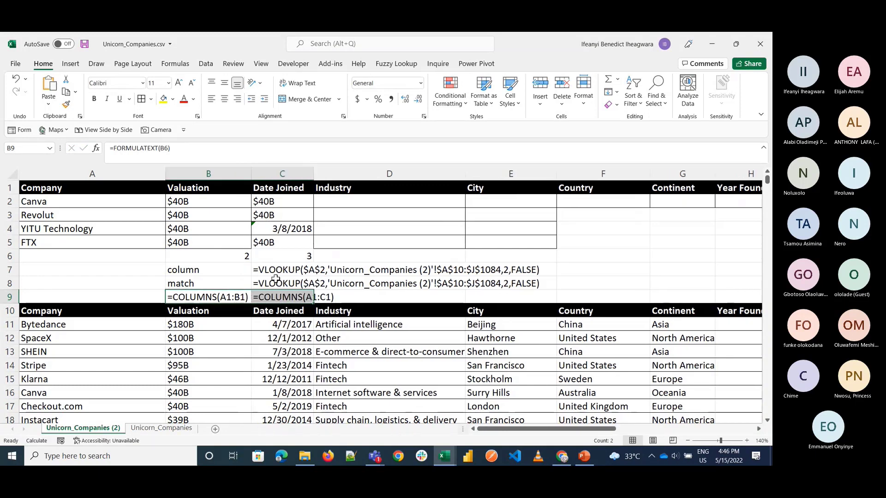
left_click(399, 285)
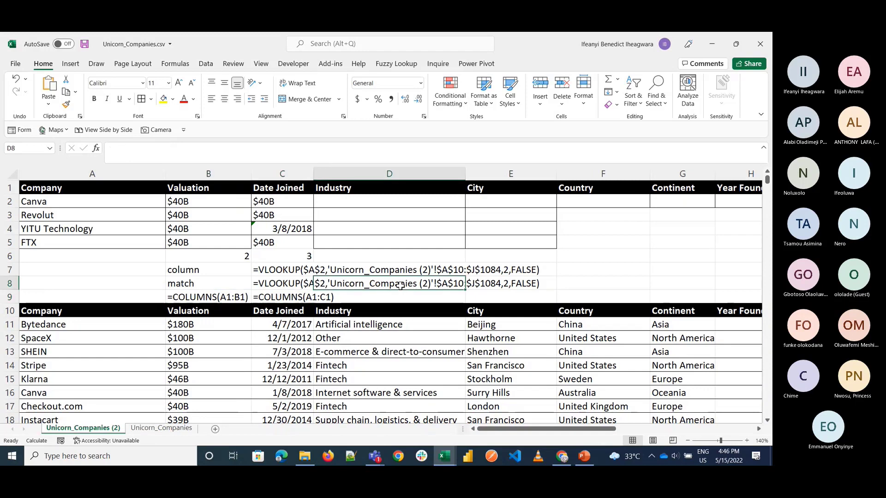
left_click(234, 299)
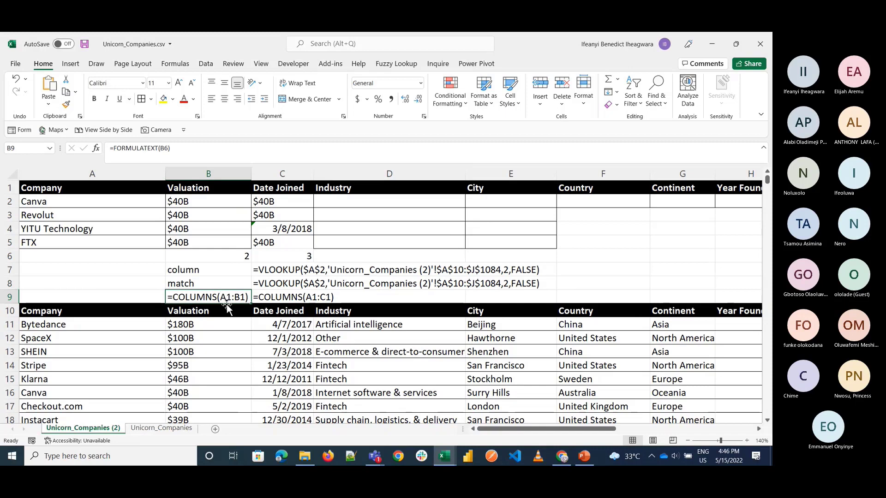
key("shift+Right")
key("Delete")
Step: Copy COLUMNS(A1:B1) from the B6 formula and substitute it for the column index 2 in the B2 VLOOKUP
double_click(224, 255)
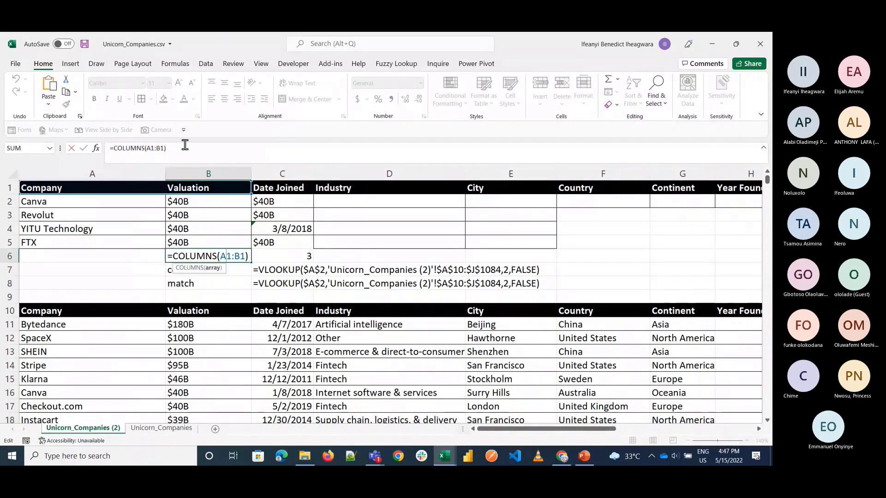
left_click_drag(166, 148, 113, 153)
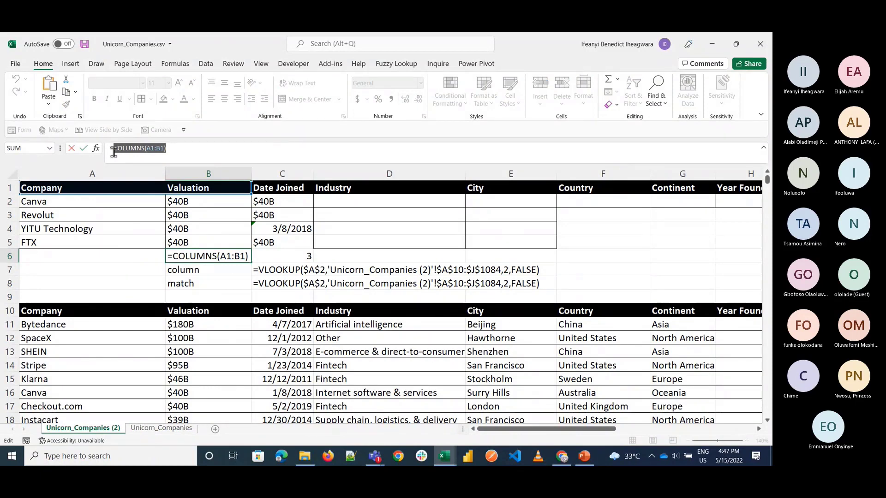
key("Return")
left_click(205, 203)
double_click(204, 203)
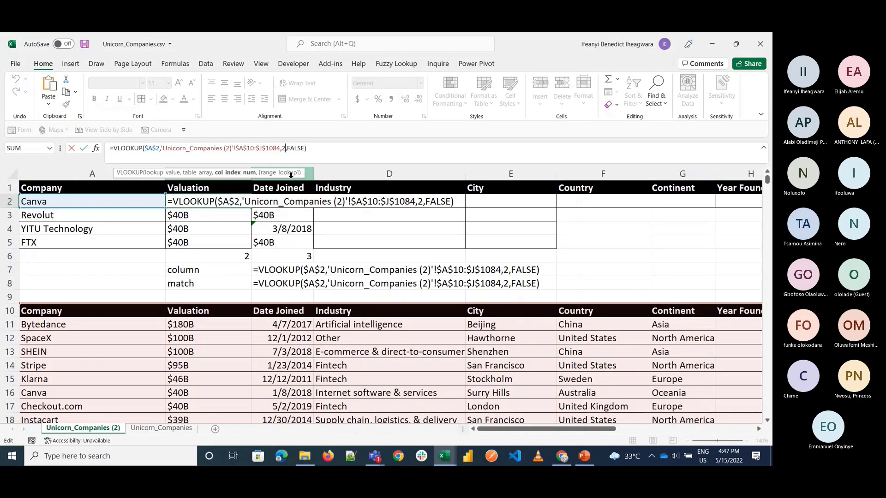
key("BackSpace")
key("ctrl+v")
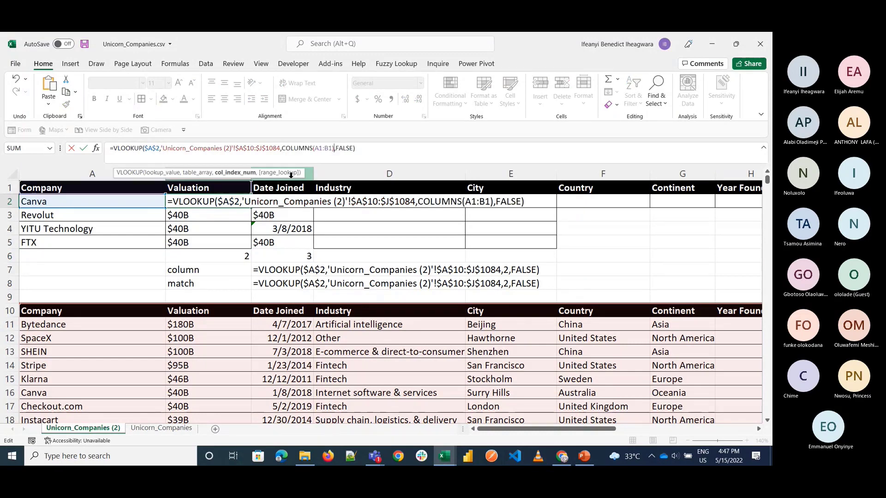
Step: Make the start of the COLUMNS range absolute as $A$1:B1 in B2, and fill the formula across and down to E5
left_click(317, 148)
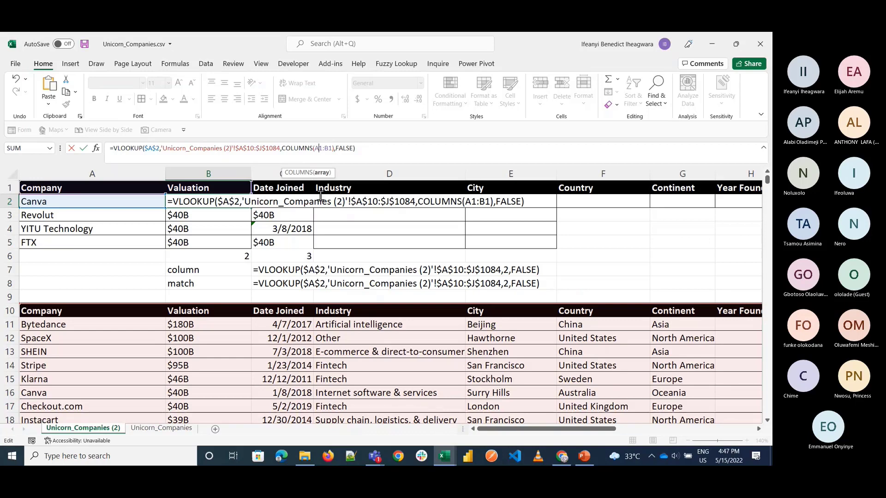
key("F4")
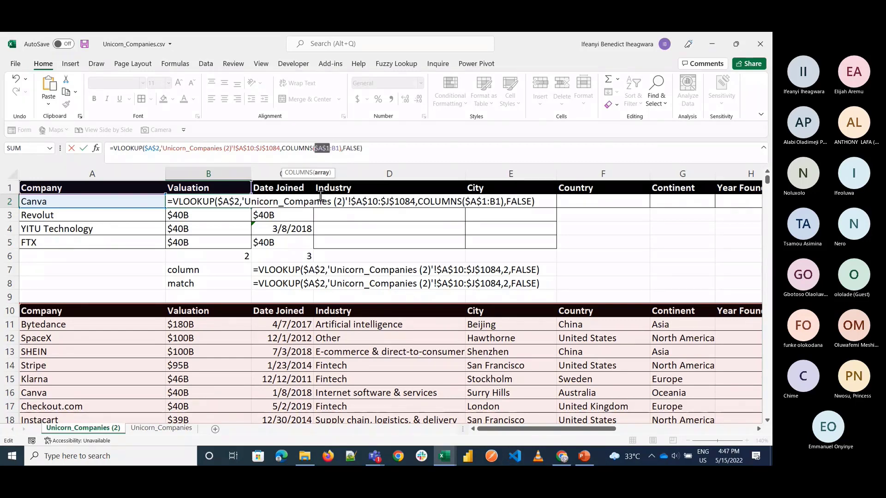
key("ctrl+Return")
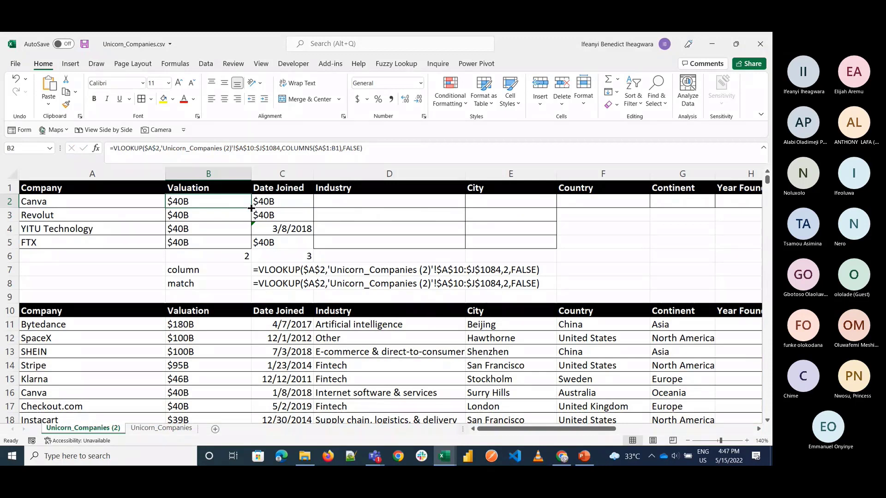
left_click_drag(252, 208, 544, 234)
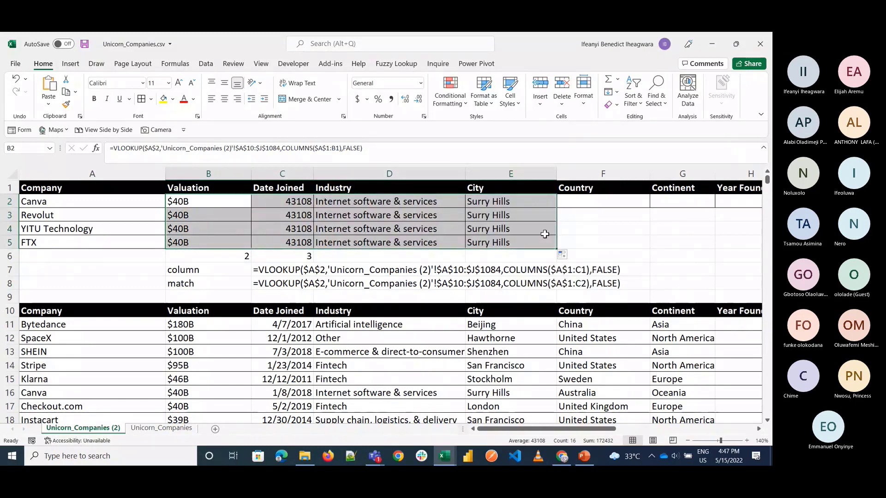
Step: Choose Bytedance from the company drop-down list in A3 and check the VLOOKUP formulas in B2 and B4
left_click(123, 211)
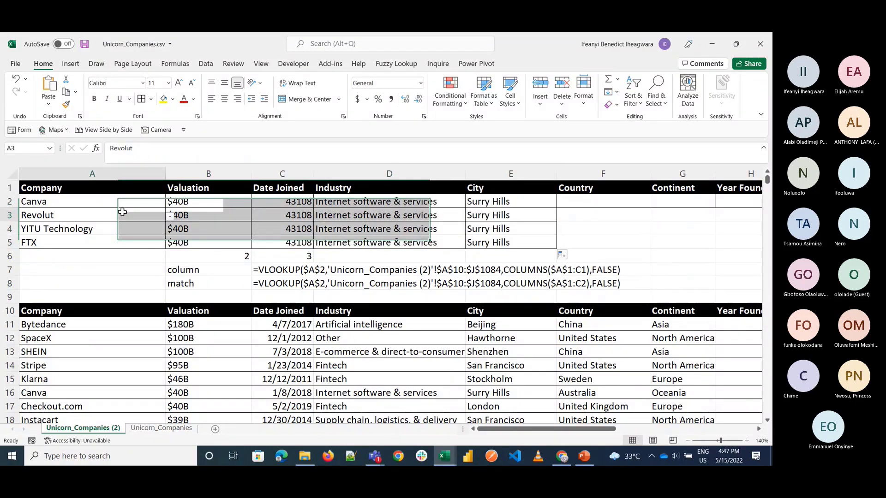
left_click(170, 215)
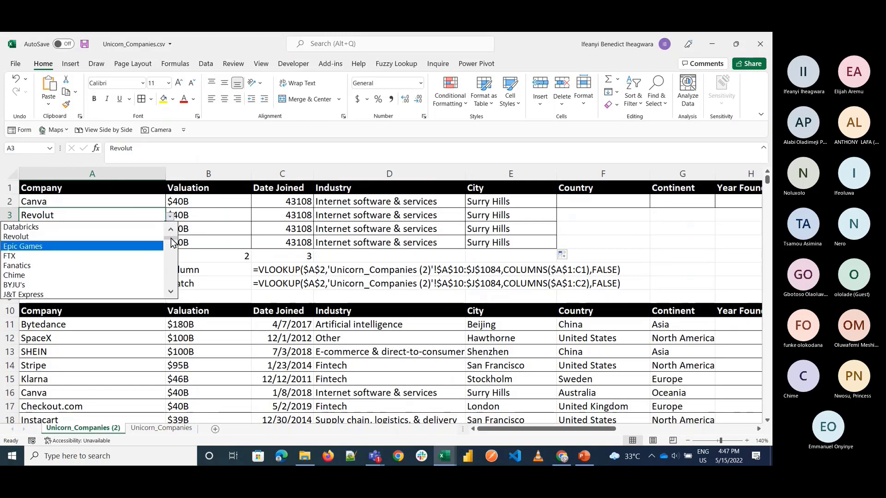
scroll(171, 241, "up", 1)
left_click_drag(171, 238, 170, 226)
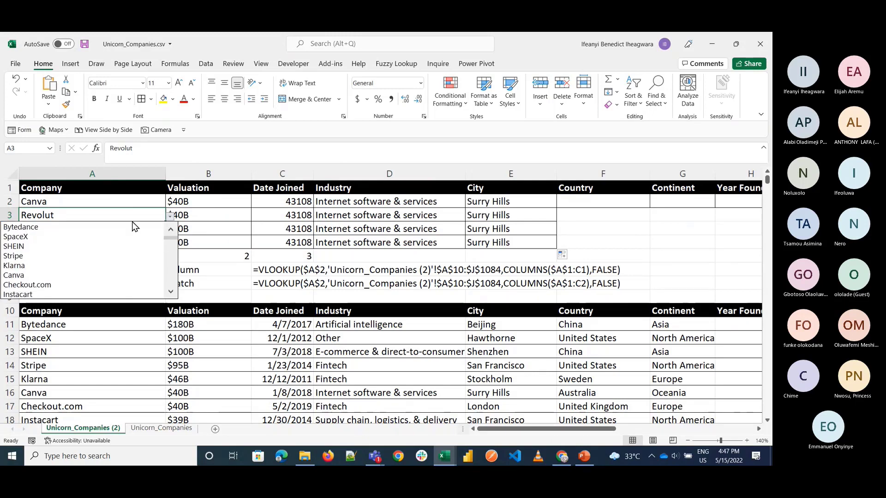
left_click(135, 227)
left_click(159, 227)
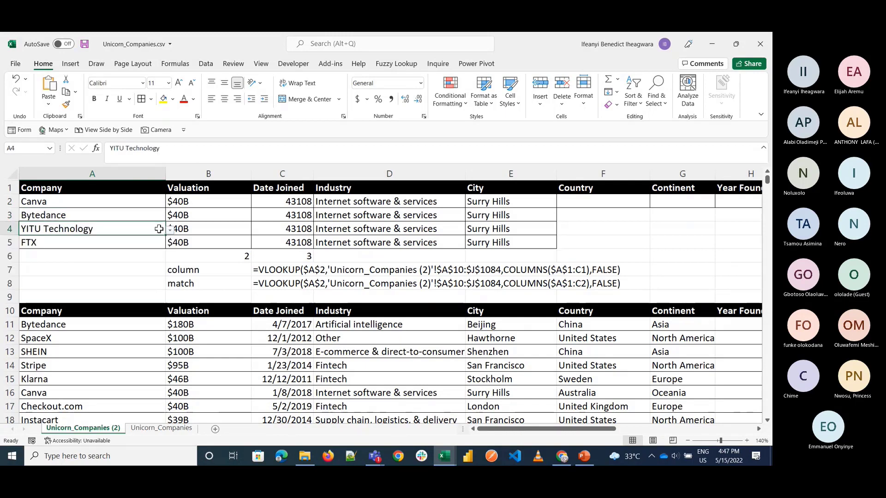
left_click(198, 203)
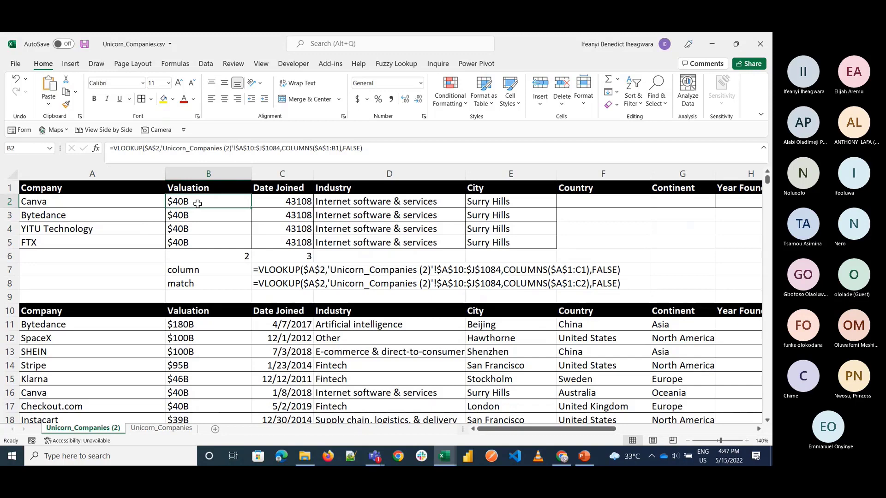
left_click(196, 226)
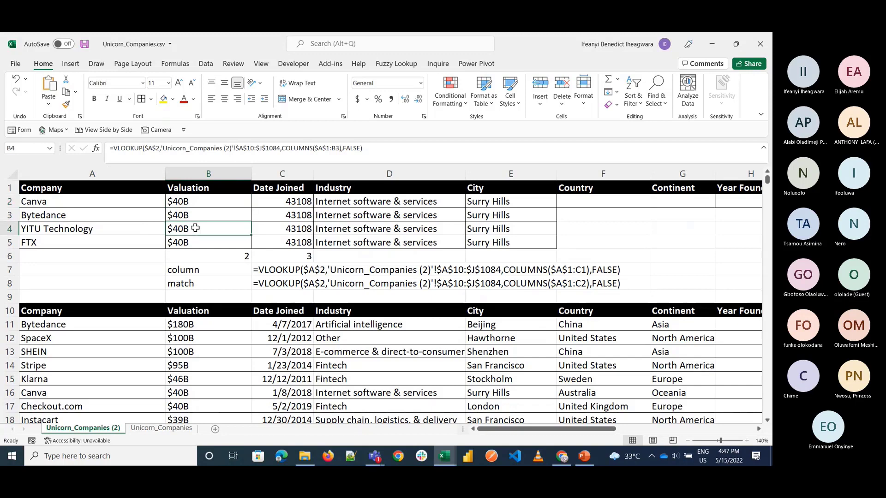
left_click(151, 202)
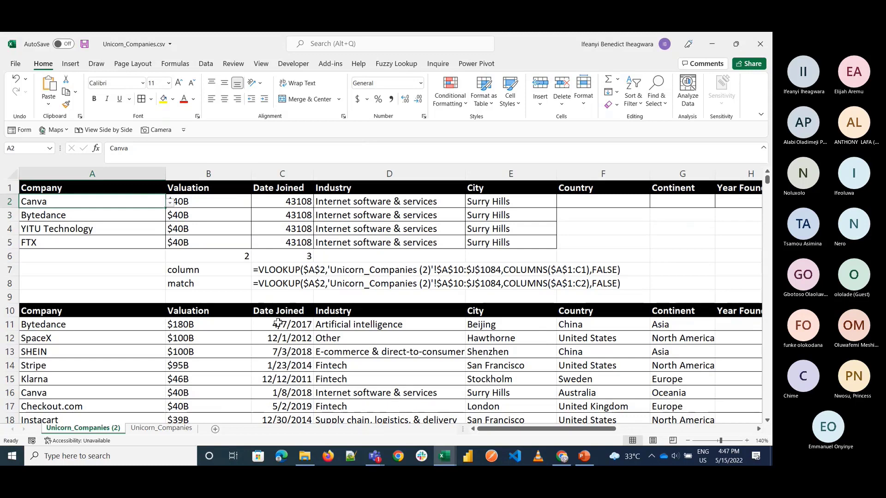
Step: Copy the date format from C13 onto the Date Joined results in C2:C5 with Format Painter
left_click_drag(280, 324, 279, 381)
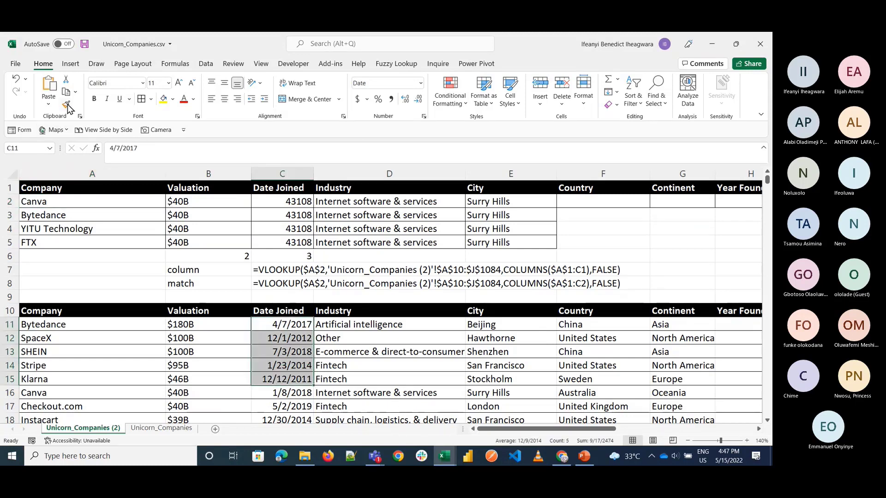
left_click(277, 202)
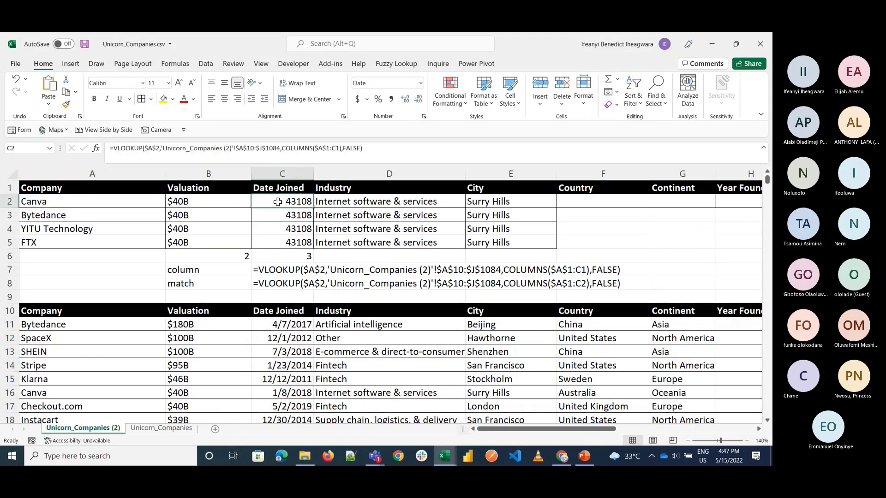
left_click(280, 356)
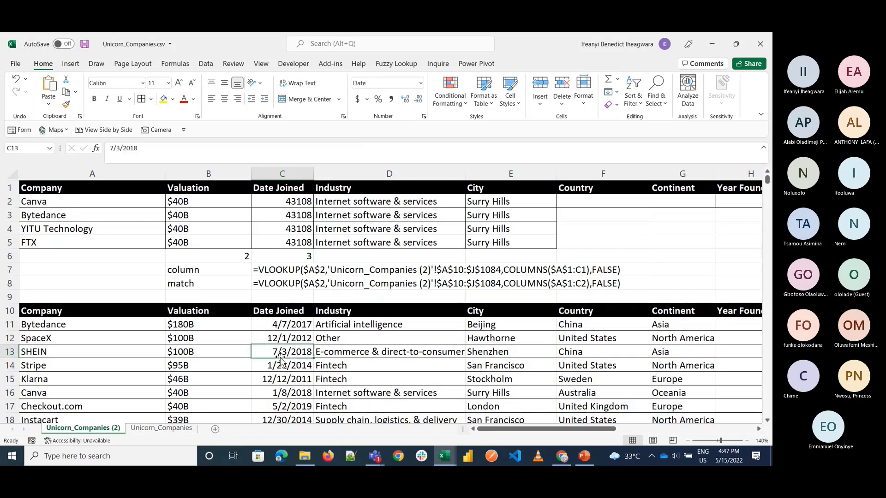
left_click(66, 104)
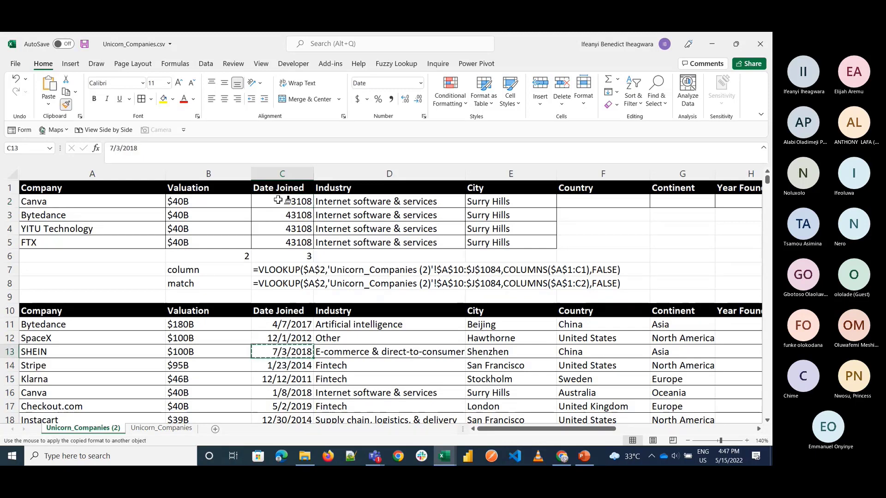
left_click_drag(279, 202, 279, 239)
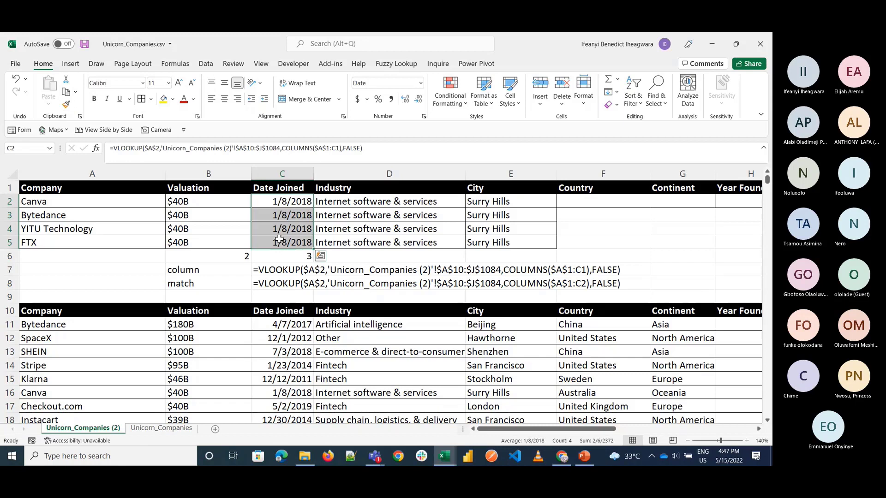
Step: Review the lookup value in the B2 VLOOKUP and fill the formula across row 2 to Continent in G2
double_click(210, 202)
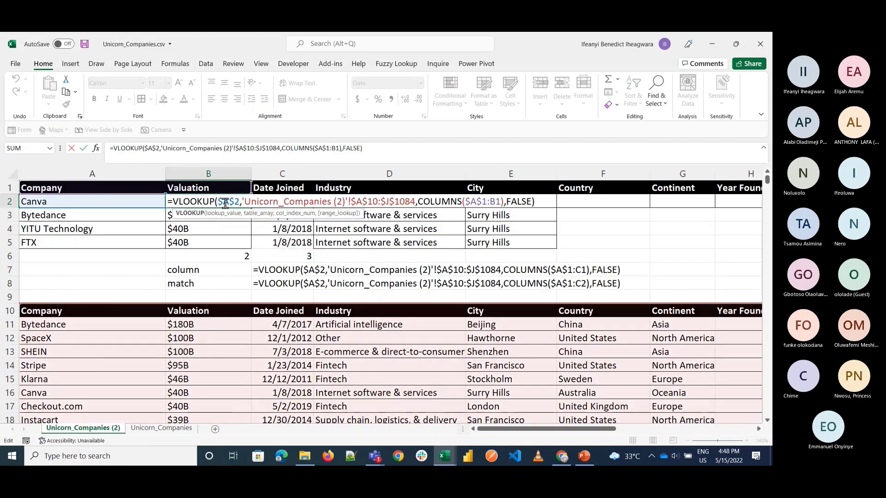
left_click(223, 202)
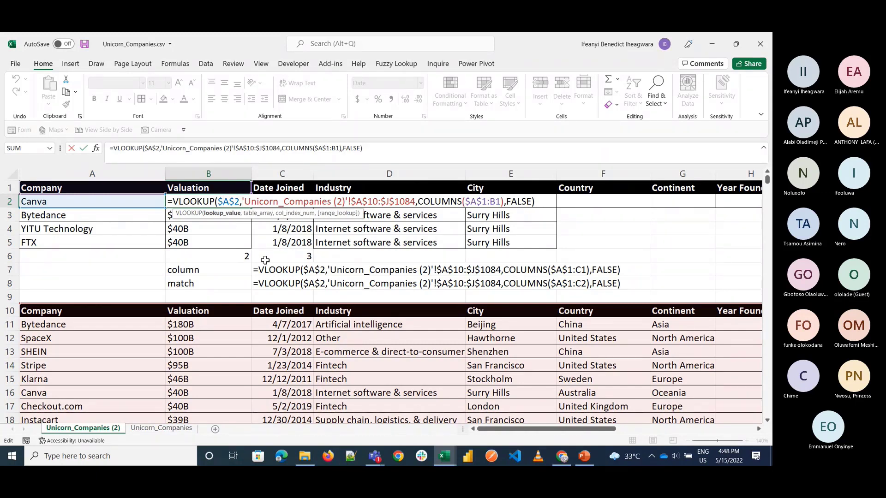
key("ctrl+Return")
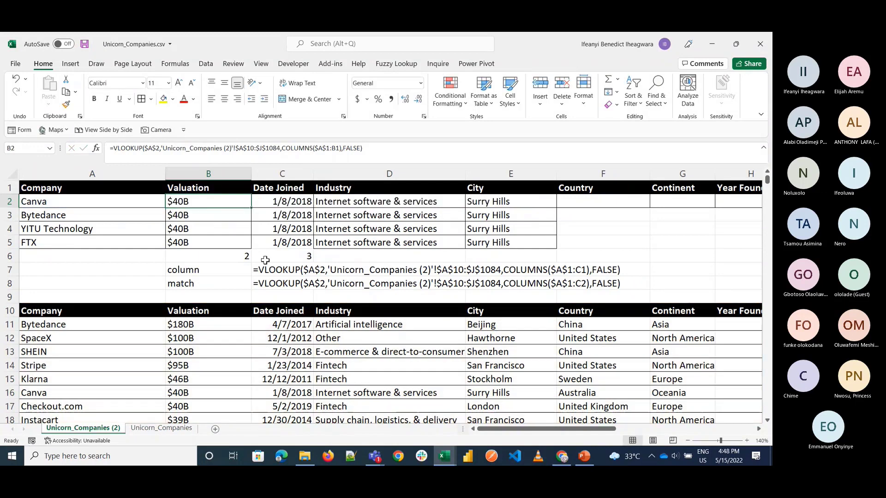
left_click(133, 200)
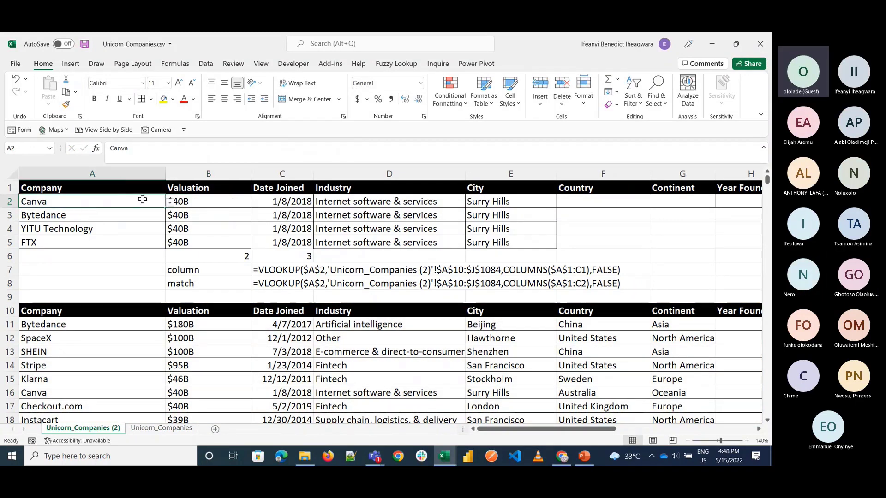
left_click(212, 205)
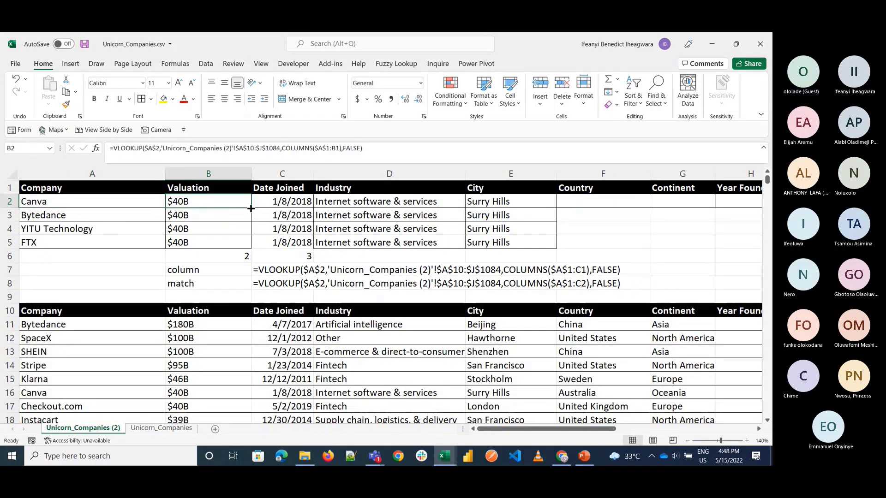
left_click_drag(249, 209, 646, 215)
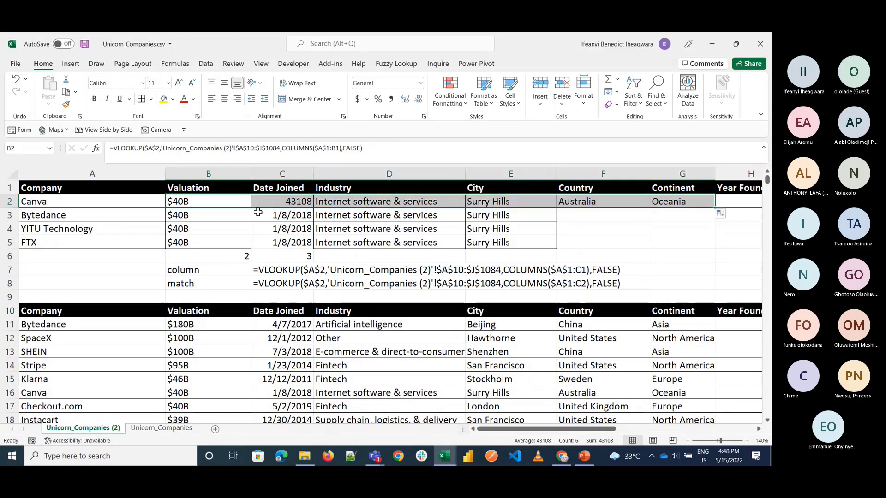
Step: Copy the date format from C3 to the Date Joined result in C2 with Format Painter
left_click(257, 212)
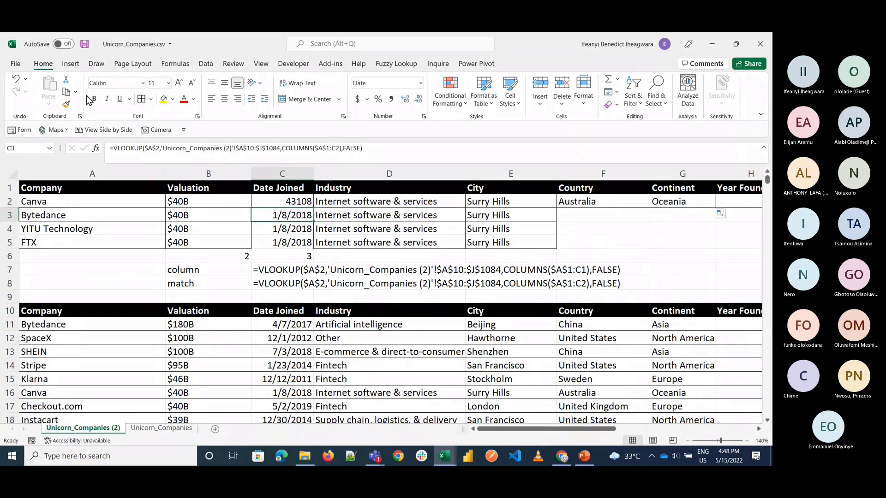
left_click(69, 104)
left_click(282, 202)
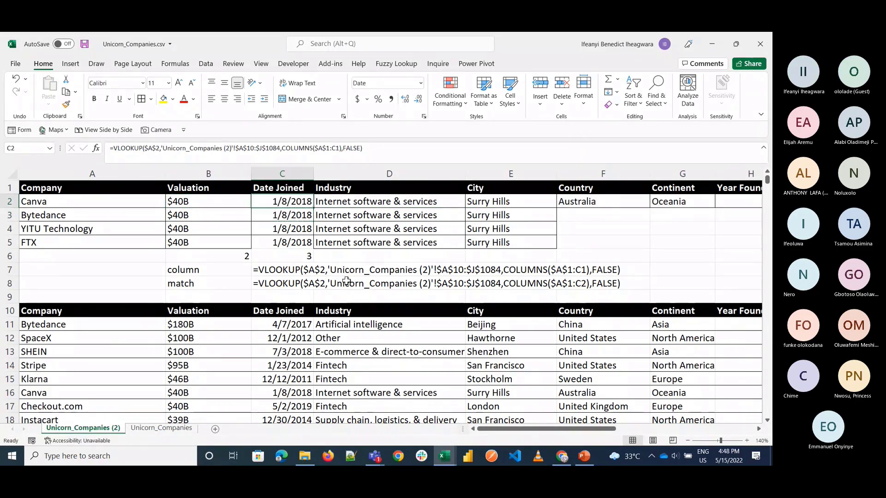
Step: Choose Bytedance from the company drop-down list in A2
left_click(156, 200)
left_click(170, 202)
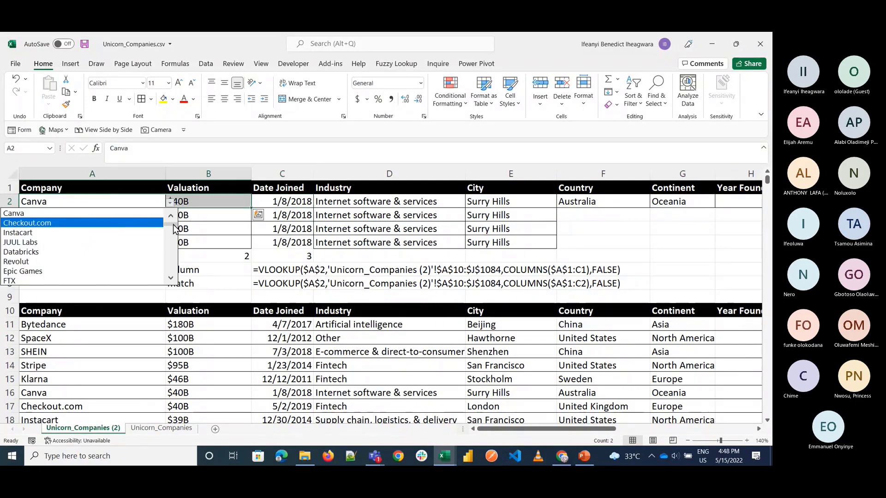
left_click_drag(171, 224, 166, 210)
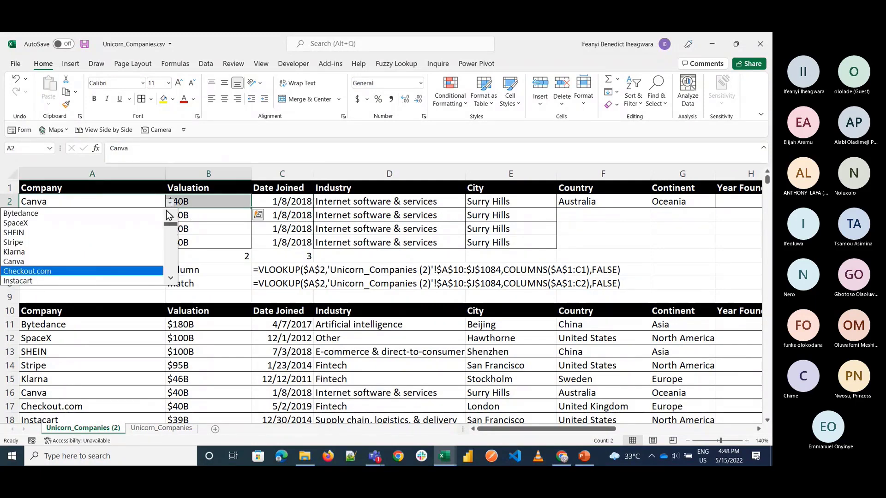
left_click(143, 212)
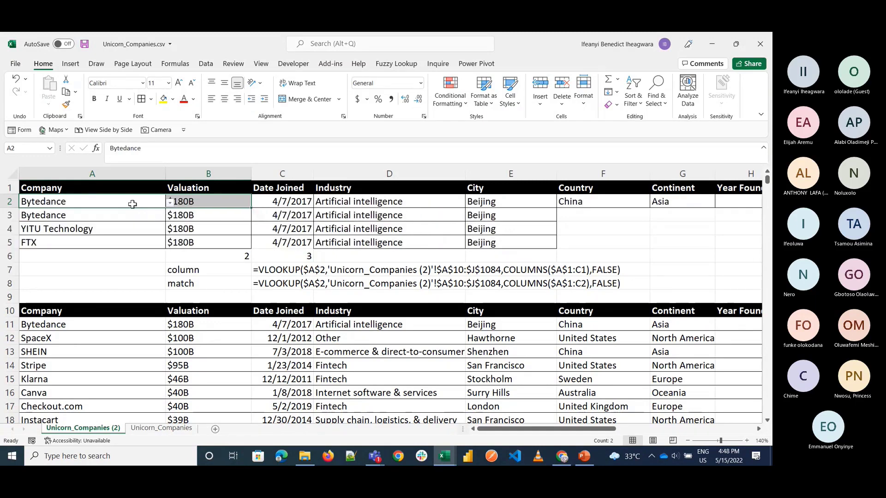
left_click(131, 202)
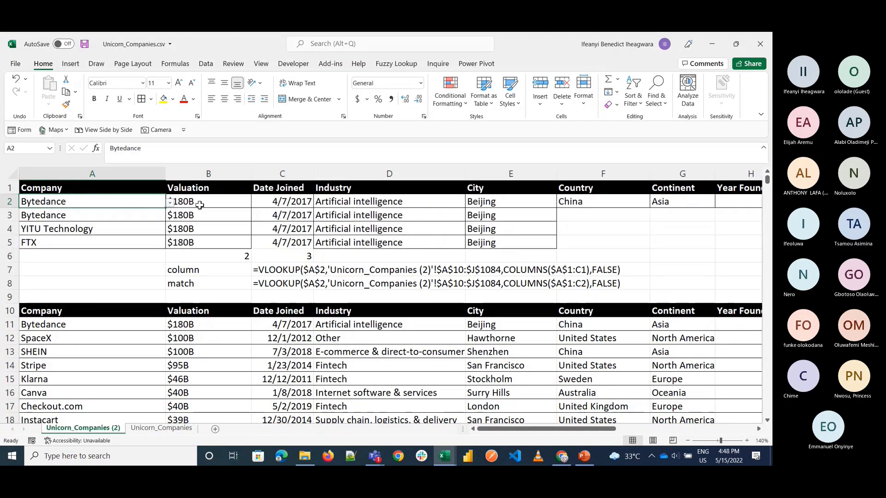
Step: Compare the row 2 lookup results with Bytedance's source record in row 11, from Valuation to Country
left_click(217, 334)
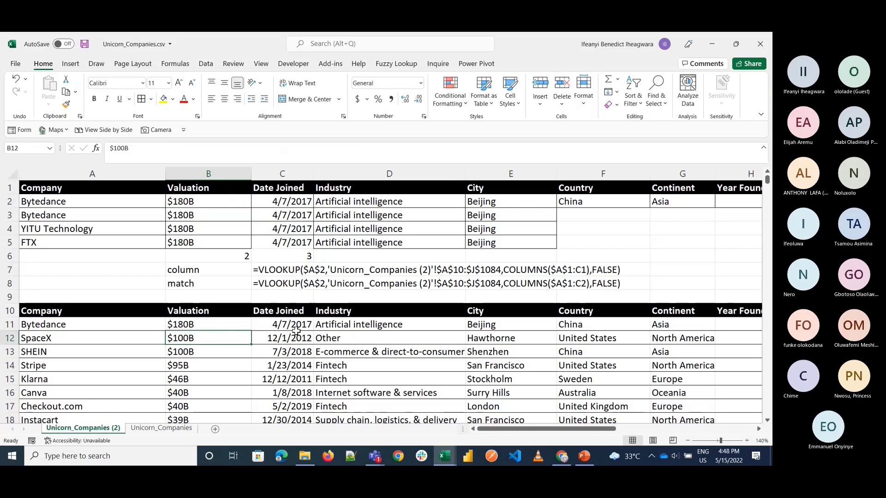
left_click(359, 328)
left_click(518, 329)
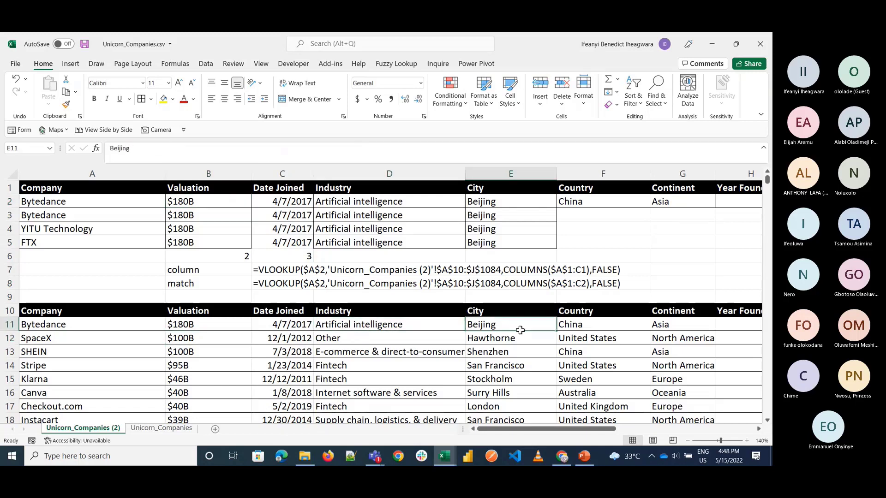
left_click(596, 324)
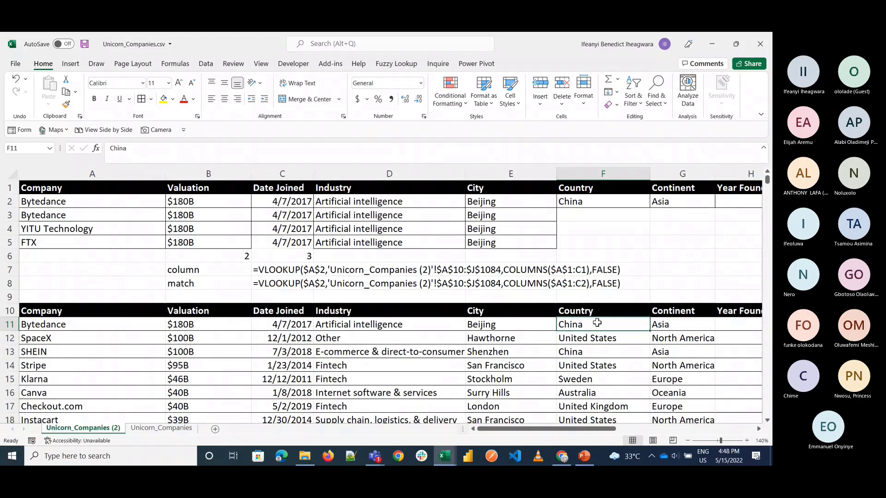
mouse_move(439, 461)
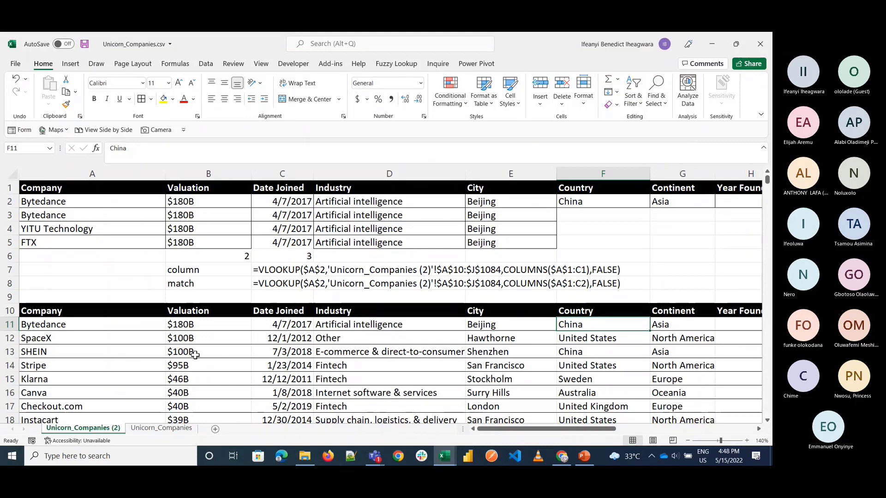
Step: On the Unicorn_Companies sheet, clear all contents and formatting from columns G to K
left_click(150, 429)
scroll(313, 305, "down", 1)
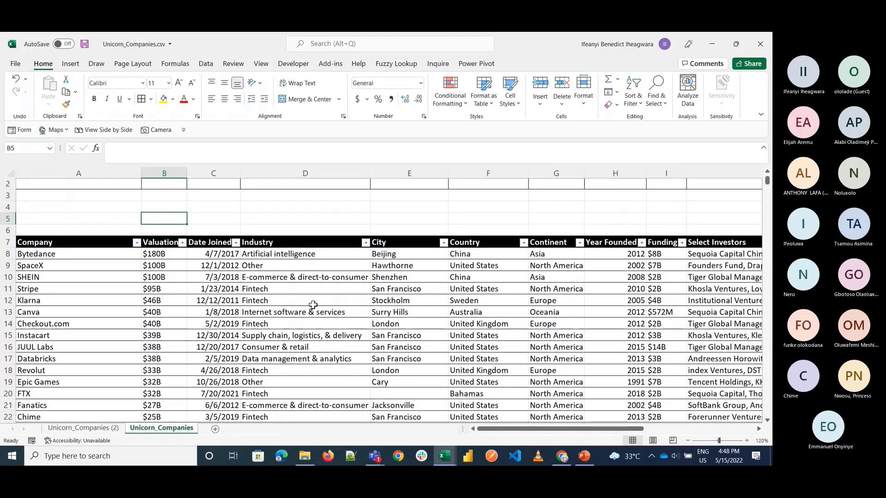
scroll(313, 305, "up", 1)
scroll(312, 305, "right", 7)
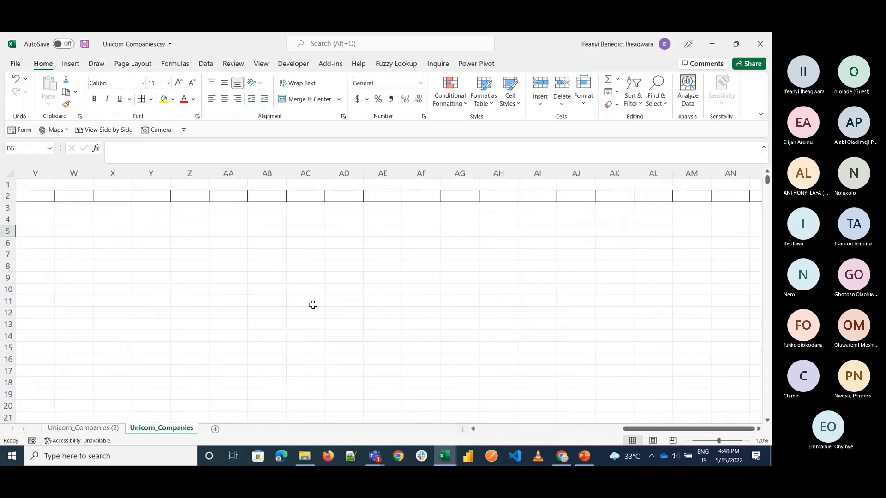
scroll(313, 305, "left", 7)
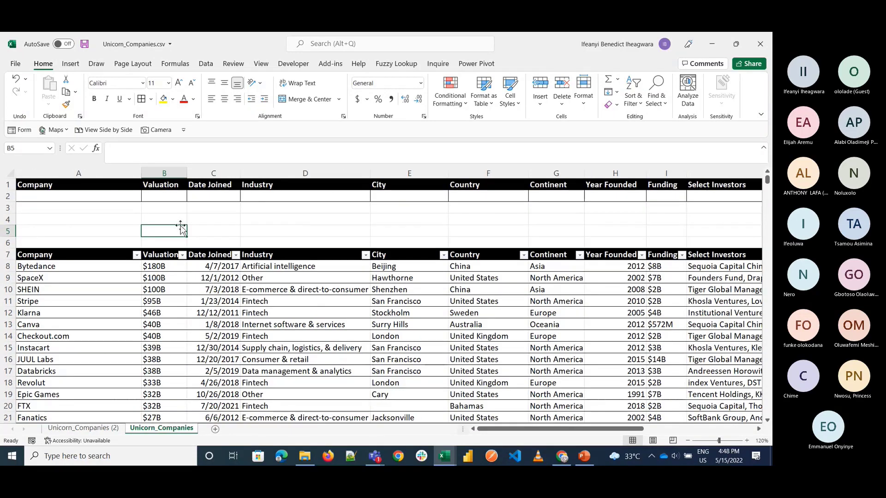
key("ctrl+Home")
left_click_drag(558, 173, 615, 173)
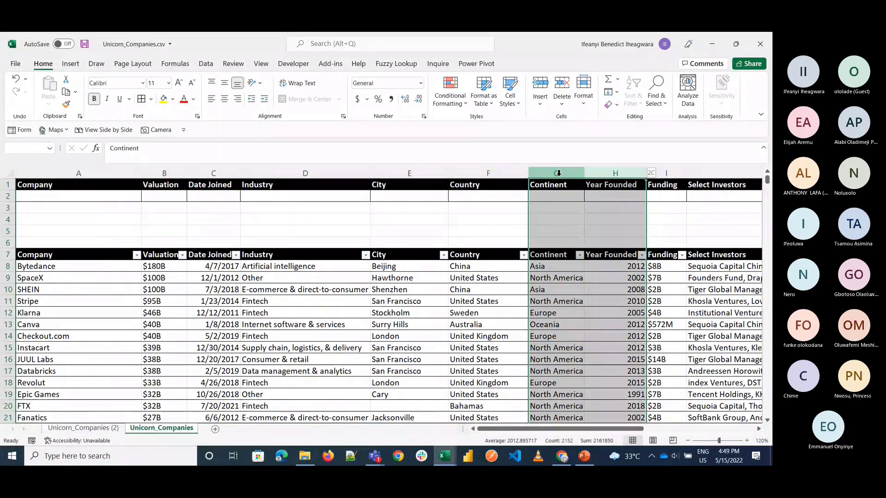
left_click_drag(558, 173, 701, 173)
left_click(616, 104)
left_click(620, 119)
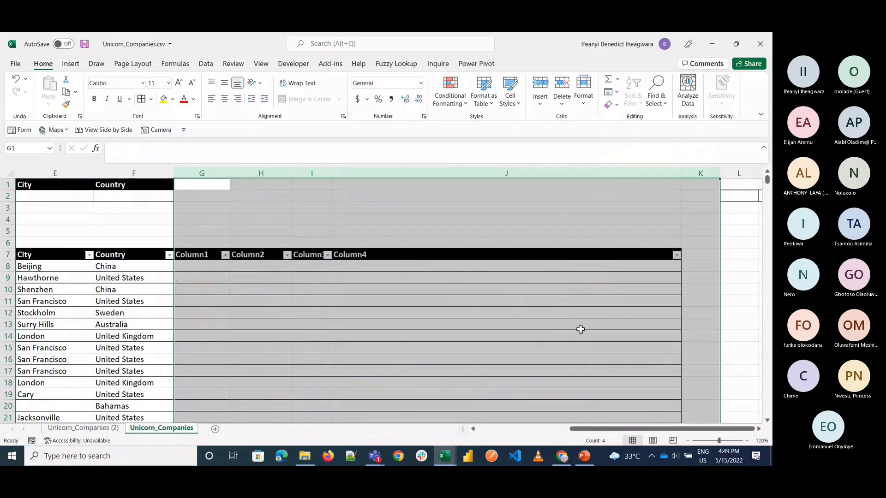
left_click(613, 106)
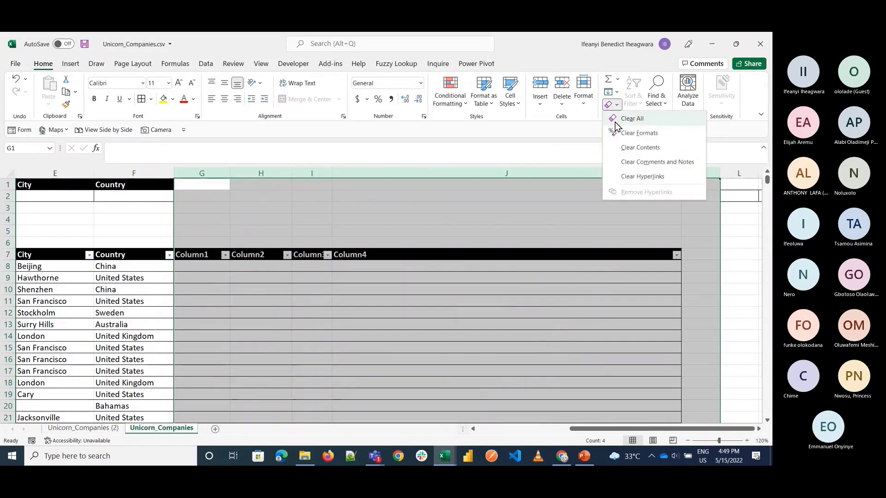
left_click(618, 118)
Step: Convert the company data table on the Unicorn_Companies sheet to a normal range
left_click(126, 291)
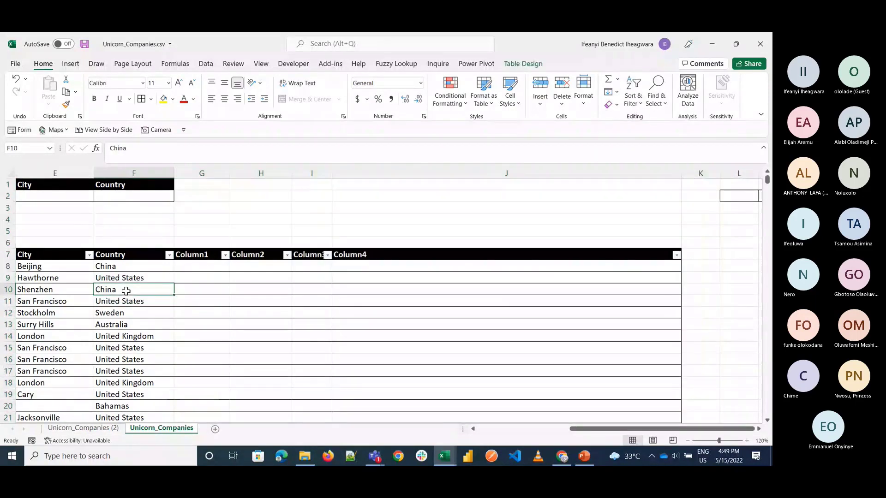
key("ctrl+a")
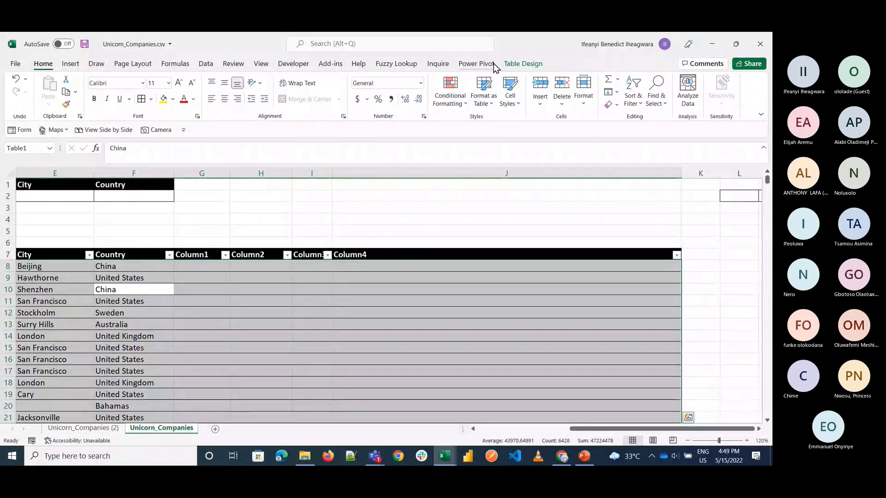
left_click(526, 63)
left_click(107, 102)
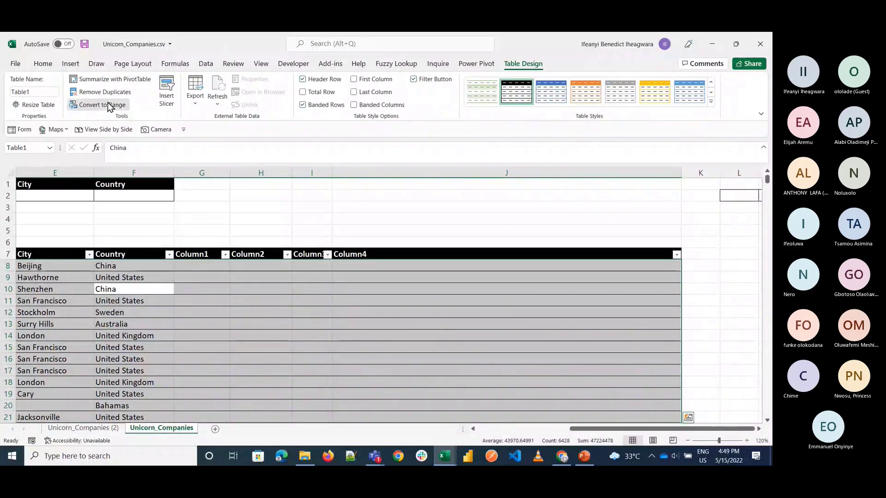
left_click(381, 271)
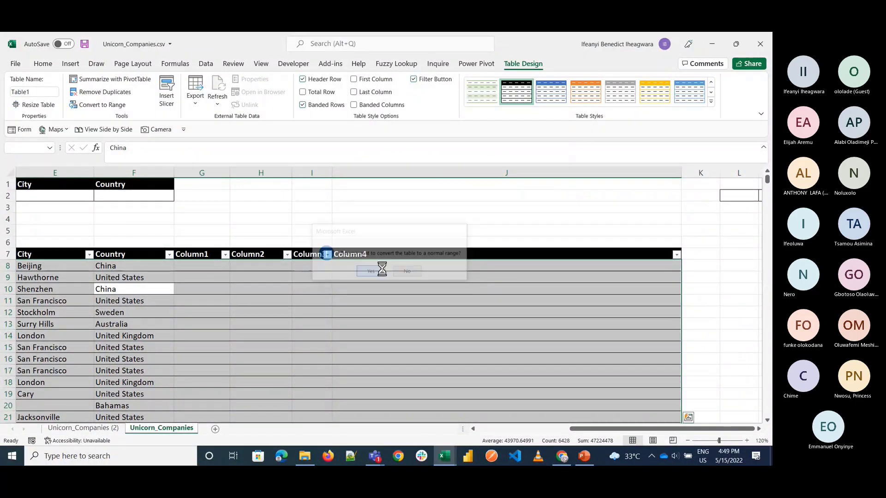
Step: Clear everything in columns G to K again to remove the leftover Column1 to Column4 headers and borders
left_click(201, 173)
key("shift+Right")
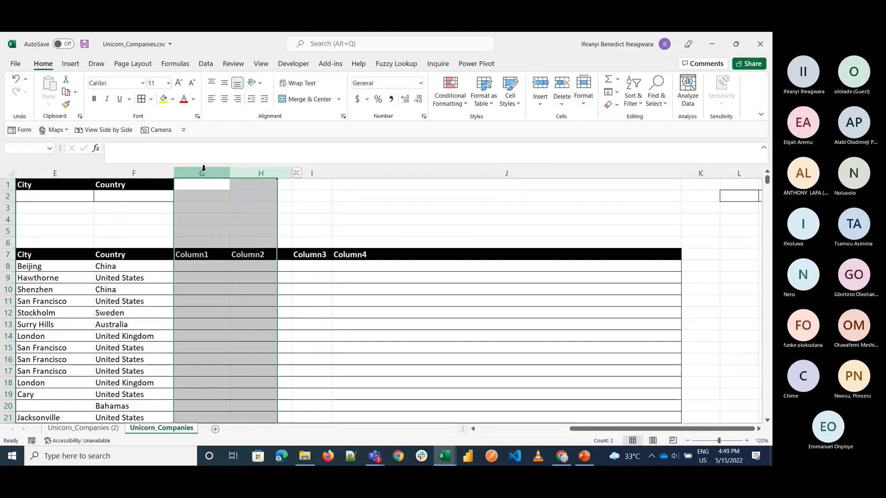
key("shift+Right")
key("shift+Right")
key("shift+Right")
left_click(610, 105)
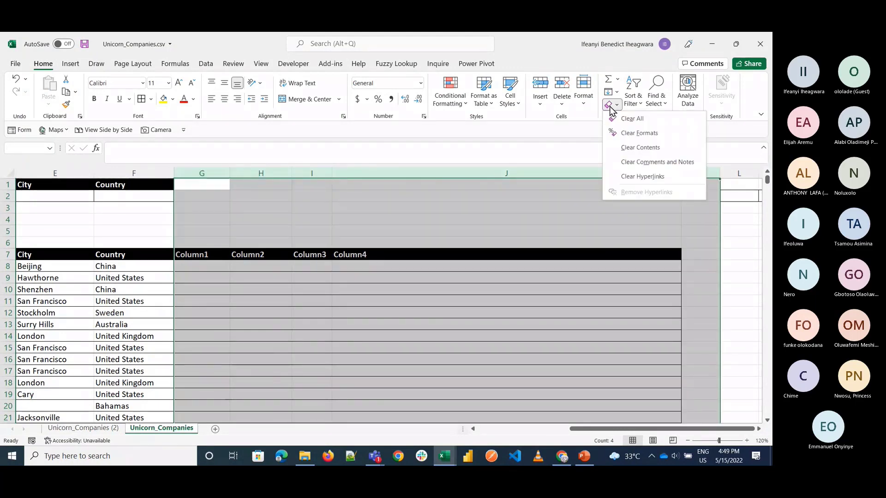
left_click(620, 119)
scroll(359, 275, "left", 3)
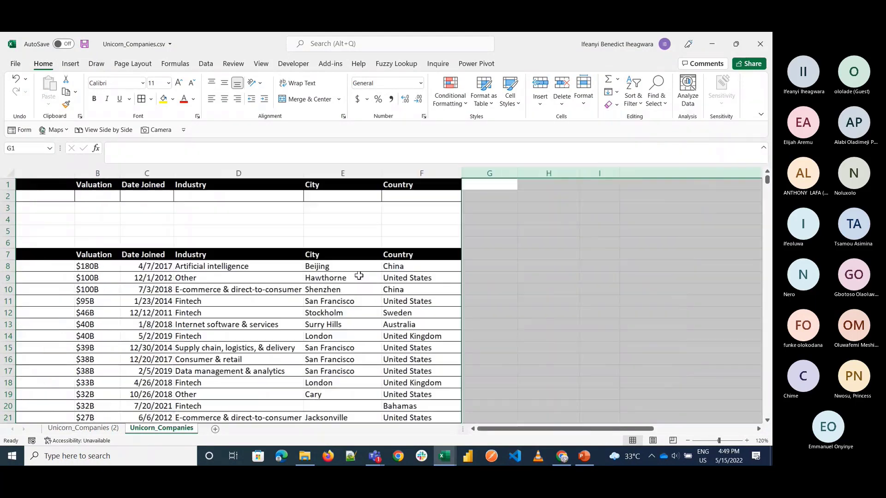
scroll(359, 276, "left", 1)
left_click(353, 339)
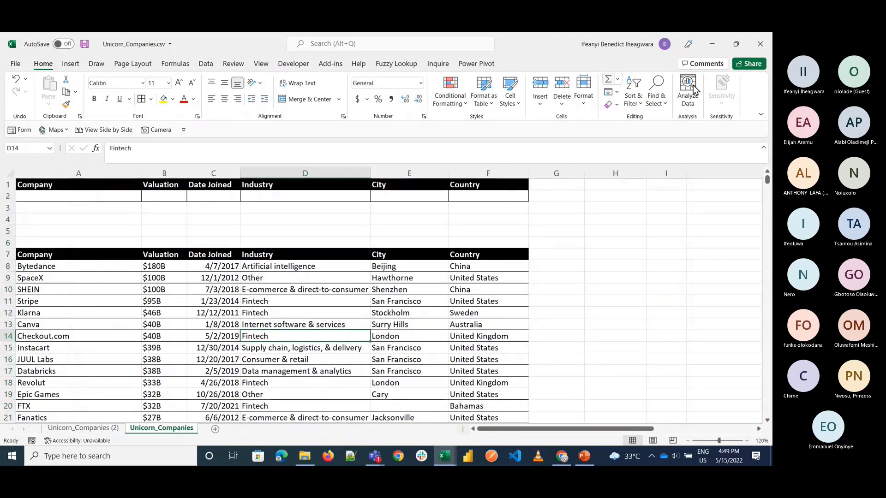
Step: Delete the contents of B1:F2 in the lookup area, keeping only the Company header in A1
left_click(129, 232)
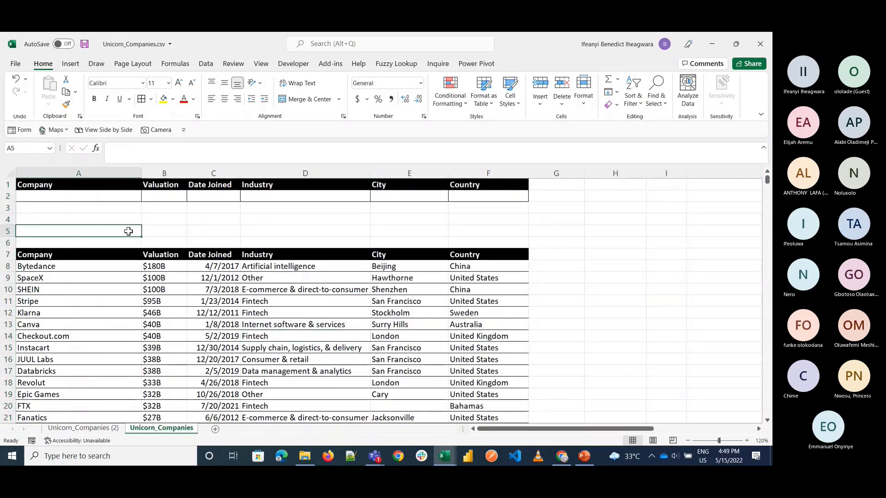
left_click(174, 184)
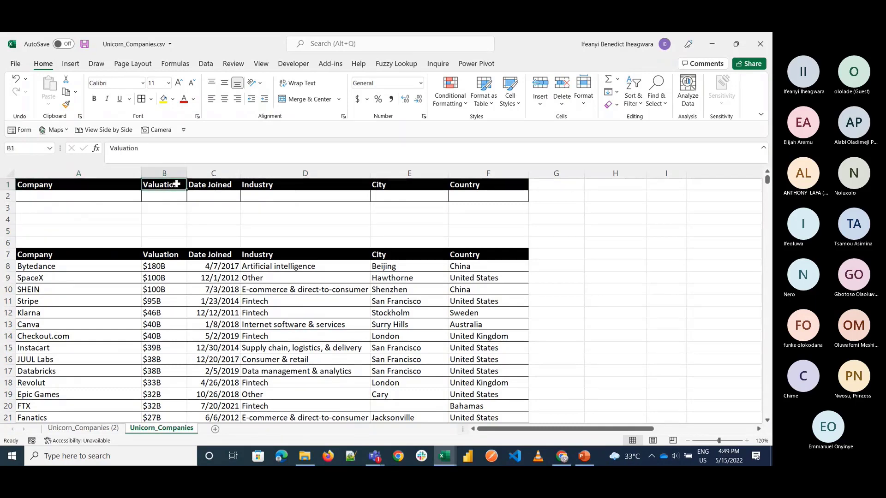
key("ctrl+shift+Right")
key("shift+Down")
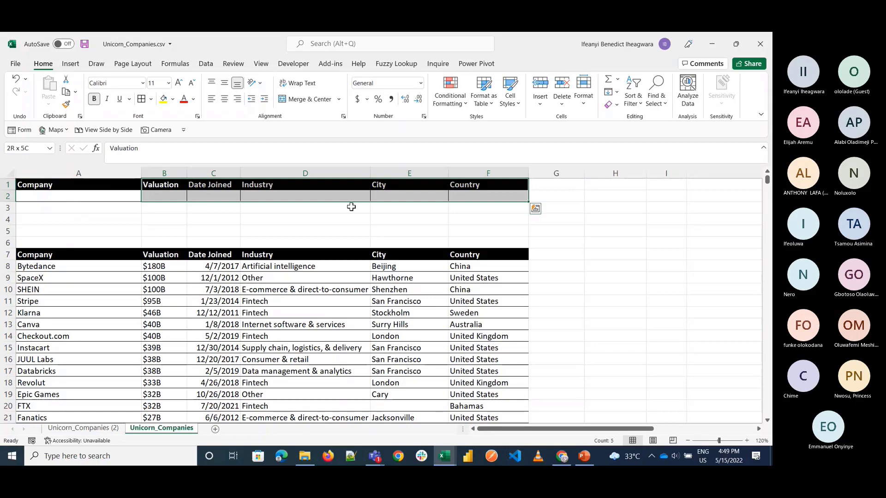
key("Delete")
left_click(101, 195)
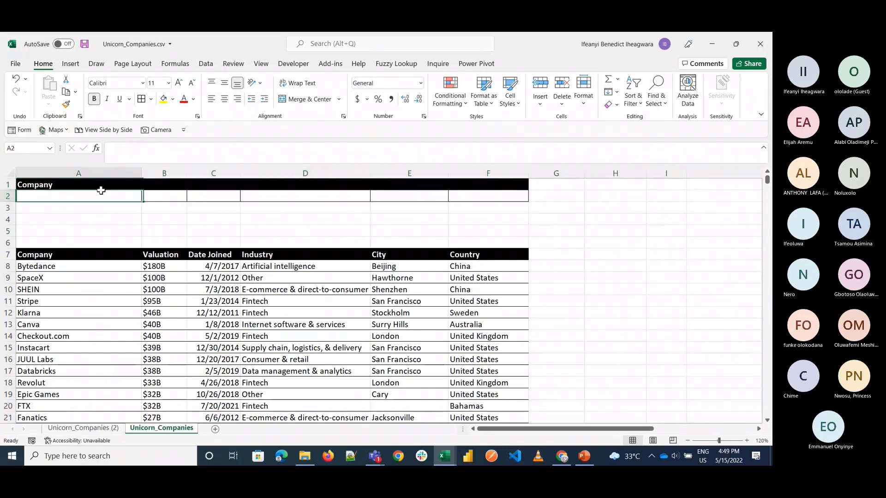
Step: Highlight the Valuation to Country headers in B7:F7 and enlarge the sheet view to 140%
left_click(161, 254)
key("shift+Right")
key("shift+Right")
key("shift+Right")
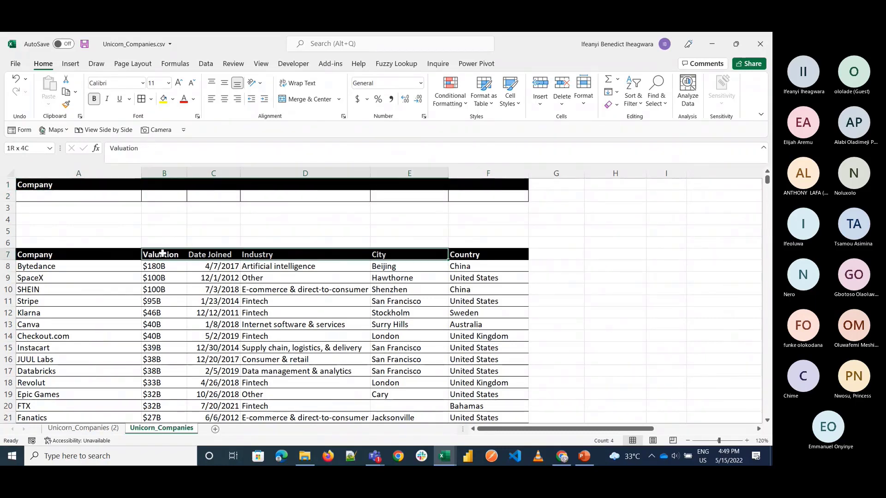
key("shift+Right")
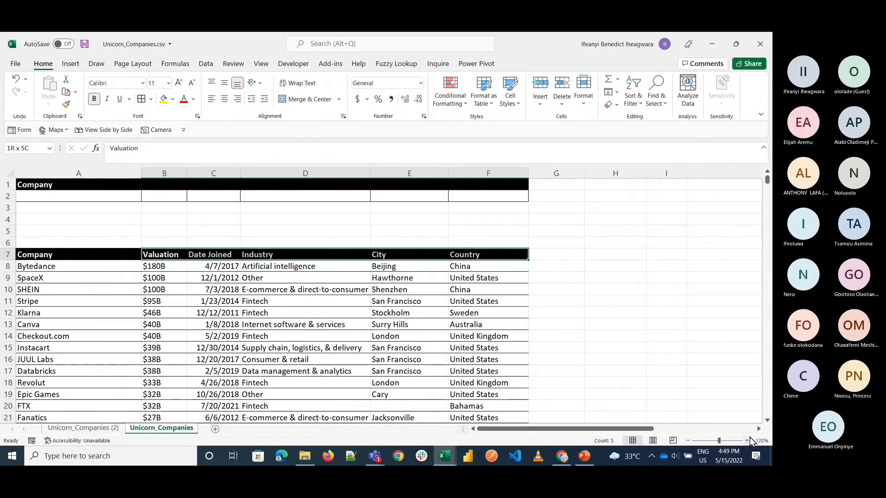
left_click(748, 439)
left_click(748, 439)
scroll(83, 251, "left", 1)
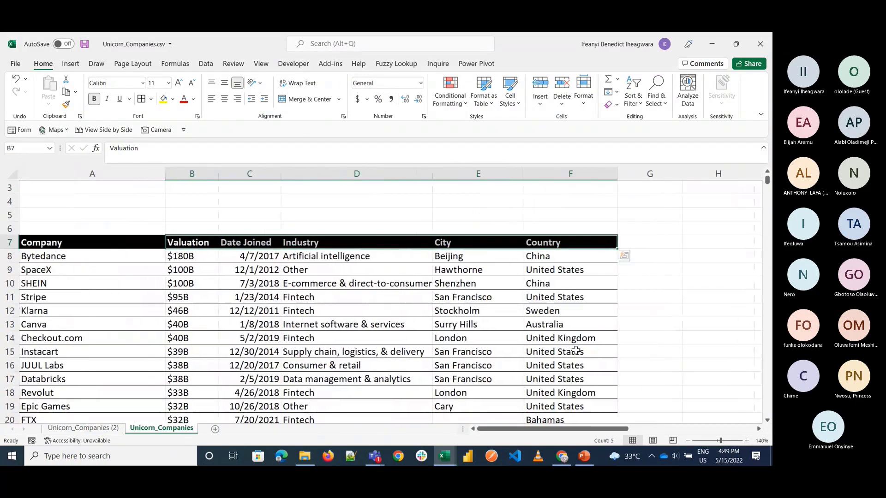
scroll(83, 251, "up", 3)
Step: Add a drop-down list to A2 with data validation, using the company names in $A$8:$A$1081 as the source
left_click(63, 202)
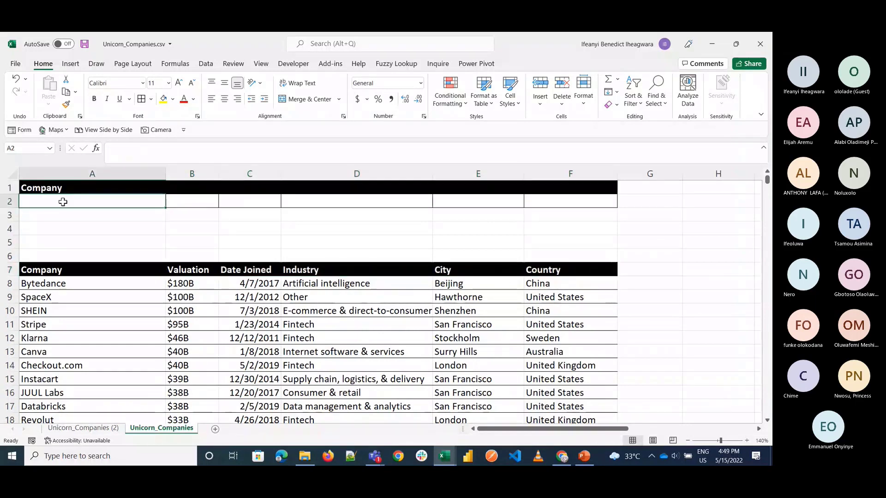
left_click(206, 63)
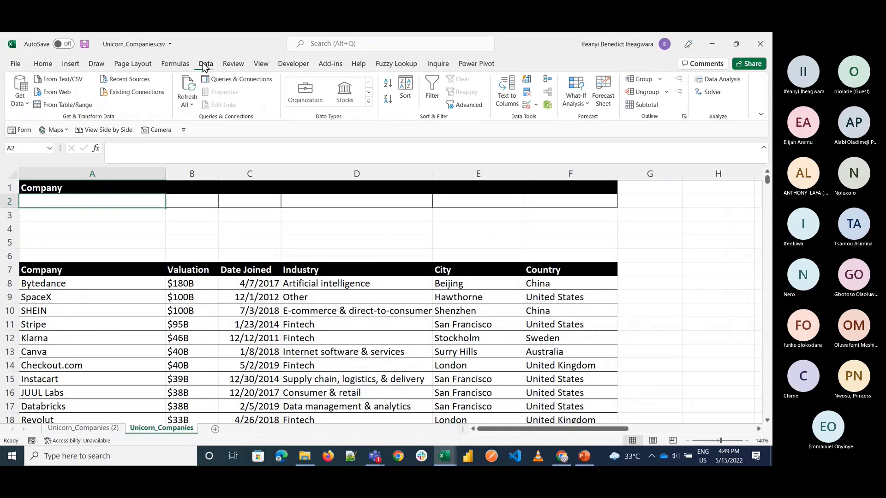
left_click(526, 104)
left_click(464, 334)
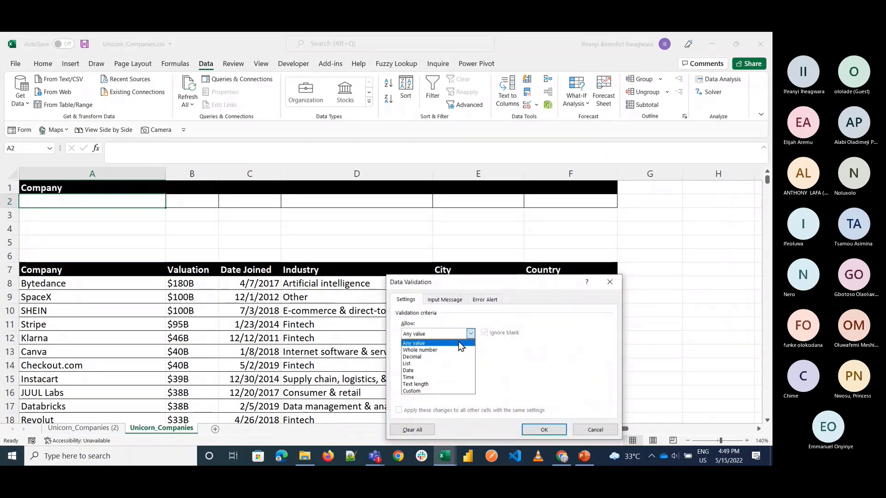
left_click(408, 364)
left_click(452, 376)
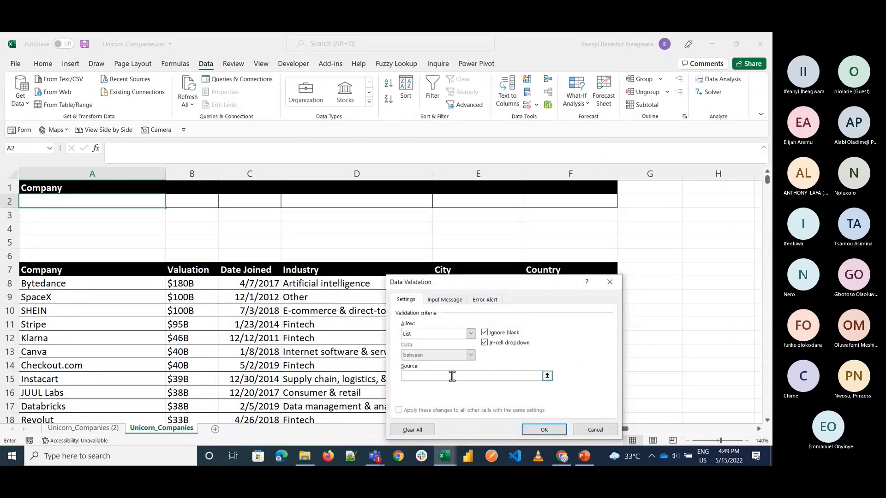
left_click(114, 284)
key("ctrl+shift+Down")
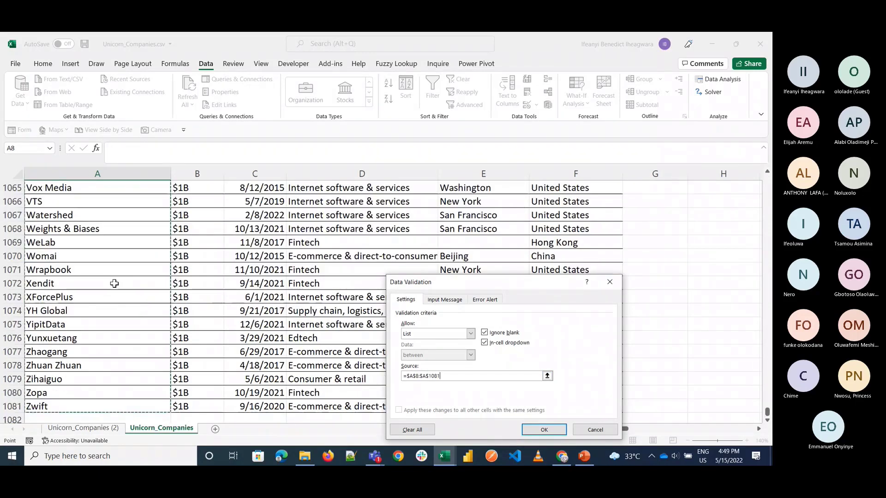
left_click(551, 433)
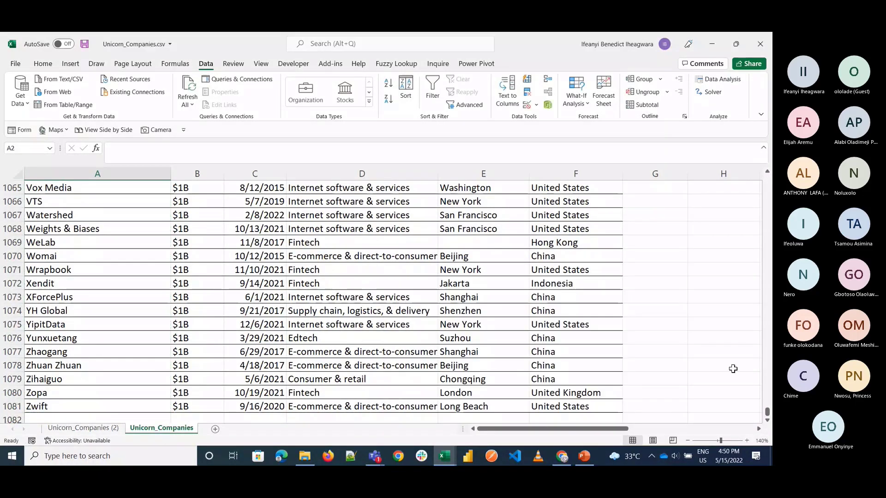
left_click_drag(767, 412, 767, 180)
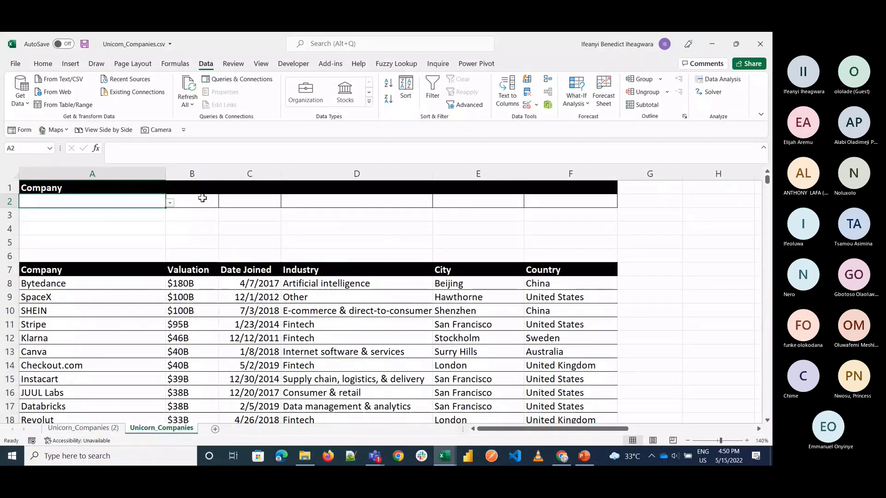
left_click(193, 267)
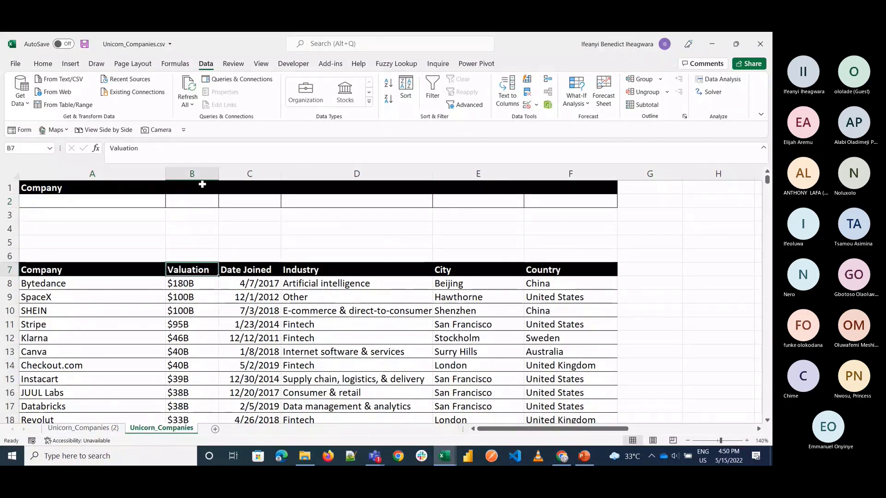
left_click(199, 188)
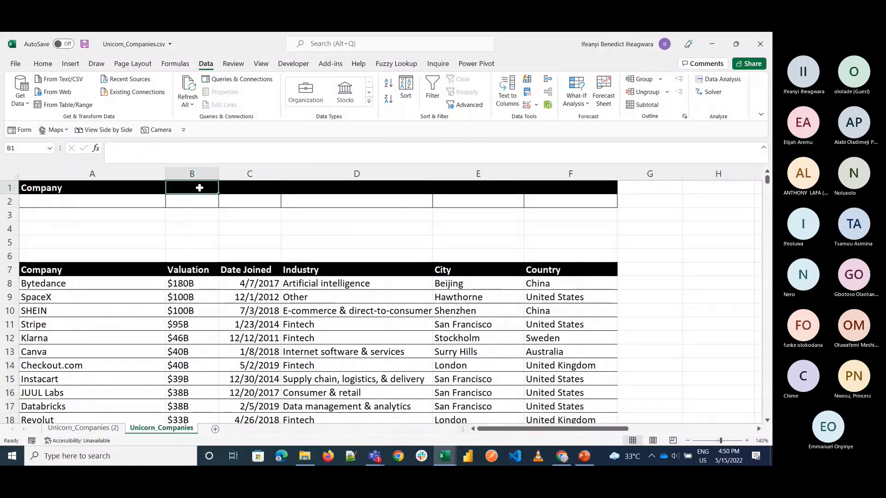
left_click(526, 105)
left_click(471, 336)
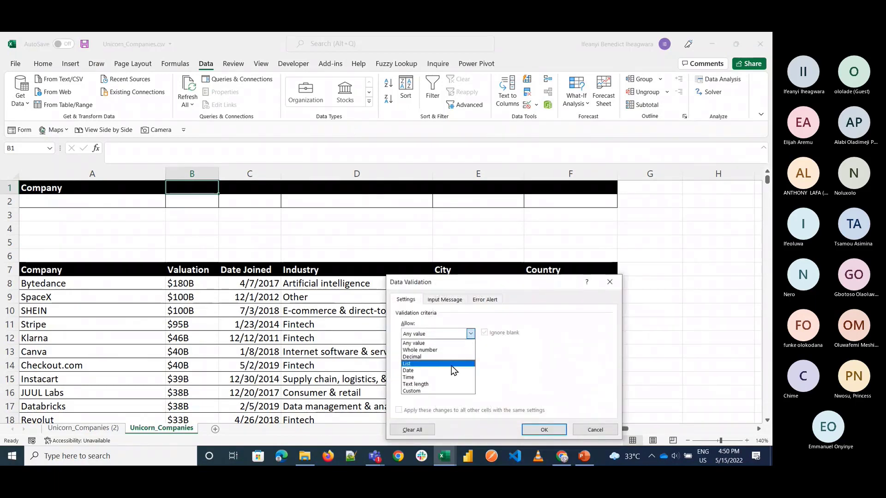
left_click(419, 364)
left_click(414, 375)
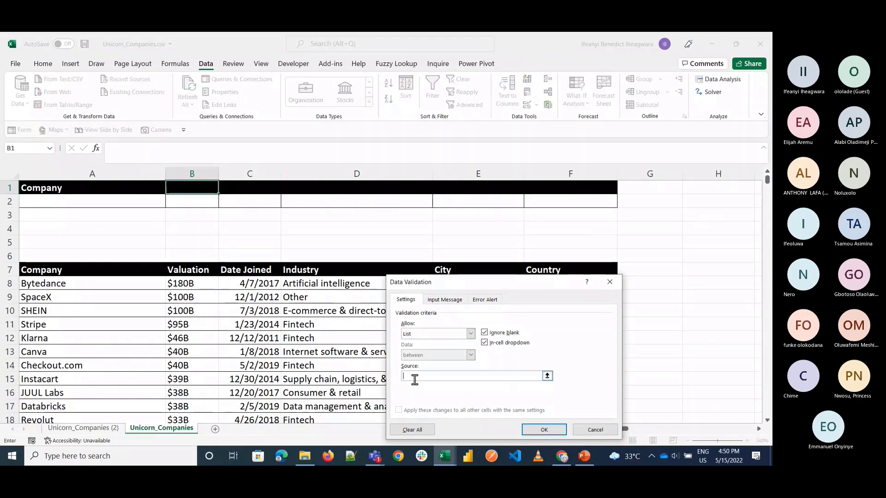
left_click(198, 269)
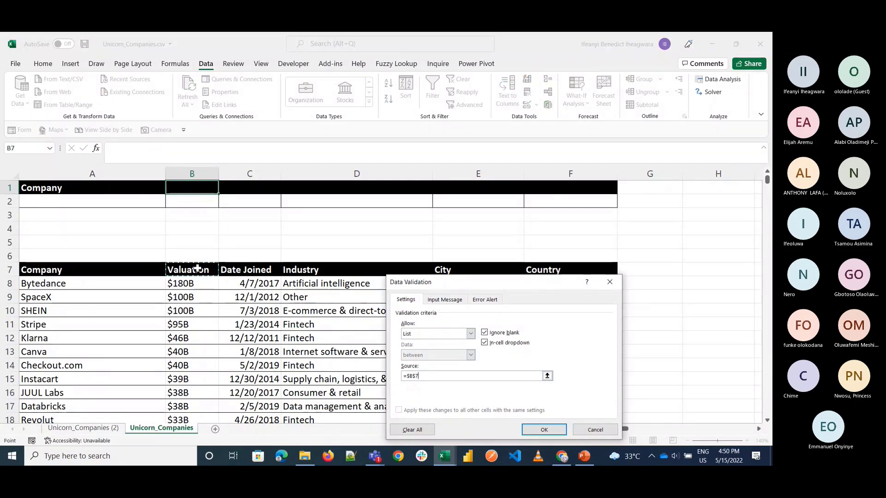
key("shift+Right")
key("shift+Right")
key("shift+Right")
key("shift+Right")
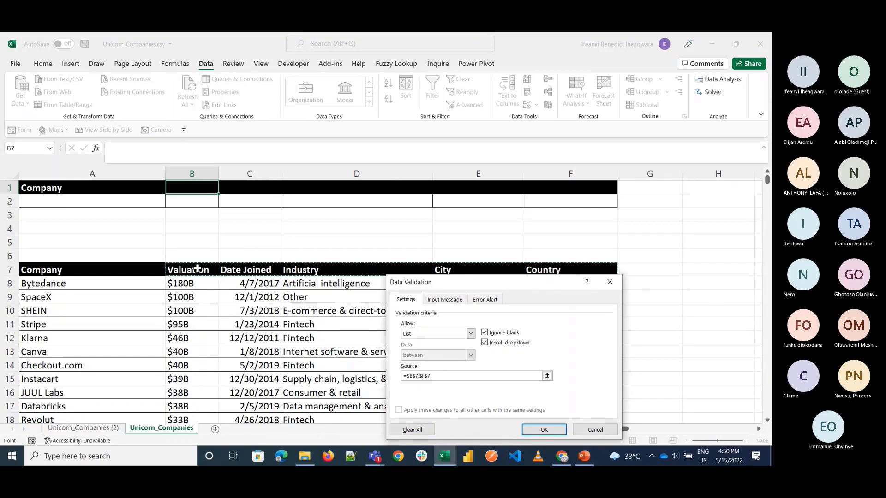
left_click(590, 430)
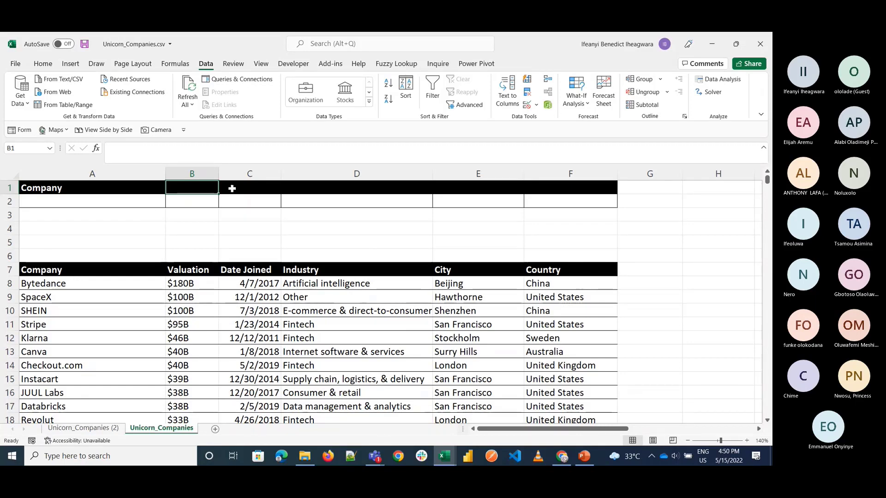
Step: Clear all contents and formatting, including the black fill and borders, from C1:F2
left_click_drag(245, 187, 249, 186)
key("shift+Right")
key("shift+Right")
key("shift+Right")
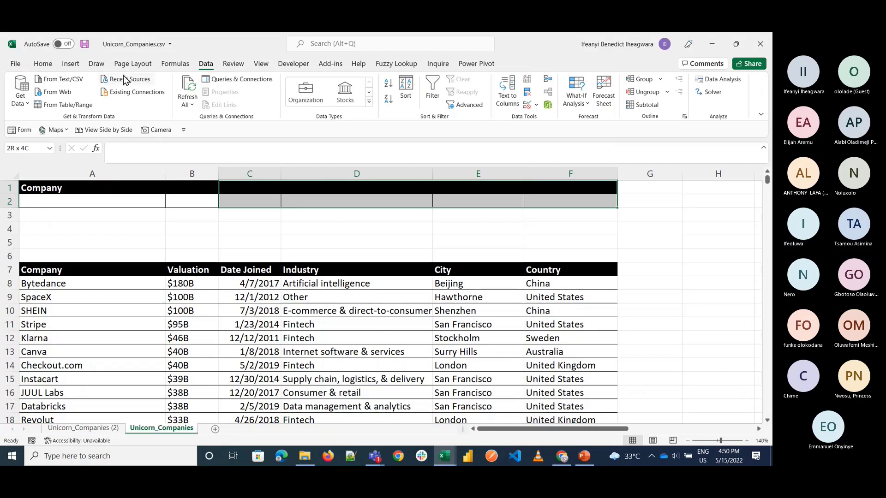
left_click(43, 64)
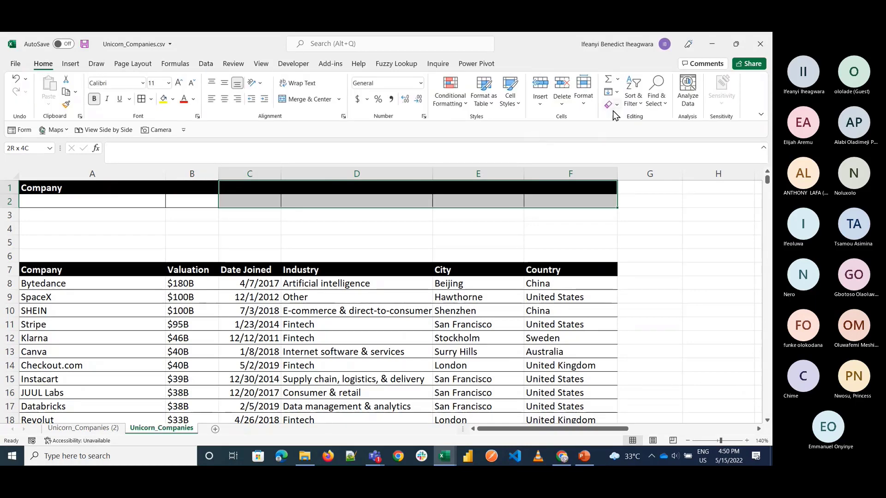
scroll(450, 332, "up", 2, "ctrl")
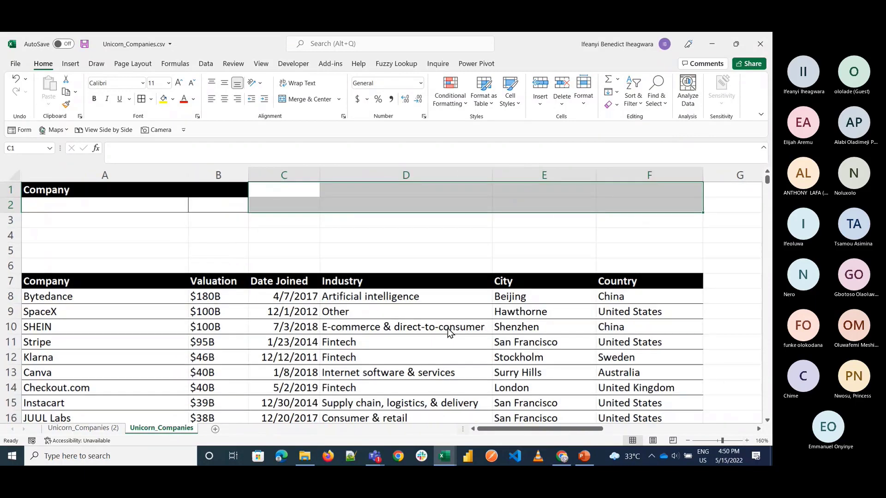
Step: Try the company drop-down in A2 by choosing SHEIN, and set the cell to Instacart
left_click(123, 204)
left_click(193, 208)
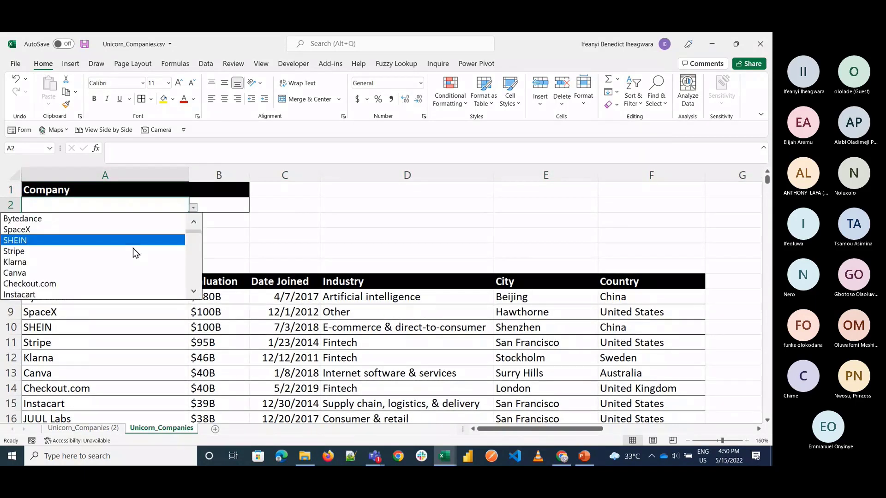
key("Escape")
left_click(193, 214)
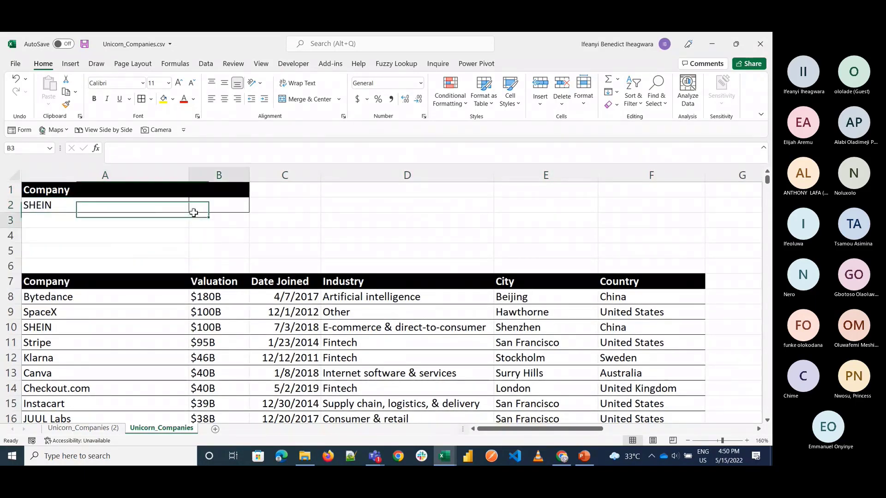
left_click(180, 207)
left_click(193, 209)
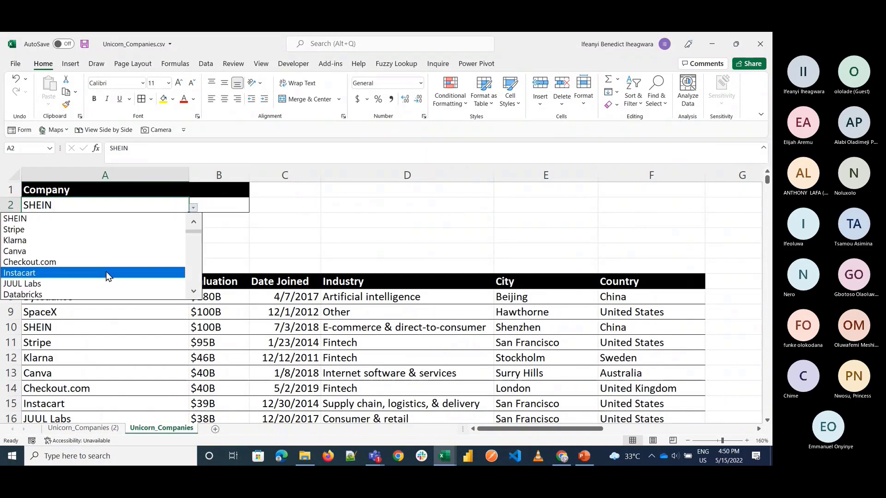
left_click(101, 275)
Step: Copy the Industry header from D7 into B1 of the lookup area
left_click(232, 188)
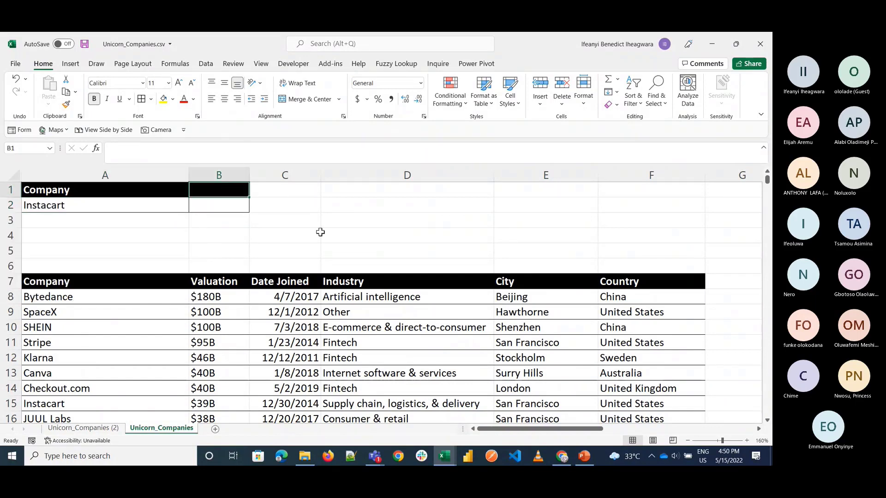
left_click(356, 280)
key("ctrl+c")
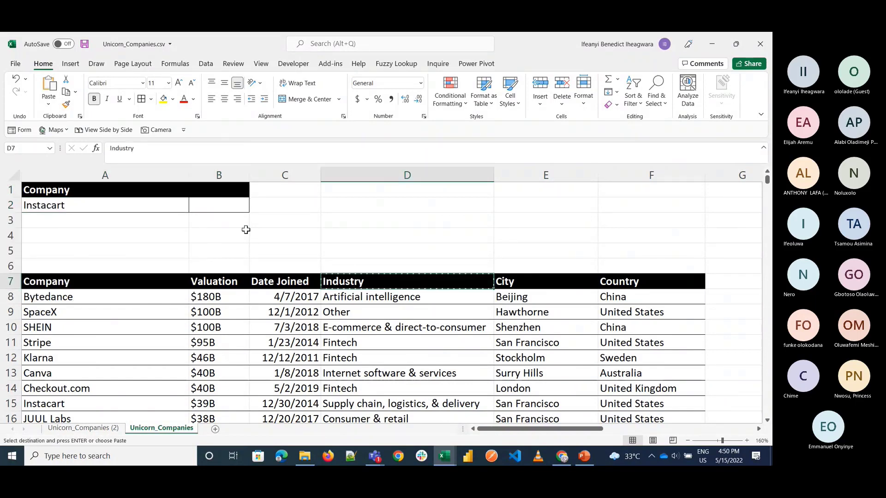
left_click(206, 189)
key("ctrl+v")
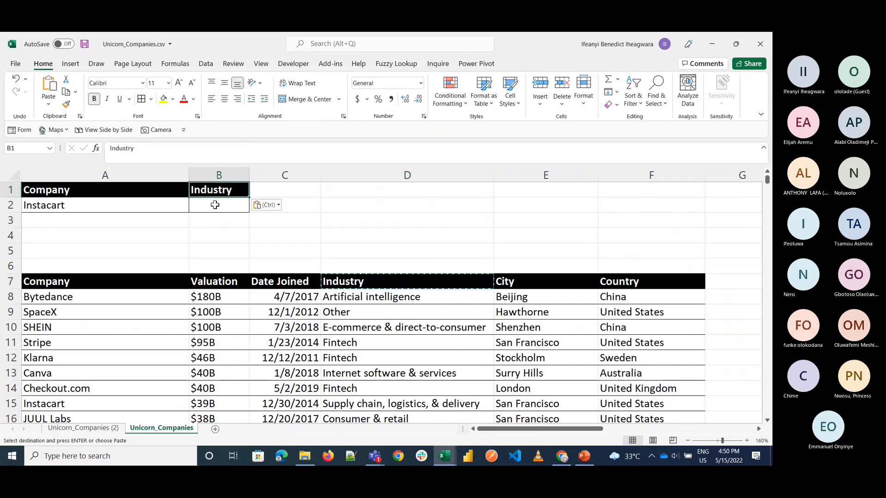
Step: Start a VLOOKUP formula in B2 with A2 as the lookup value and A7:F1081 as the table array
left_click(216, 206)
double_click(216, 206)
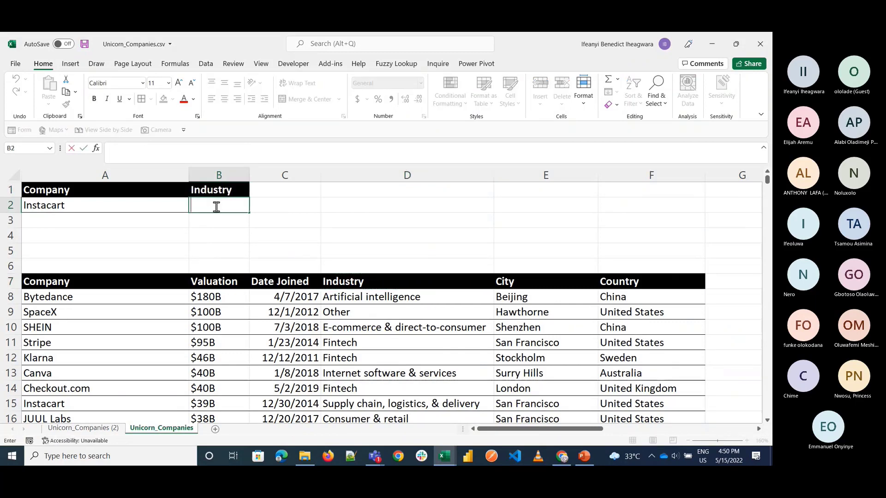
type("=vloo")
key("Tab")
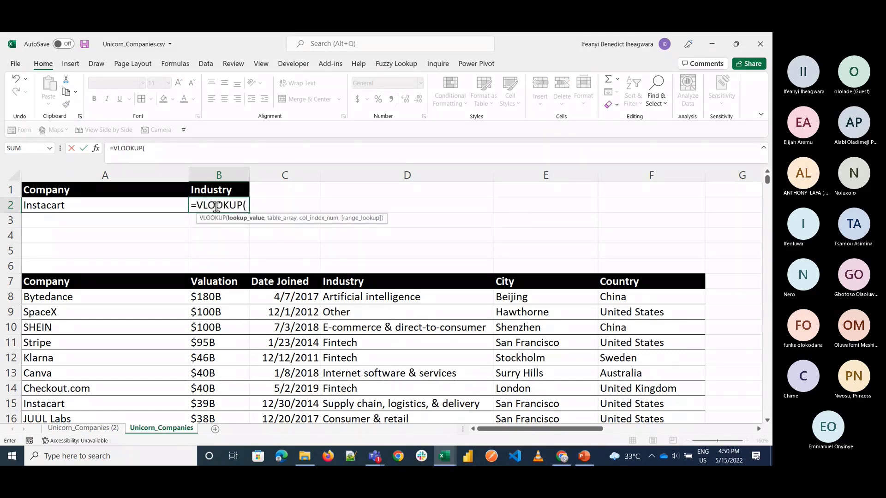
left_click(164, 204)
type(",")
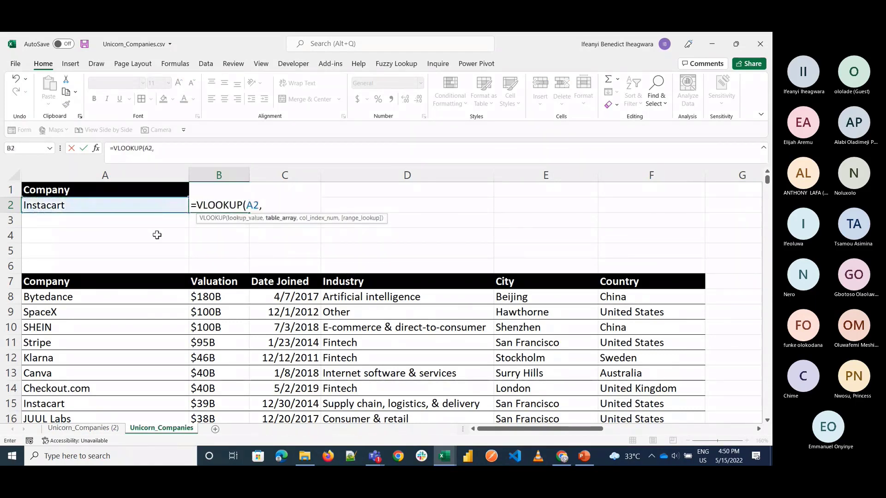
left_click(133, 282)
key("ctrl+shift+Right")
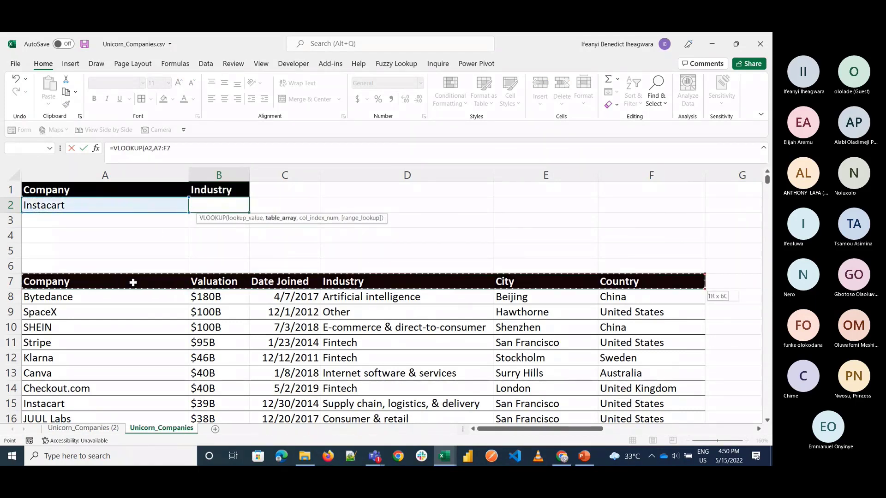
key("ctrl+shift+Down")
type(",")
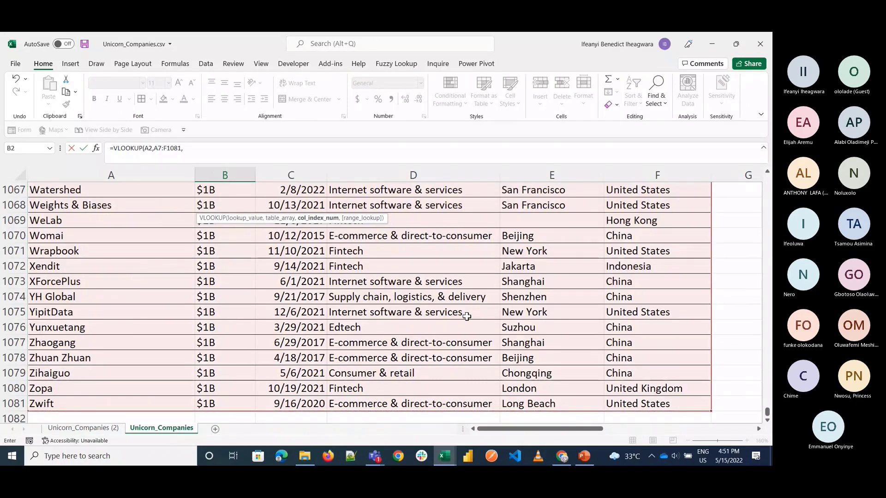
left_click_drag(767, 402, 758, 173)
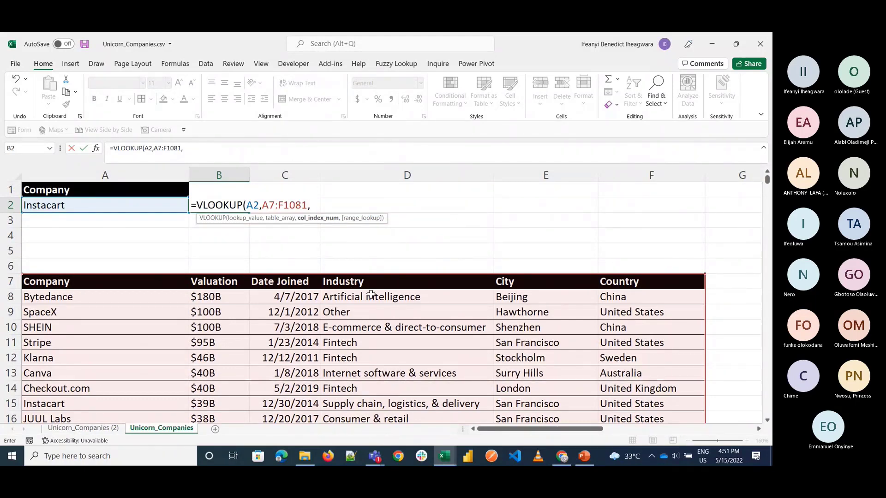
Step: Complete the B2 formula with column index 4 and FALSE for an exact match, and check it against Instacart's industry in D15
type("4,")
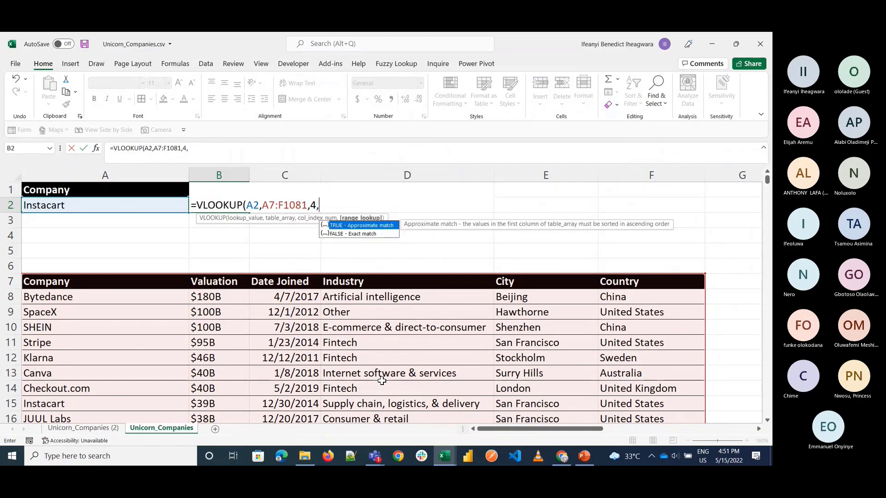
key("Down")
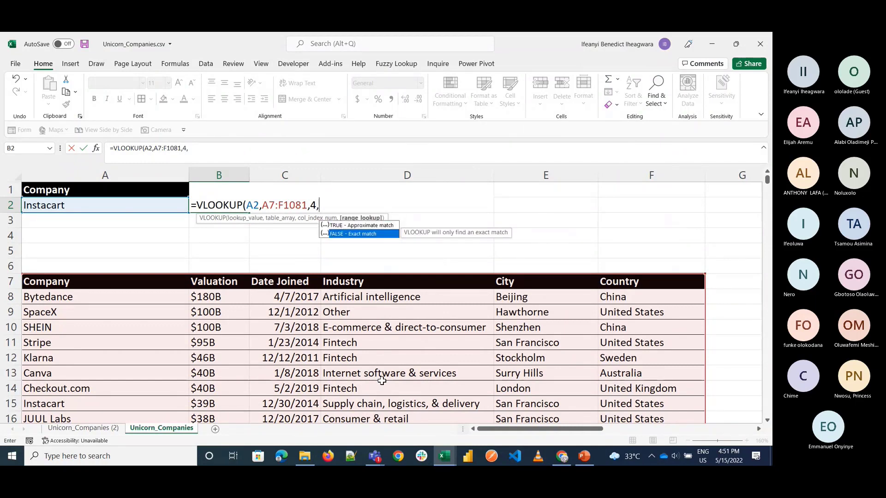
key("Tab")
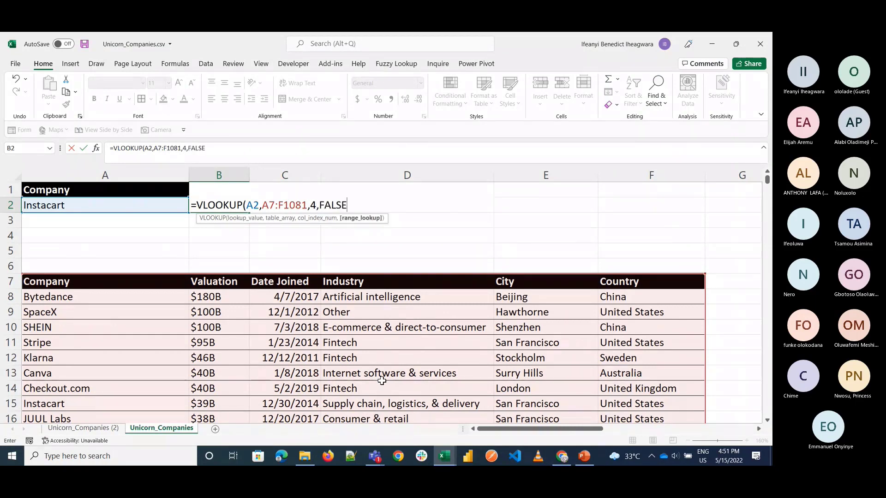
type(")")
key("Return")
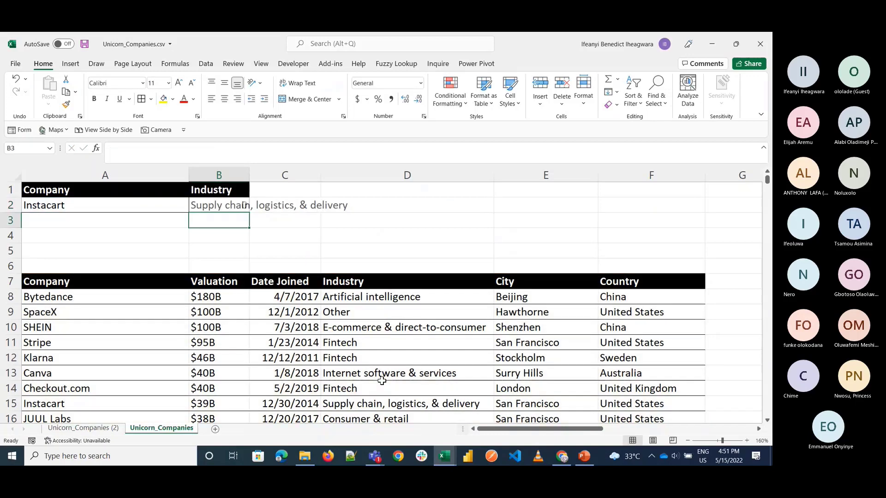
left_click(360, 404)
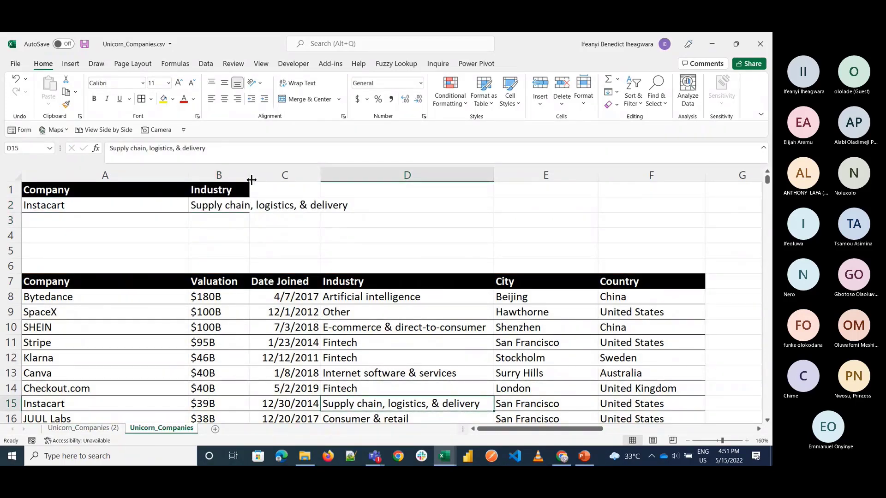
Step: Replace the B1 header with Date Joined copied from C7 and inspect the lookup formula in B2
mouse_move(251, 180)
left_mouse_down()
mouse_move(346, 182)
mouse_move(250, 175)
left_mouse_up()
left_click(277, 281)
key("ctrl+c")
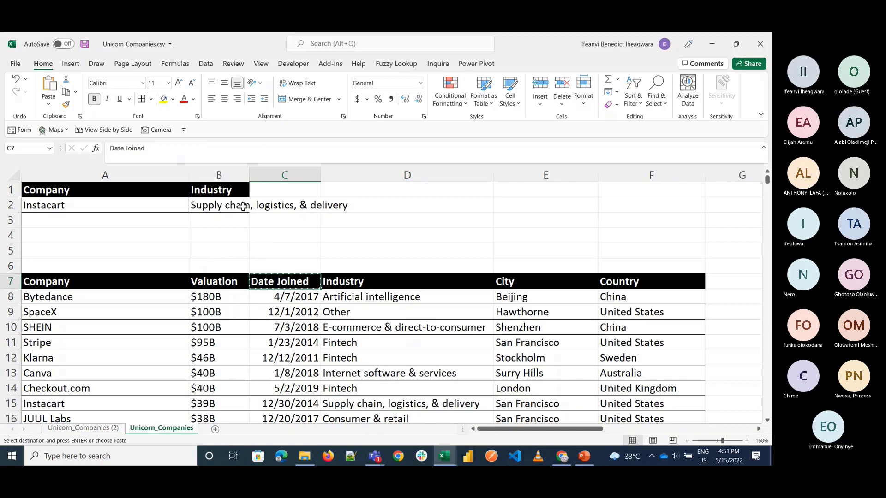
left_click(220, 190)
key("ctrl+v")
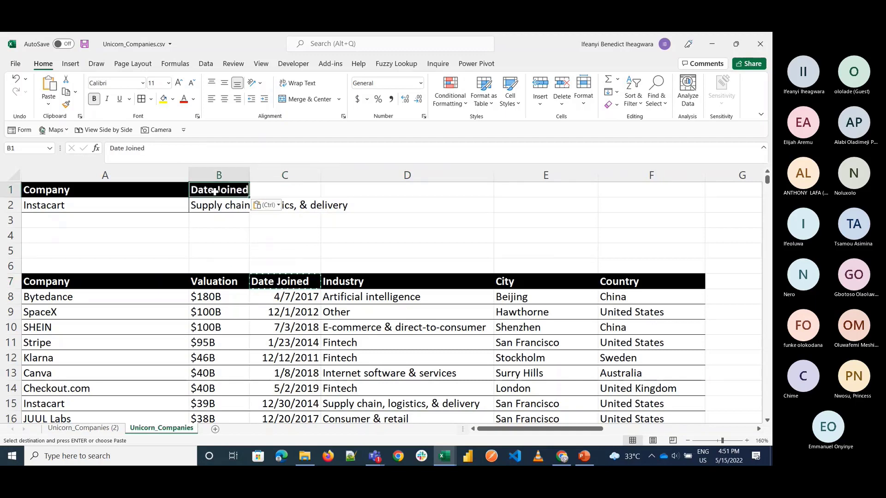
left_click(209, 208)
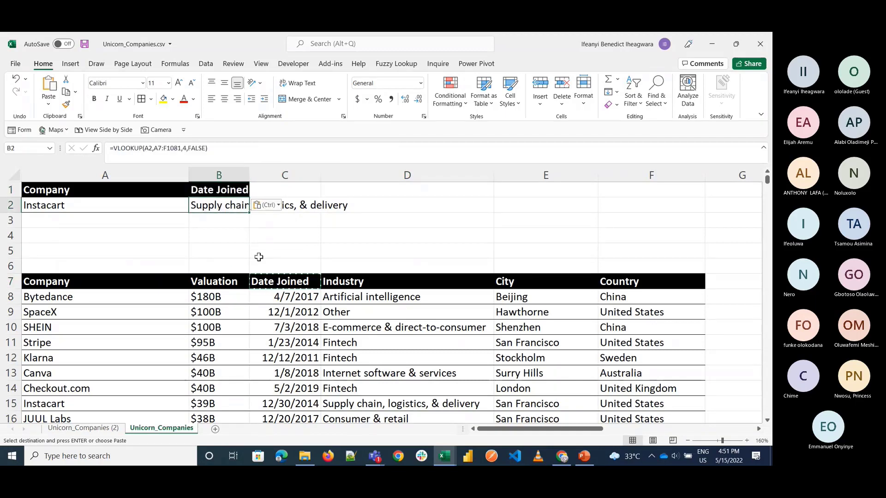
left_click(279, 252)
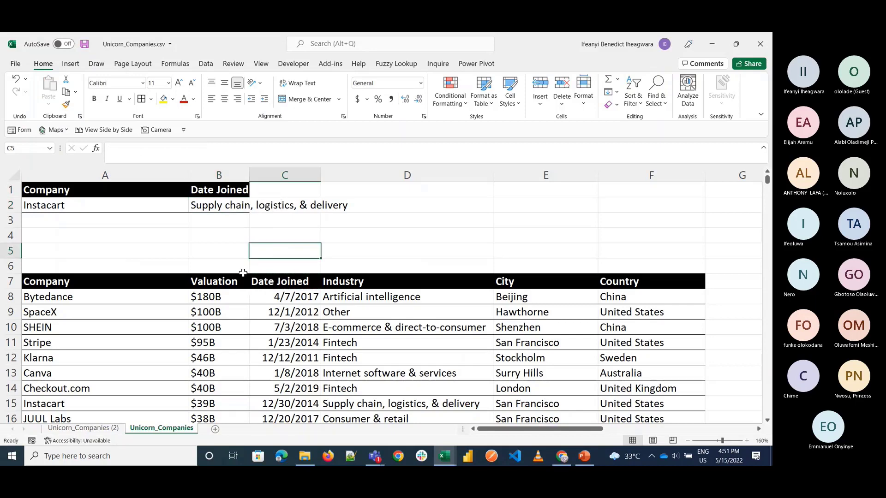
Step: Replace the B1 header with Valuation copied from B7
left_click(232, 285)
key("ctrl+c")
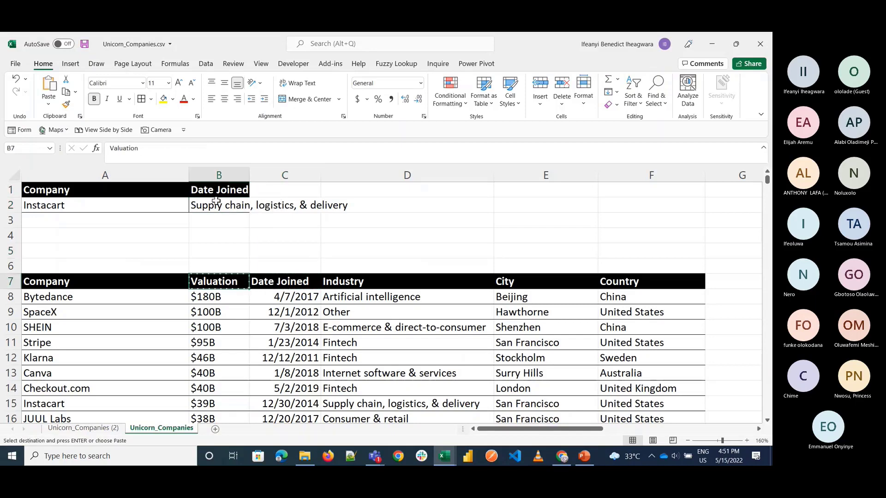
left_click(214, 190)
key("ctrl+v")
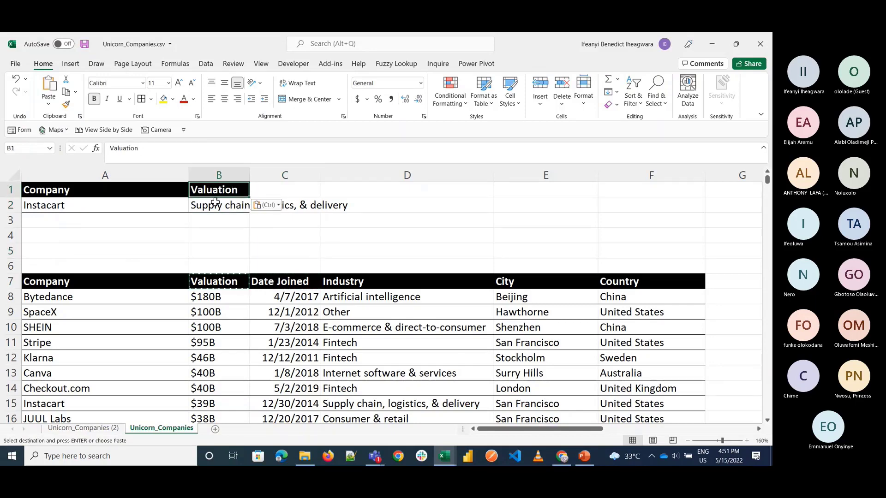
left_click(252, 252)
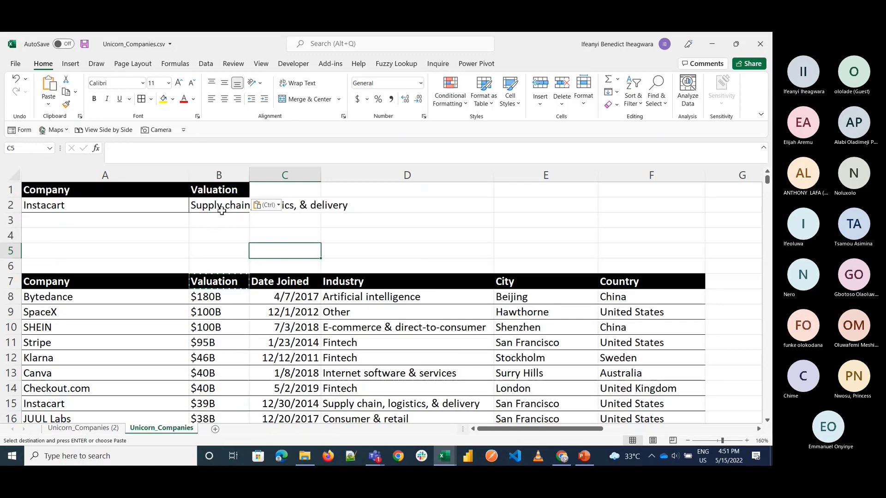
Step: Check the lookup formula in B2 and enter the note "match" in C4
left_click(221, 210)
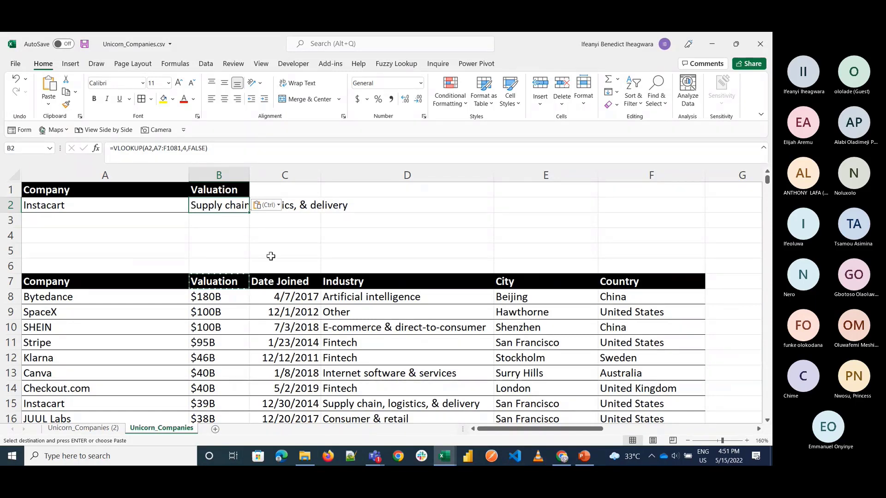
left_click(219, 241)
left_click(312, 241)
type("match")
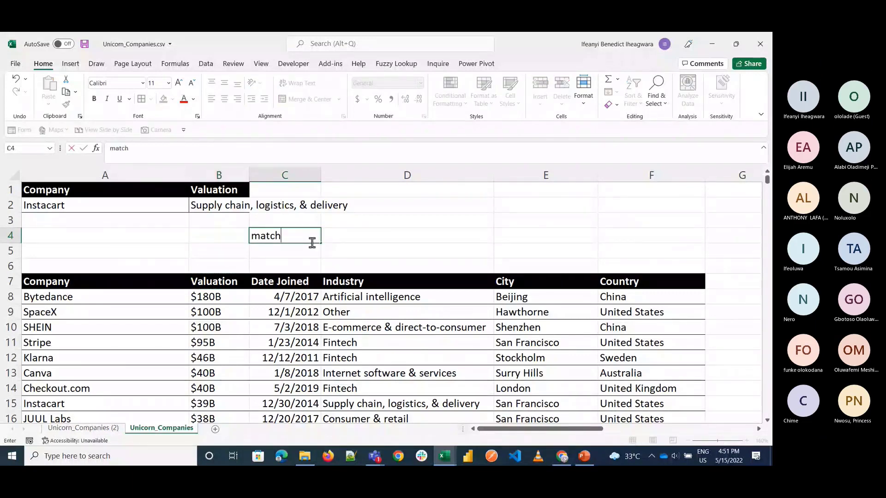
key("Tab")
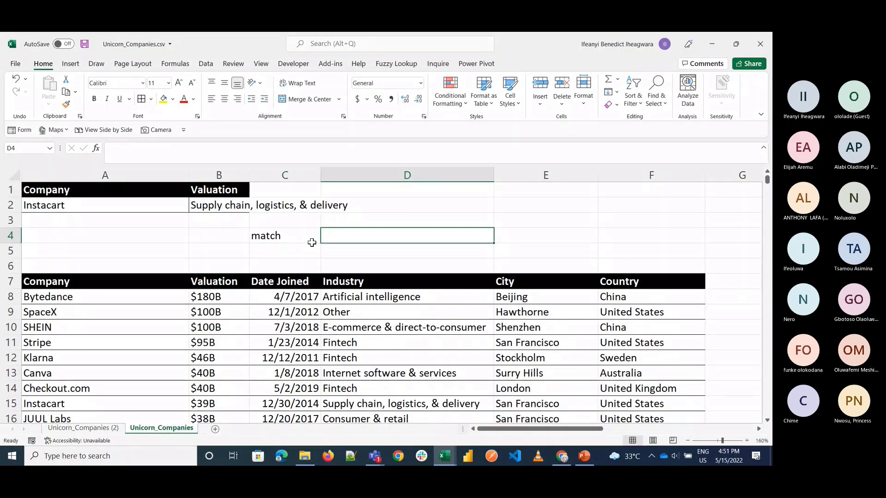
Step: Narrow the overly wide column J in the blank area beyond the company table
left_click(489, 246)
key("Right")
key("Right")
key("Right")
key("Right")
key("Right")
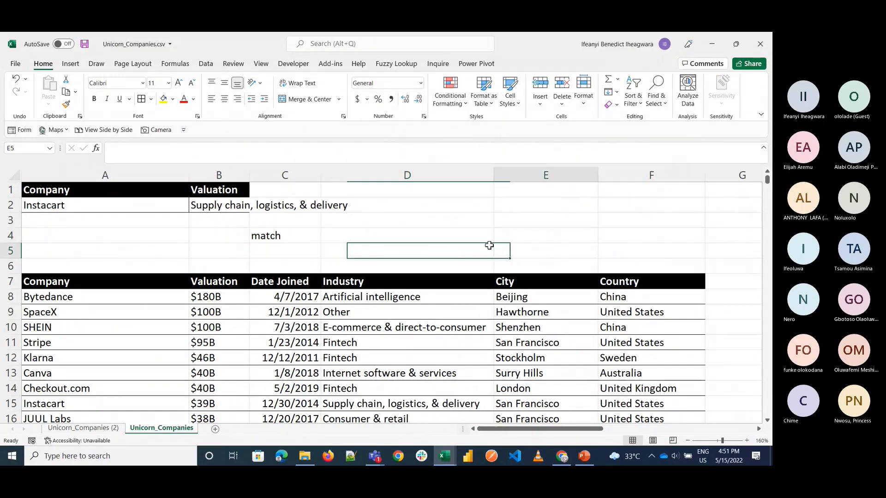
key("Right")
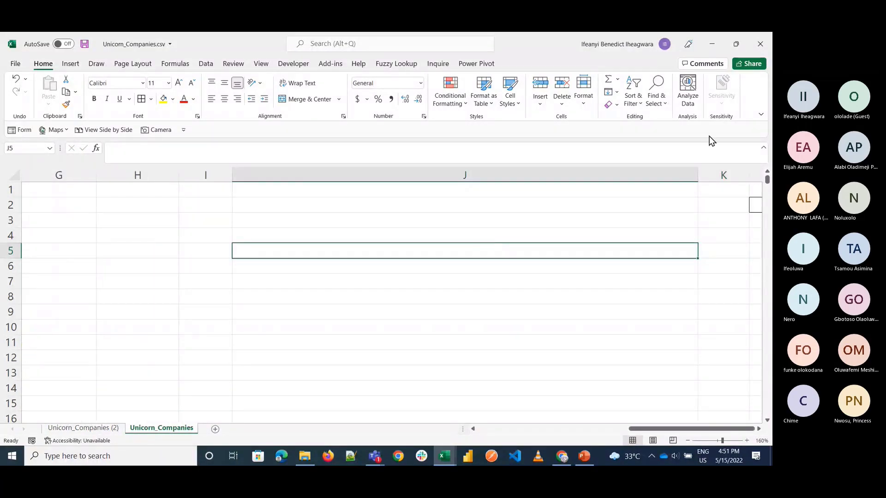
left_click_drag(697, 175, 325, 175)
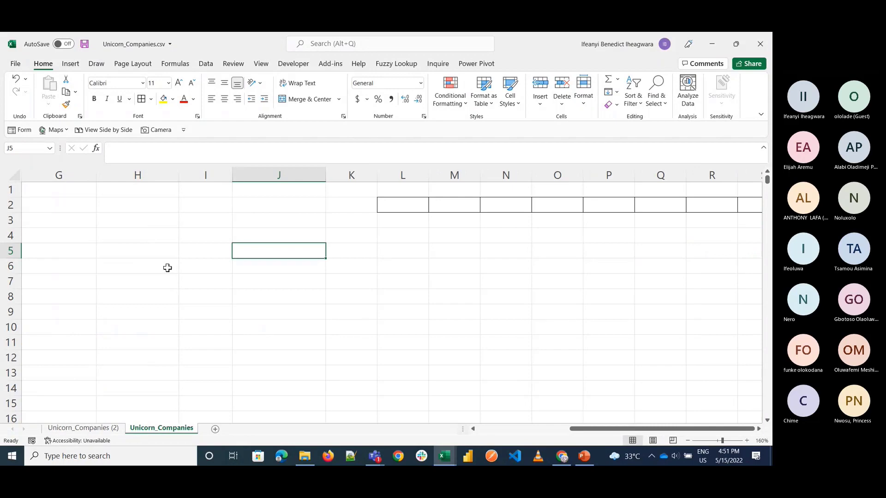
scroll(168, 268, "left", 3)
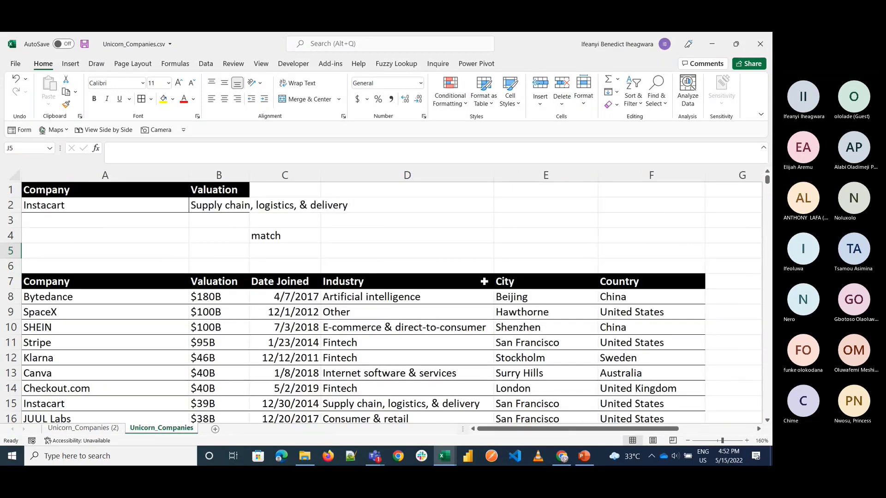
scroll(235, 314, "right", 5)
scroll(235, 315, "left", 5)
key("Up")
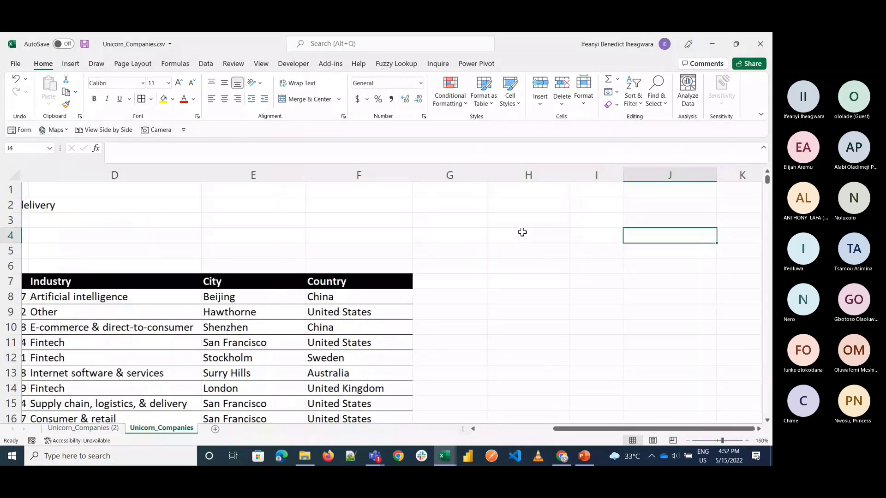
key("Down")
key("Down")
type("Fr")
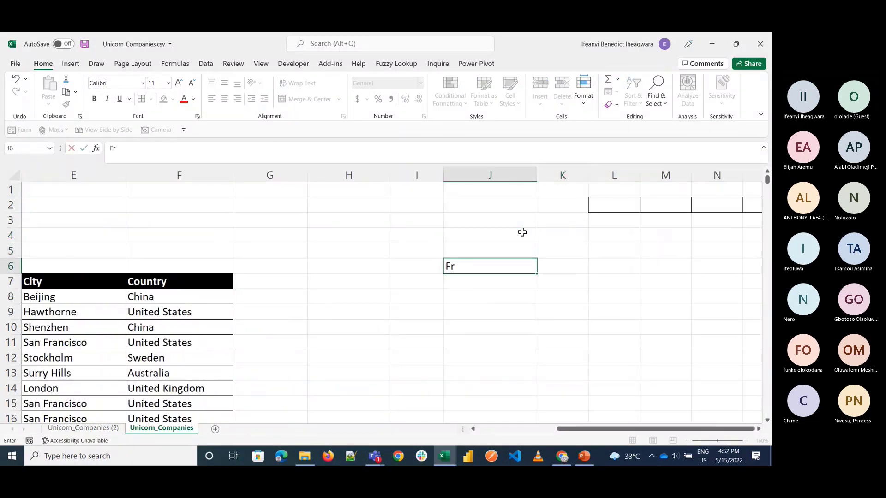
type("uits")
key("Tab")
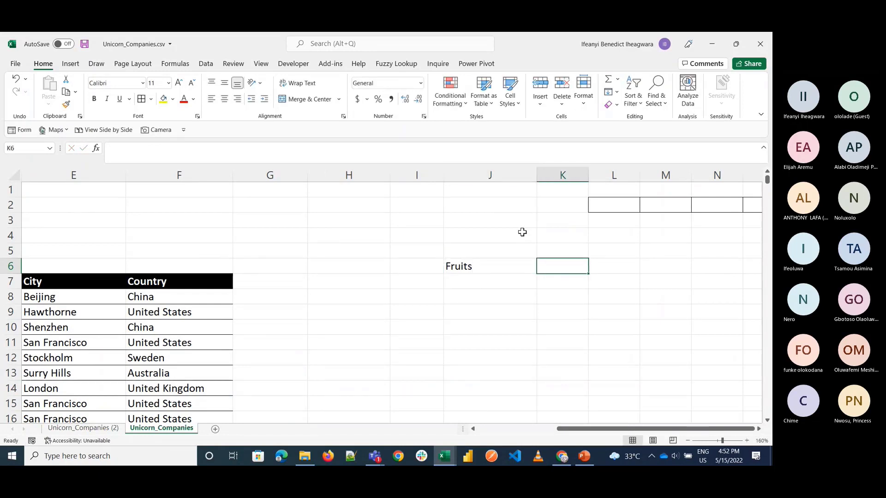
key("Left")
key("Left")
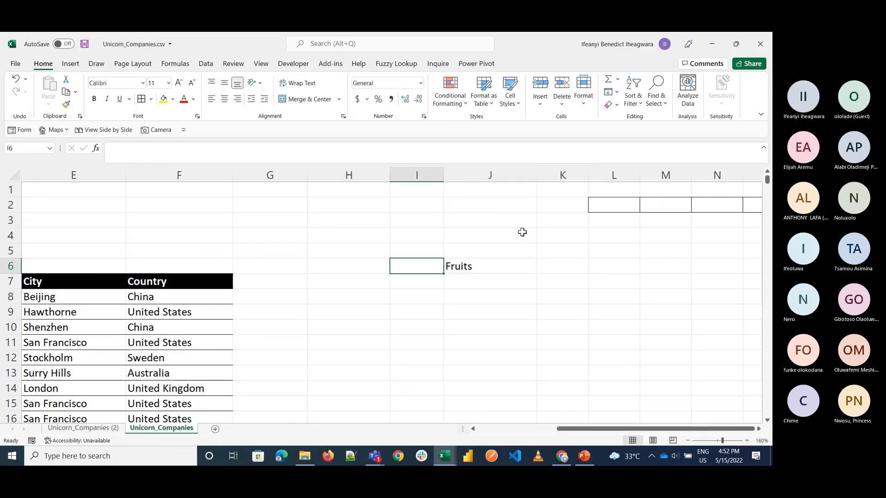
key("Right")
key("Delete")
Step: Copy the range A7:D13, from the Company header down to Canva's row and across to Industry
key("Left")
key("Left")
key("Left")
key("Left")
key("Left")
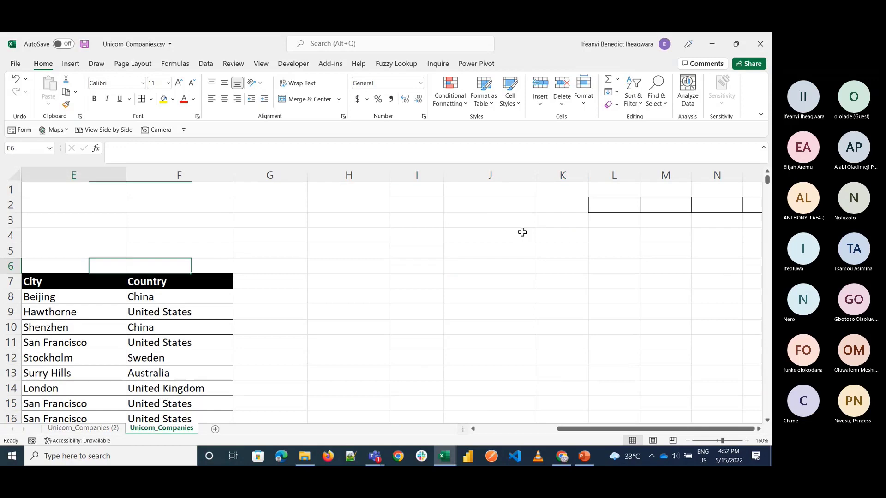
key("Left")
key("Left")
key("Left")
key("Left")
key("Down")
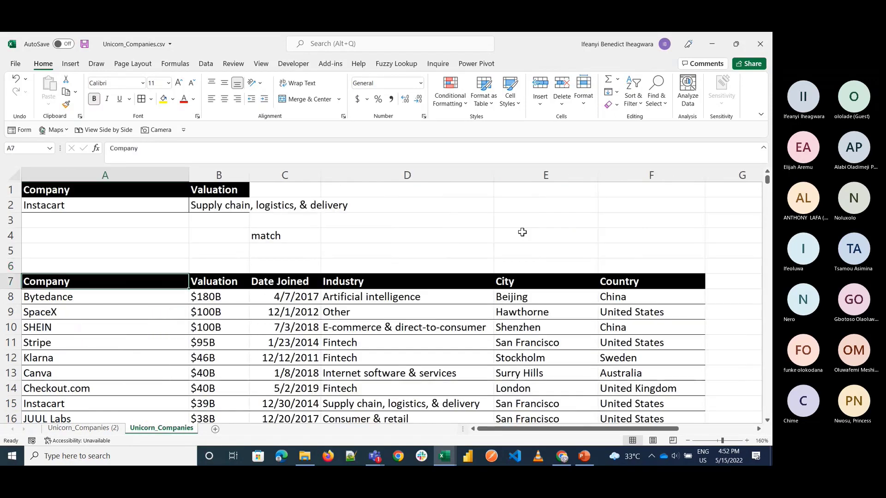
key("shift+Right")
key("shift+Right")
key("shift+Right")
key("shift+Down")
key("shift+Down")
key("shift+Down")
key("shift+Down")
key("shift+Down")
key("shift+Down")
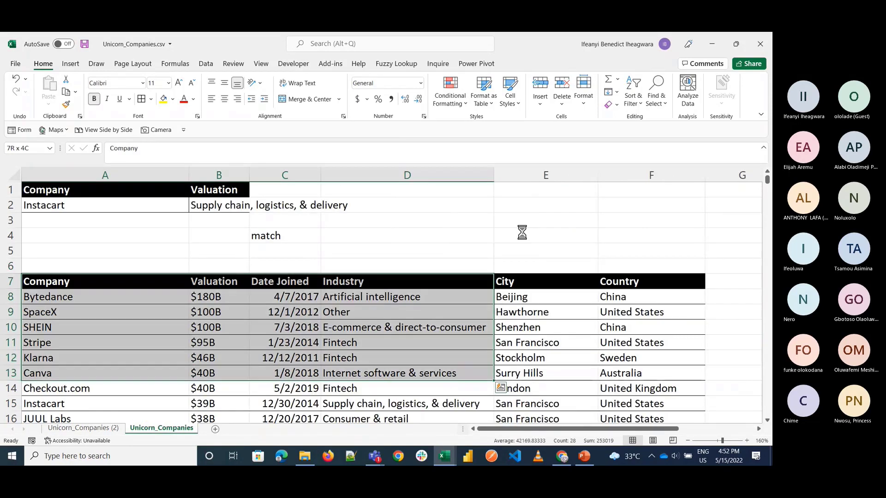
key("ctrl+c")
Step: Paste the copied block with its first cell at I7 and autofit columns K and L to their contents
key("Right")
key("Right")
key("Right")
key("Right")
key("Right")
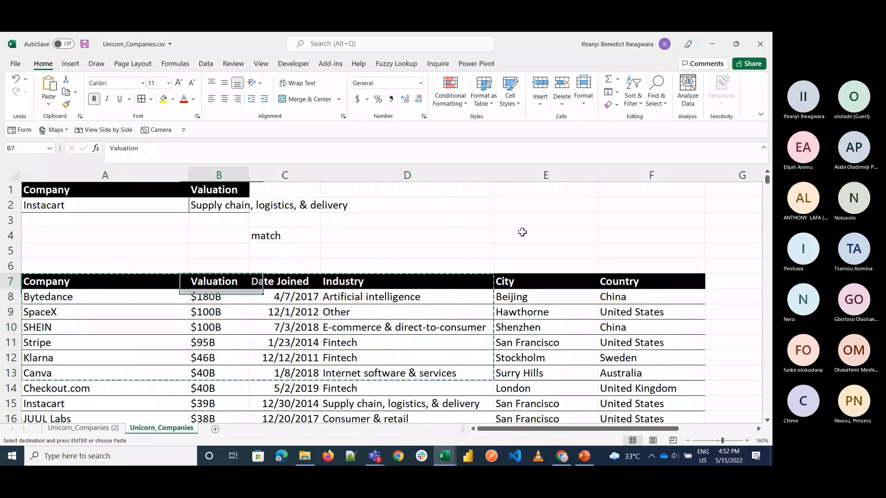
key("Right")
key("Right")
key("Right")
key("Right")
key("Right")
key("Right")
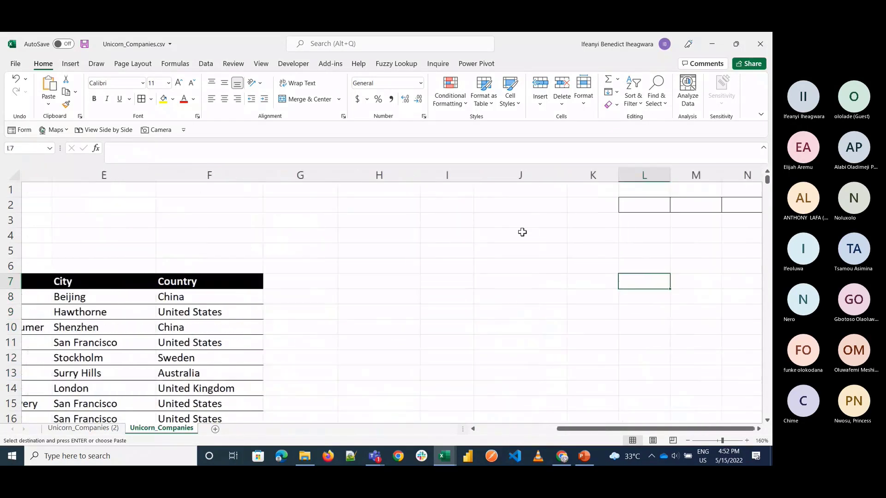
key("Left")
key("Left")
key("Left")
key("ctrl+v")
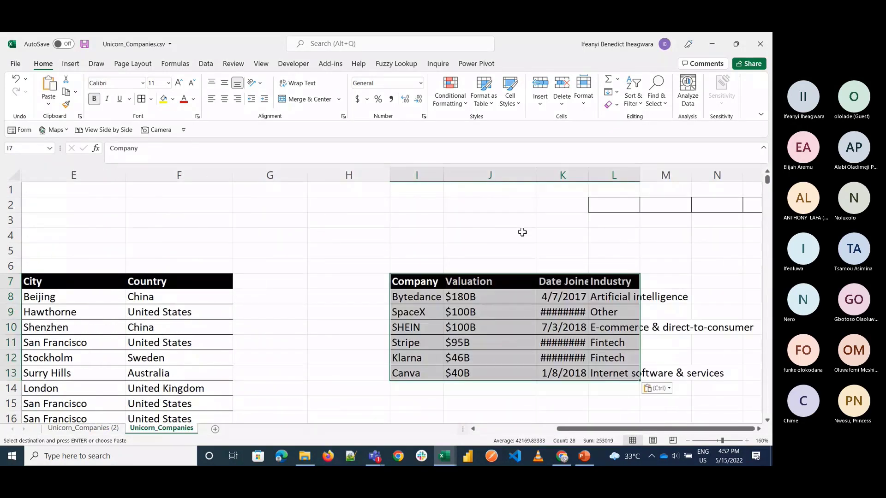
double_click(638, 175)
double_click(588, 175)
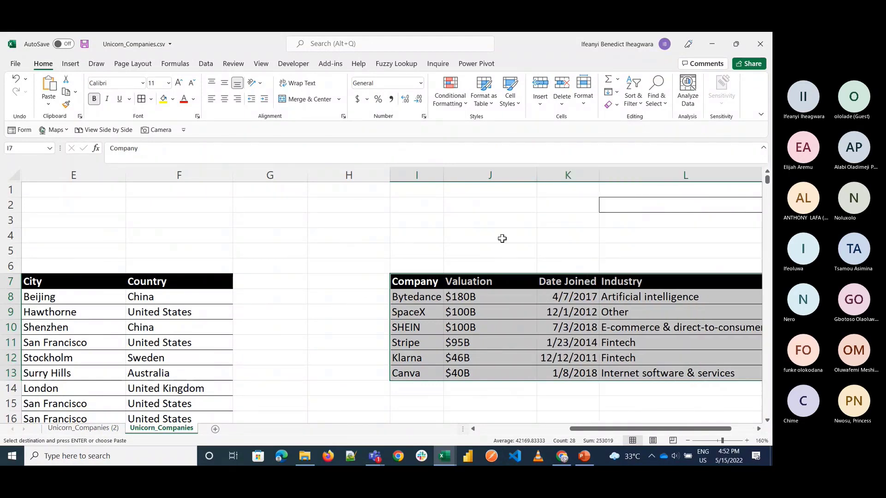
Step: Copy the company name Canva from I13 into J4 as the value to look up
left_click(491, 235)
left_click(408, 342)
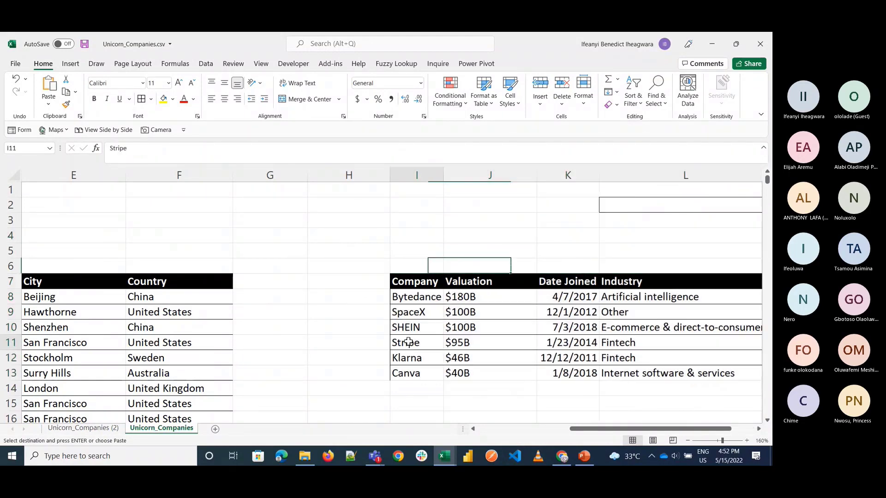
left_click(411, 373)
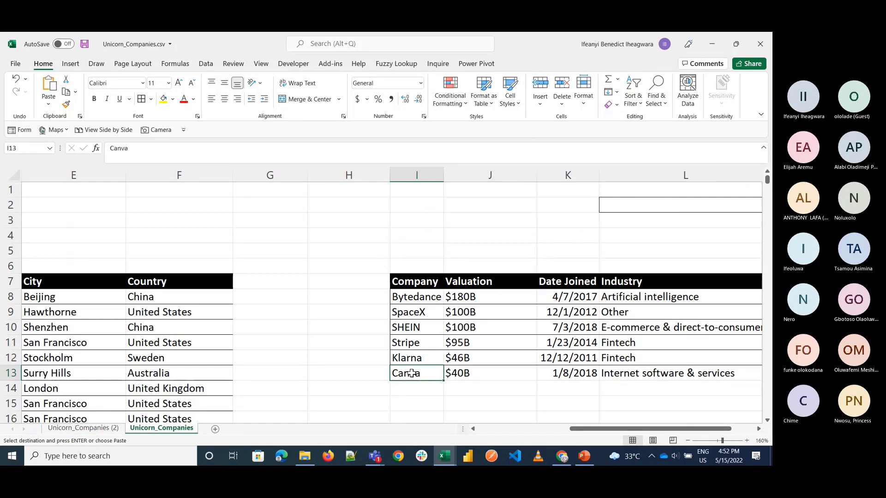
left_click(473, 229)
key("ctrl+v")
Step: Enter =MATCH(J4,I7:I13,0) in K4 to find Canva's exact-match position in the Company column
key("Right")
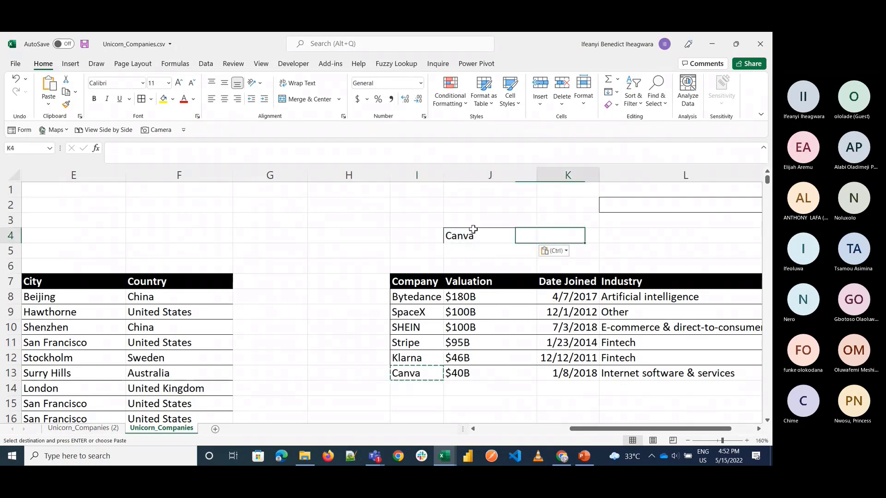
type("=match(")
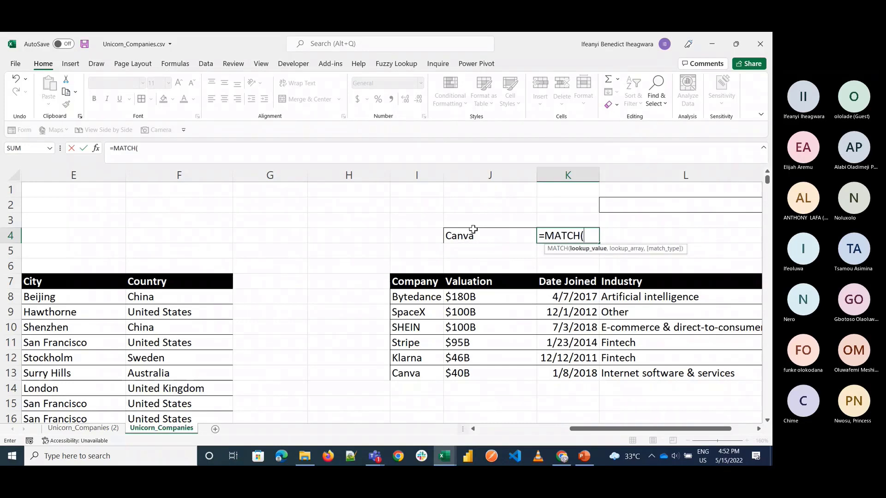
left_click(501, 234)
type(",")
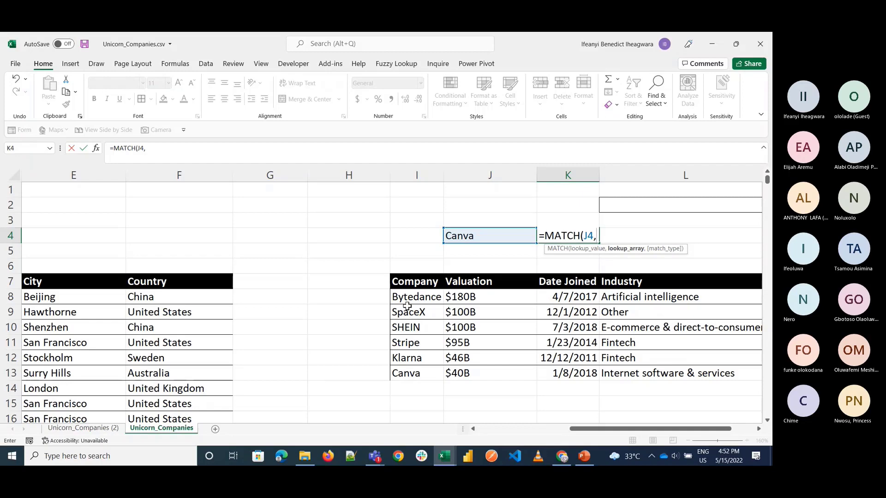
left_click_drag(400, 281, 402, 366)
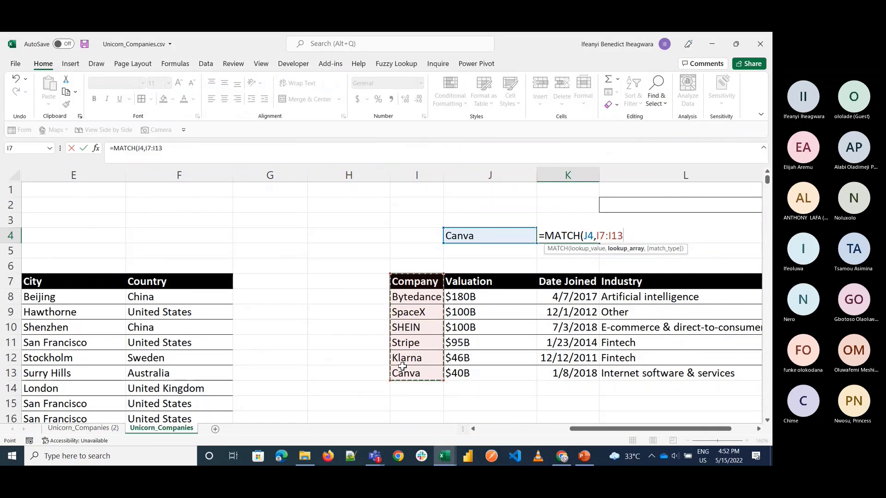
type(",")
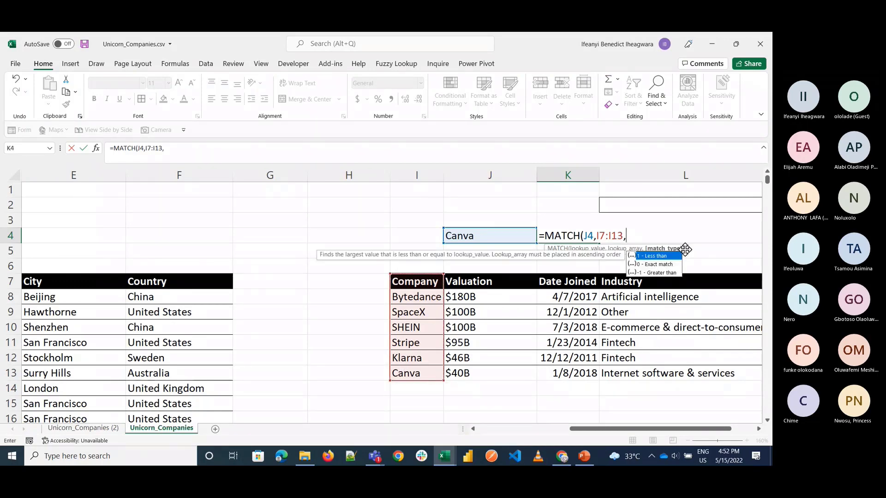
double_click(660, 264)
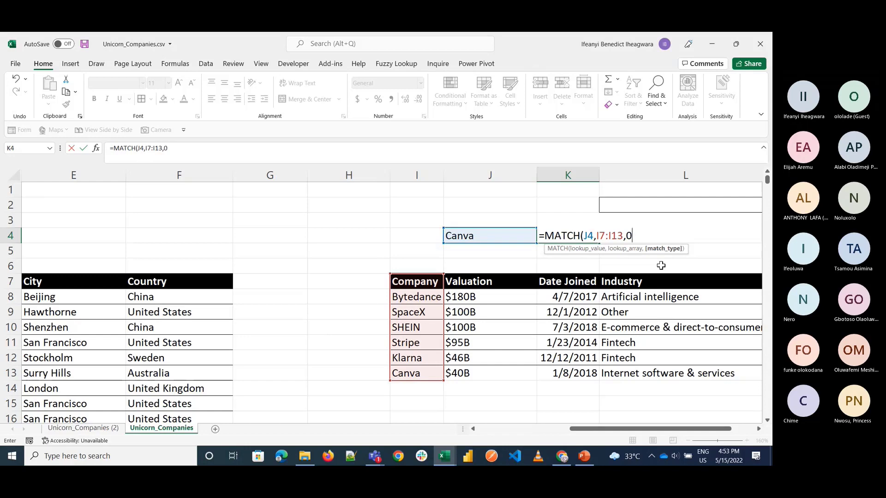
type(")")
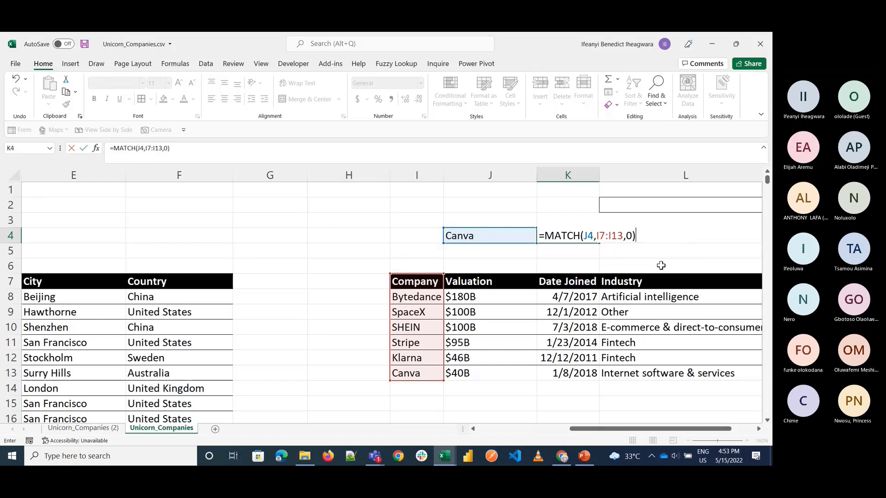
key("Return")
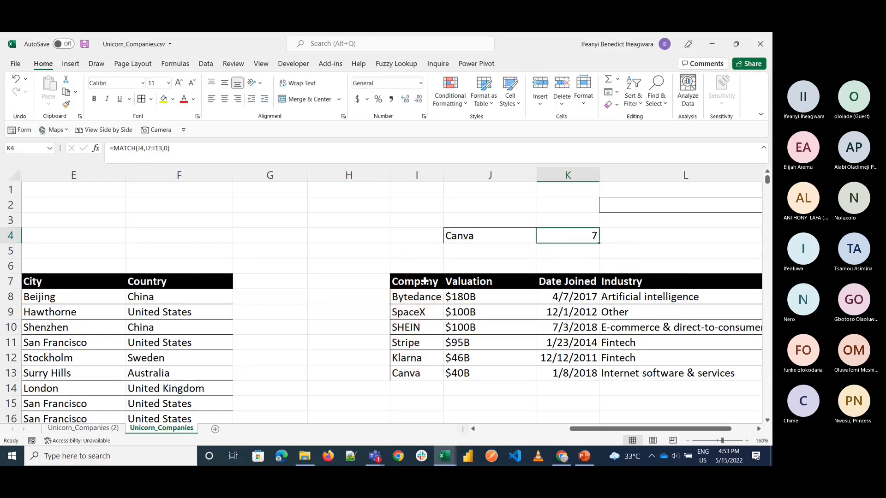
Step: Count through the Company column from the header in I7 to I13 to check the MATCH position of Canva
left_click(424, 281)
key("Down")
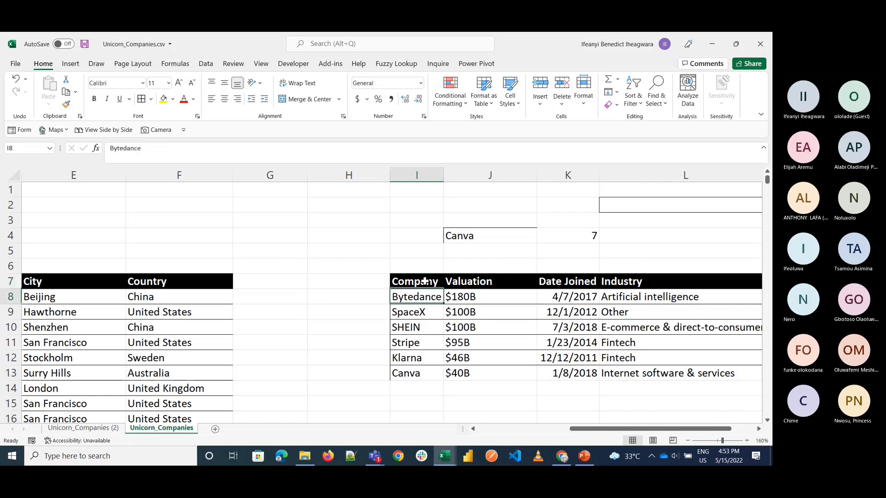
key("Down")
key("Down")
key("Down")
key("Down")
key("Down")
key("Up")
key("Up")
key("Up")
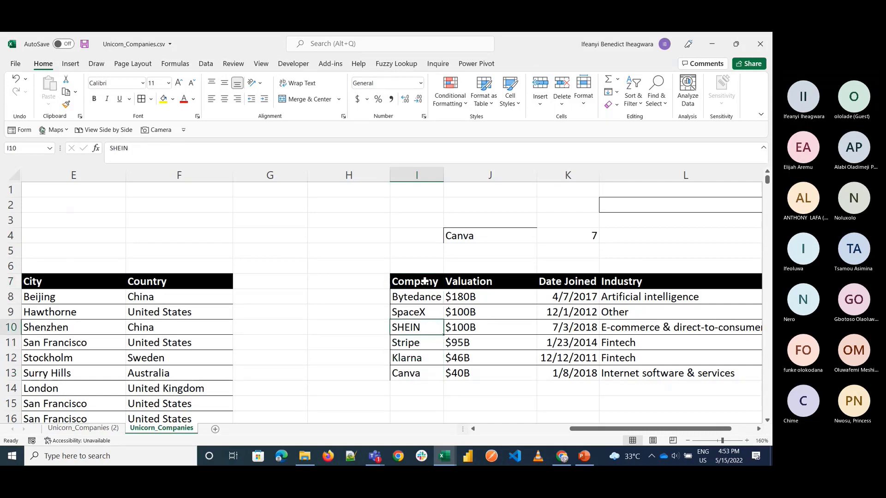
key("Up")
key("Up")
key("Up")
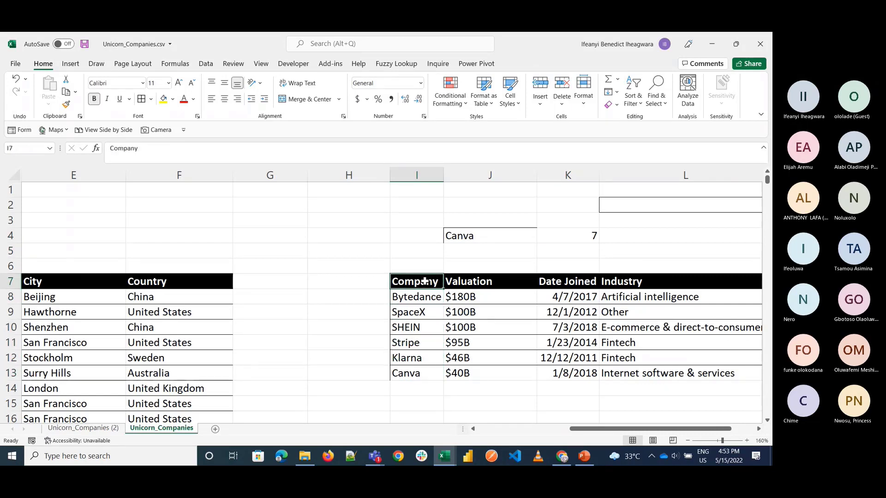
key("shift+Down")
key("shift+Down")
key("shift+Down")
key("shift+Down")
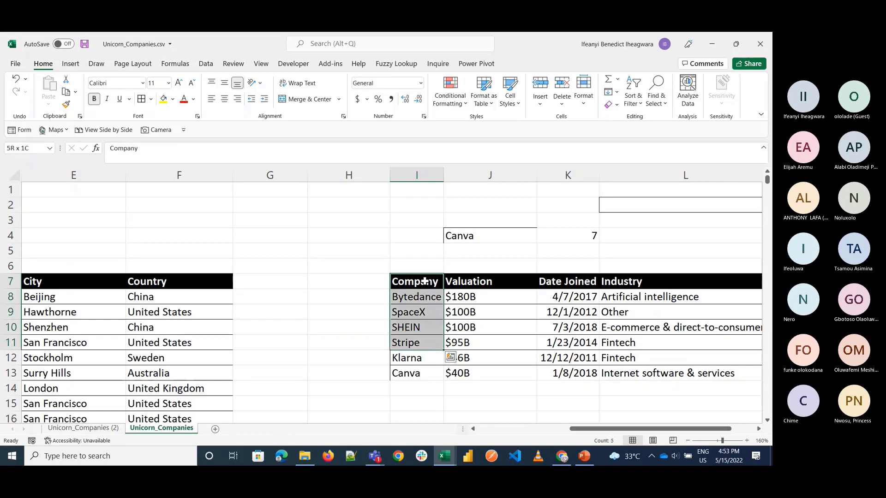
key("shift+Down")
key("shift+Down")
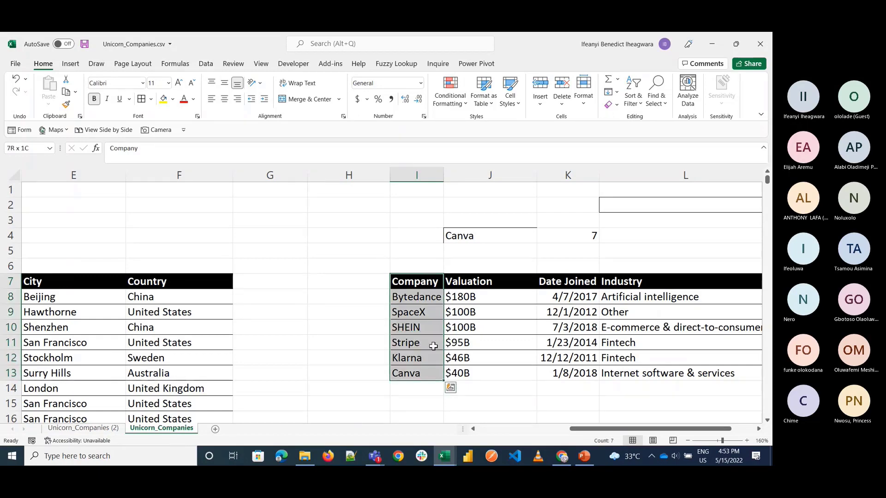
Step: Number the rows beside the sample table's Company column from 1 to 7 in H7:H13
left_click(367, 288)
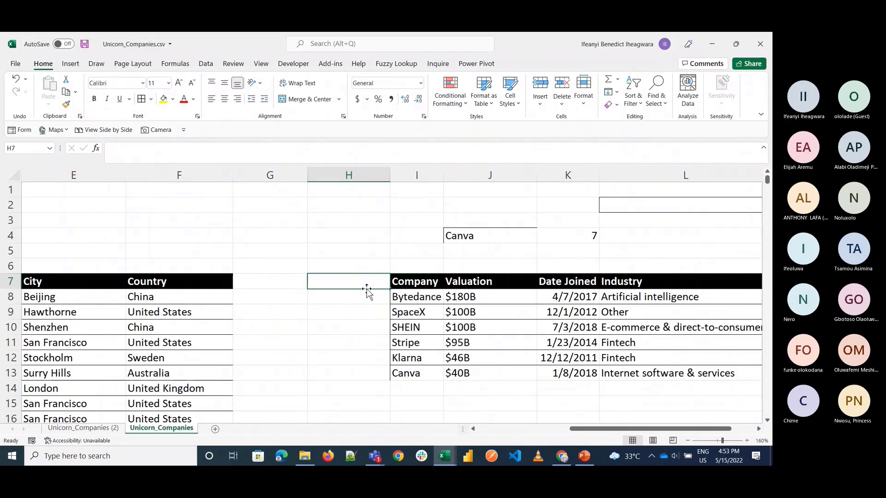
type("1")
key("Return")
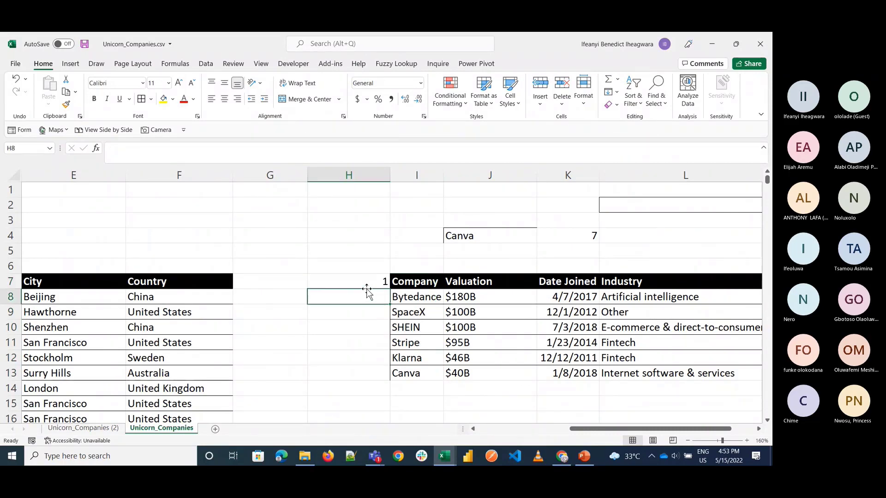
type("2")
key("Return")
left_click(367, 288)
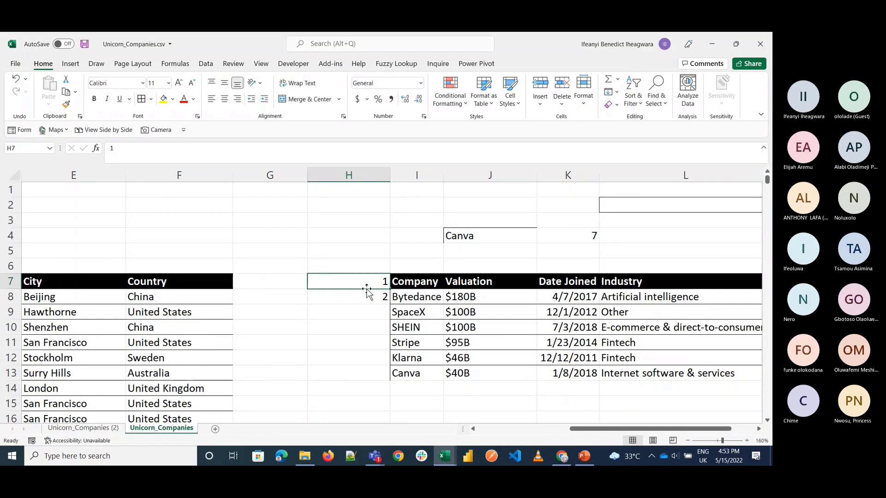
left_click_drag(366, 287, 390, 381)
left_click(384, 372)
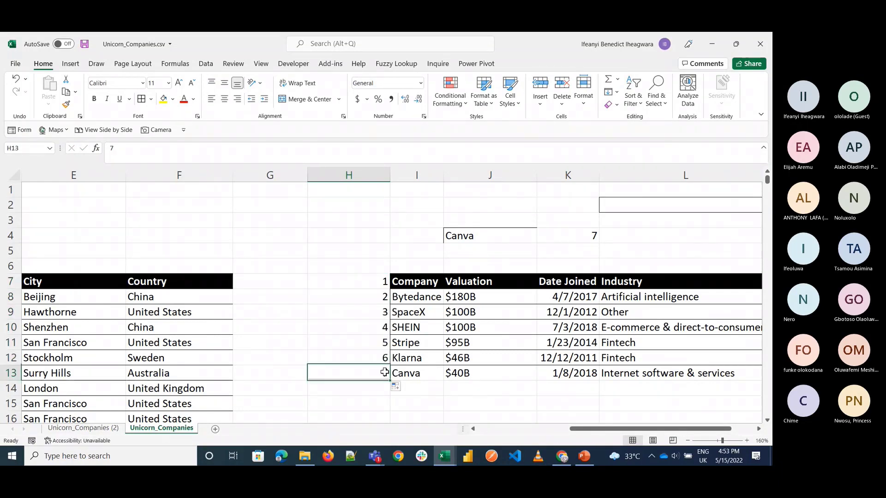
Step: Copy the company name Stripe from I11 into J4 as the lookup value and check the MATCH formula in K4
left_click(412, 343)
key("ctrl+c")
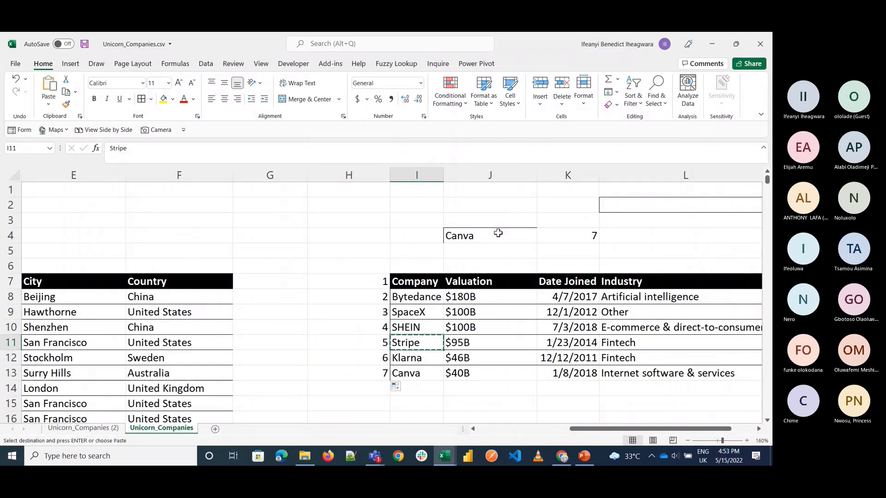
left_click(497, 233)
key("ctrl+v")
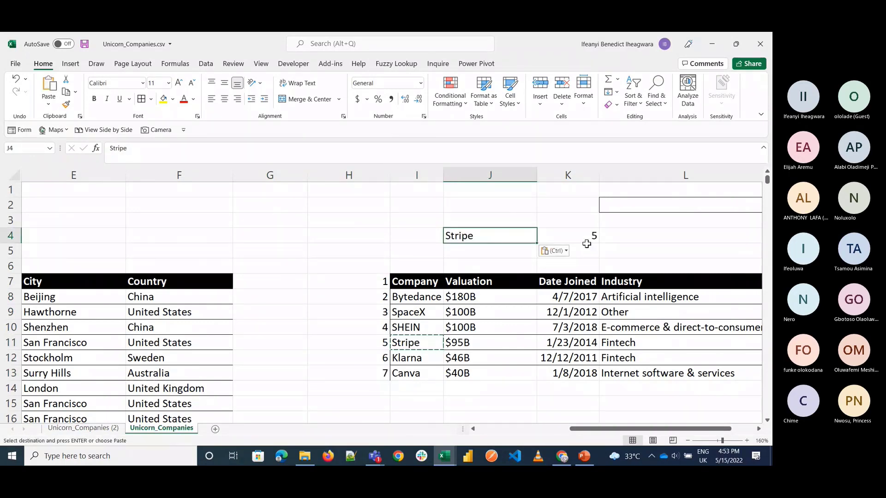
left_click(587, 238)
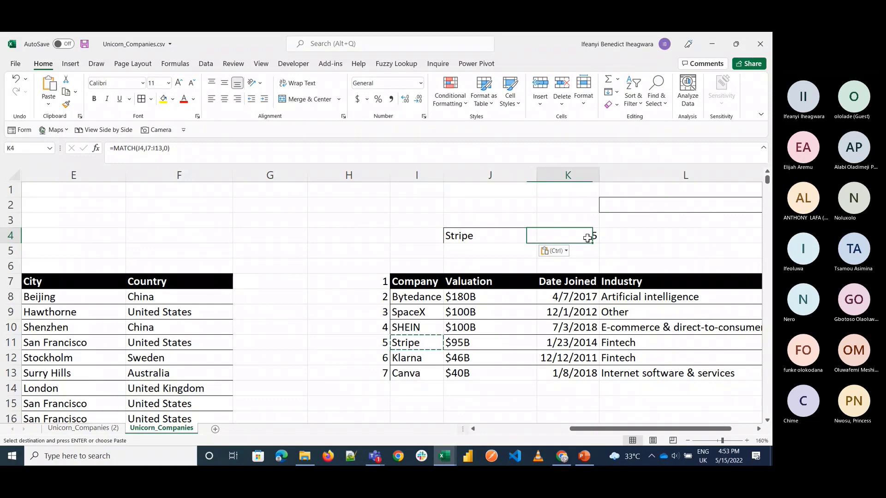
Step: Replace the fixed column index in B2's VLOOKUP with a MATCH function that uses B1 as its lookup value
scroll(448, 235, "left", 5)
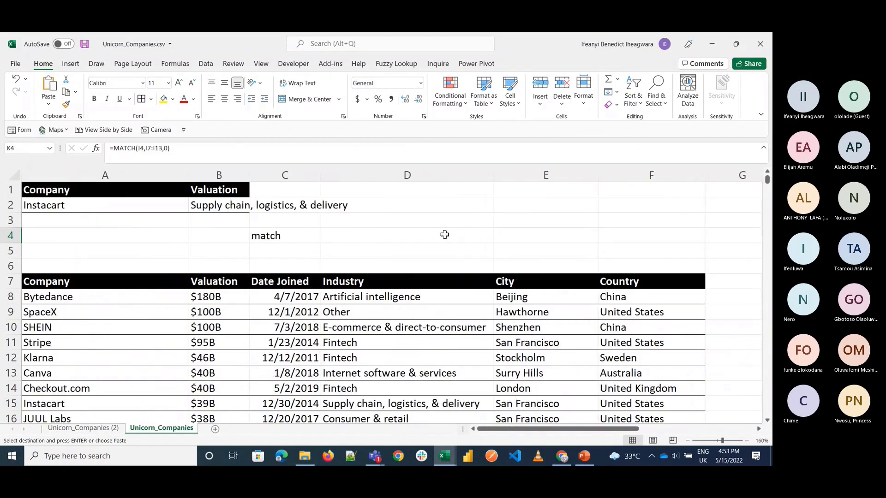
left_click(221, 196)
left_click(271, 236)
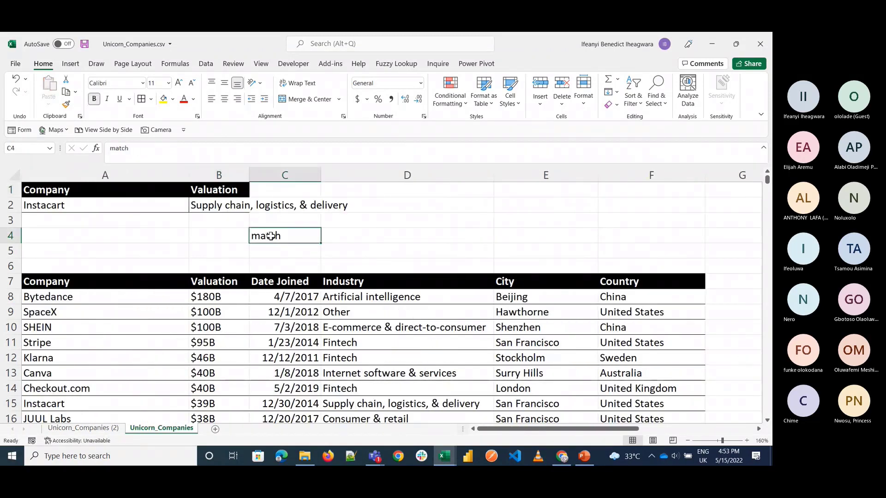
double_click(219, 209)
left_click(310, 206)
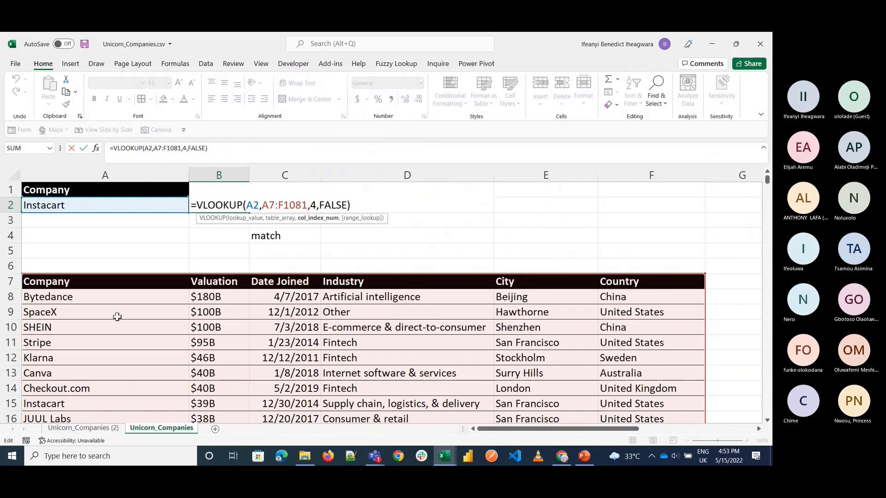
key("Delete")
type("matc")
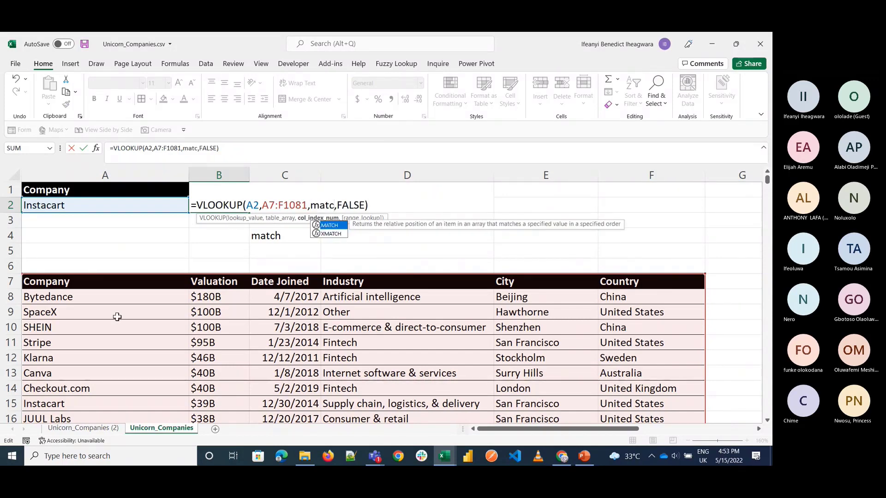
key("Tab")
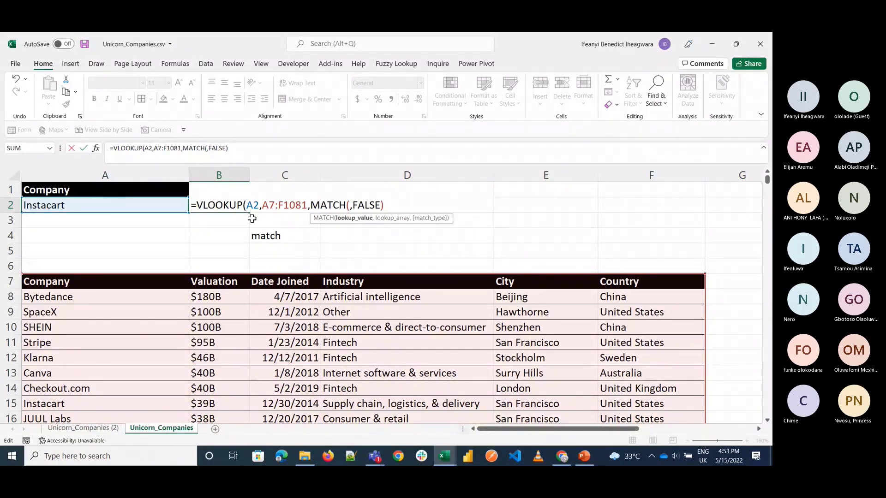
type("B1,")
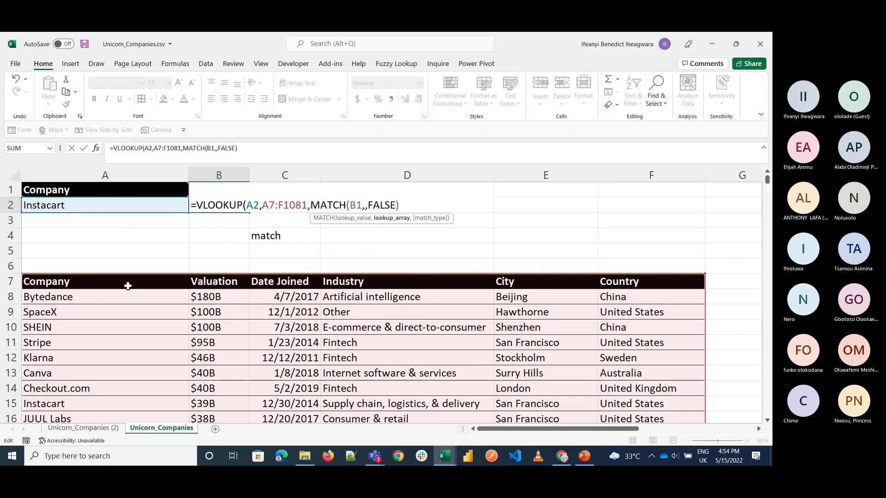
Step: Complete the nested MATCH with header range A7:F7 and match type 0, and commit the B2 formula
left_click(127, 286)
key("ctrl+shift+Right")
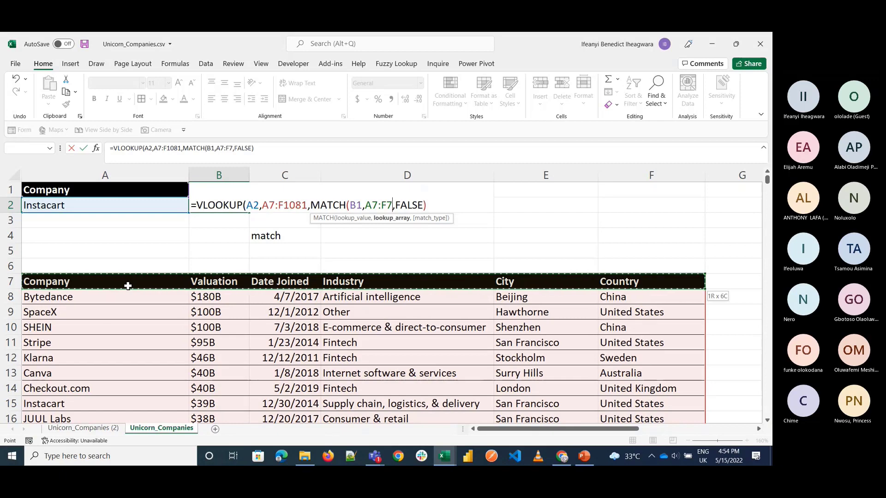
type(",")
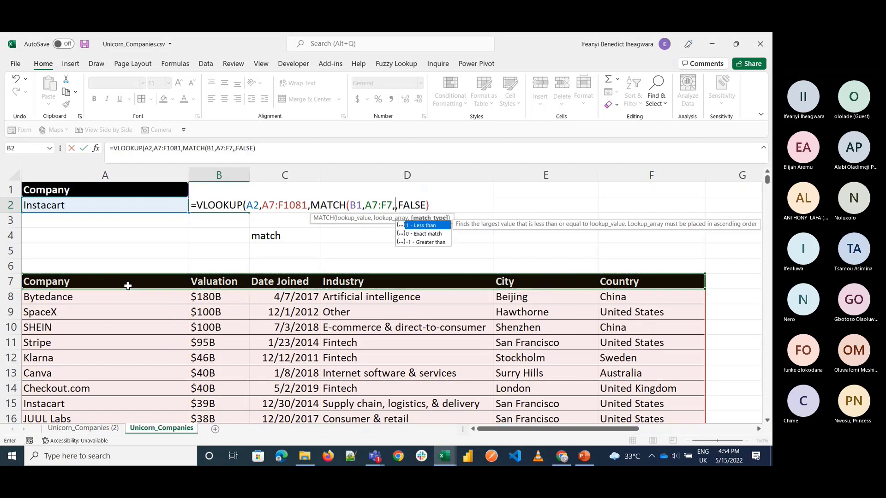
type("0)")
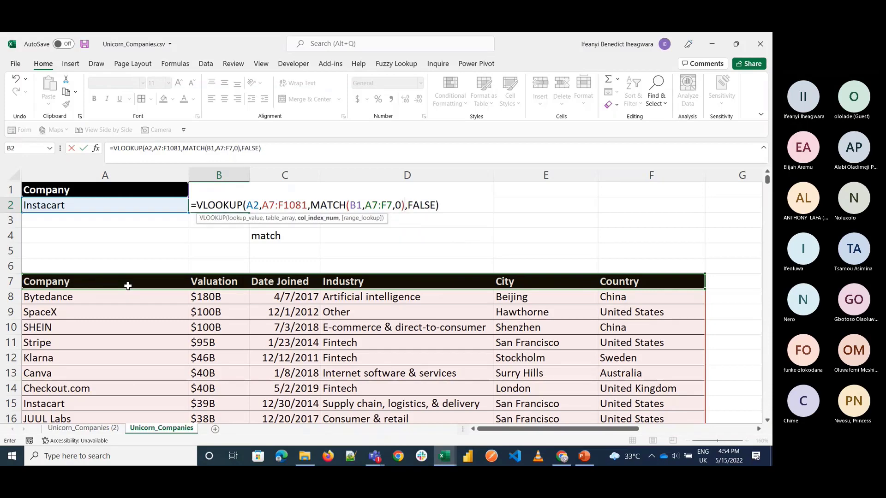
key("Return")
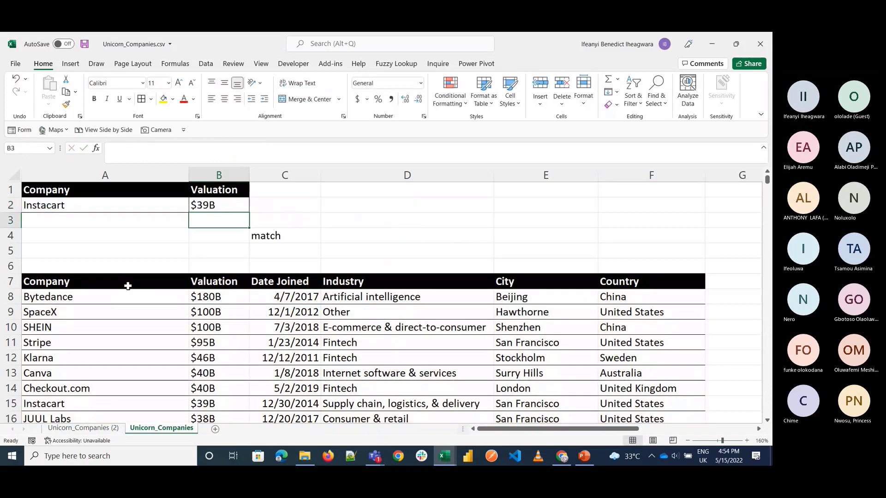
key("Up")
Step: Add list data validation to B1 with the table headers =$A$7:$F$7 as its source
left_click(232, 187)
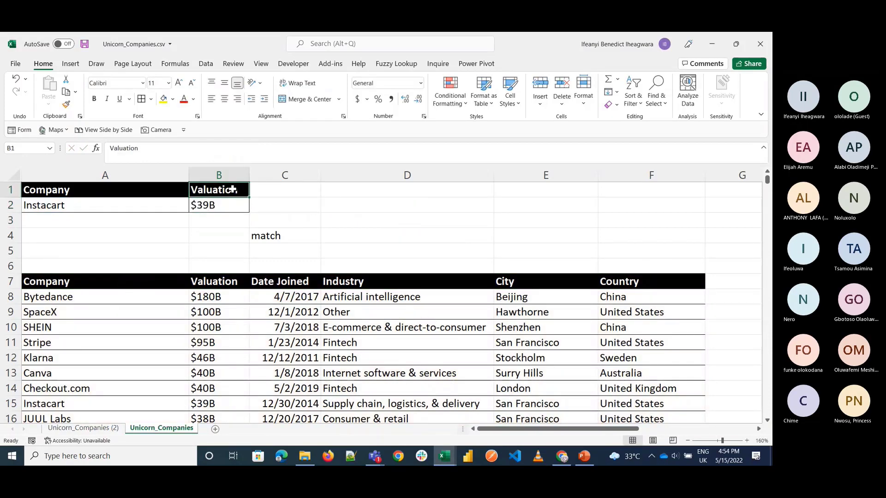
left_click(206, 65)
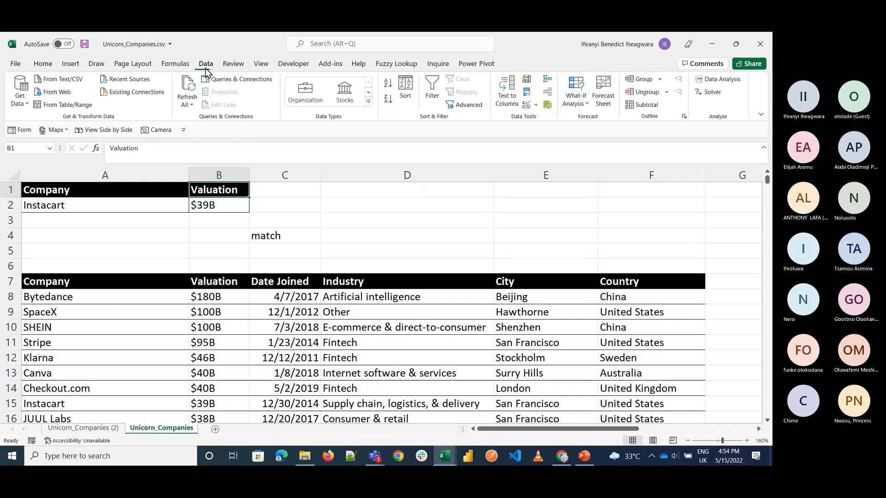
left_click(527, 108)
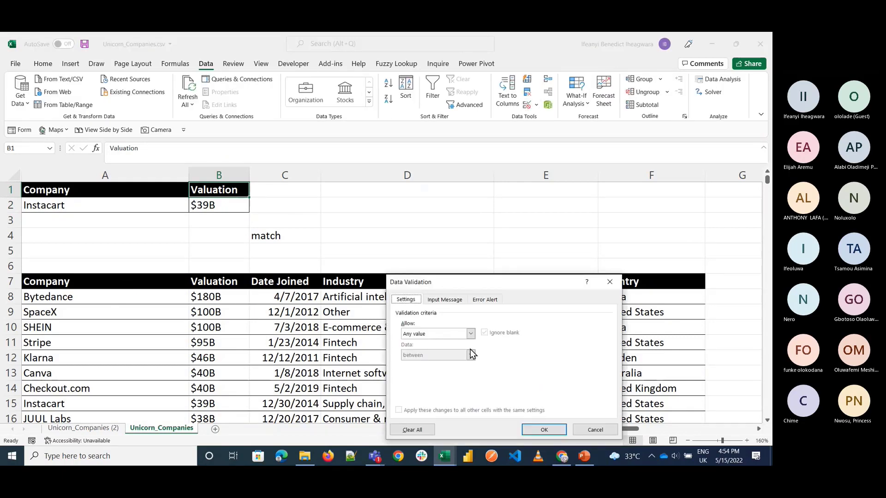
left_click(454, 335)
left_click(436, 364)
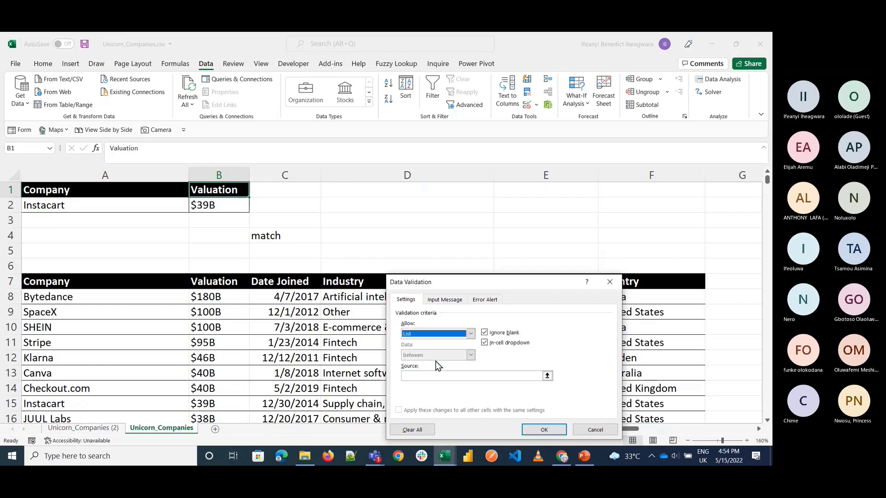
left_click(431, 374)
left_click(83, 279)
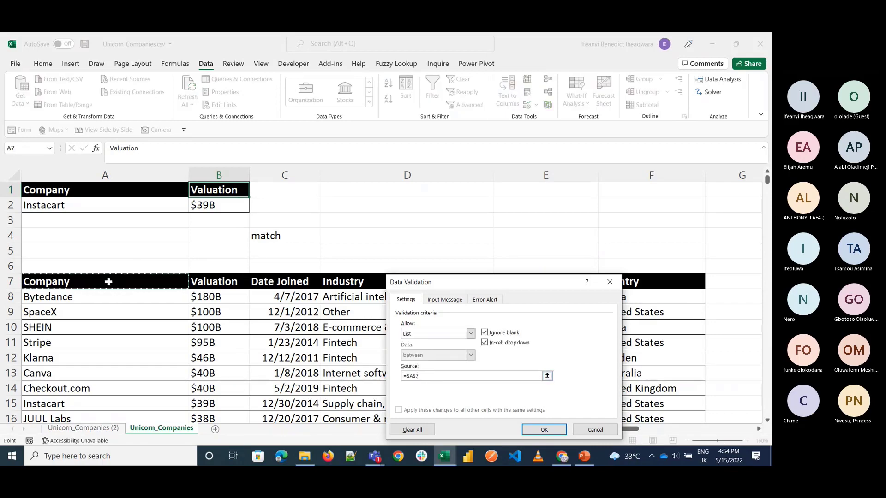
key("ctrl+shift+Right")
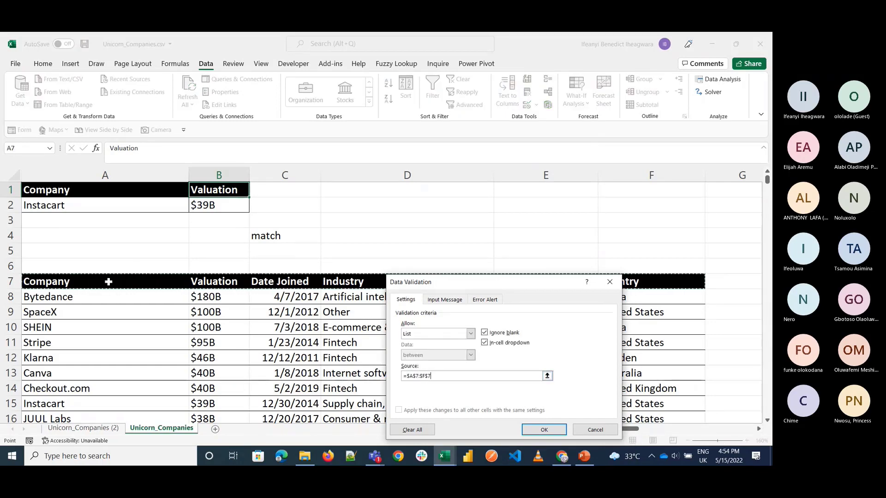
key("Return")
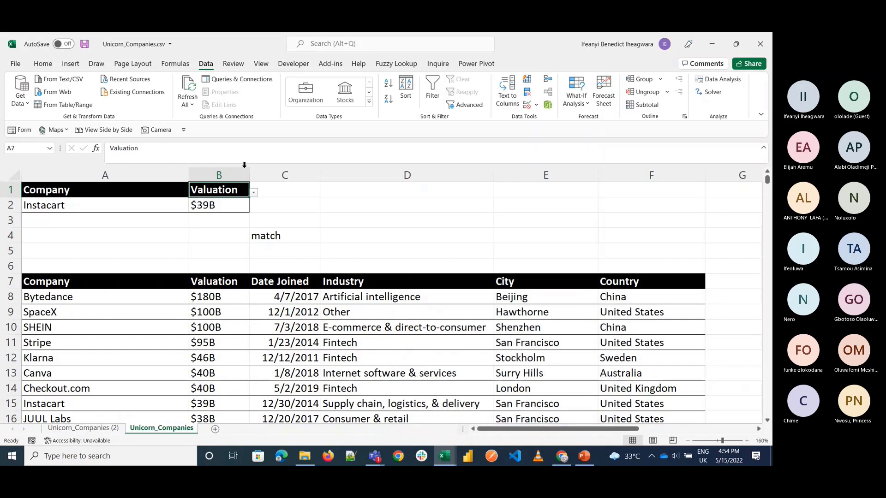
Step: Choose Date Joined as the B1 header and format B2 as a short date, autofitting column B
left_click(254, 192)
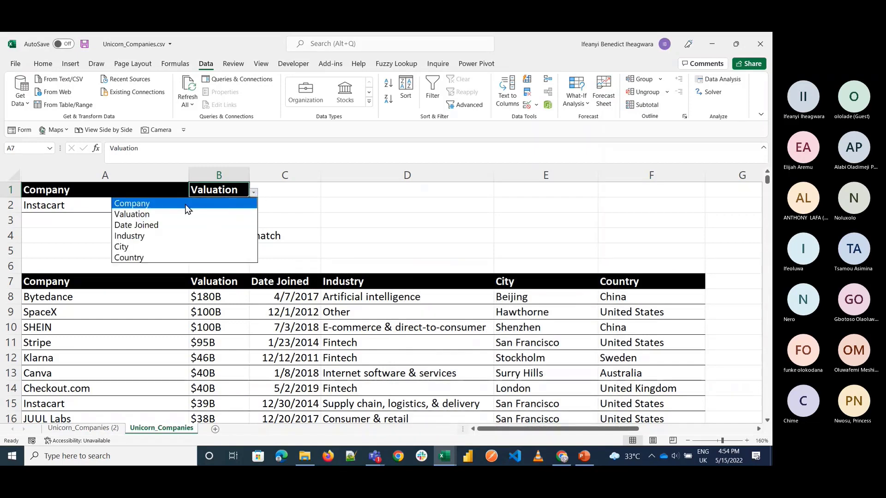
left_click(180, 225)
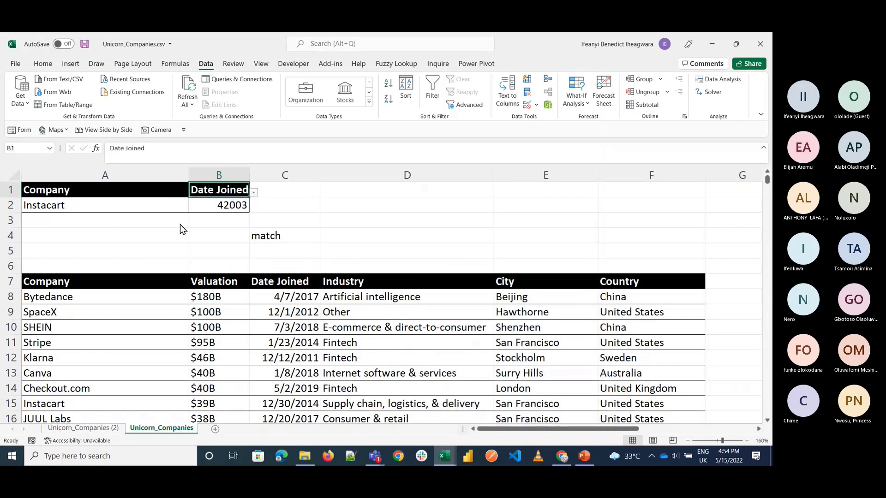
left_click(220, 204)
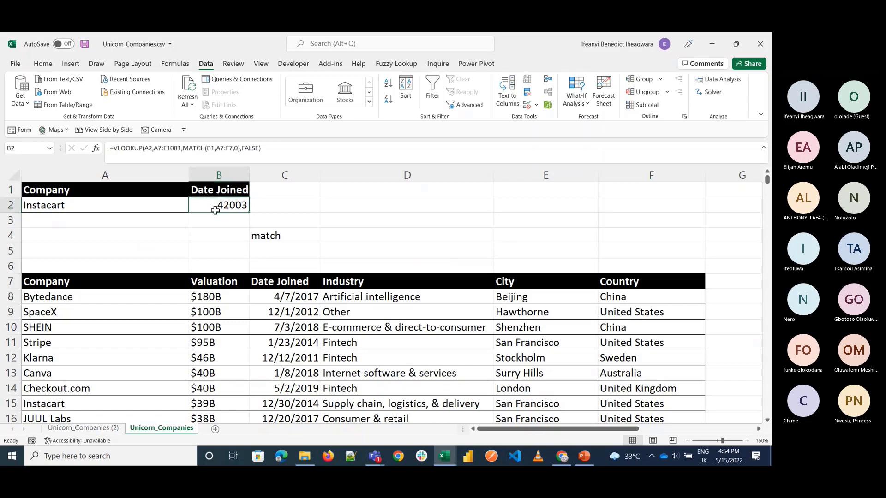
left_click(40, 64)
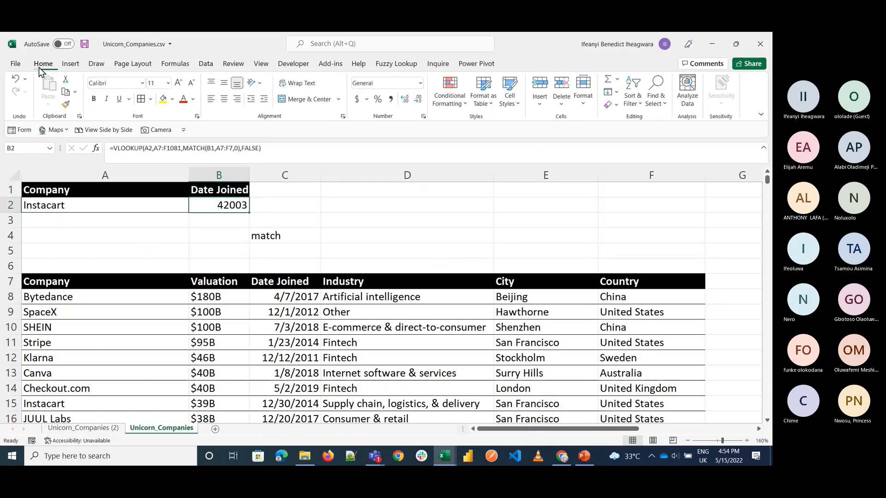
left_click(420, 83)
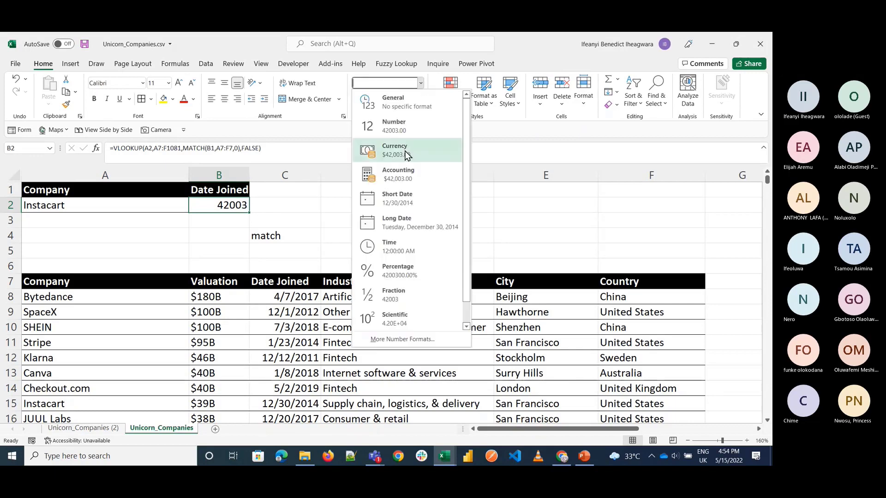
left_click(393, 233)
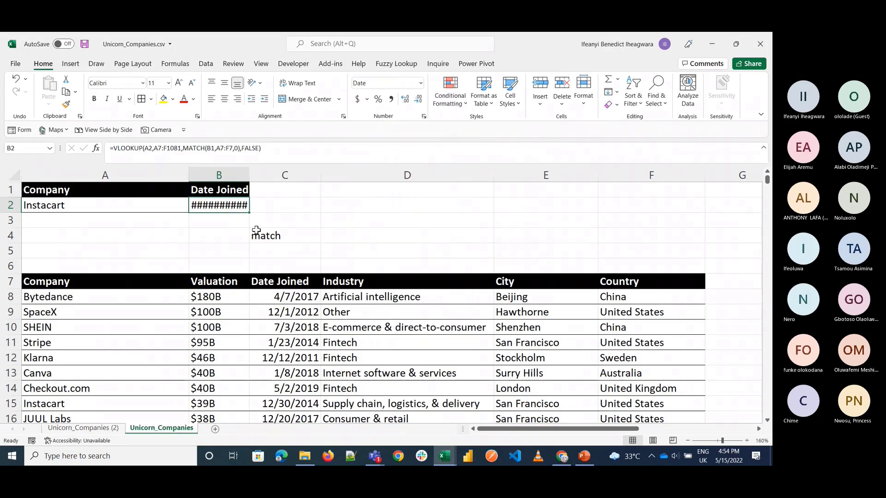
double_click(249, 176)
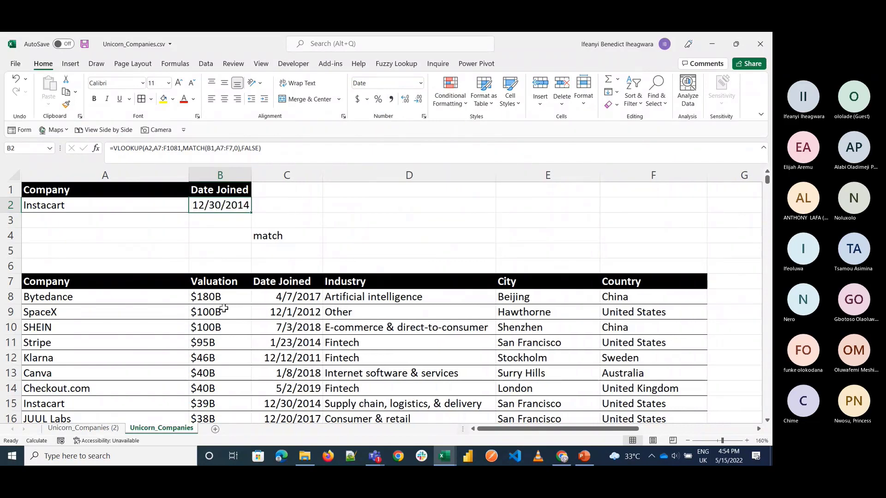
Step: Choose City as the B1 header and autofit column B to the lookup result
left_click(207, 193)
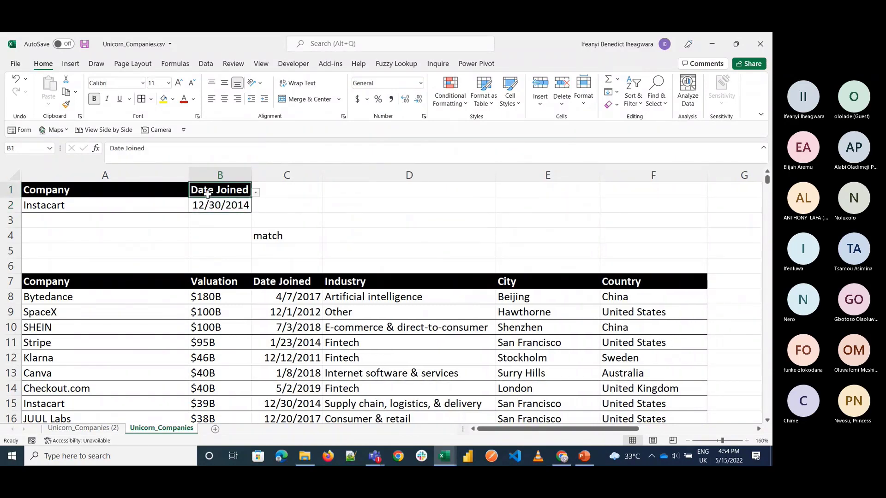
left_click(256, 192)
left_click(233, 245)
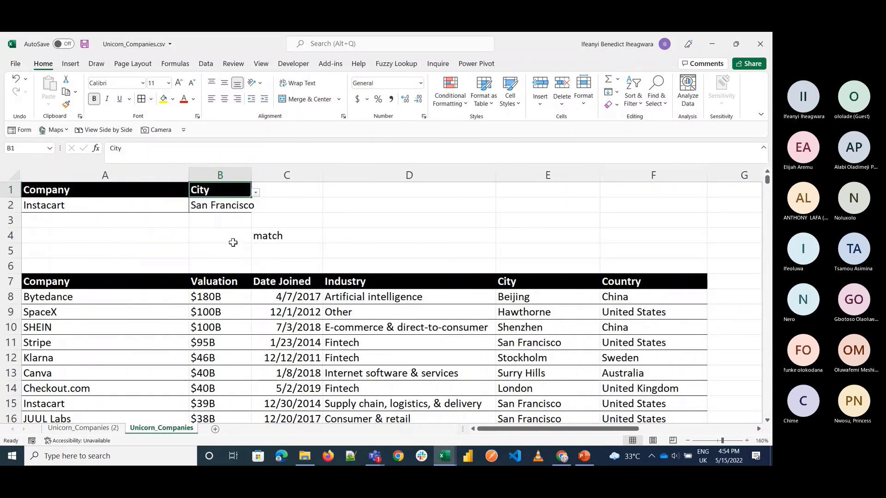
double_click(251, 176)
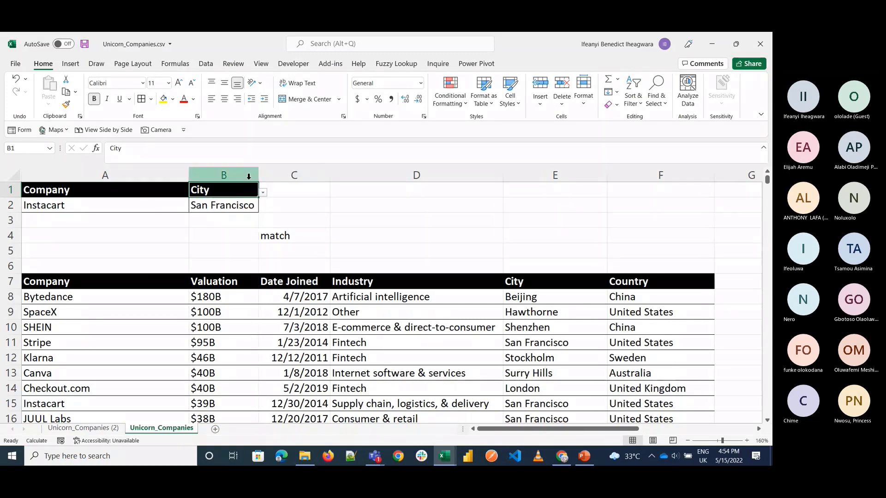
left_click(150, 204)
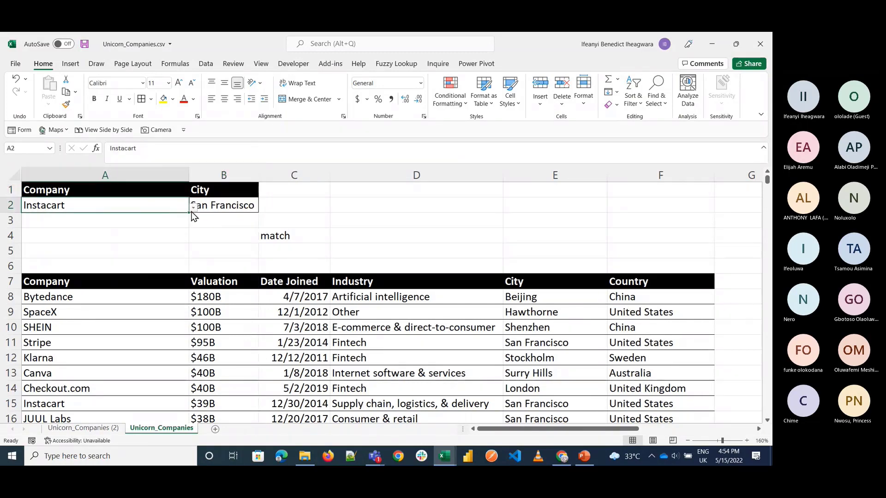
Step: Choose FTX as the lookup company in A2 and inspect its City entry in the company table
left_click(194, 209)
left_click(139, 276)
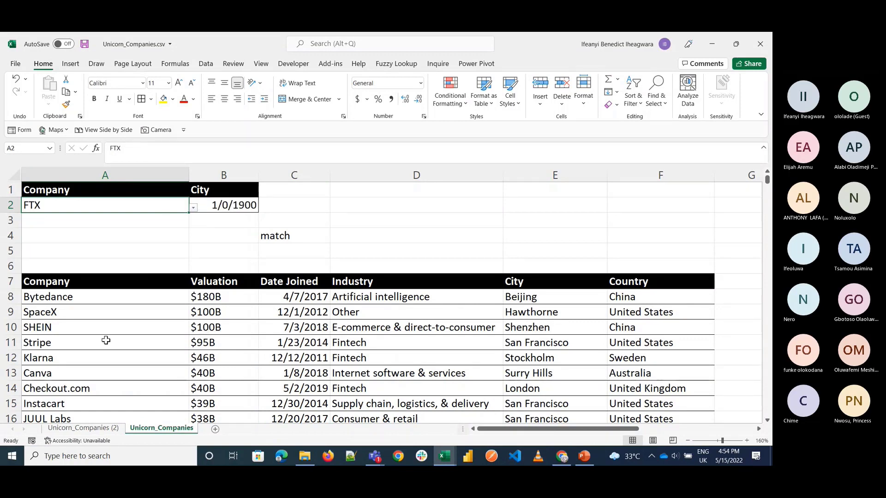
scroll(108, 342, "down", 3)
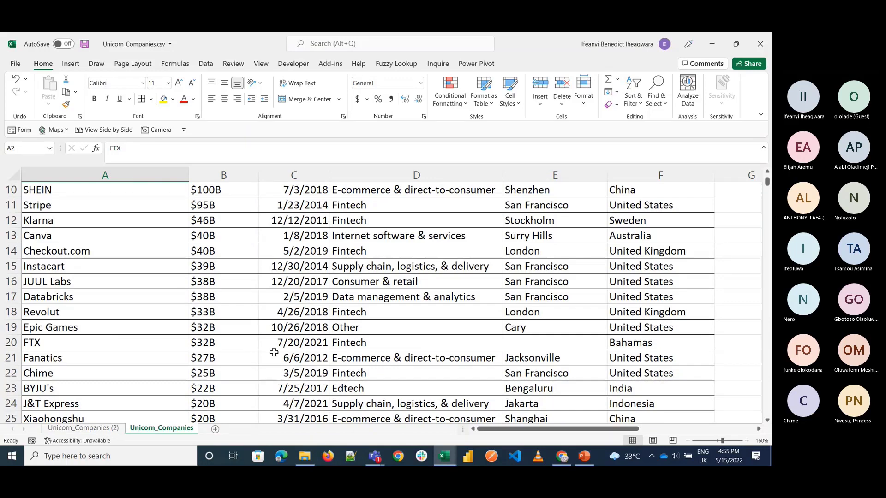
left_click(536, 342)
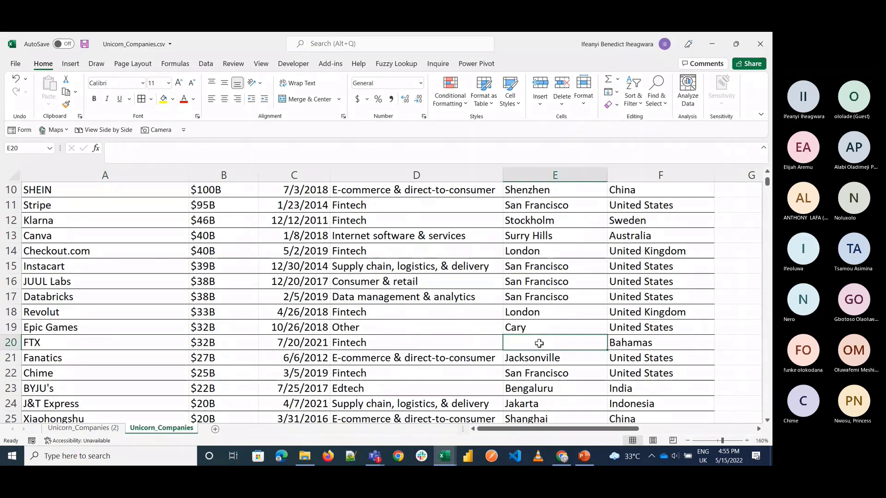
scroll(472, 329, "up", 3)
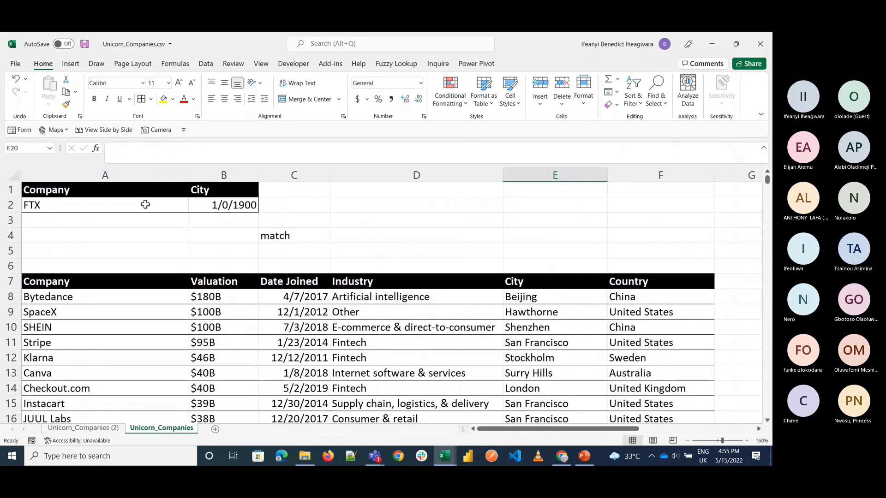
Step: Test the lookup with other companies in A2, choosing Xiaohongshu first and ending on goPuff
left_click(143, 203)
left_click(192, 209)
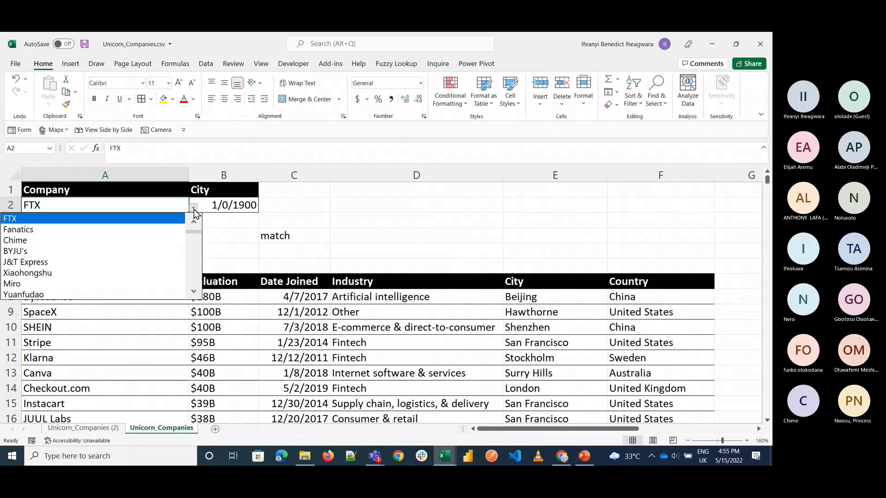
left_click(101, 278)
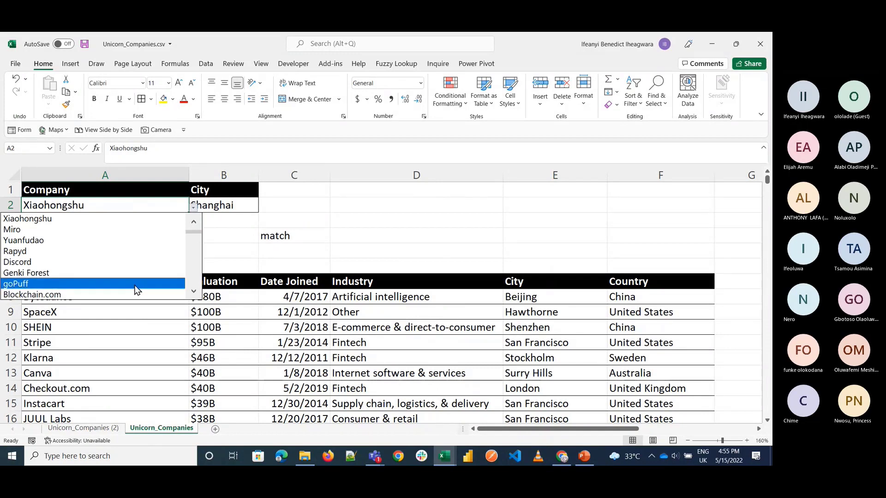
left_click(137, 285)
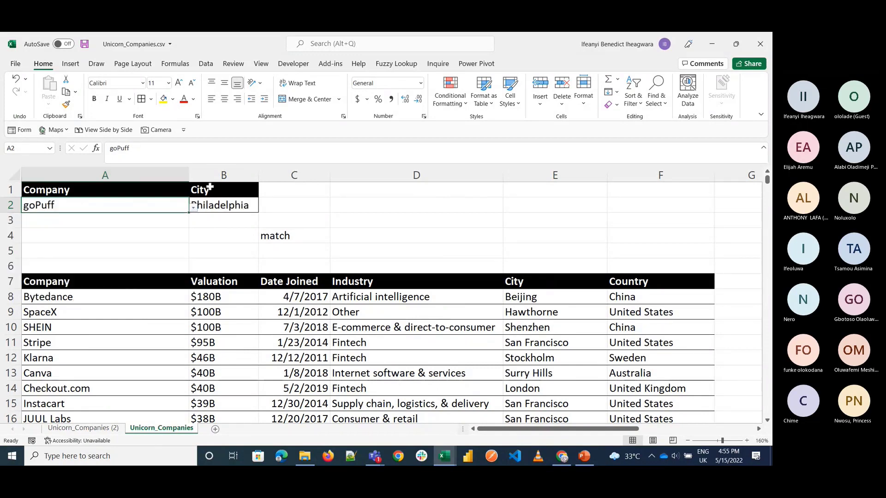
Step: Choose Date Joined as the B1 header to return that field for the selected company
left_click(232, 191)
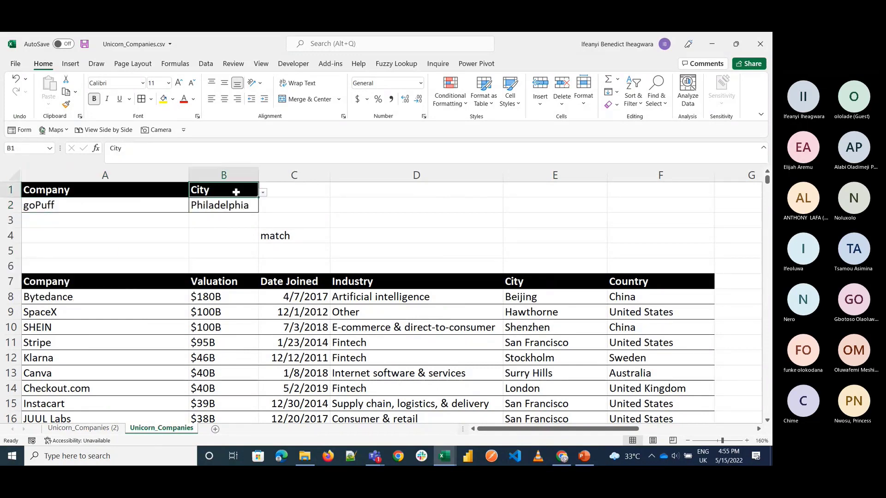
left_click(262, 192)
left_click(229, 230)
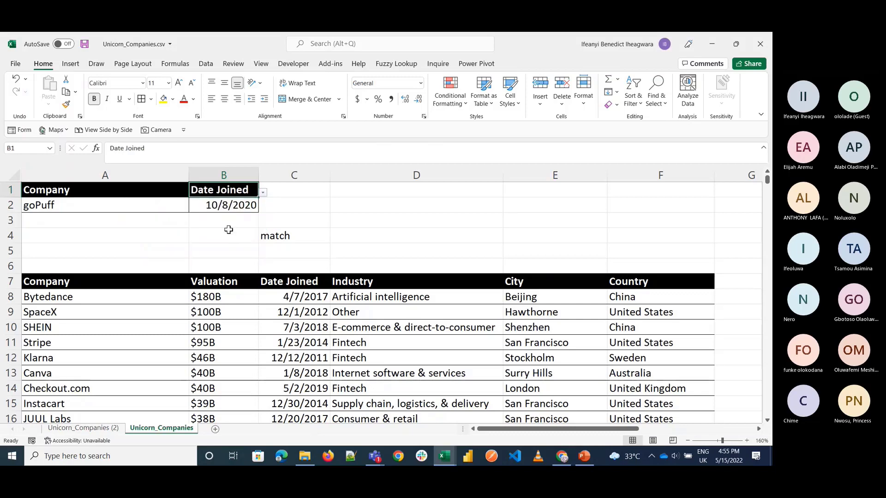
scroll(341, 276, "down", 3)
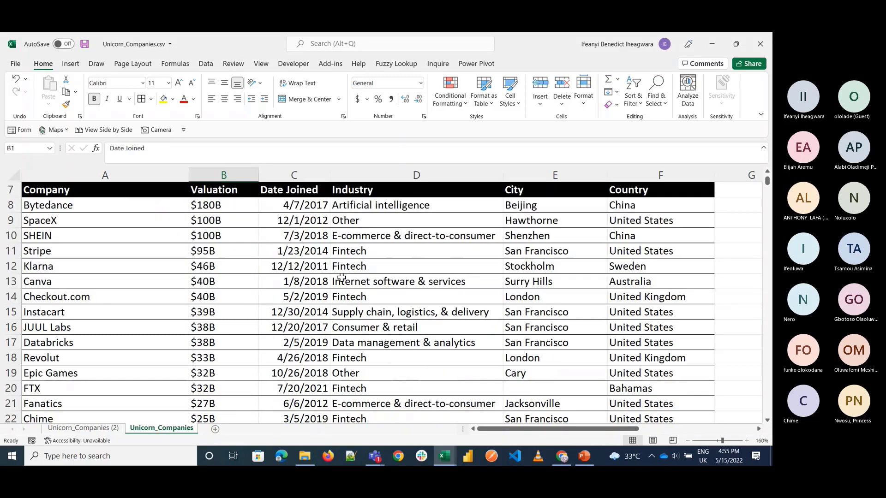
scroll(341, 276, "up", 3)
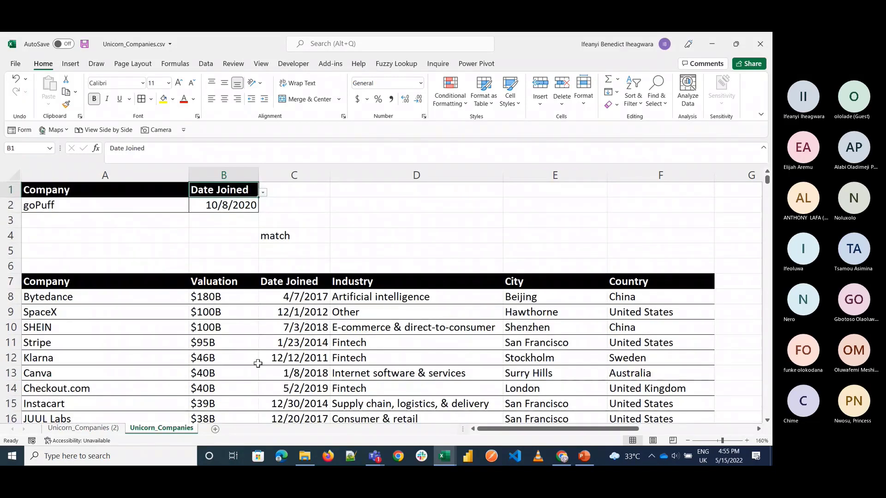
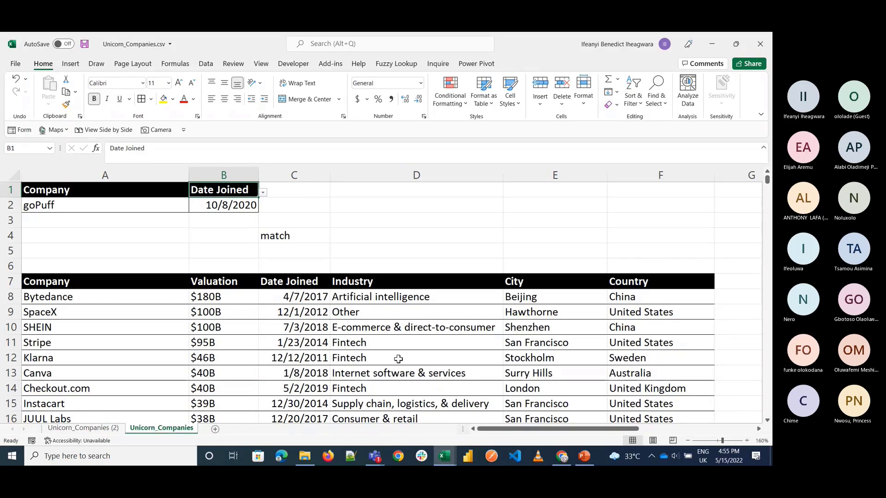
left_click(445, 459)
left_click(448, 463)
left_click(317, 235)
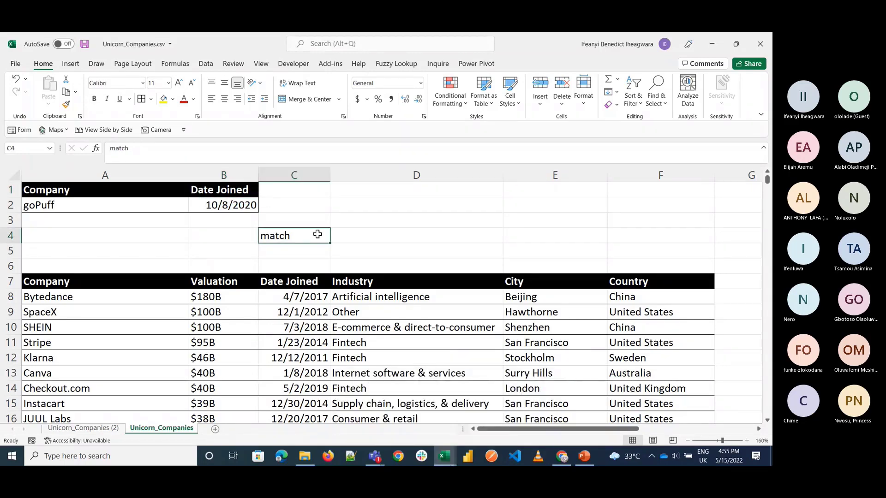
left_click_drag(95, 281, 203, 403)
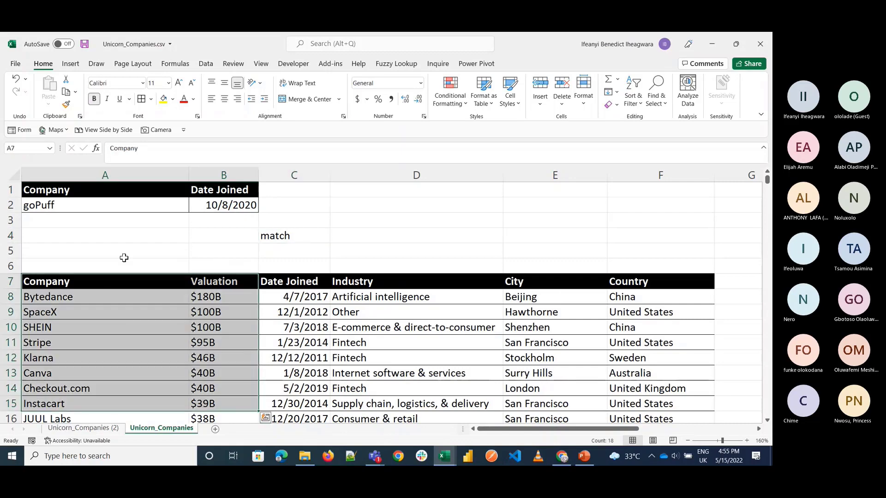
left_click(106, 281)
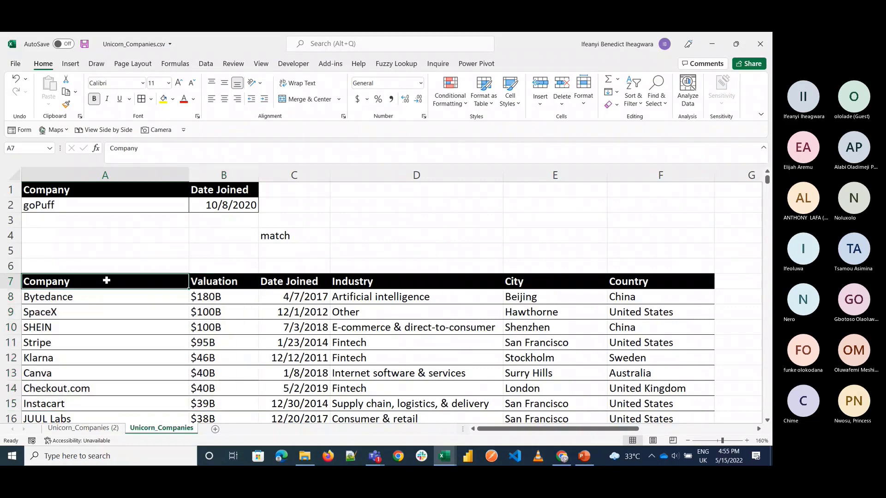
left_click_drag(106, 280, 323, 328)
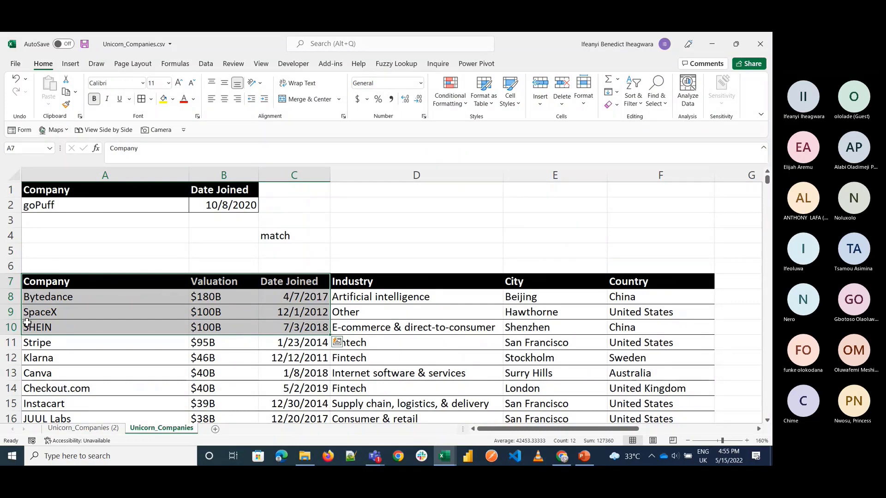
Step: Switch to the Cost of 1GB of Data workbook and review the country price and rank lookup on Sheet1
left_click(450, 455)
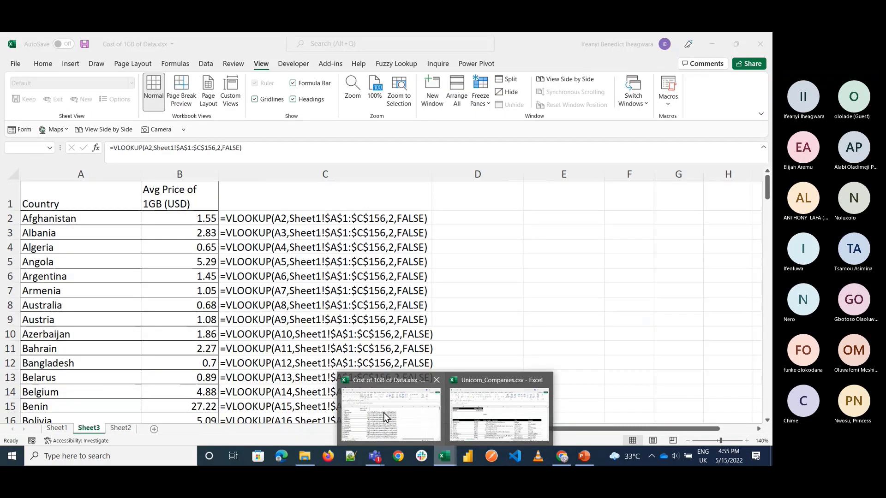
left_click(384, 412)
left_click(50, 429)
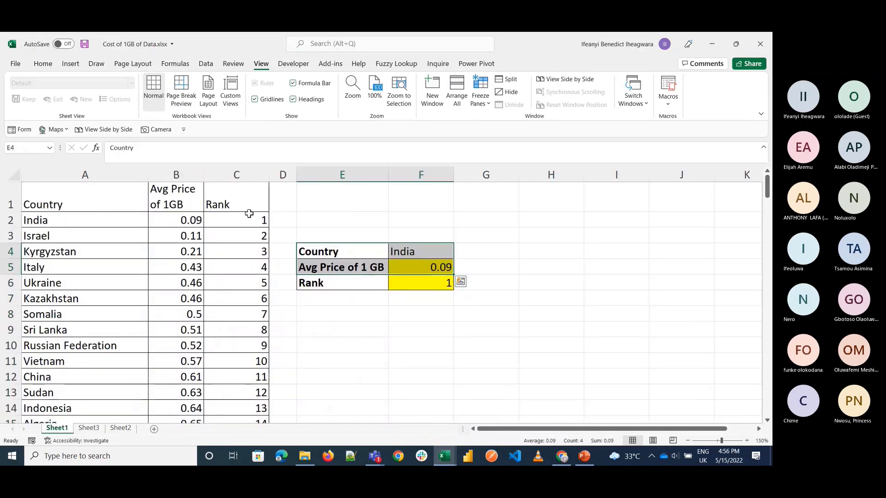
left_click(324, 247)
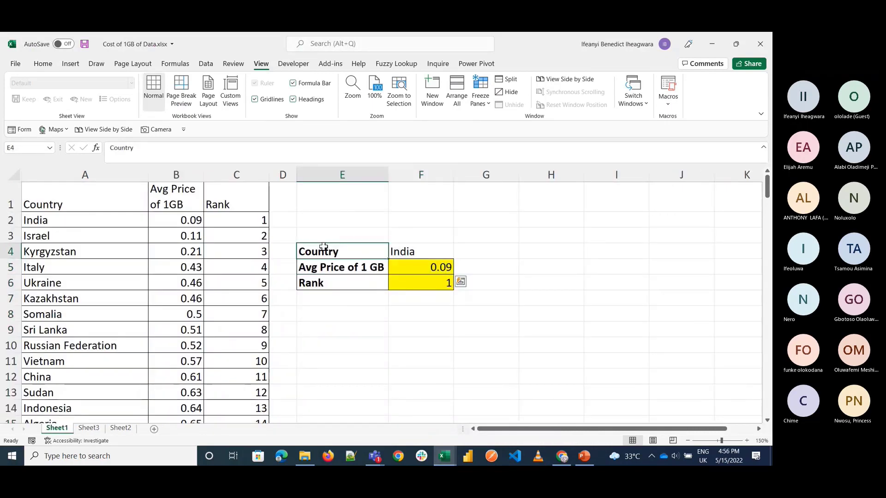
left_click_drag(323, 247, 406, 314)
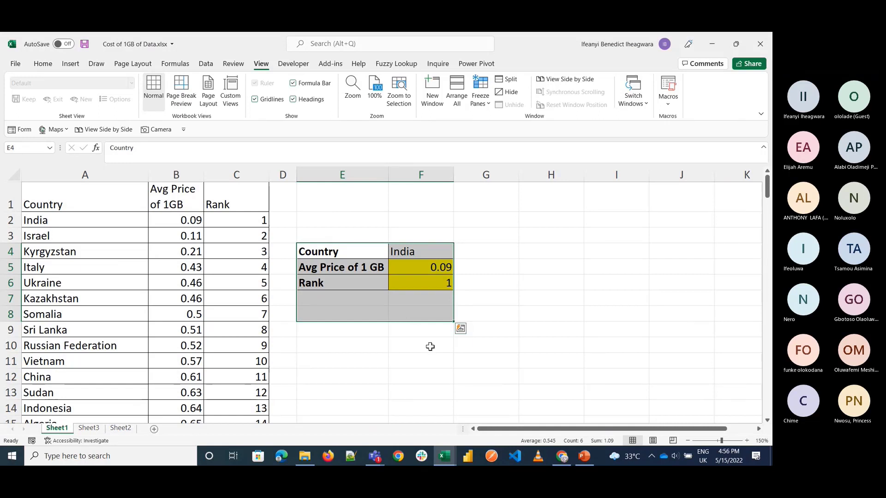
left_click(428, 346)
Step: Switch to the Teams meeting and check its chat messages and participant list
left_click(375, 456)
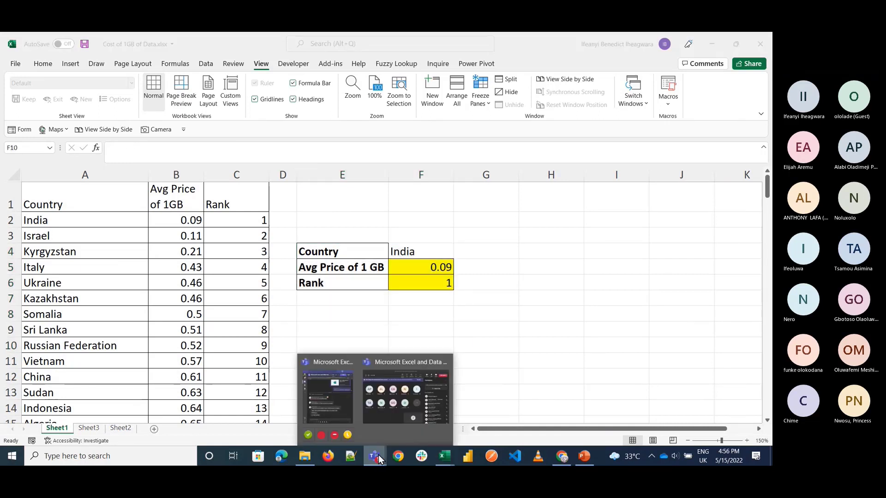
left_click(411, 409)
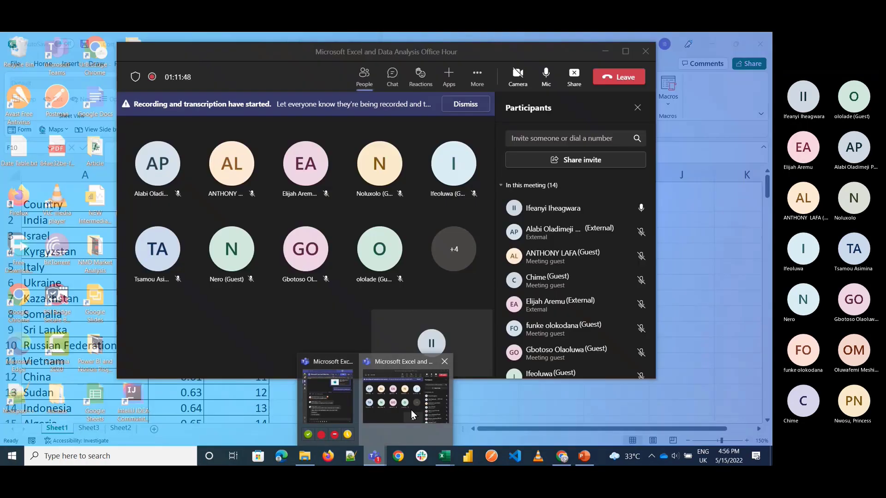
left_click(392, 86)
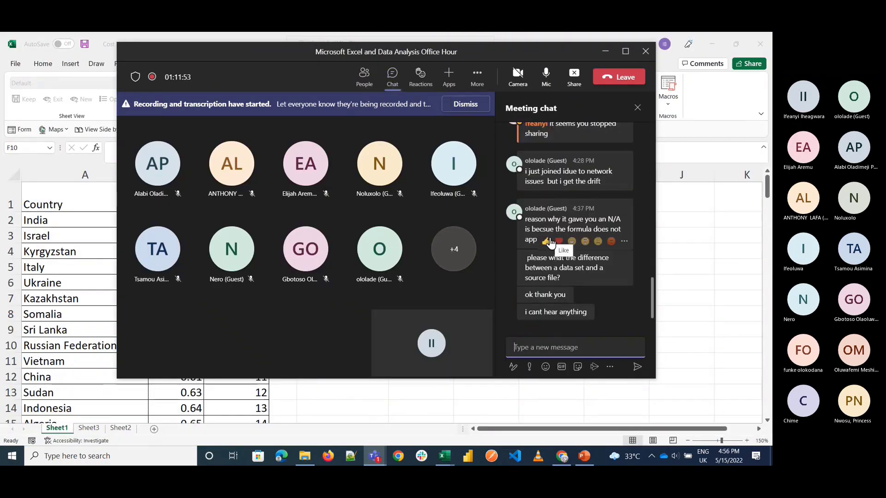
left_click(367, 80)
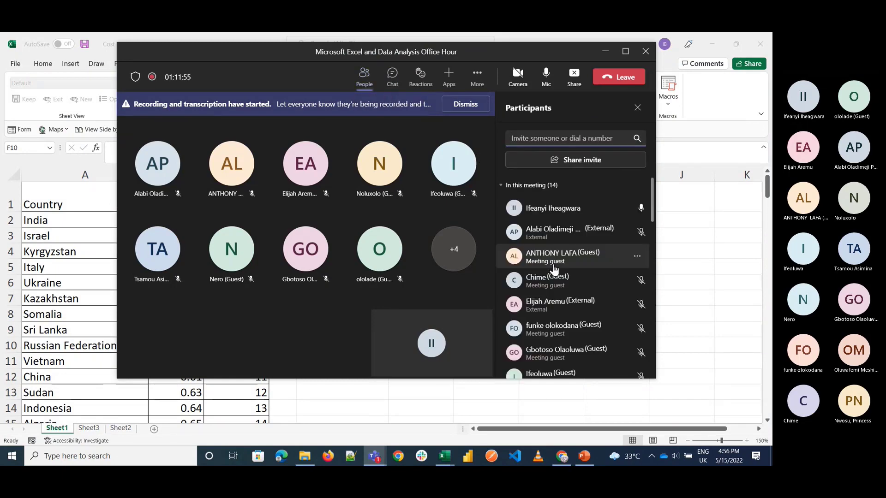
scroll(552, 264, "down", 5)
scroll(553, 264, "down", 3)
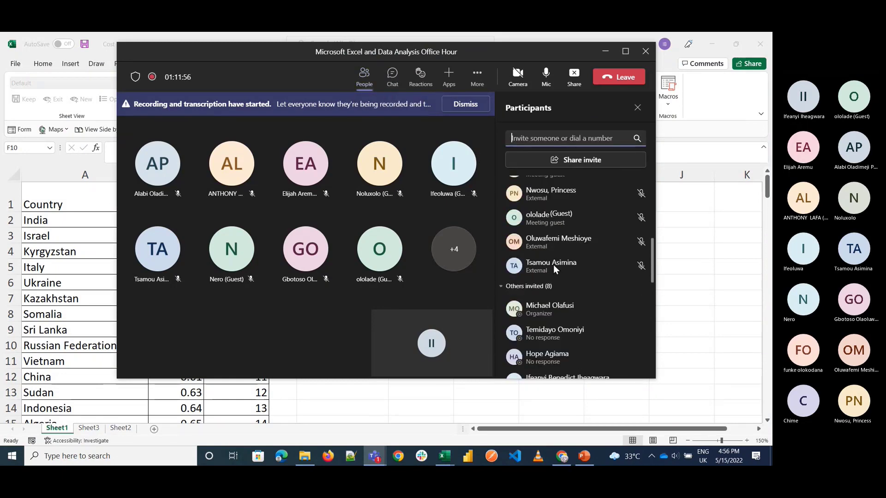
scroll(552, 264, "up", 3)
scroll(552, 264, "up", 5)
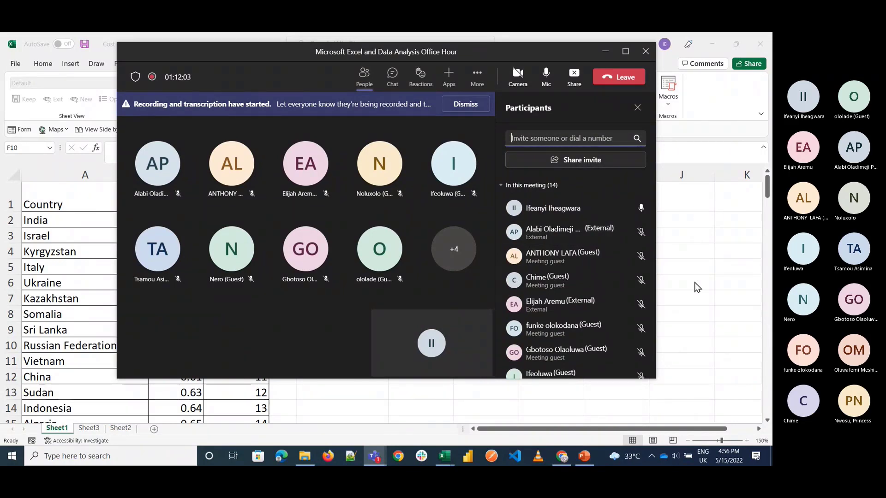
Step: Send the message "Hello" in the meeting chat
left_click(392, 75)
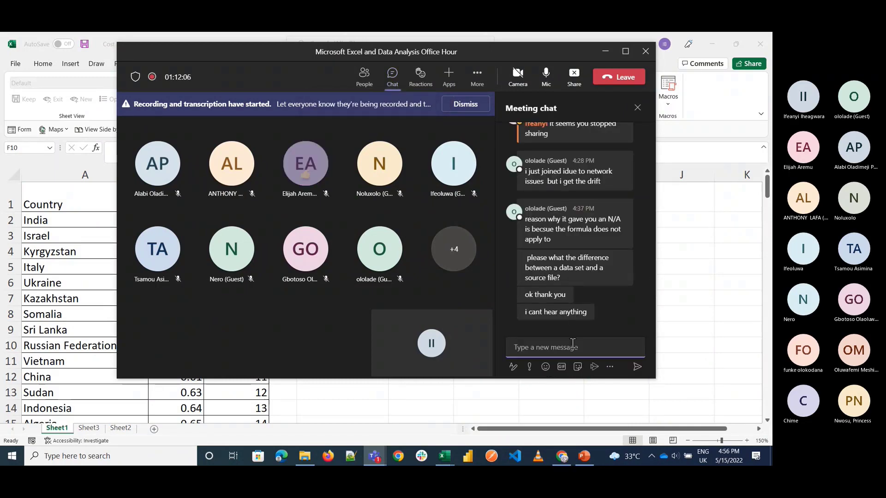
type("Hello")
key("Return")
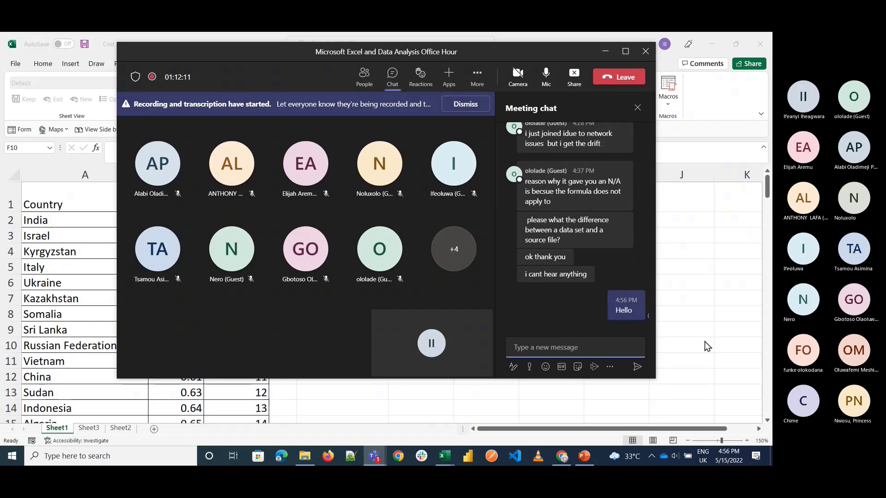
Step: Return to the Cost of 1GB of Data workbook and review the VLOOKUP formulas on Sheet3 and the lookup on Sheet1
key("alt+Tab")
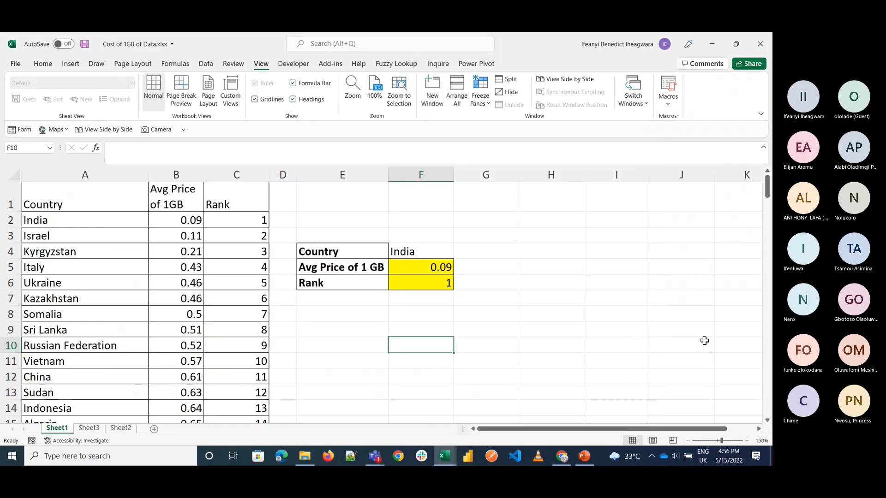
left_click(89, 429)
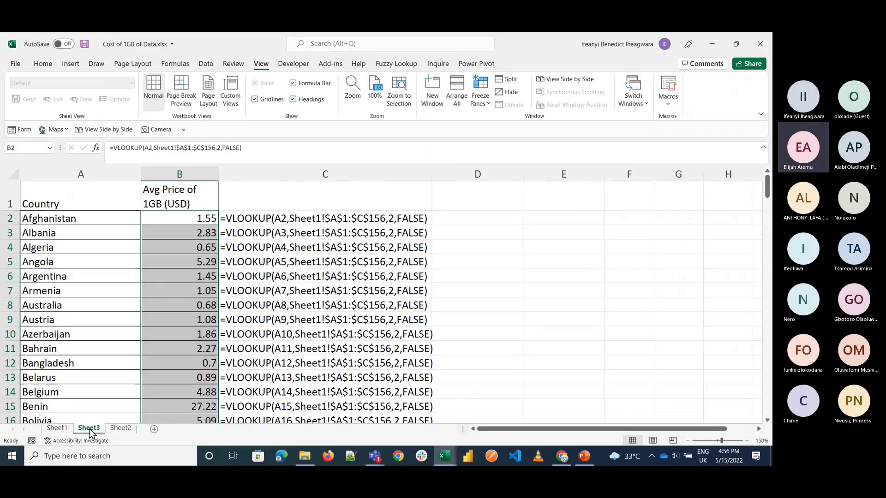
key("ctrl+Page_Down")
left_click(66, 429)
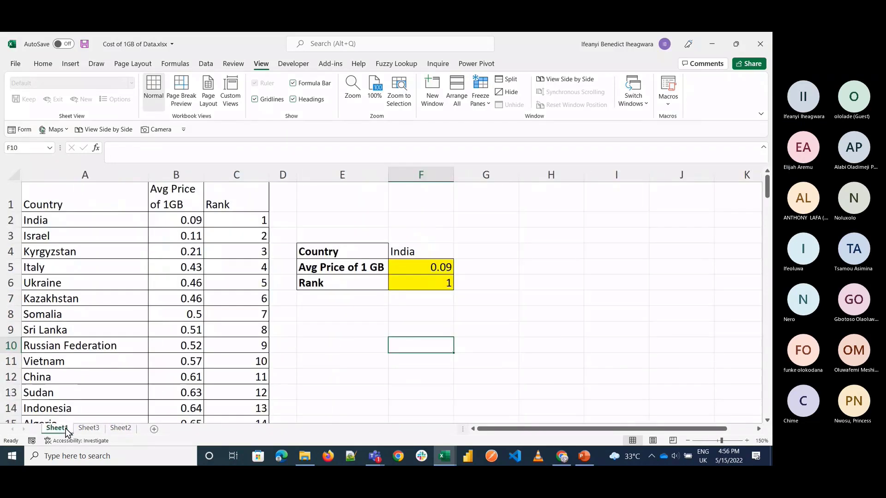
Step: Switch back to the Unicorn_Companies workbook and look through the rows of the company table
left_click(444, 456)
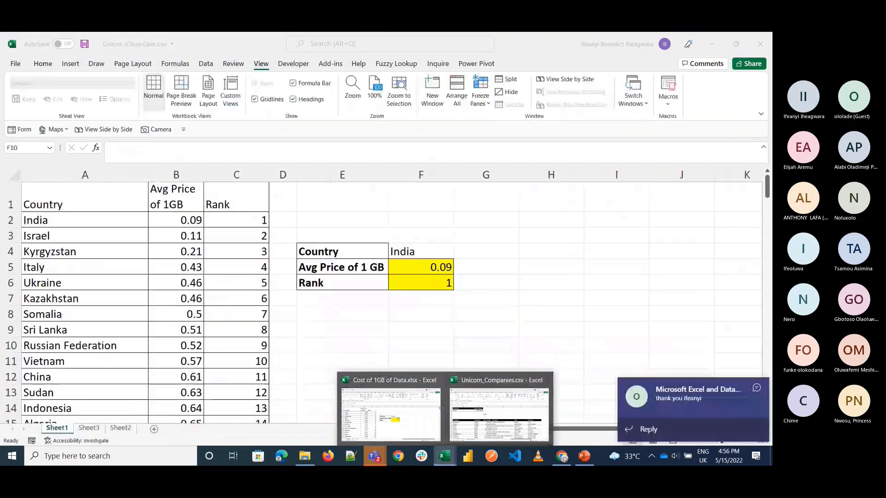
mouse_move(375, 456)
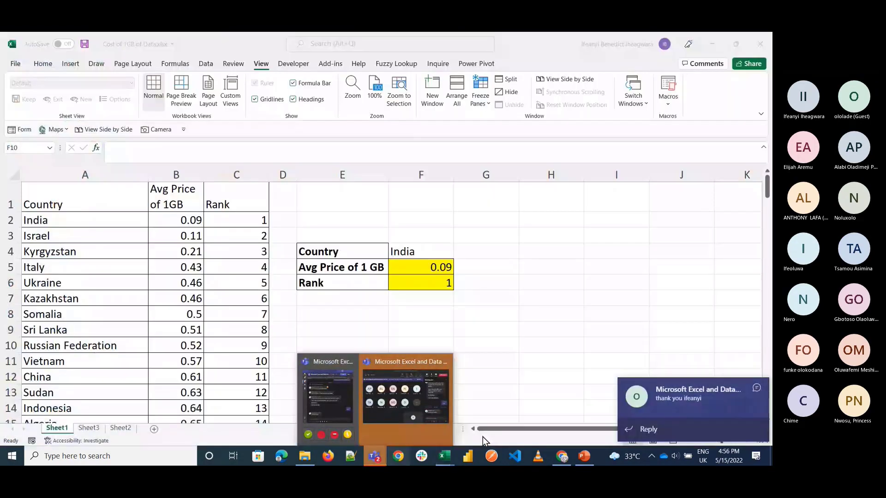
mouse_move(444, 457)
left_click(492, 404)
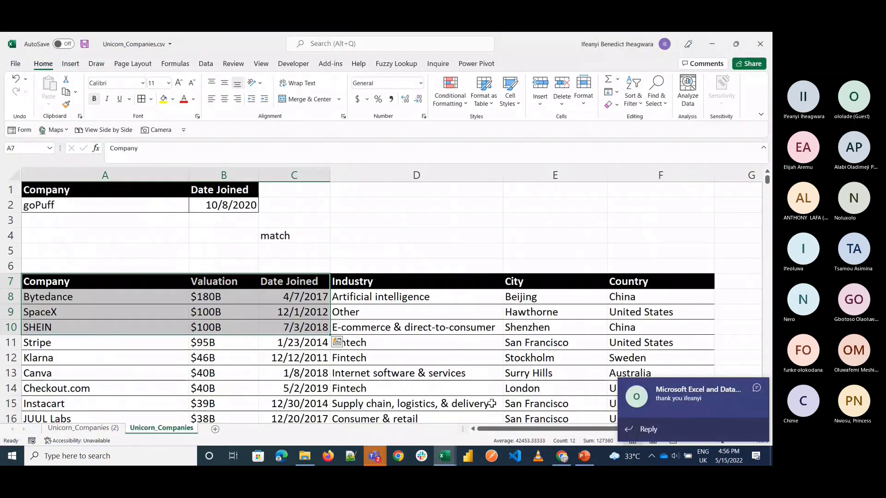
scroll(258, 310, "down", 4)
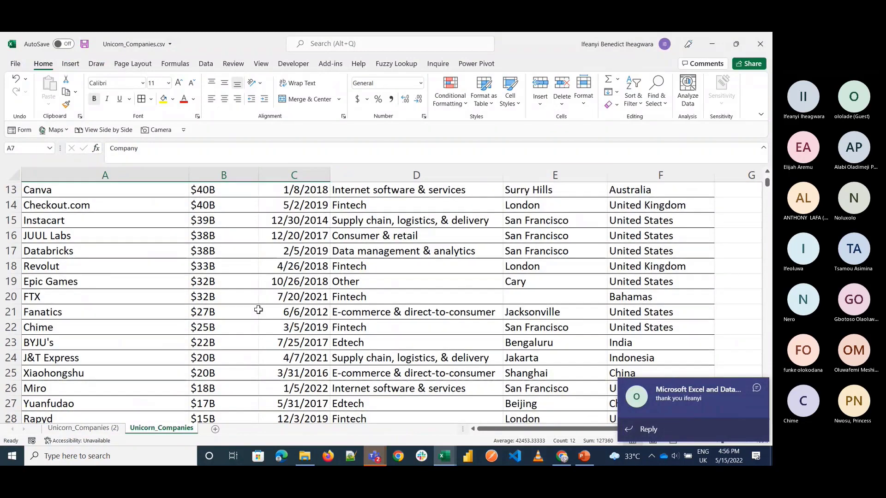
scroll(258, 310, "up", 4)
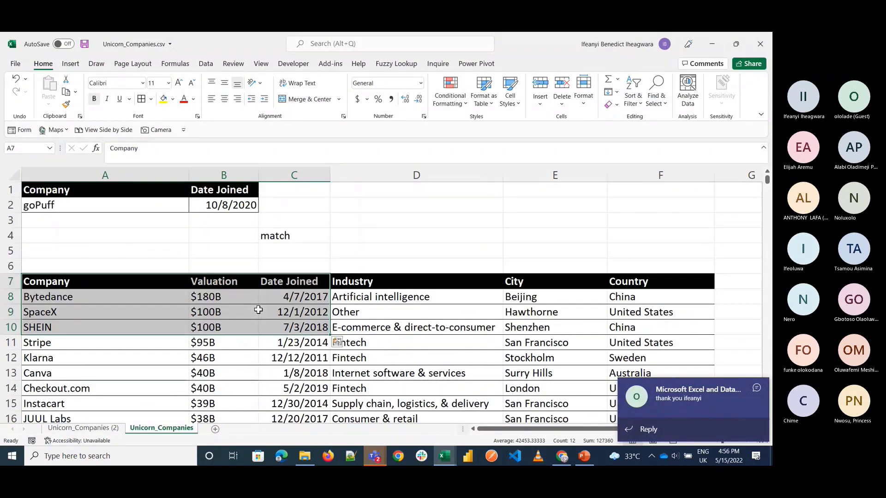
mouse_move(305, 455)
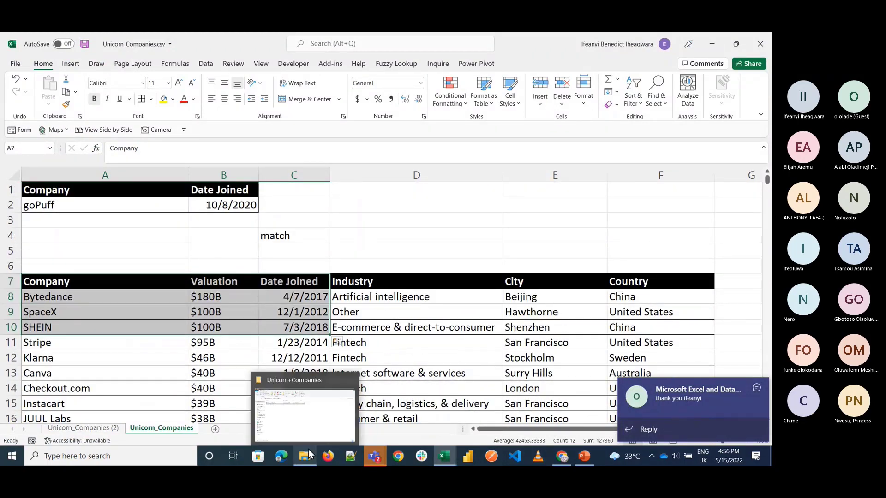
mouse_move(297, 399)
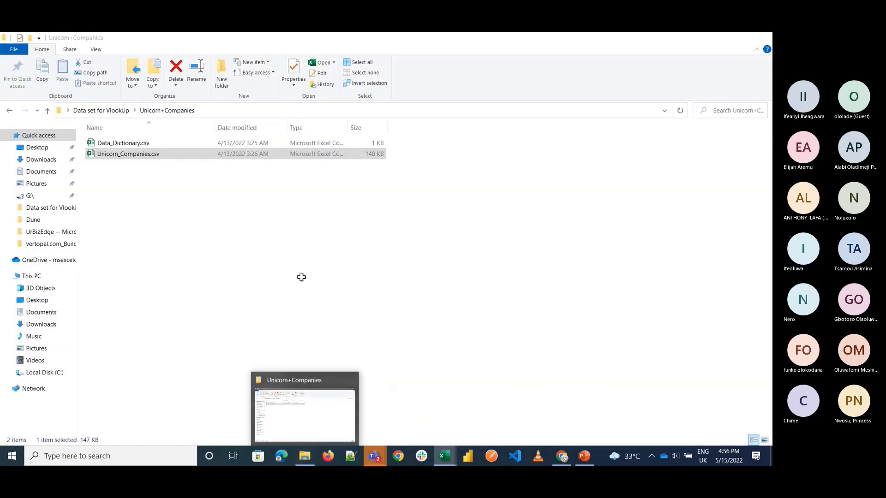
scroll(382, 260, "down", 13)
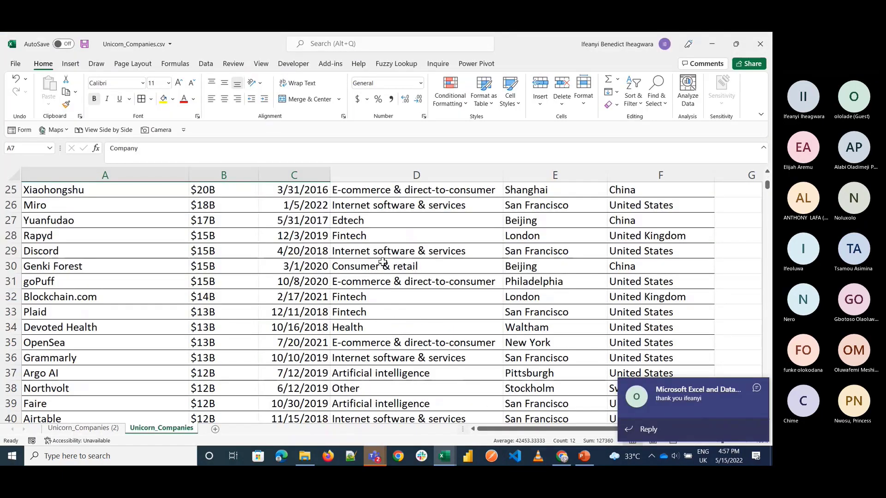
scroll(383, 262, "down", 5)
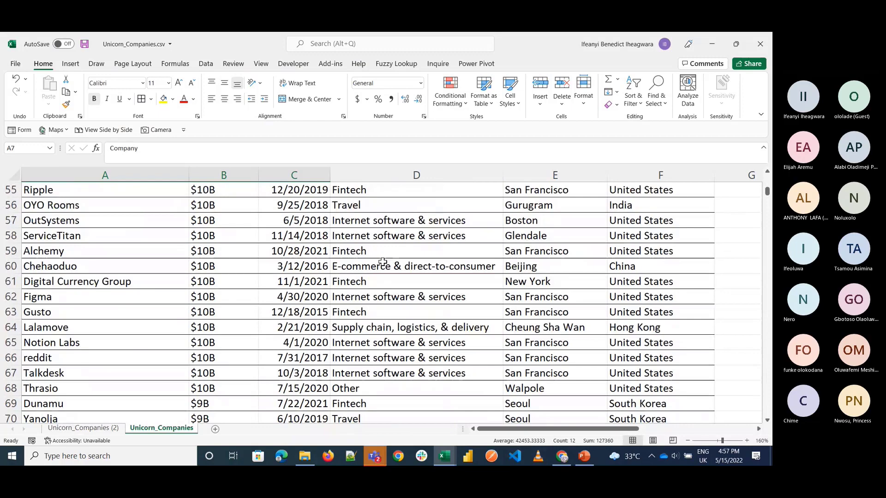
scroll(383, 262, "up", 18)
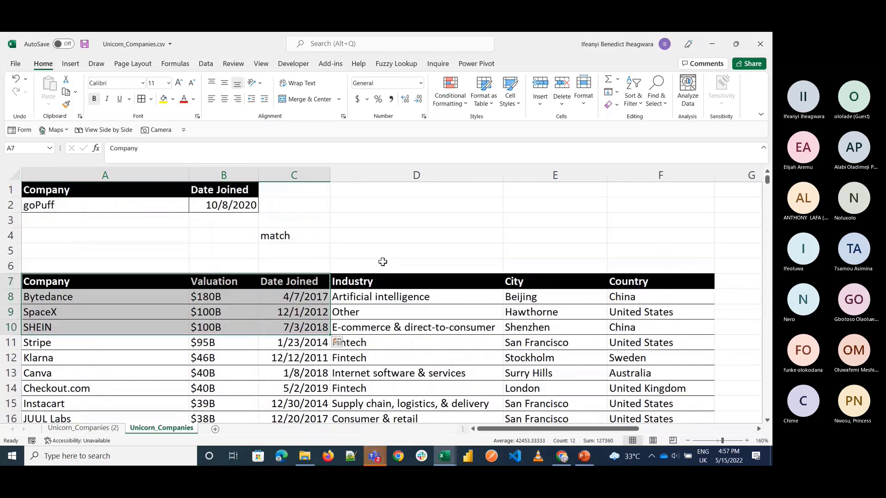
Step: Open Multilevel sorting.xlsx from the UrBizEdge -- Microsoft Excel Training Materials folder and view its Sheet2
left_click(308, 456)
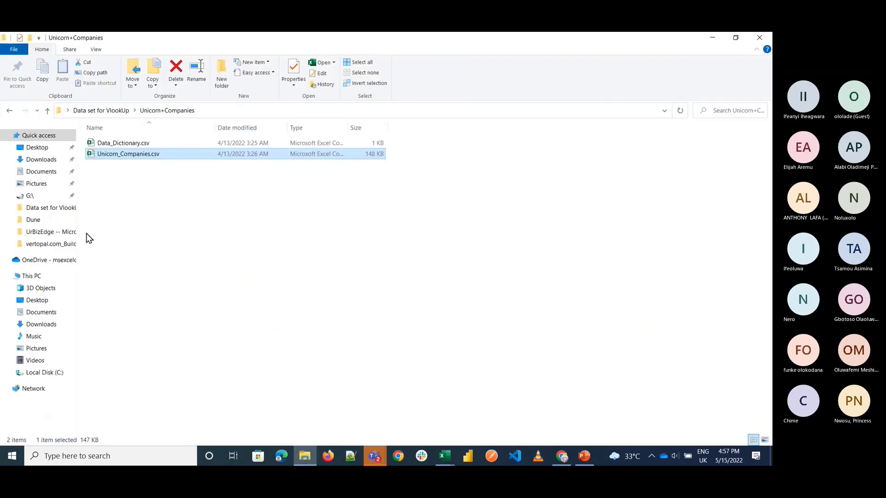
left_click(60, 233)
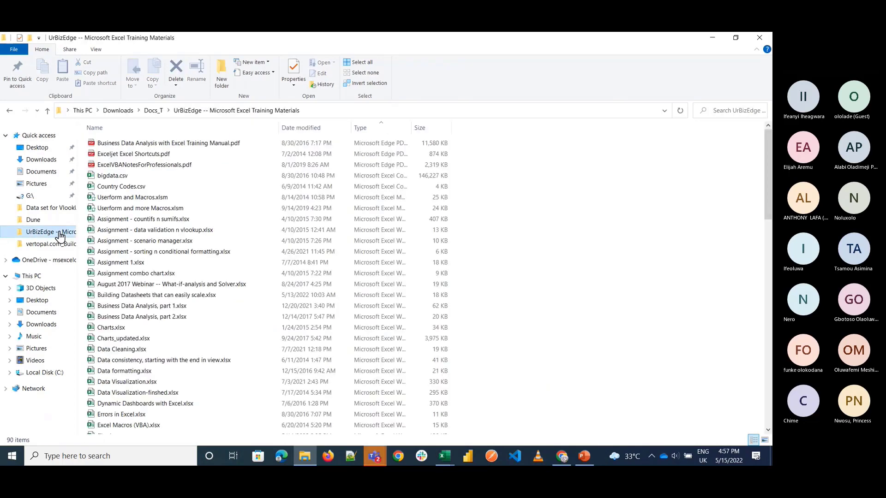
scroll(216, 313, "down", 17)
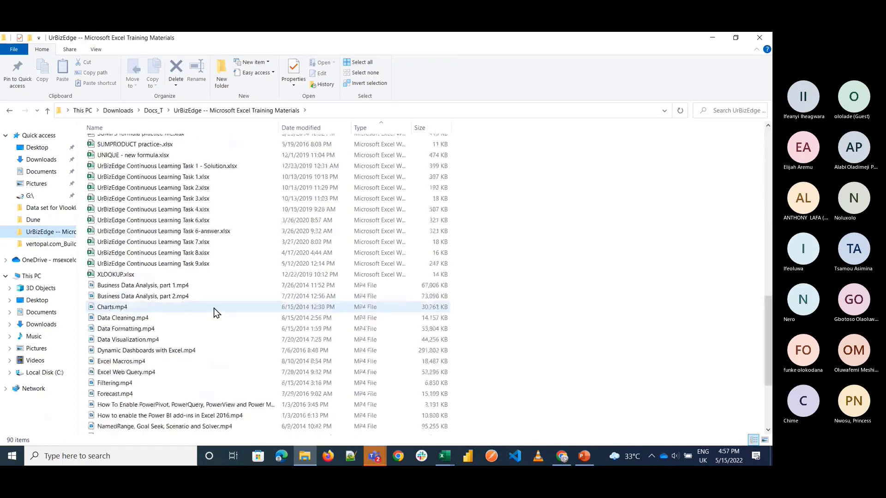
scroll(215, 312, "up", 5)
double_click(152, 307)
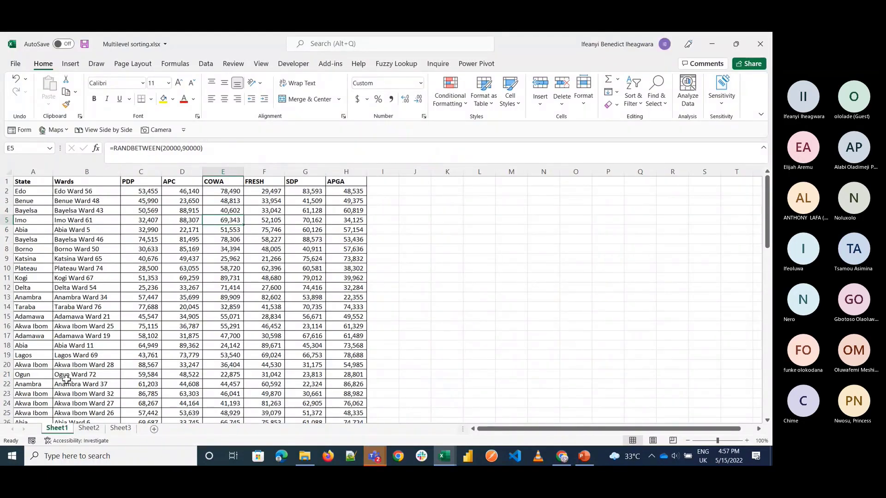
left_click(89, 428)
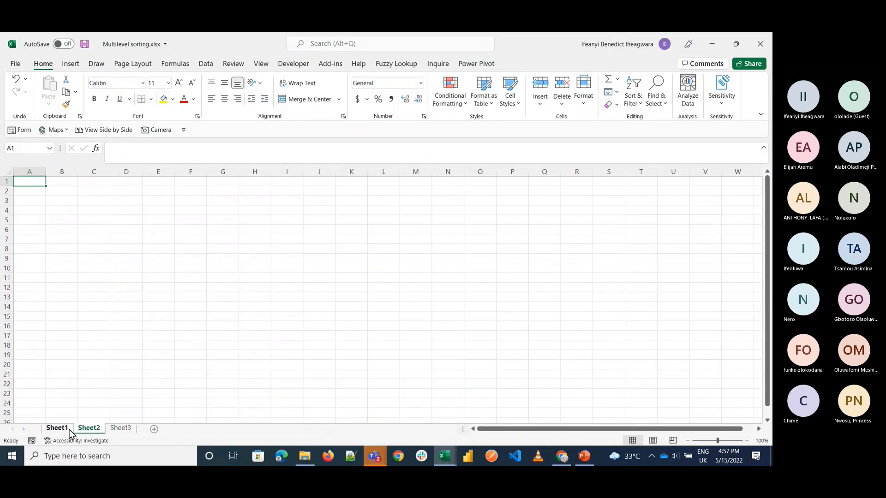
Step: View Sheet1 of the Multilevel sorting workbook and look over its State and Wards columns
left_click(70, 433)
scroll(358, 319, "down", 1)
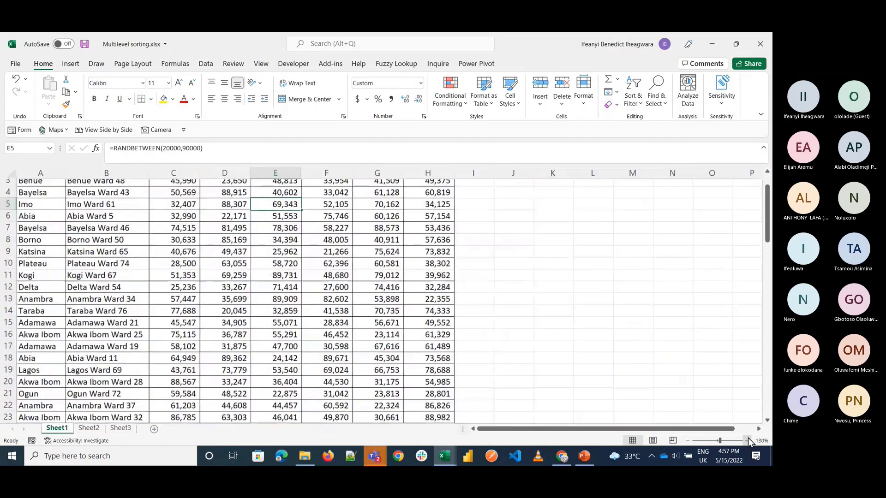
scroll(358, 319, "up", 4, "ctrl")
scroll(358, 319, "up", 1)
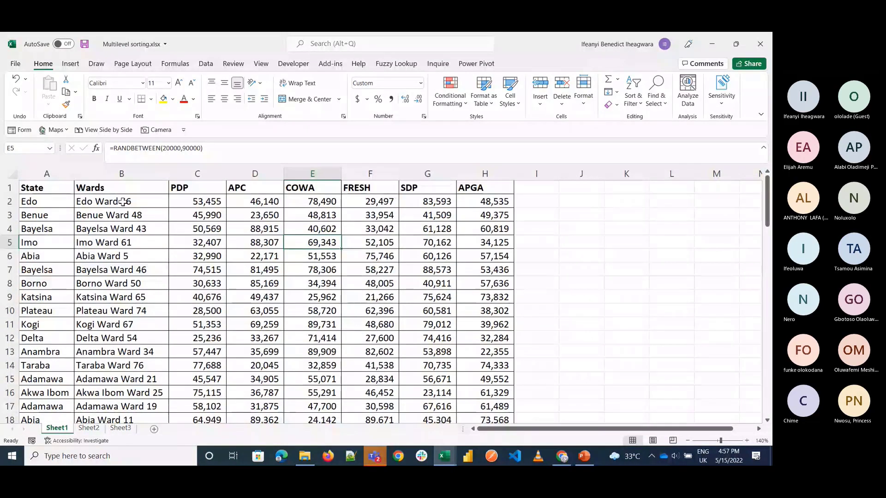
left_click(51, 206)
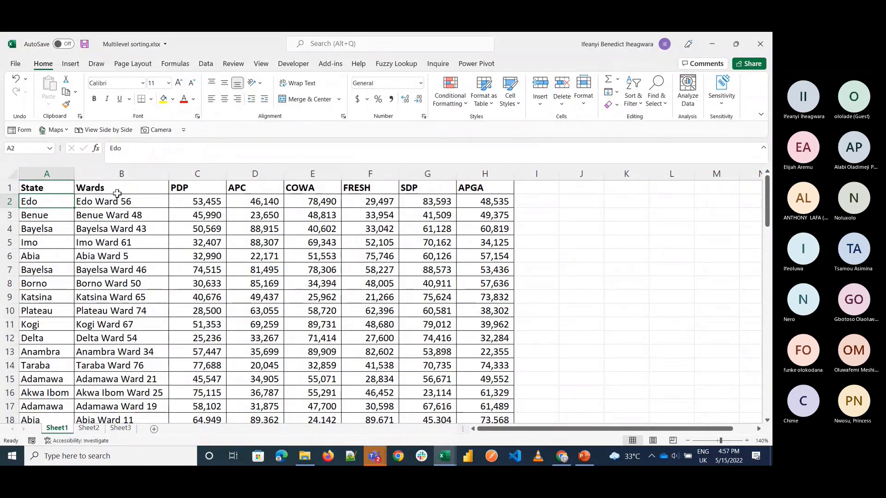
double_click(60, 194)
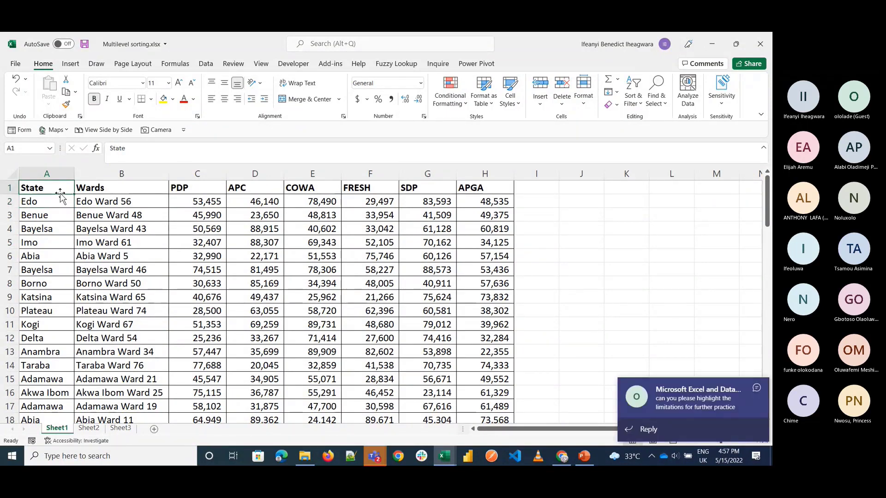
Step: Read the newest message in the Teams meeting chat and return to the Cost of 1GB of Data workbook
left_click(705, 410)
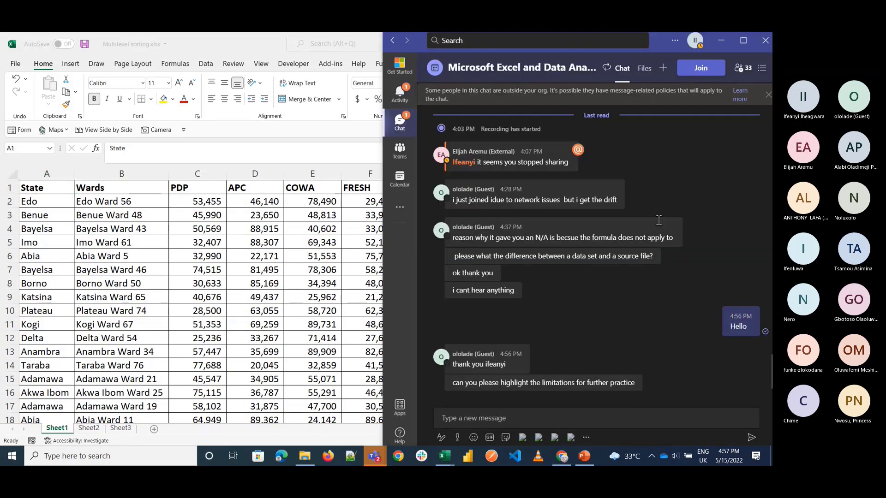
left_click(718, 43)
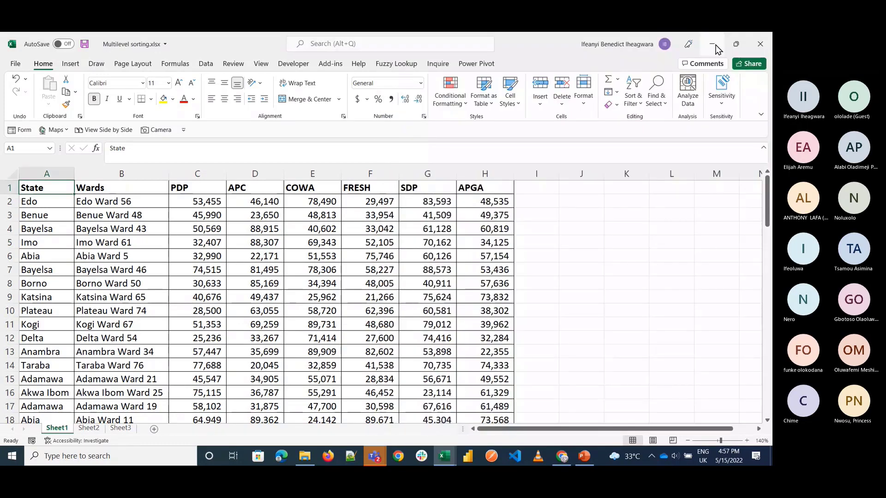
left_click(714, 45)
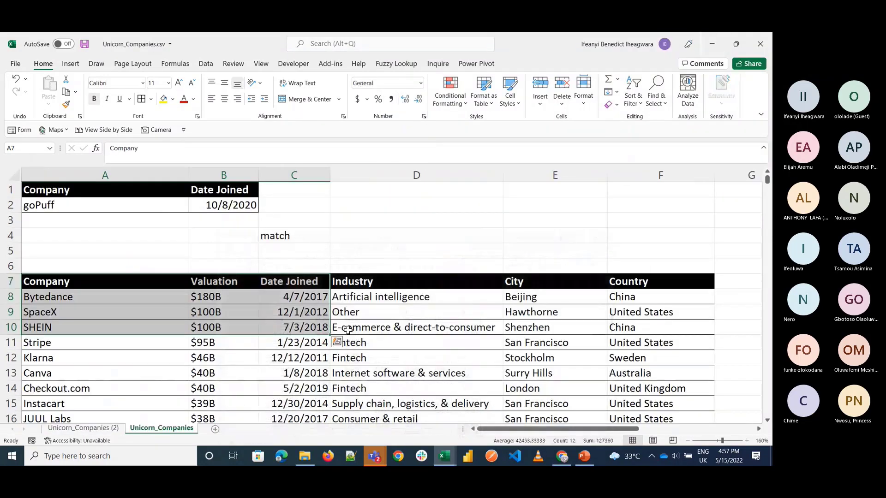
left_click(444, 456)
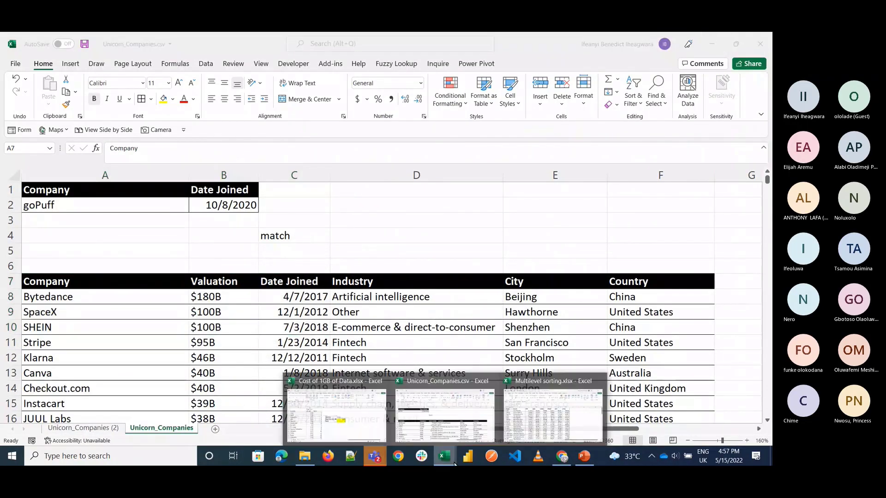
left_click(327, 405)
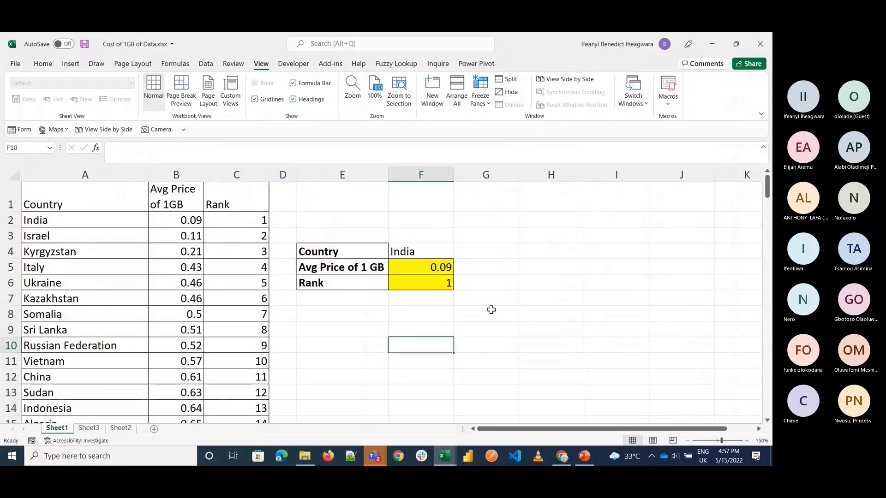
Step: Enter the note "doesn't look back" in cell G8 and widen column G to fit it
left_click(490, 310)
type("Tabl")
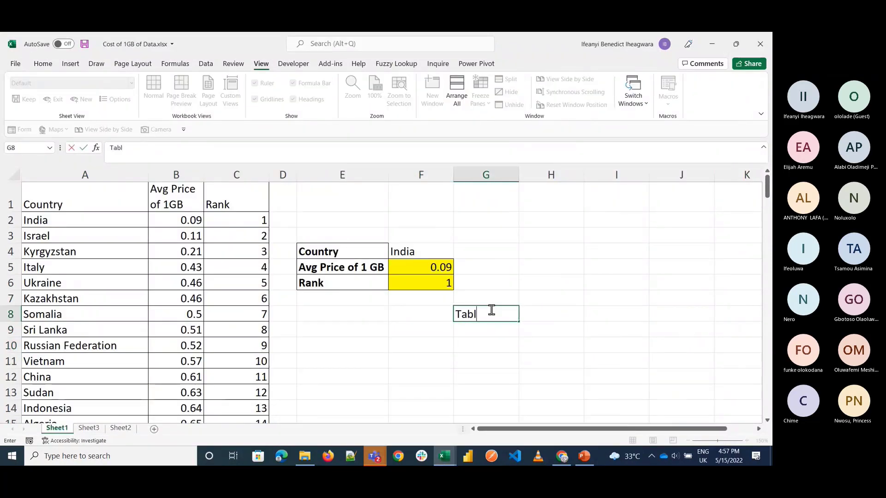
key("BackSpace")
key("BackSpace")
key("BackSpace")
key("BackSpace")
type("Look f")
key("BackSpace")
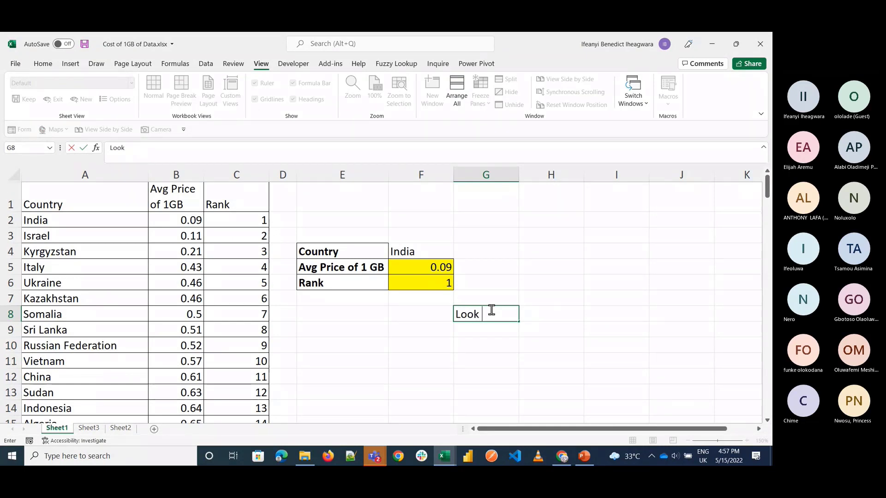
key("BackSpace")
key("BackSpace")
key("BackSpace")
key("BackSpace")
key("BackSpace")
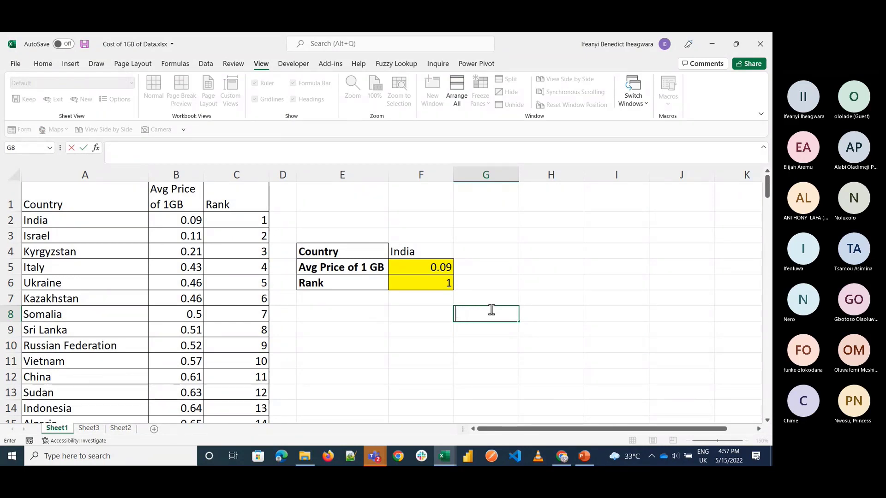
type("doesn't look back")
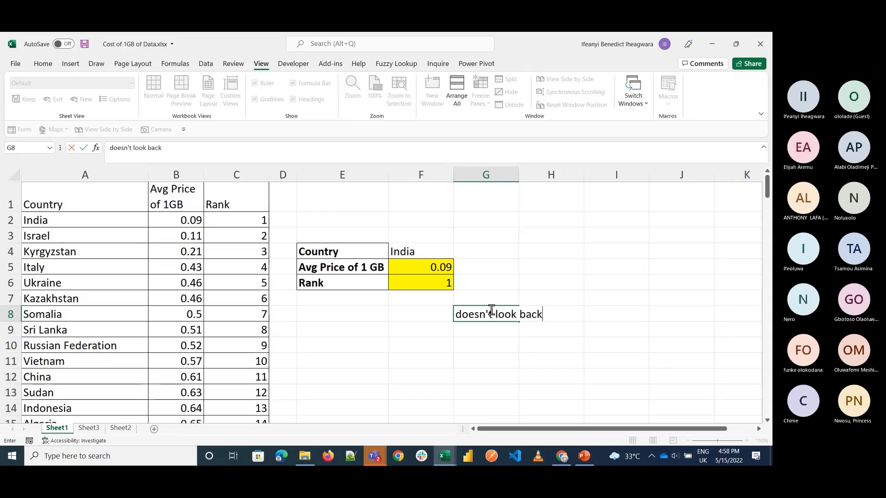
key("ctrl+Return")
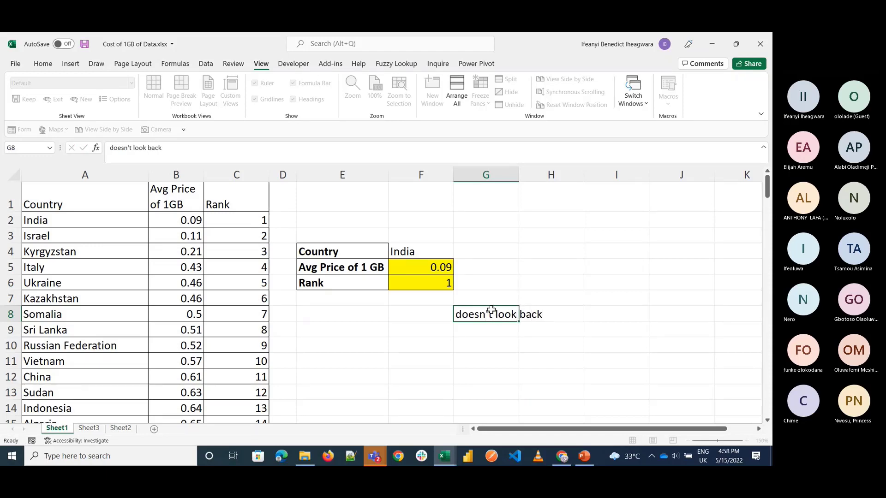
key("Return")
left_click_drag(518, 175, 547, 178)
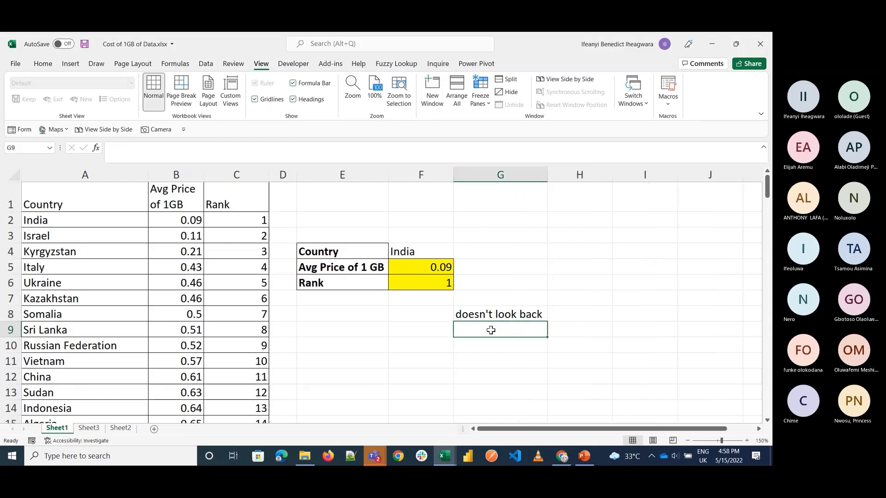
Step: Enter the note "table array" in cell G9
type("Ta")
key("BackSpace")
key("BackSpace")
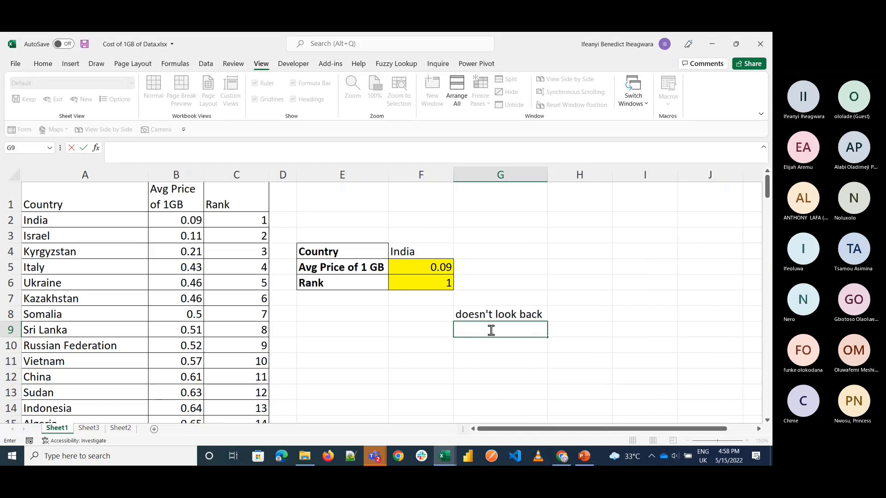
key("Up")
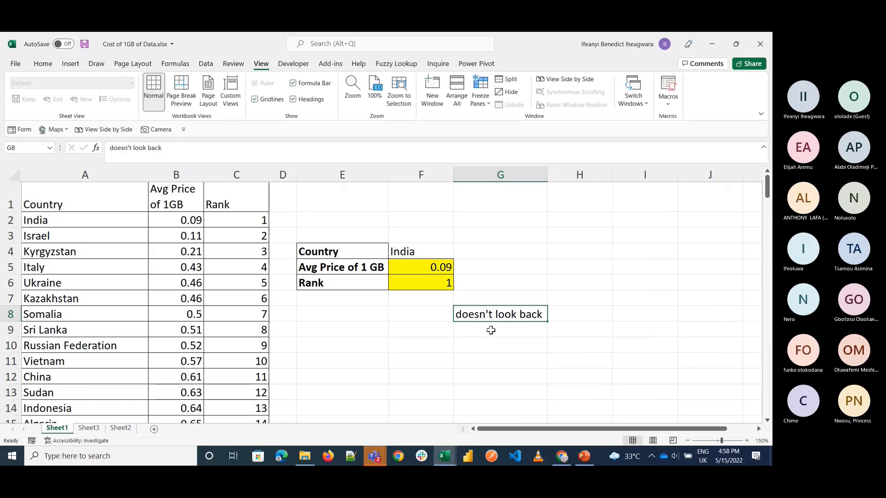
left_click(490, 331)
type("tab")
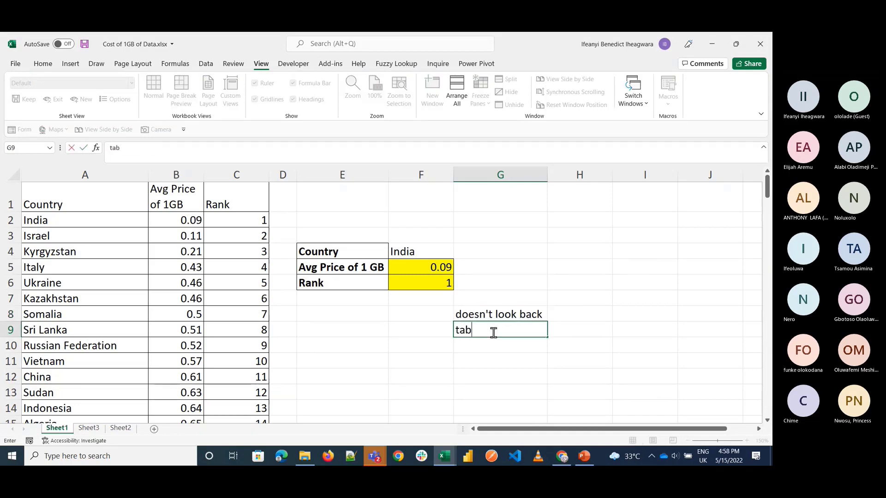
type("le array")
key("Return")
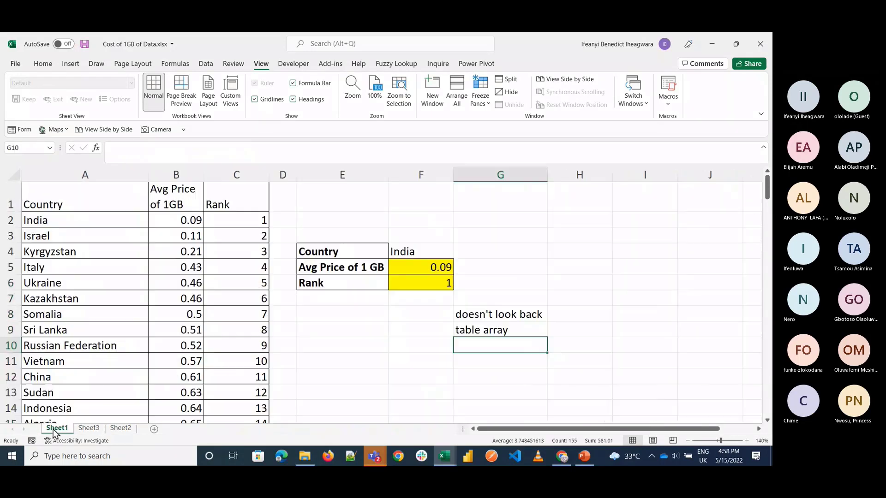
Step: Create a copy of Sheet1 placed before Sheet1 in the same workbook
left_click(79, 428)
right_click(68, 432)
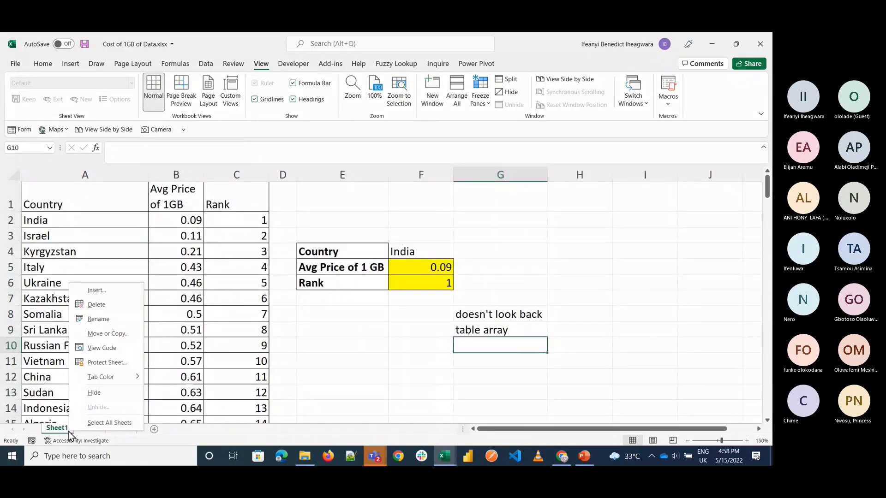
left_click(96, 333)
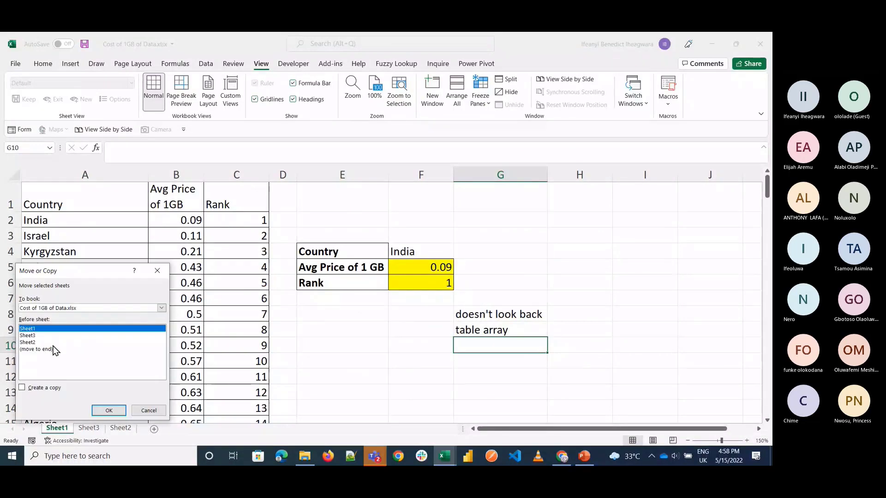
left_click(53, 388)
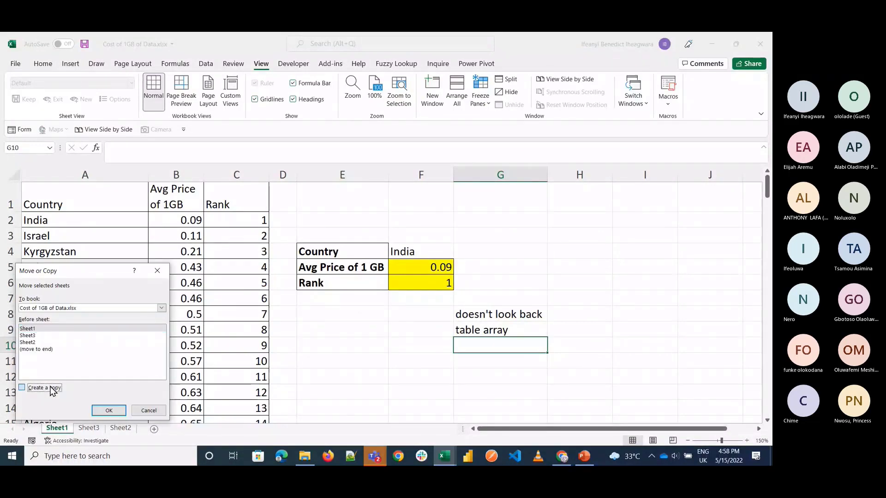
left_click(109, 412)
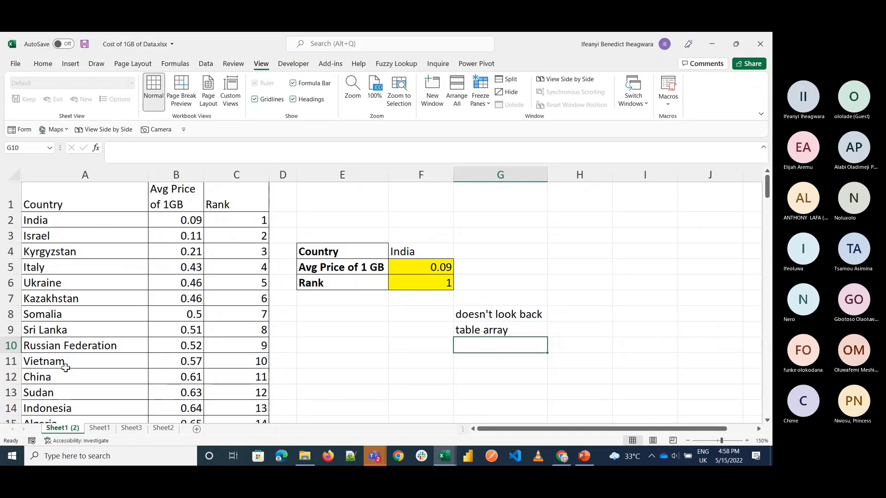
Step: On the original Sheet1, cut the Rank column and insert it ahead of the Country column
left_click(100, 428)
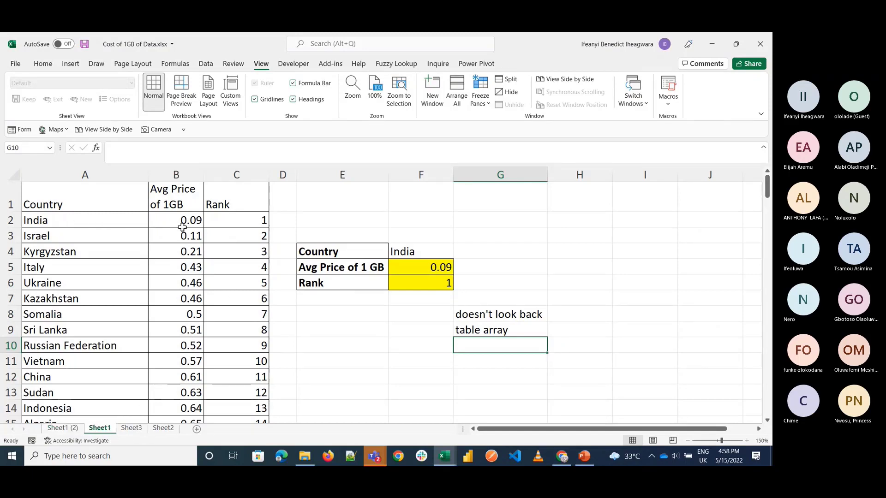
left_click(231, 175)
key("ctrl+x")
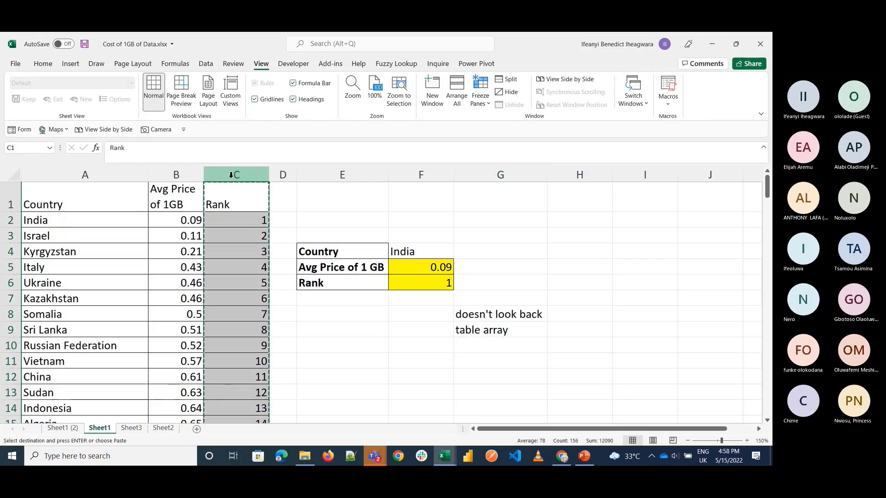
right_click(25, 176)
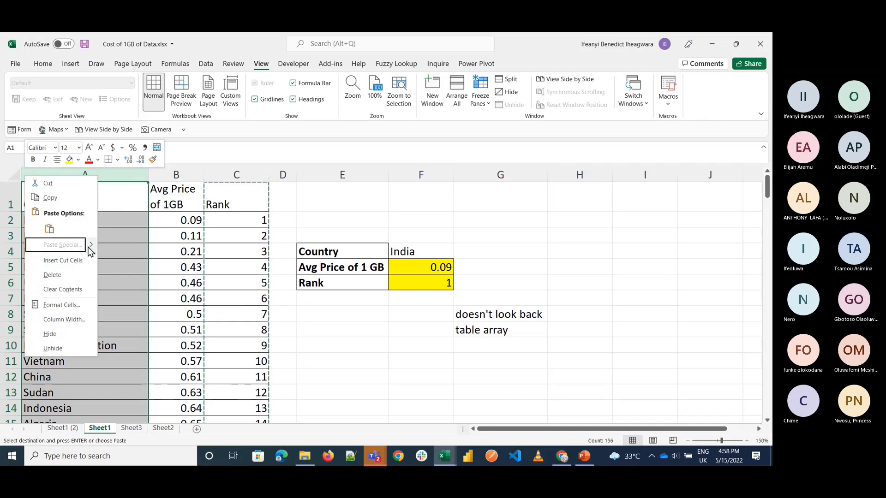
key("Escape")
key("Escape")
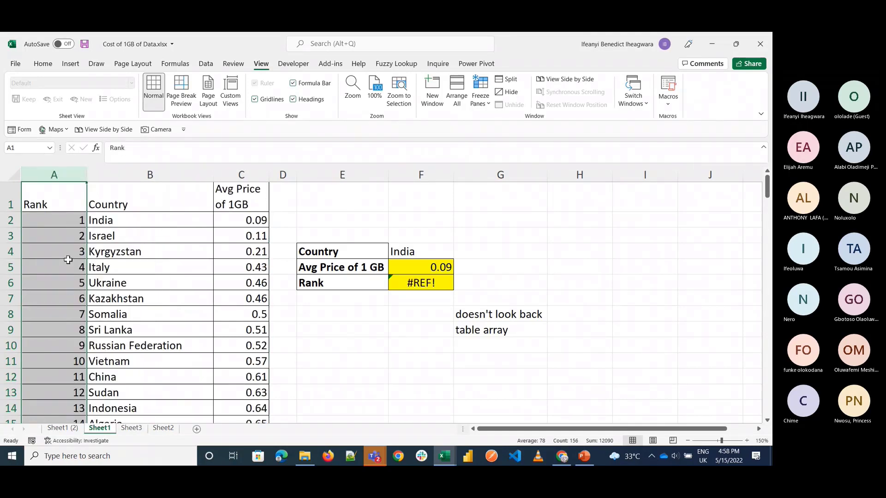
left_click(186, 256)
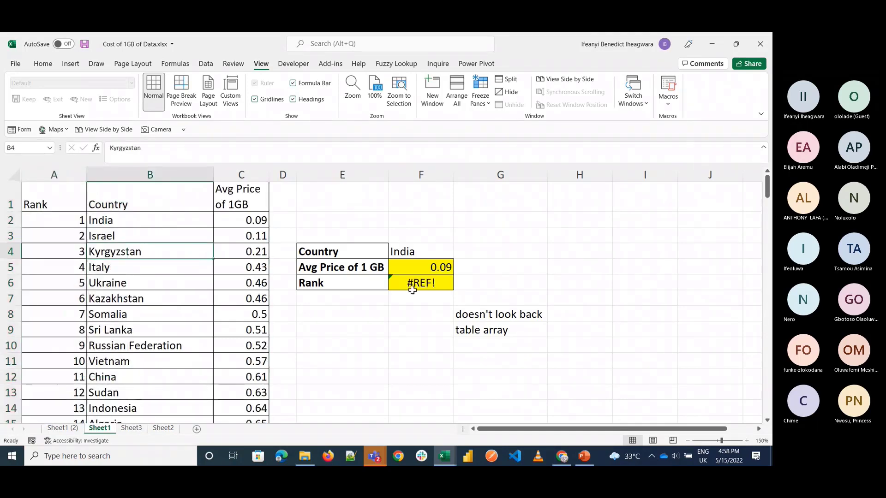
Step: Clear the Rank label and its formula in E6:F6, plus the Avg Price of 1 GB formula in F5
left_click(427, 283)
key("shift+Left")
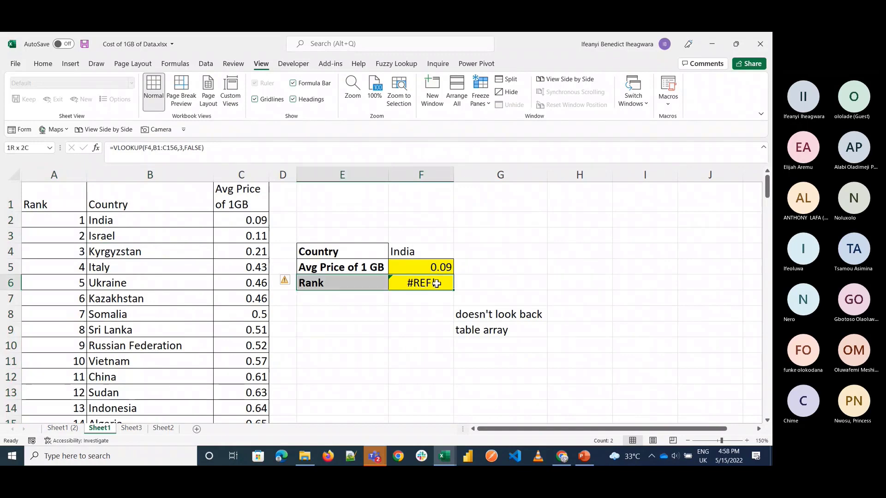
key("Delete")
left_click(400, 266)
key("Delete")
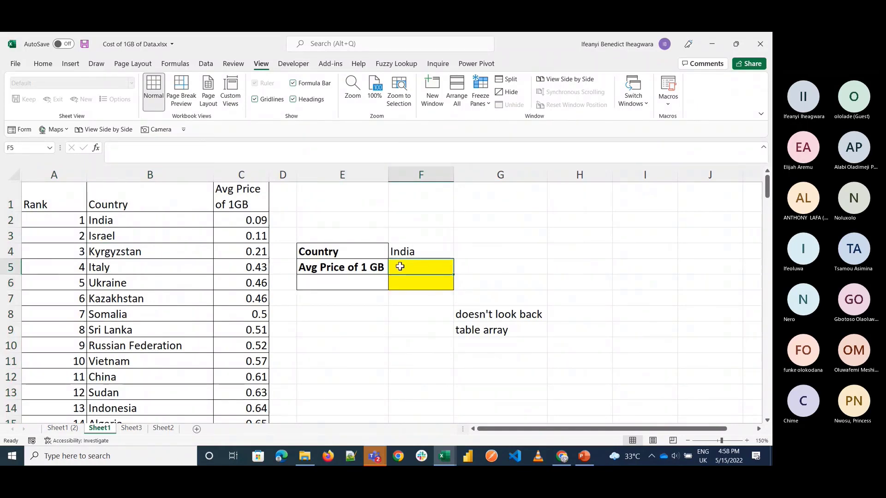
left_click(375, 456)
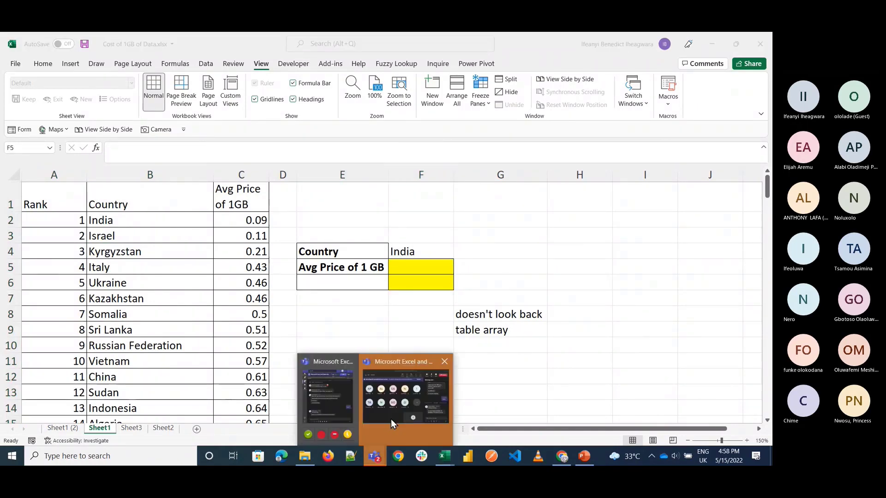
left_click(391, 419)
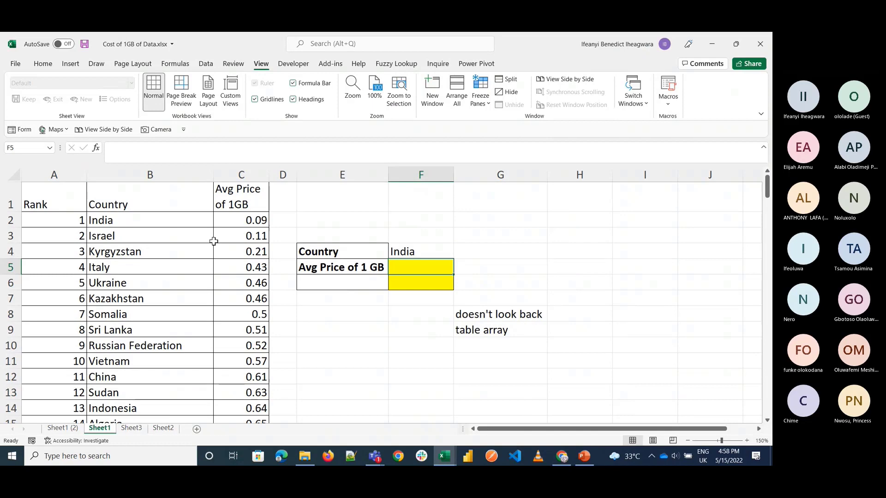
Step: Enter =VLOOKUP(F4,A1:C156,3,FALSE) in F5 to look up the country's average price from the full table including Rank
type("=vloo")
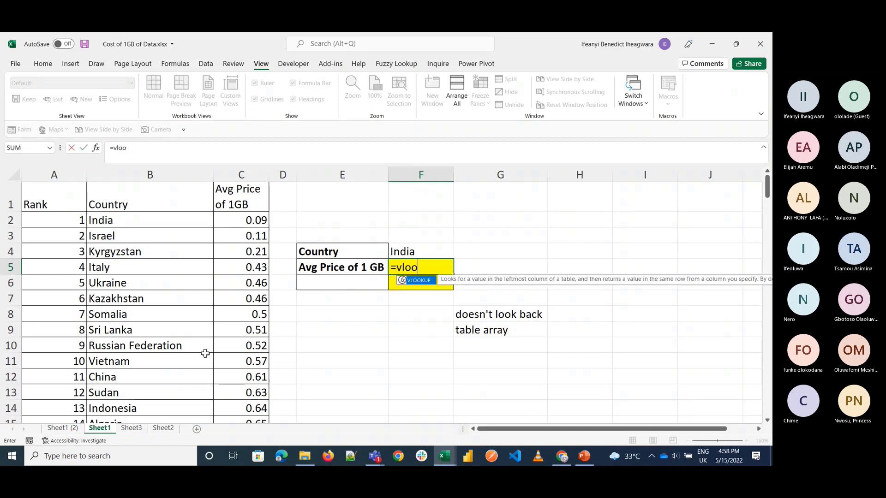
key("Tab")
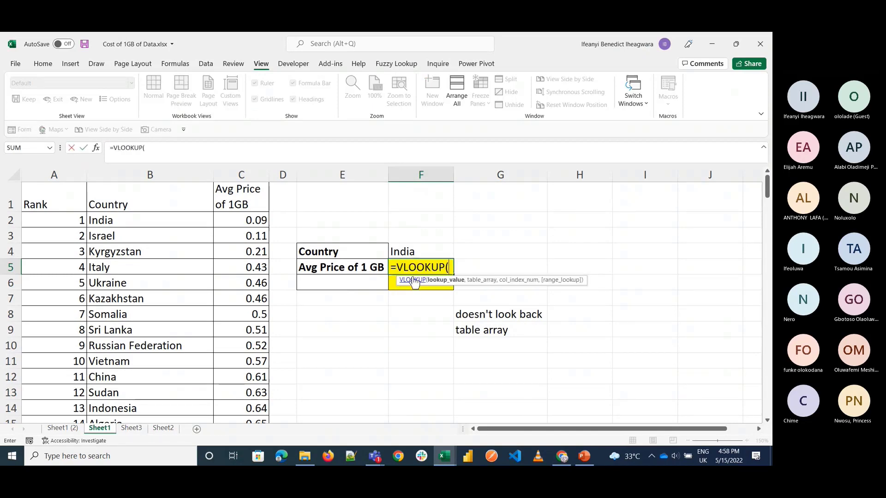
left_click(438, 256)
type(",")
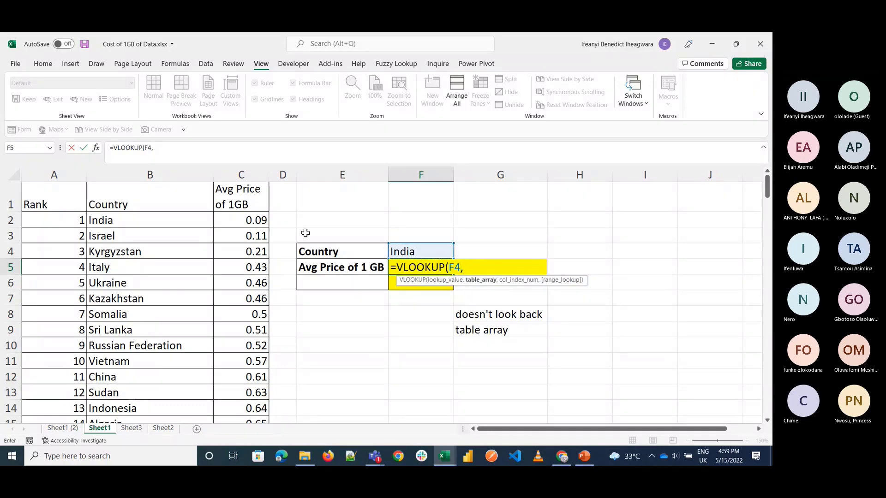
left_click(37, 203)
key("ctrl+shift+Right")
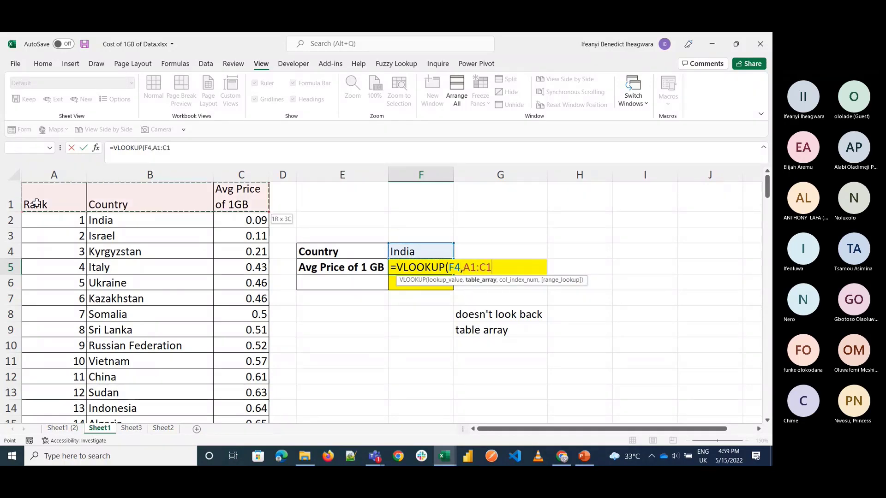
key("ctrl+shift+Down")
type(",")
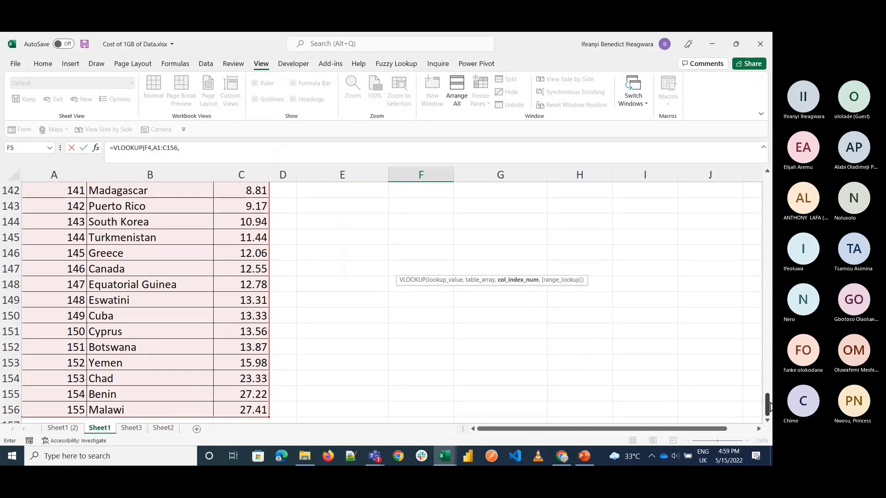
left_click_drag(768, 405, 767, 184)
type("3")
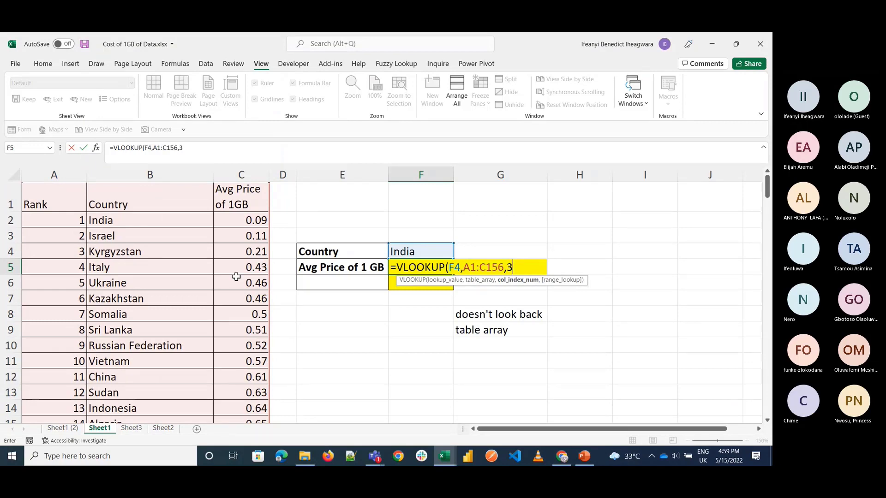
type(",")
key("Down")
key("Tab")
type(")")
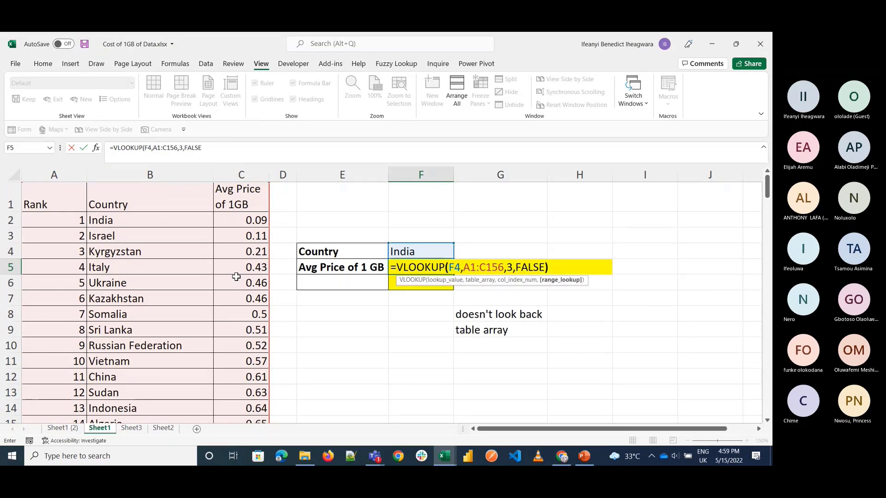
key("Return")
key("Up")
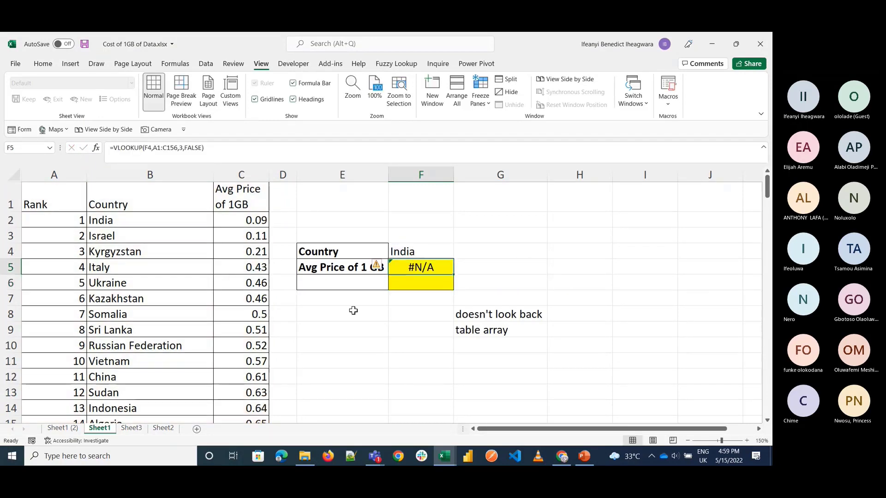
Step: Replace the table array in the F5 VLOOKUP formula with B1:C156 so it starts at the Country column
double_click(426, 276)
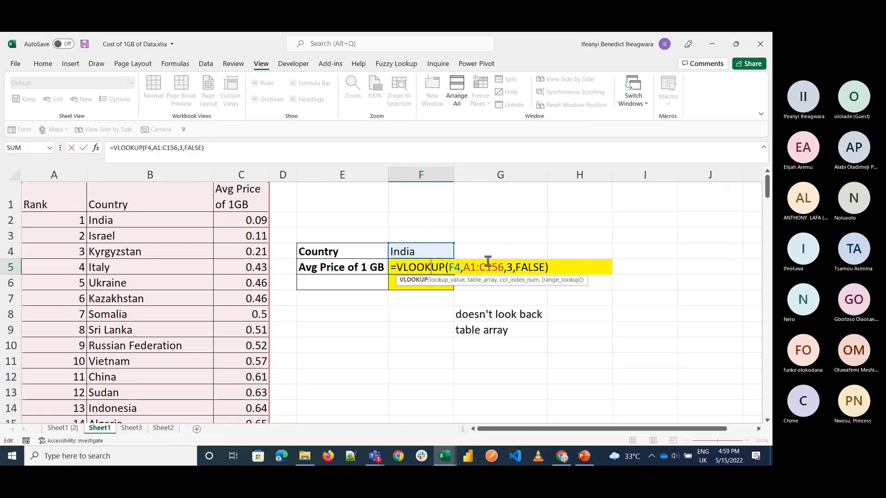
left_click(476, 268)
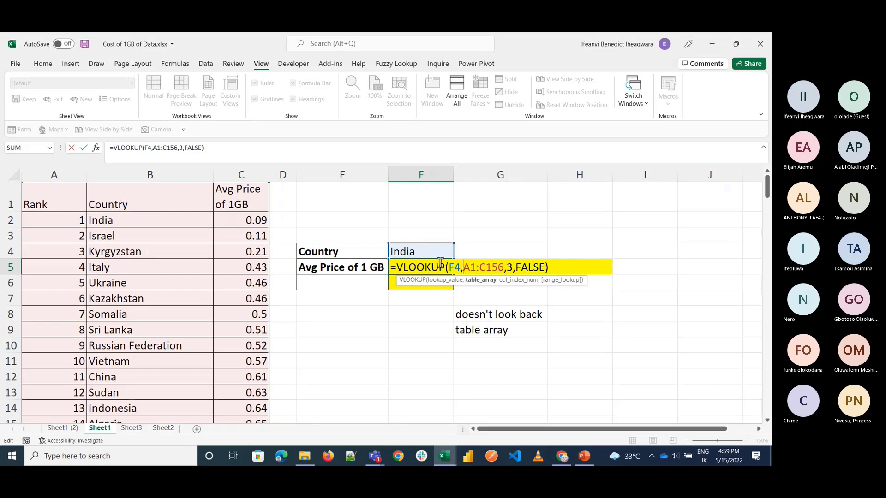
key("shift+Right")
key("shift+Right")
key("shift+Right")
key("shift+Right")
key("shift+Right")
key("shift+Right")
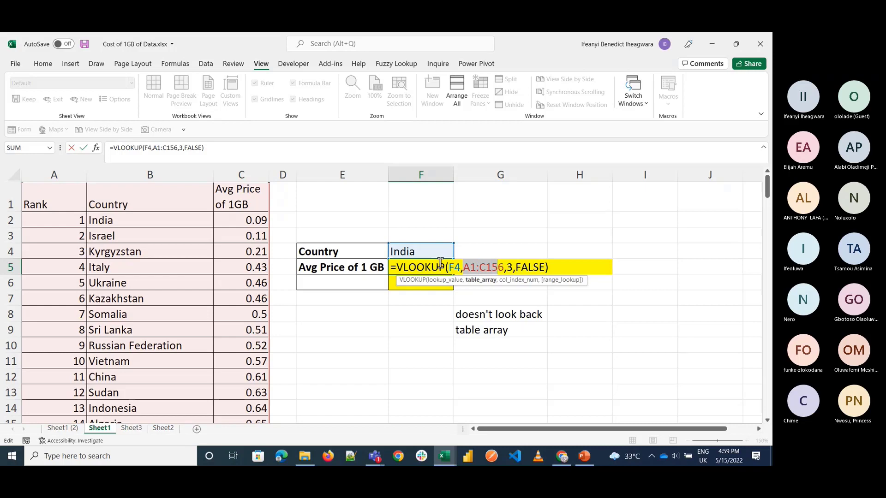
key("Delete")
key("Delete")
left_click(139, 189)
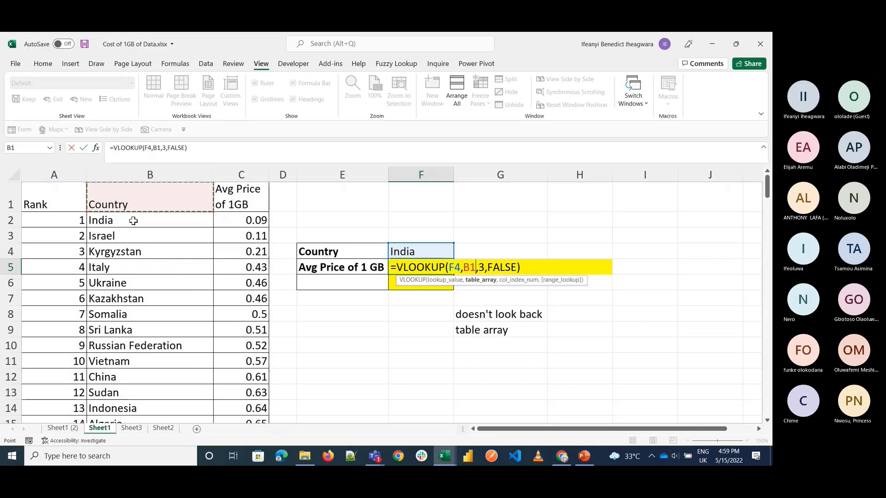
key("shift+Right")
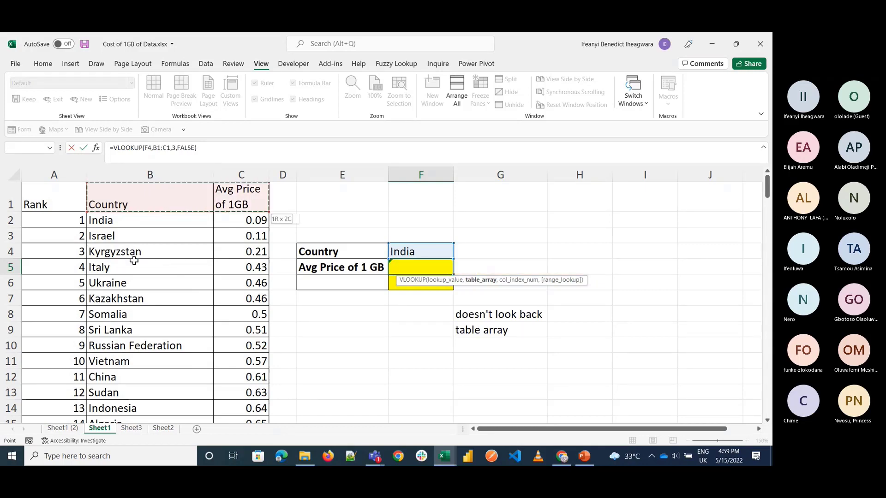
key("ctrl+shift+Down")
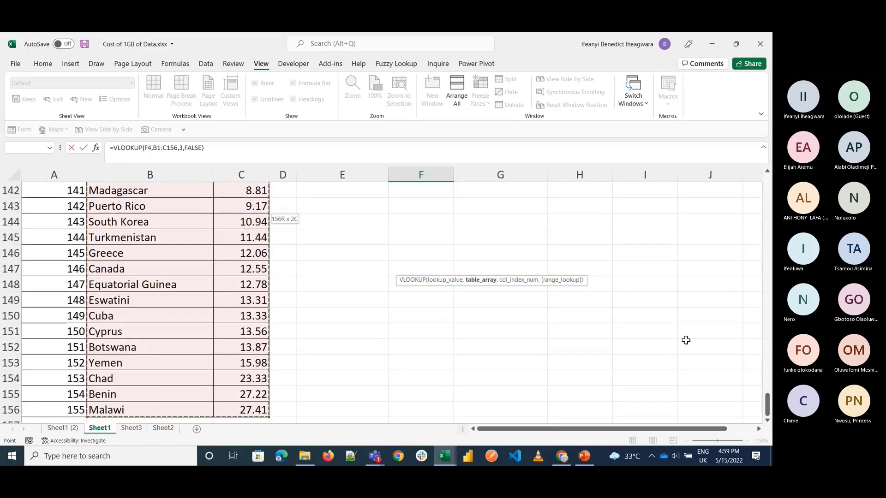
left_click_drag(767, 404, 767, 186)
Step: Set the column index of the F5 VLOOKUP to 2 and commit the formula
left_click(511, 269)
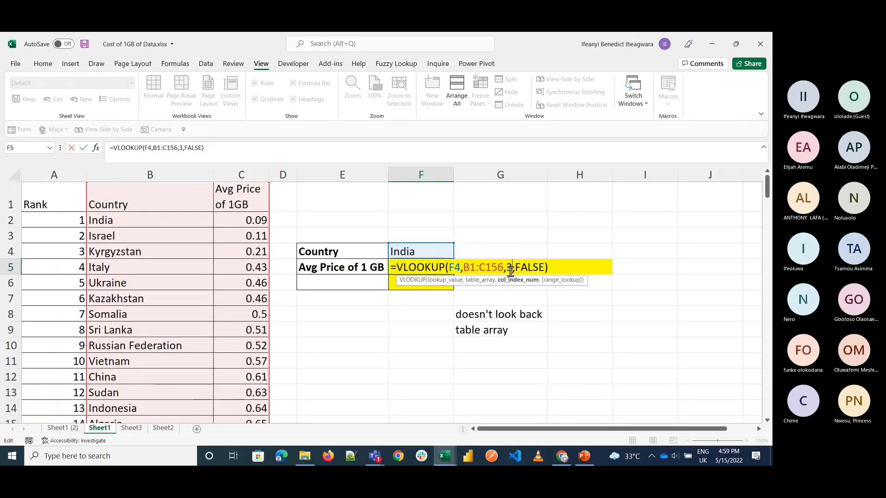
key("BackSpace")
type("2")
key("Return")
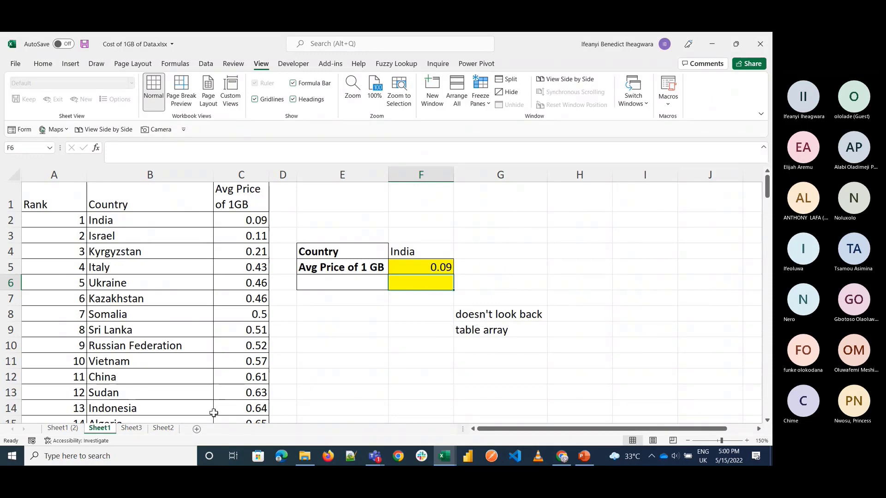
Step: Switch to the Multilevel sorting workbook and copy the Wards column into column J of Sheet1
mouse_move(444, 455)
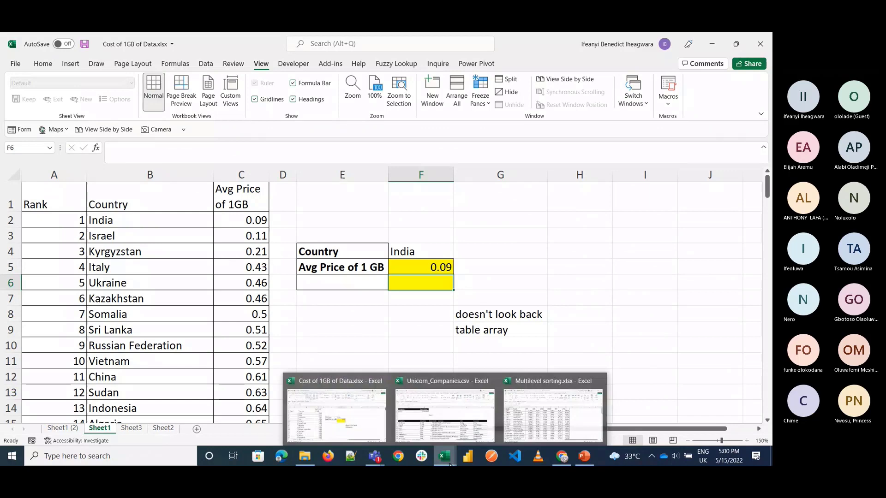
left_click(528, 411)
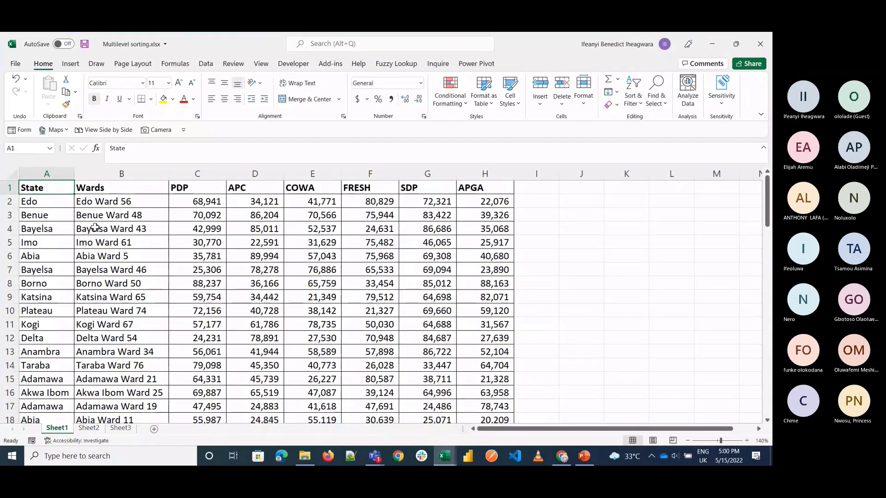
left_click(41, 201)
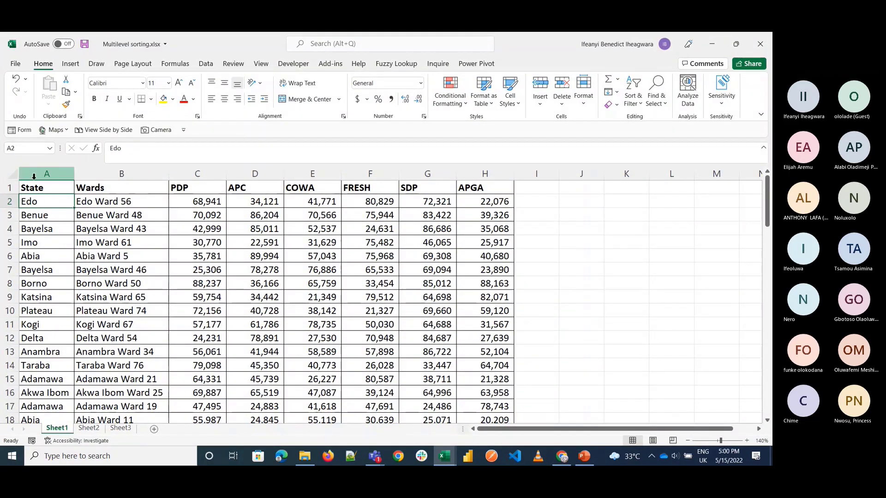
left_click(101, 187)
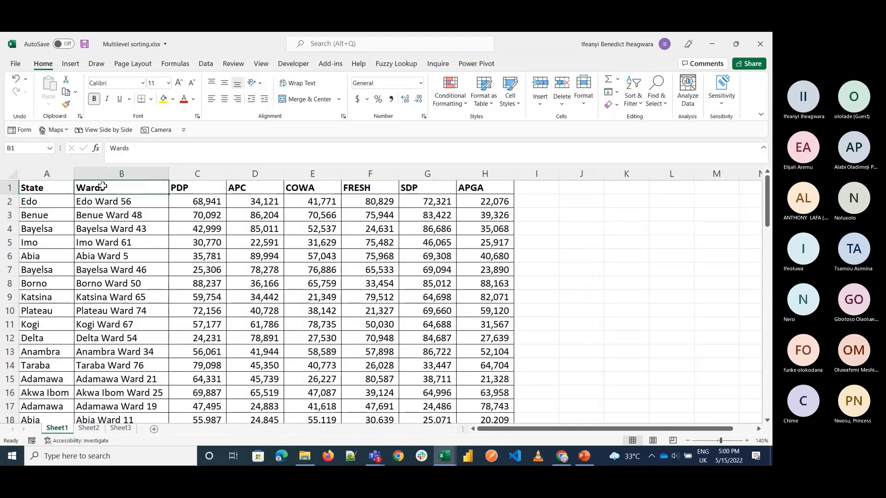
key("shift+Left")
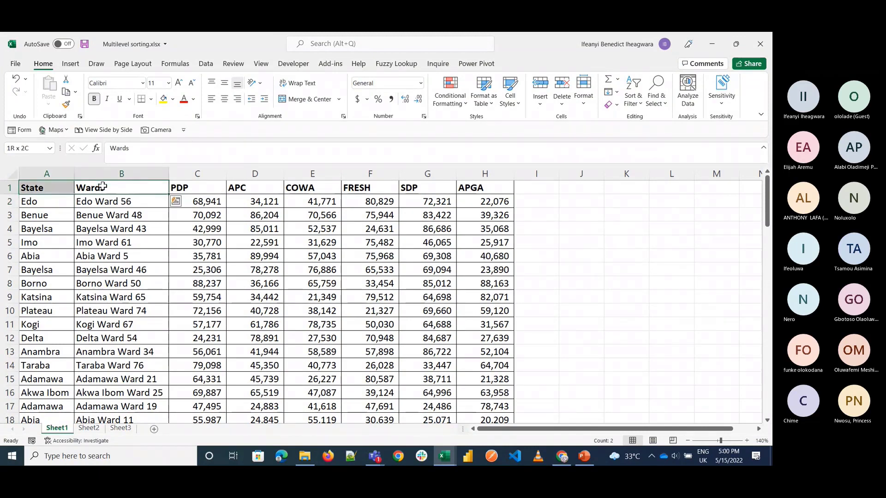
left_click(122, 173)
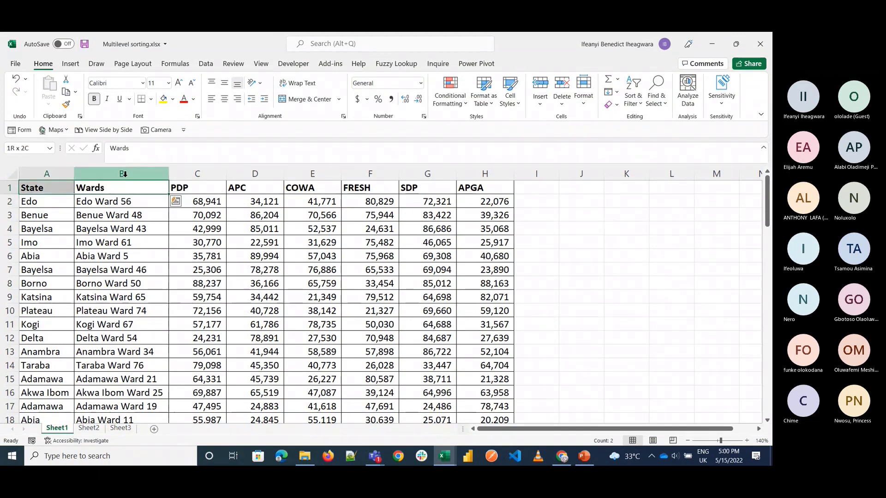
key("ctrl+c")
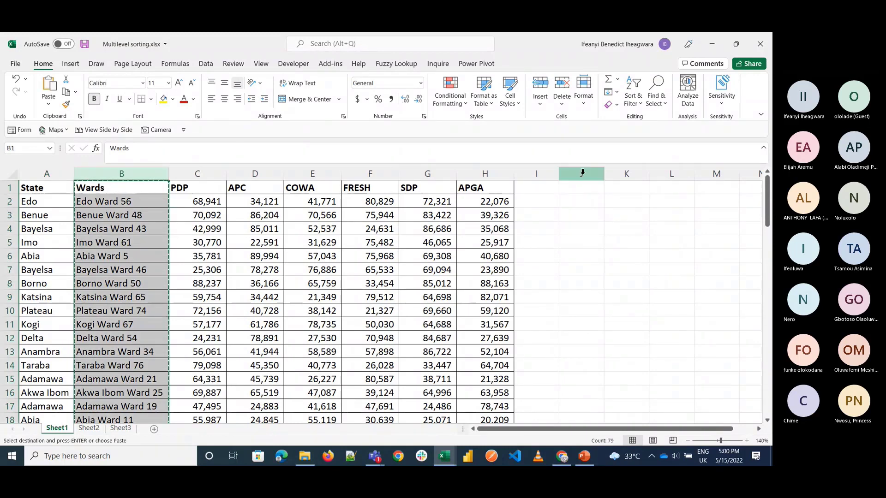
left_click(582, 174)
key("ctrl+v")
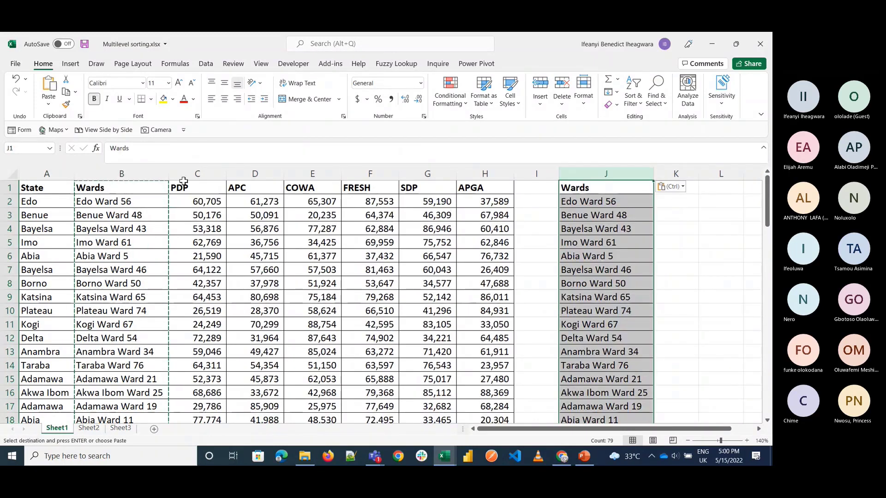
Step: Copy the State header into K1 beside the duplicated Wards column
left_click(44, 190)
key("ctrl+c")
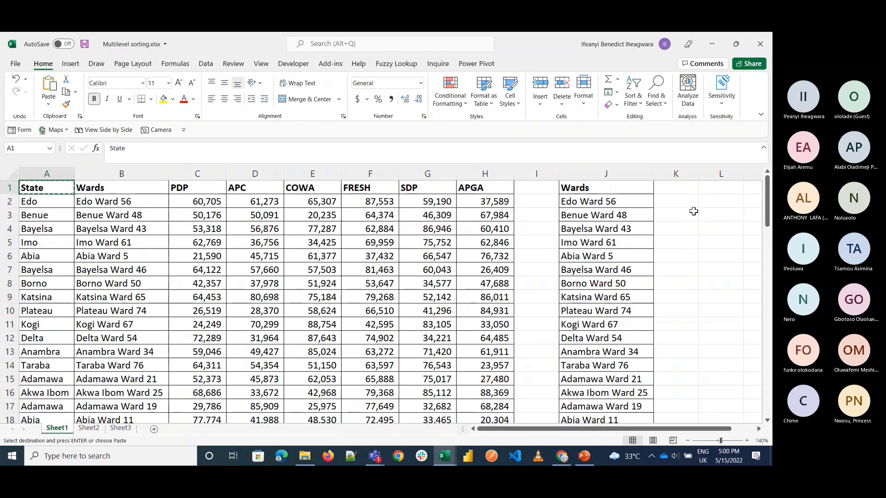
left_click(673, 190)
key("ctrl+v")
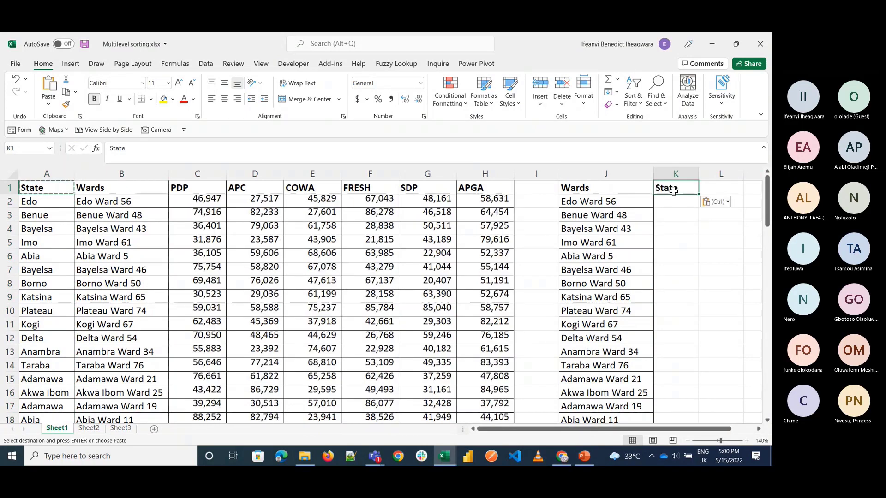
Step: Examine the formula behind the first PDP value in C2, leaving it as it is
double_click(204, 201)
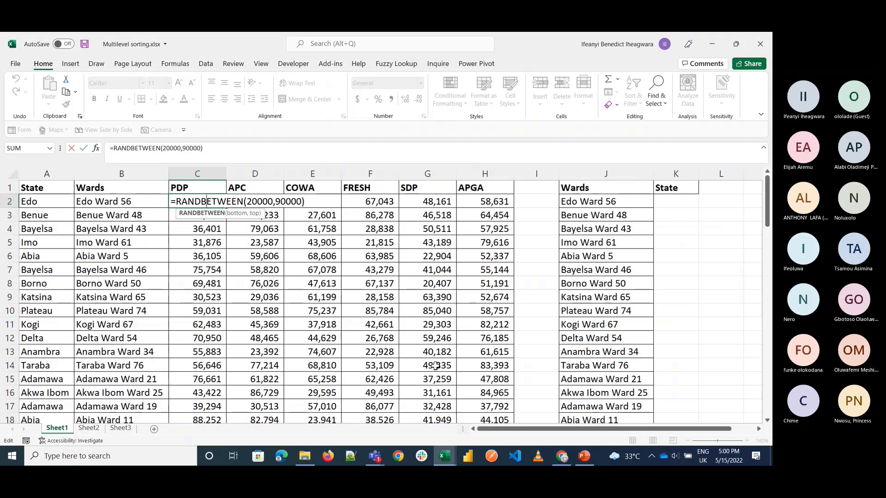
key("ctrl+Return")
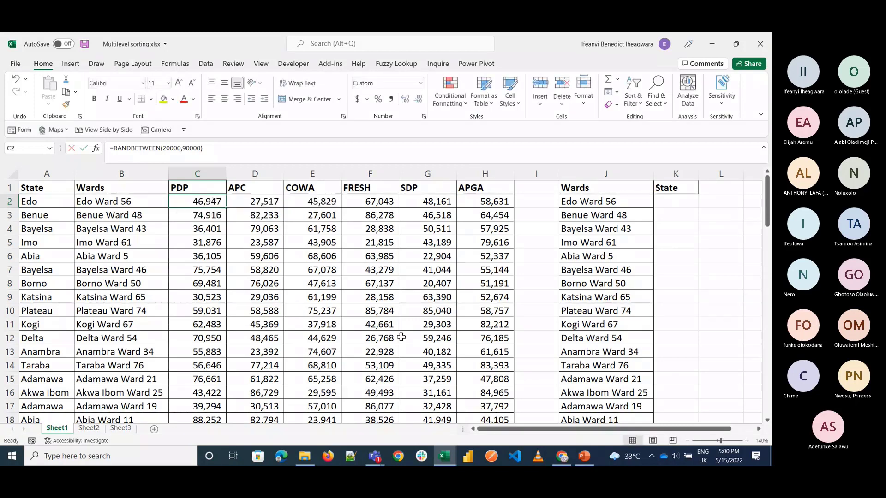
left_click(660, 254)
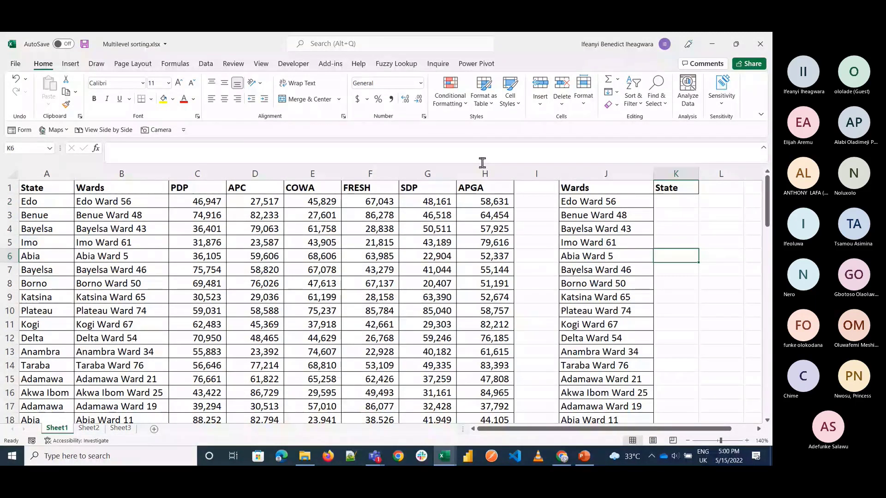
left_click(663, 205)
type("=vloo")
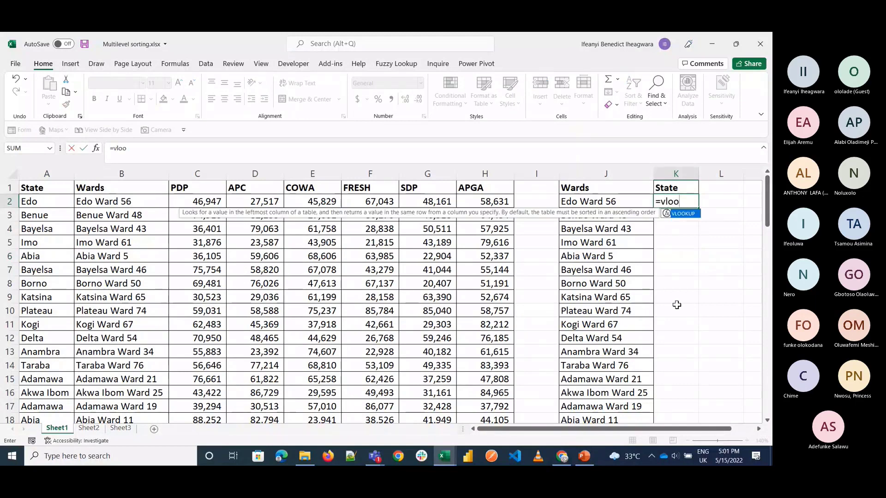
key("Tab")
left_click(611, 202)
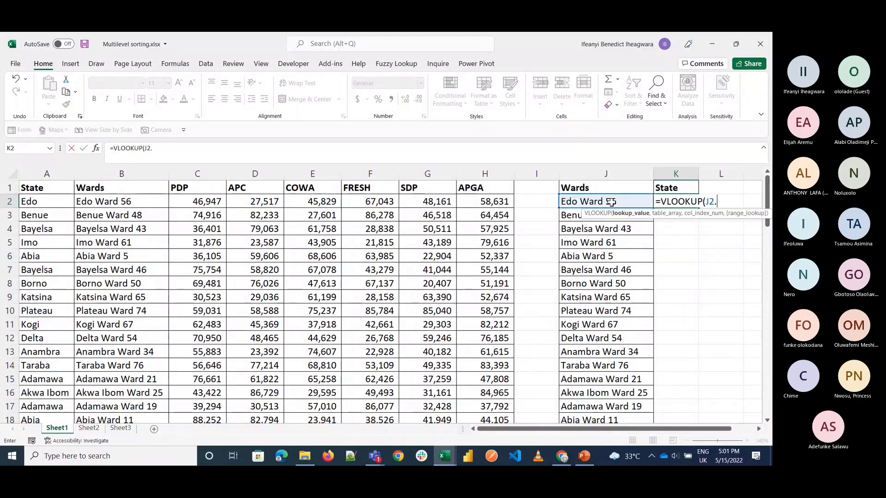
type(",")
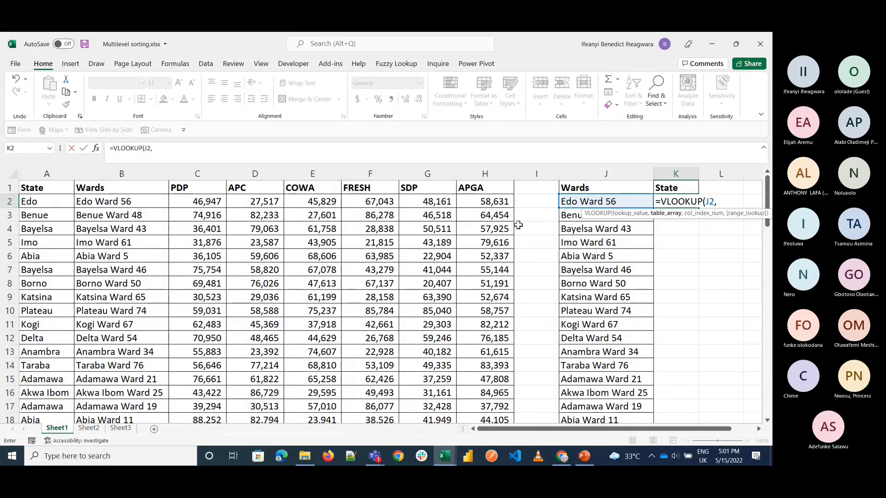
key("Escape")
Step: Delete the COWA, FRESH, SDP and APGA columns (E to H) from Sheet1
left_click(317, 173)
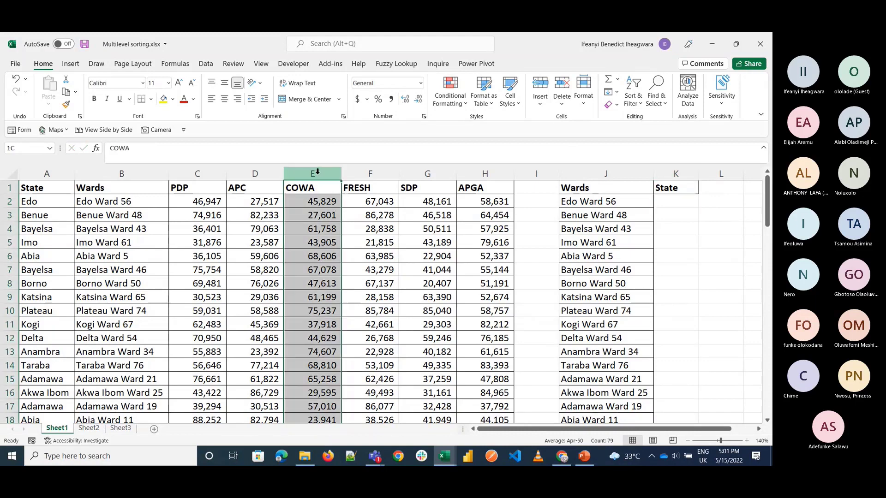
left_click_drag(317, 173, 485, 174)
right_click(322, 175)
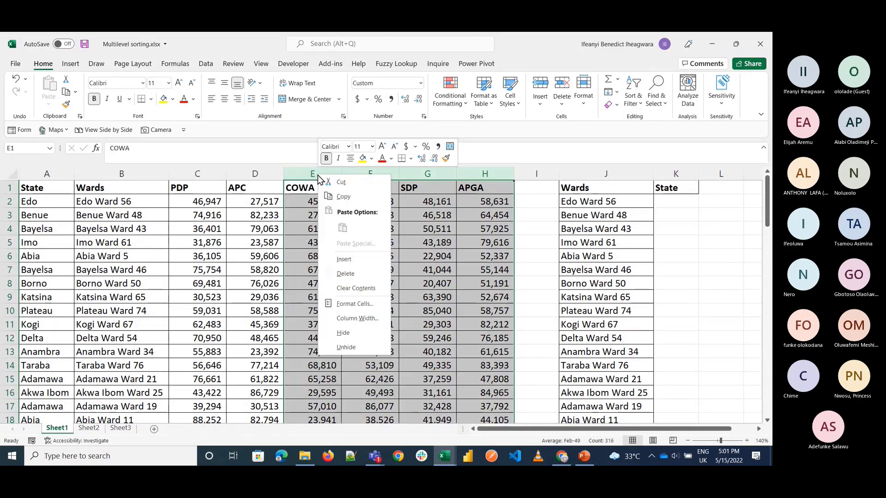
left_click(356, 279)
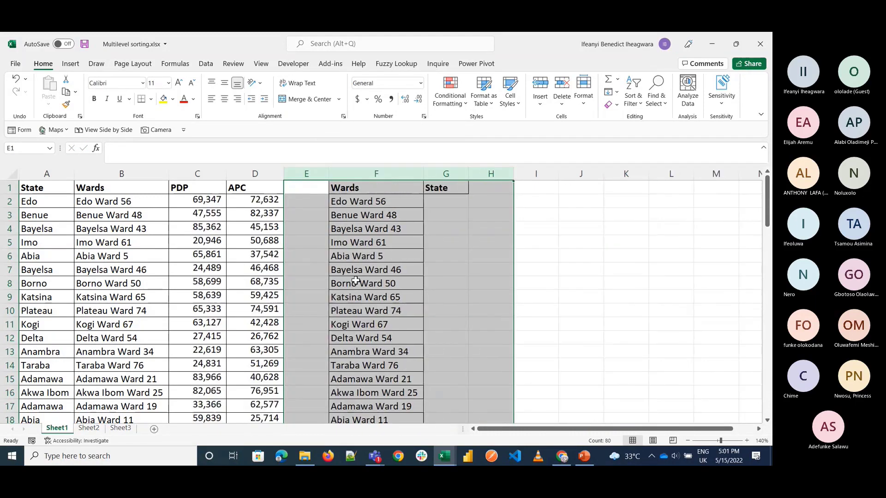
Step: Start a VLOOKUP in G2 that looks up the ward in F2 within the table array A1:D79
left_click(458, 205)
type("=")
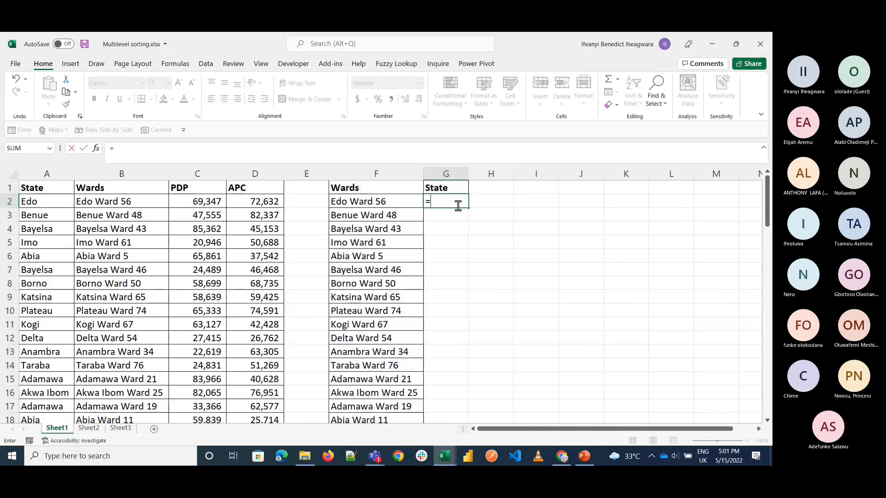
type("VLOOKUP(")
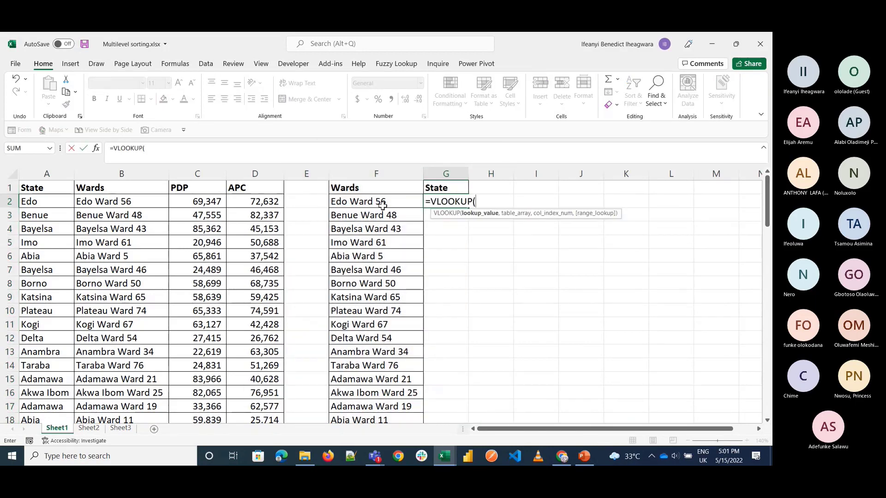
left_click(382, 206)
type(",")
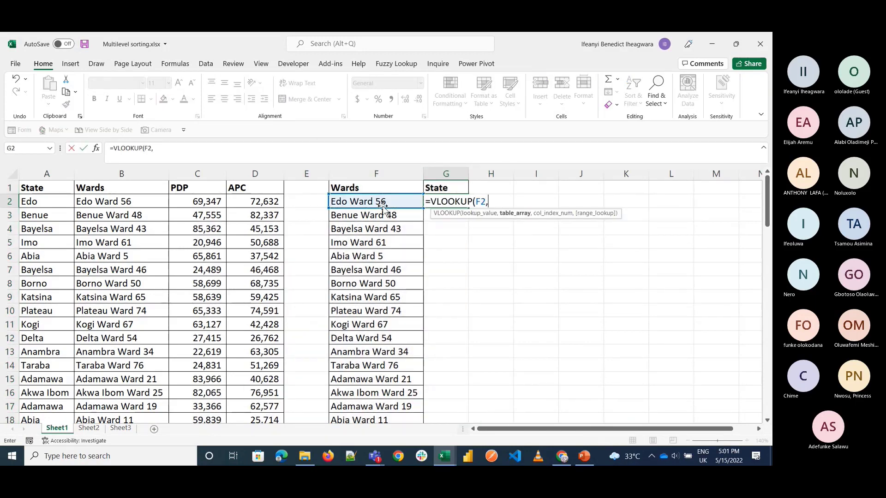
left_click(51, 187)
key("ctrl+shift+Right")
key("ctrl+shift+Down")
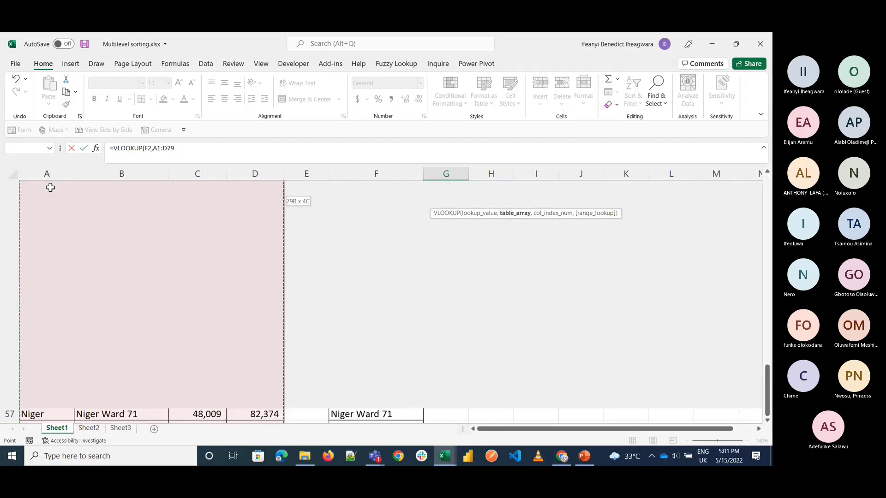
type(",")
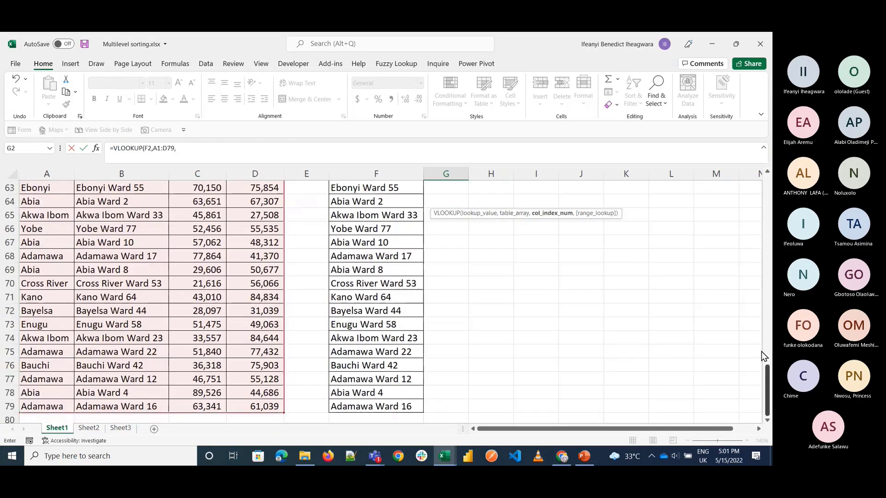
Step: Complete the G2 VLOOKUP with column index 1 and exact match FALSE, and commit it
left_click_drag(764, 367, 759, 177)
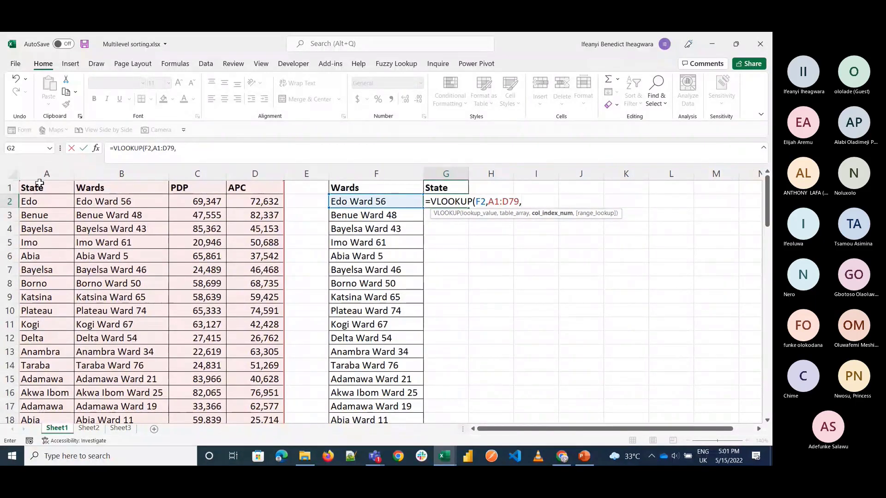
type("1,")
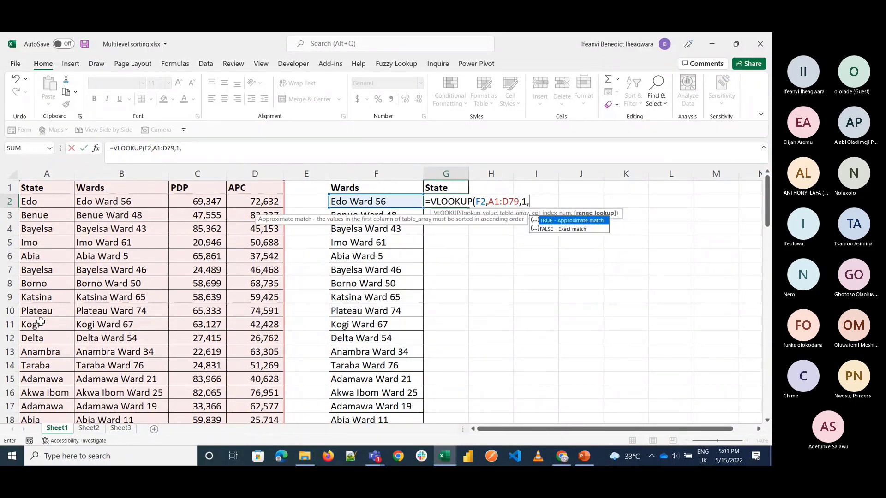
type("FALSE)")
key("Return")
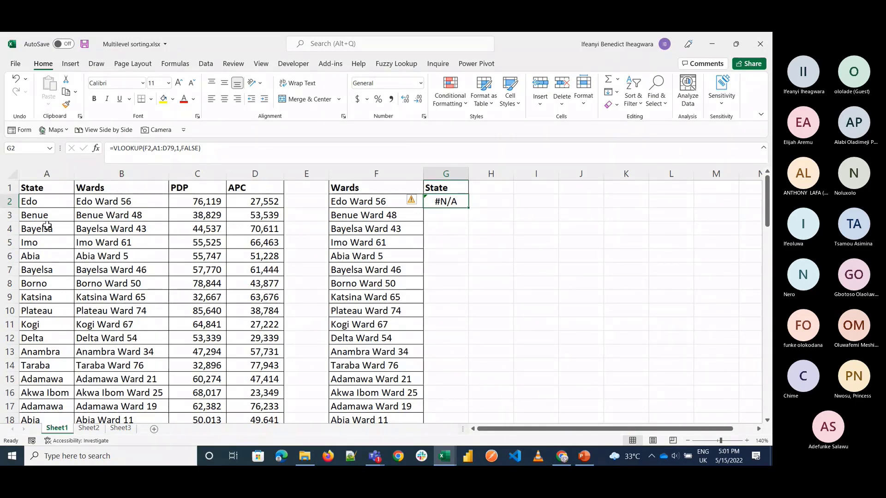
Step: Insert the Wards column before the State column so that wards come first in the table
left_click(111, 174)
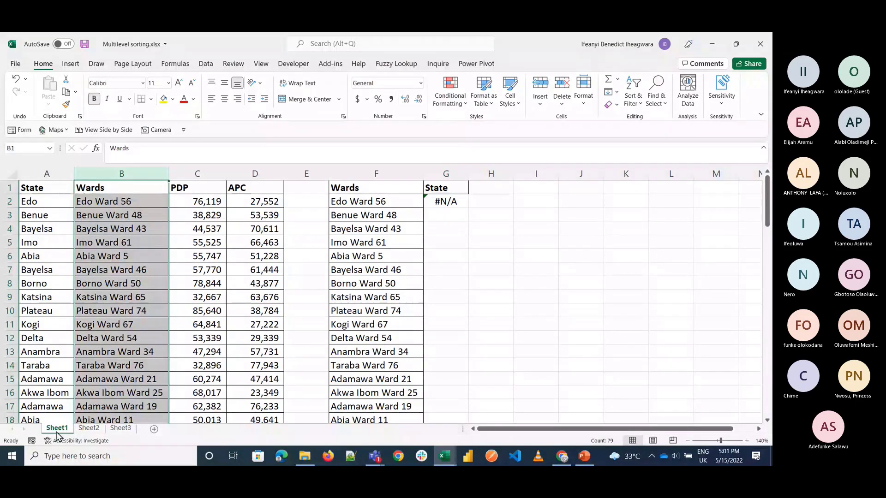
key("ctrl+x")
left_click(28, 174)
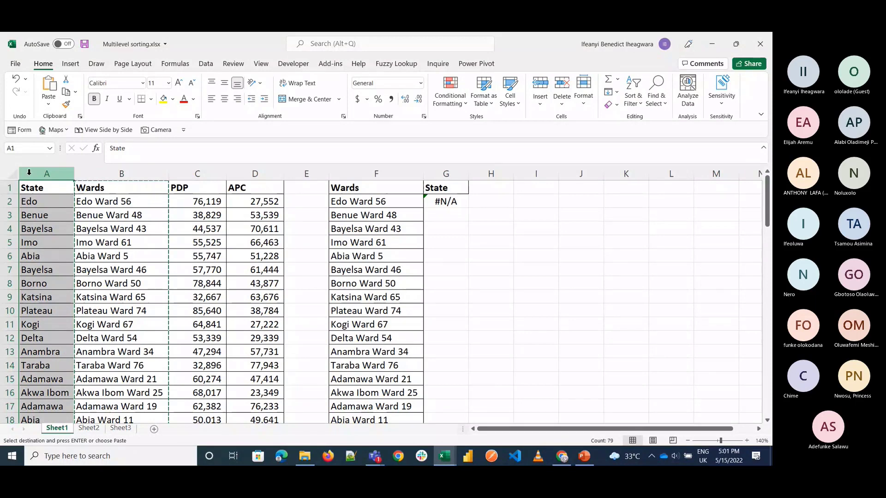
key("ctrl+plus")
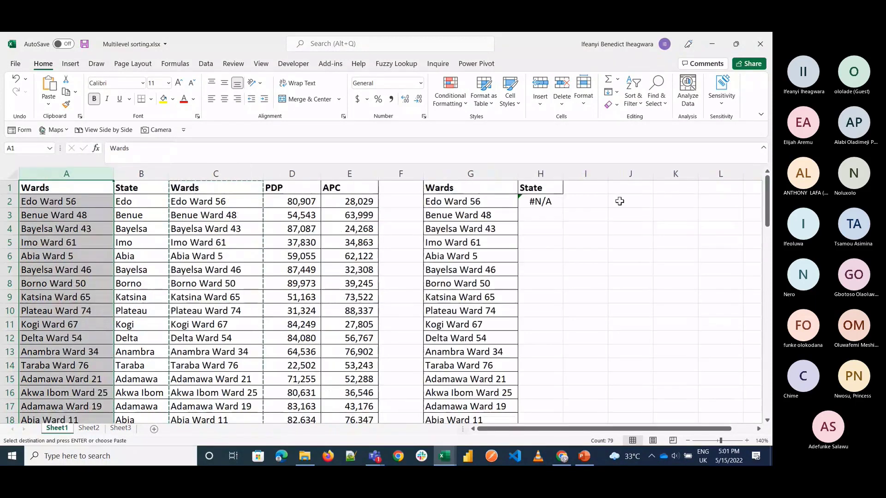
Step: Replace the table array in the H2 VLOOKUP with A1:E79, starting at the inserted Wards column
double_click(554, 202)
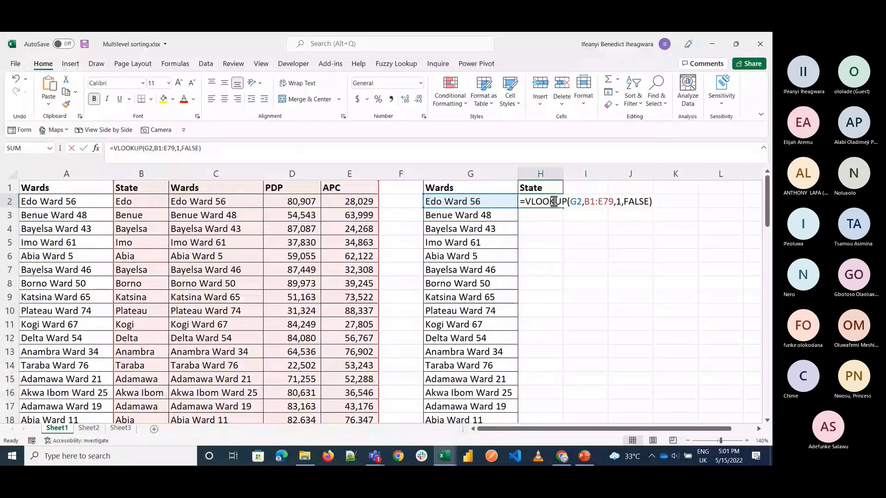
double_click(581, 202)
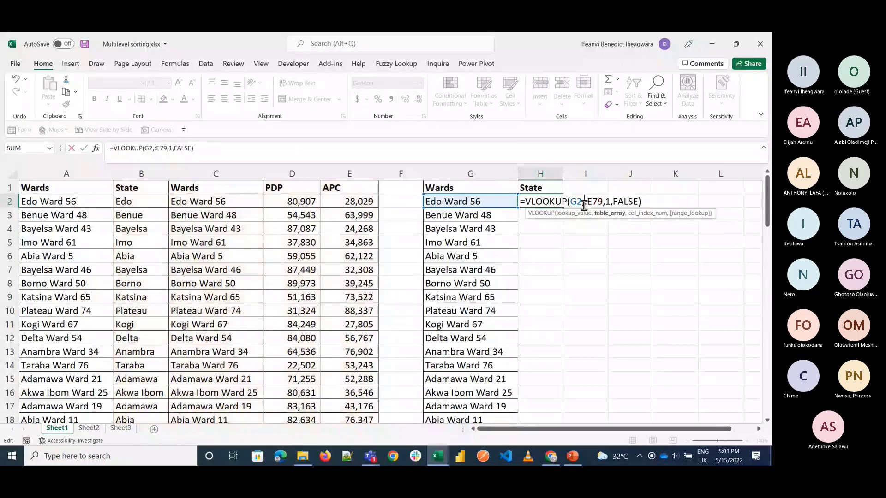
key("BackSpace")
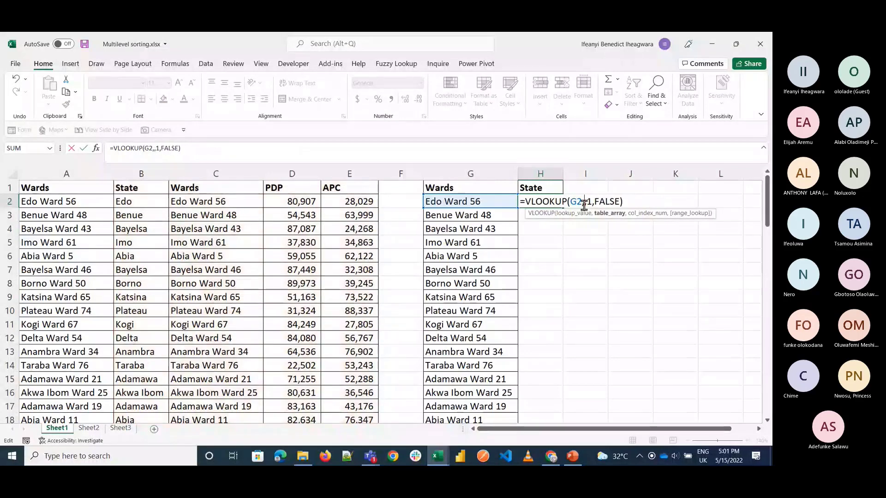
left_click(50, 189)
key("ctrl+shift+Right")
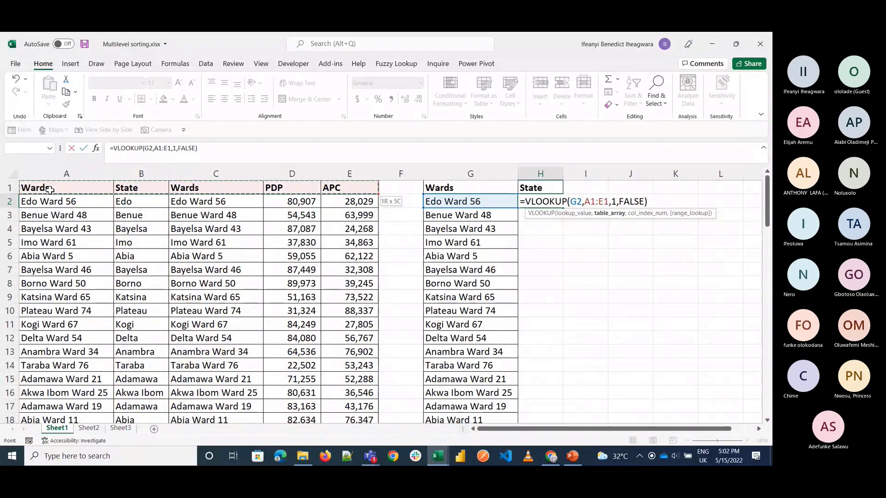
key("ctrl+shift+Down")
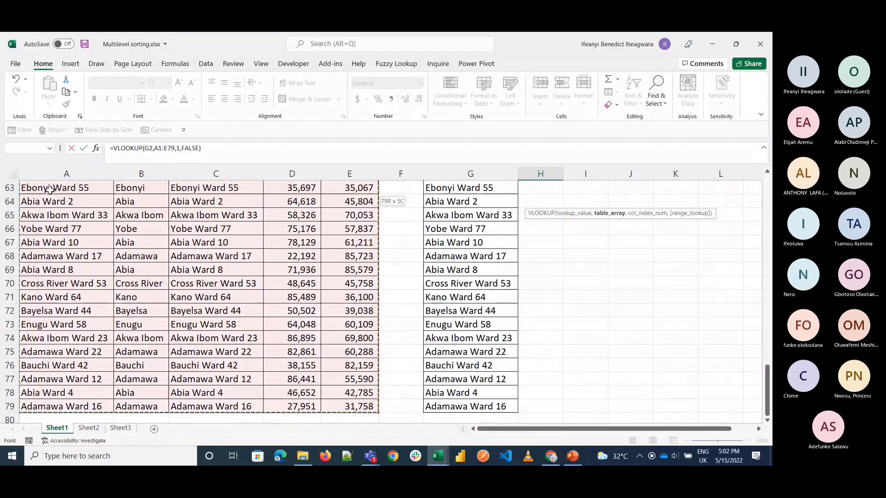
Step: Set the column index of the H2 VLOOKUP to 2 and commit the formula
left_click(179, 152)
type("1")
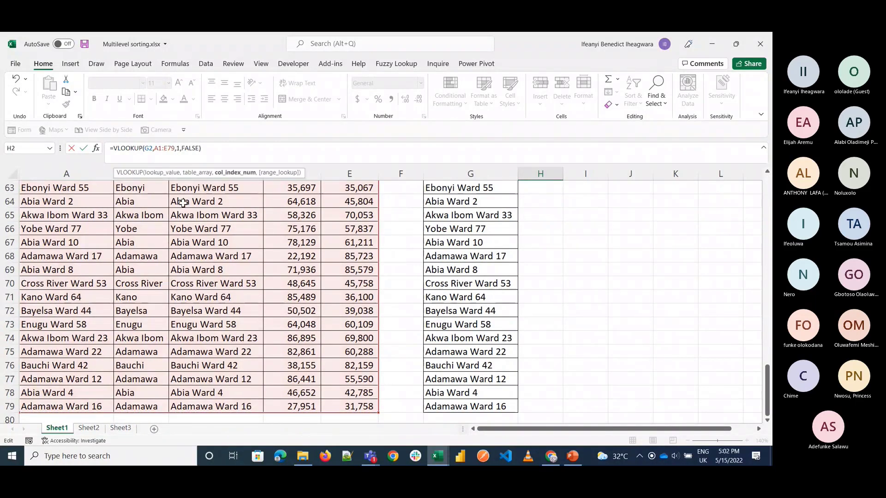
key("BackSpace")
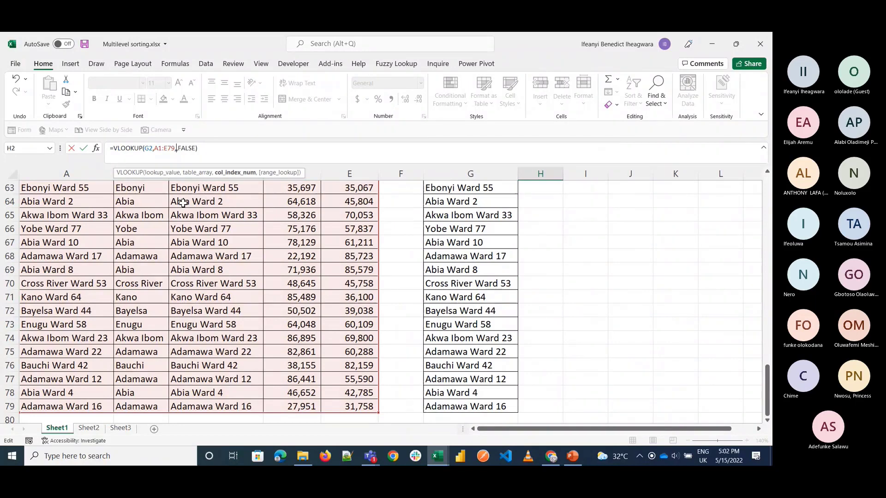
type("2,")
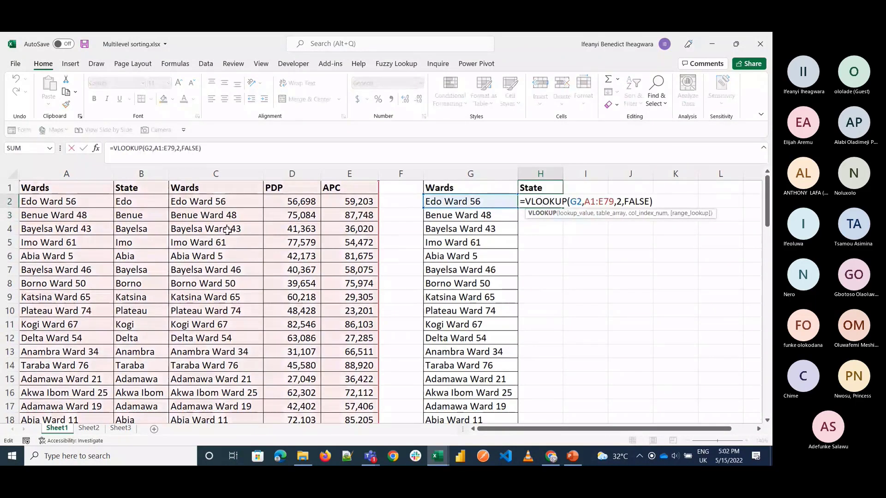
key("ctrl+Return")
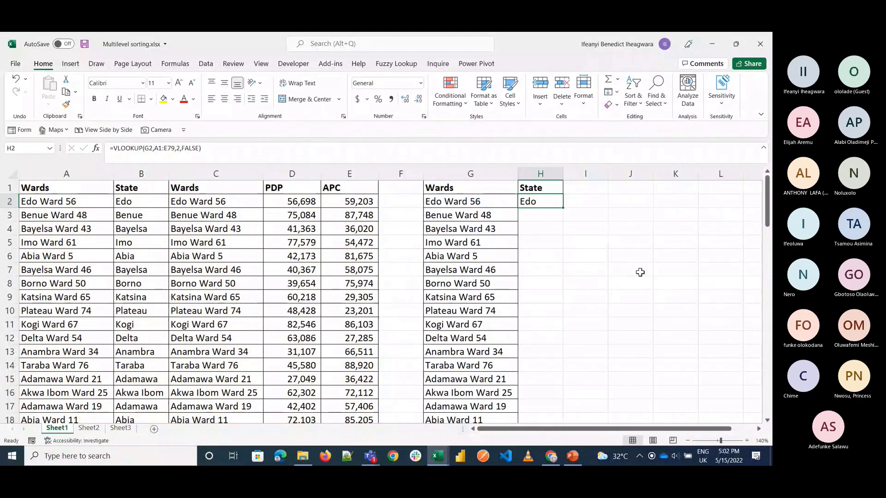
Step: Undo the formula edit and the column insertion, and clear the VLOOKUP from G2
key("ctrl+z")
key("ctrl+z")
left_click(458, 205)
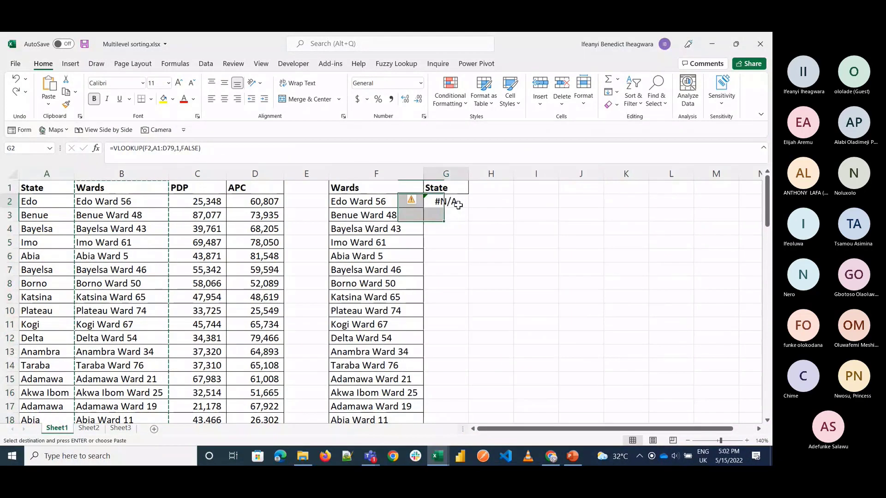
key("Delete")
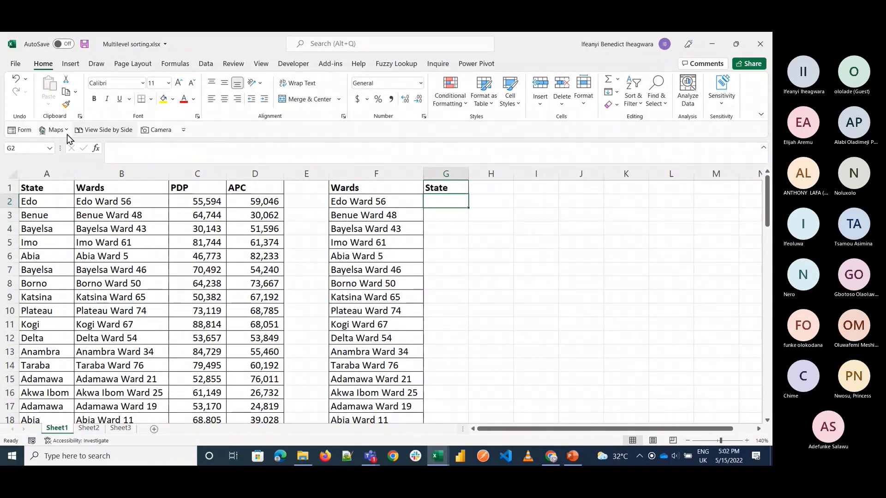
left_click(549, 244)
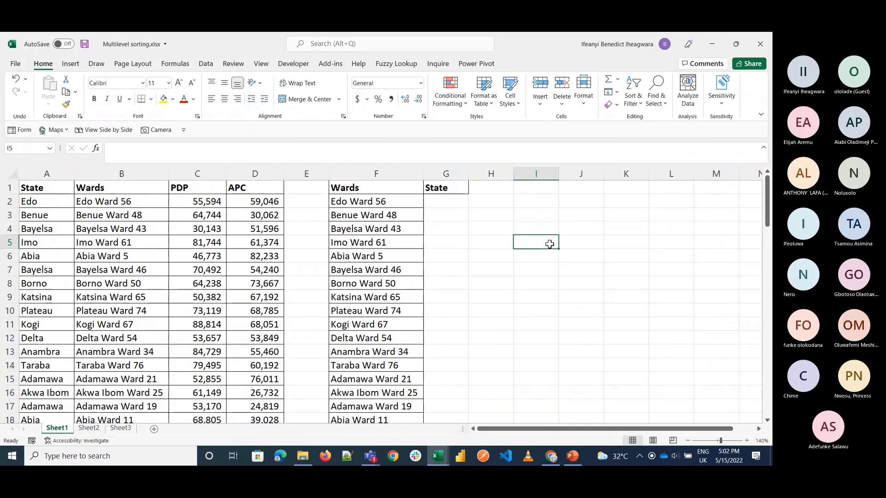
type("choose")
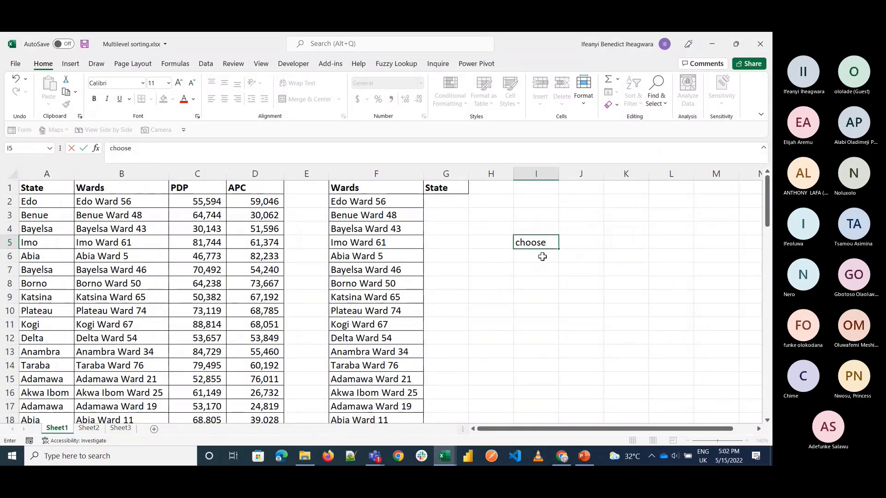
key("BackSpace")
key("BackSpace")
key("BackSpace")
key("BackSpace")
key("BackSpace")
key("BackSpace")
key("Return")
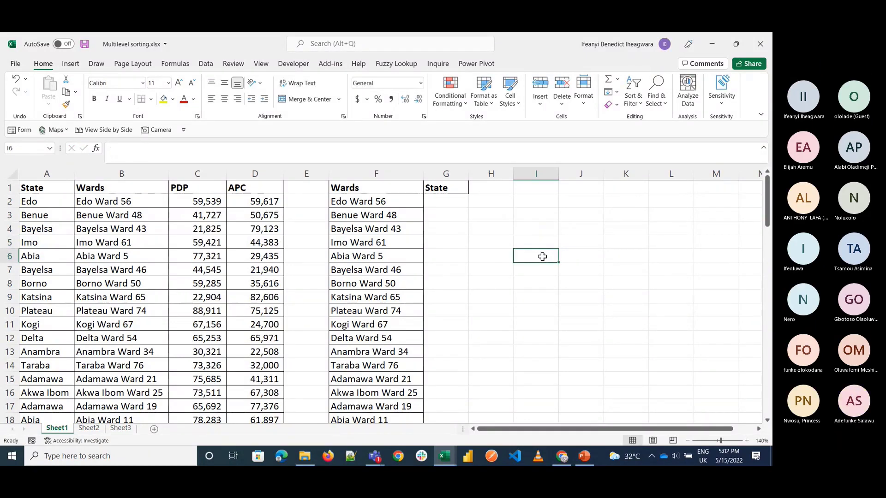
key("Up")
key("Up")
key("Up")
key("Up")
key("Up")
key("Down")
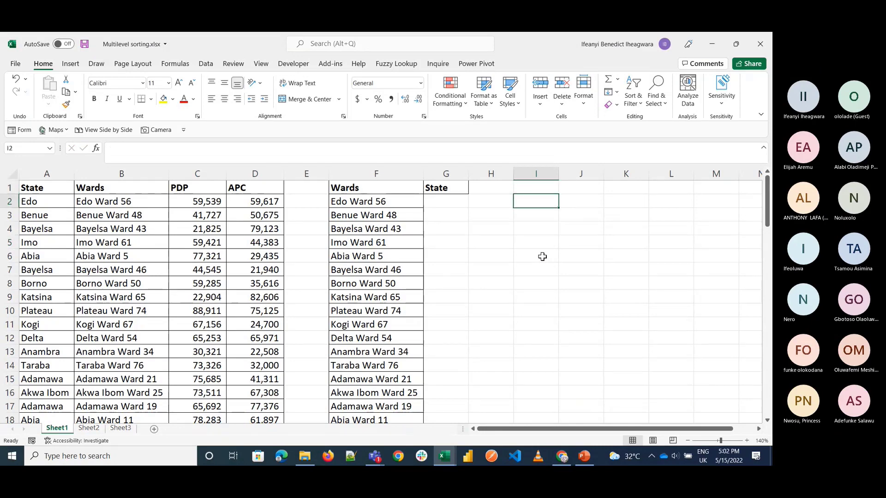
type("=choo")
key("Tab")
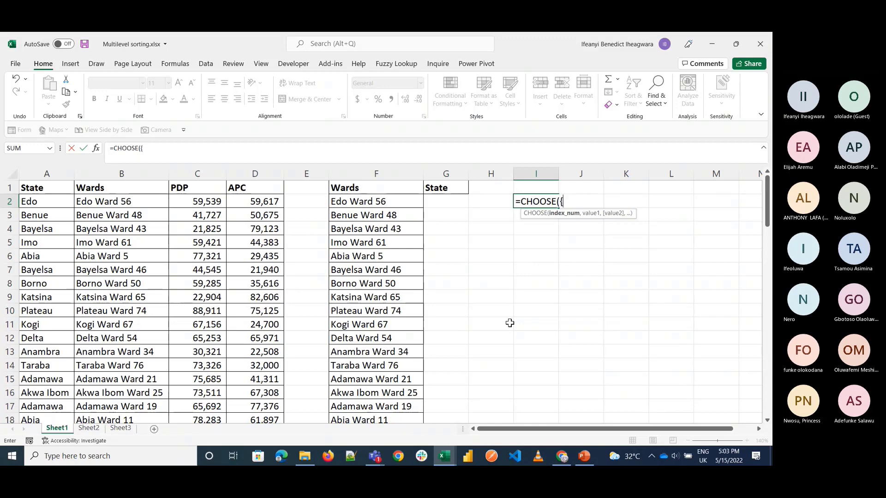
key("BackSpace")
key("BackSpace")
key("BackSpace")
key("BackSpace")
key("BackSpace")
key("BackSpace")
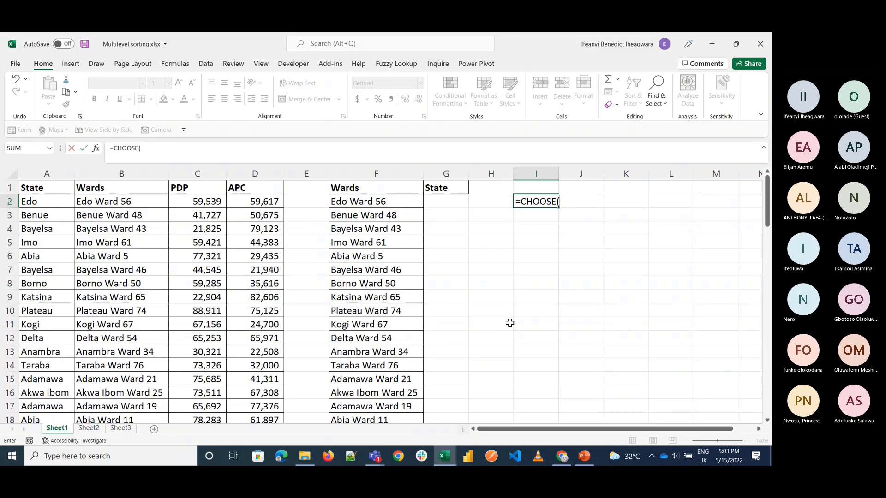
key("BackSpace")
key("BackSpace")
key("BackSpace")
key("Return")
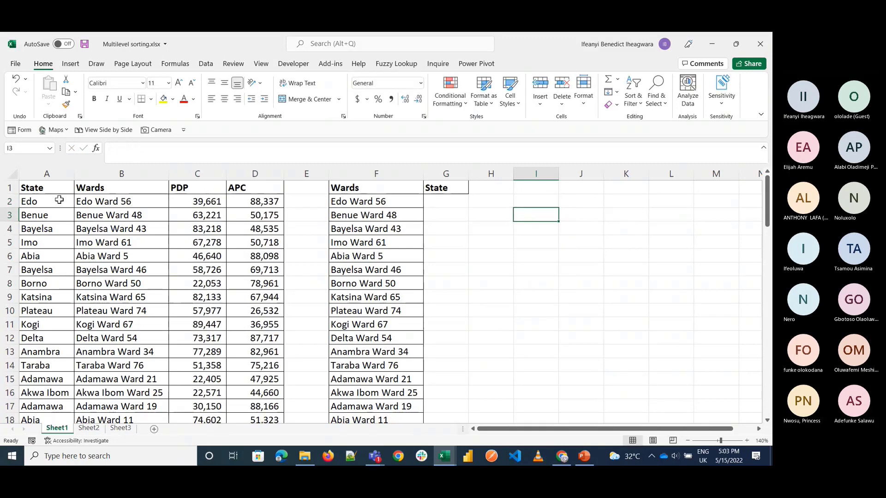
Step: Copy the first three states, Edo, Benue and Bayelsa, from A2:A4 into I4:I6
left_click_drag(59, 199, 60, 233)
key("ctrl+c")
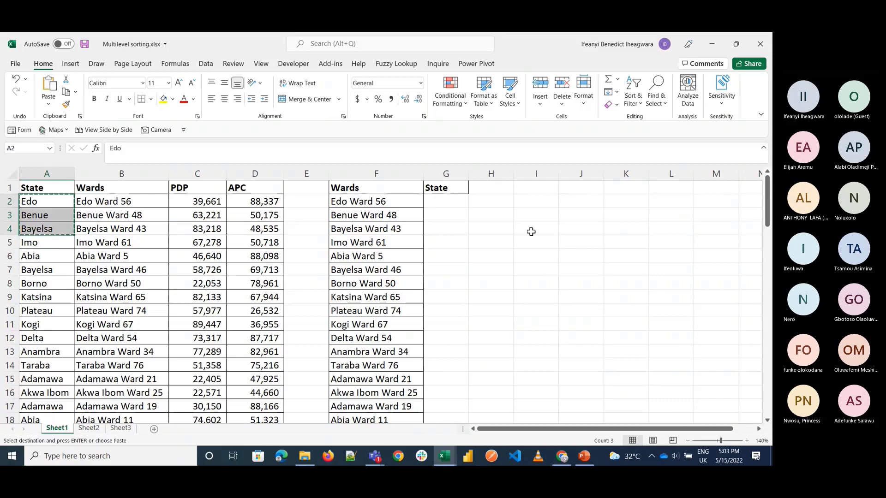
left_click(533, 231)
key("ctrl+v")
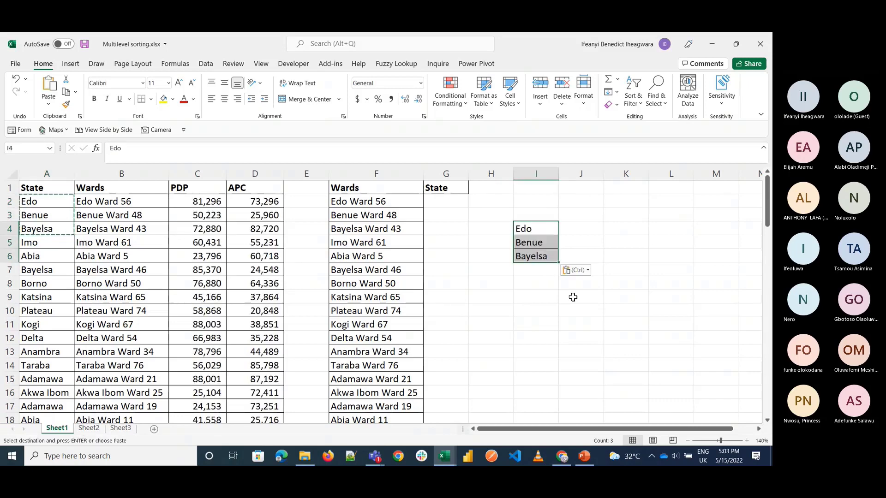
Step: Try a CHOOSE formula in I9 with index number 2 and the range I4:I6 as its value
left_click(572, 300)
key("Left")
type("=choo")
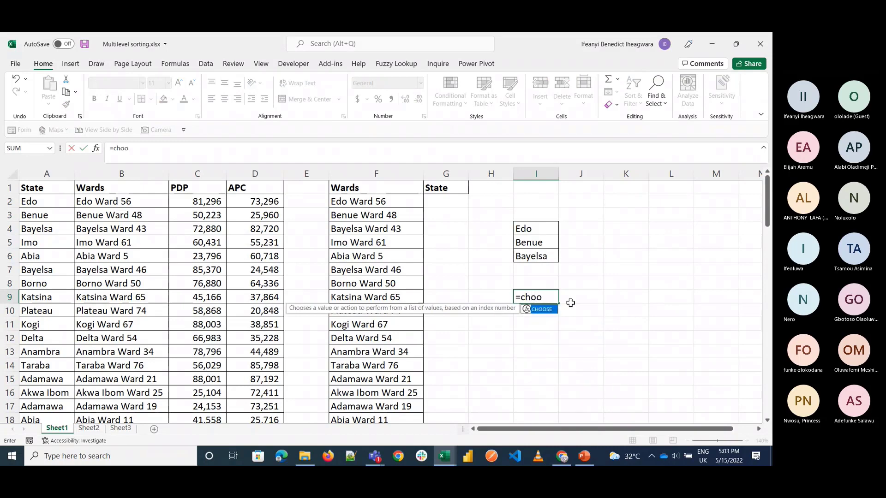
key("Tab")
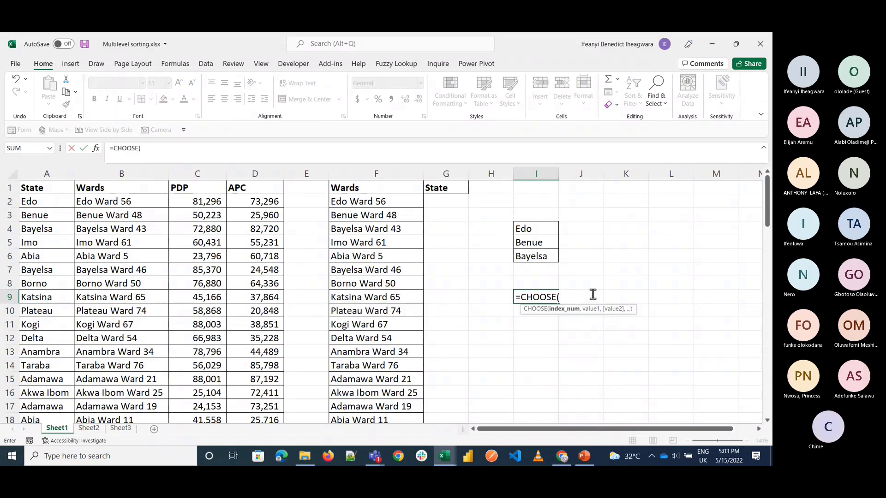
type("2,")
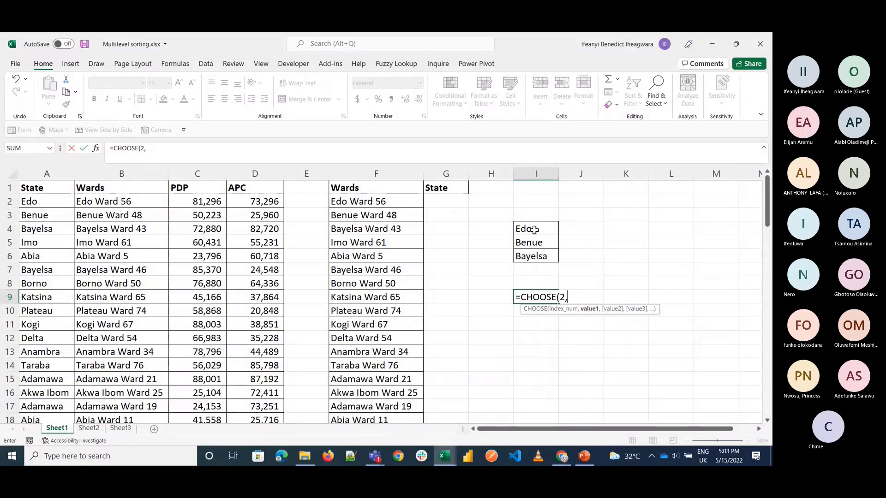
left_click_drag(533, 229, 534, 257)
key("Return")
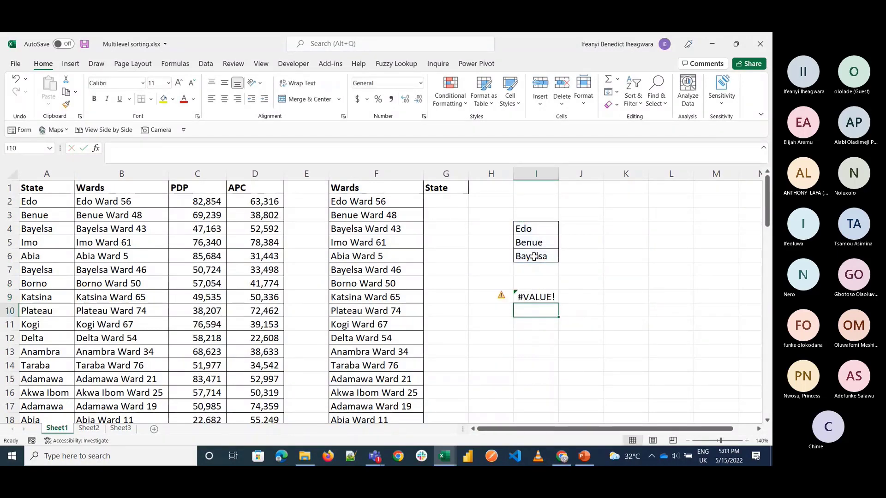
Step: Replace the range I4:I6 in the I9 CHOOSE formula with the text "Edo" as the first value
key("Up")
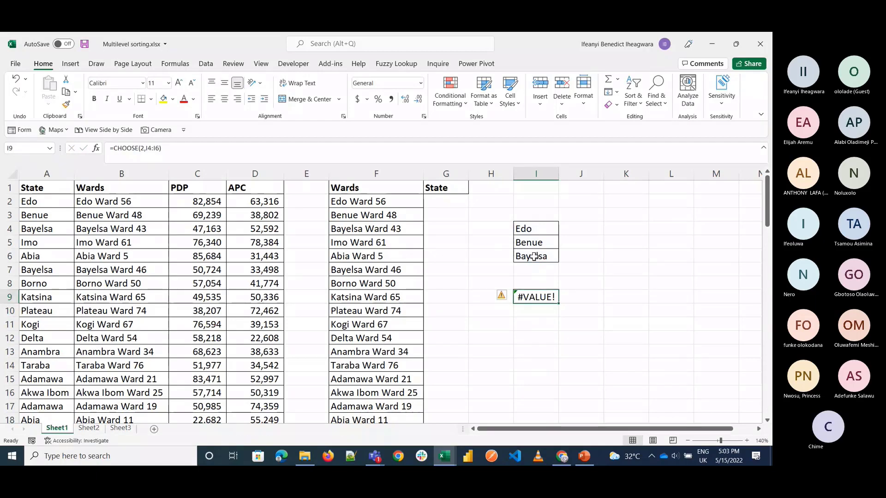
double_click(543, 299)
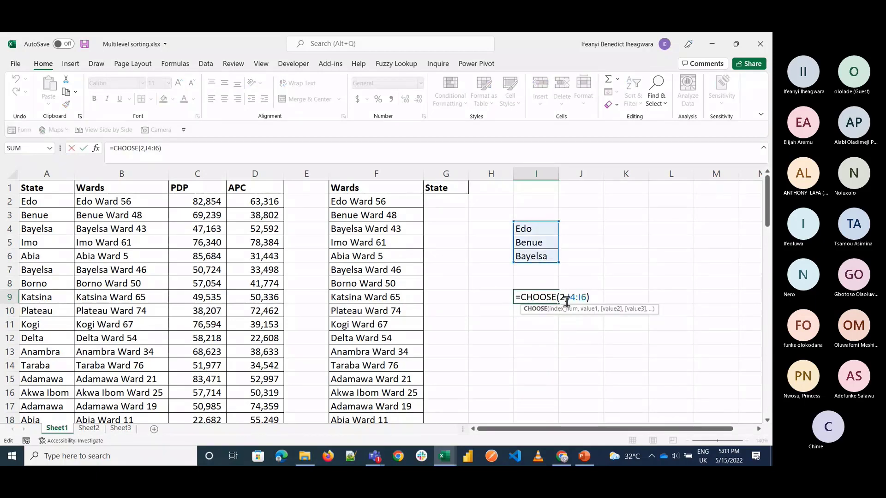
left_click(567, 299)
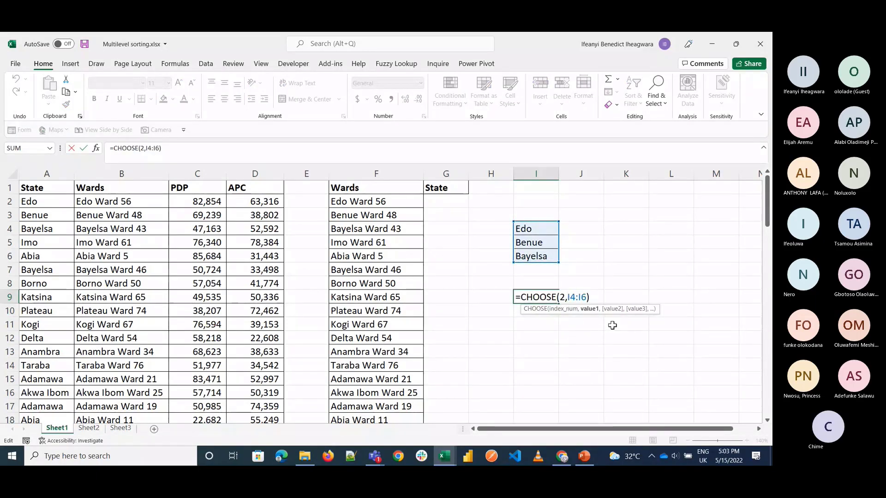
key("Delete")
key("Delete")
key("Delete")
key("Delete")
key("Delete")
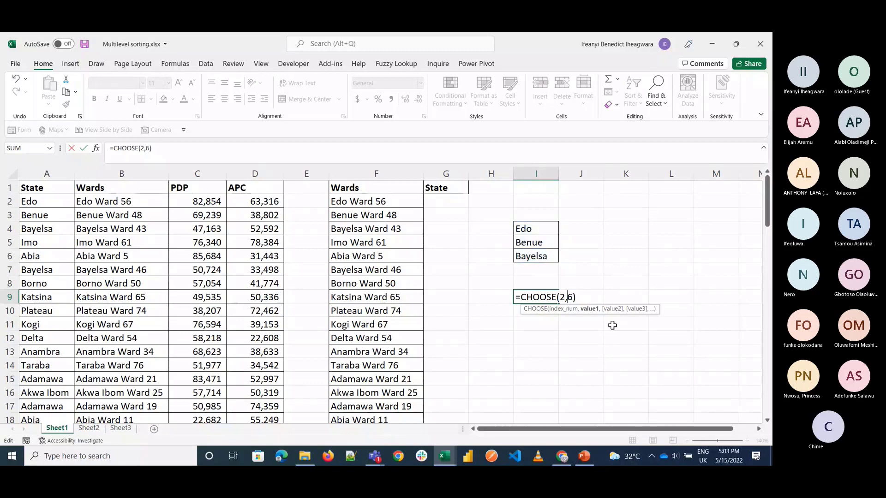
key("Delete")
type("\"Edo\",")
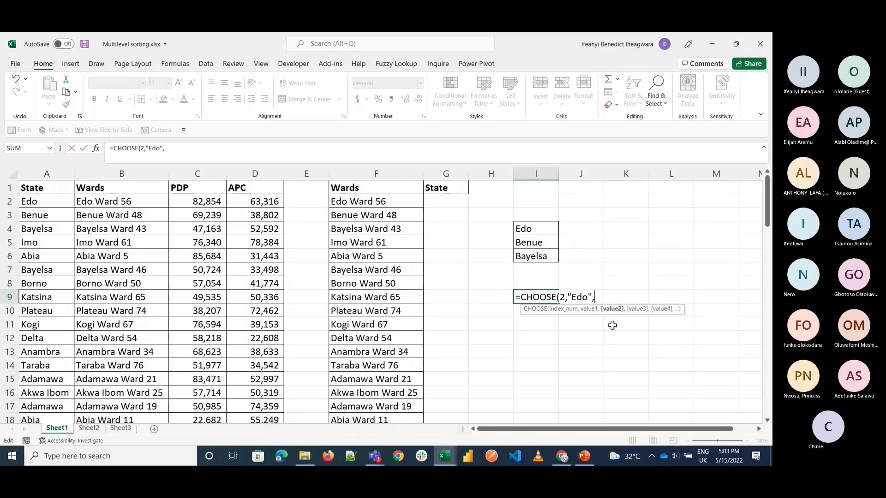
type("\"Benue\",\"")
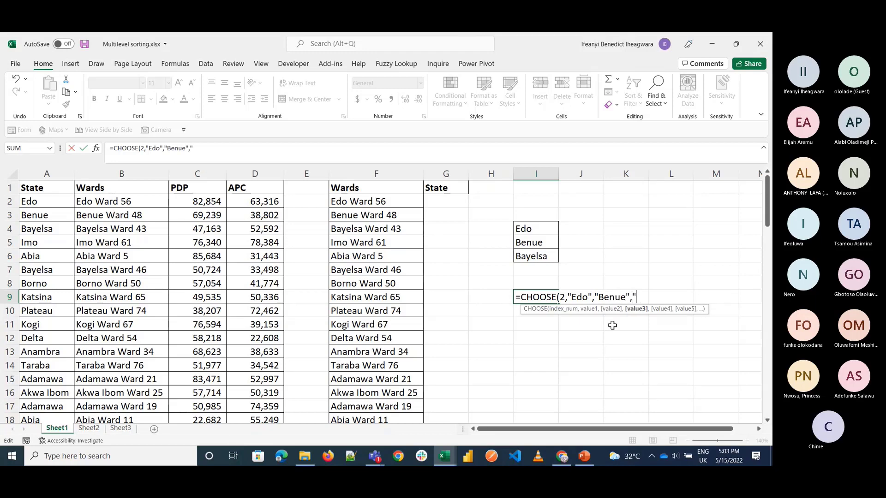
Step: Add "Benue" as the second value of the I9 CHOOSE formula
type("Bayelsa\")")
Step: Add "Bayelsa" as the third value of the I9 CHOOSE formula and commit it
key("ctrl+Return")
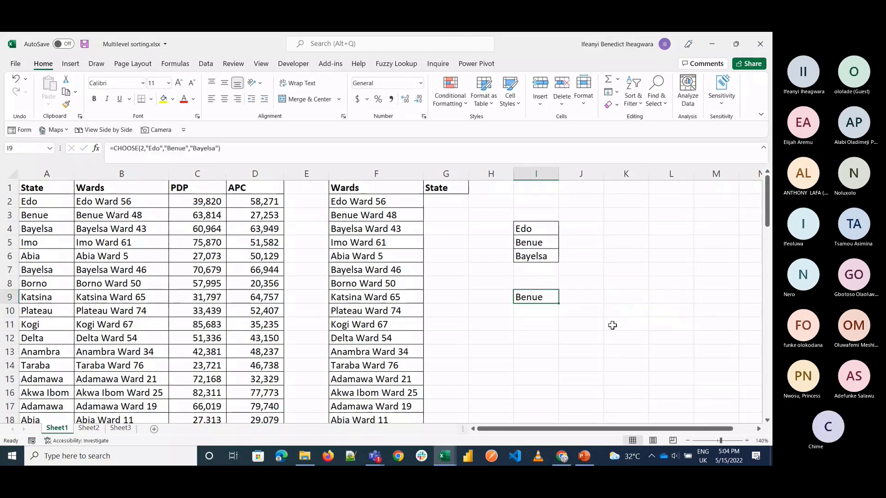
Step: Review the I9 CHOOSE formula without changing it and clear the sample contents from I4:I9
double_click(537, 300)
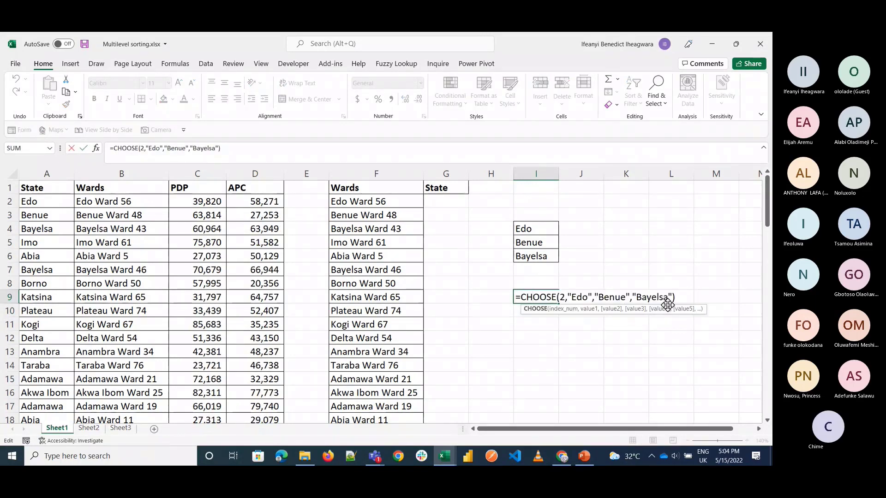
key("Escape")
key("ctrl+shift+Up")
key("ctrl+shift+Up")
key("Delete")
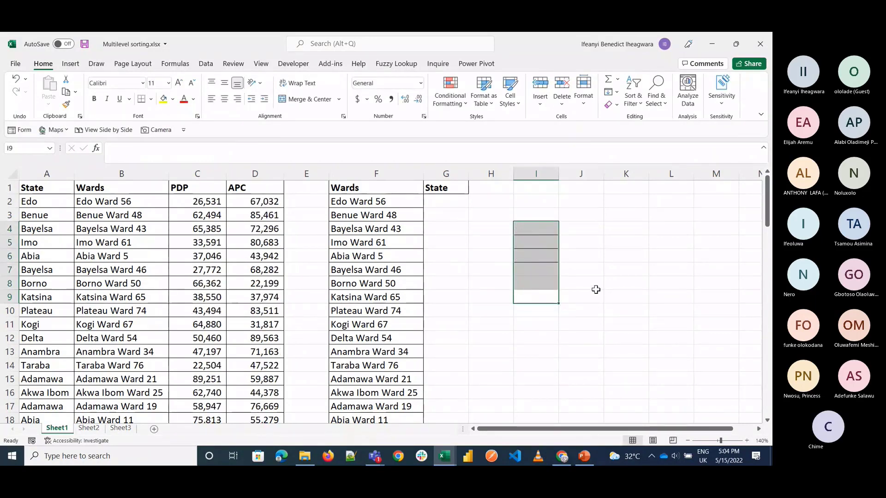
Step: Start a CHOOSE formula in G2 with the array {1,2} as its index number
left_click(444, 201)
type("=c")
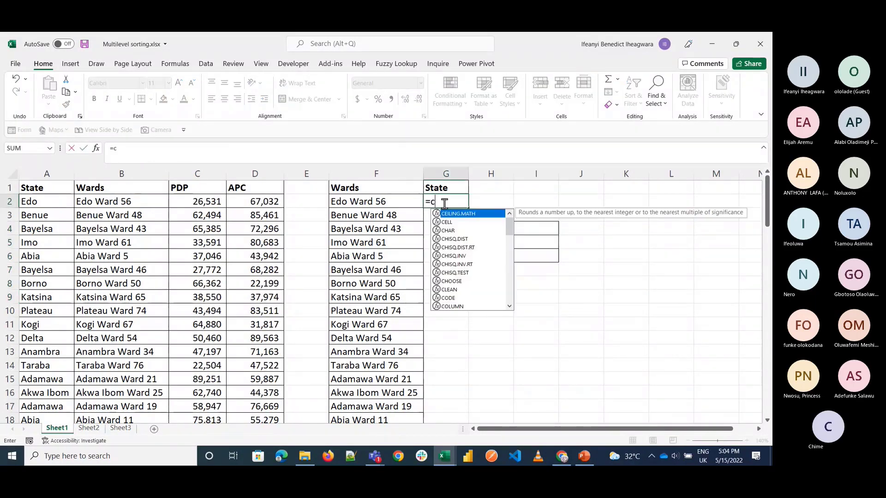
type("hoos")
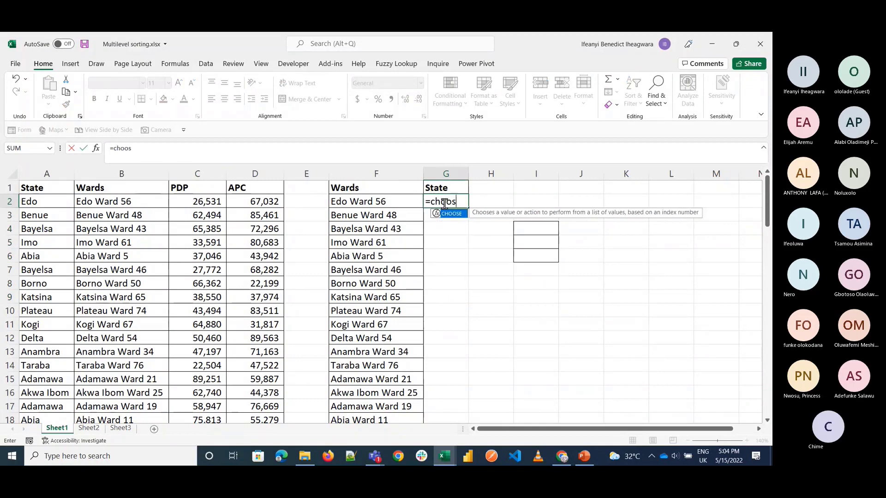
type("e")
key("Tab")
type("{")
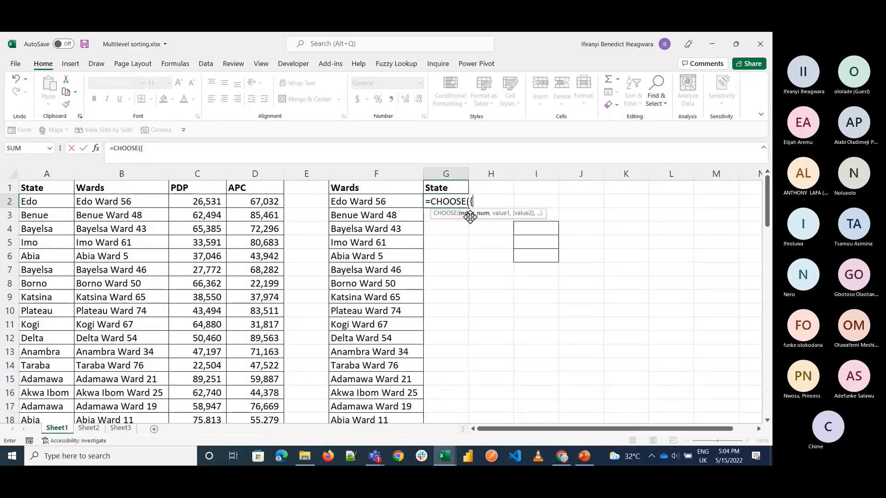
type("1,2},")
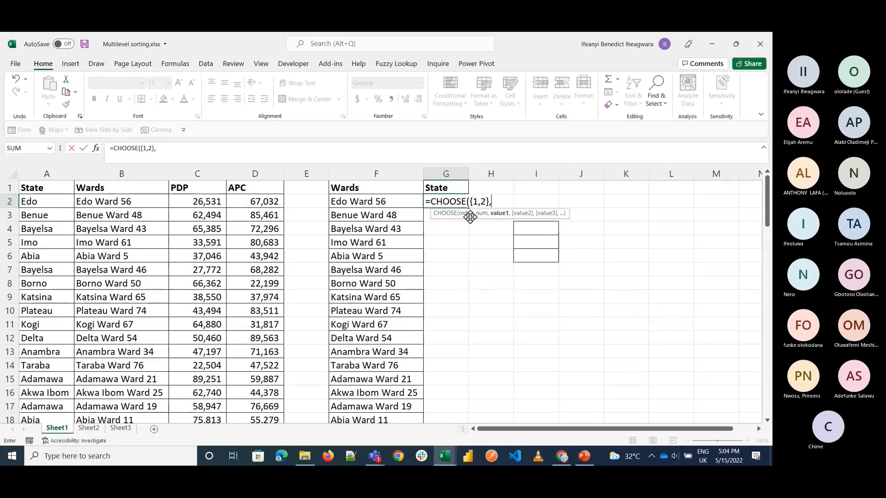
left_click(134, 167)
type(",")
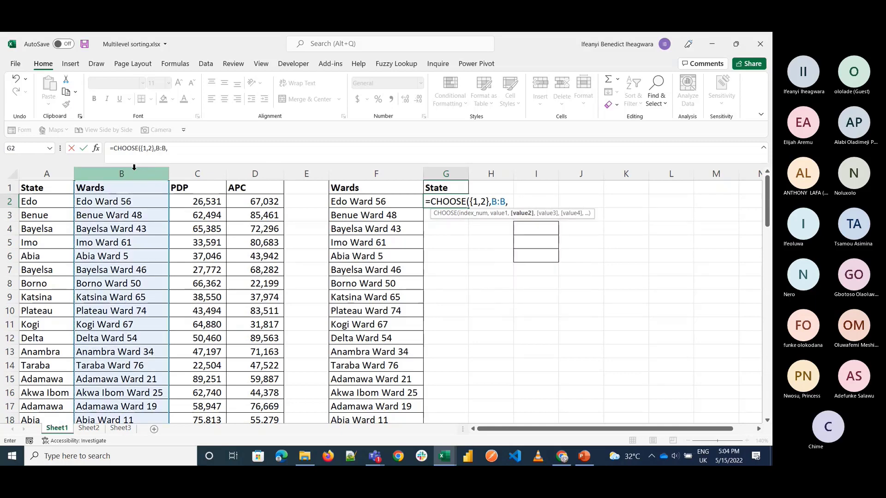
key("BackSpace")
key("BackSpace")
key("BackSpace")
key("BackSpace")
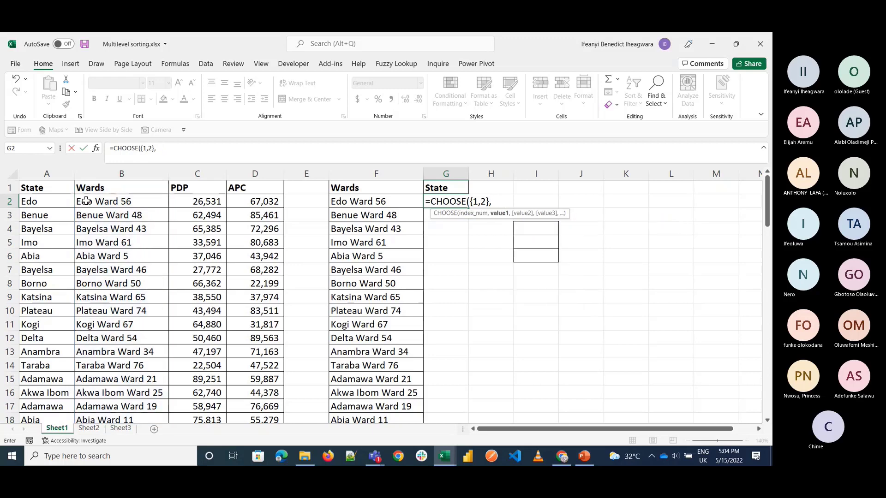
Step: Set the Wards range B1:B79 as the first value of the G2 CHOOSE formula
left_click(112, 189)
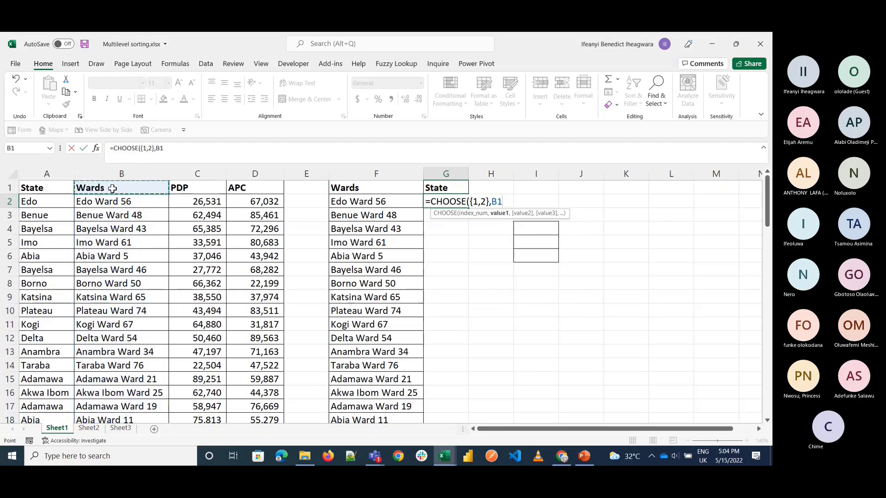
key("ctrl+shift+Down")
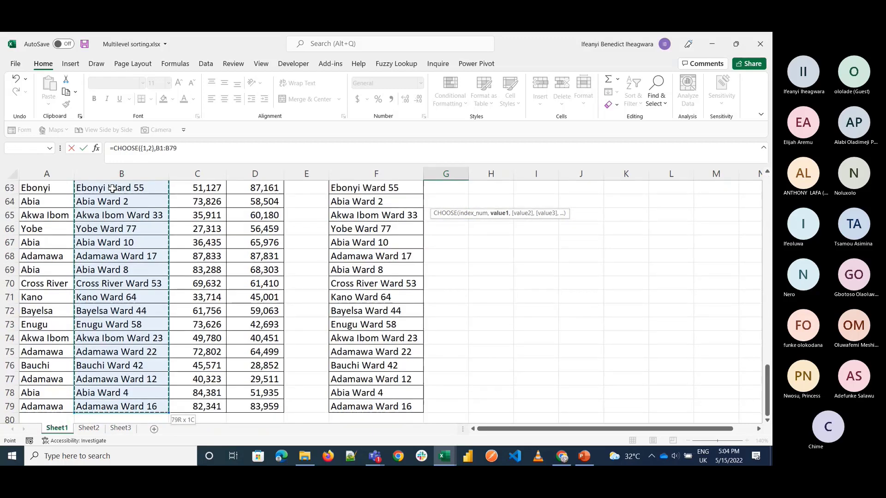
type(",")
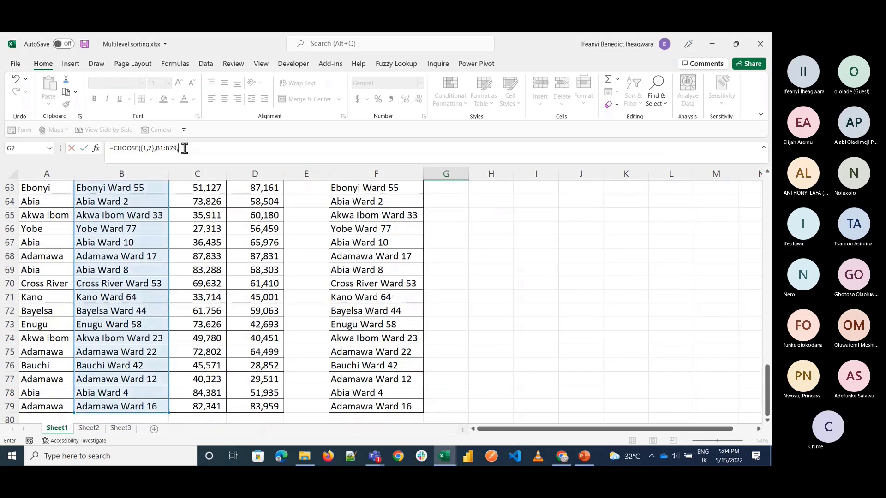
Step: Add the State range A1:A79 as the second value of the G2 CHOOSE formula by adapting a copy of B1:B79
left_click_drag(185, 149, 157, 153)
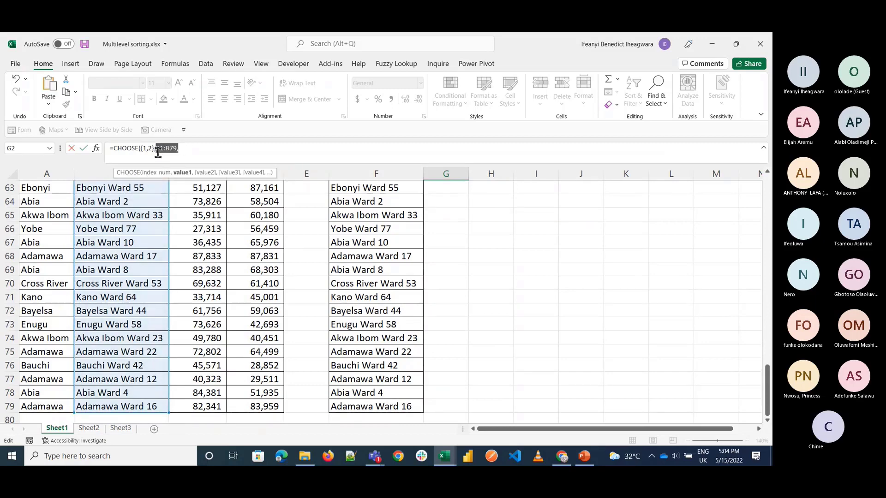
left_click(194, 150)
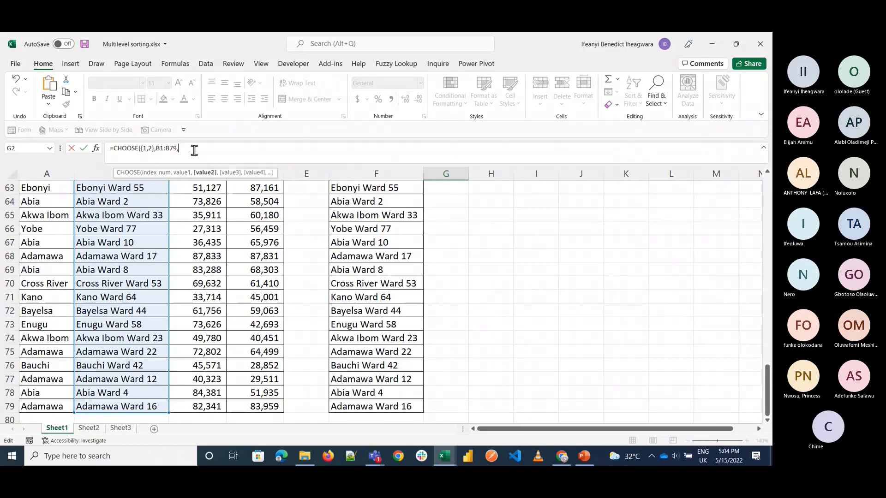
key("ctrl+v")
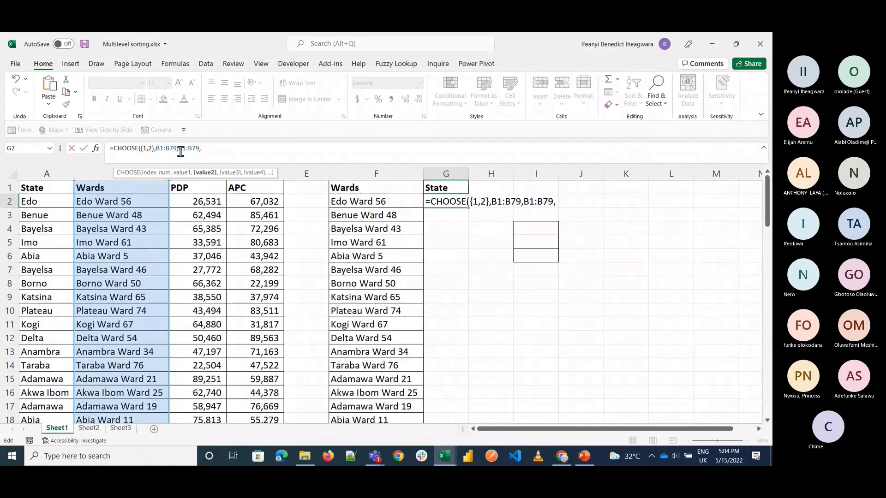
key("BackSpace")
type("A")
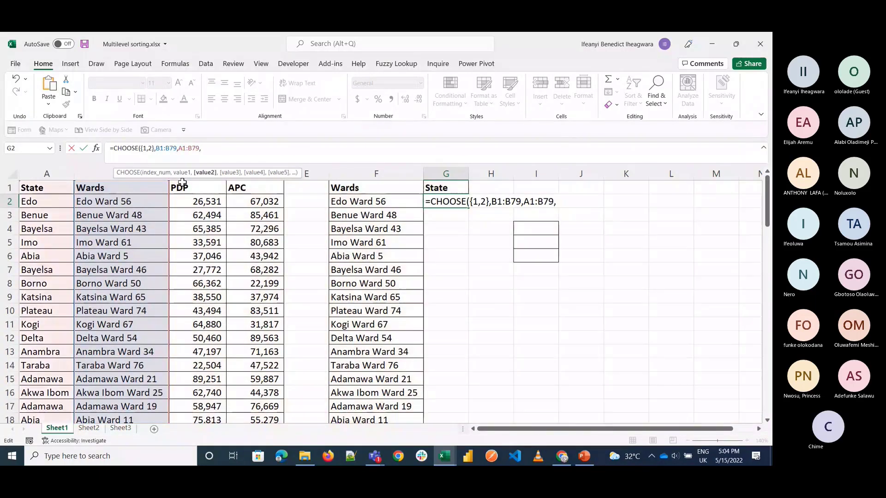
left_click(192, 150)
key("BackSpace")
type("A")
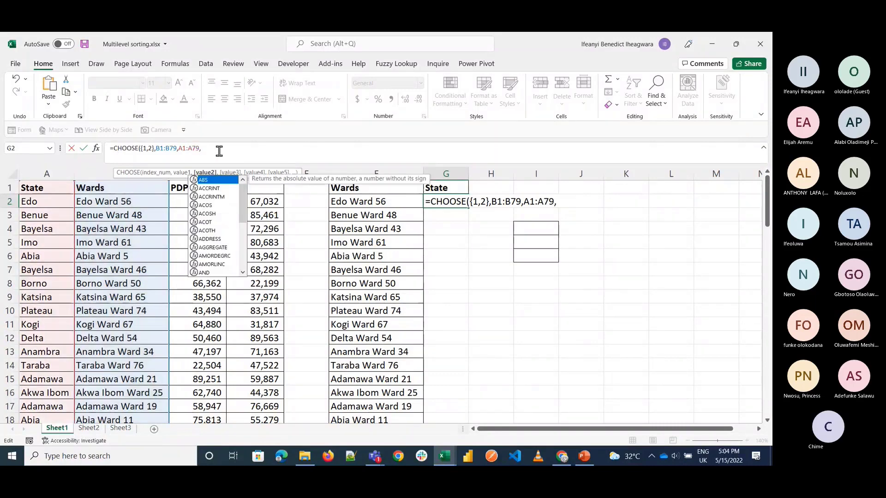
key("BackSpace")
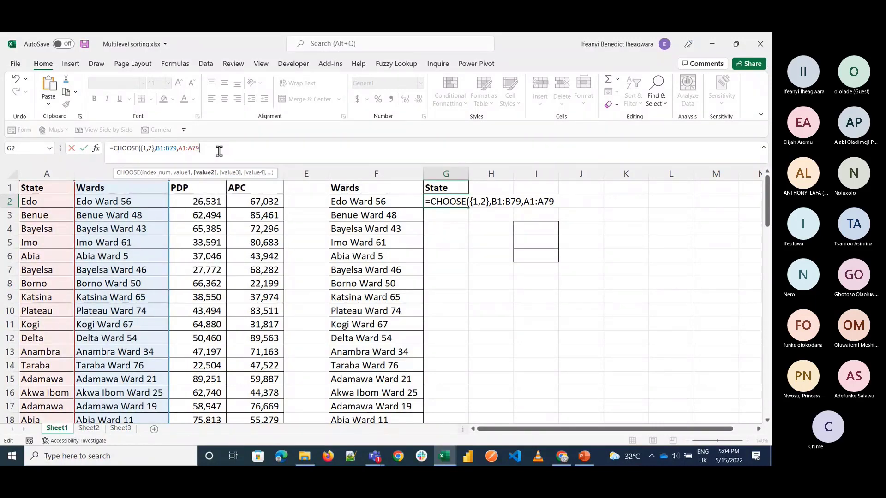
Step: Close and commit the G2 CHOOSE formula, and widen column G to fit the spilled wards better
type(")")
key("Return")
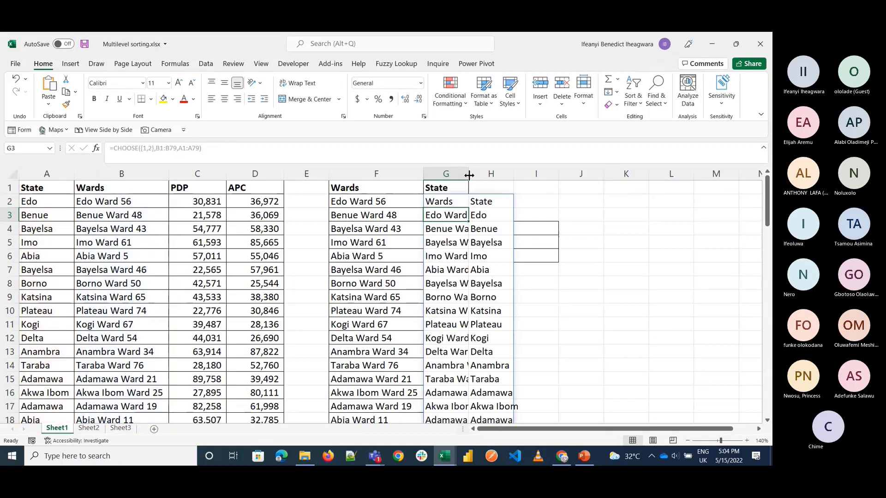
left_click_drag(469, 174, 563, 176)
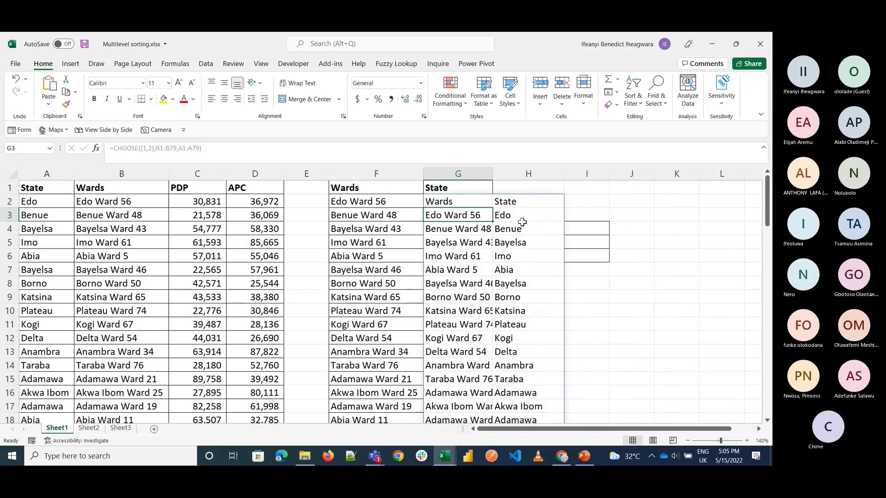
left_click(465, 202)
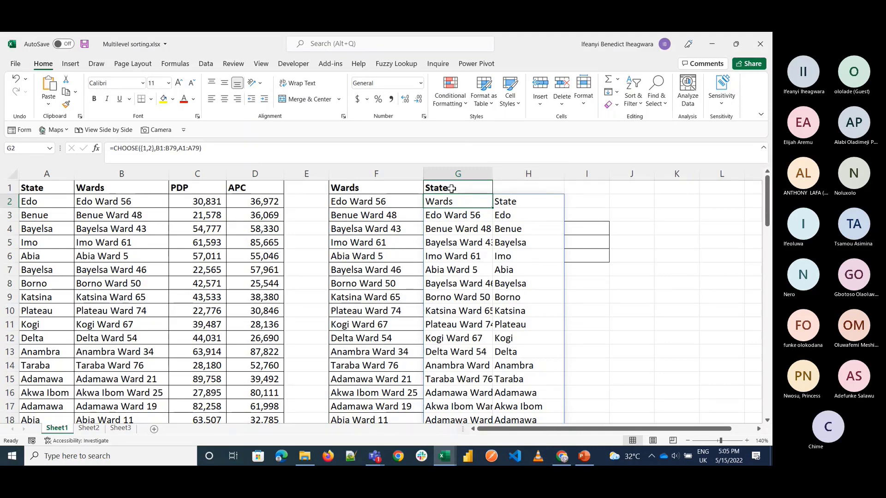
Step: Wrap the G2 CHOOSE formula in a VLOOKUP with F2 as the lookup value, making CHOOSE the table array
double_click(450, 203)
left_click(435, 203)
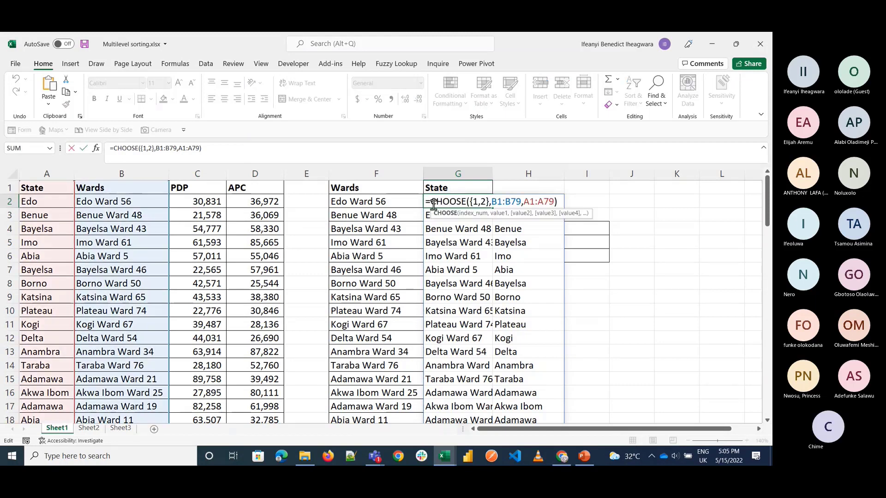
type("vl")
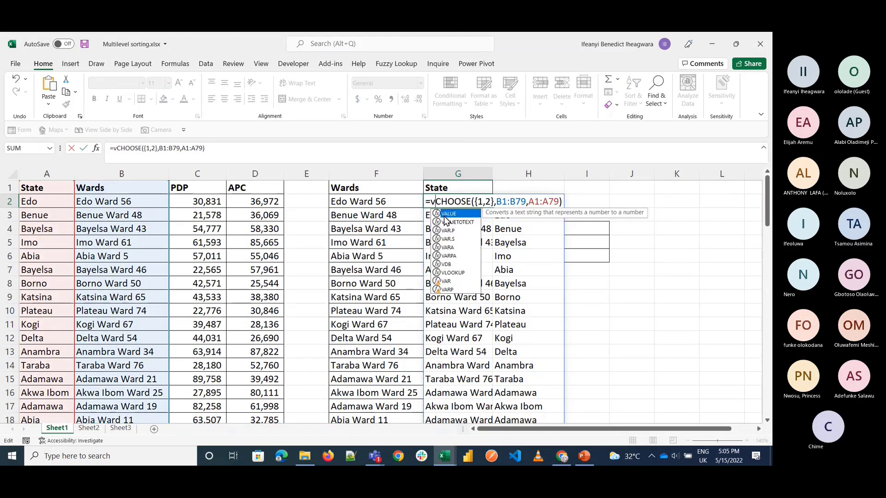
key("Tab")
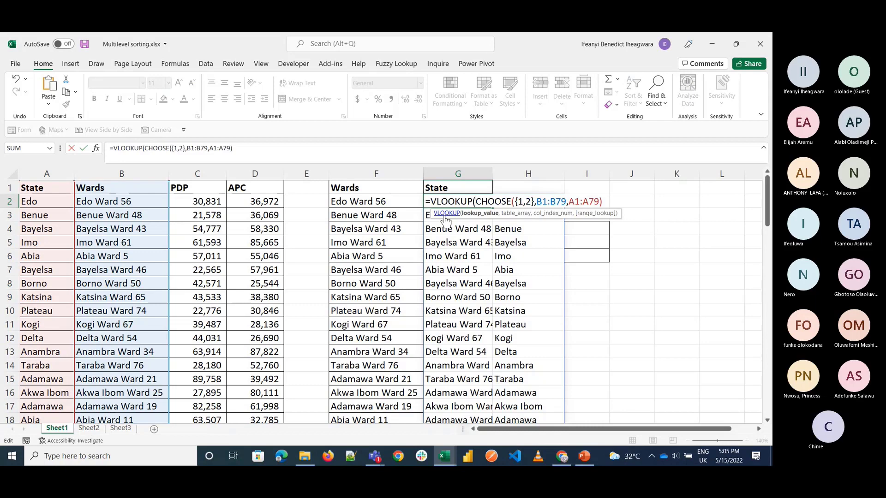
left_click(394, 198)
type(",")
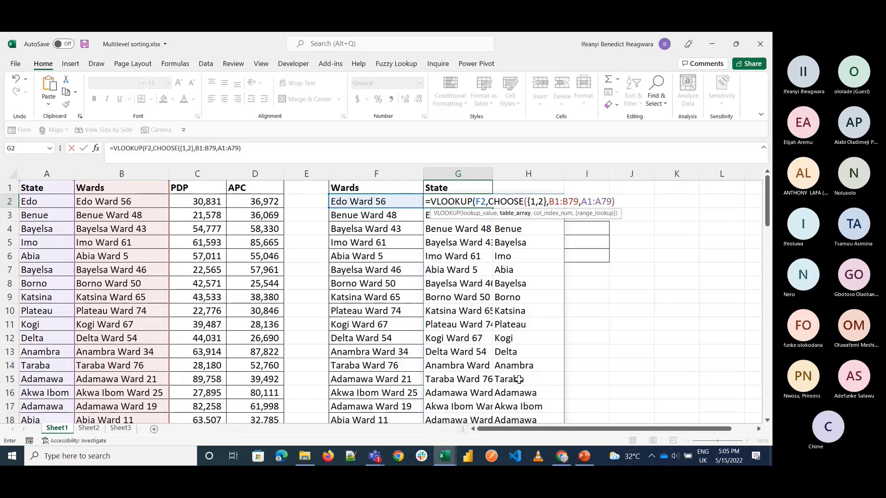
Step: Complete the G2 VLOOKUP with column index 2 and FALSE for exact match, and fill it down the State column
left_click(623, 205)
type(",")
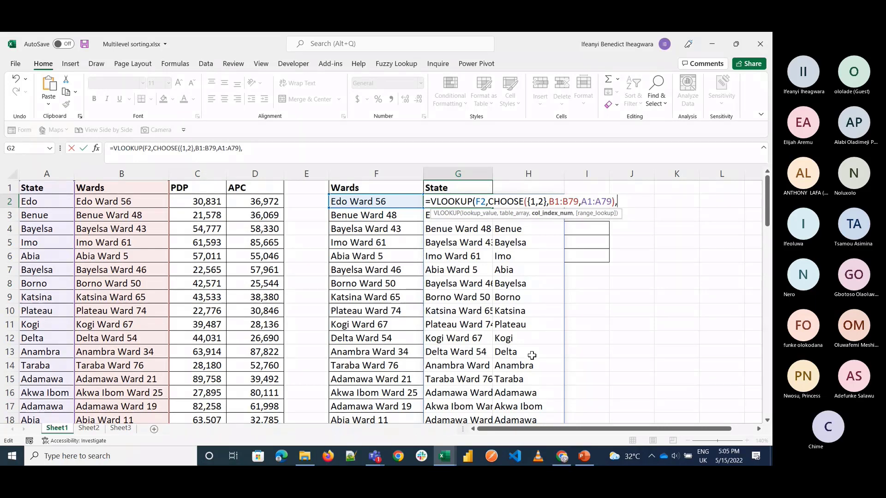
type("2,FALSE")
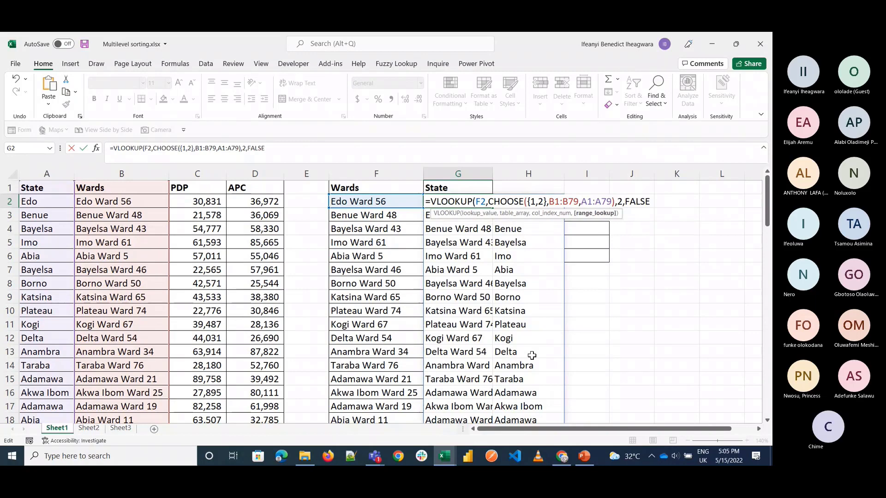
type(")")
key("Return")
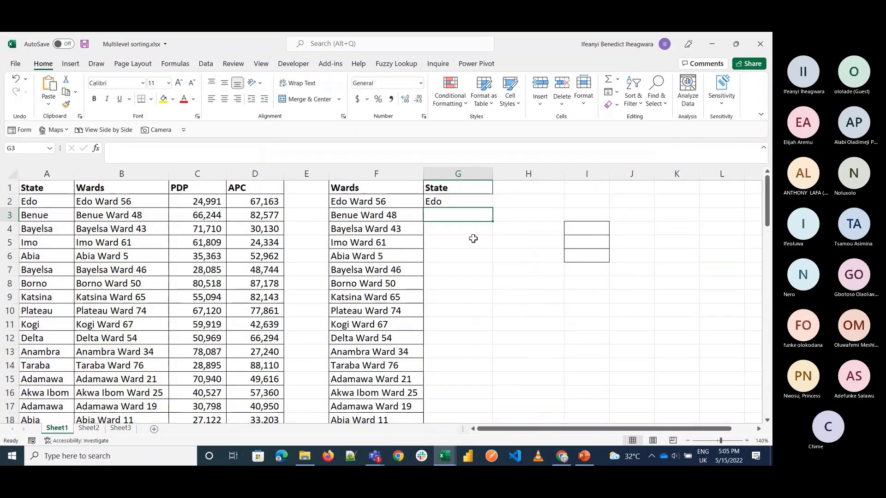
left_click(478, 202)
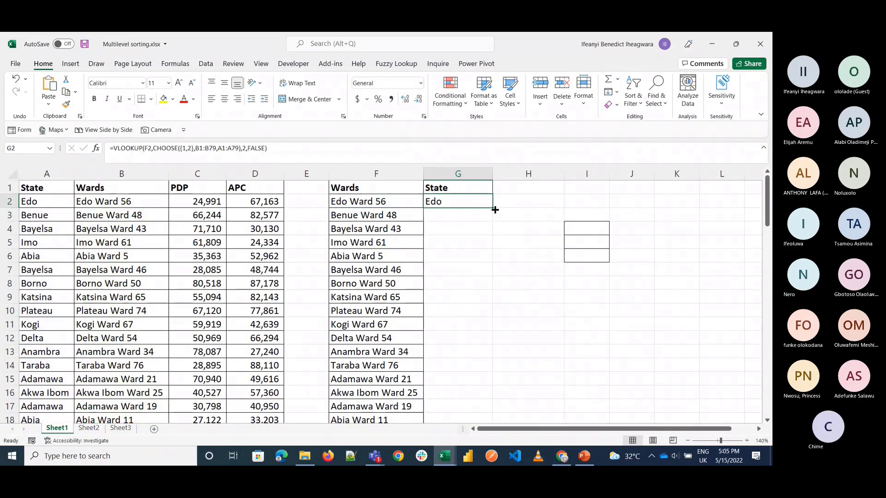
double_click(495, 210)
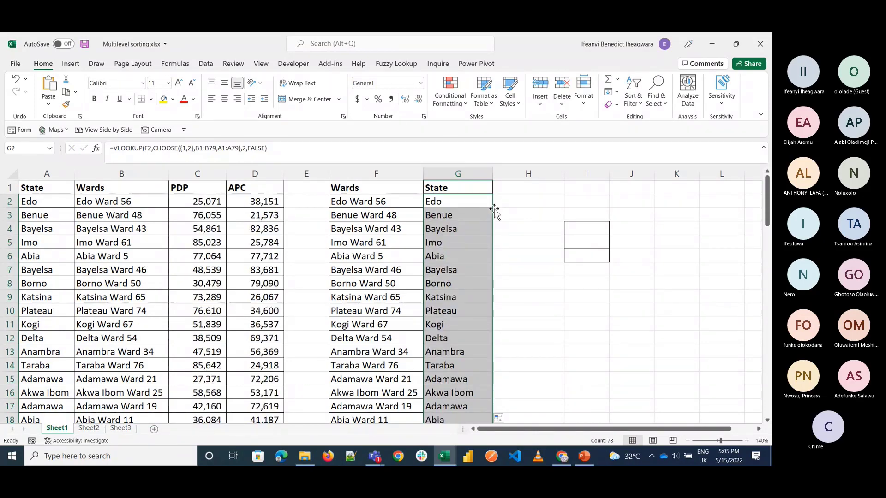
Step: Switch to the Teams meeting to read the latest chat message, and return to the Multilevel sorting workbook
left_click(382, 457)
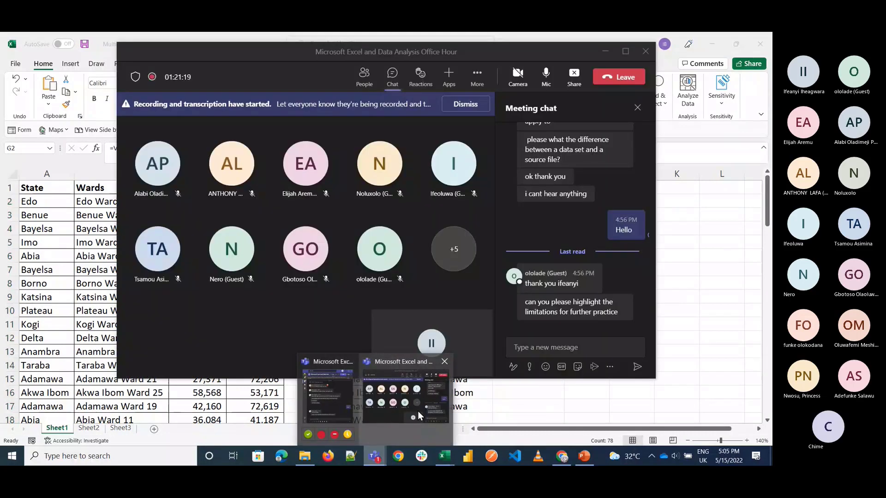
left_click(417, 410)
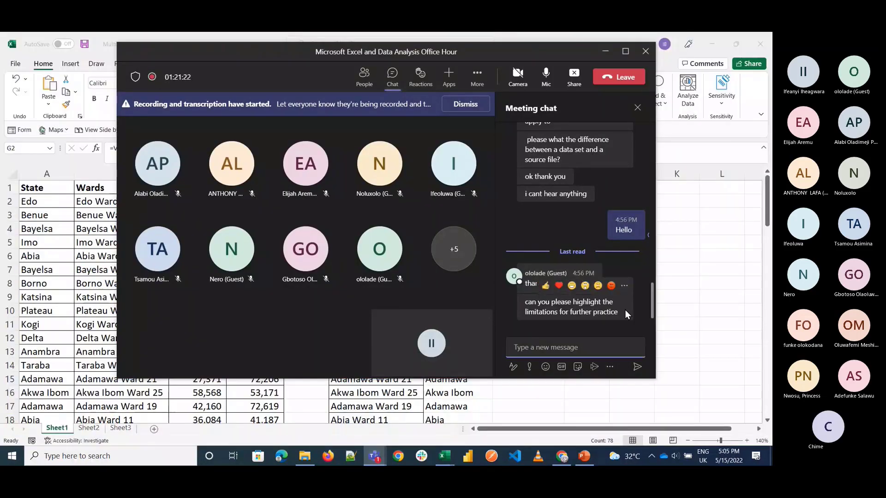
left_click(695, 281)
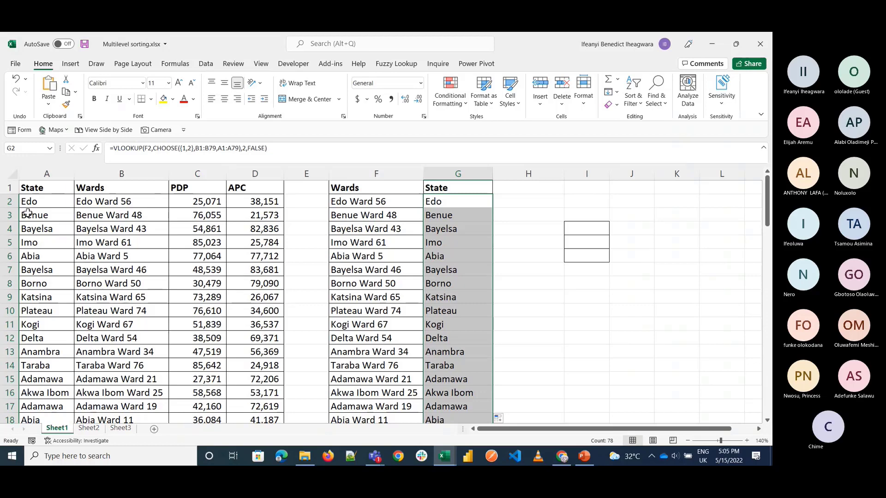
Step: Inspect the G2 VLOOKUP formula without editing it, and bring up the Cost of 1GB of Data workbook with the VLOOKUP limitation notes
left_click(155, 151)
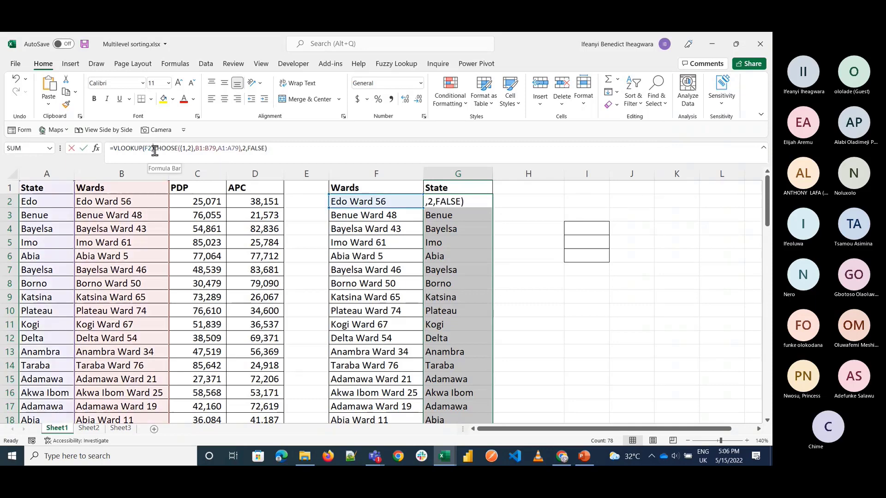
key("Escape")
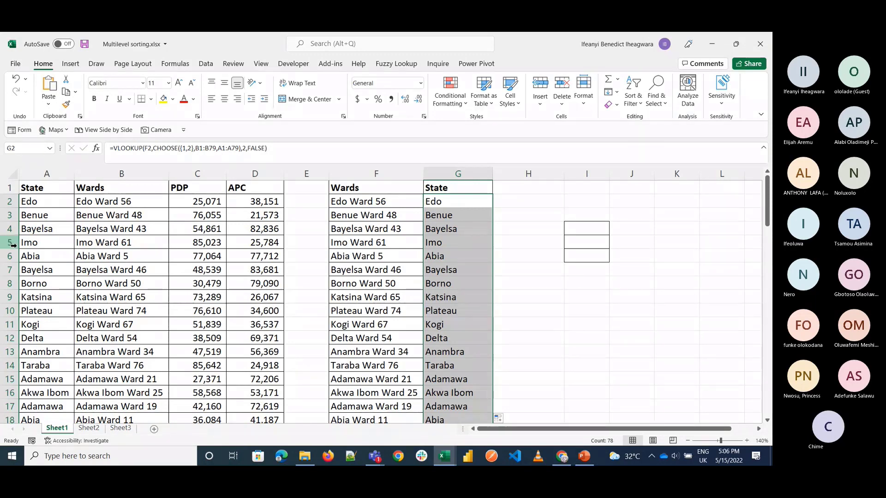
mouse_move(445, 457)
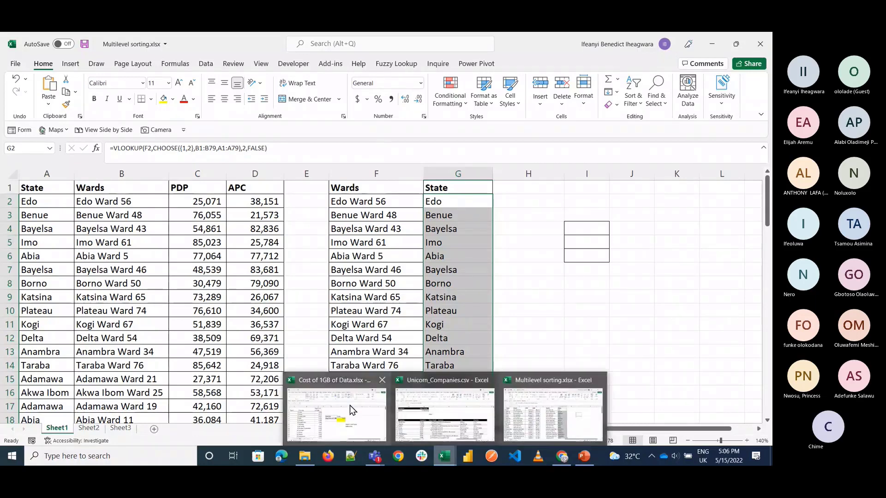
mouse_move(350, 405)
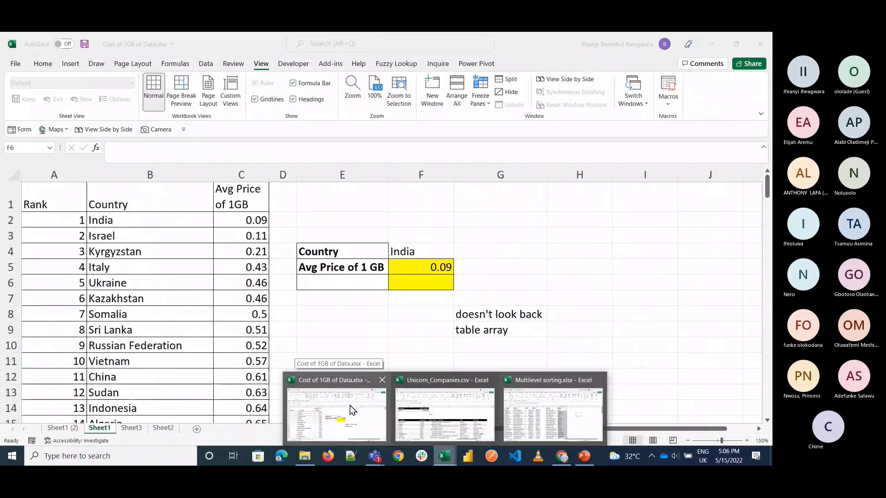
left_click(349, 405)
Step: Switch to the Unicorn_Companies workbook and examine the match note, the Date Joined header and the VLOOKUP with MATCH in B2
mouse_move(444, 457)
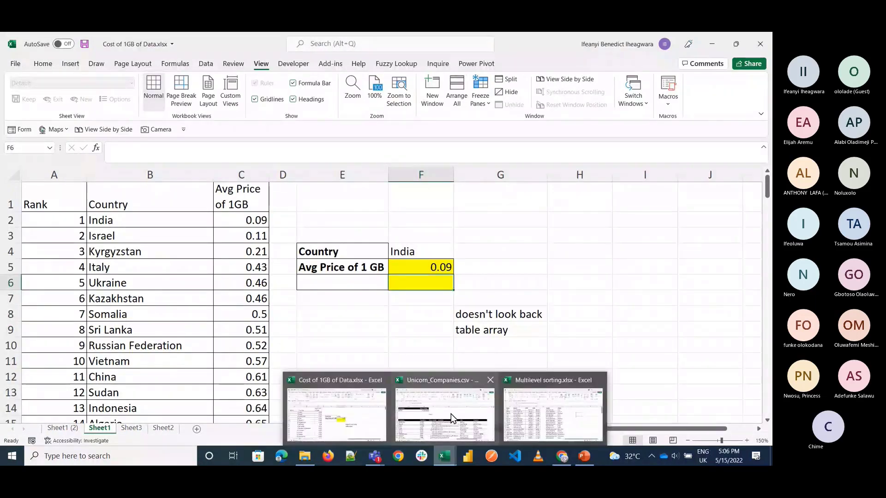
left_click(451, 414)
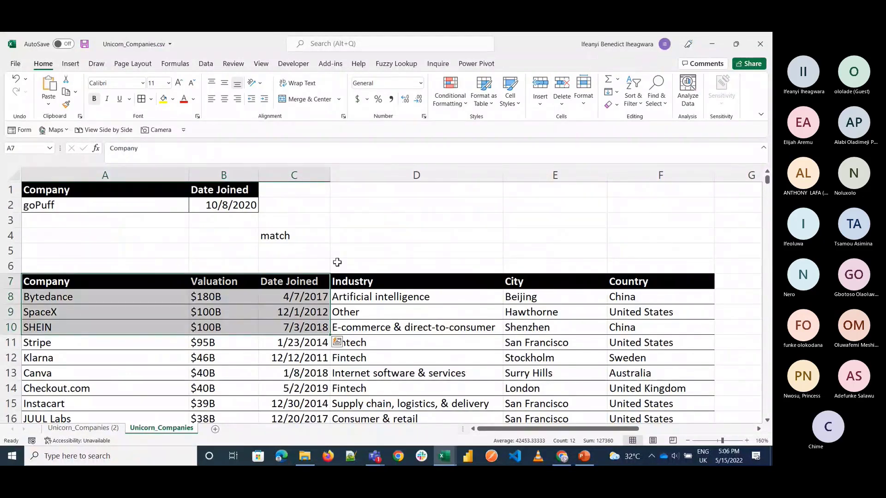
left_click(215, 279)
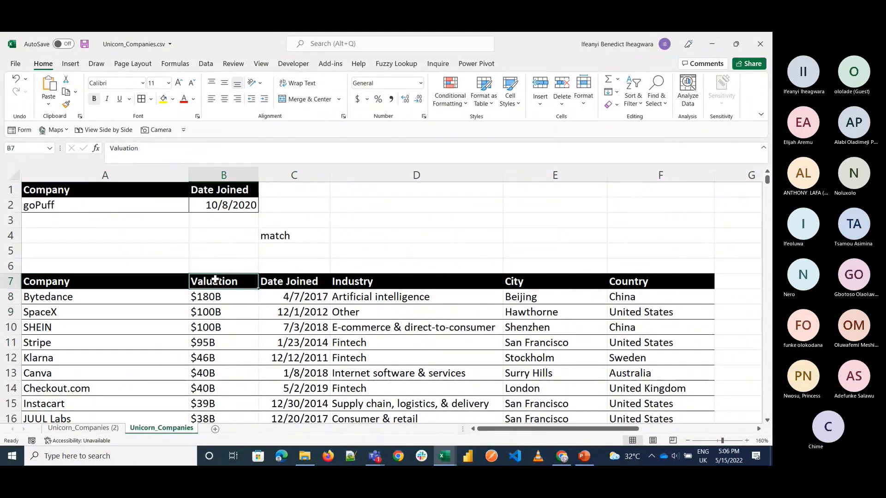
left_click(282, 237)
left_click(221, 191)
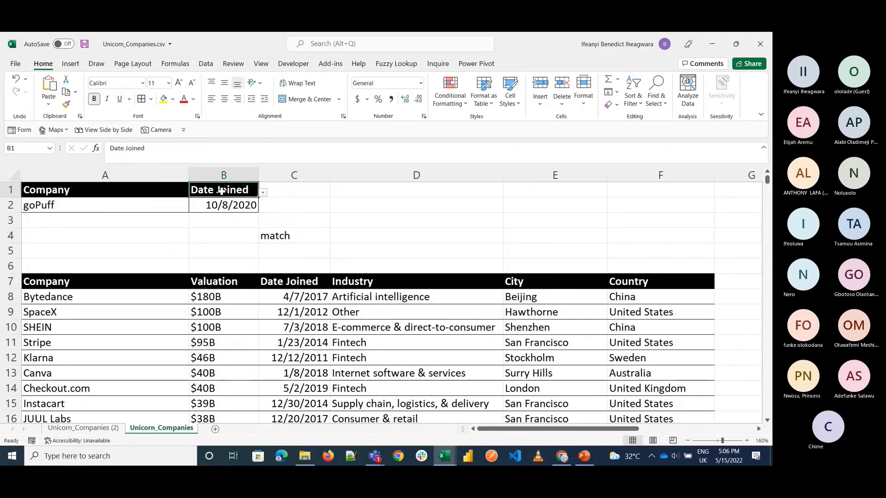
double_click(226, 209)
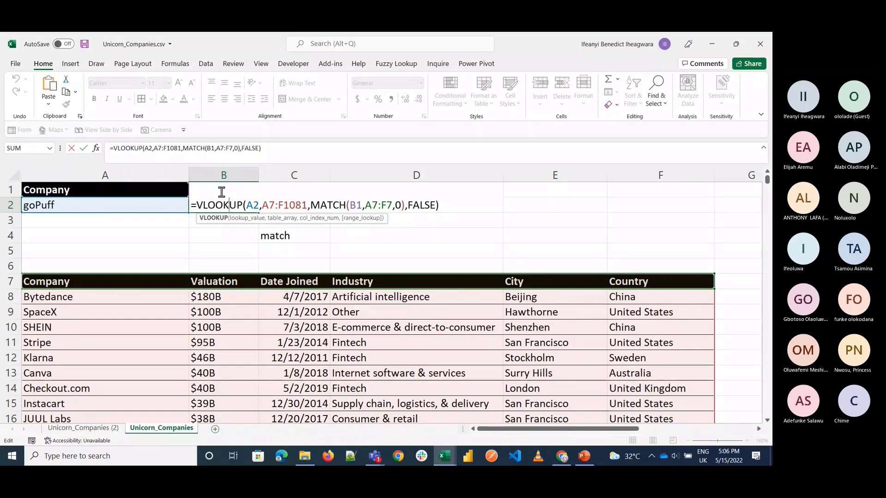
key("ctrl+Return")
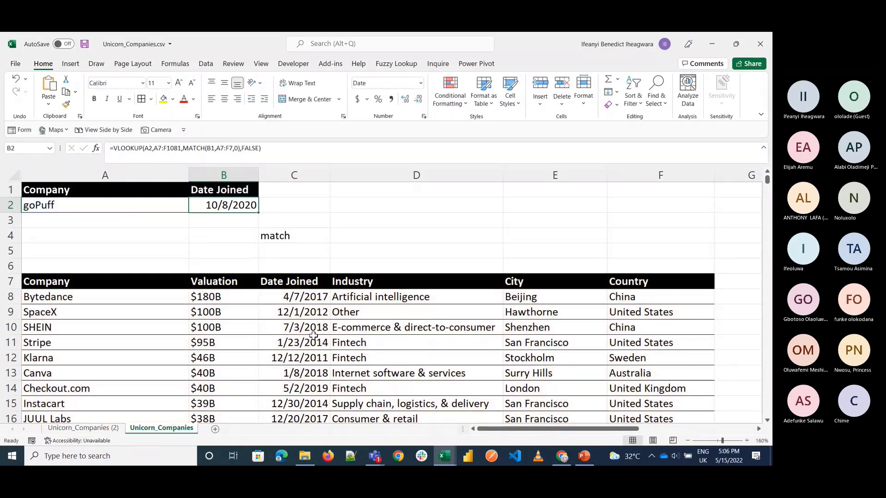
Step: Go to the Unicorn_Companies (2) sheet and open the B2 VLOOKUP formula with COLUMNS to examine it
left_click(90, 429)
double_click(216, 201)
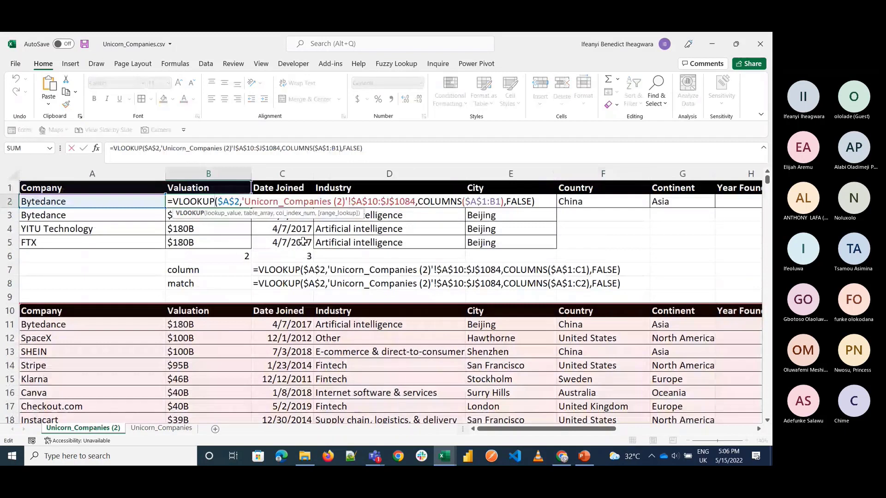